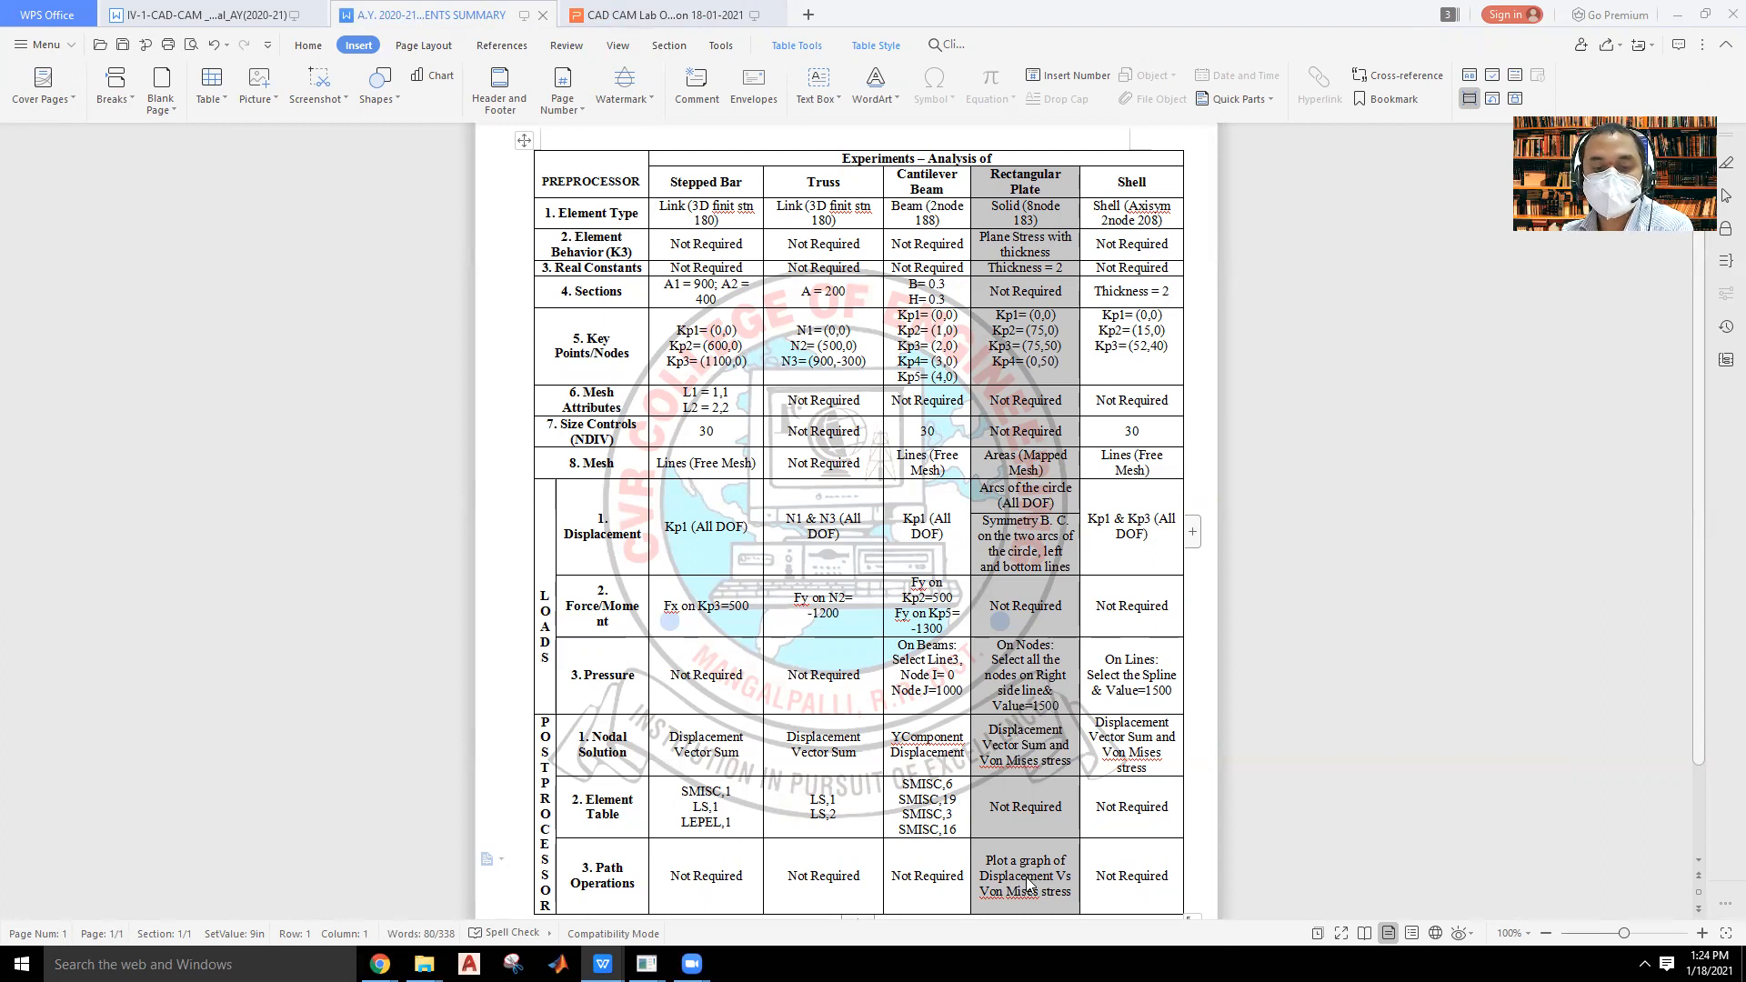
Switch to the ANSYS window with the cantilever beam analysis and exit that session.
mouse_move(647, 966)
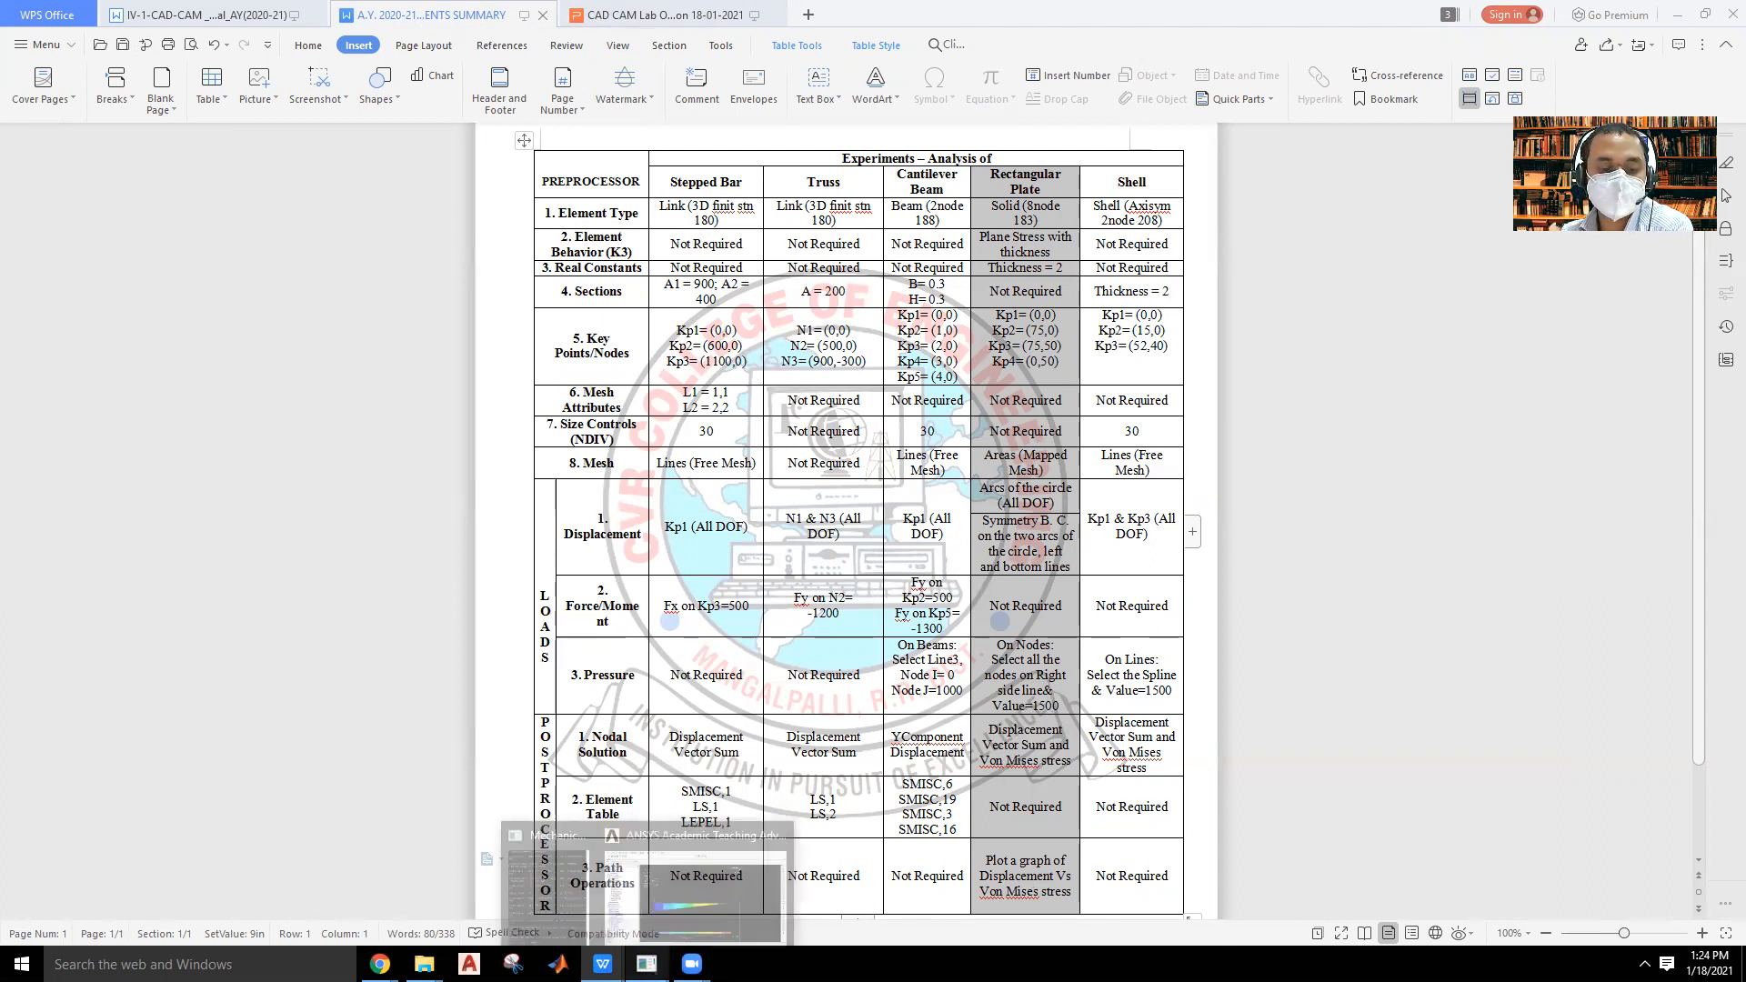
click(688, 899)
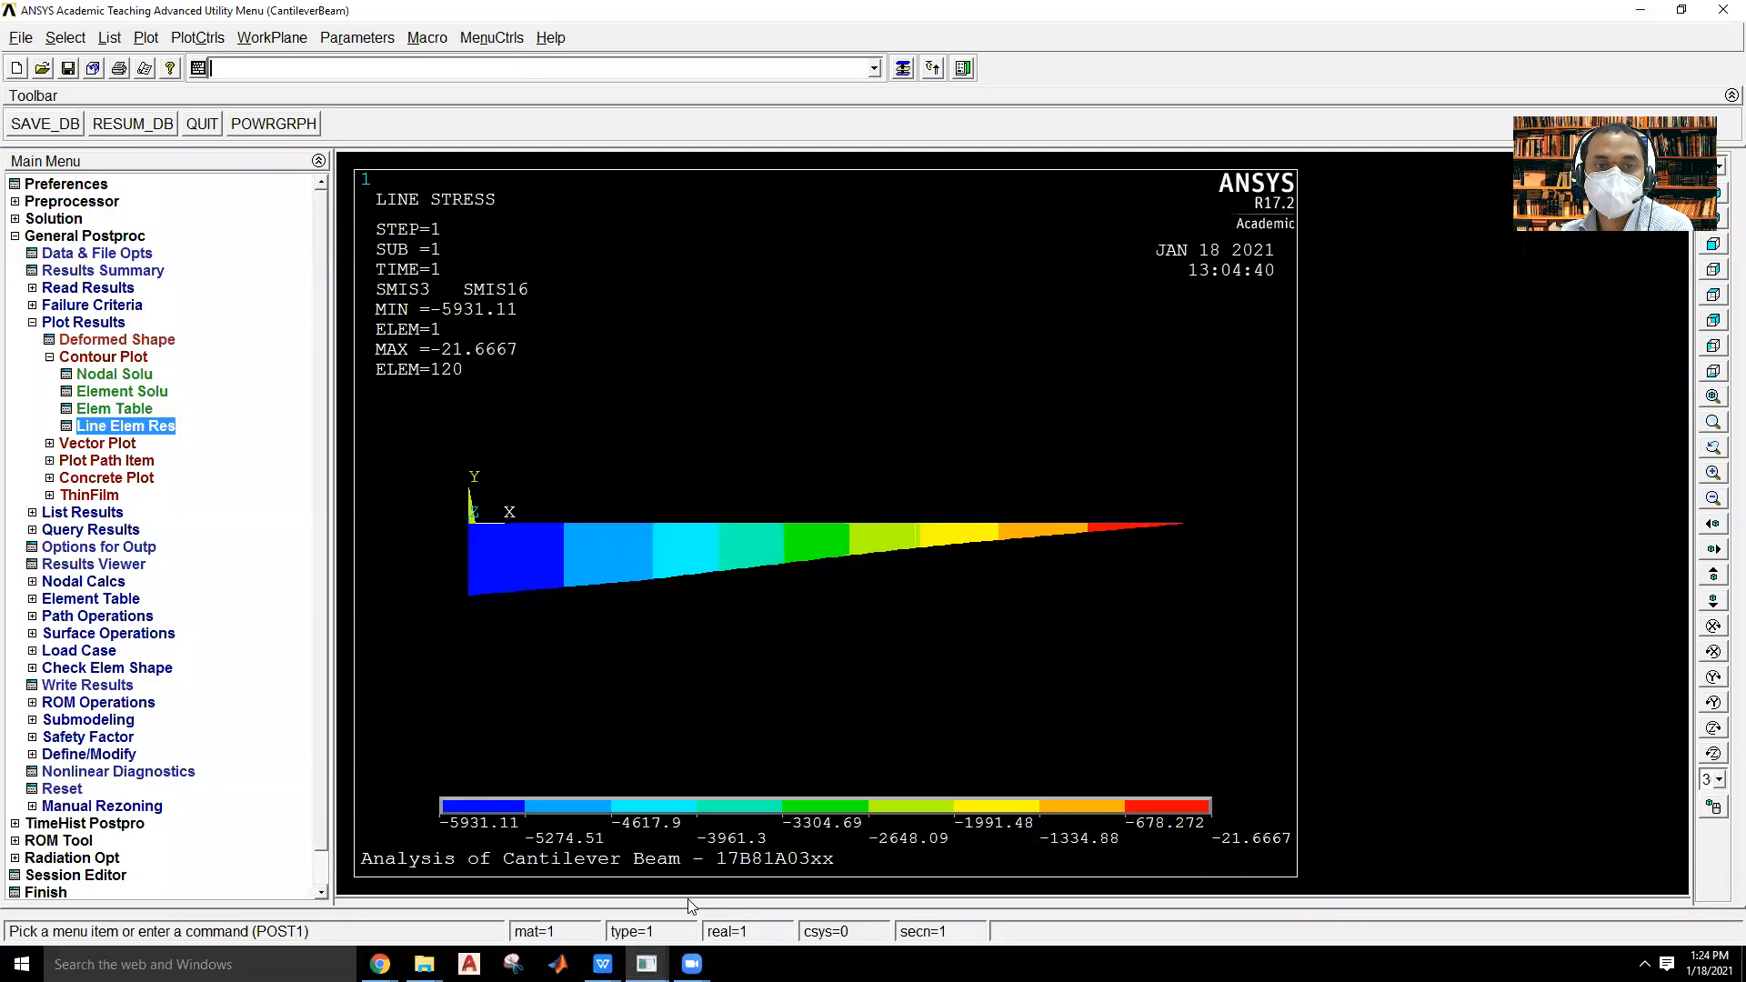
click(1723, 10)
click(754, 562)
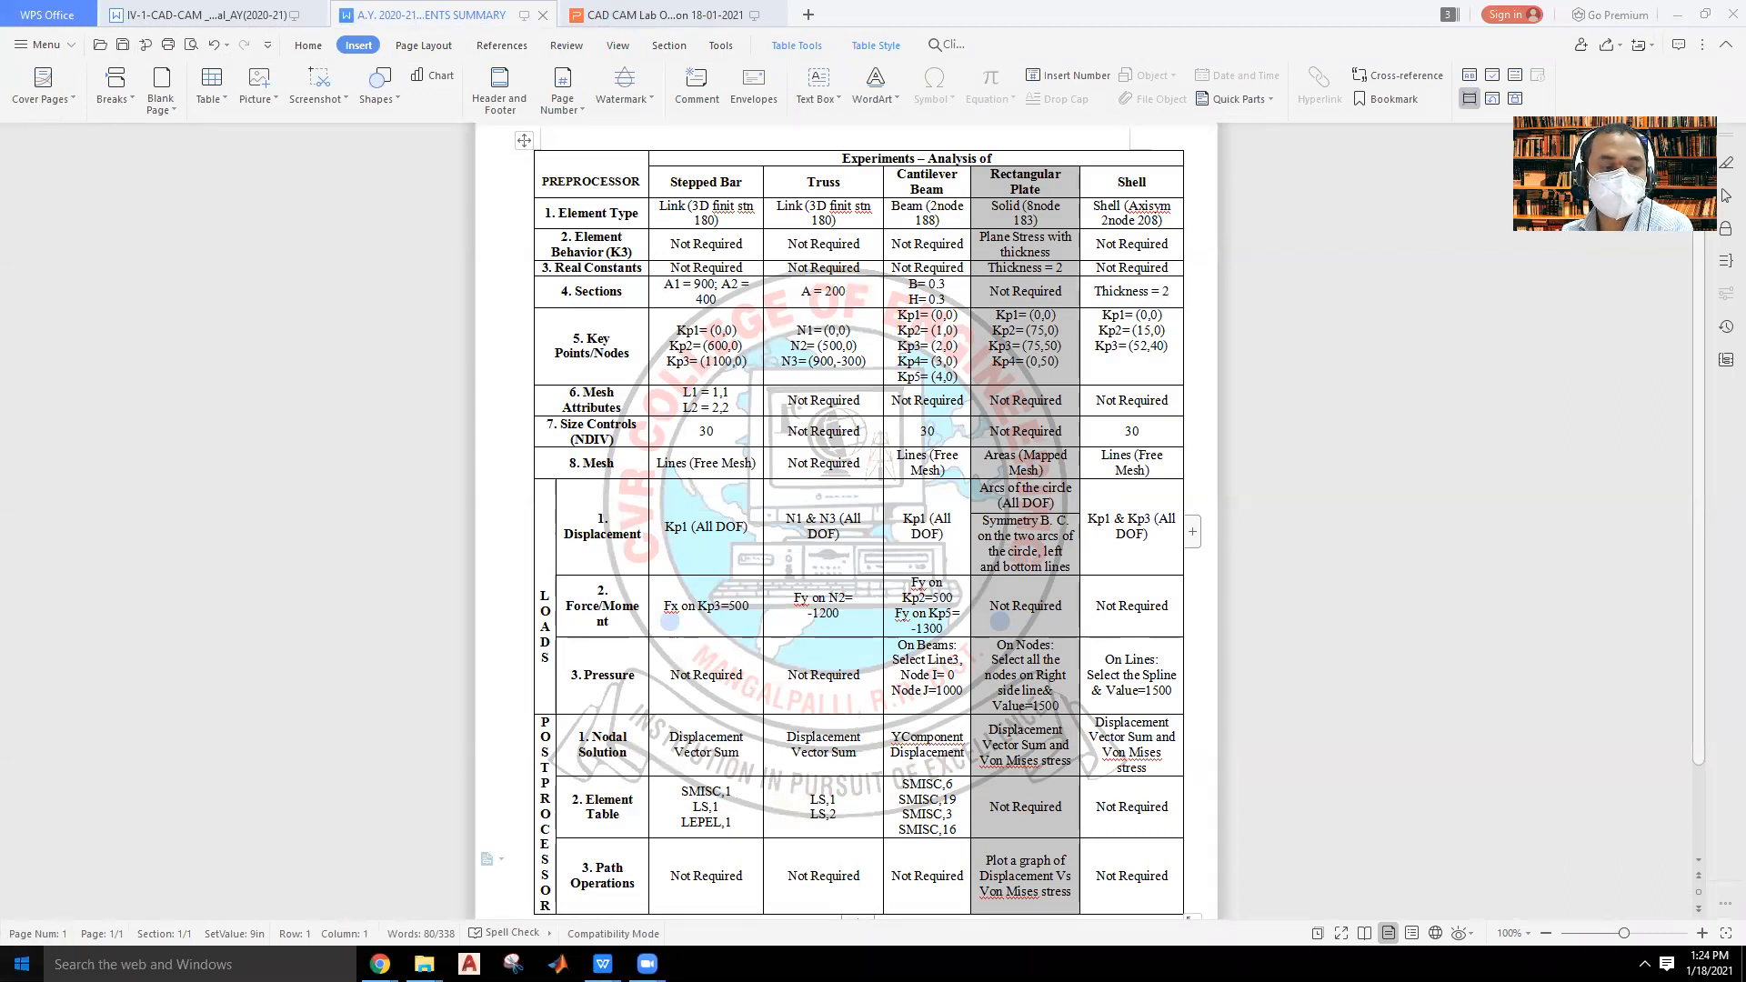
Launch a new Mechanical APDL 17.2 session from the installed ANSYS 17.2 programs.
key(super)
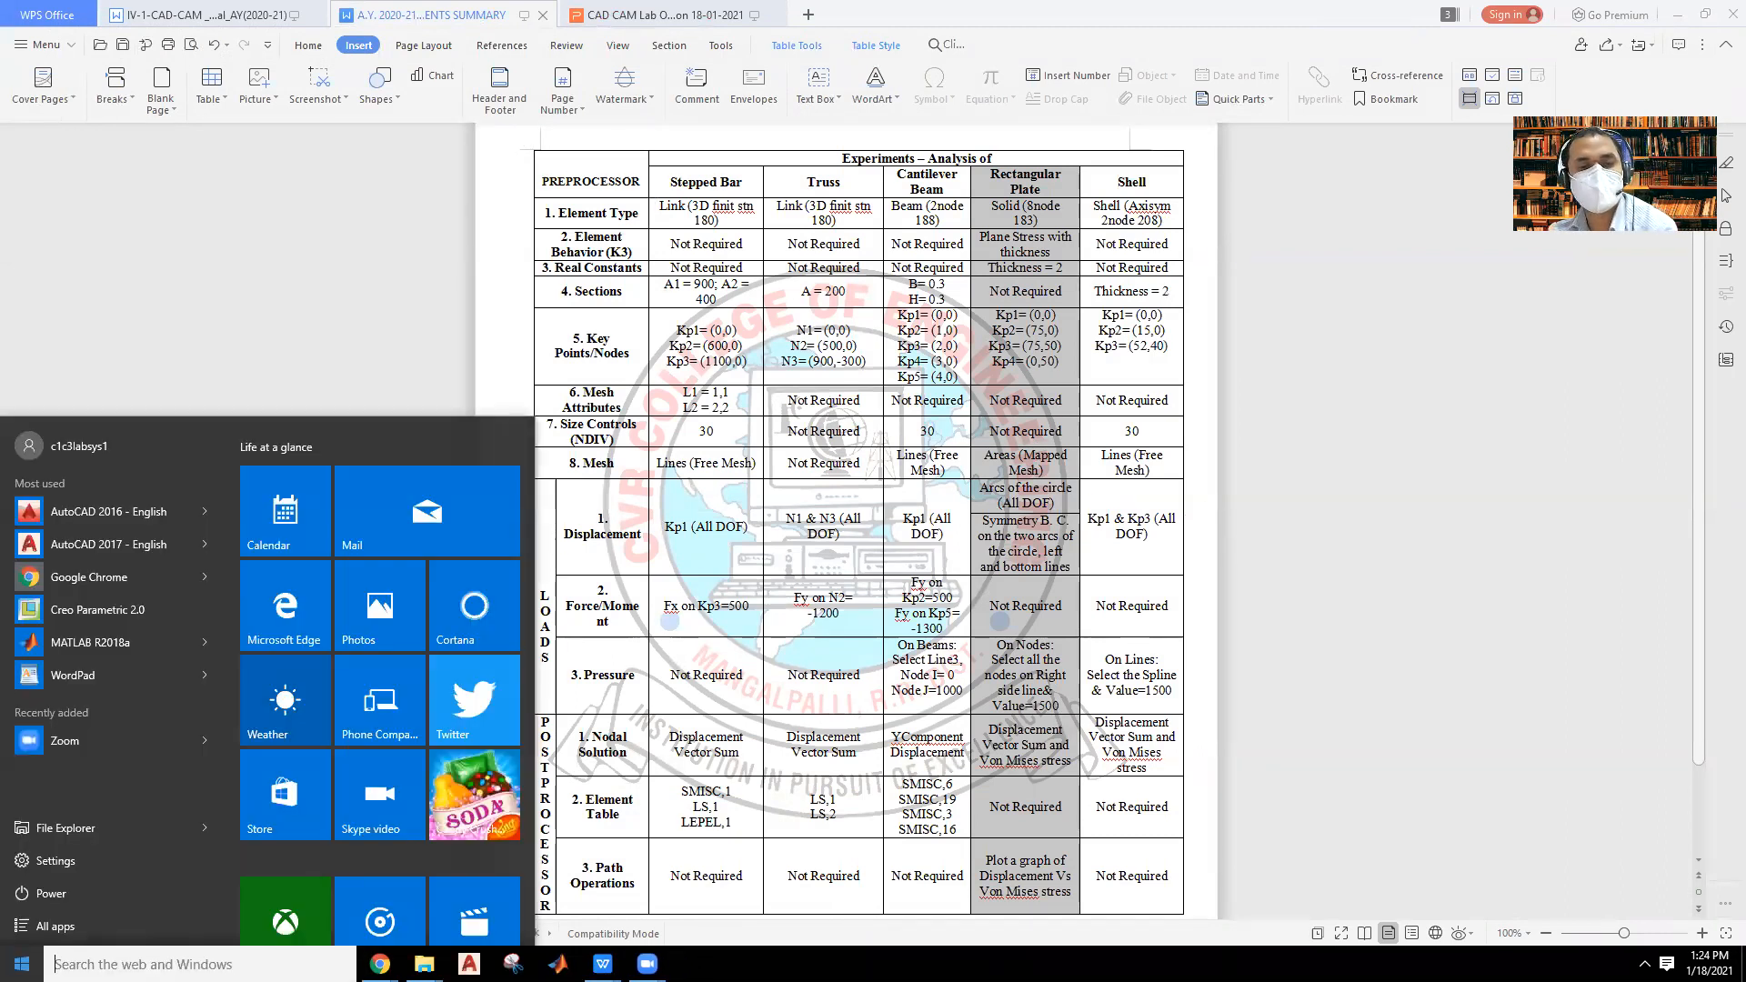
click(100, 923)
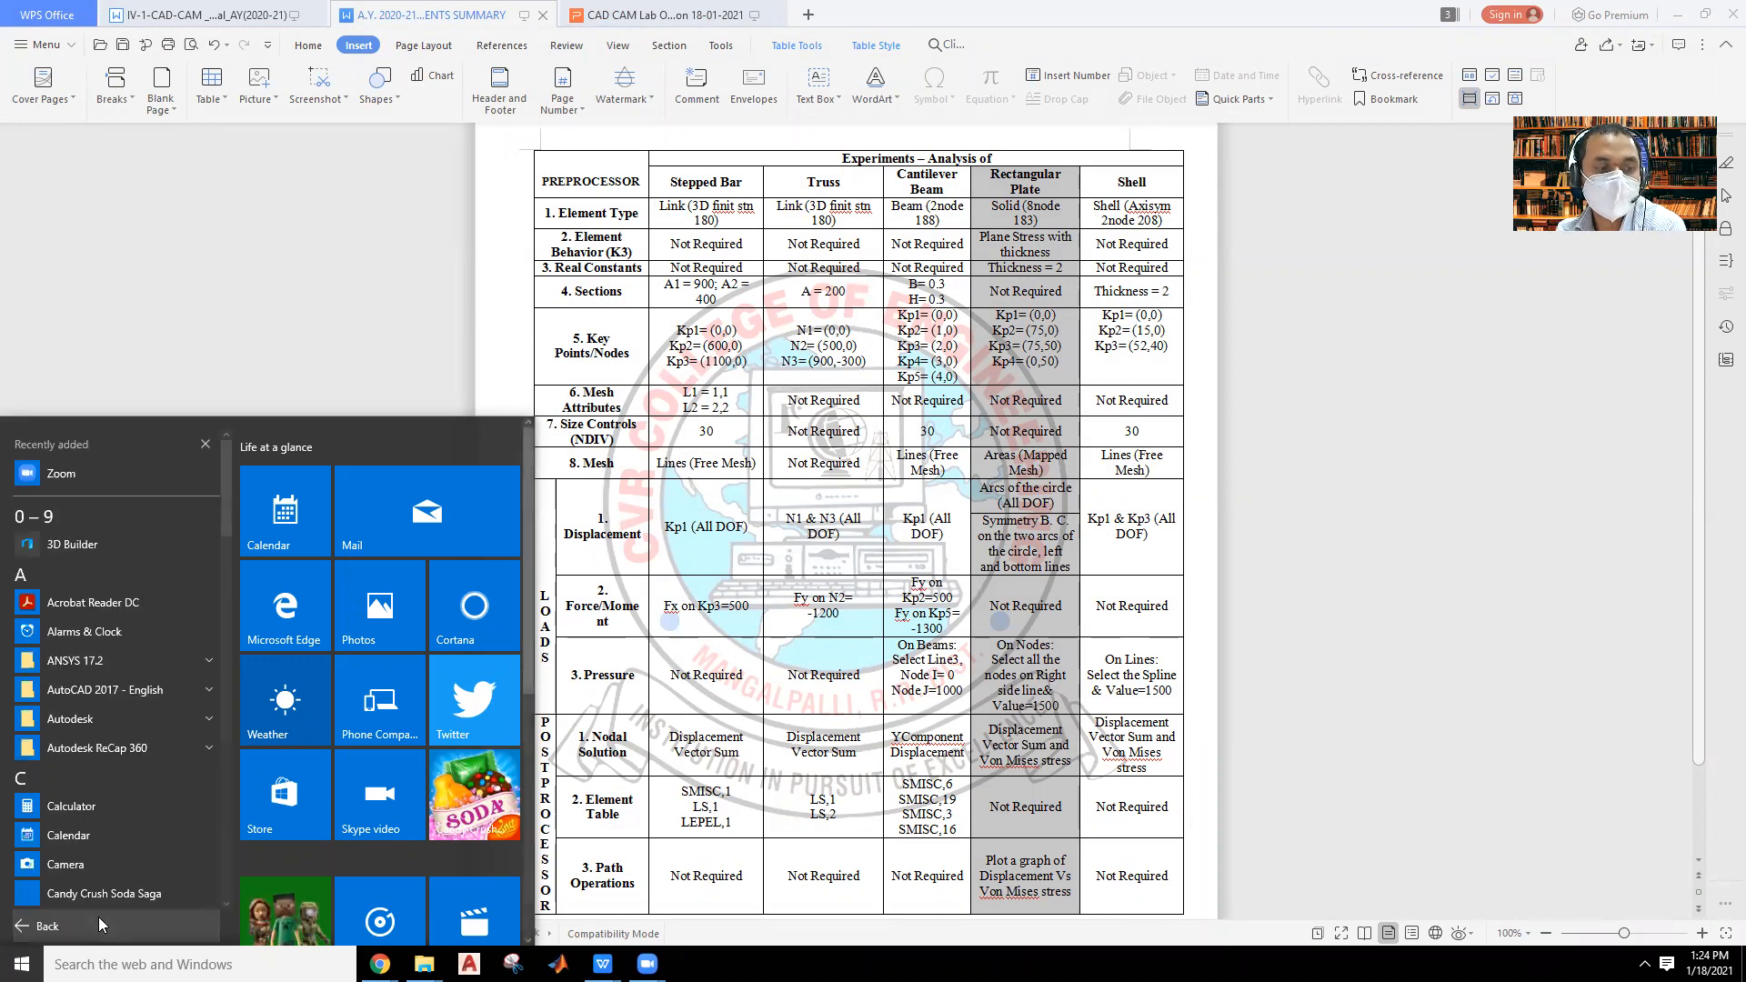
click(203, 653)
drag(227, 460, 214, 601)
click(104, 620)
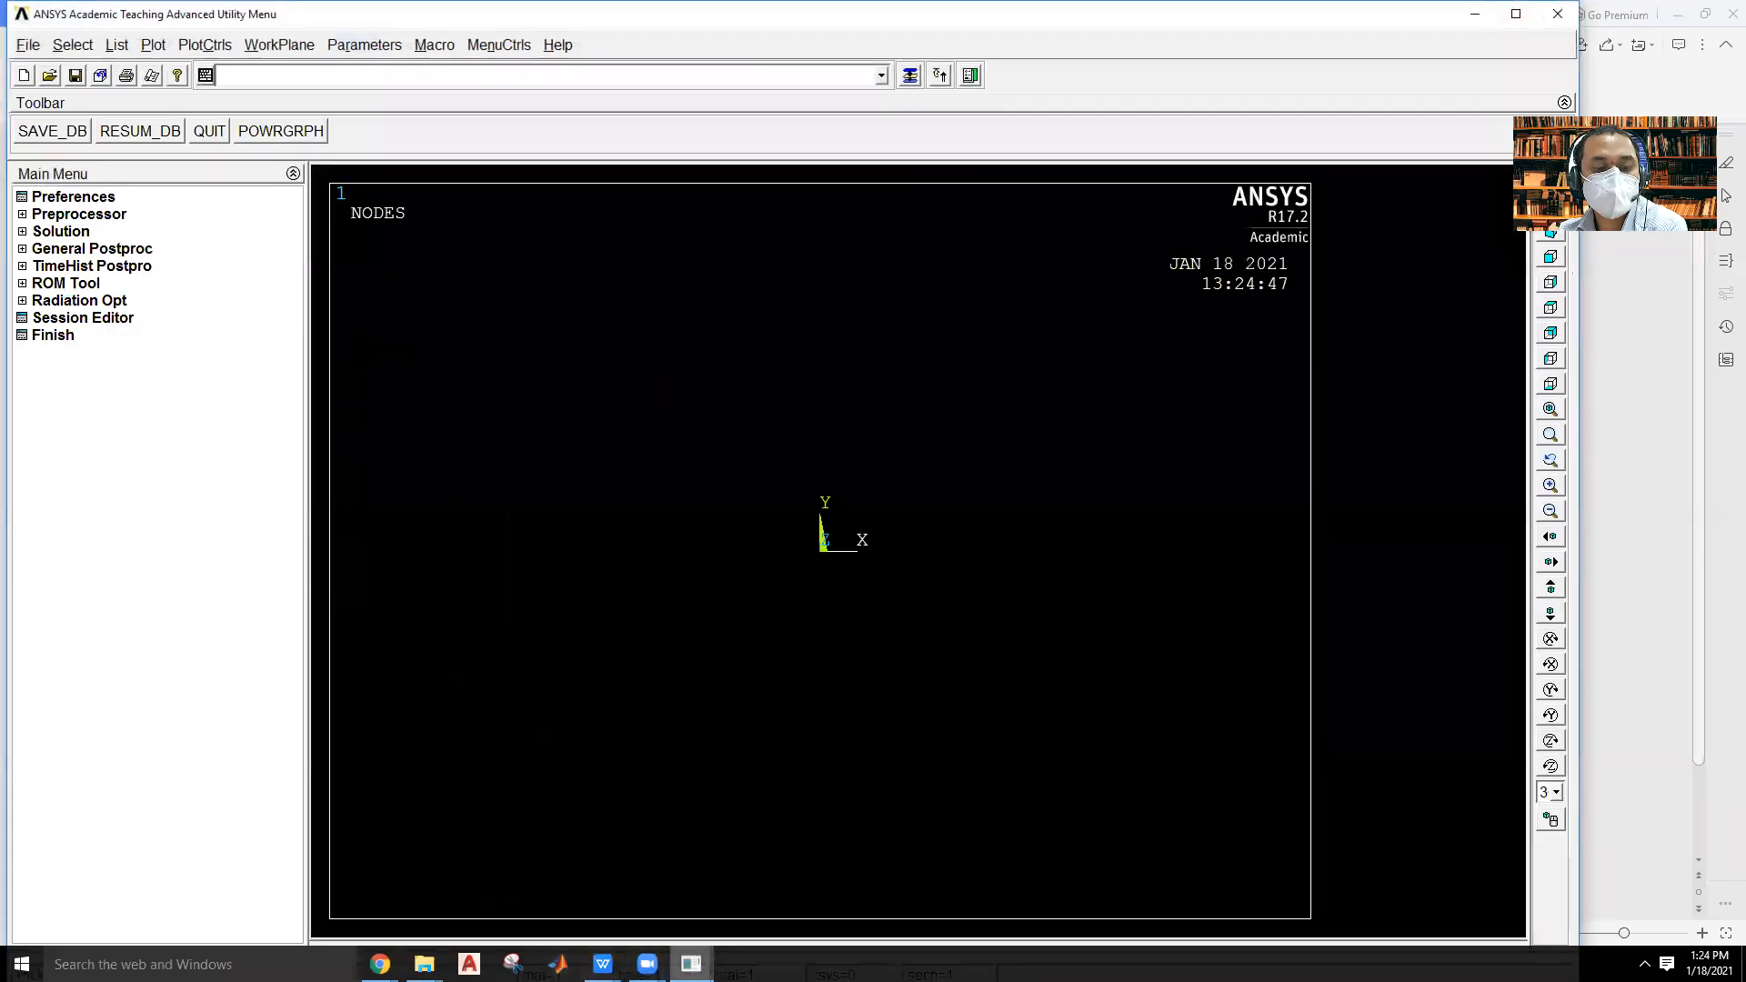
Maximize the new ANSYS main window and inspect the Mechanical APDL 17.2 output window before returning to the main window.
mouse_move(691, 965)
click(591, 857)
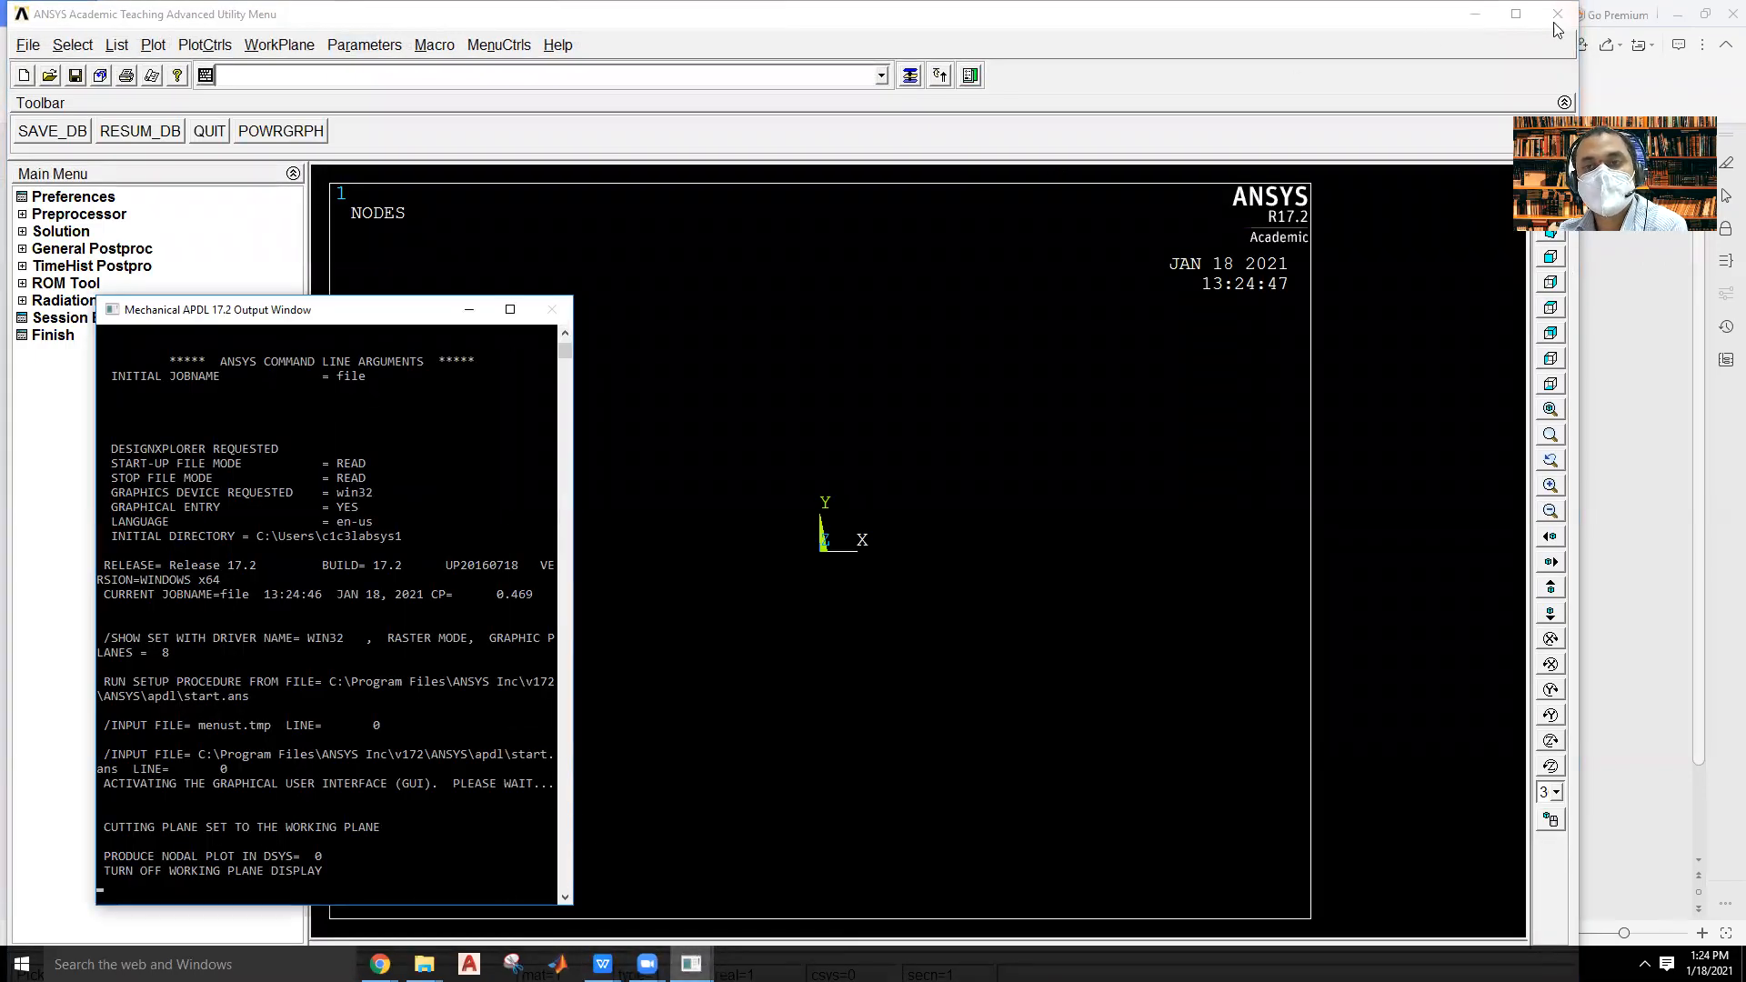
click(1517, 14)
mouse_move(691, 964)
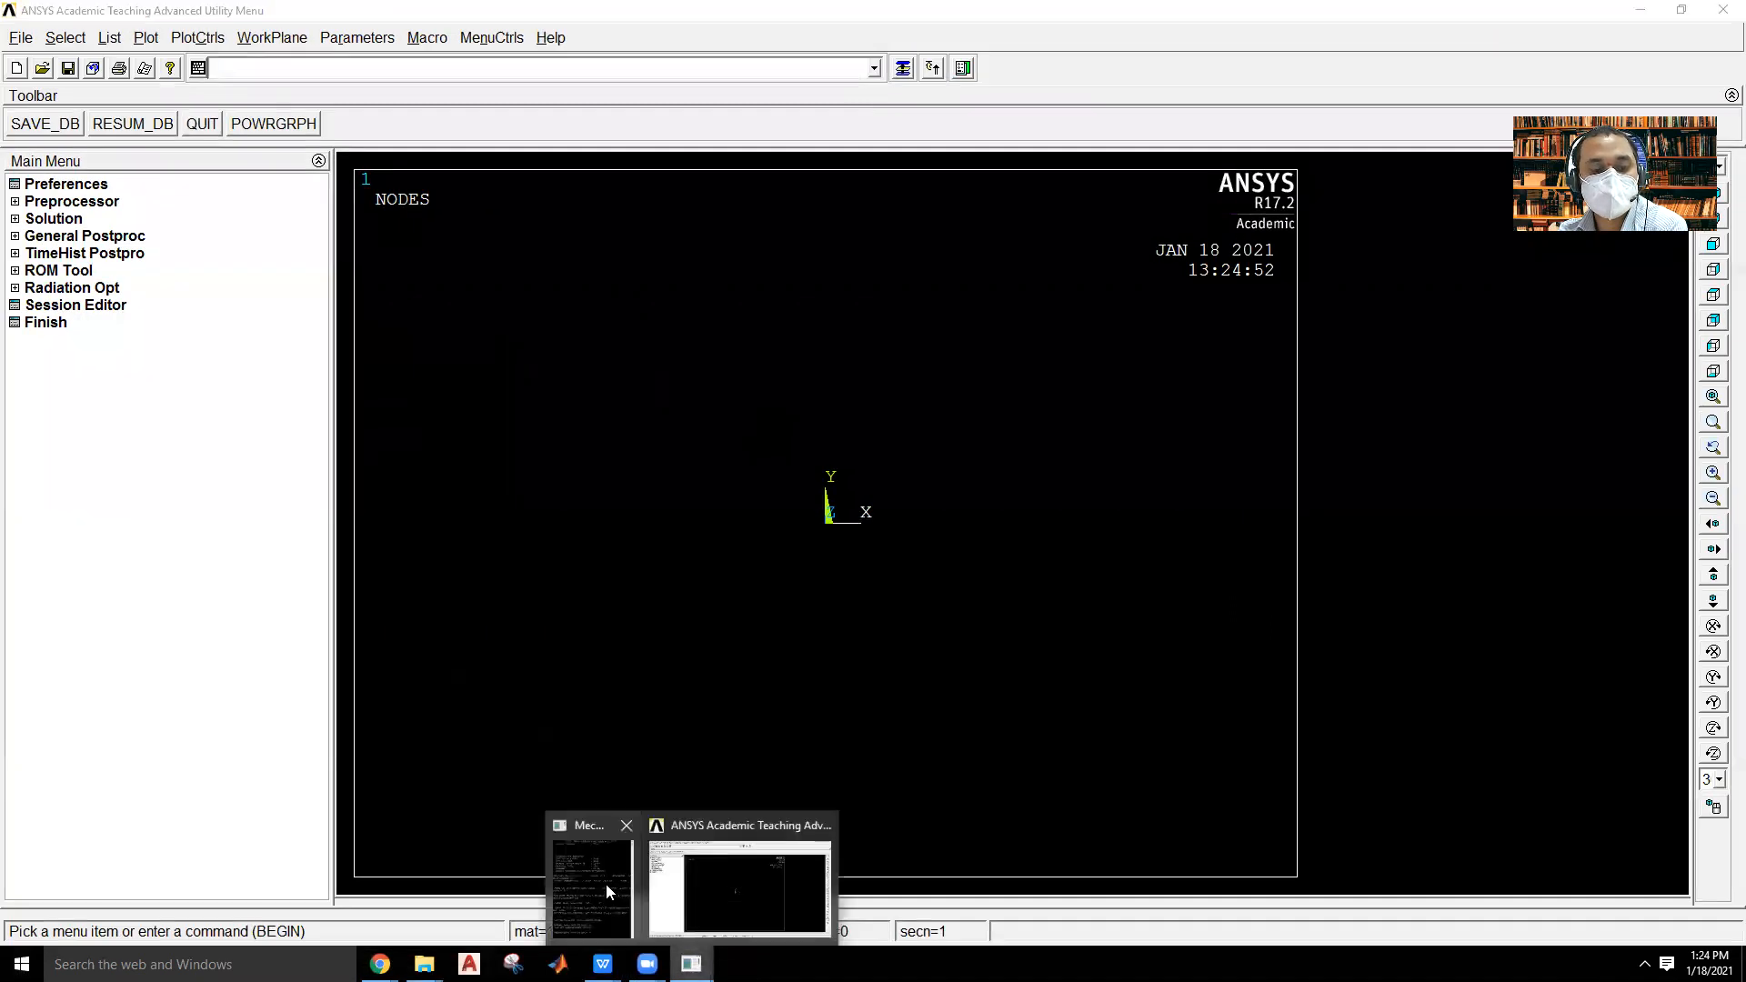
click(604, 877)
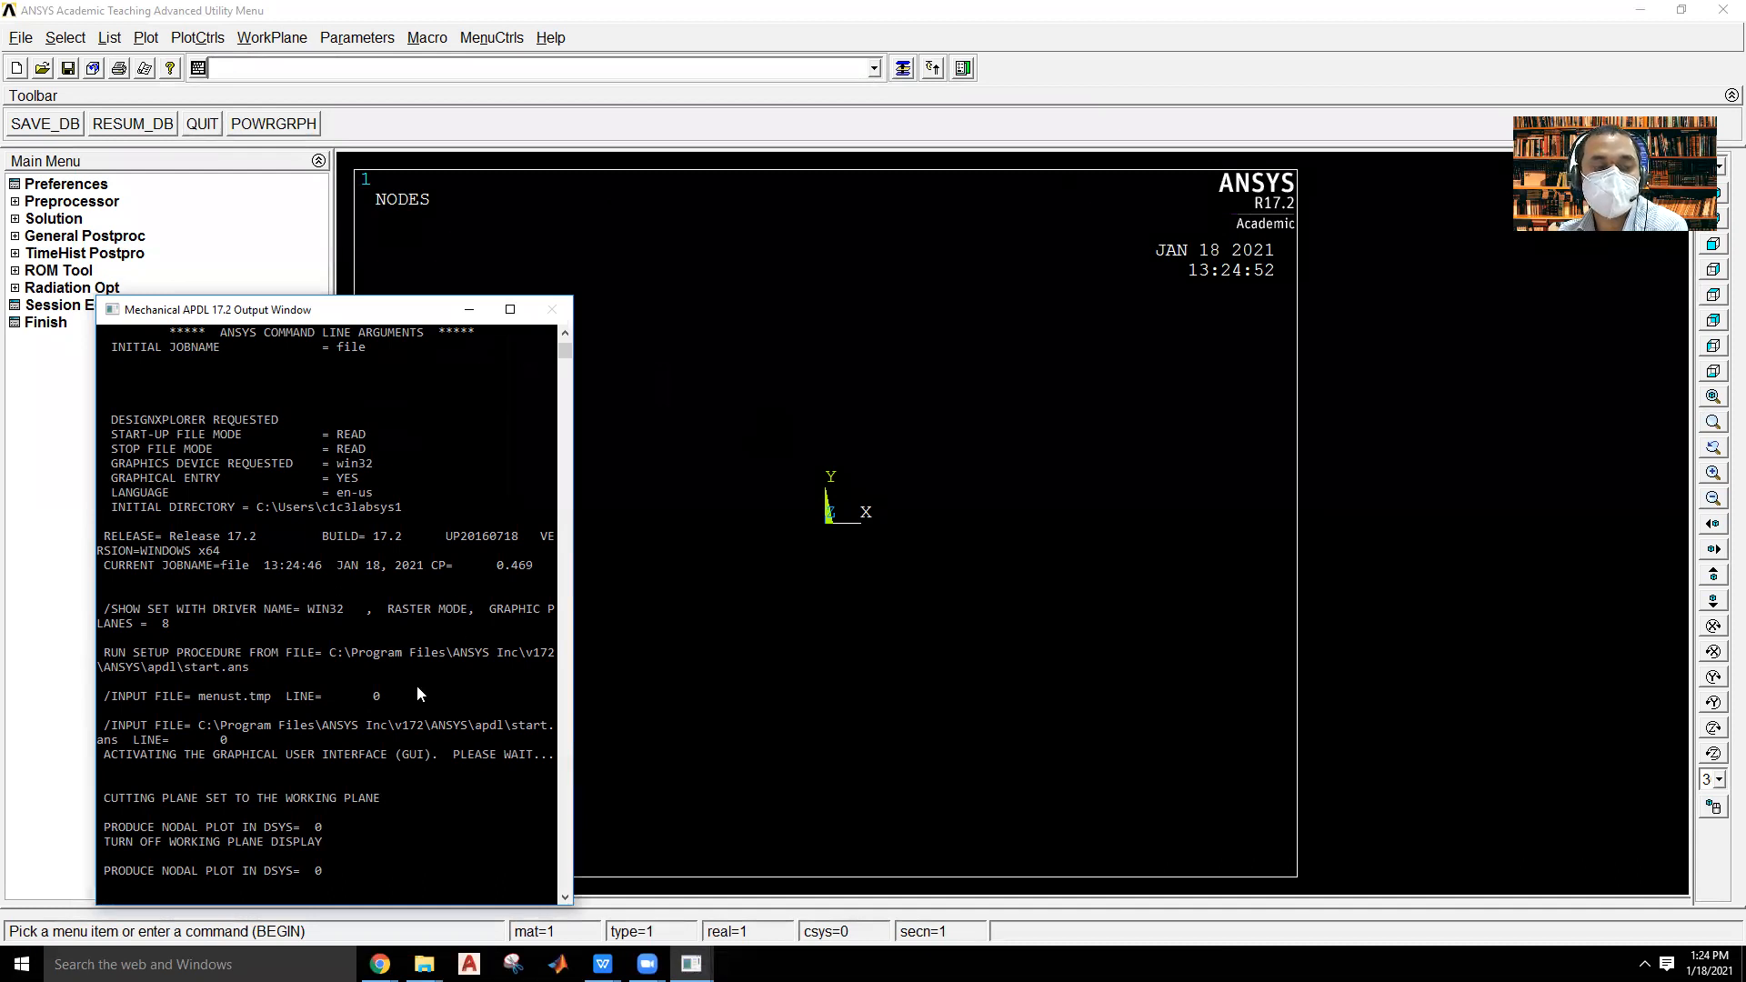
click(878, 164)
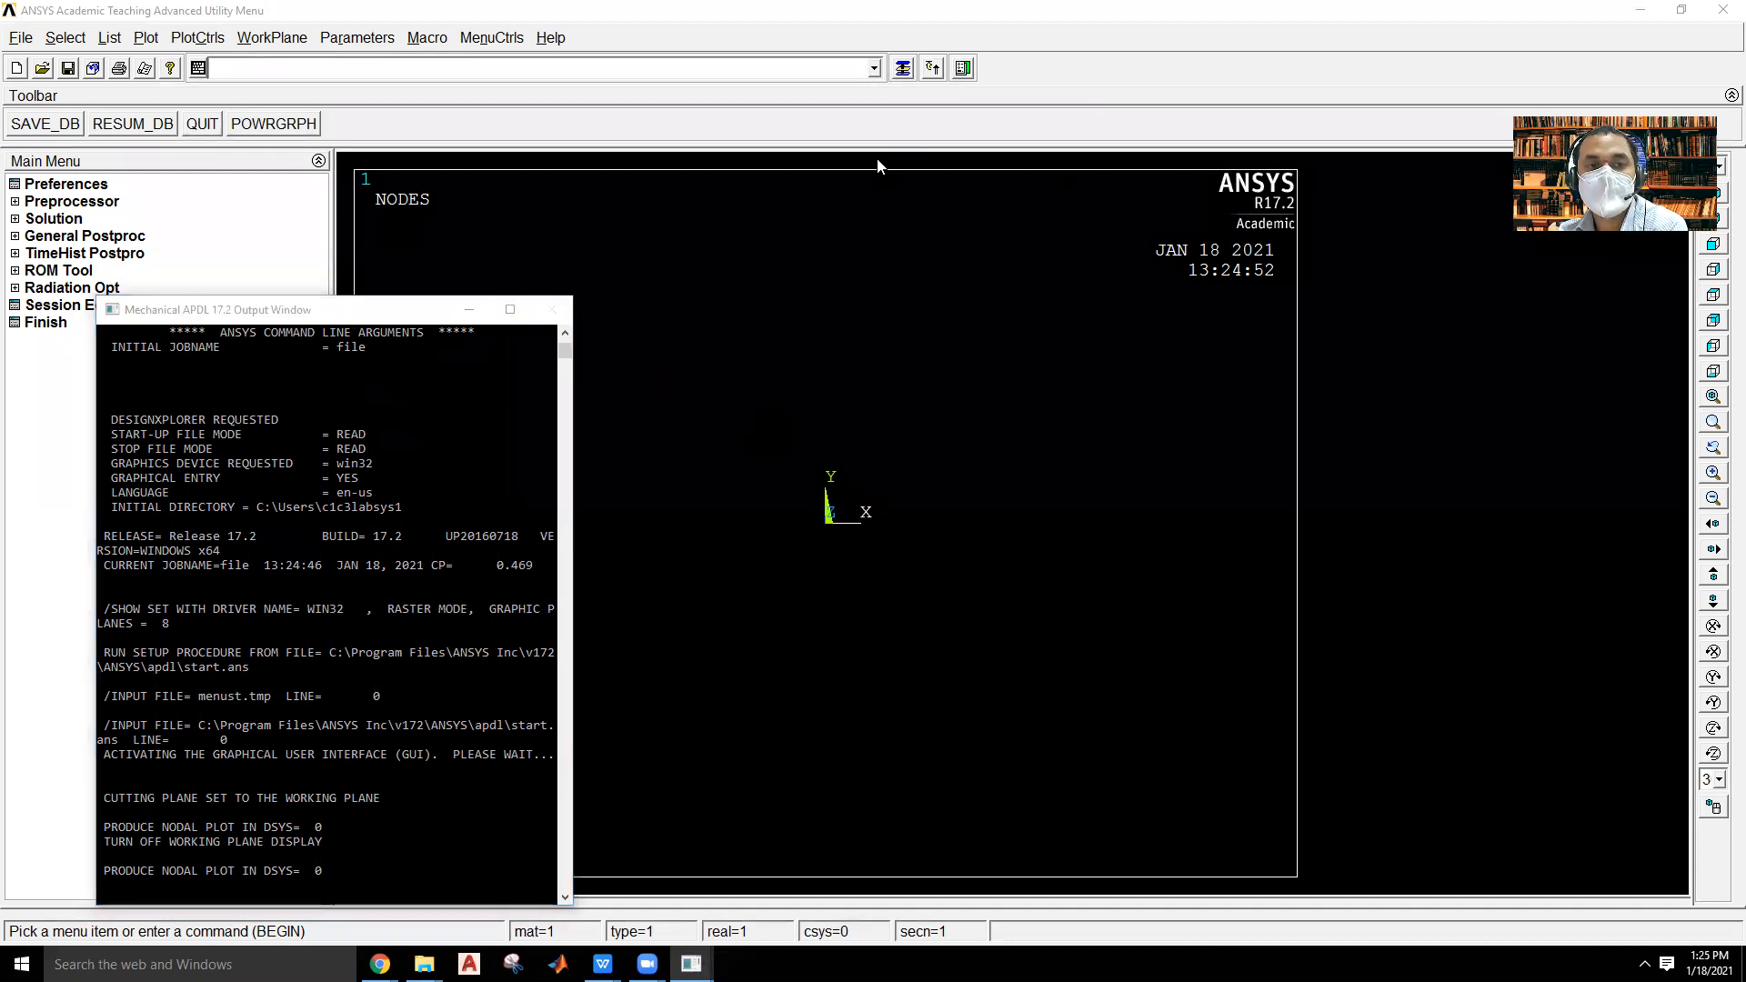
click(1298, 9)
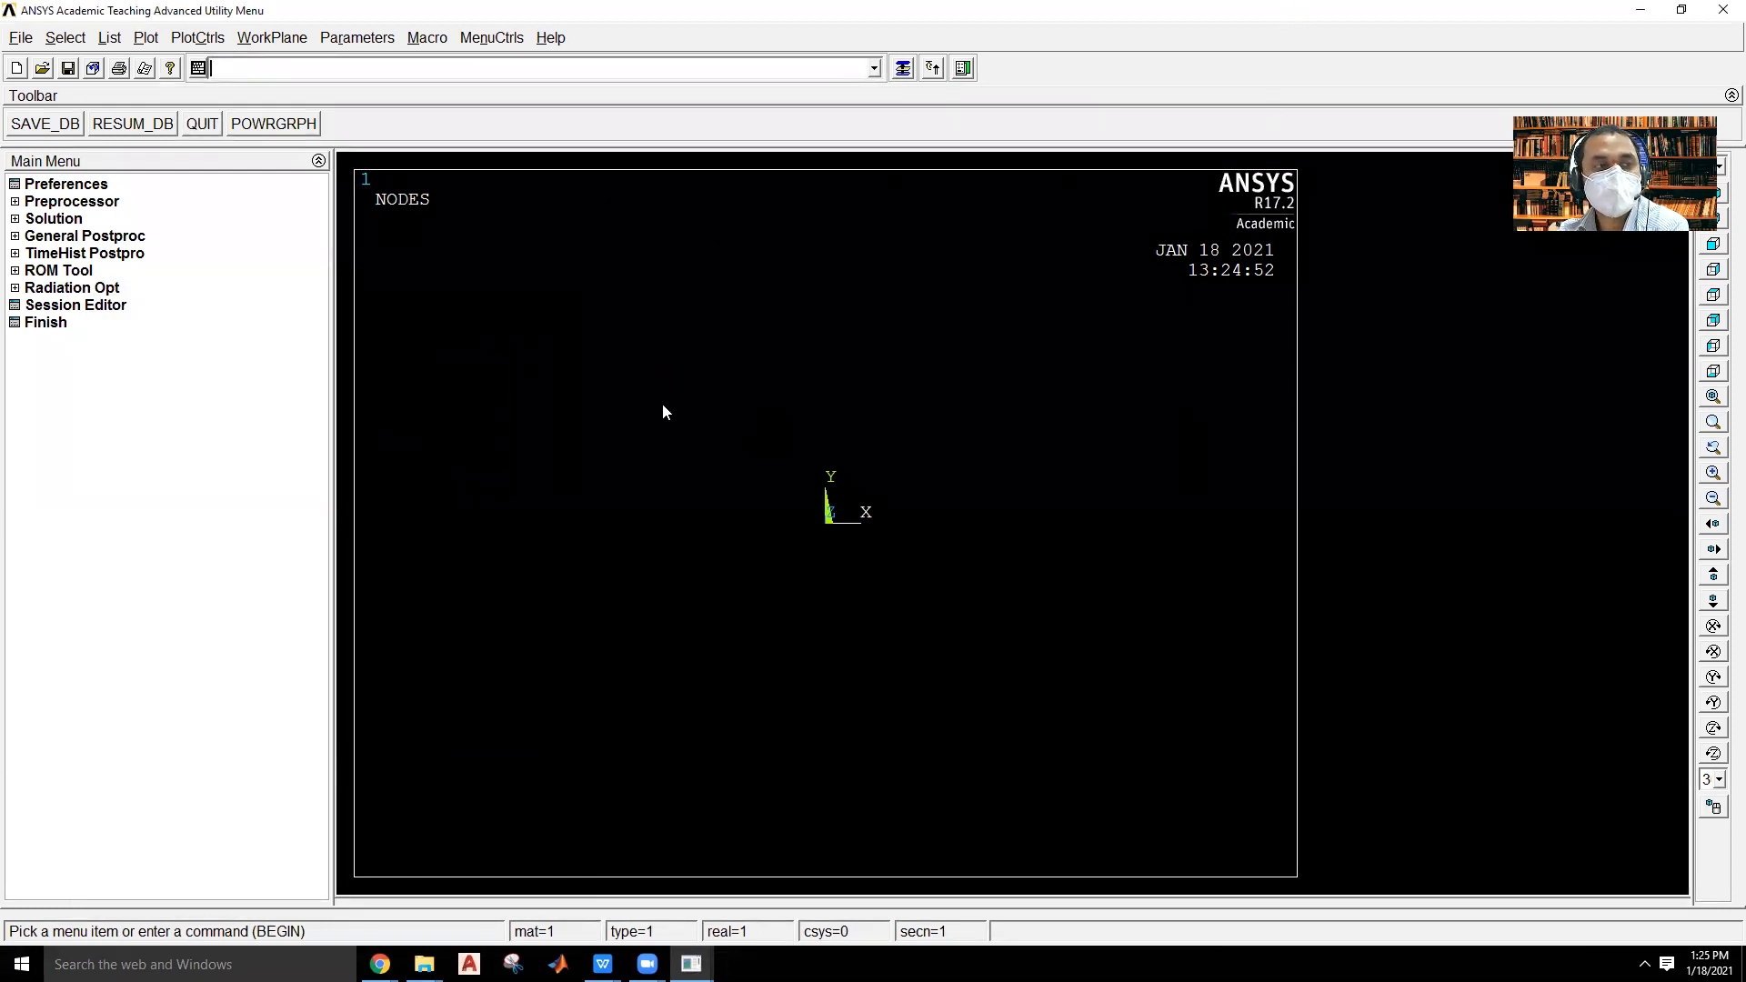
Clear the database and start new with the Read file option, confirming the operation.
click(26, 40)
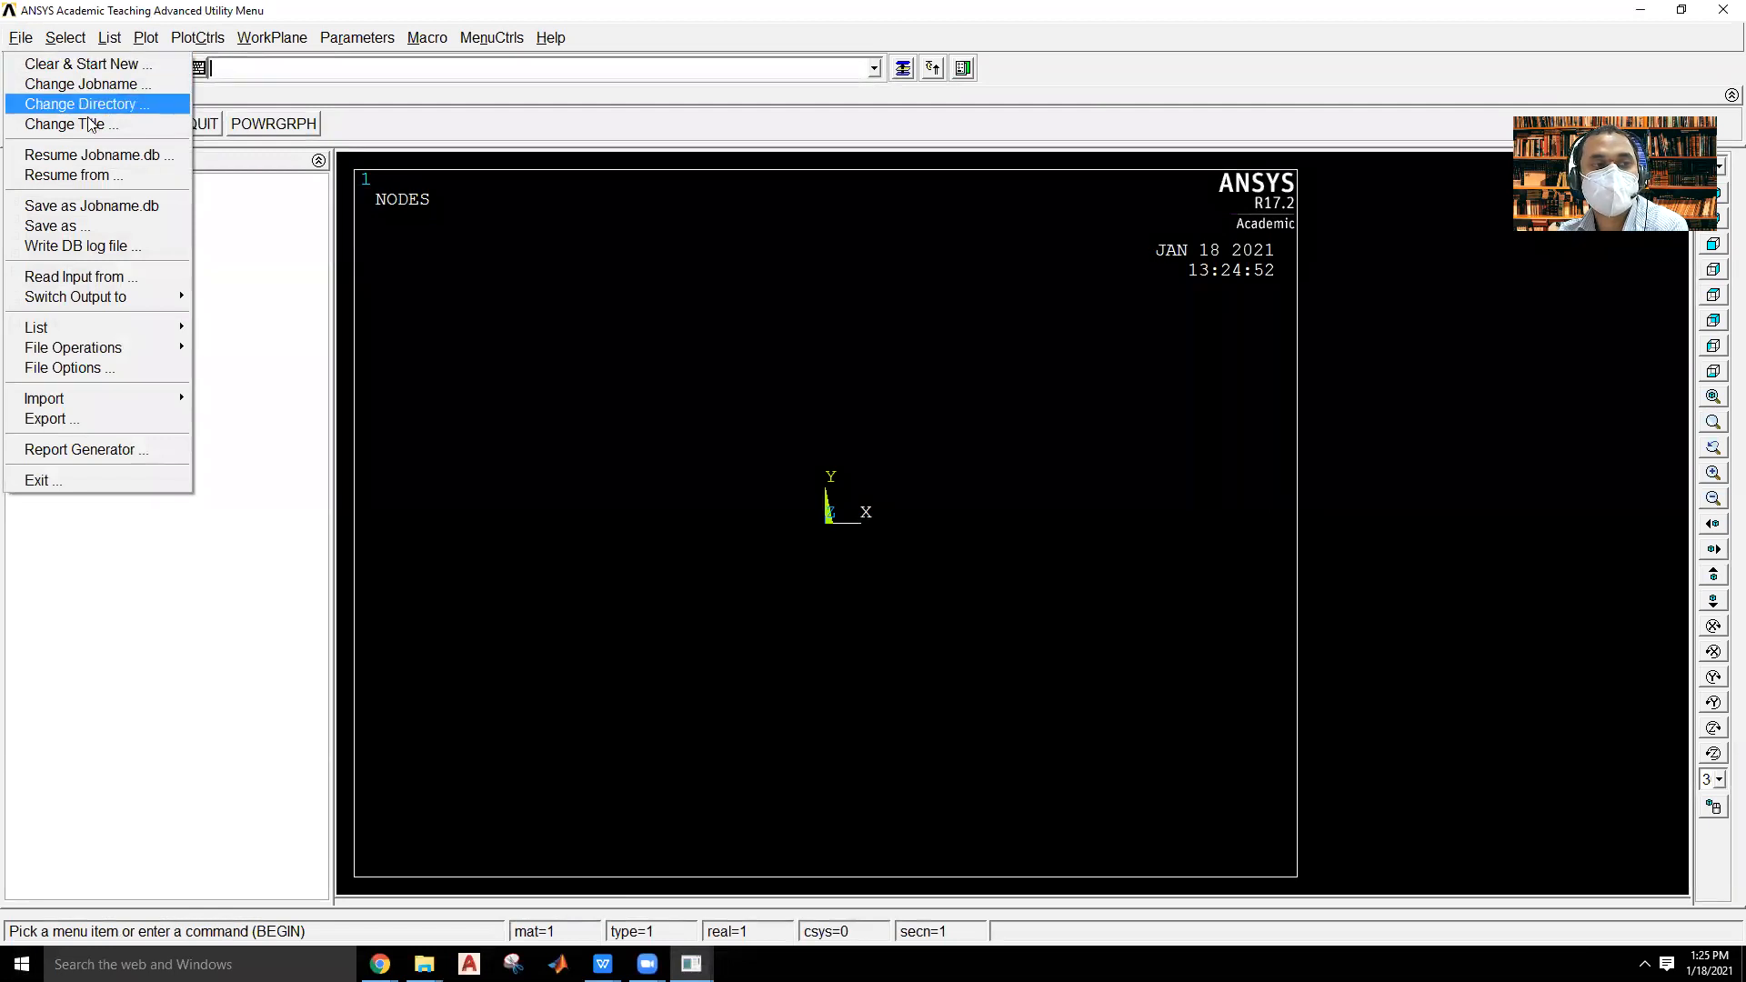
click(85, 63)
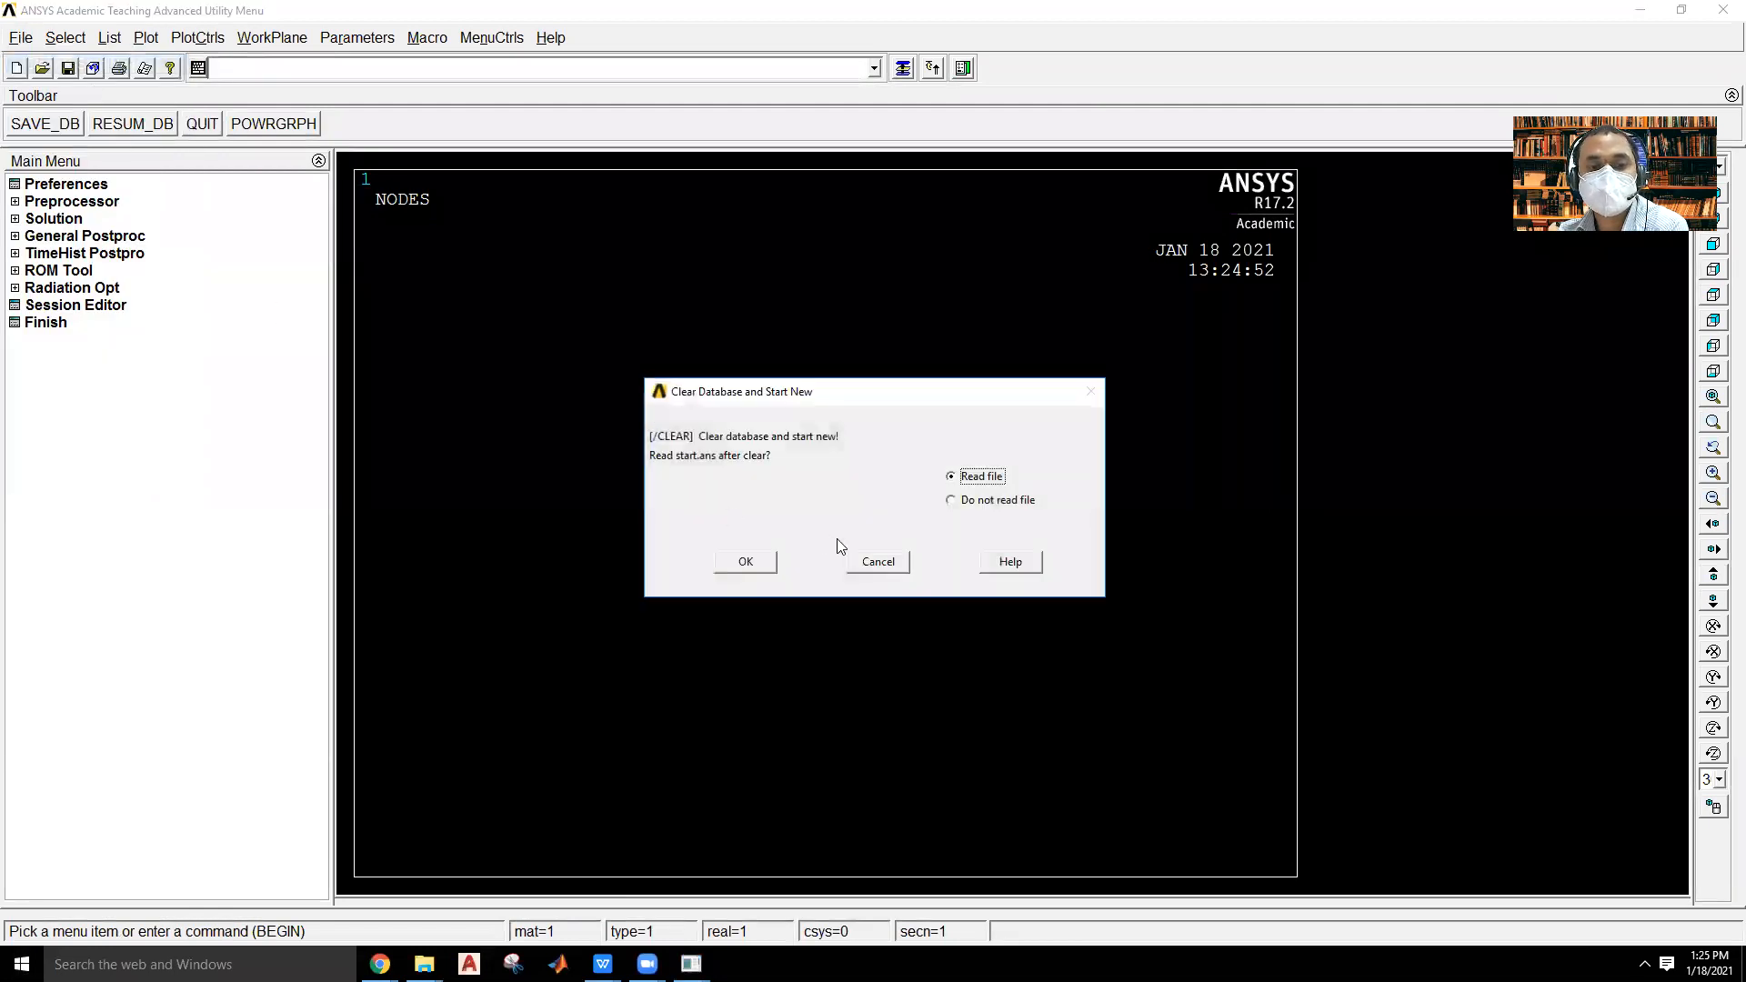
click(751, 567)
click(224, 136)
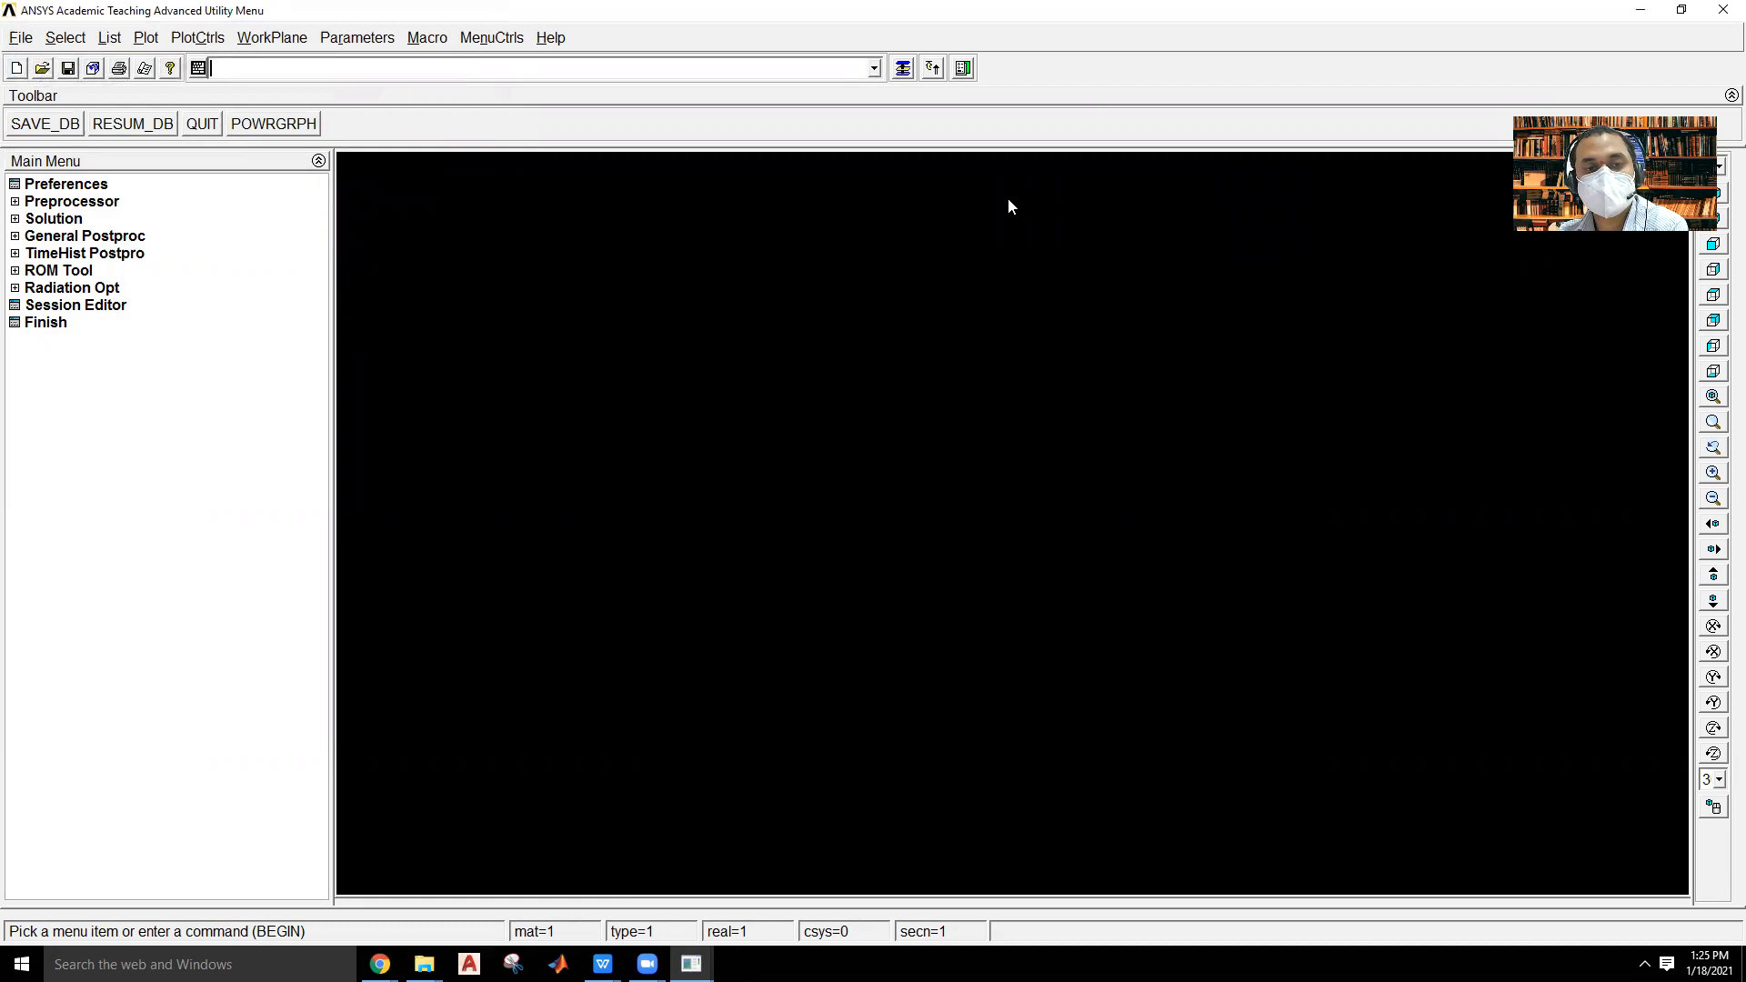
Change the jobname to RectangularPlate.
click(20, 38)
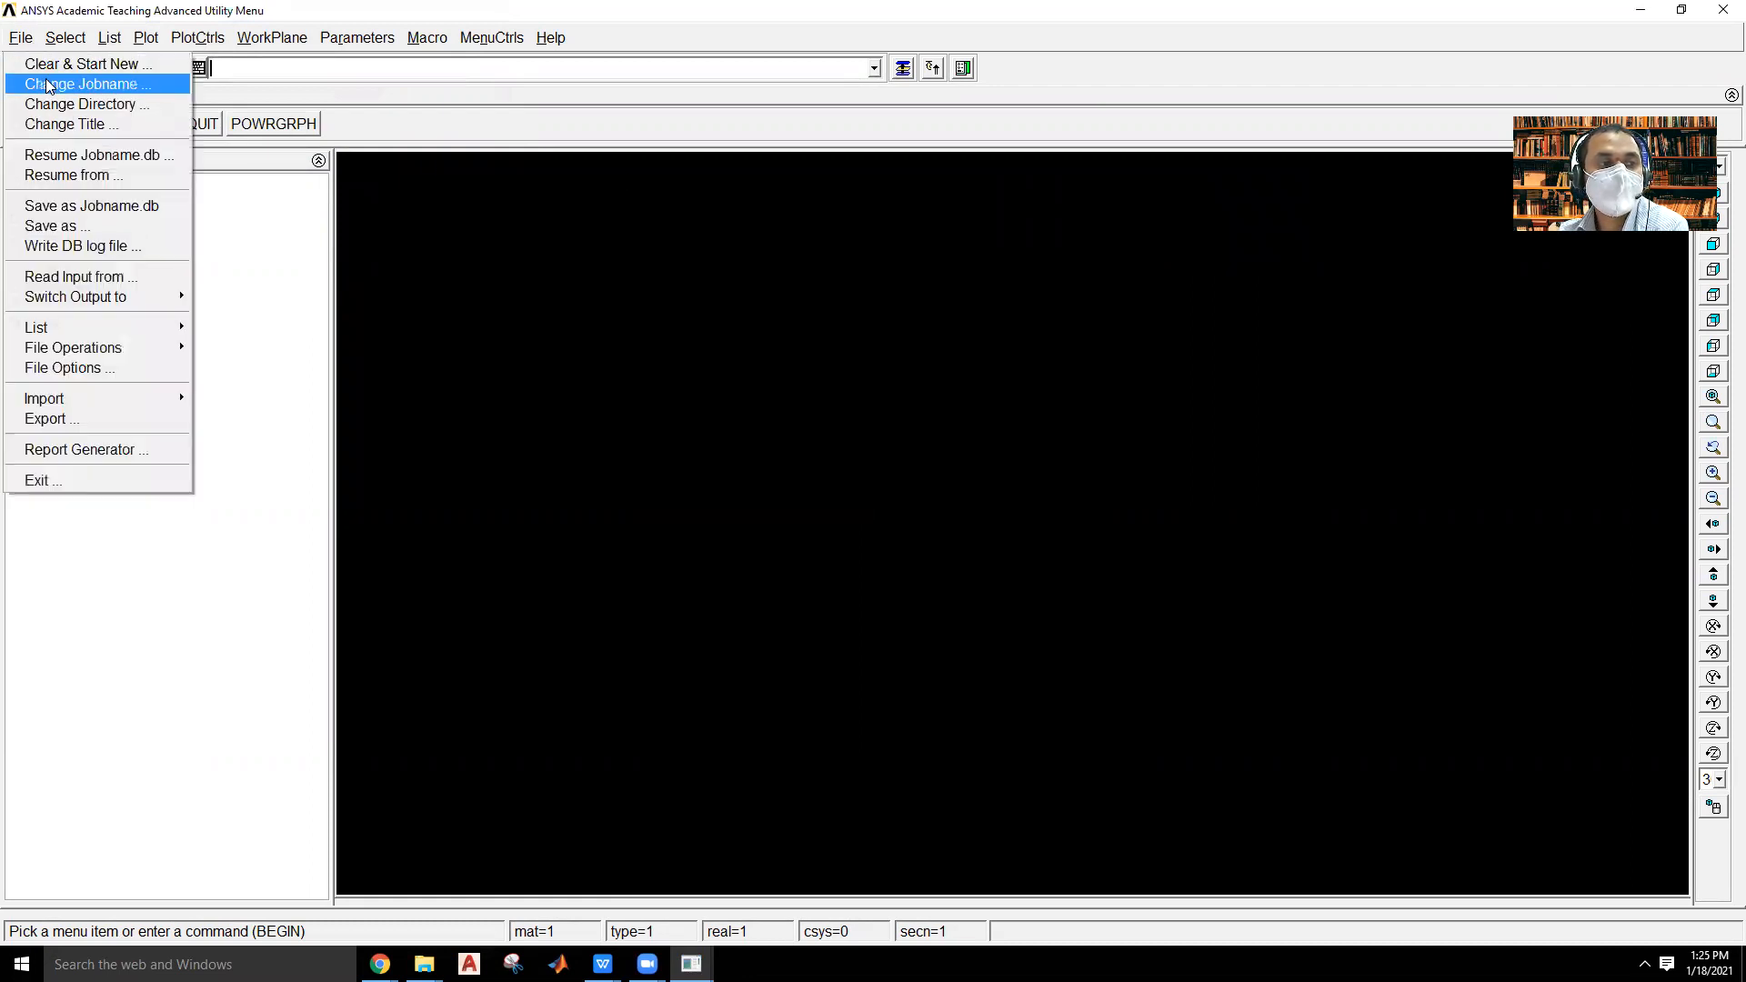
click(45, 78)
click(727, 450)
text(N/mm2)
drag(934, 454, 523, 411)
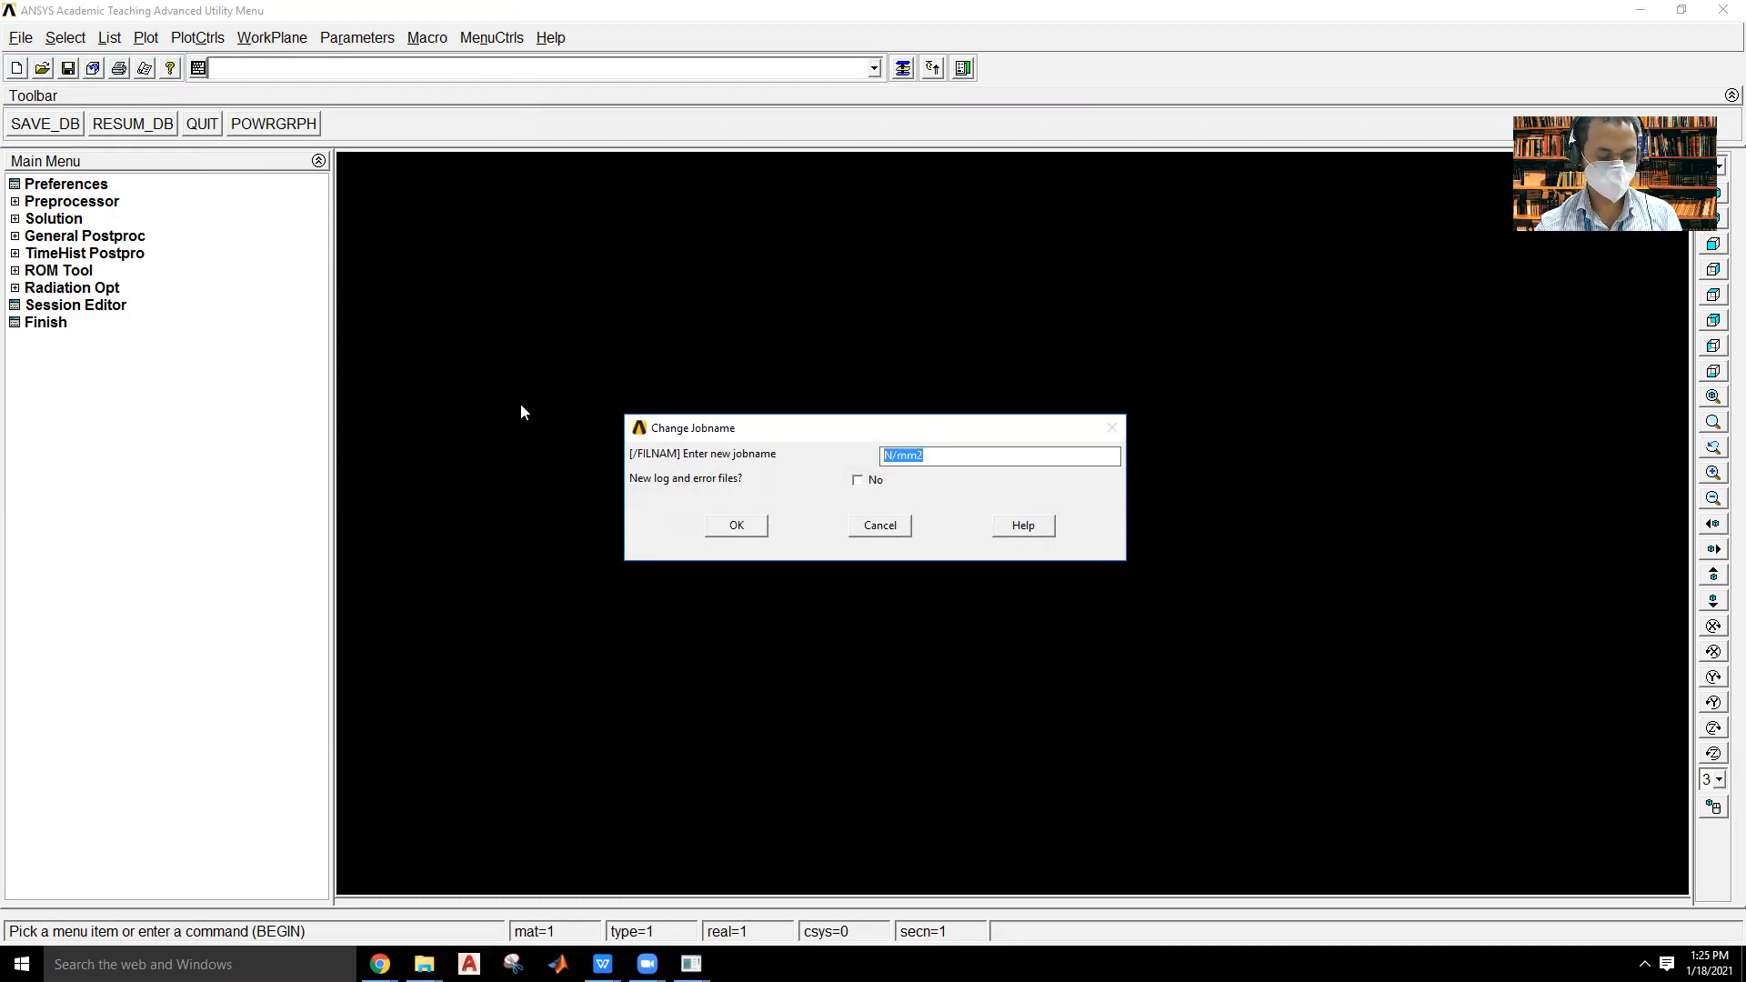
text(Rectangular Plate)
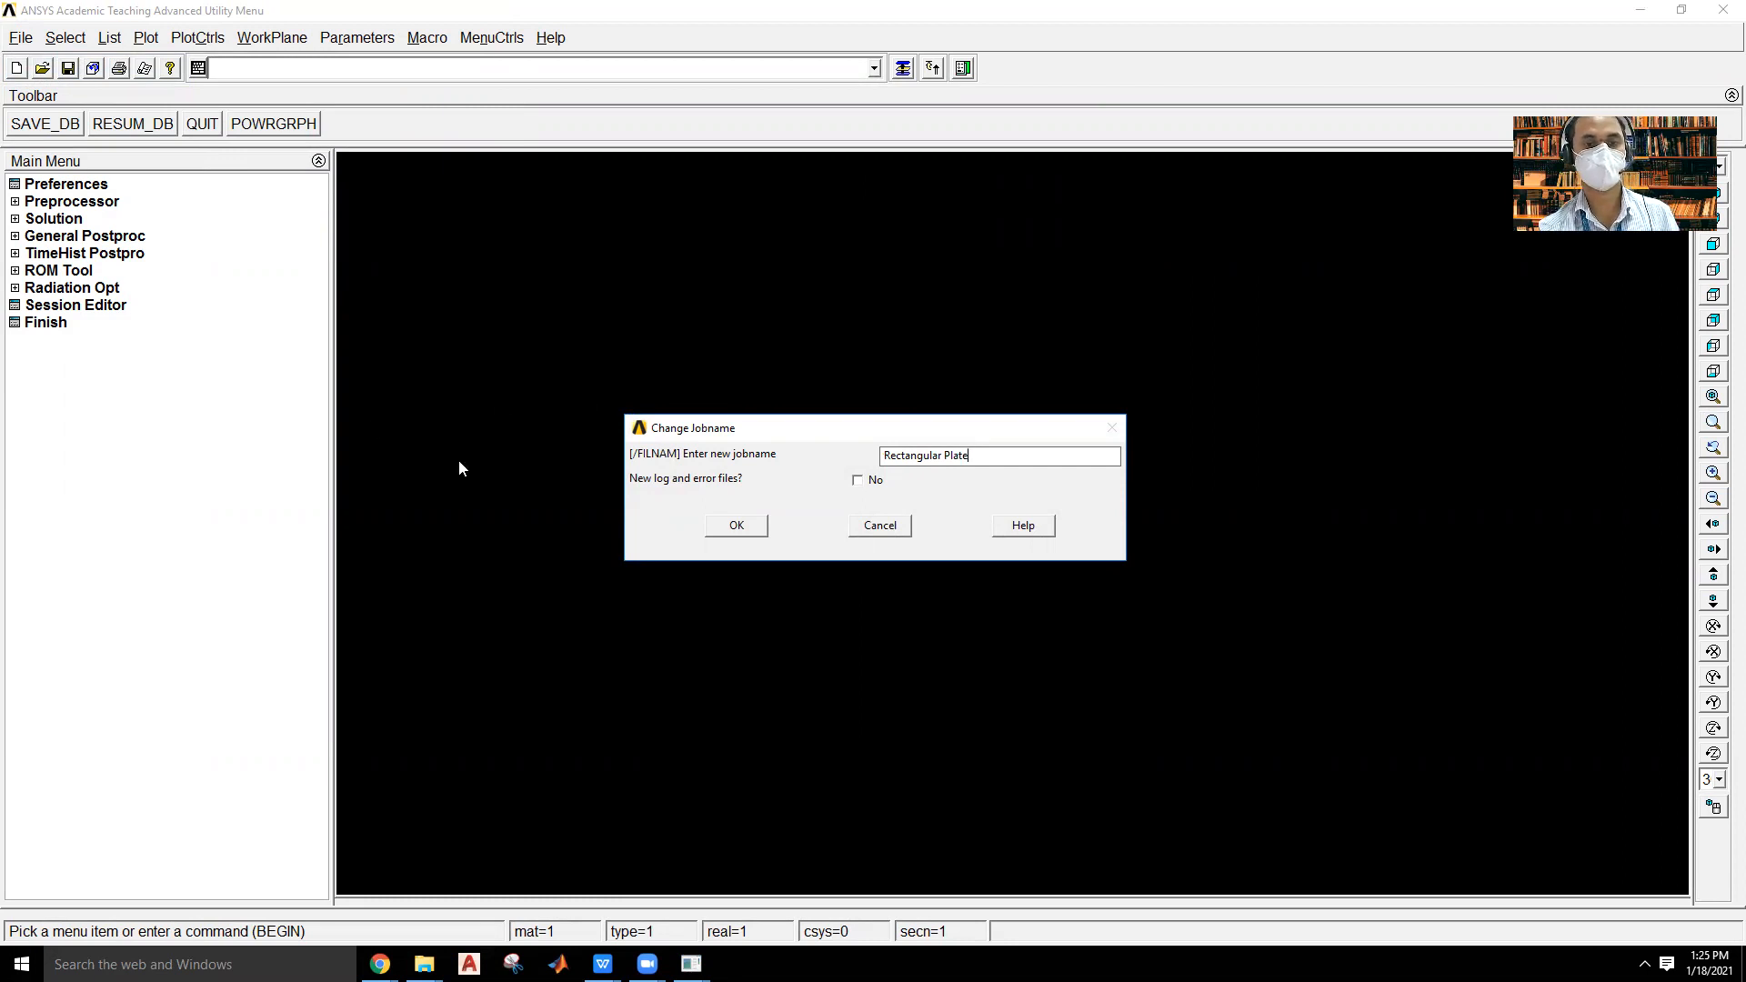
drag(997, 461, 750, 440)
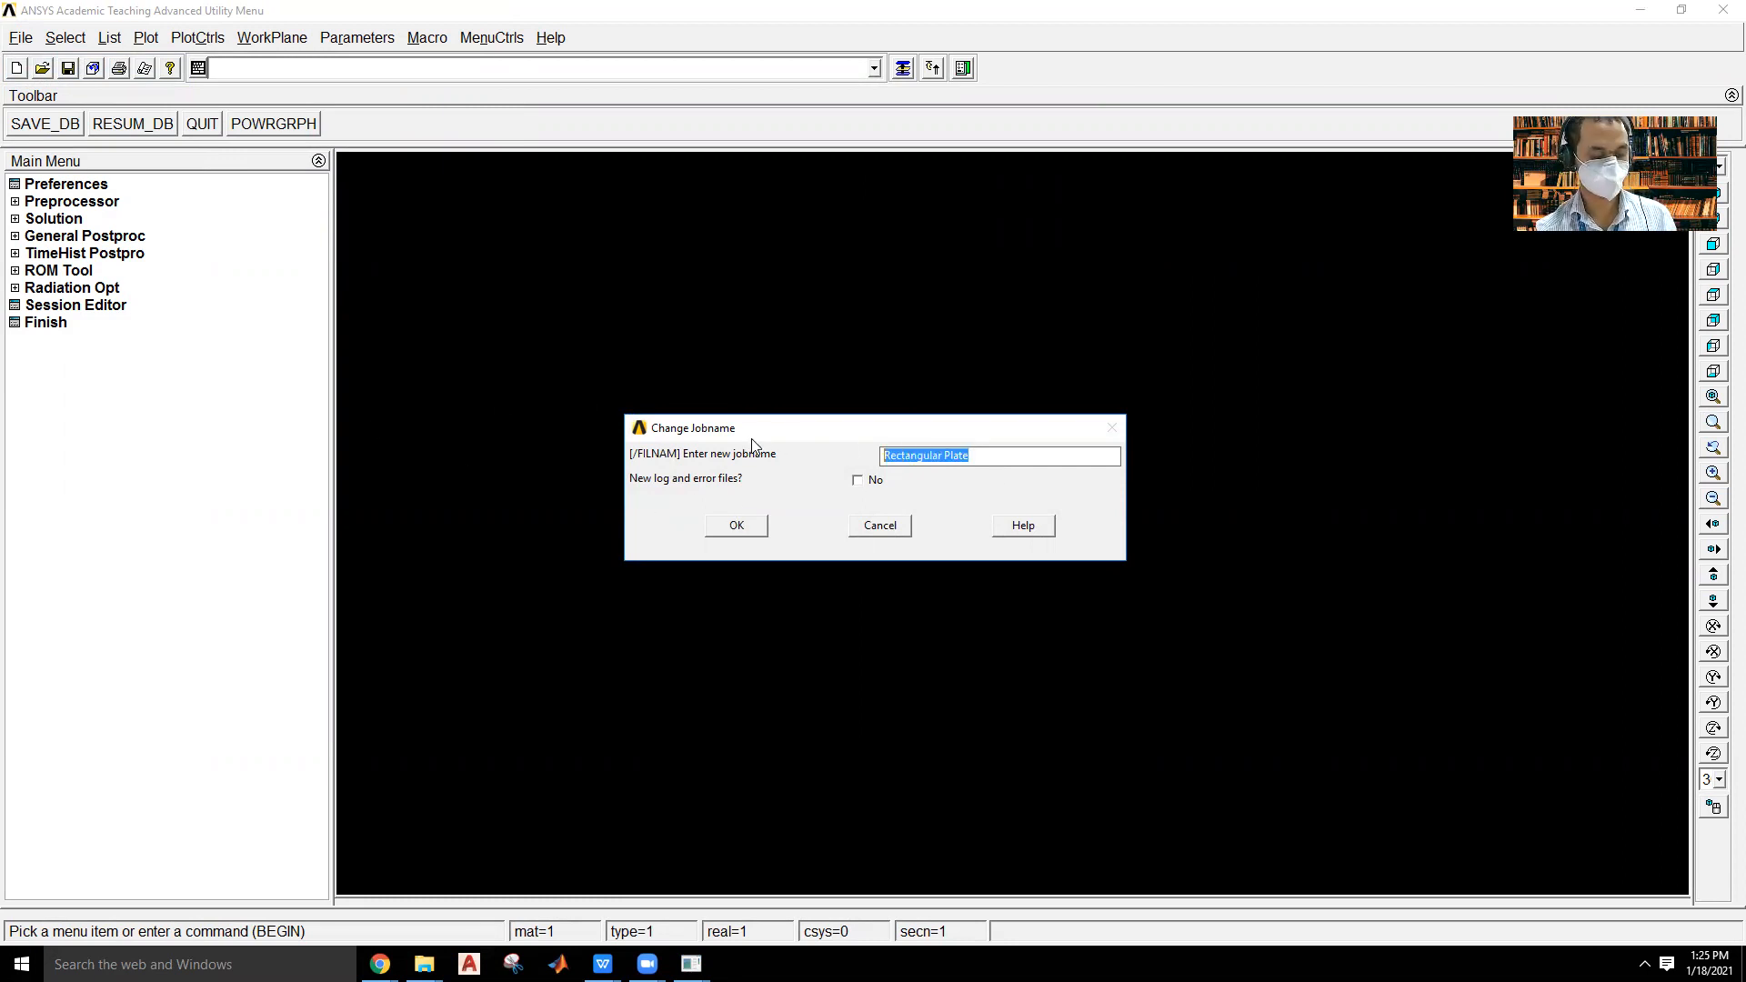
click(752, 524)
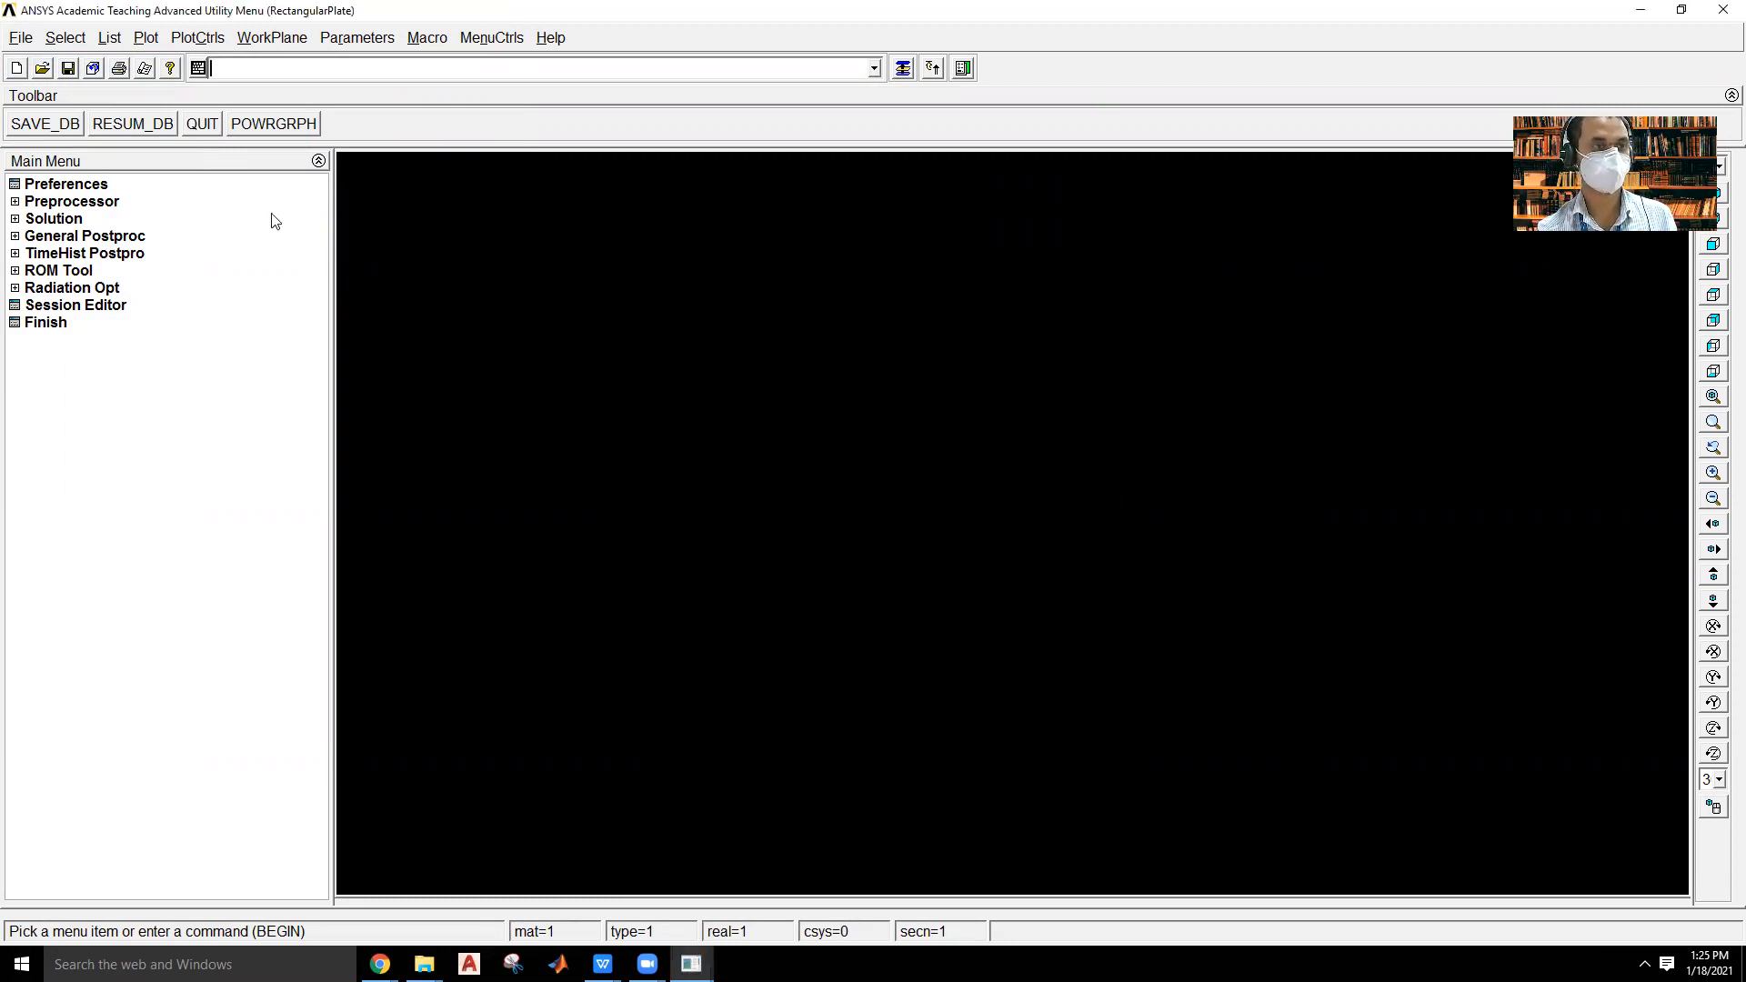
Change the working directory to the "Exercise 4 – PLANE STRESS ANALYSIS" folder inside the student's ANSYS folder in Documents.
click(20, 38)
click(84, 105)
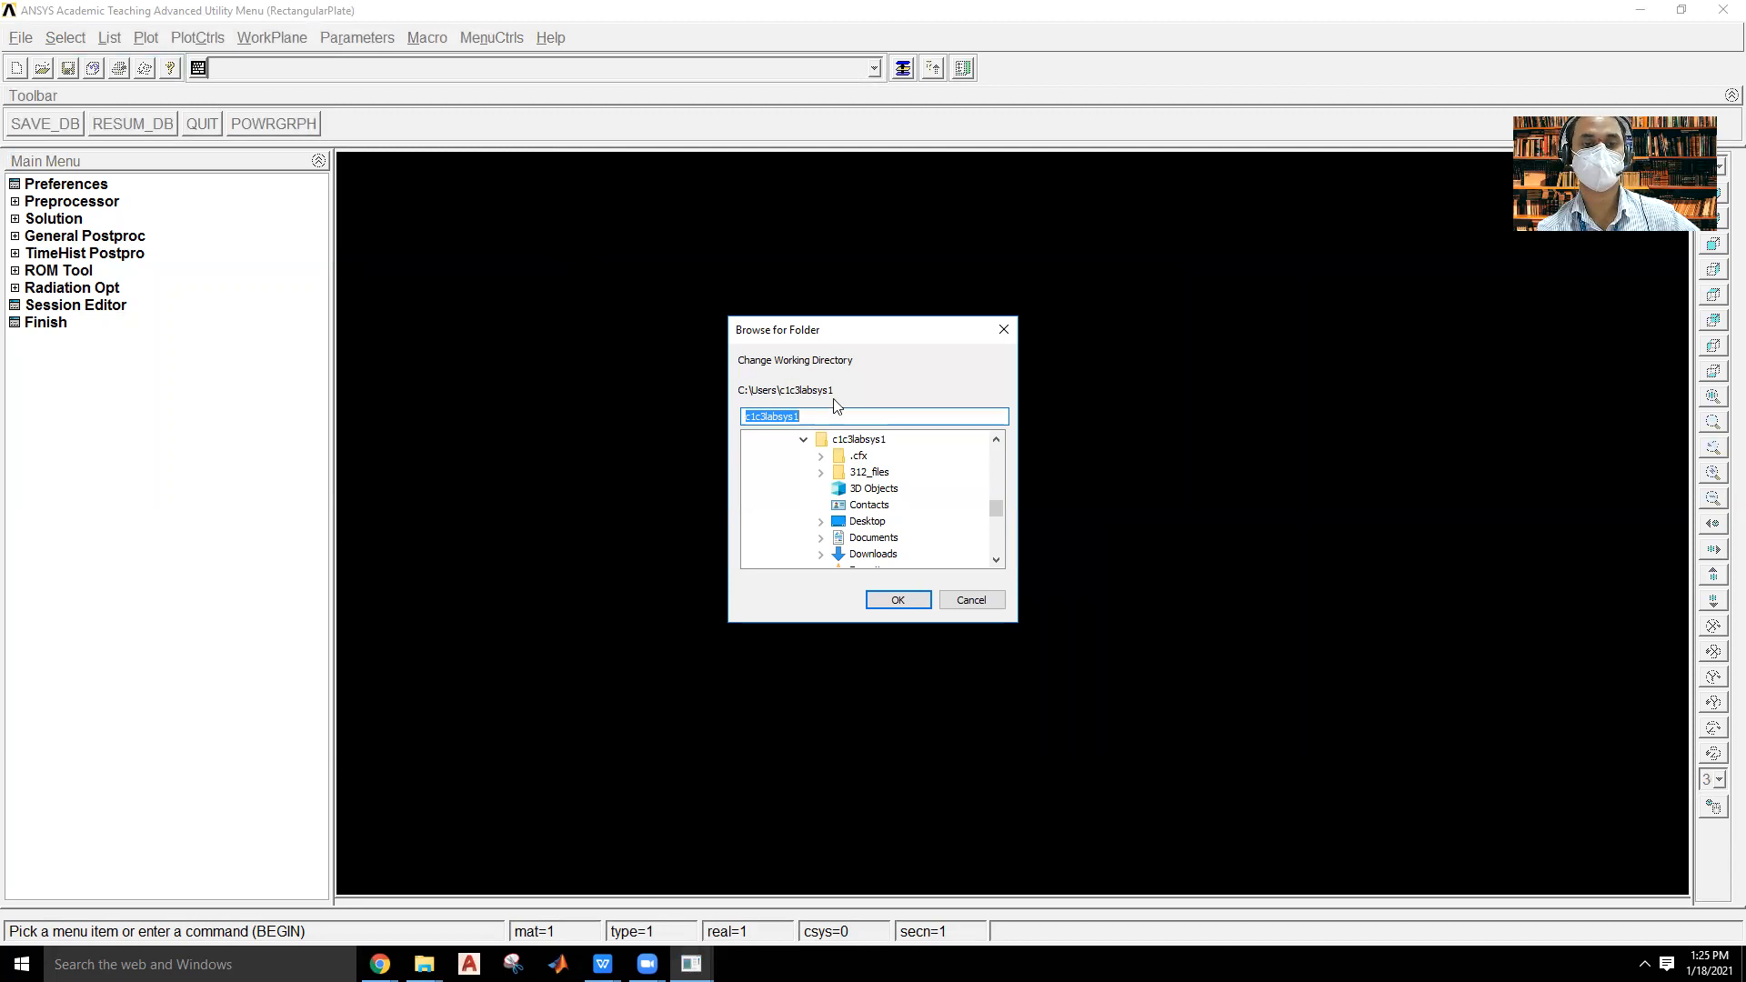
drag(993, 511, 992, 475)
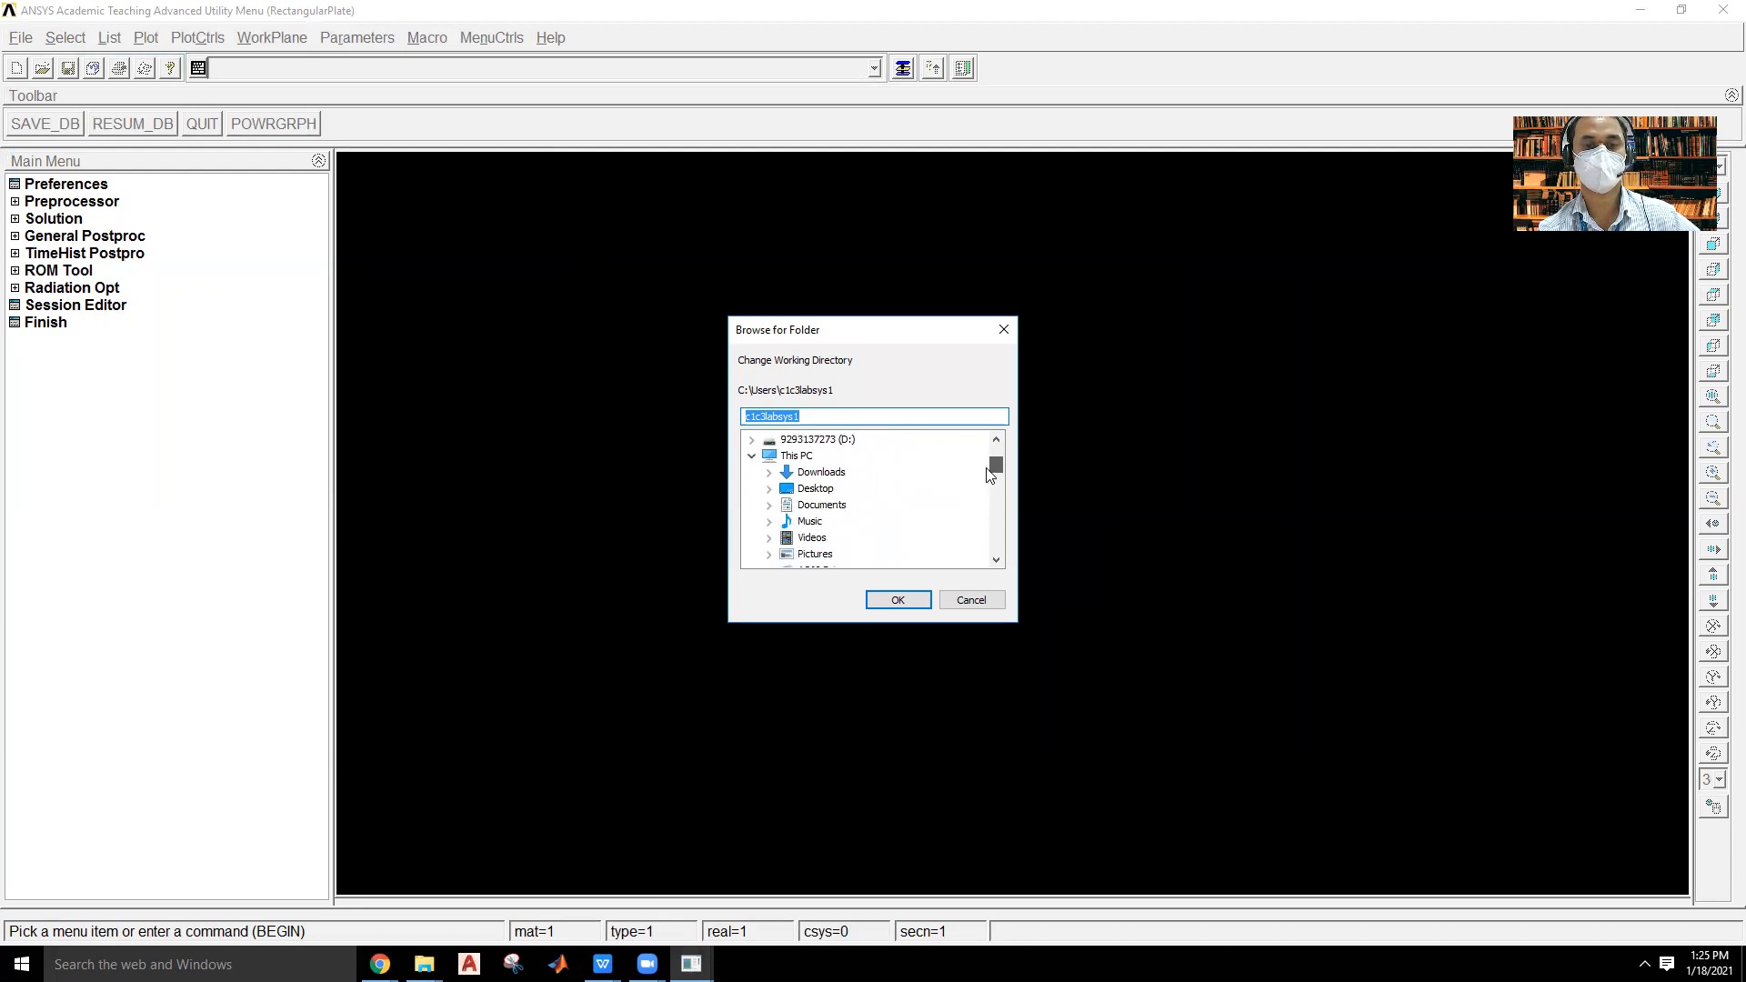
click(808, 506)
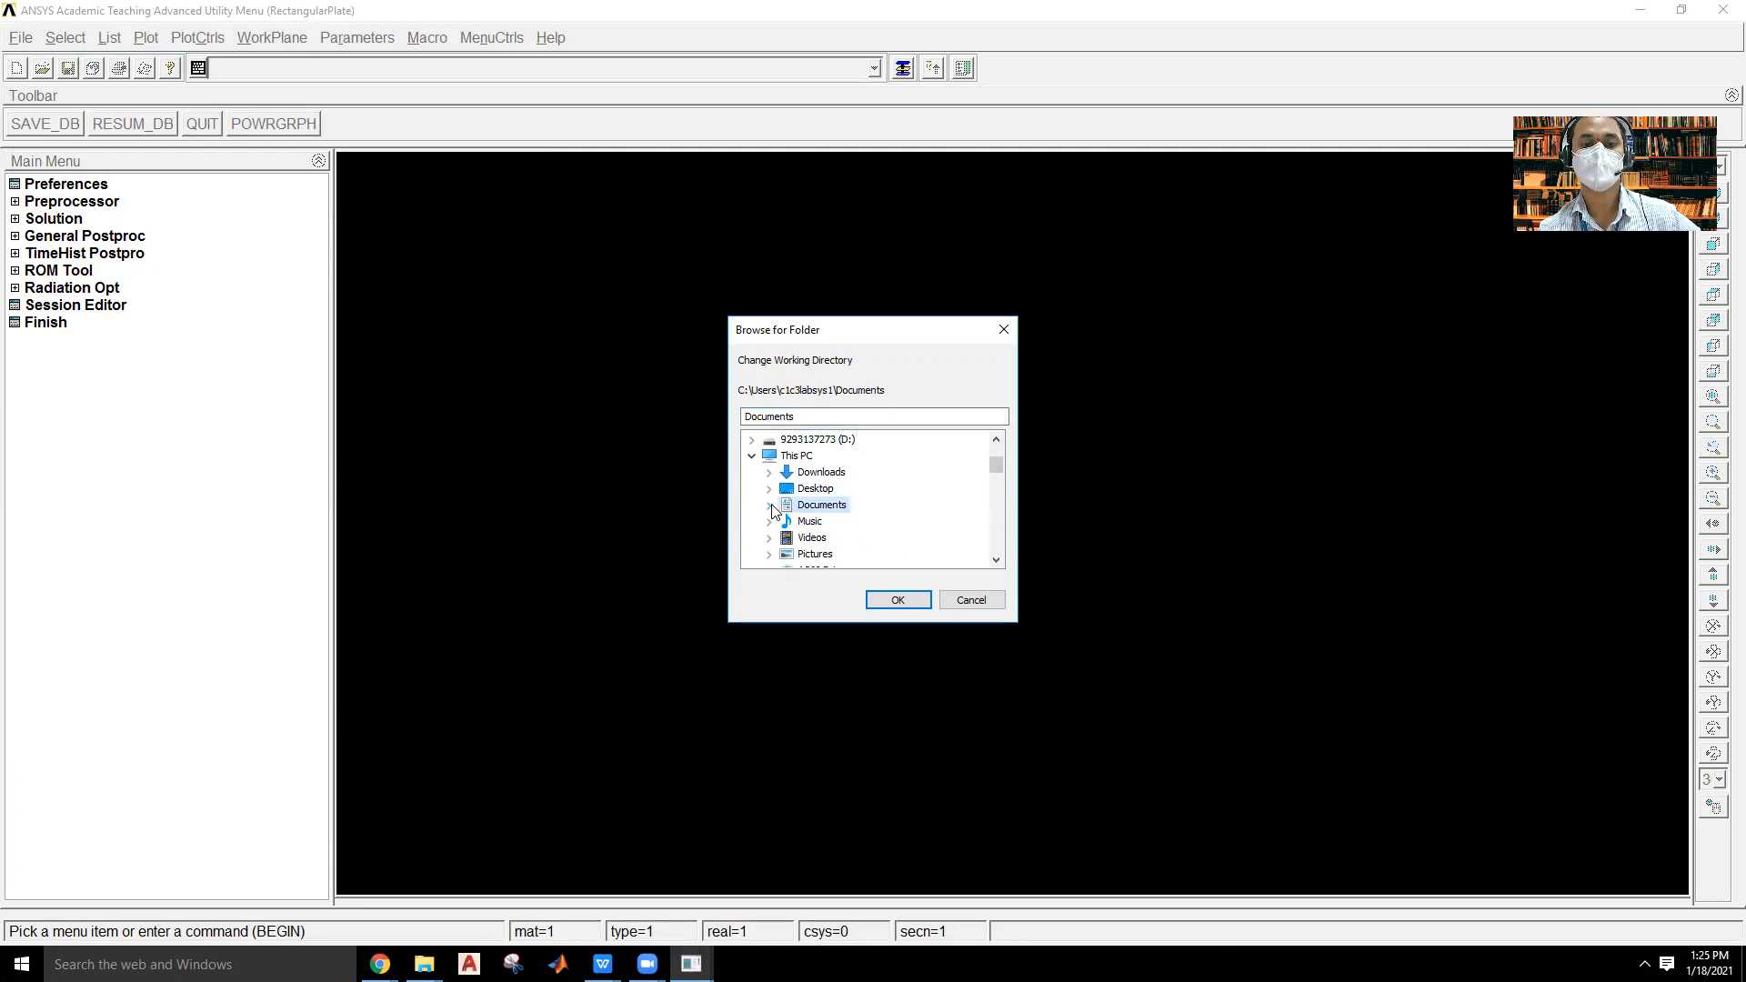
click(769, 507)
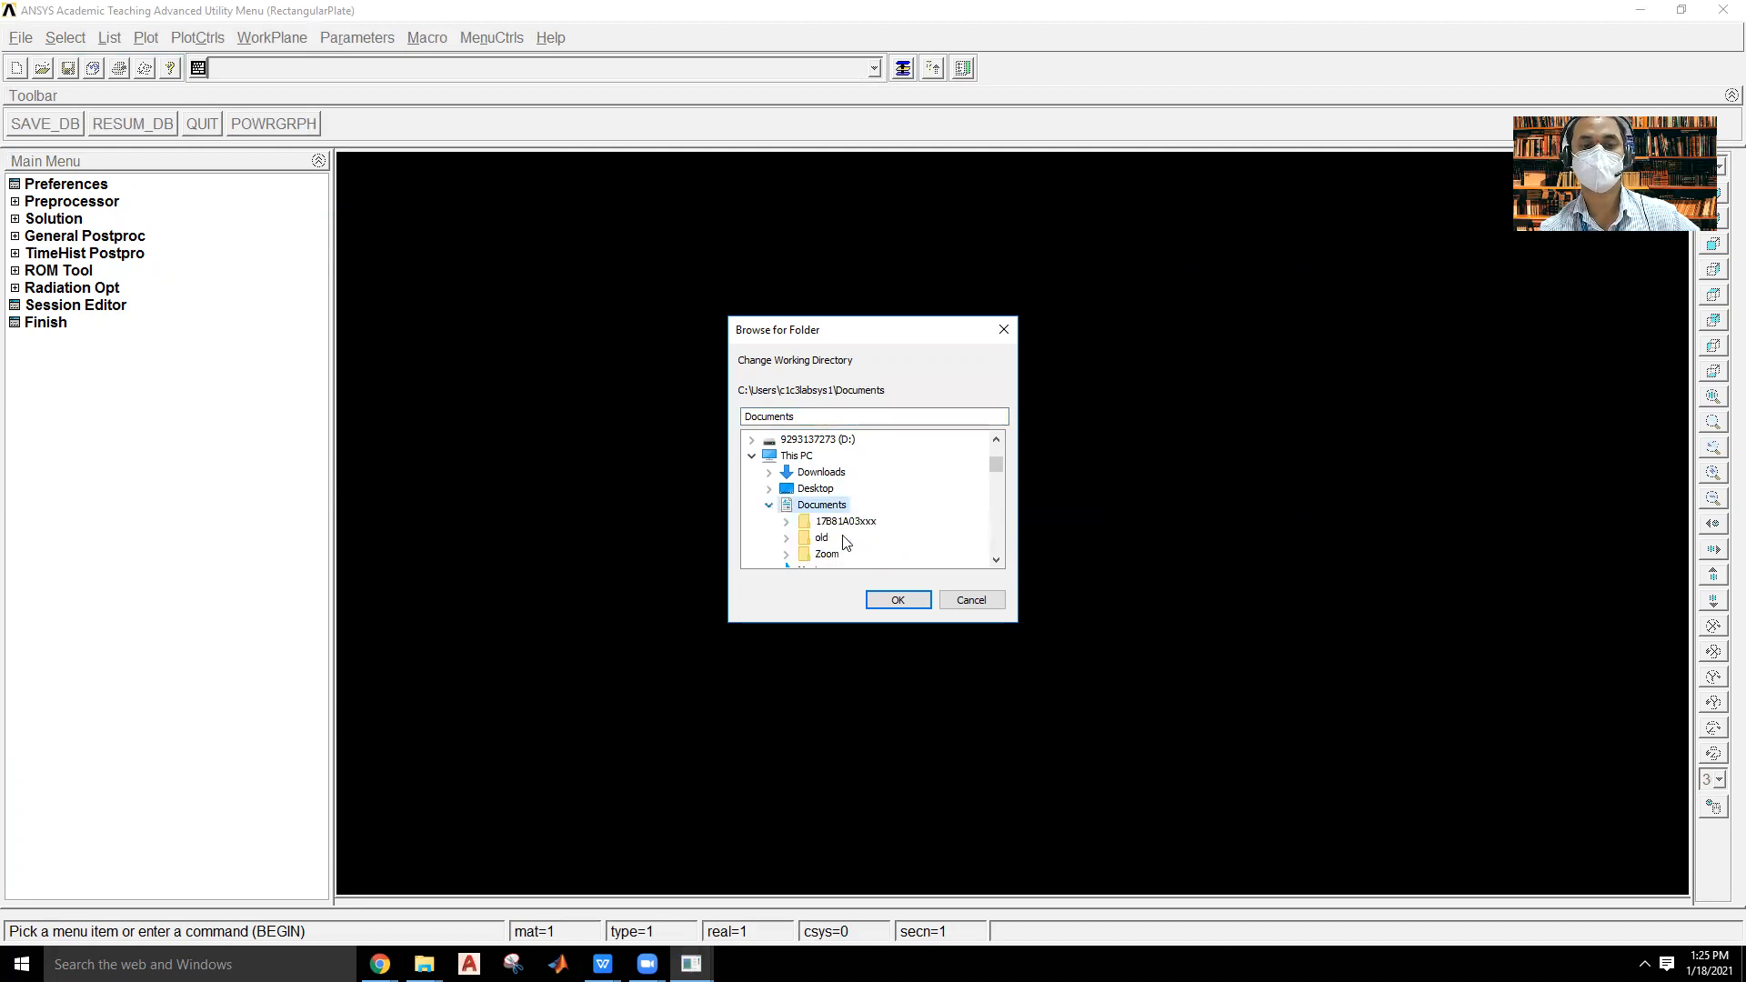
click(786, 521)
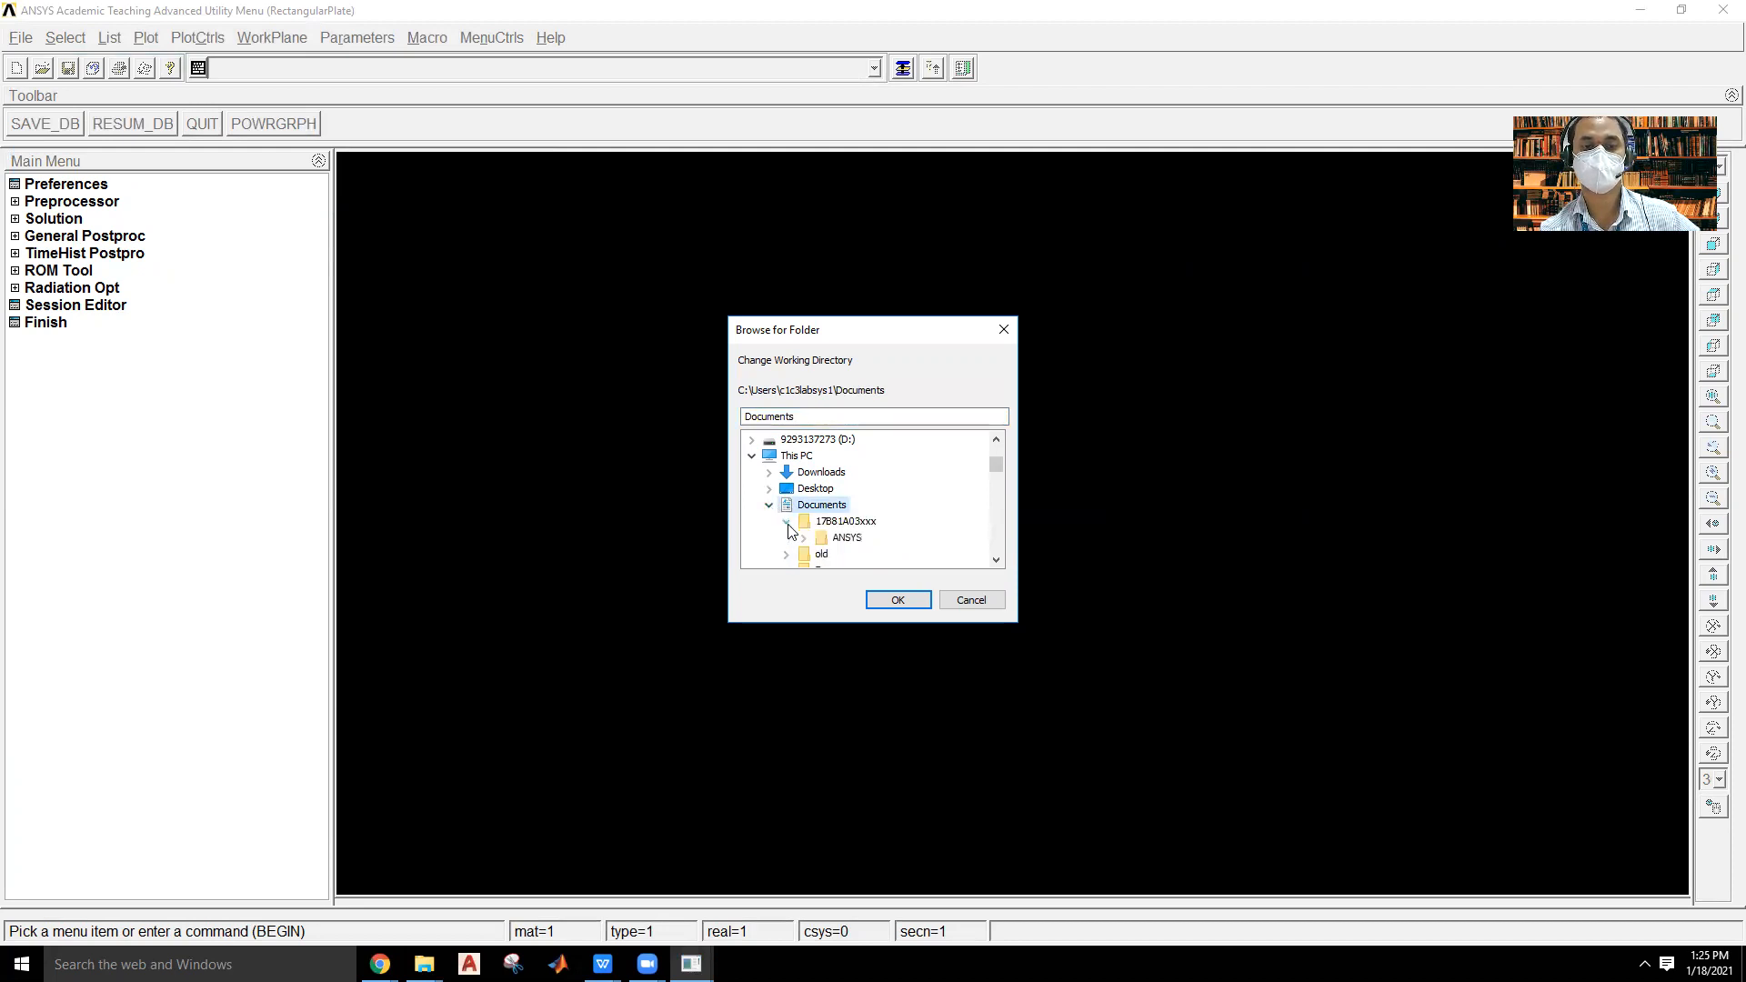
click(803, 538)
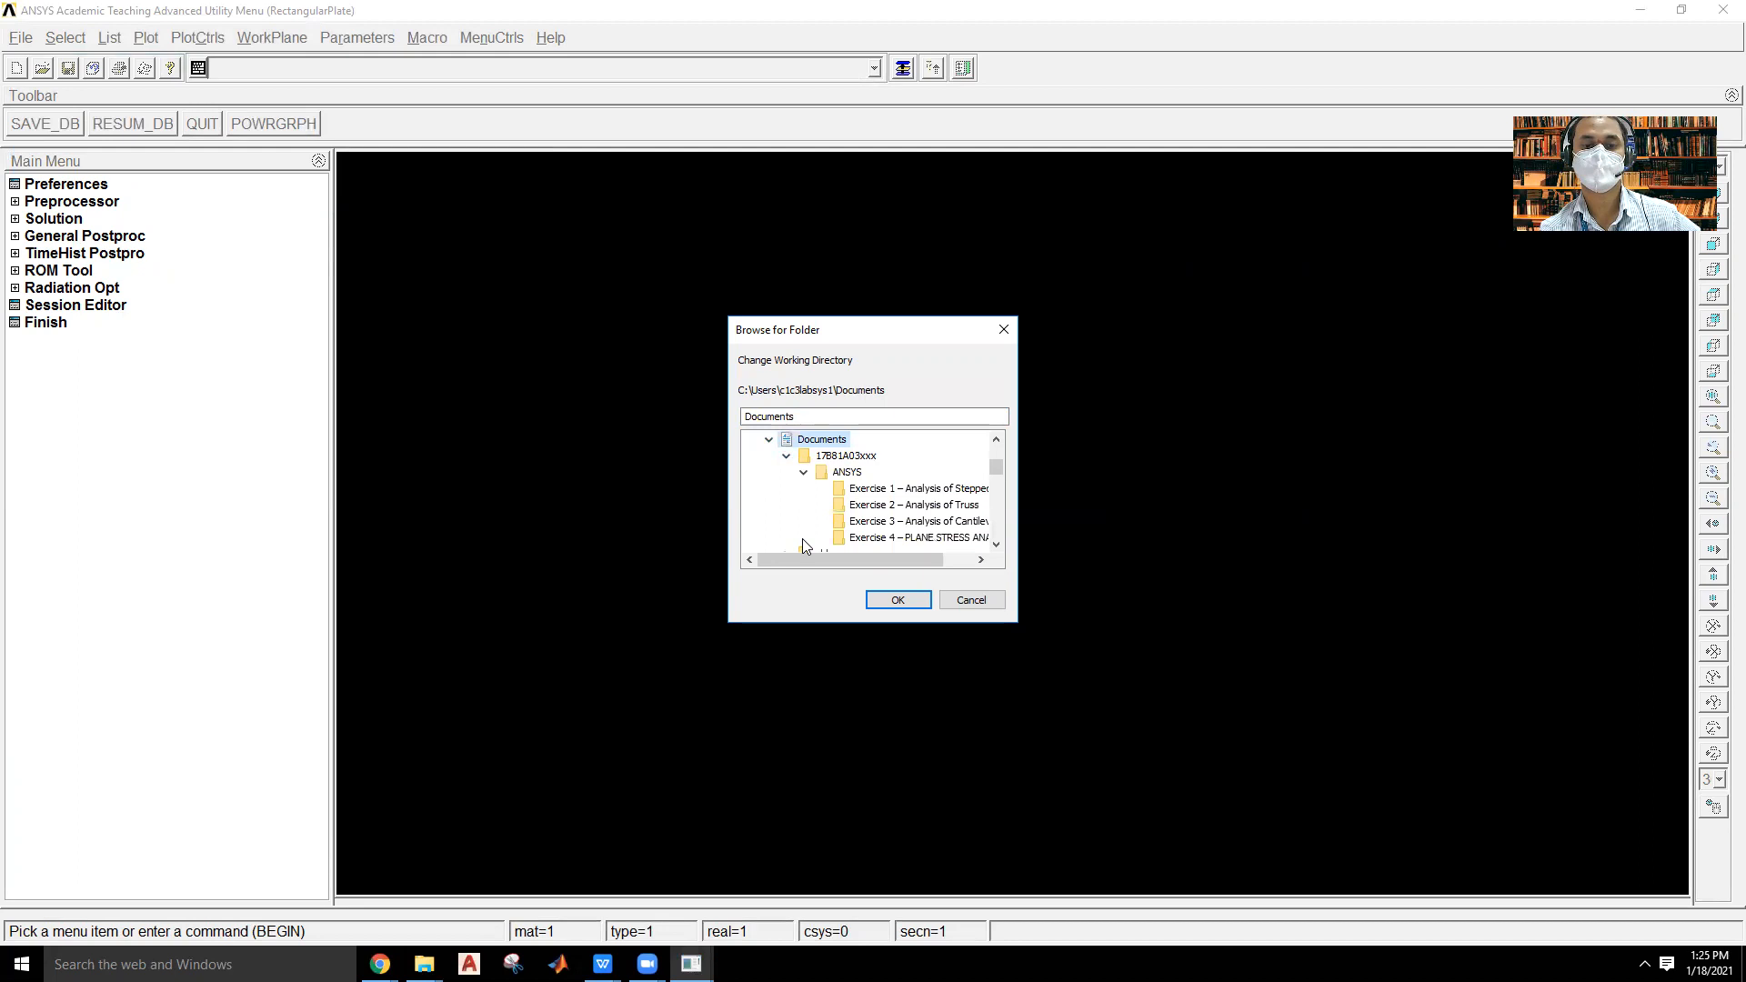
click(904, 536)
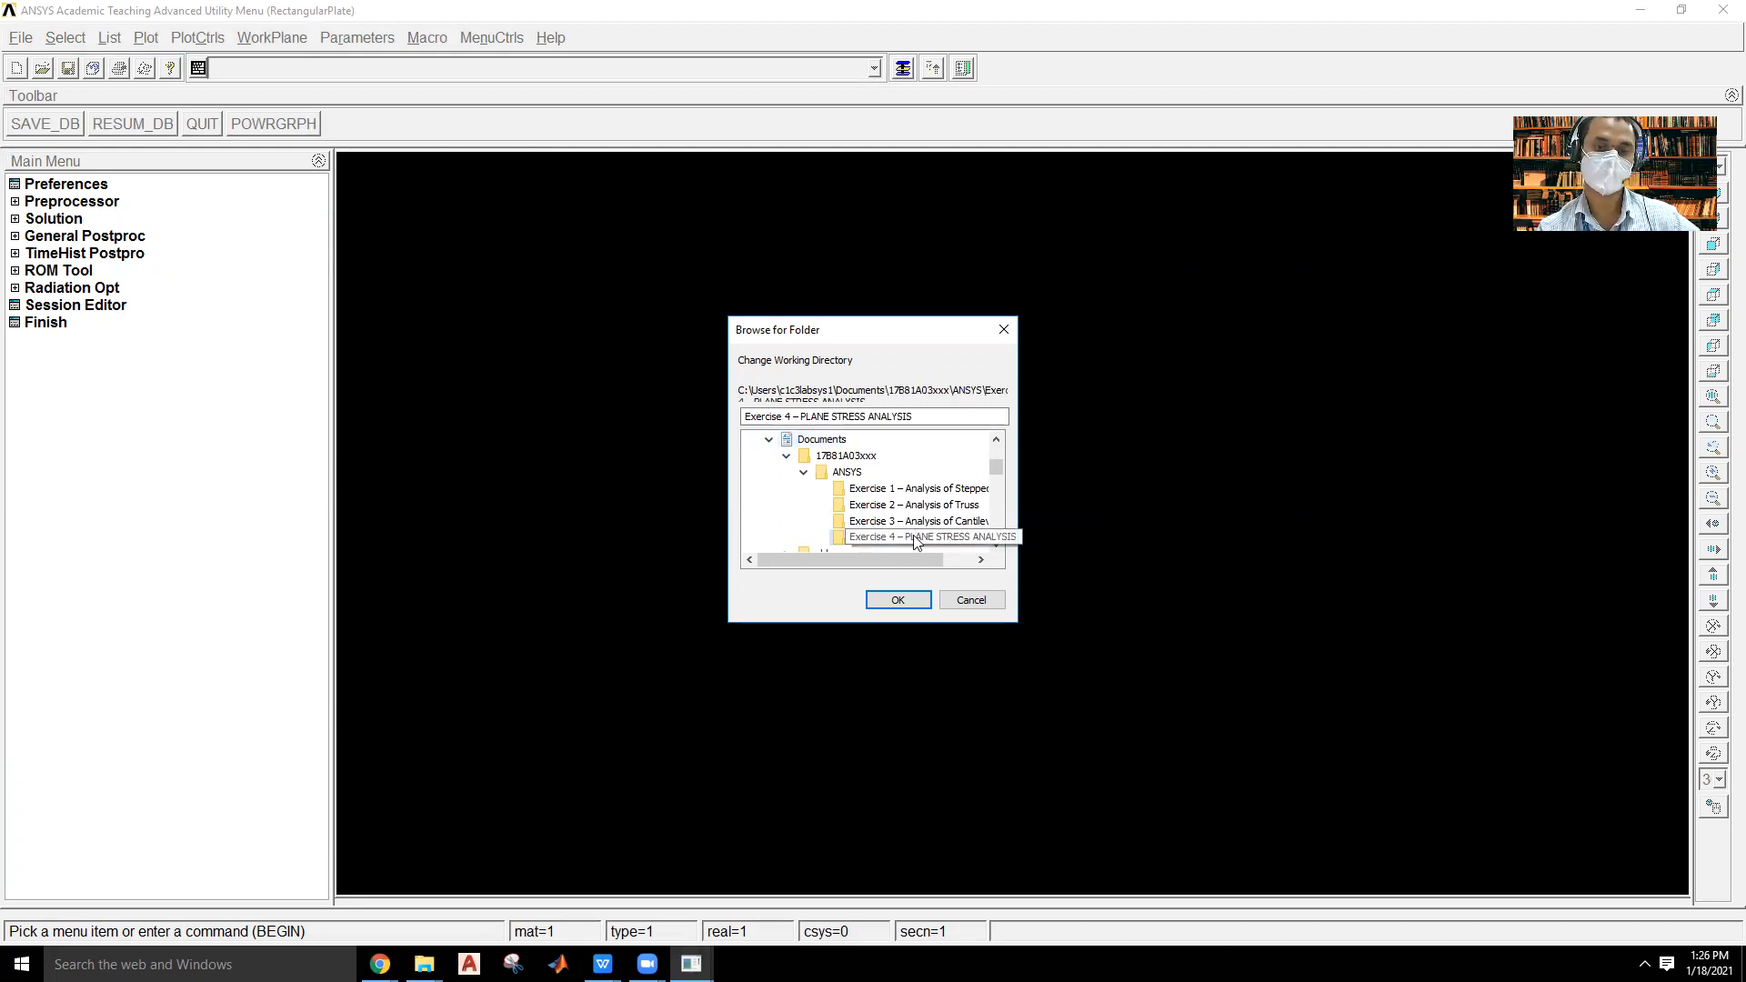
click(898, 600)
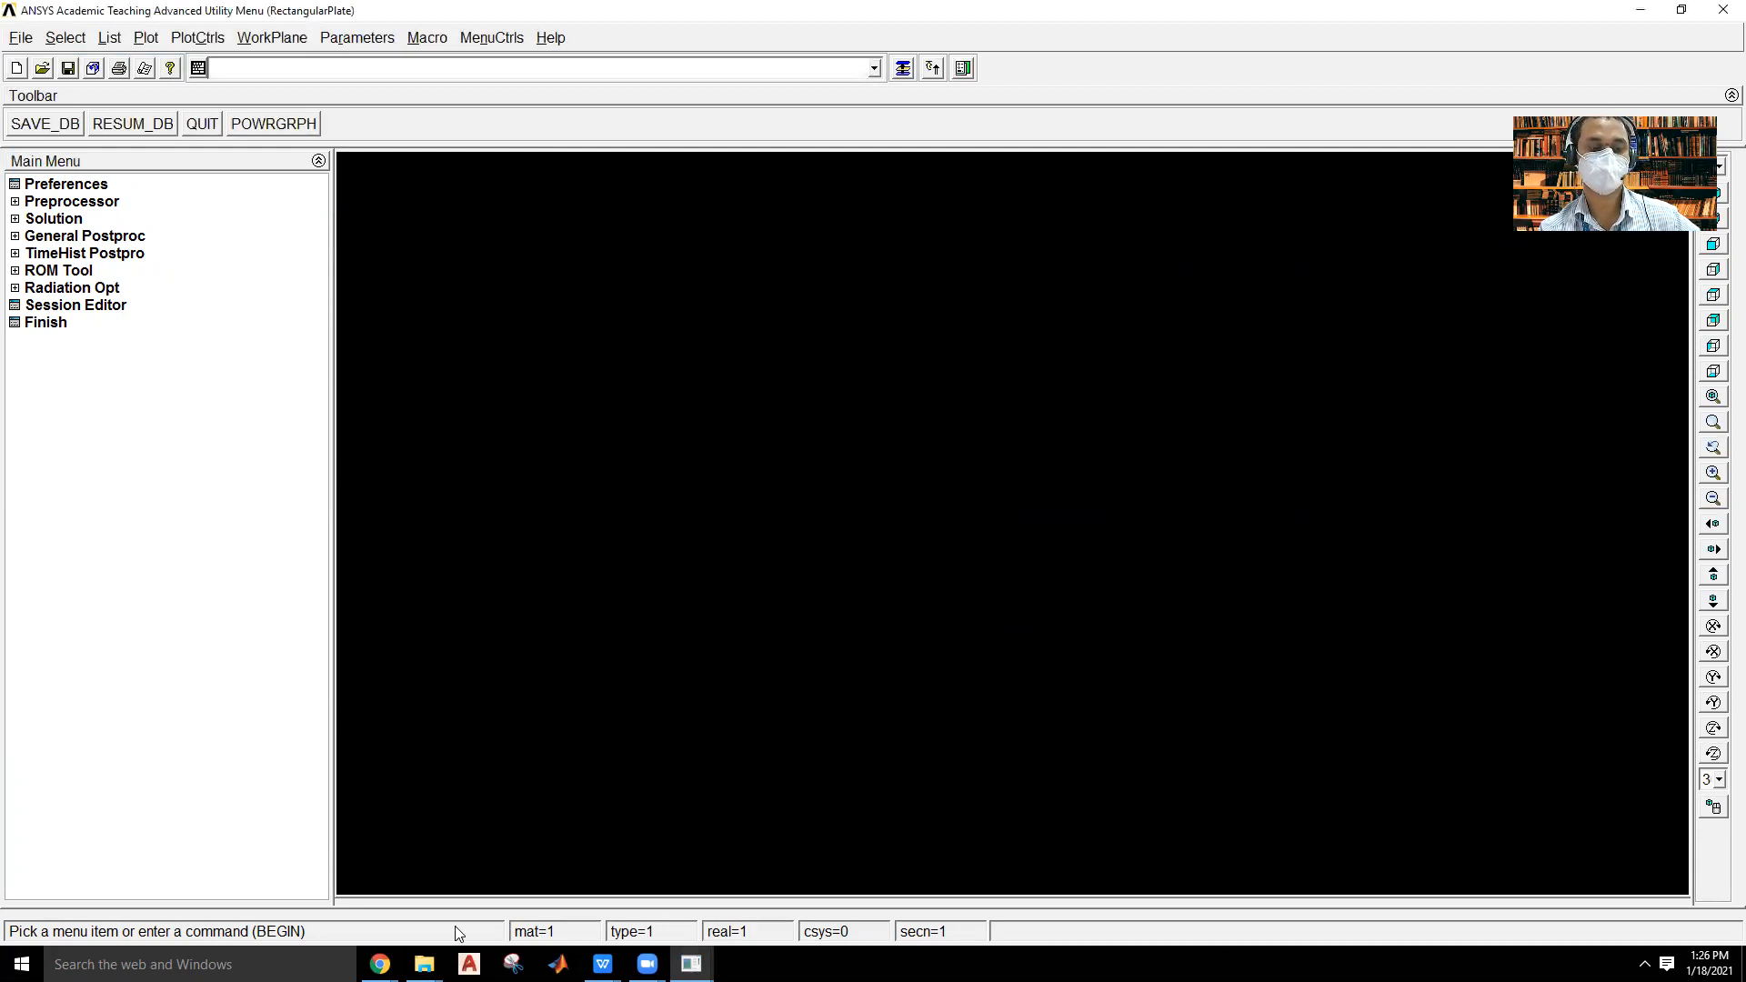
Check the contents of the "Exercise 4 – PLANE STRESS ANALYSIS" folder in File Explorer and return to ANSYS.
mouse_move(426, 960)
click(362, 892)
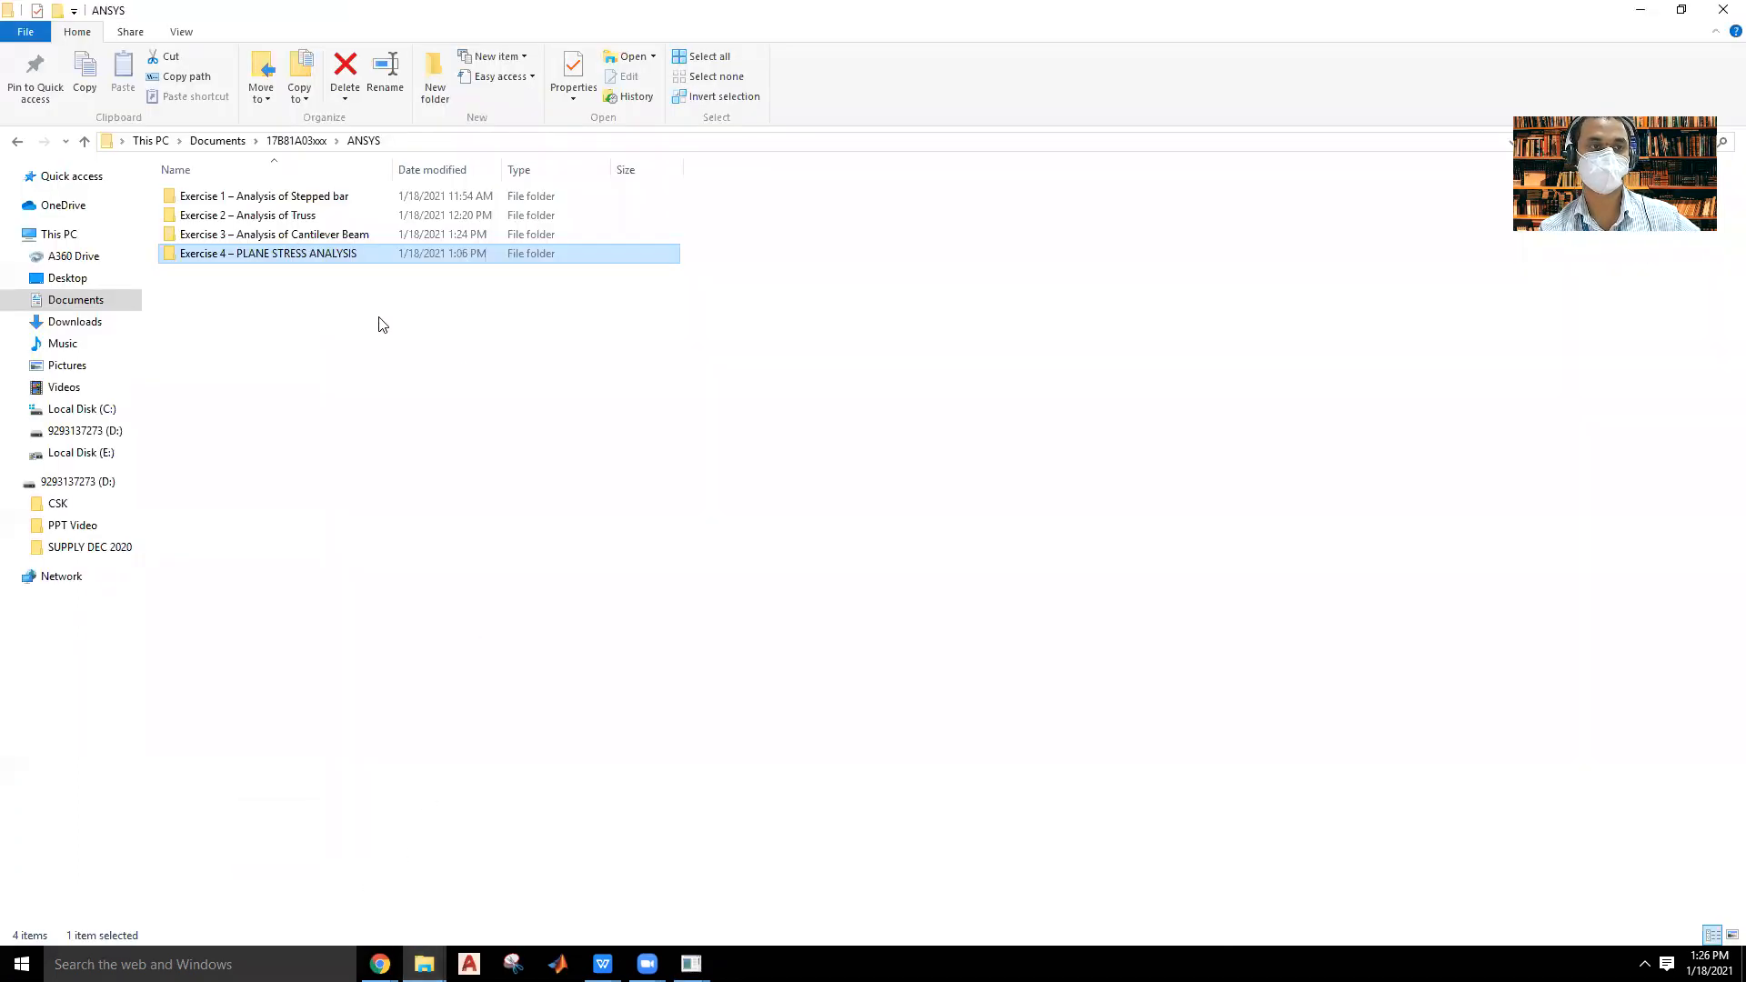
double_click(319, 257)
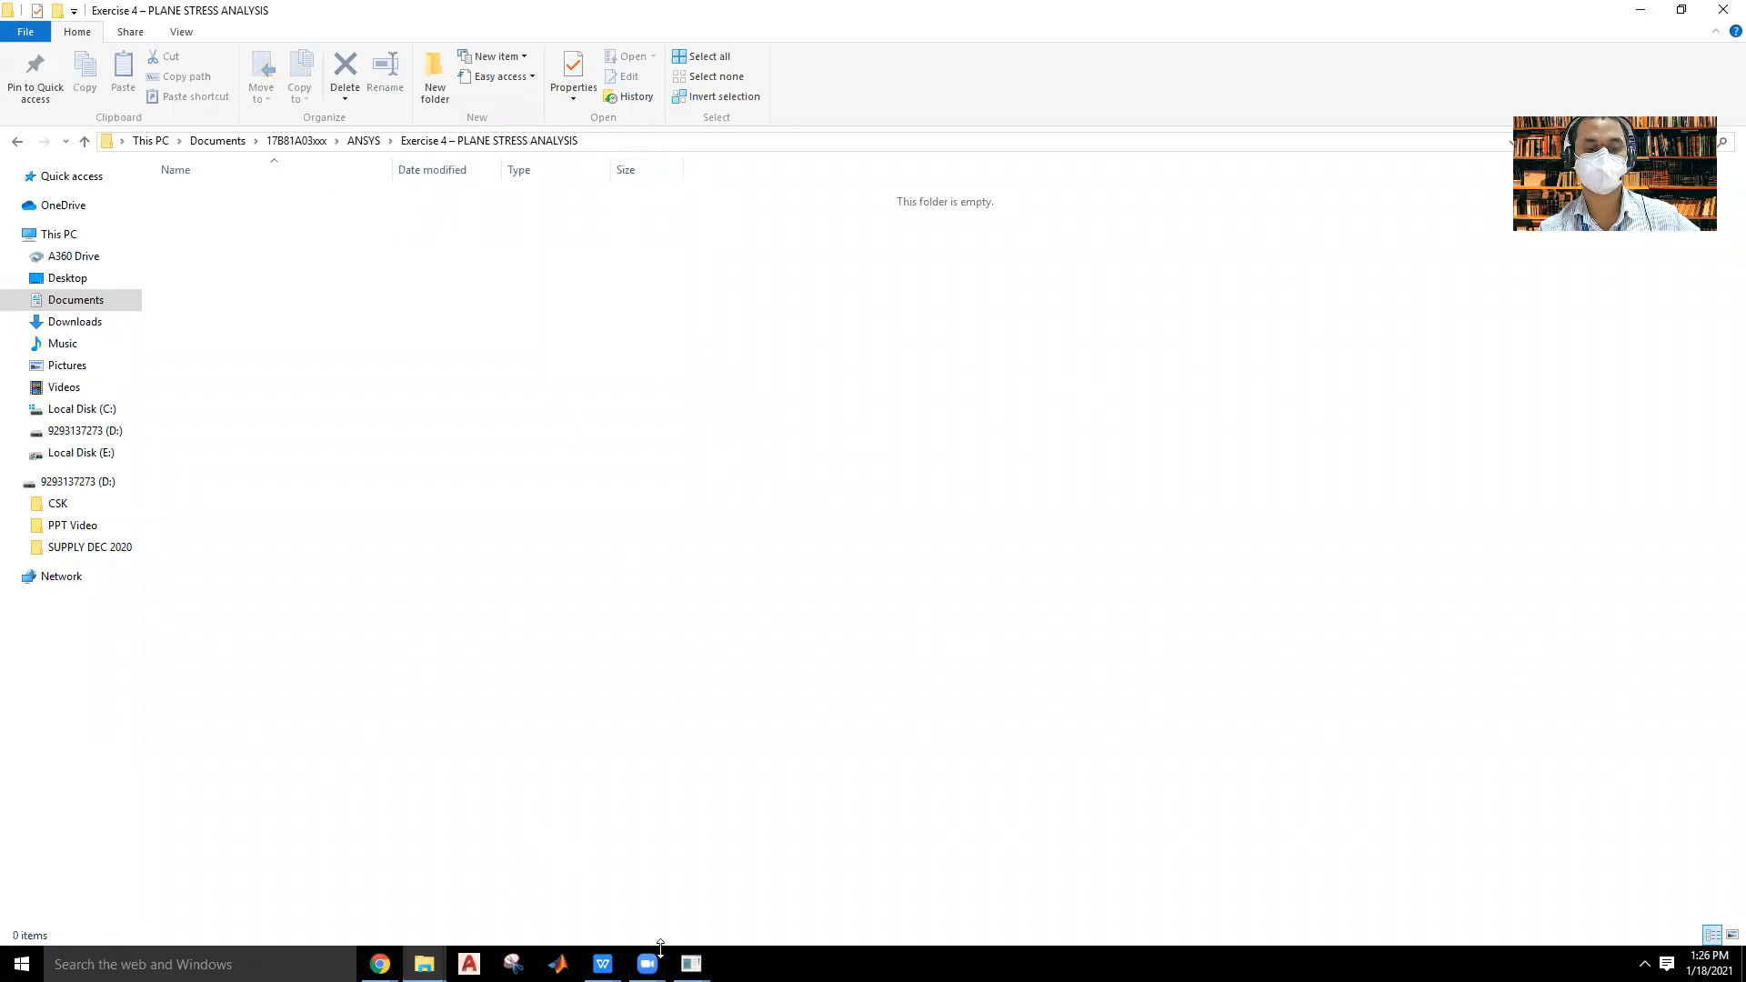
mouse_move(691, 964)
click(741, 882)
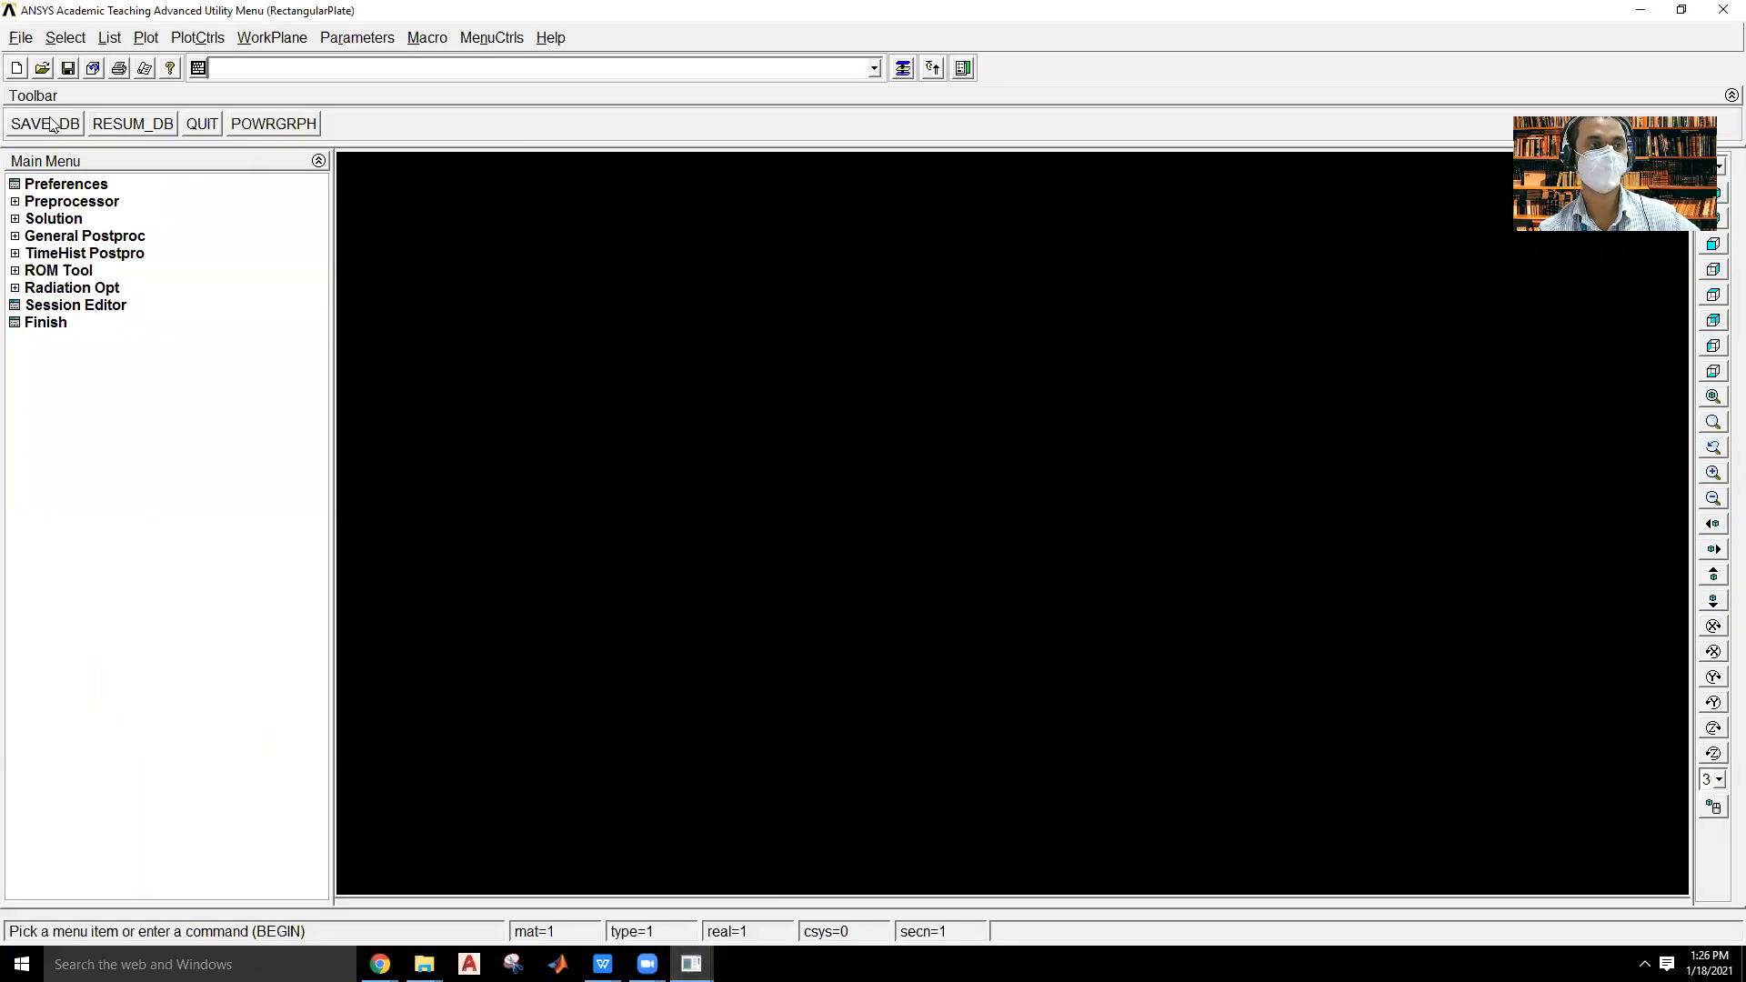
Change the analysis title to "Analysis of Rectangular Plate" followed by a dash and the student's roll number.
click(13, 40)
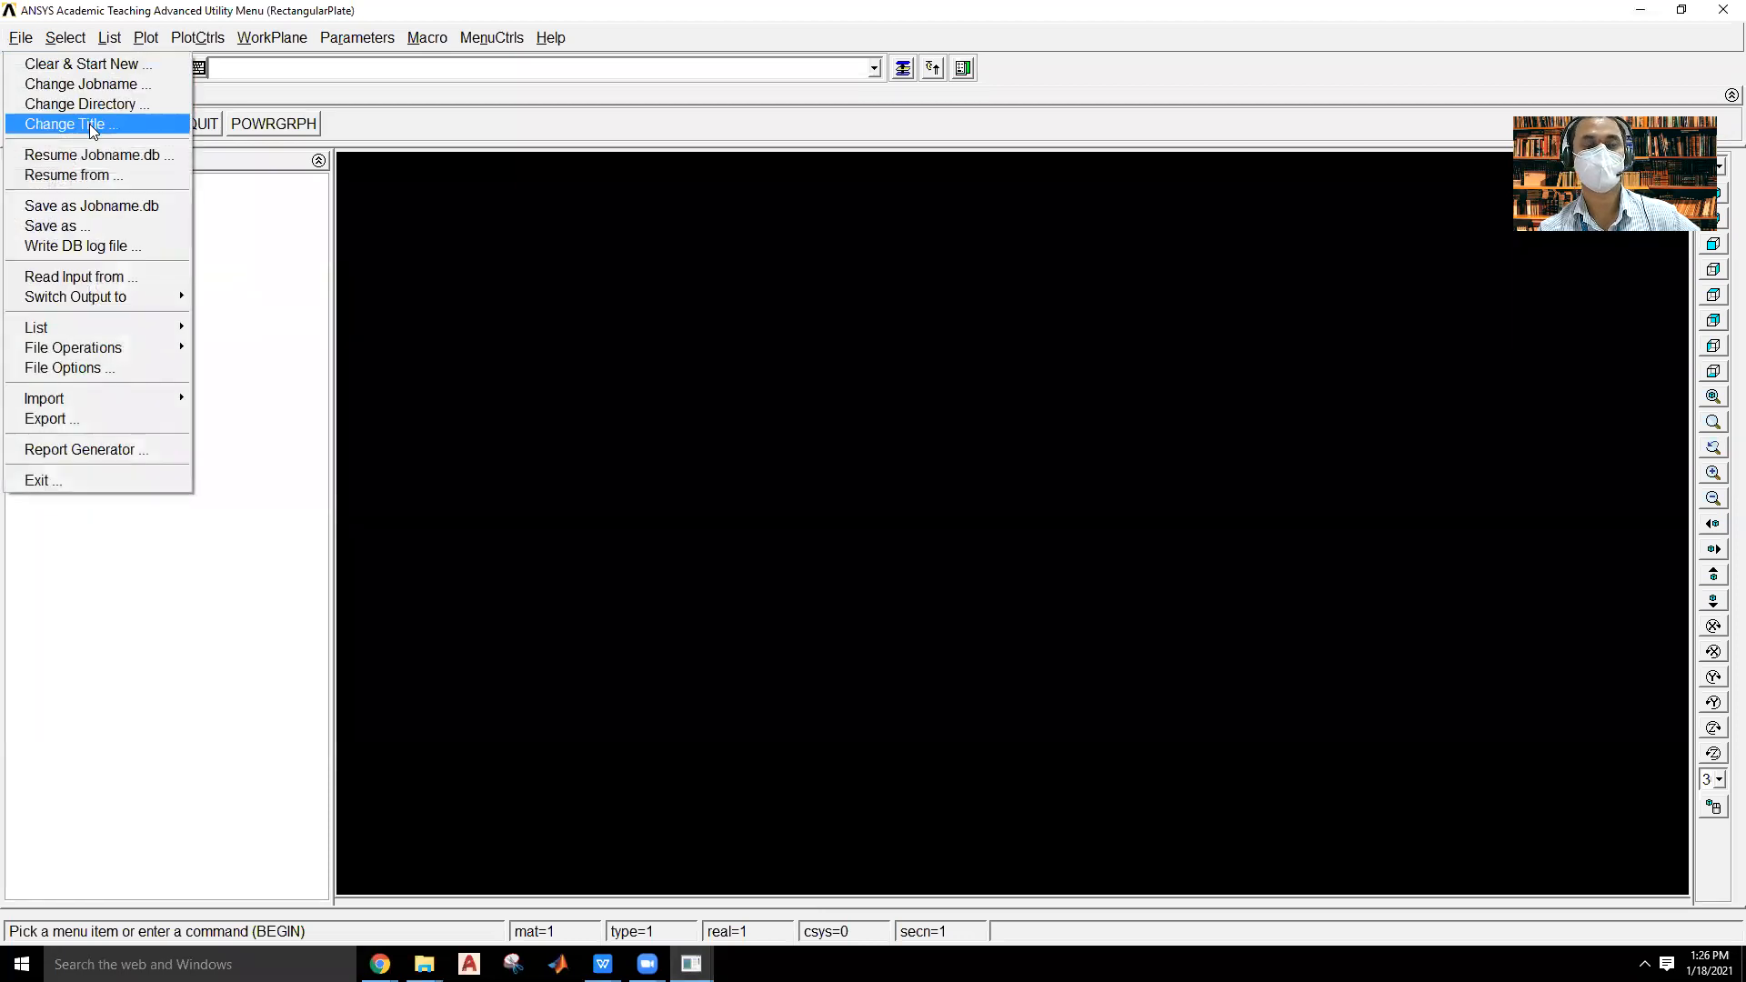
click(93, 125)
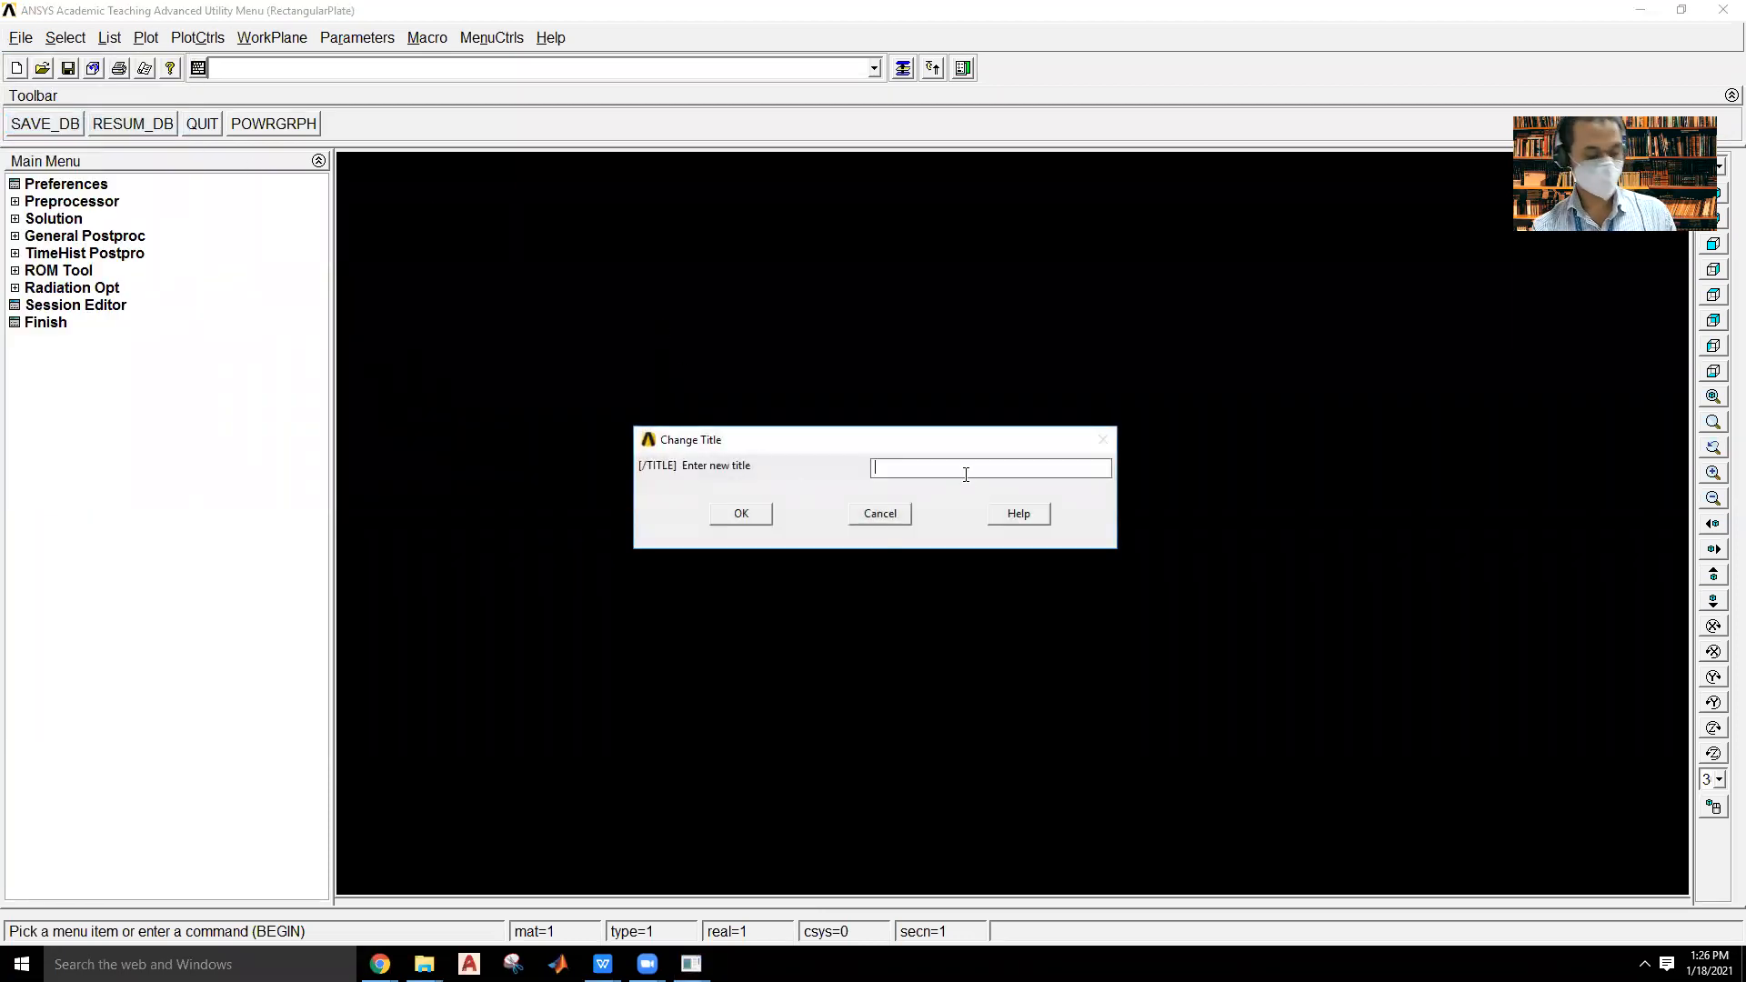
text(N/mm2)
key(BackSpace)
key(BackSpace)
key(BackSpace)
key(BackSpace)
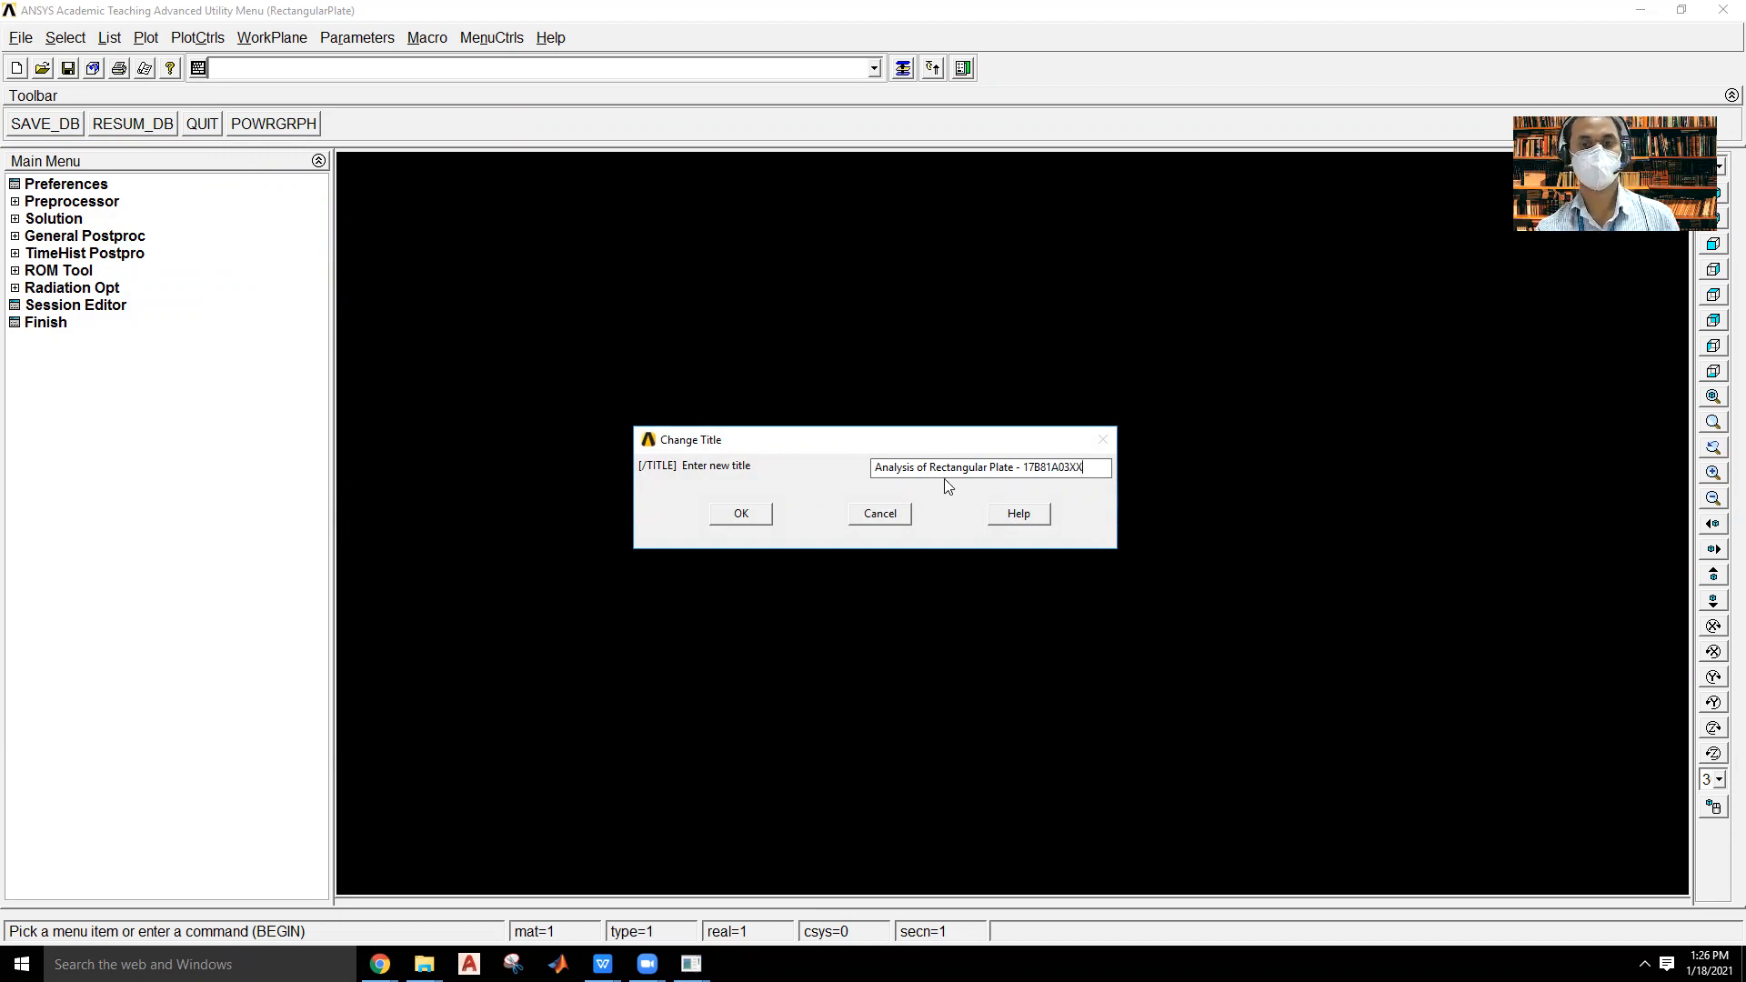
click(755, 513)
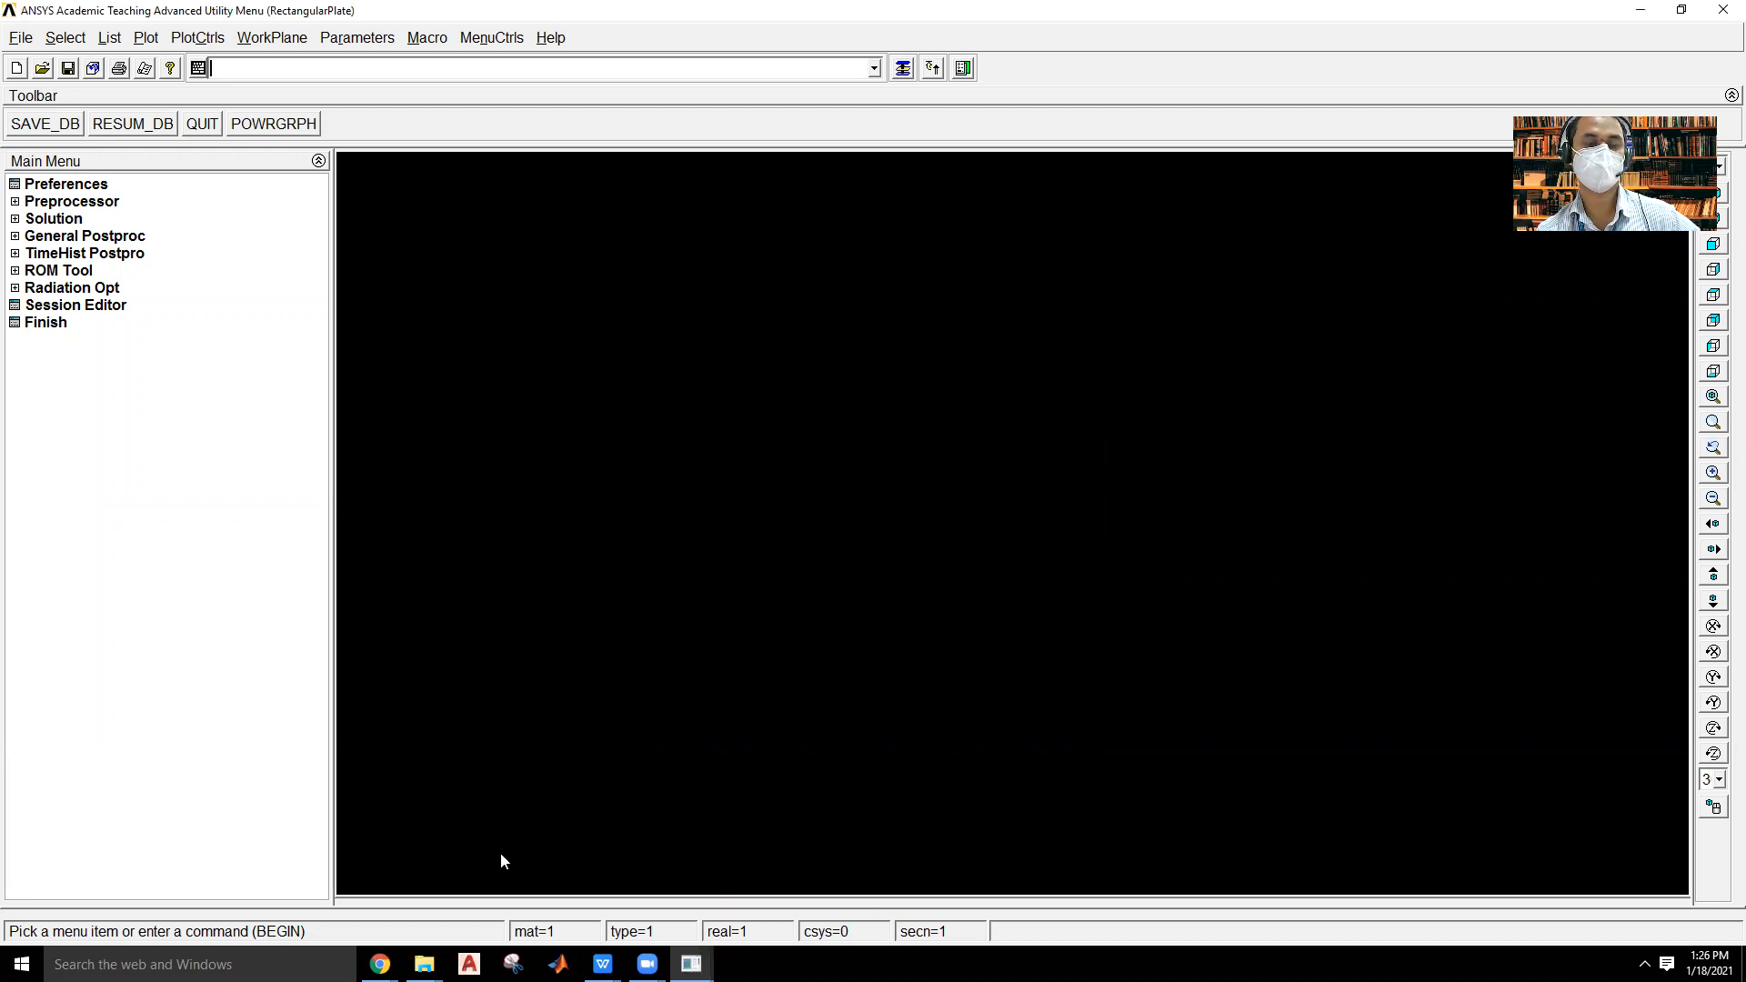
Replot the graphics window and filter the GUI preferences to the Structural discipline.
click(148, 38)
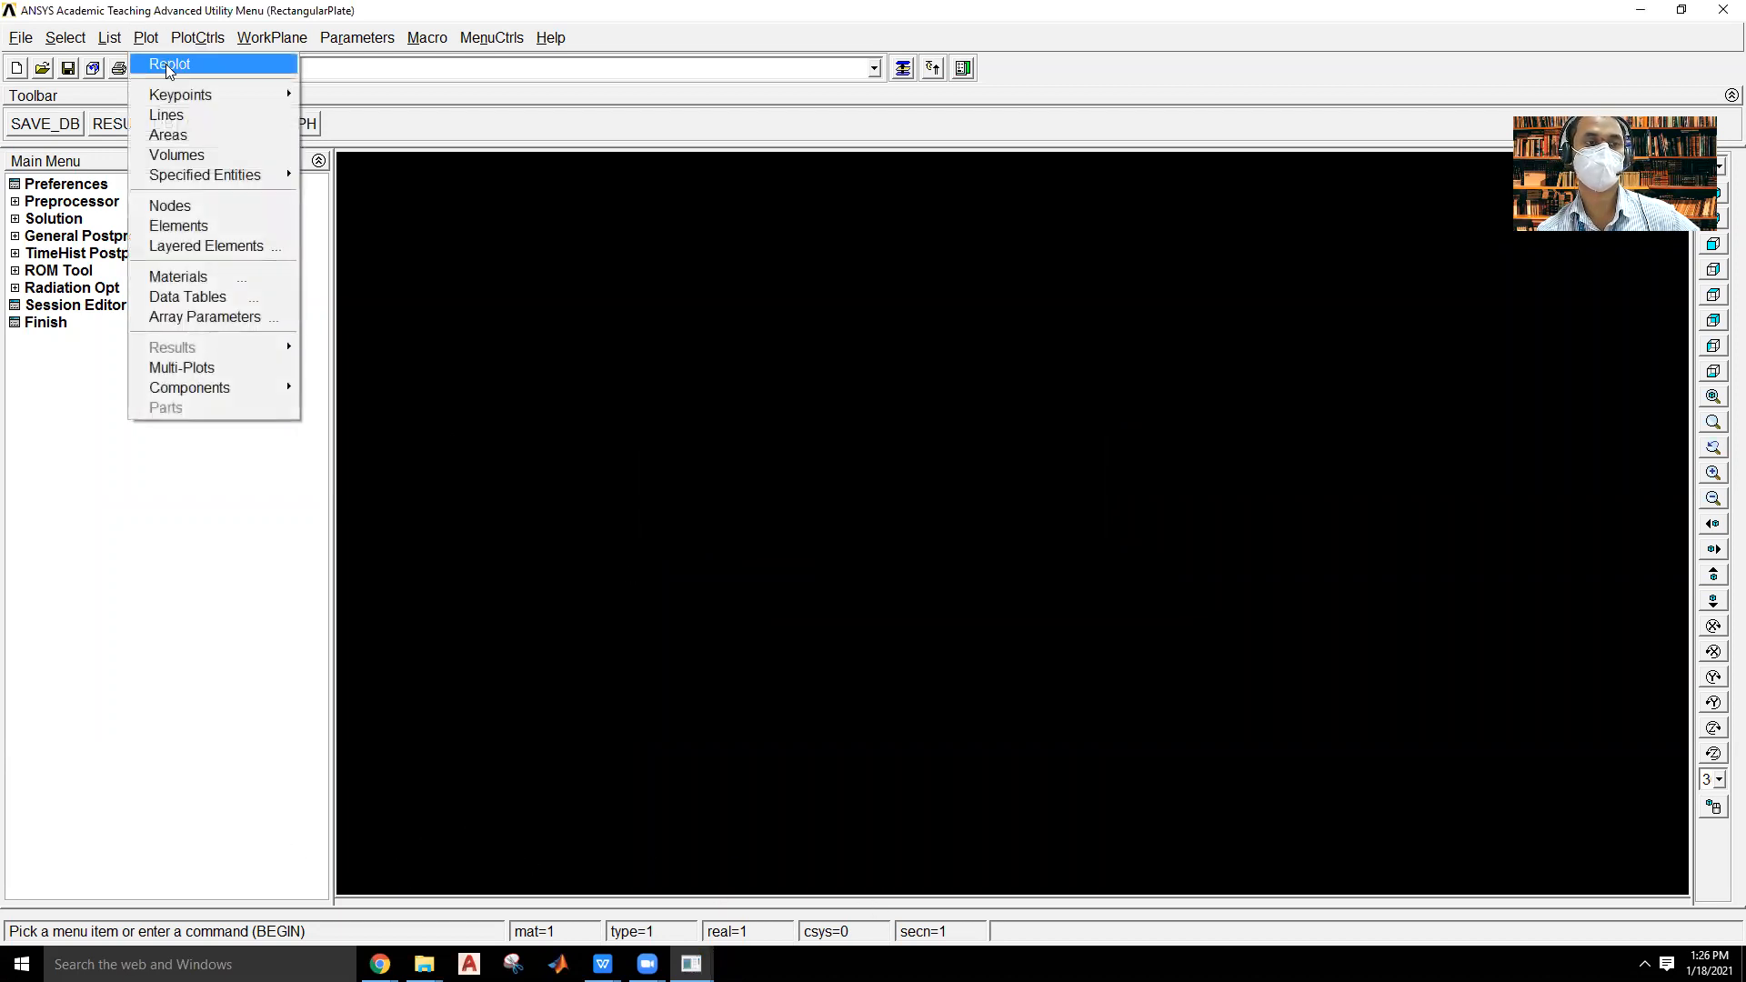
click(166, 64)
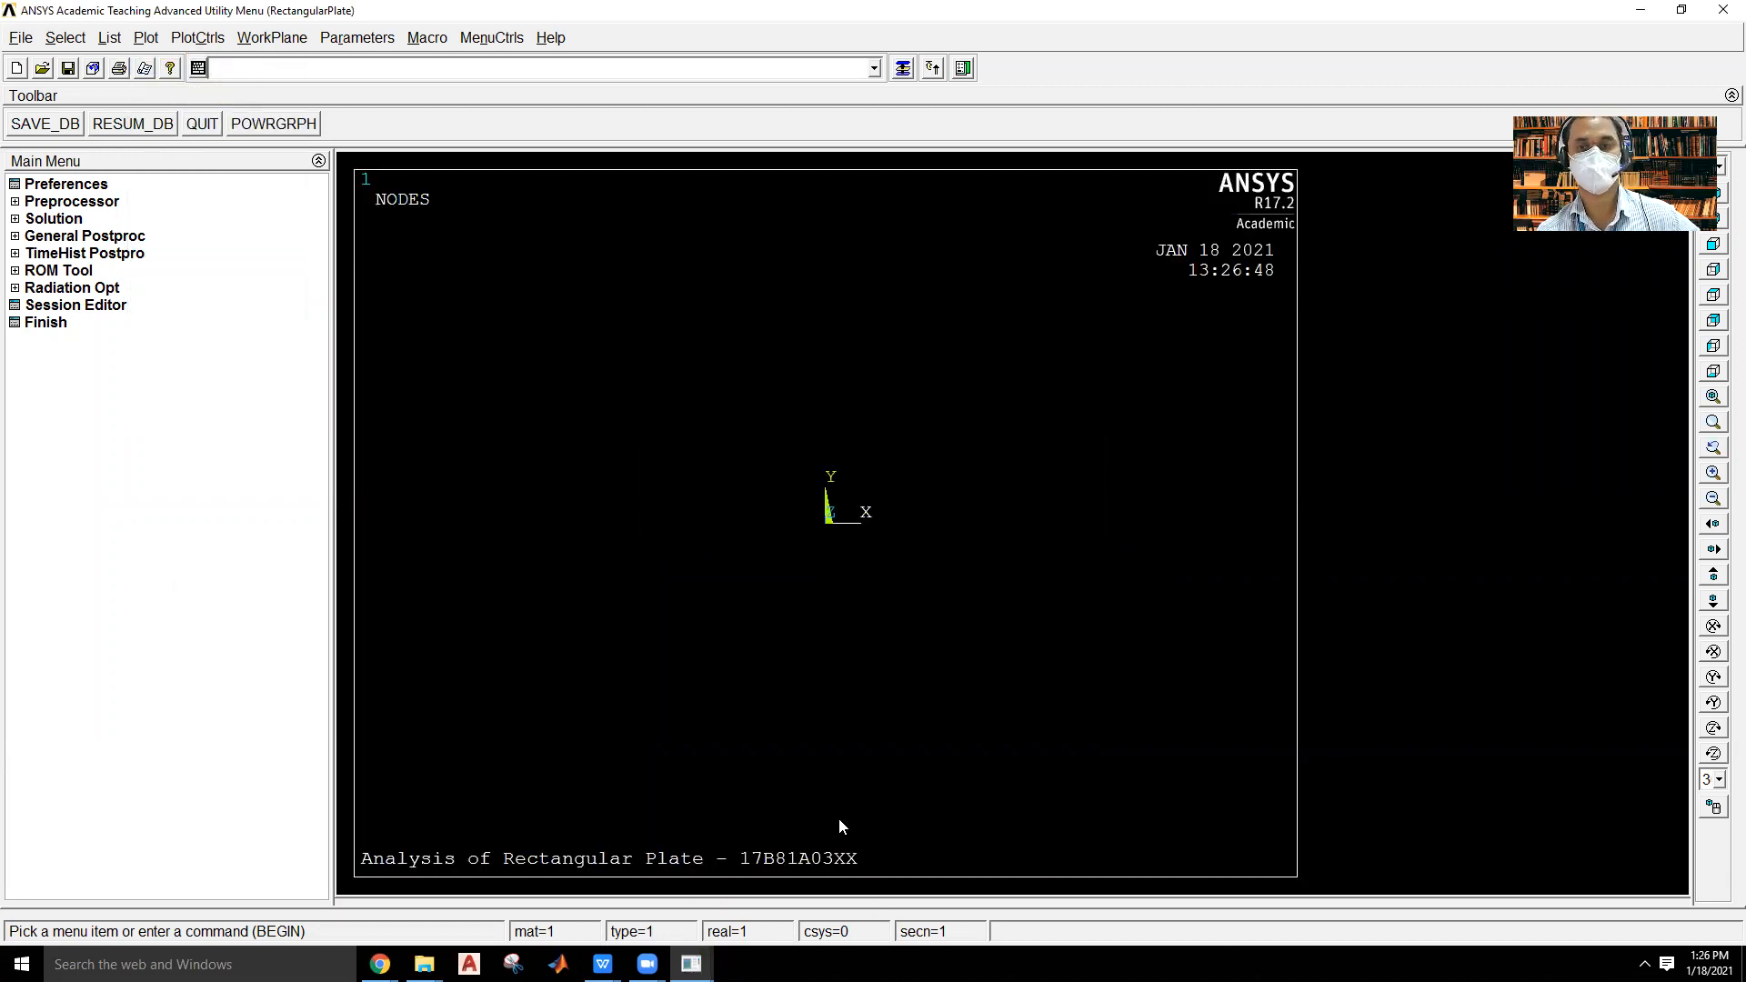
click(64, 183)
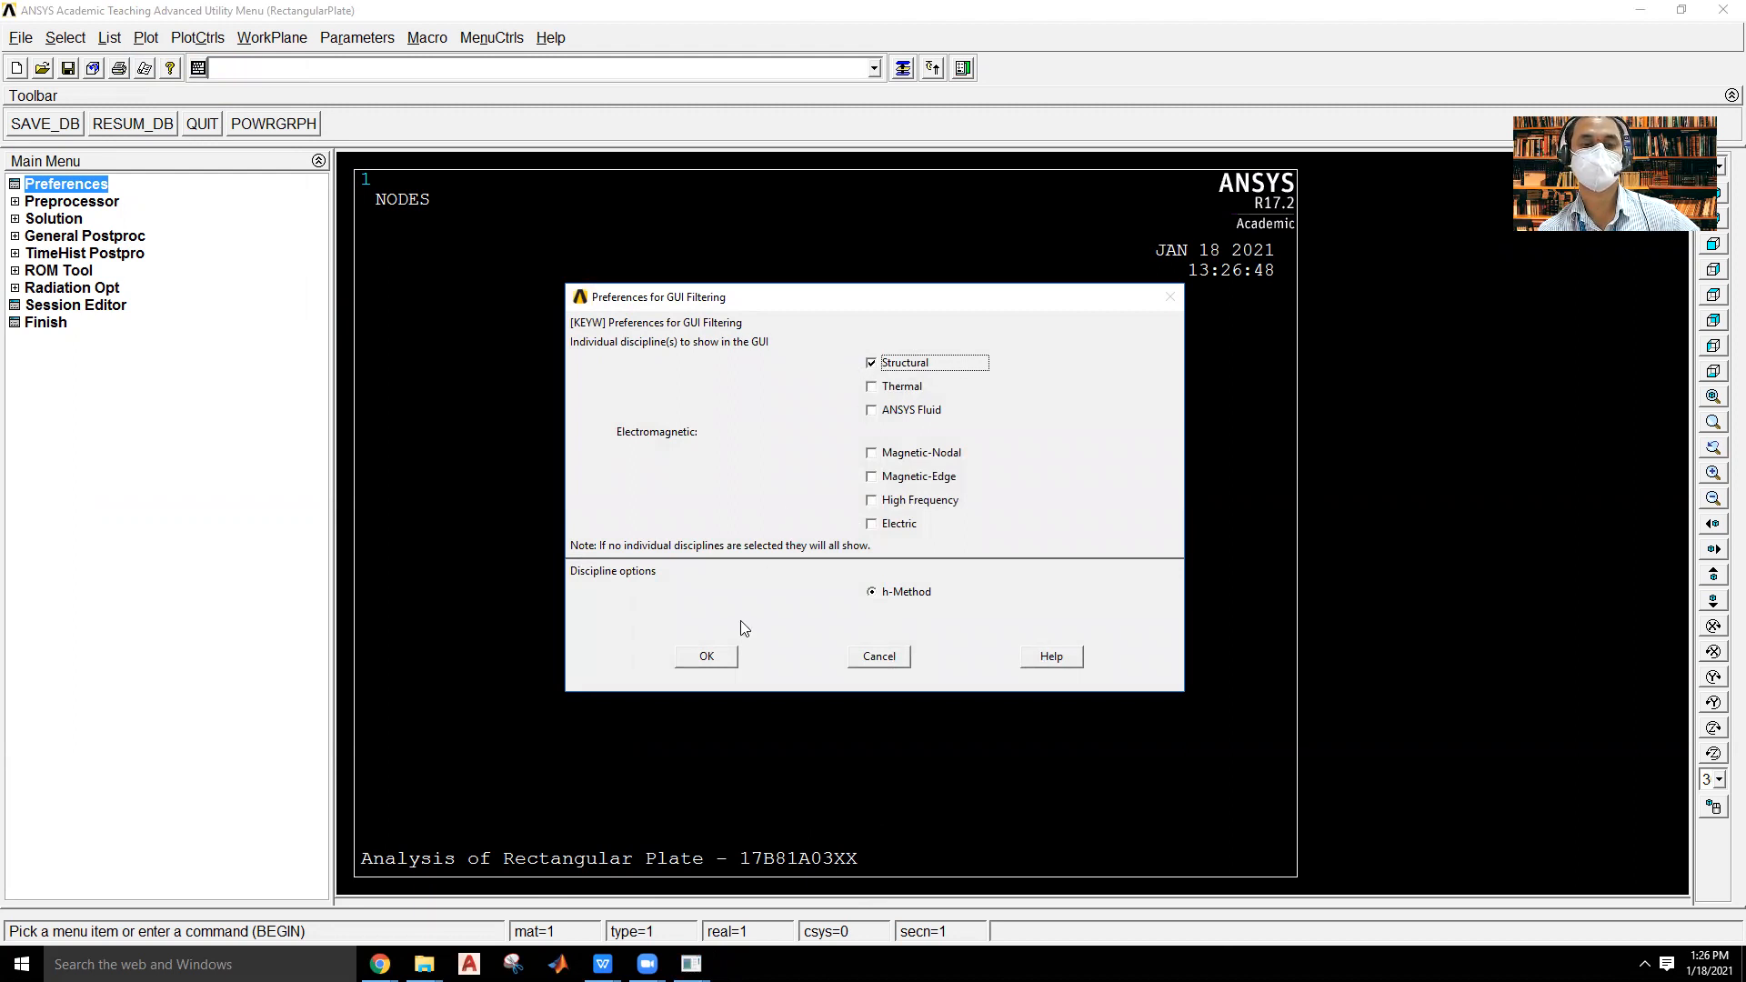
click(707, 656)
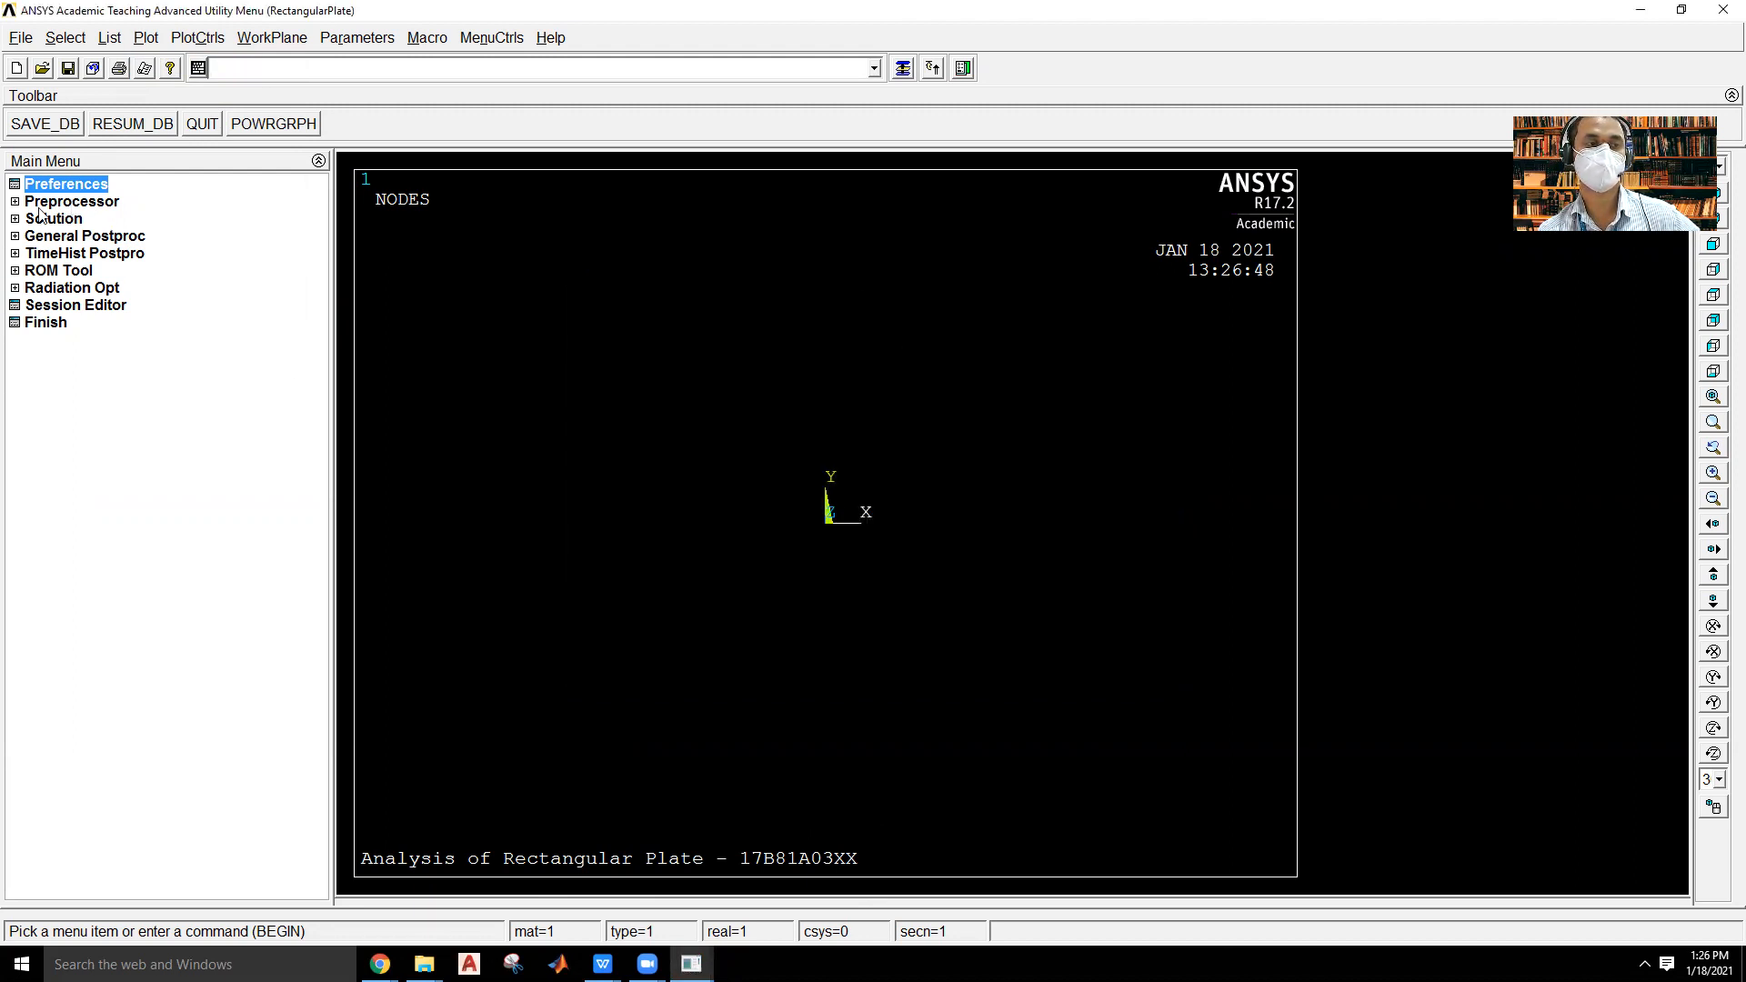
Open the preprocessor's element type definitions and select Solid, 8 node 183 in the element library.
click(78, 202)
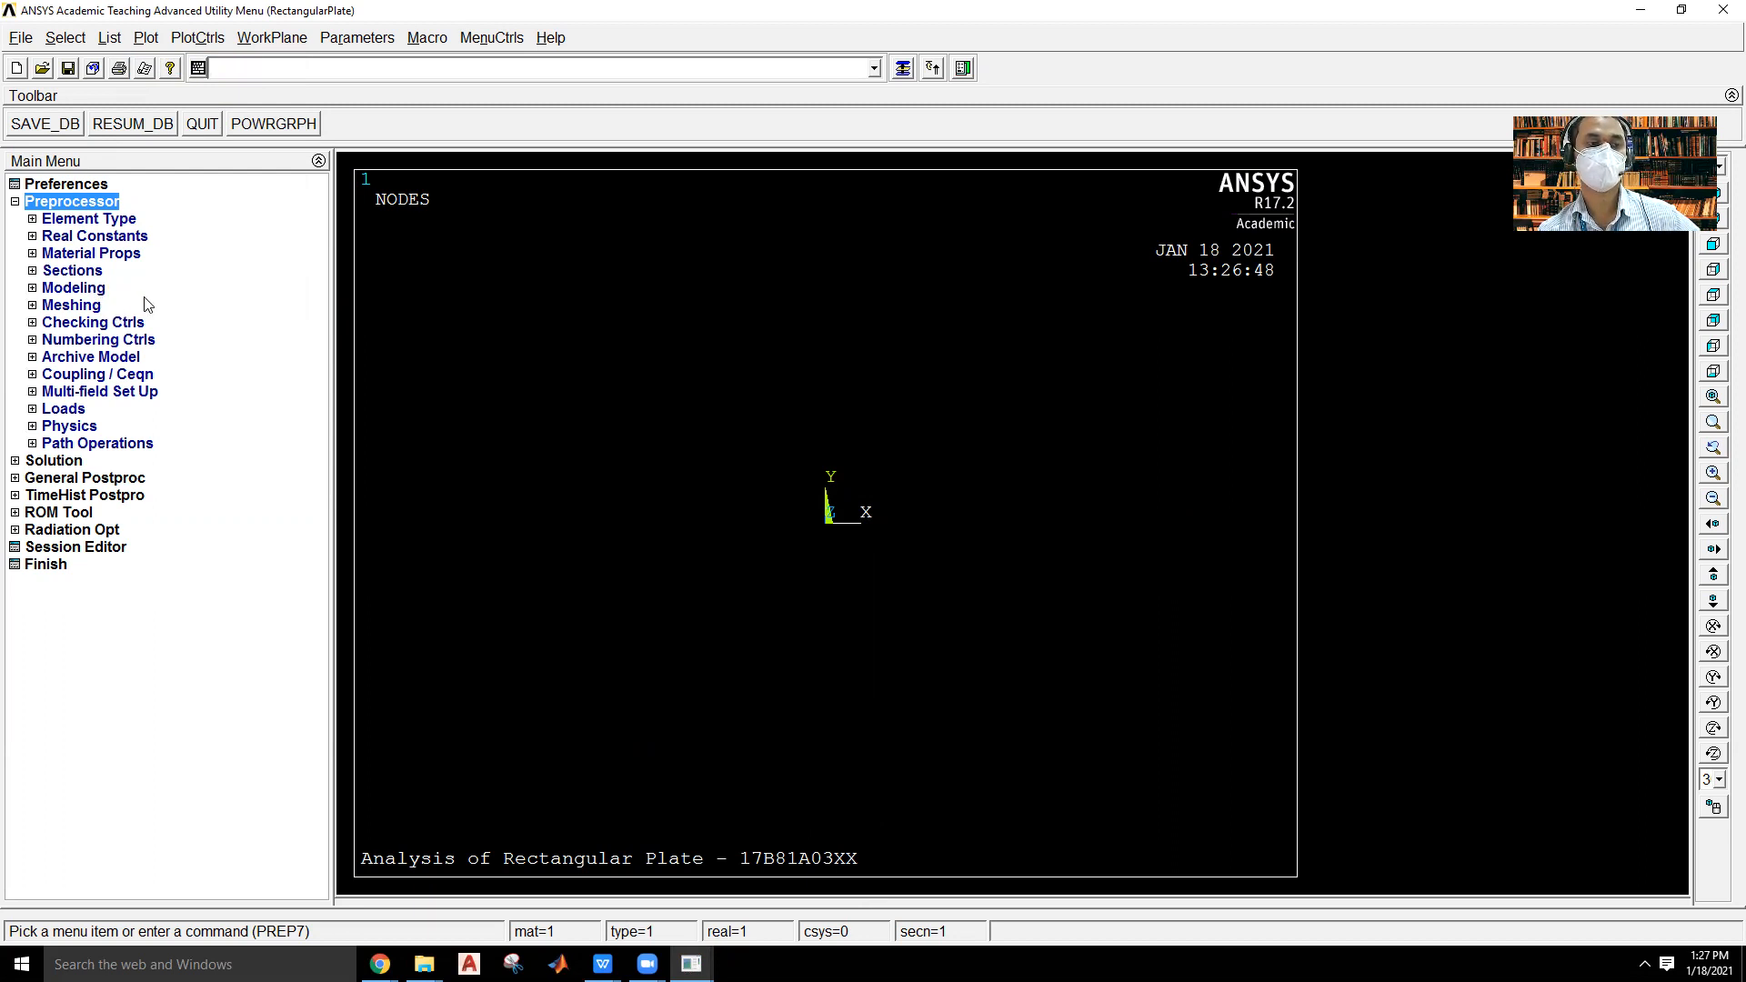
click(102, 219)
click(106, 237)
click(136, 464)
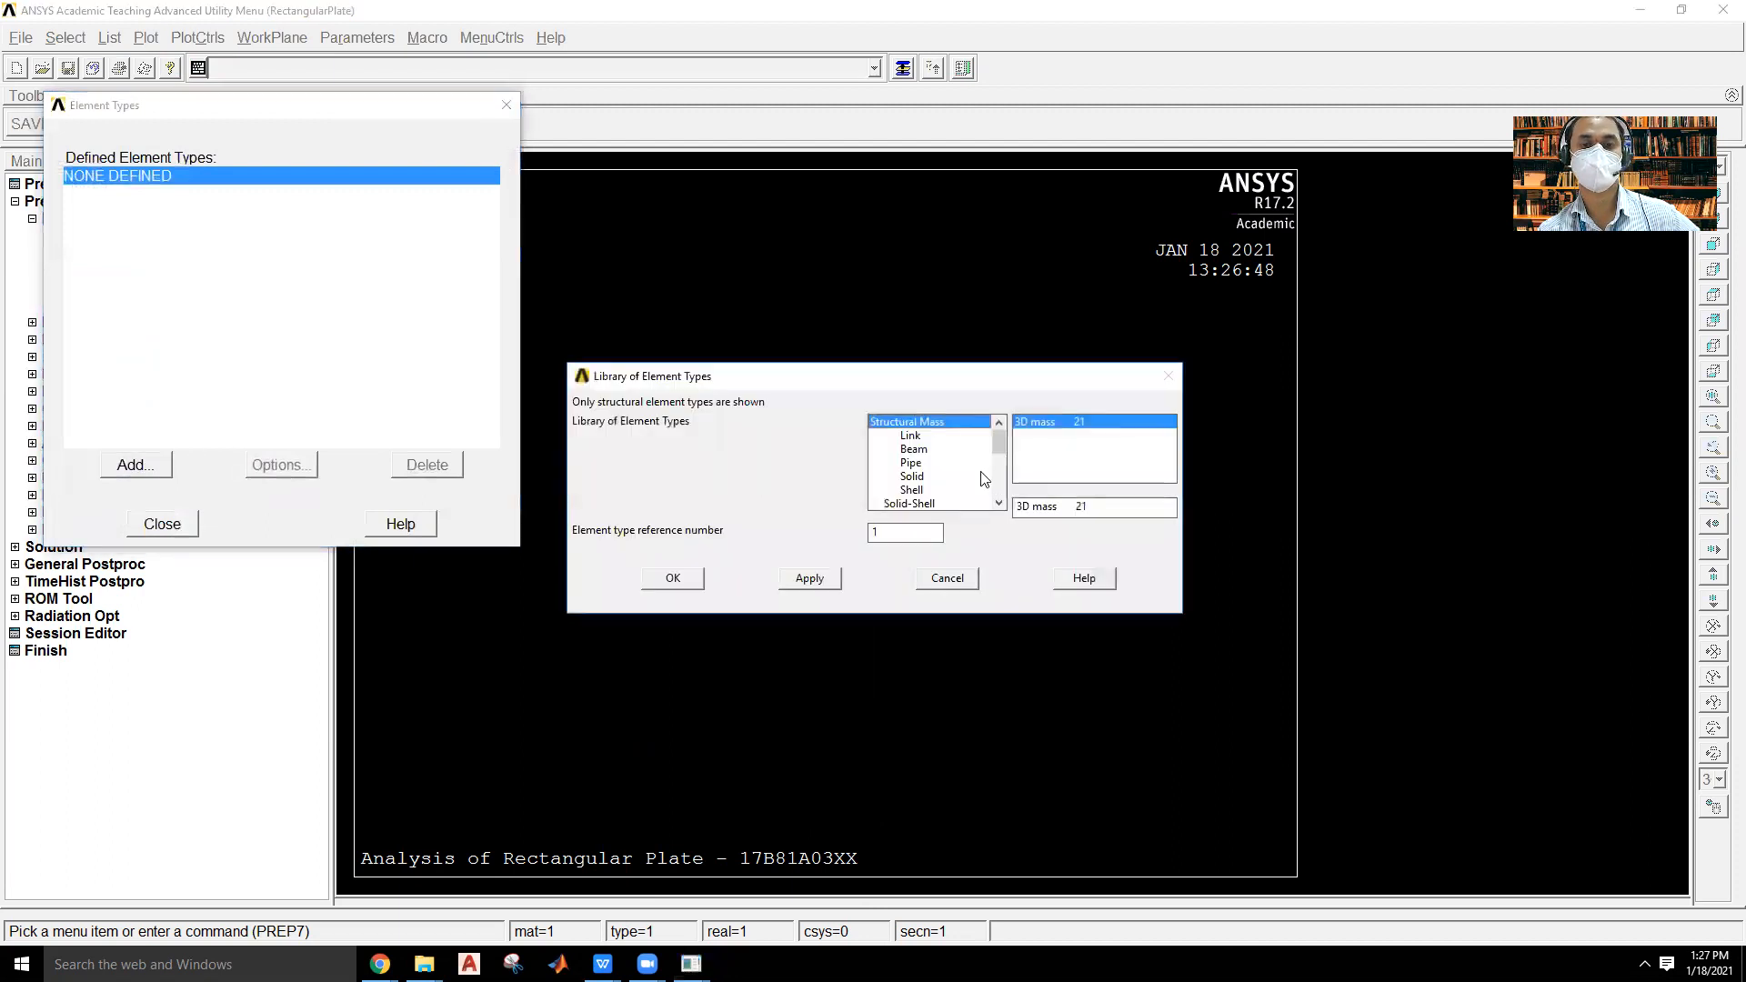
click(917, 479)
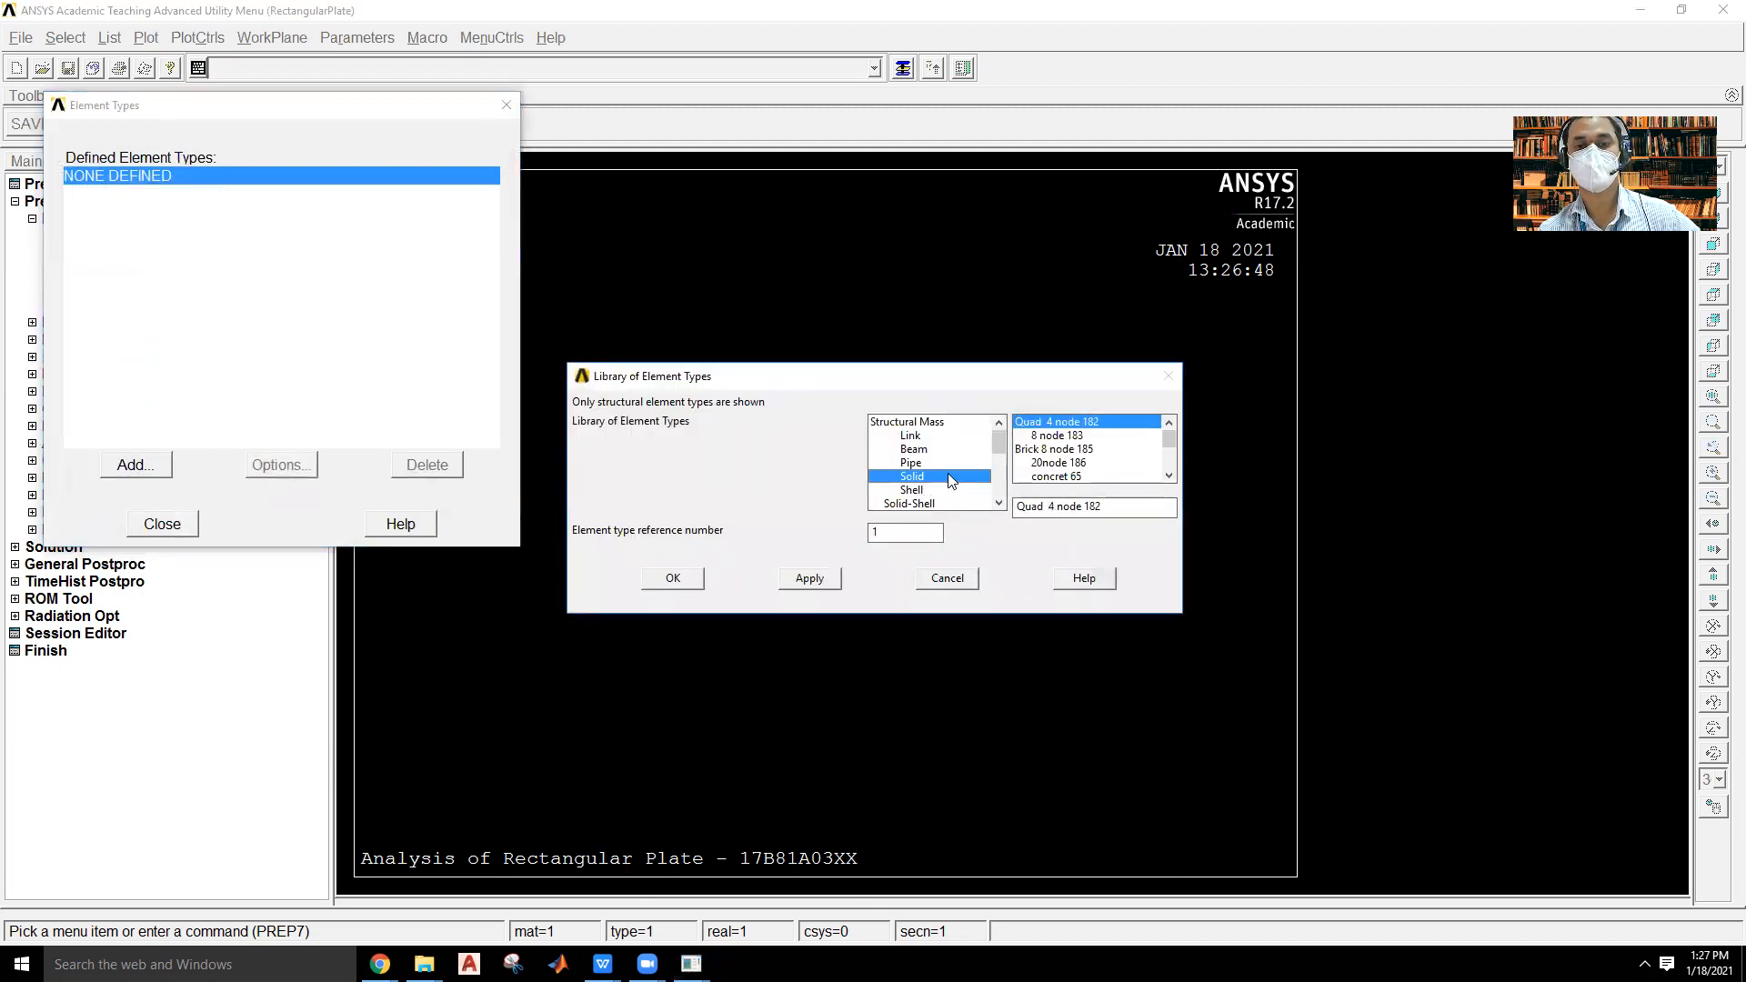
click(1066, 437)
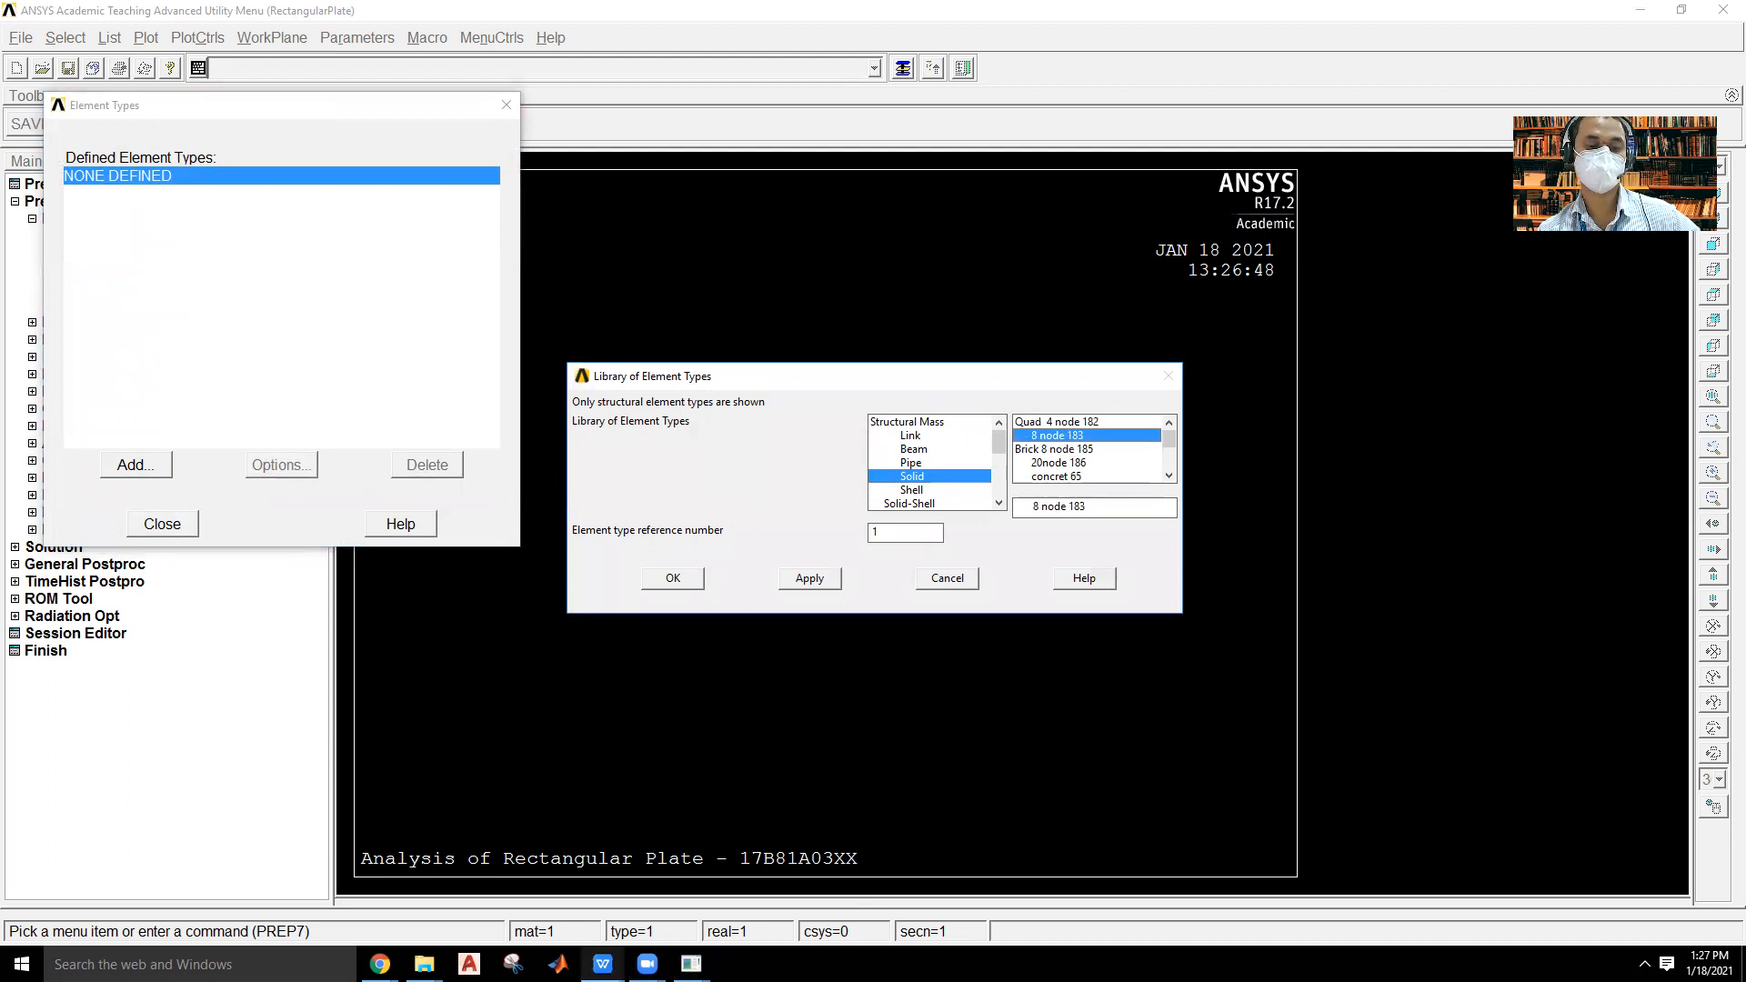
Switch to the WPS Office presentation, start the slide show at the Exercise 4 problem and pick the Ballpoint Pen.
mouse_move(603, 964)
click(722, 921)
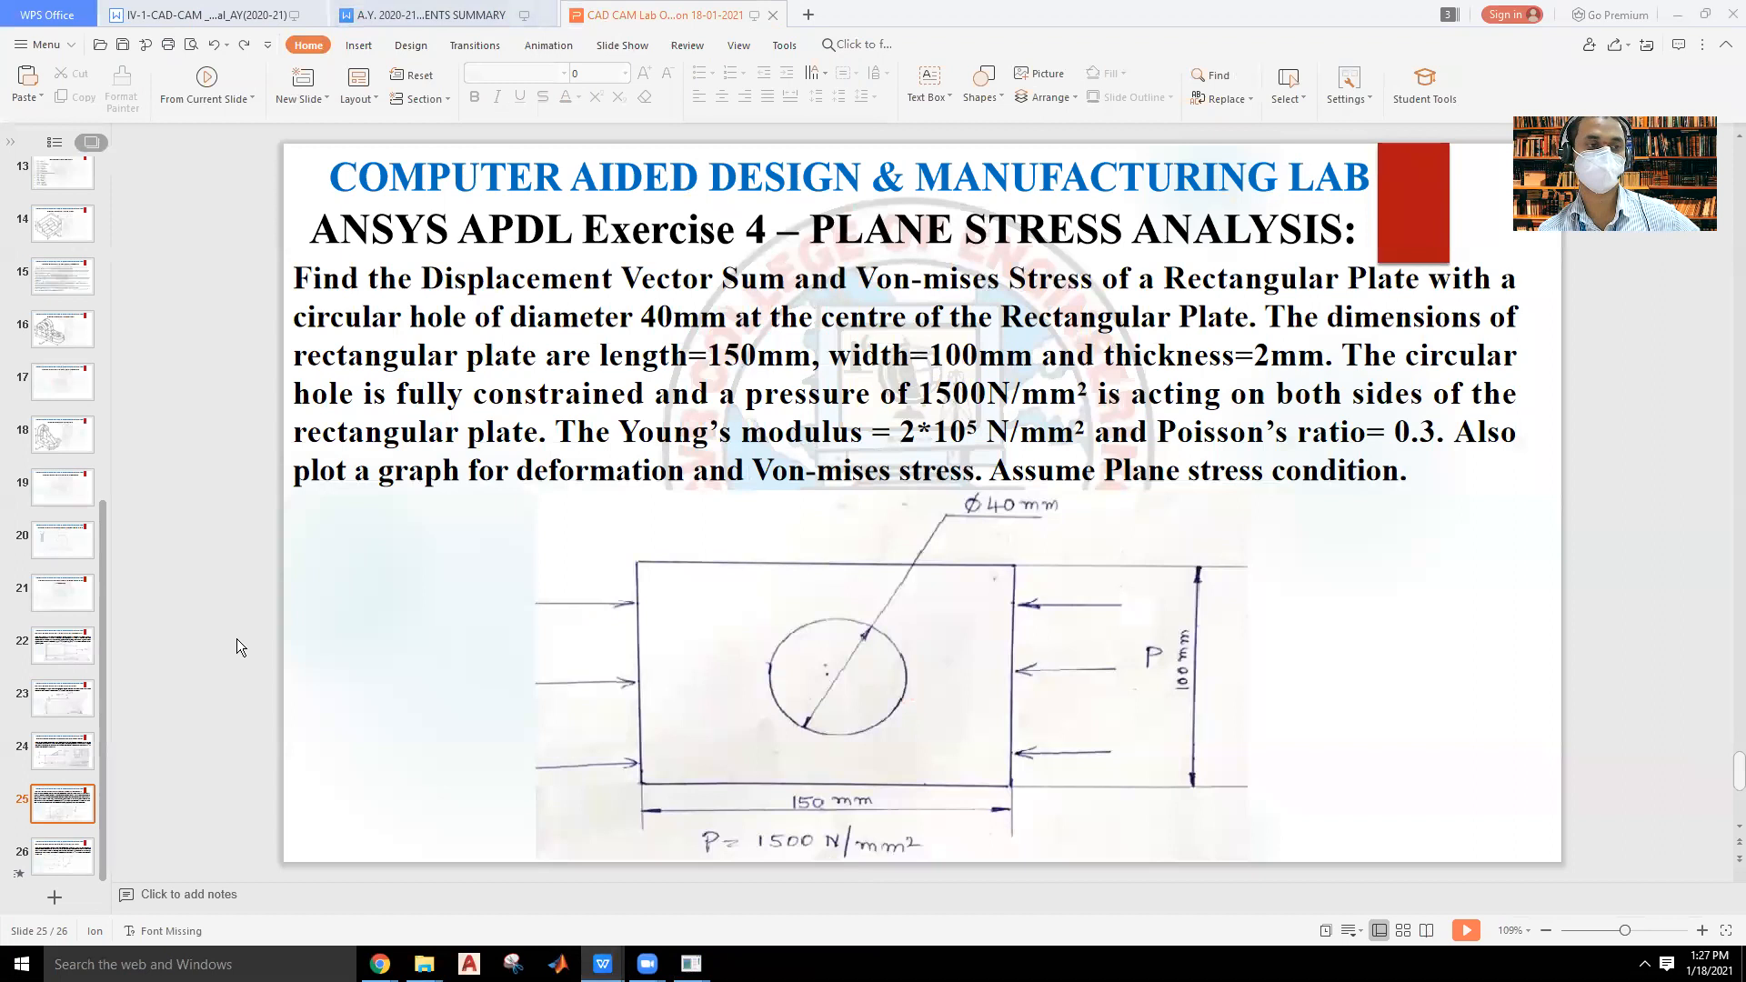
click(1466, 930)
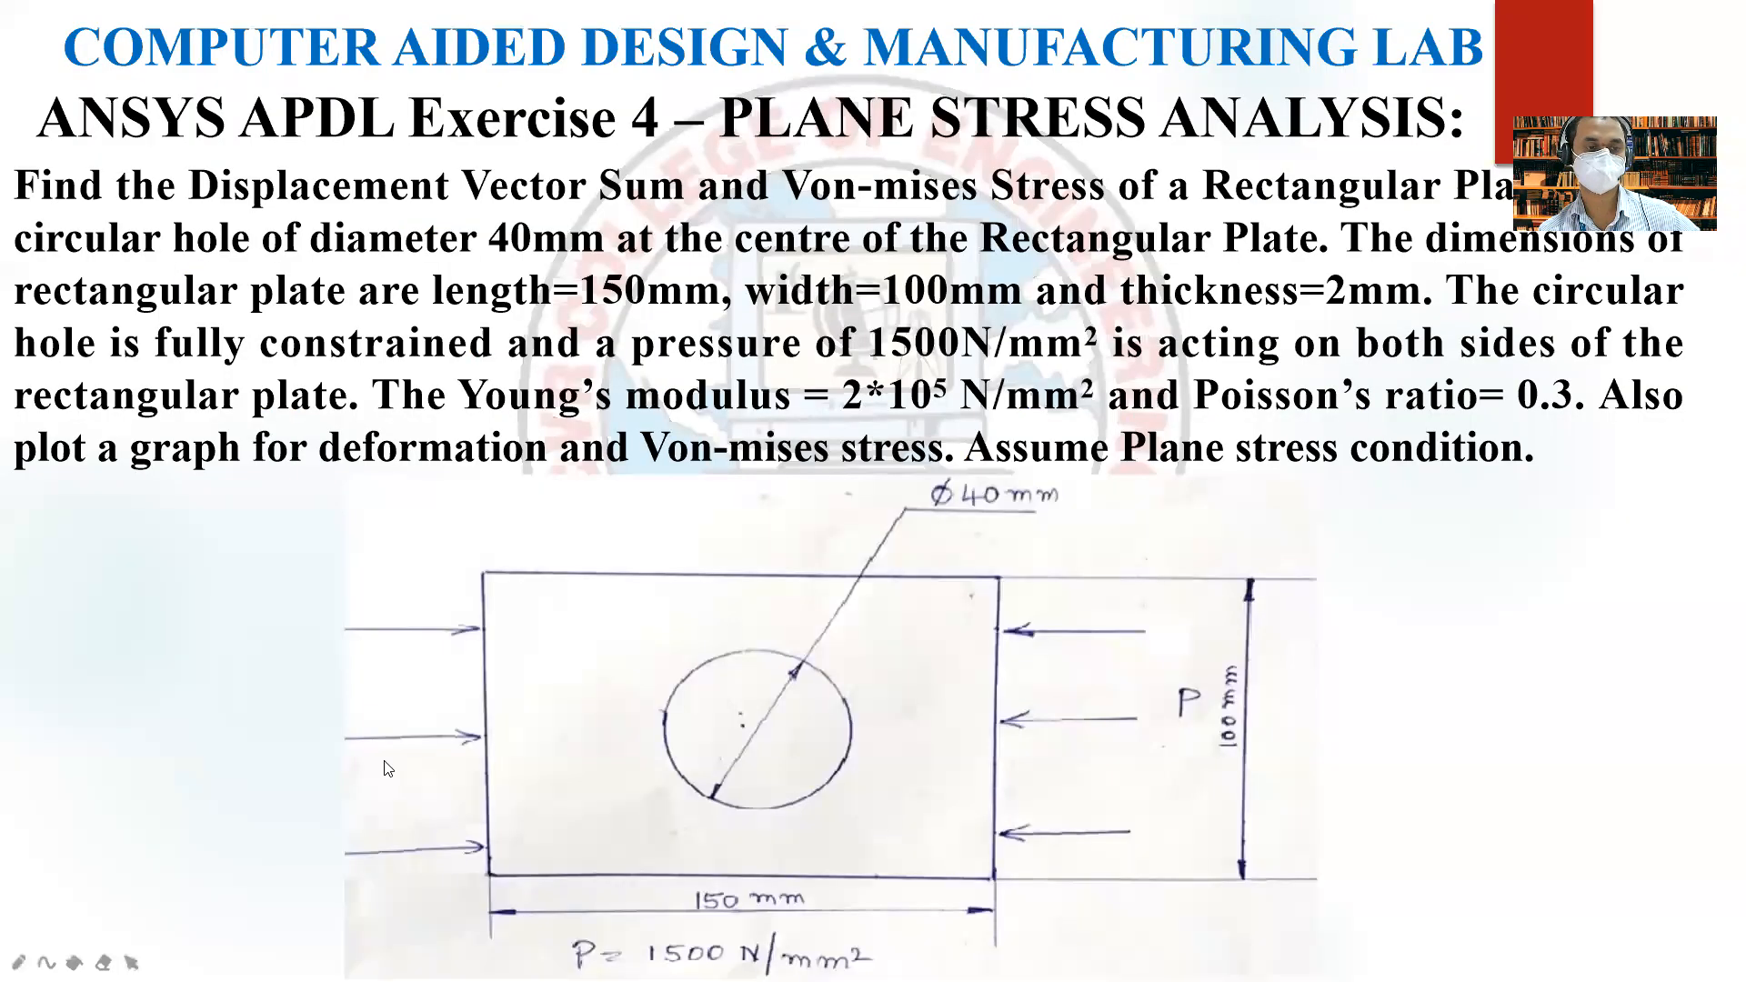
click(19, 961)
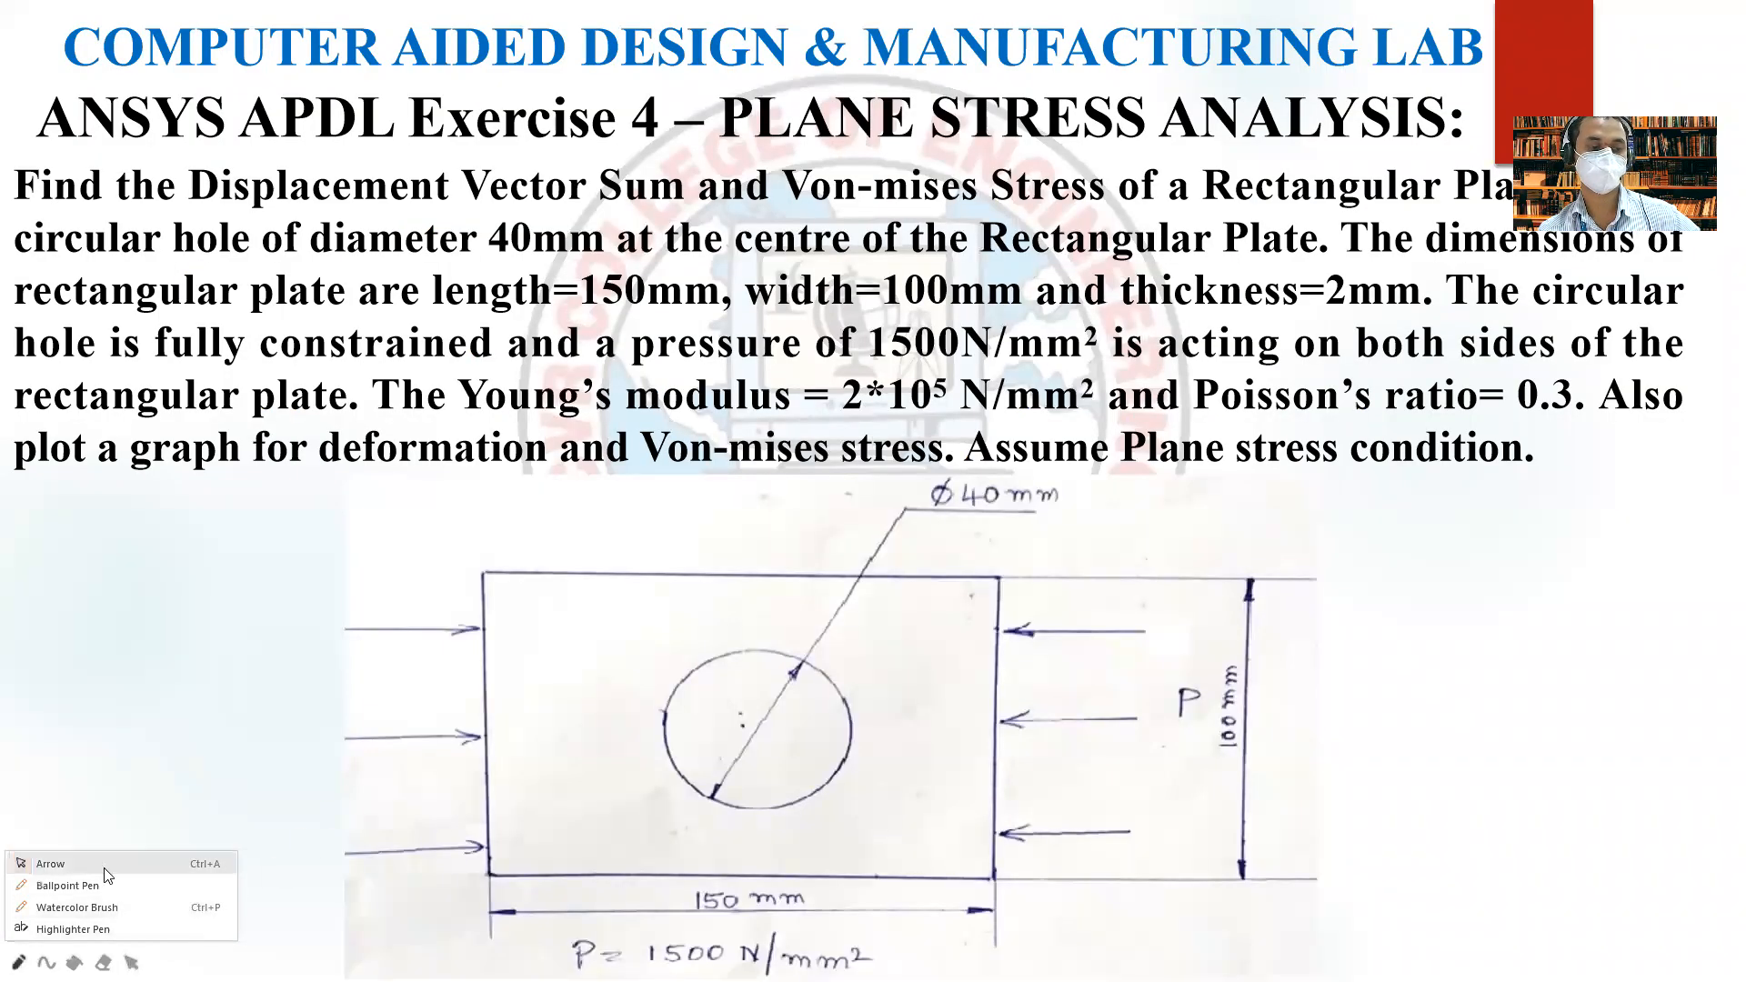
click(105, 887)
Sketch a rectangle divided by horizontal, vertical and diagonal lines beside the plate drawing, with a smaller undivided rectangle below it.
mouse_move(1497, 759)
mouse_down()
mouse_move(1483, 620)
mouse_move(1537, 571)
mouse_move(1730, 611)
mouse_move(1730, 751)
mouse_move(1497, 760)
mouse_up()
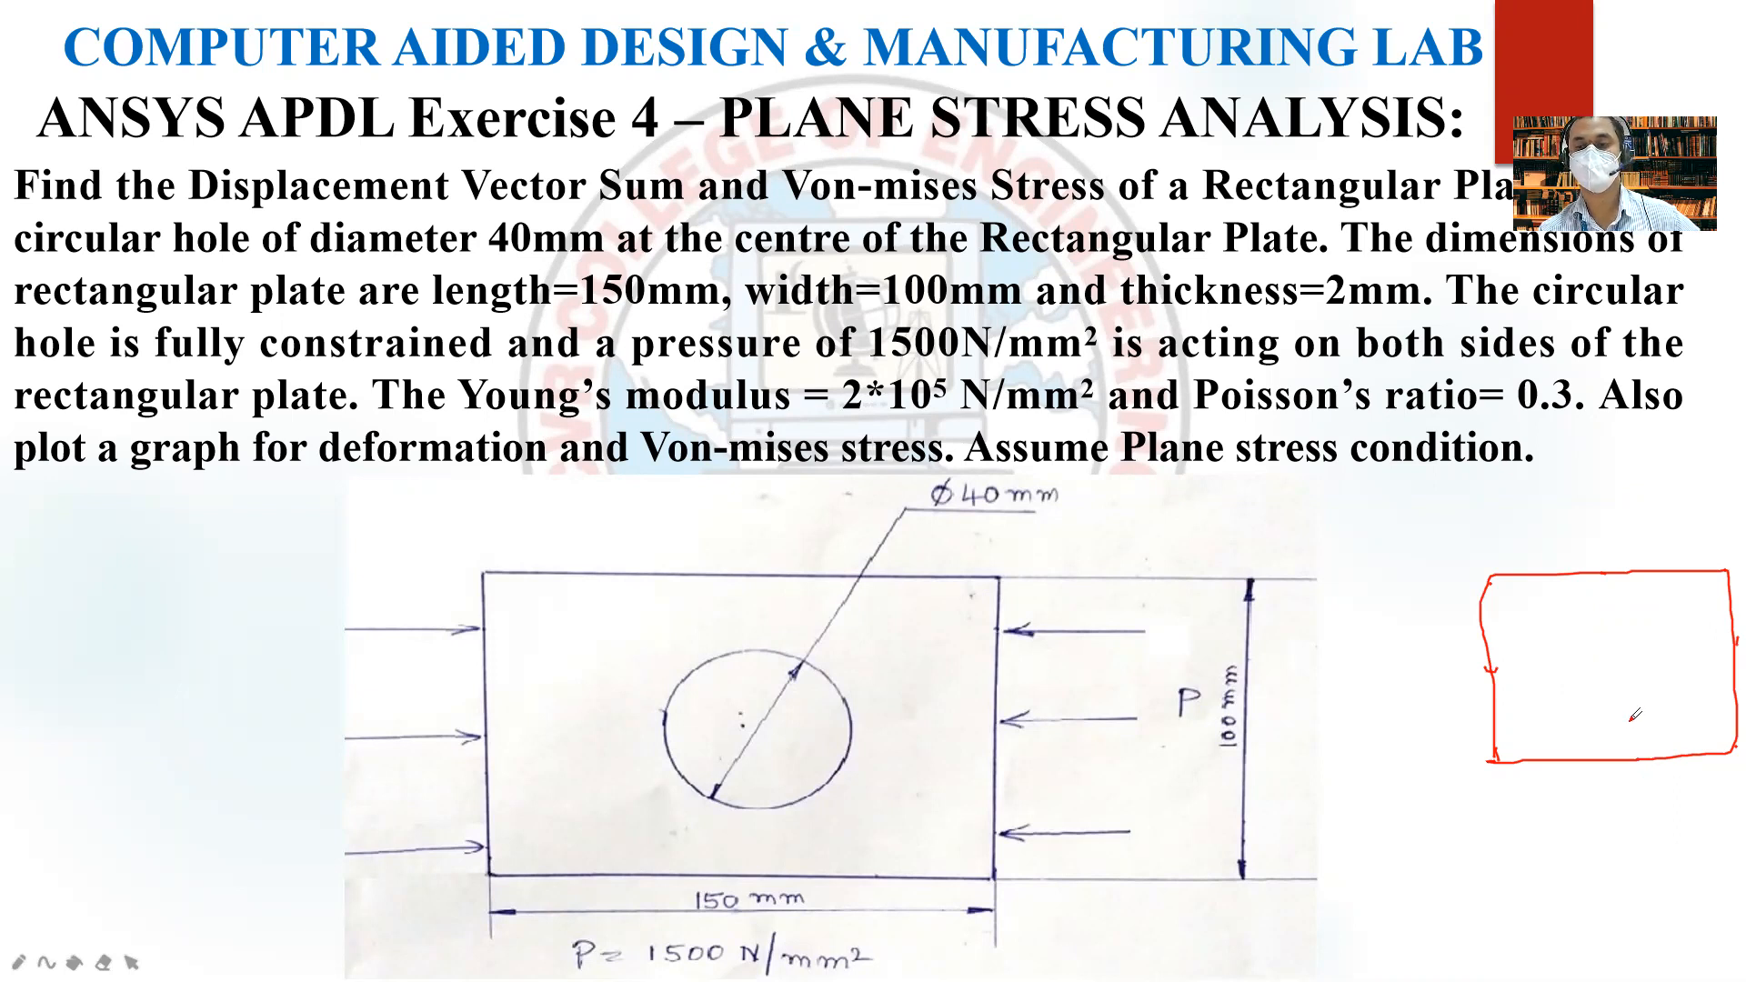
drag(1486, 669, 1742, 641)
drag(1486, 587, 1739, 751)
drag(1608, 566, 1630, 784)
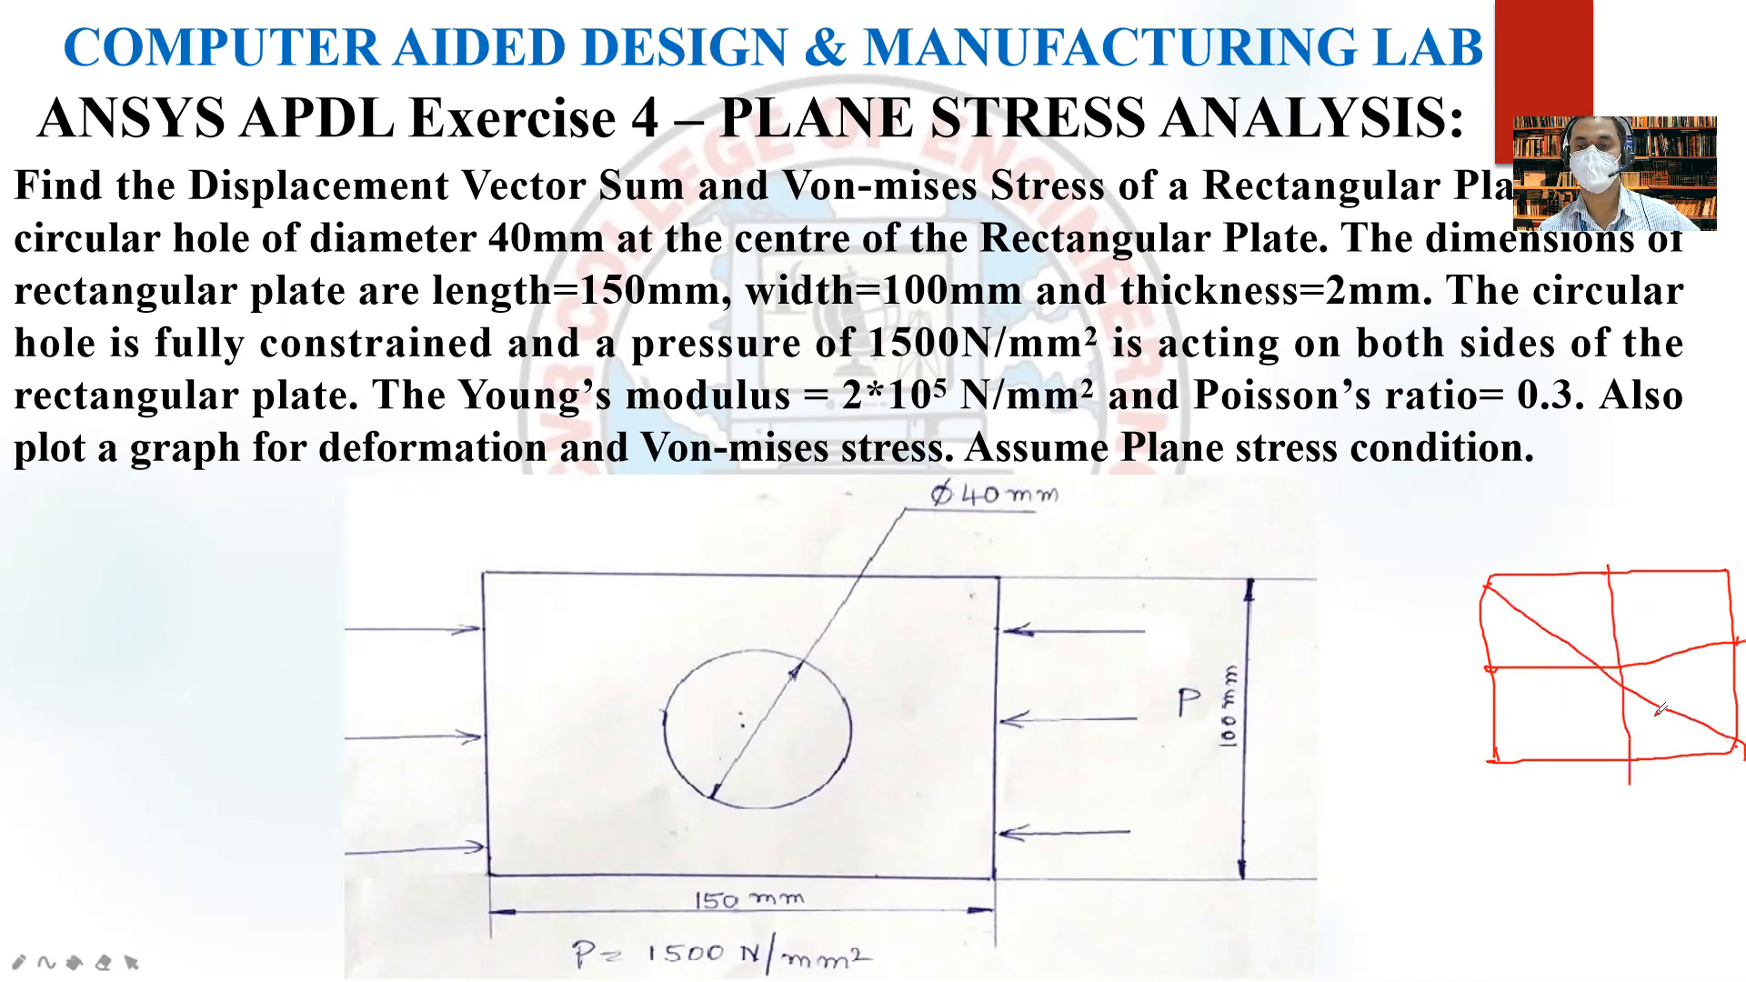
drag(1727, 571, 1505, 769)
mouse_move(1416, 935)
mouse_down()
mouse_move(1416, 909)
mouse_move(1548, 845)
mouse_move(1514, 948)
mouse_move(1430, 932)
mouse_up()
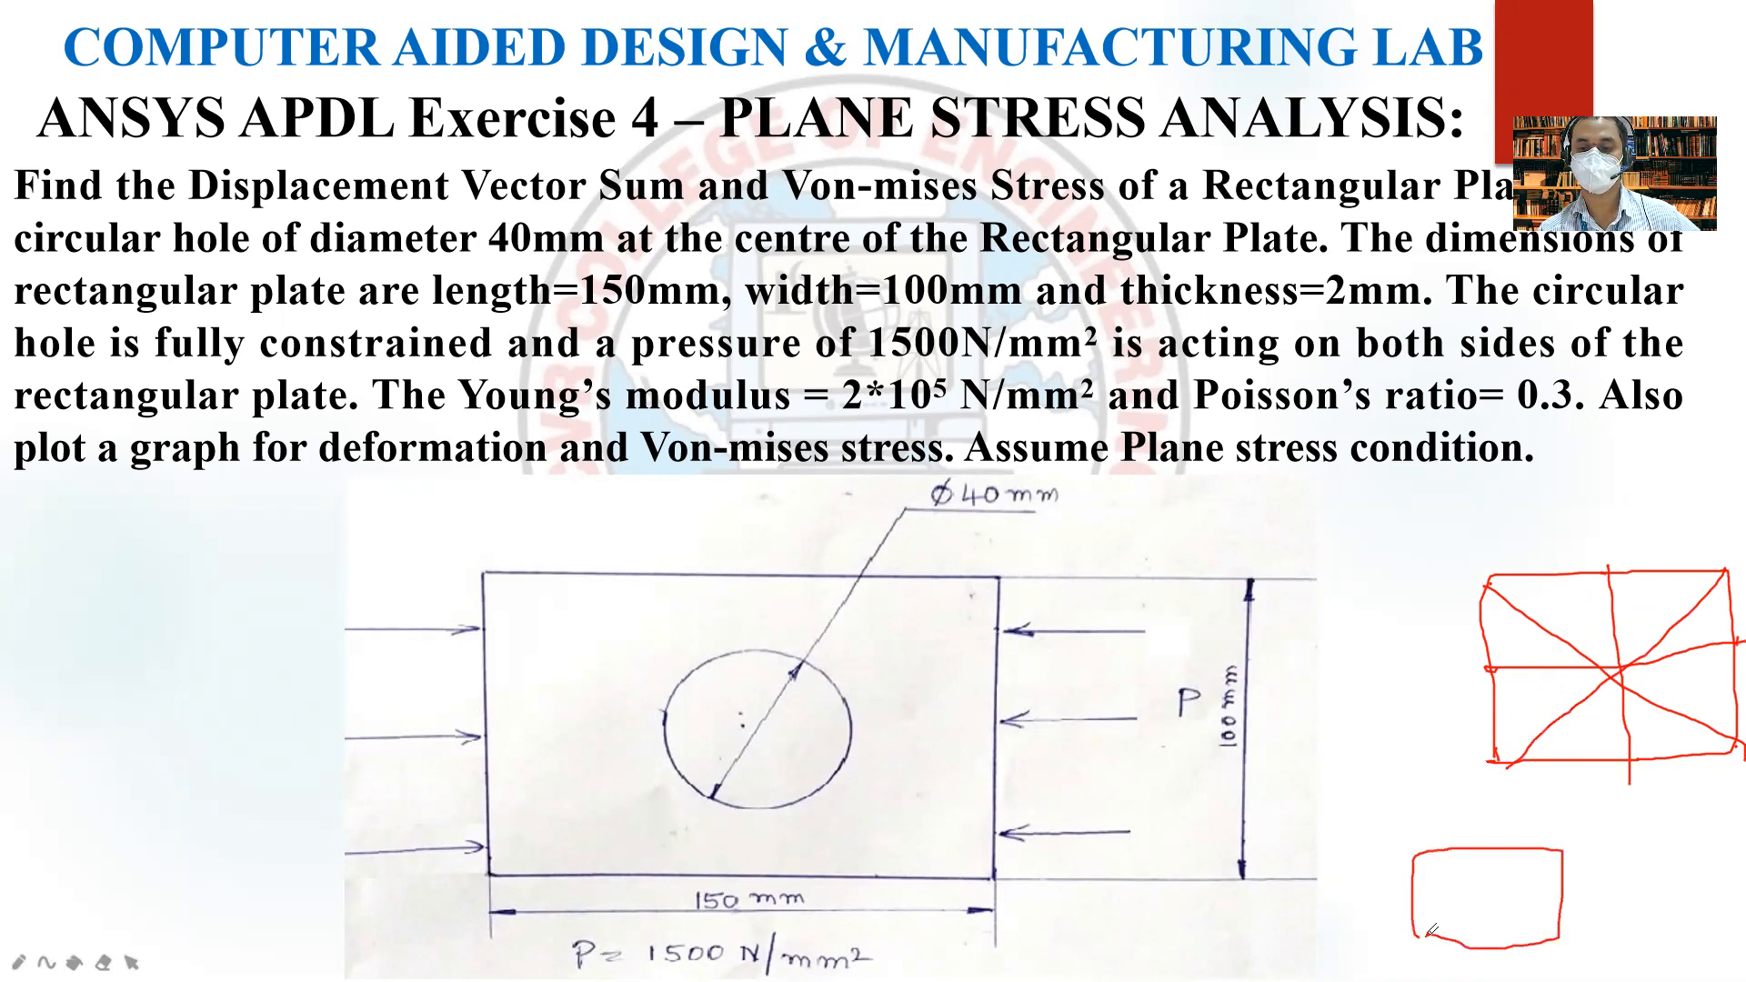
Erase all ink from the slide and end the slide show, returning to ANSYS.
click(103, 963)
click(134, 928)
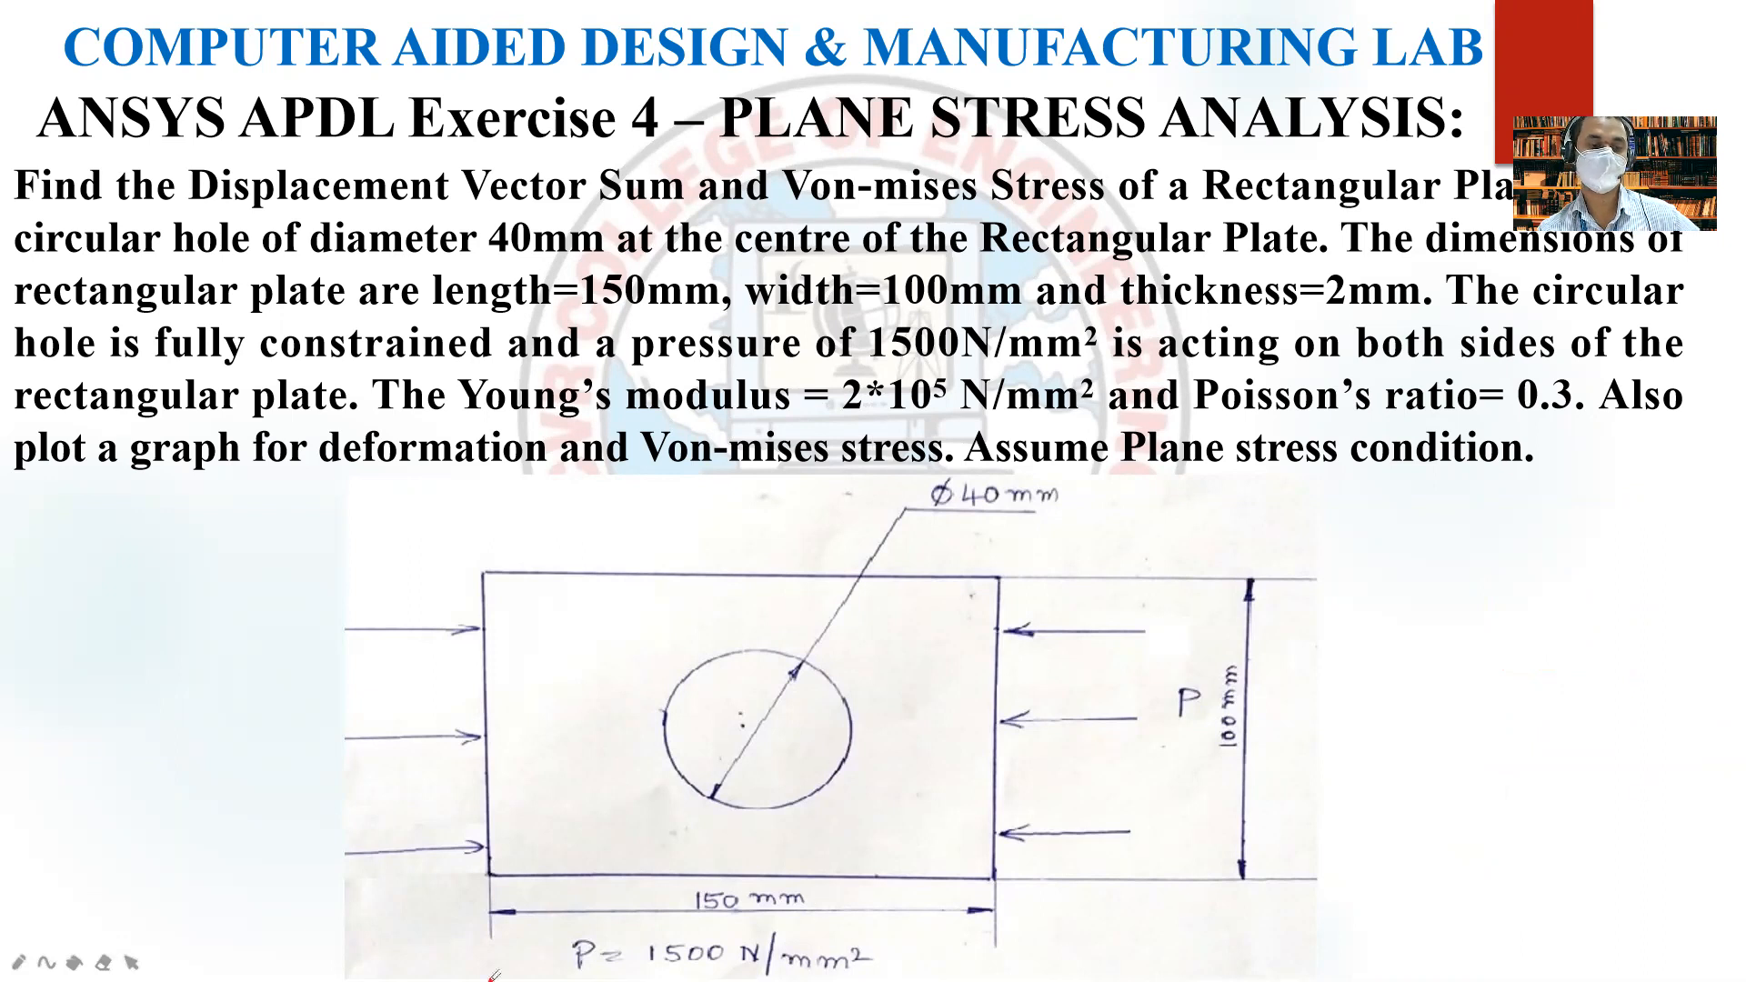
right_click(207, 851)
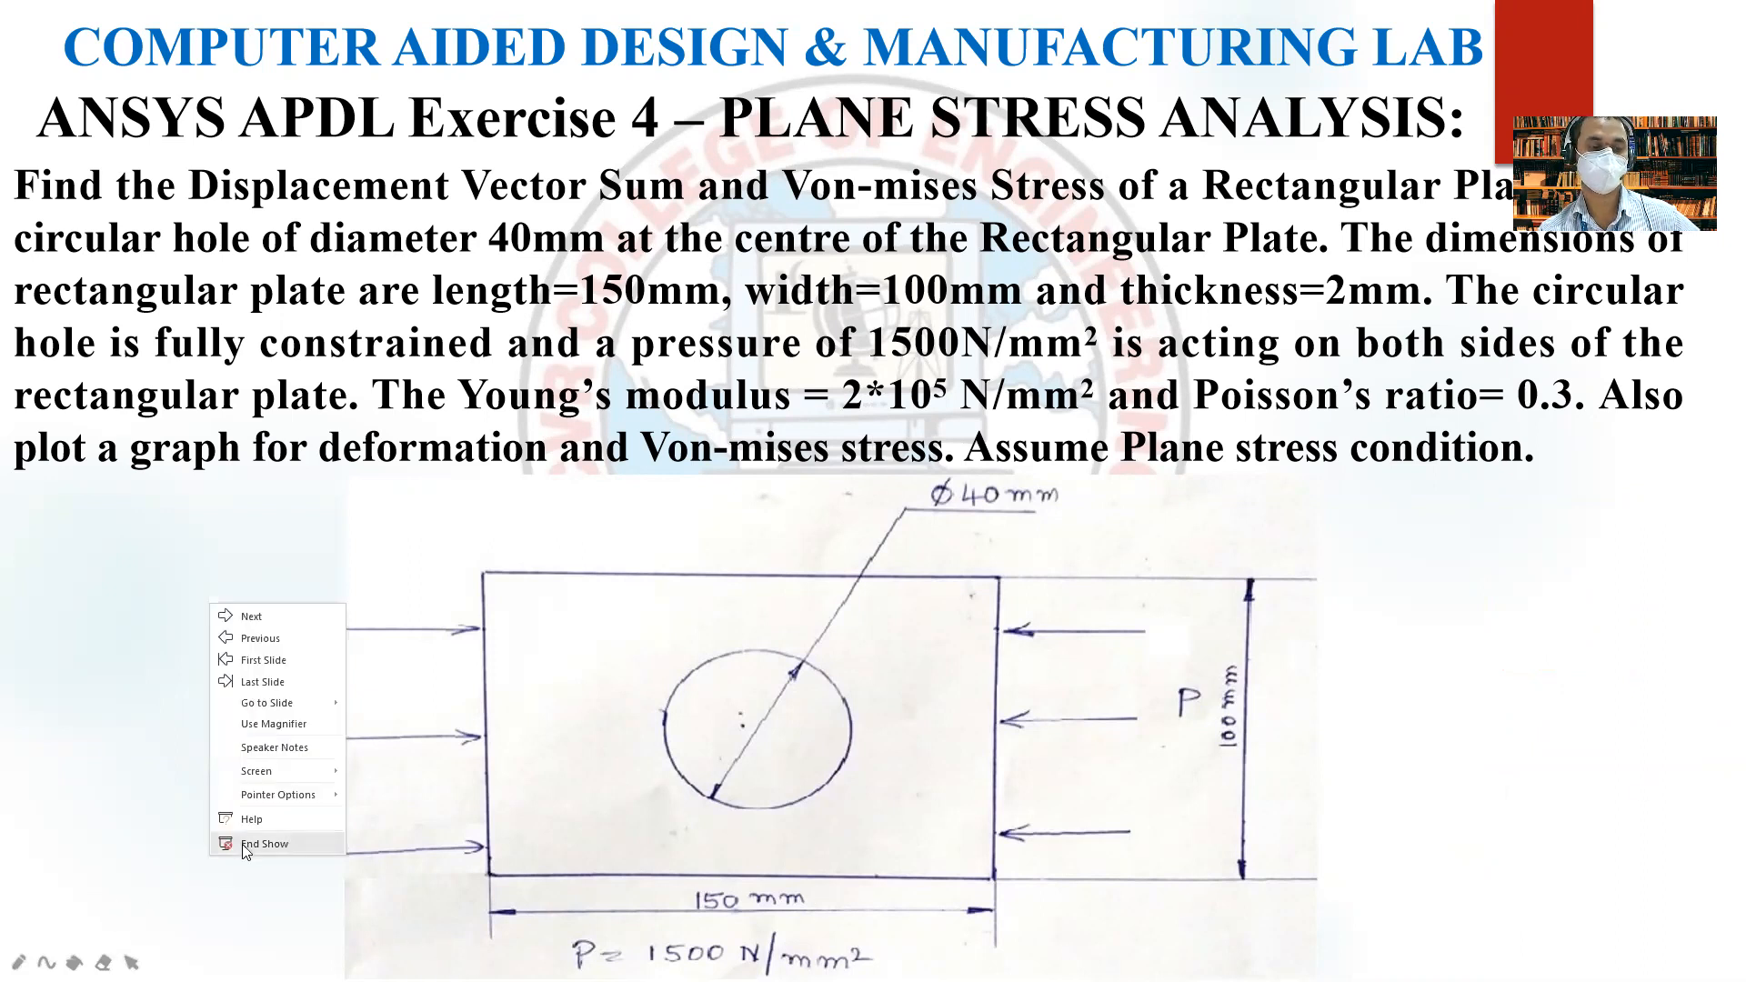
click(244, 845)
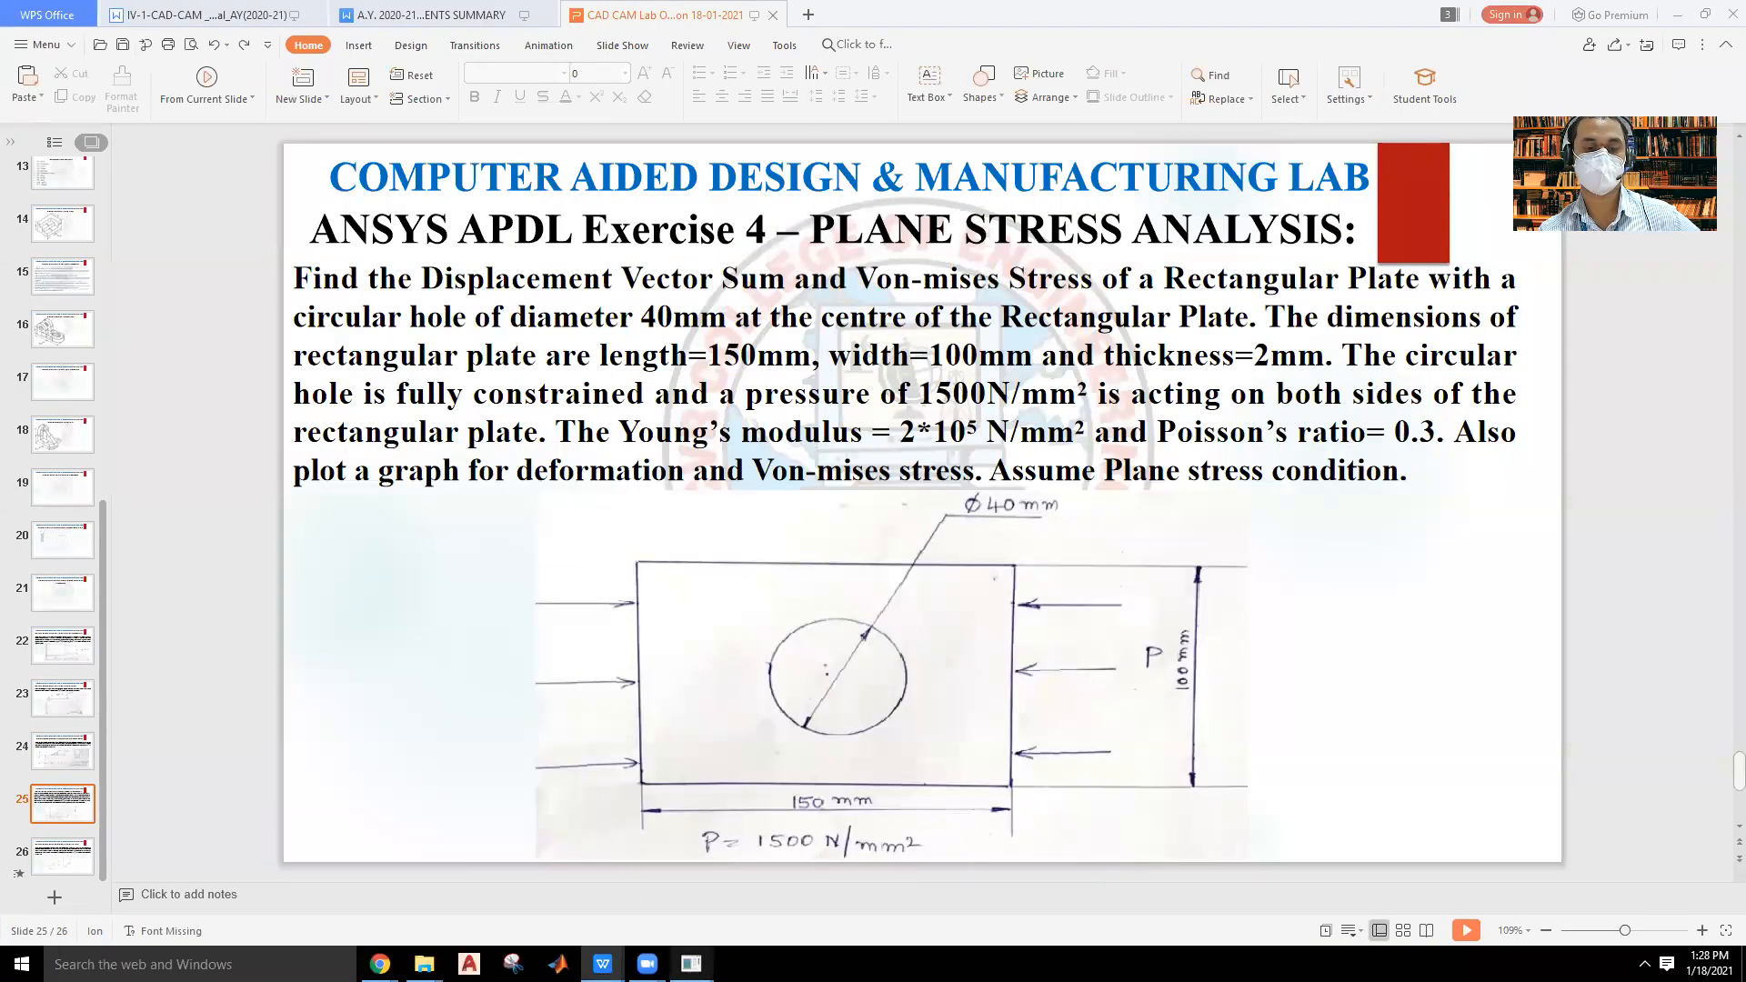
mouse_move(691, 964)
click(762, 892)
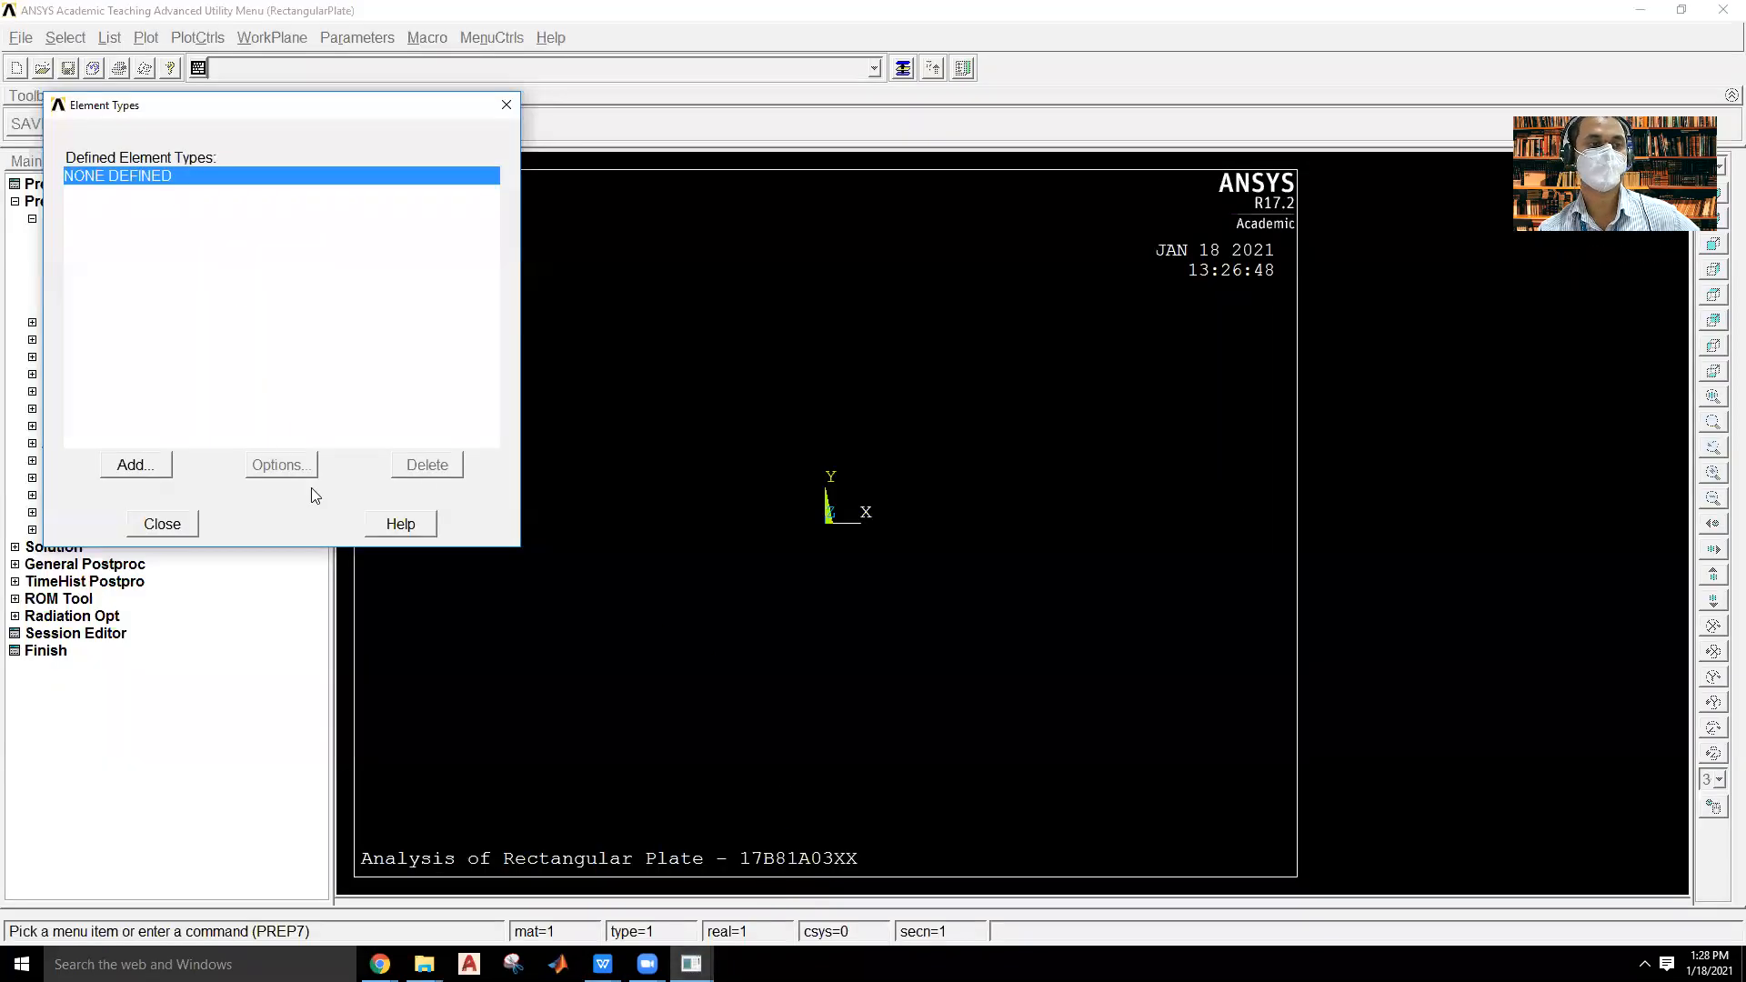
Add the Solid 8 node 183 element from the library as element type 1.
click(151, 462)
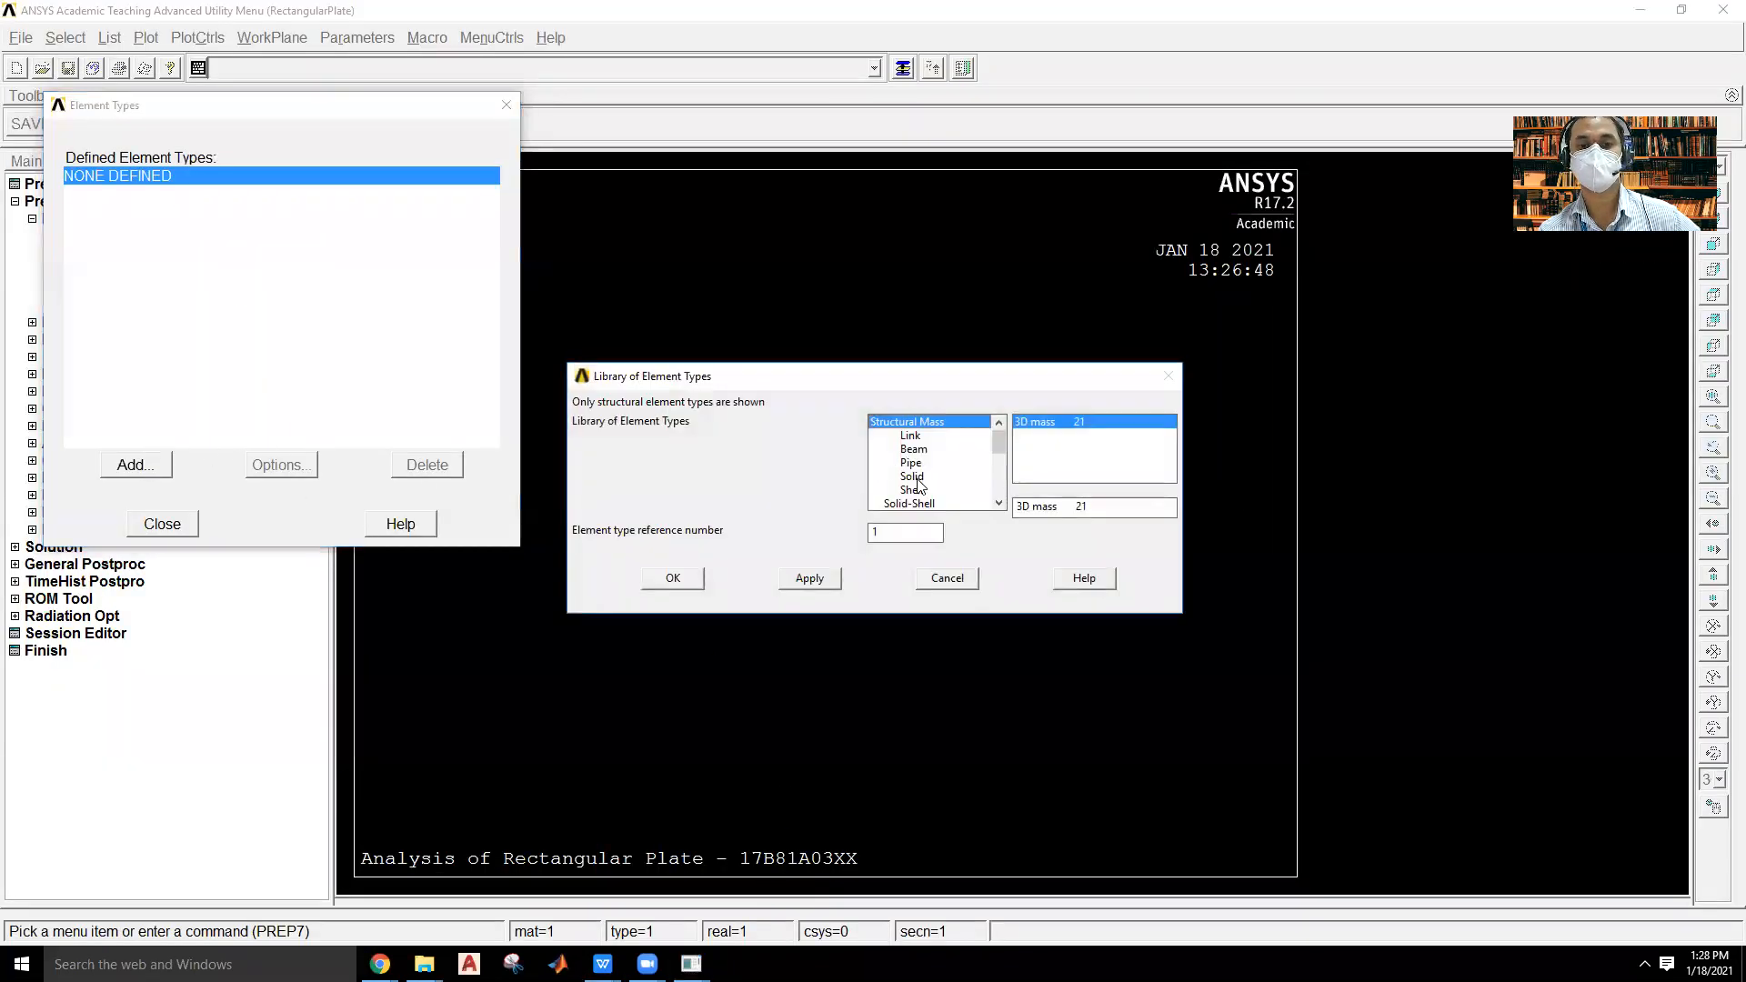
click(917, 478)
click(1064, 437)
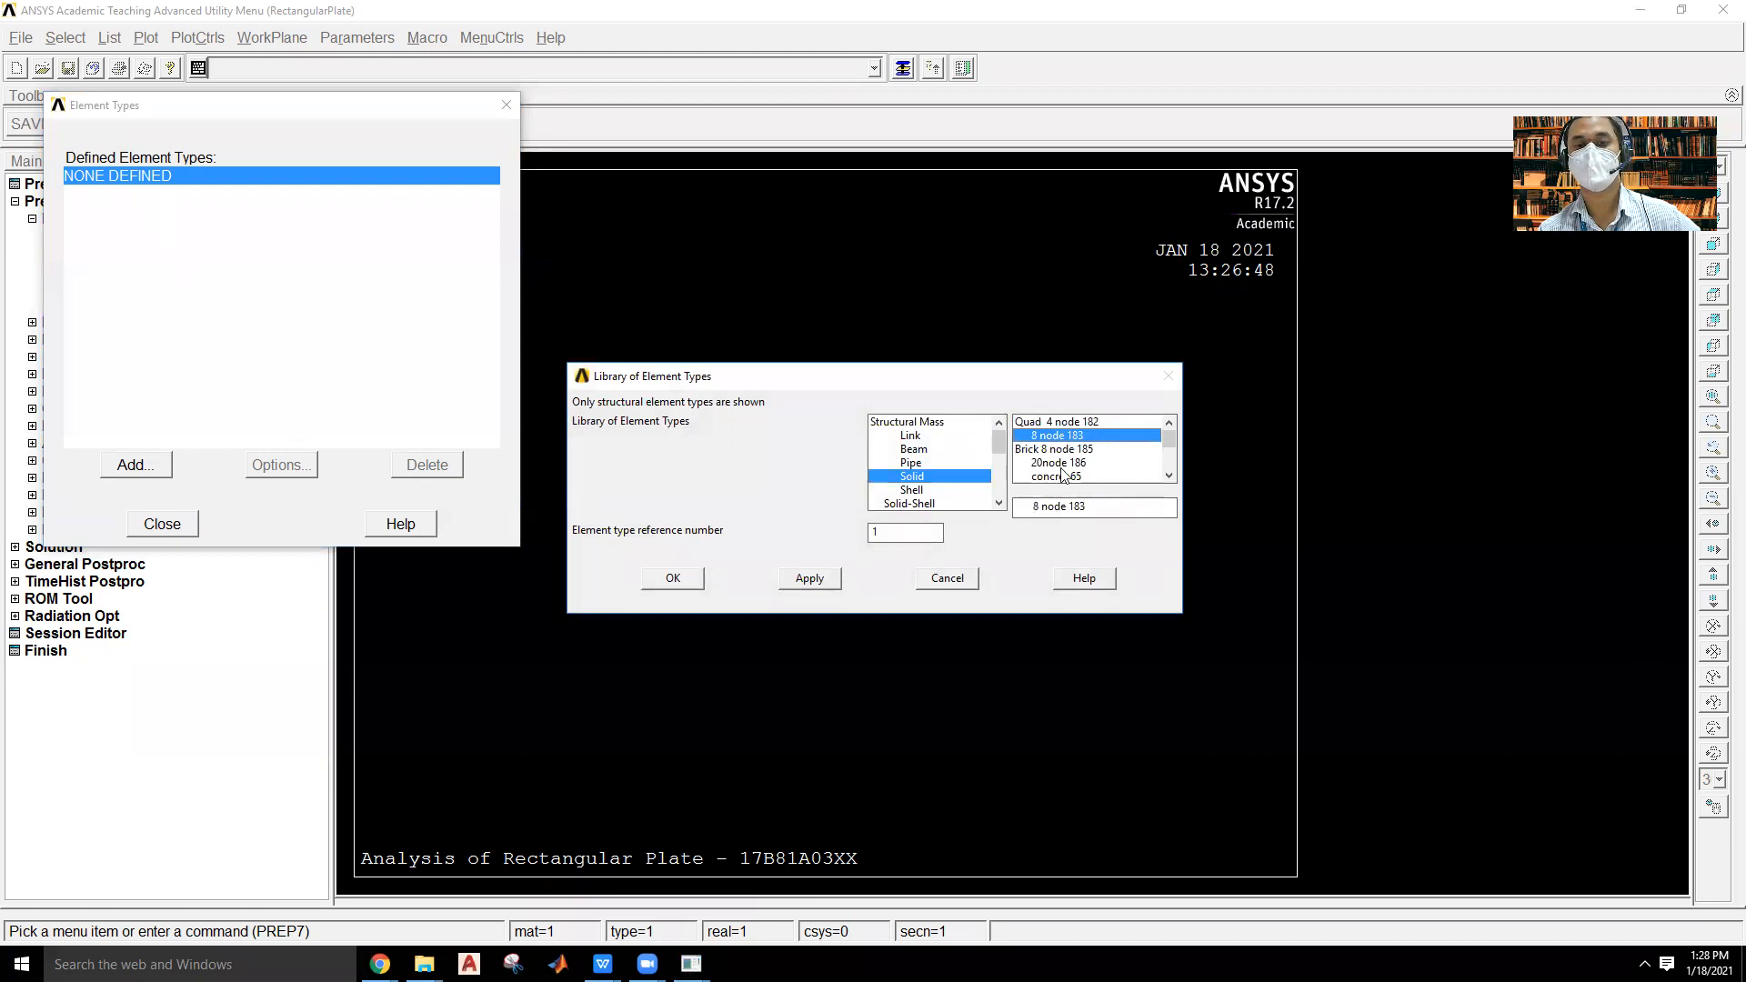
click(673, 579)
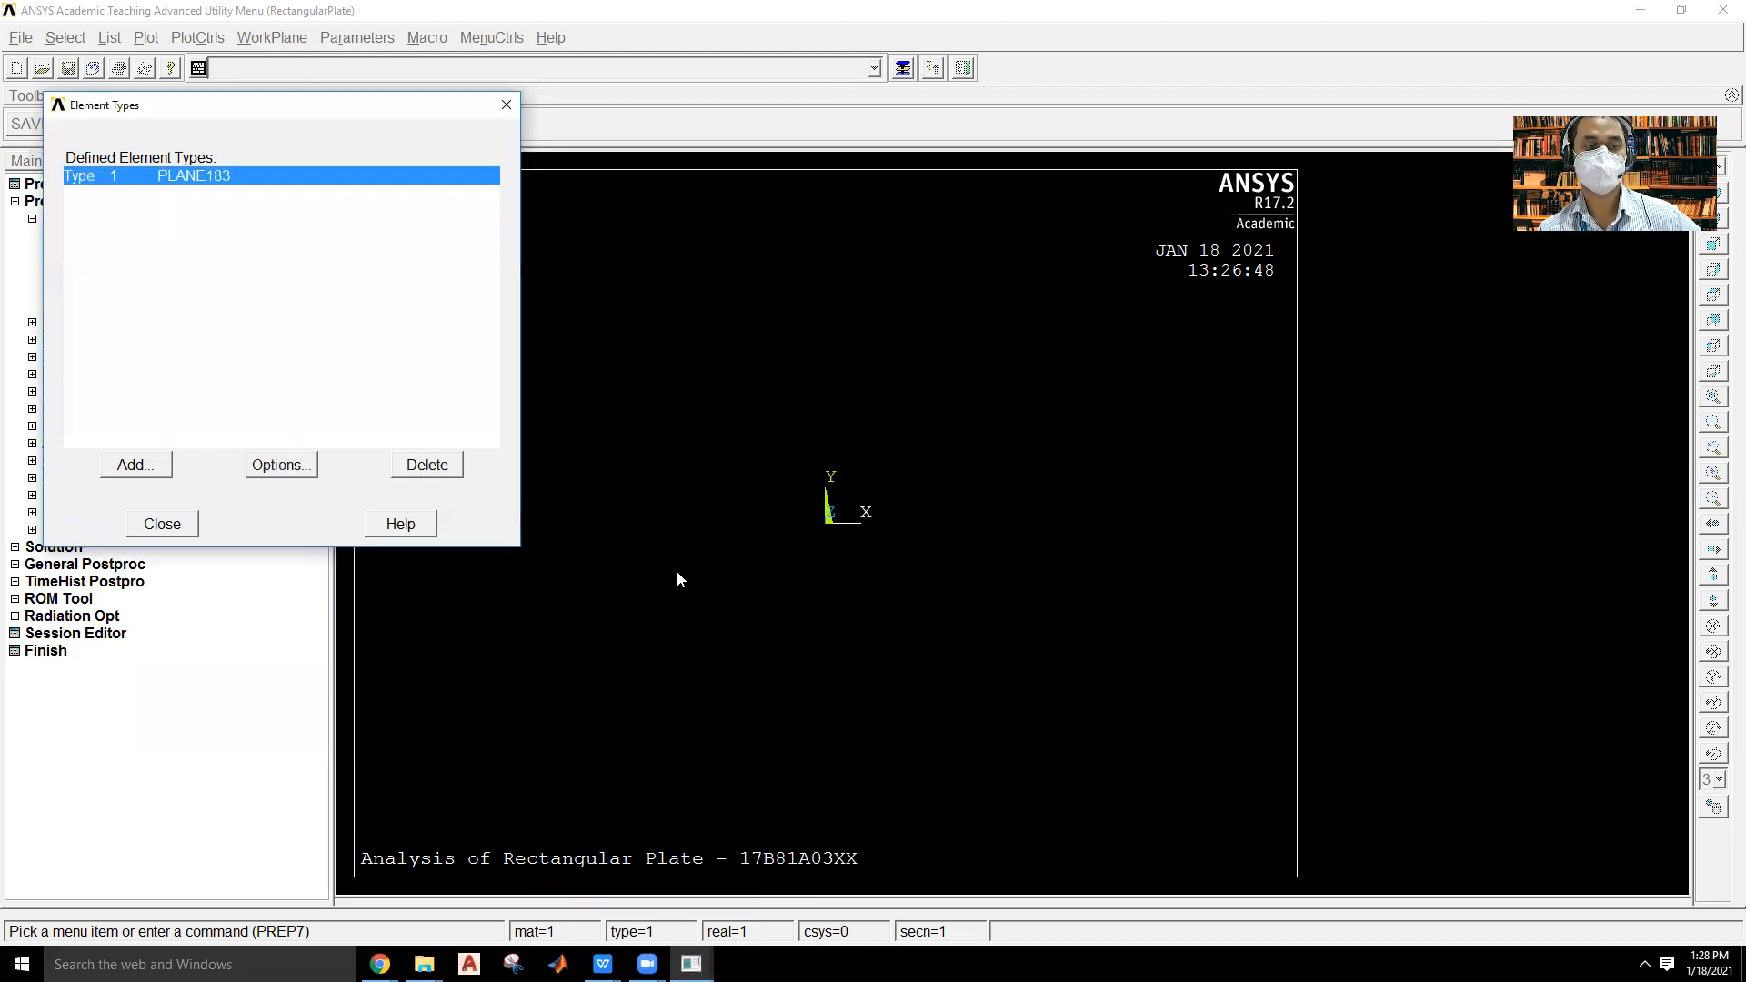
Set the PLANE183 element behavior K3 to "Plane strs w/thk" and close the element type definitions.
click(274, 466)
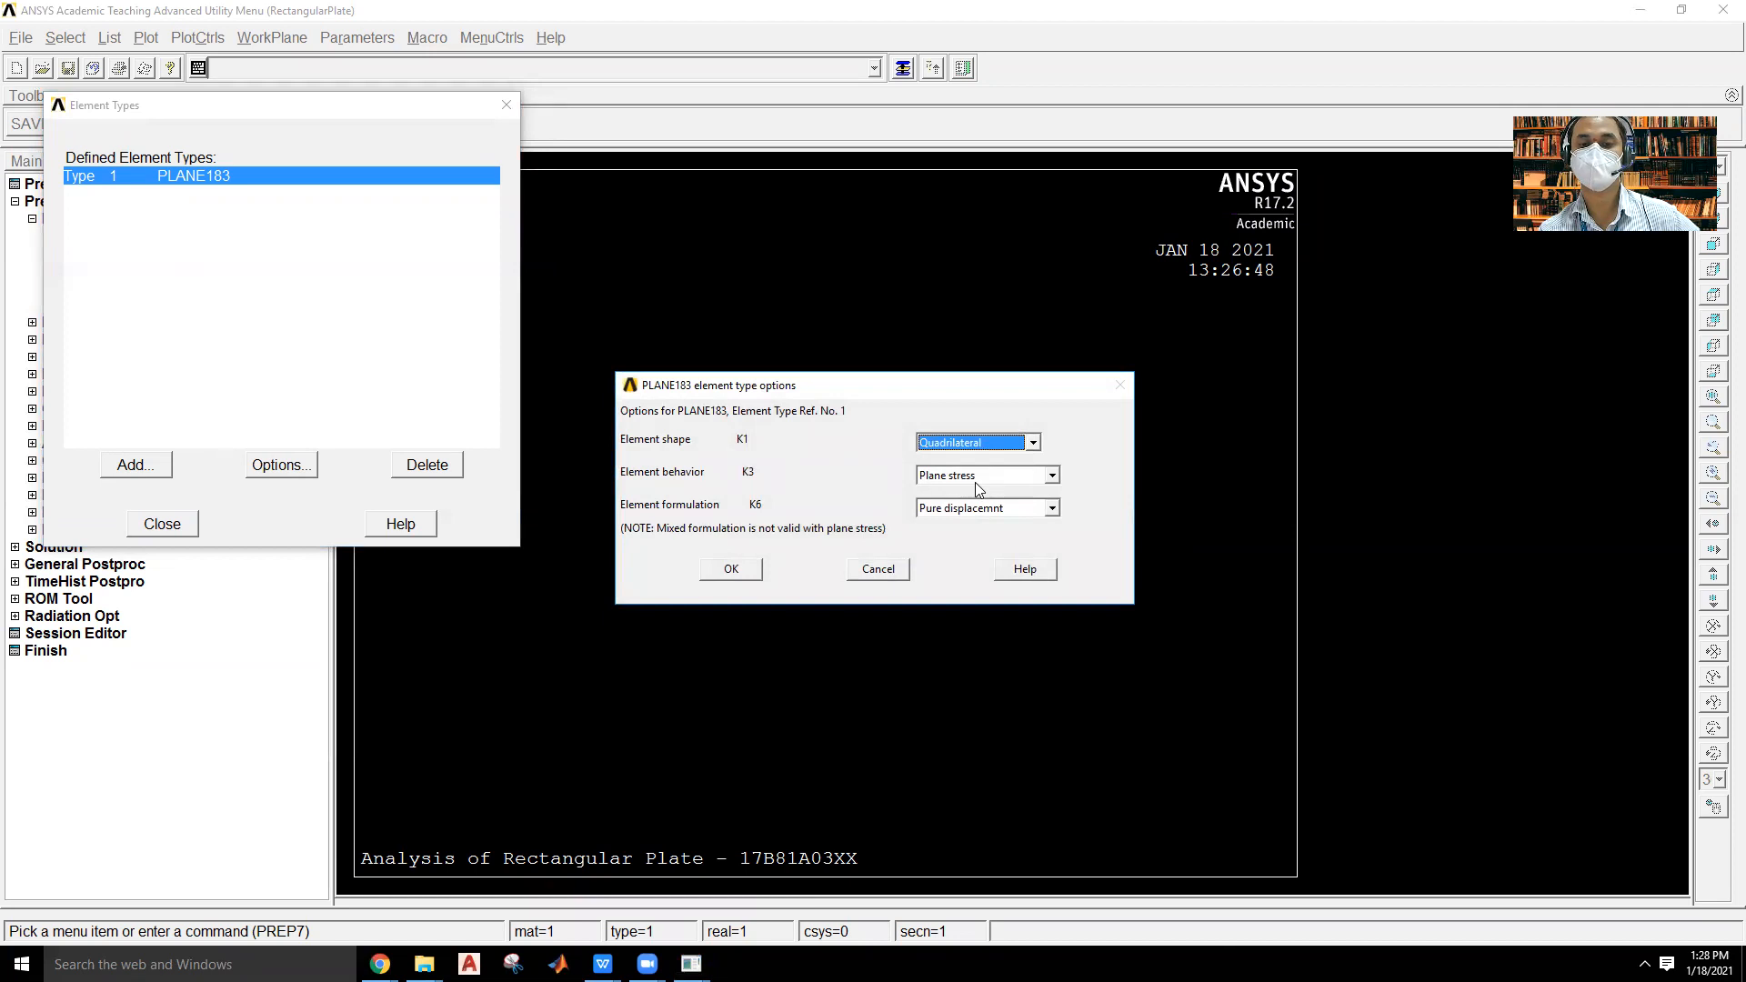
click(1052, 476)
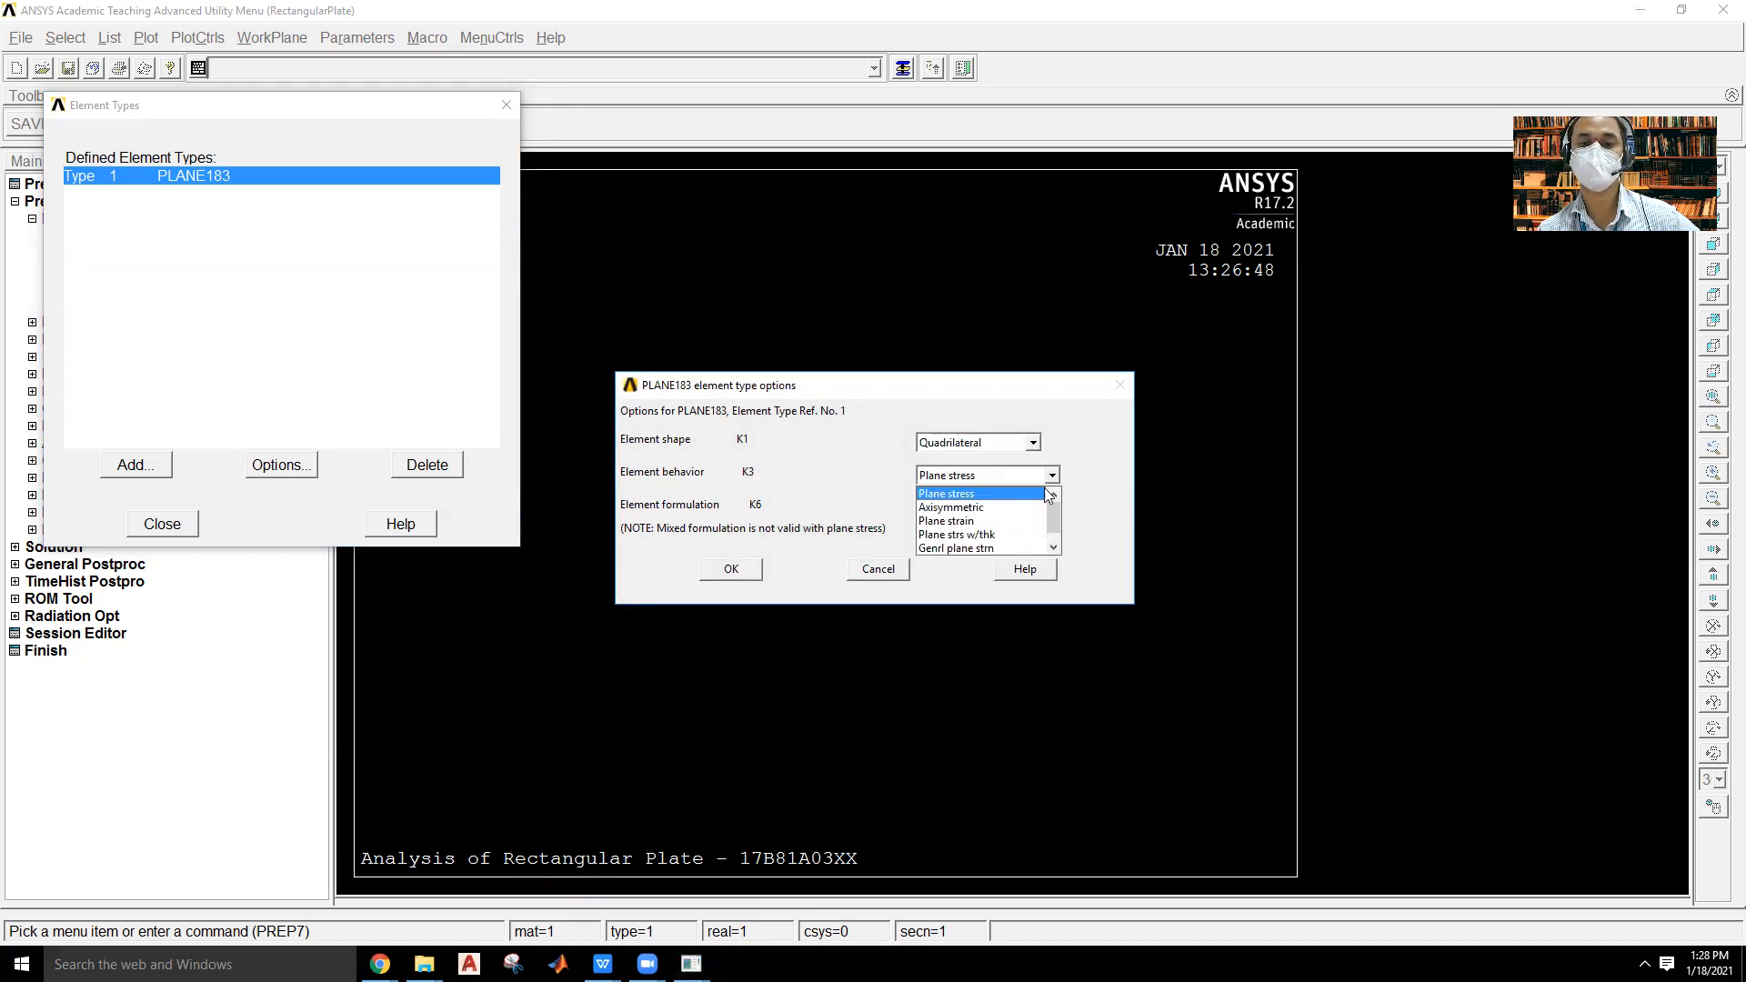
click(973, 535)
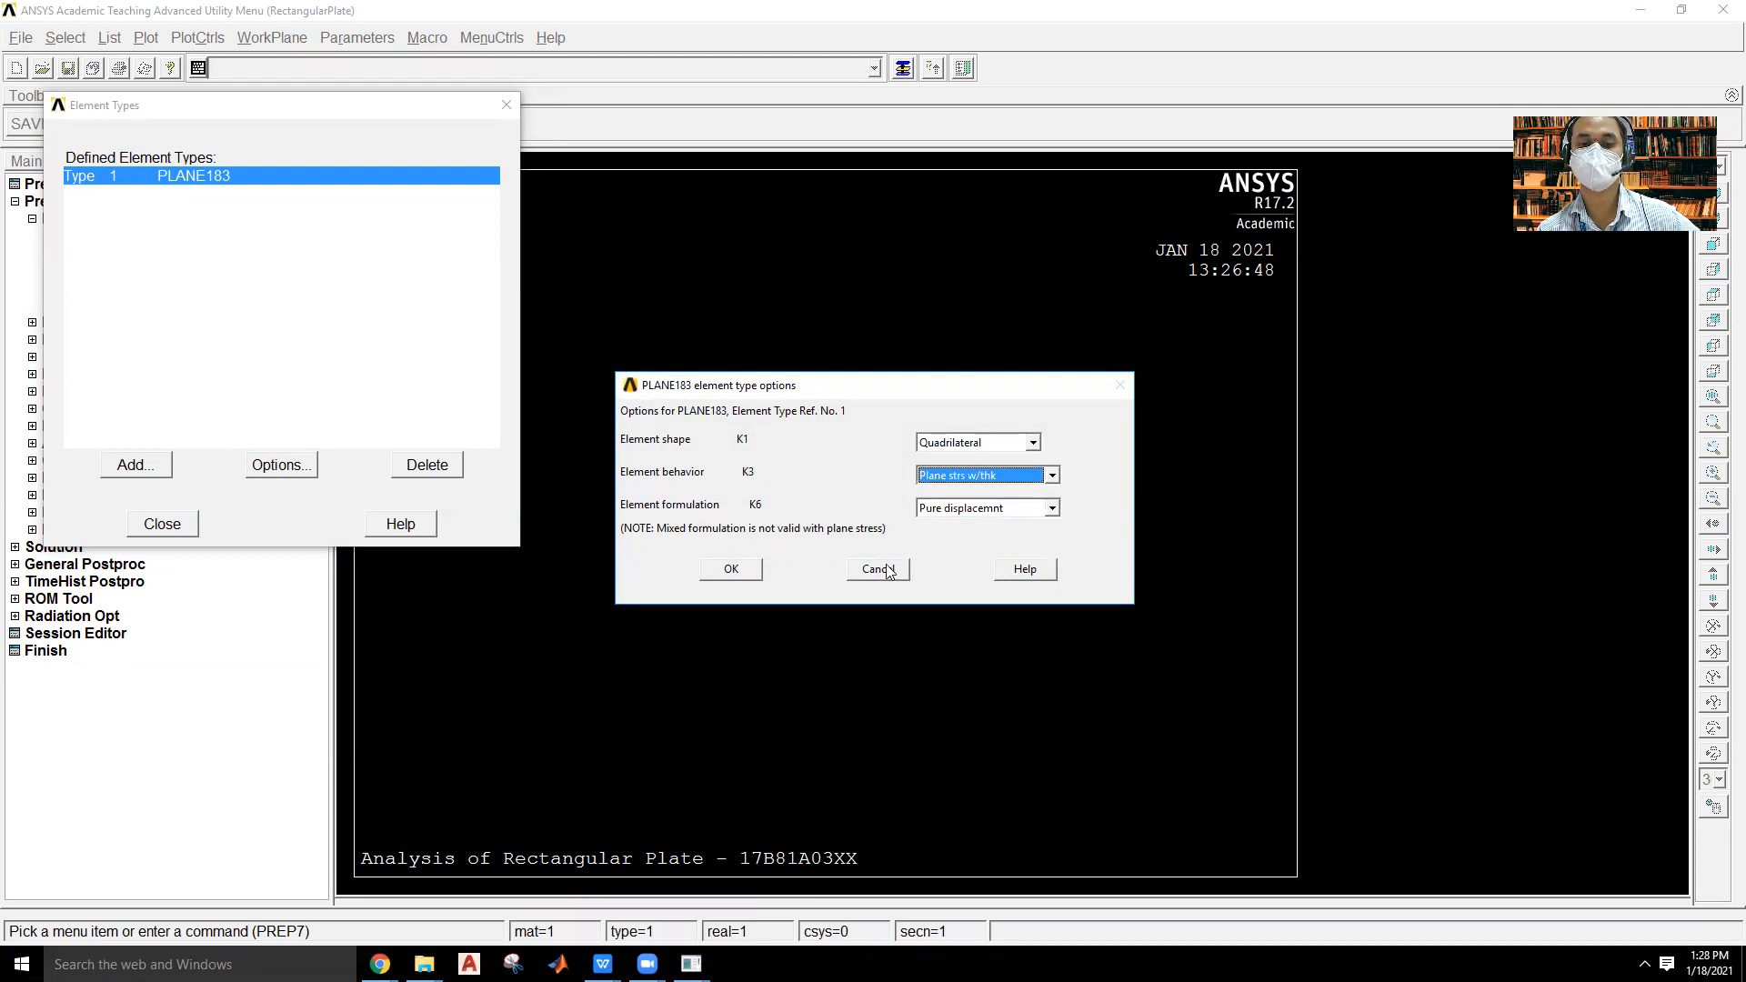
click(737, 577)
click(176, 528)
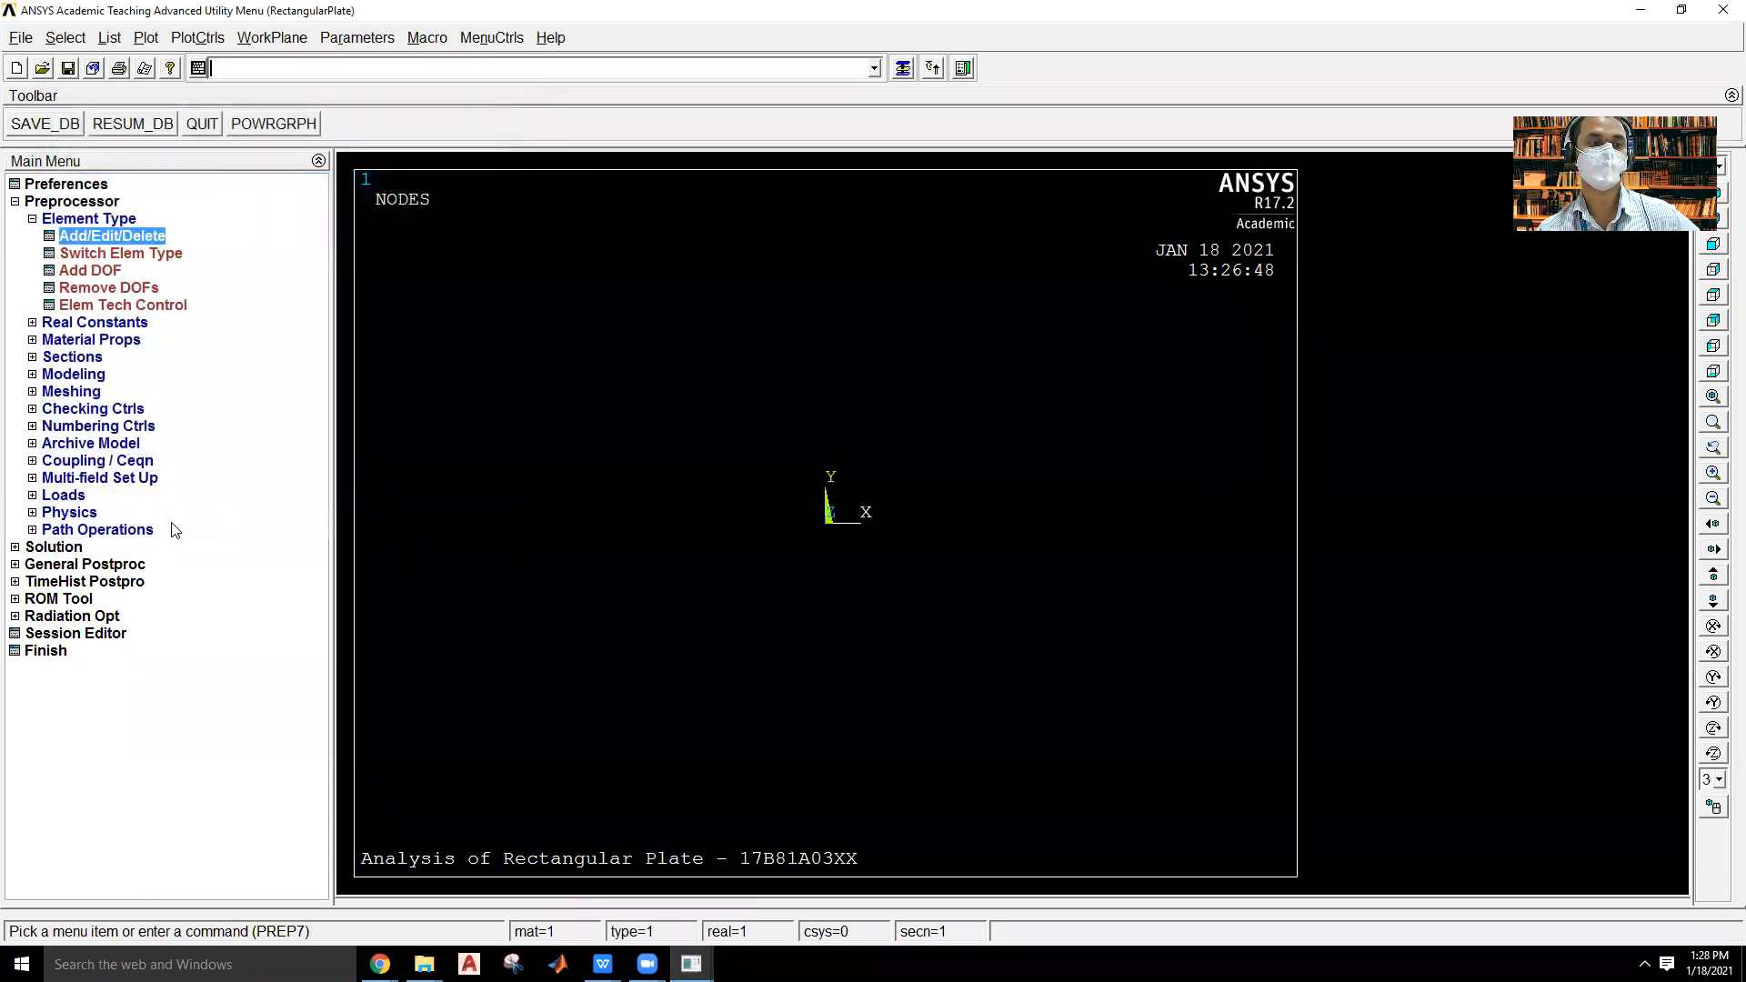
Add real constant set 1 for the PLANE183 element type with a thickness of 2.
click(99, 325)
click(116, 255)
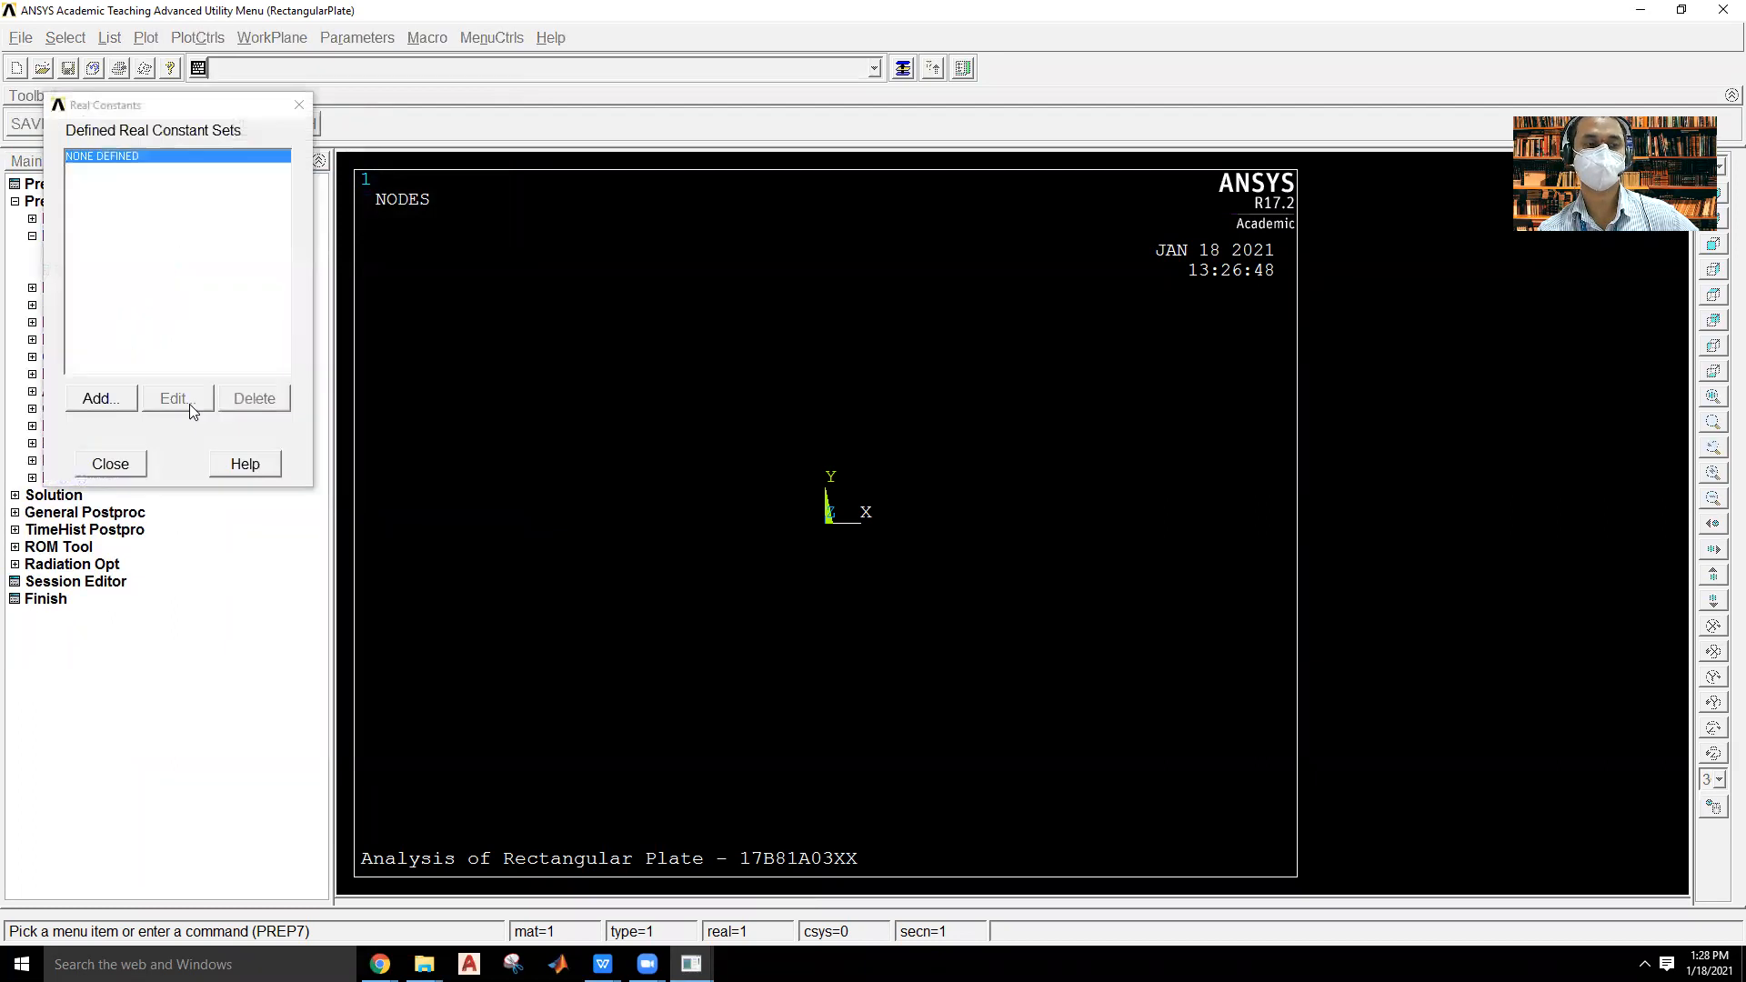
click(94, 400)
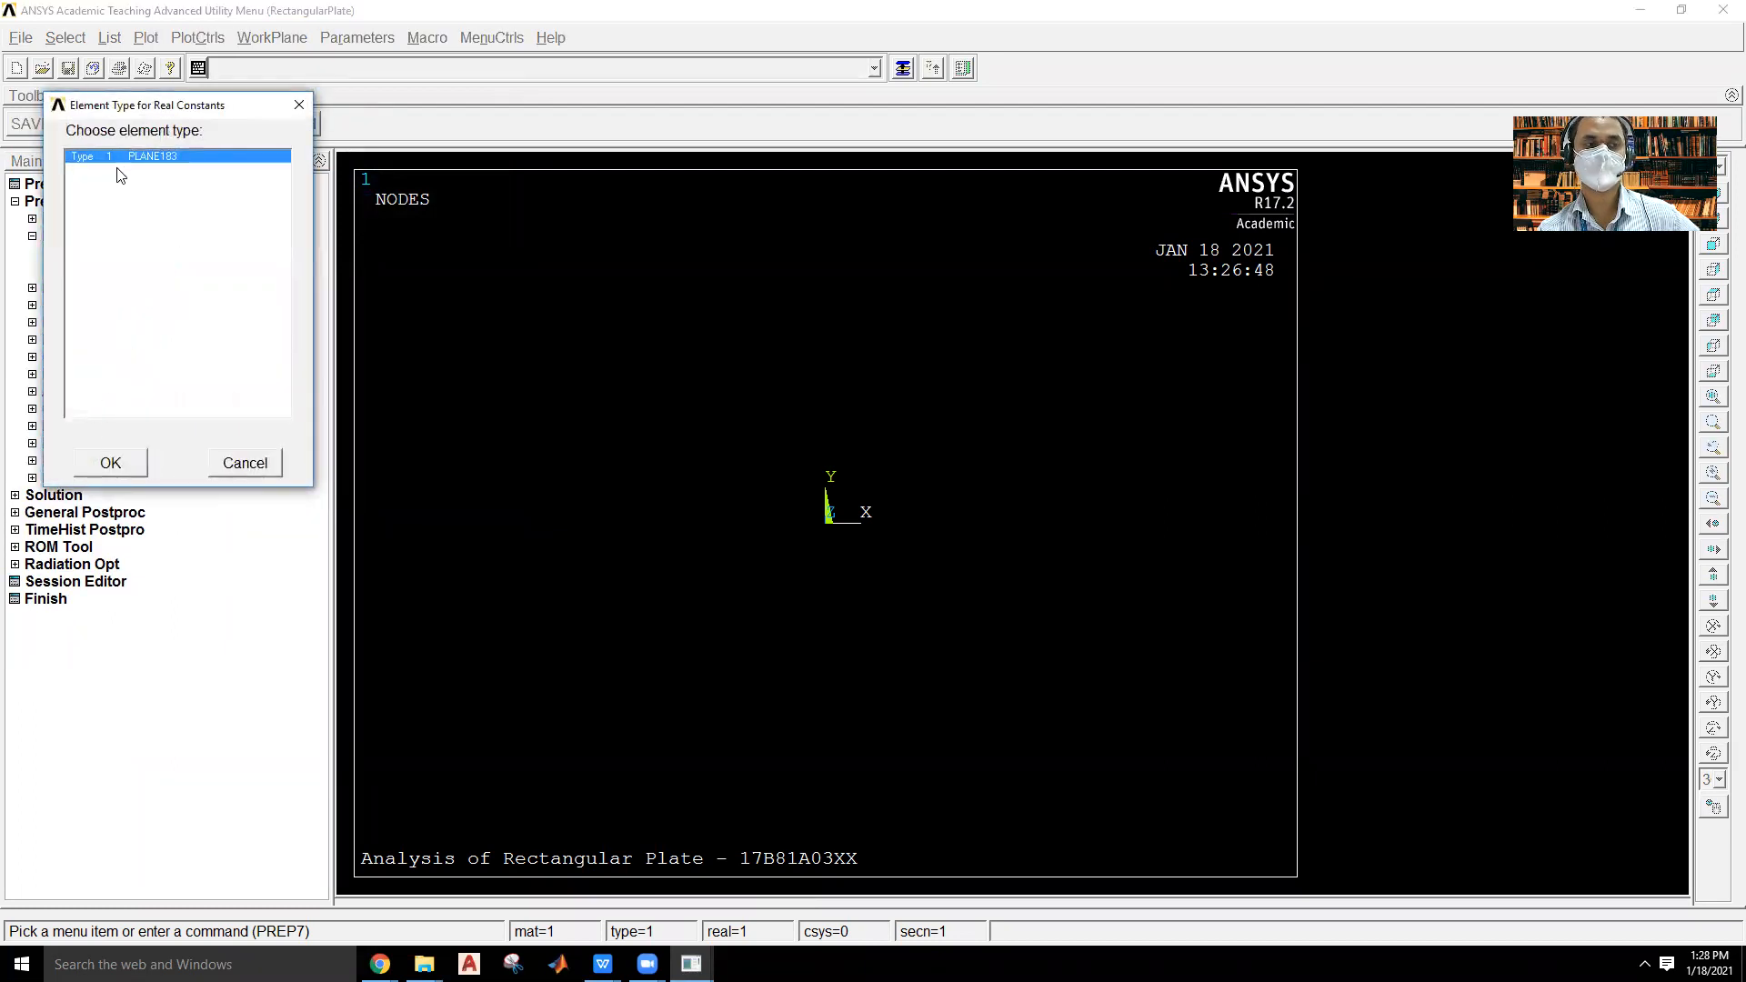
click(111, 462)
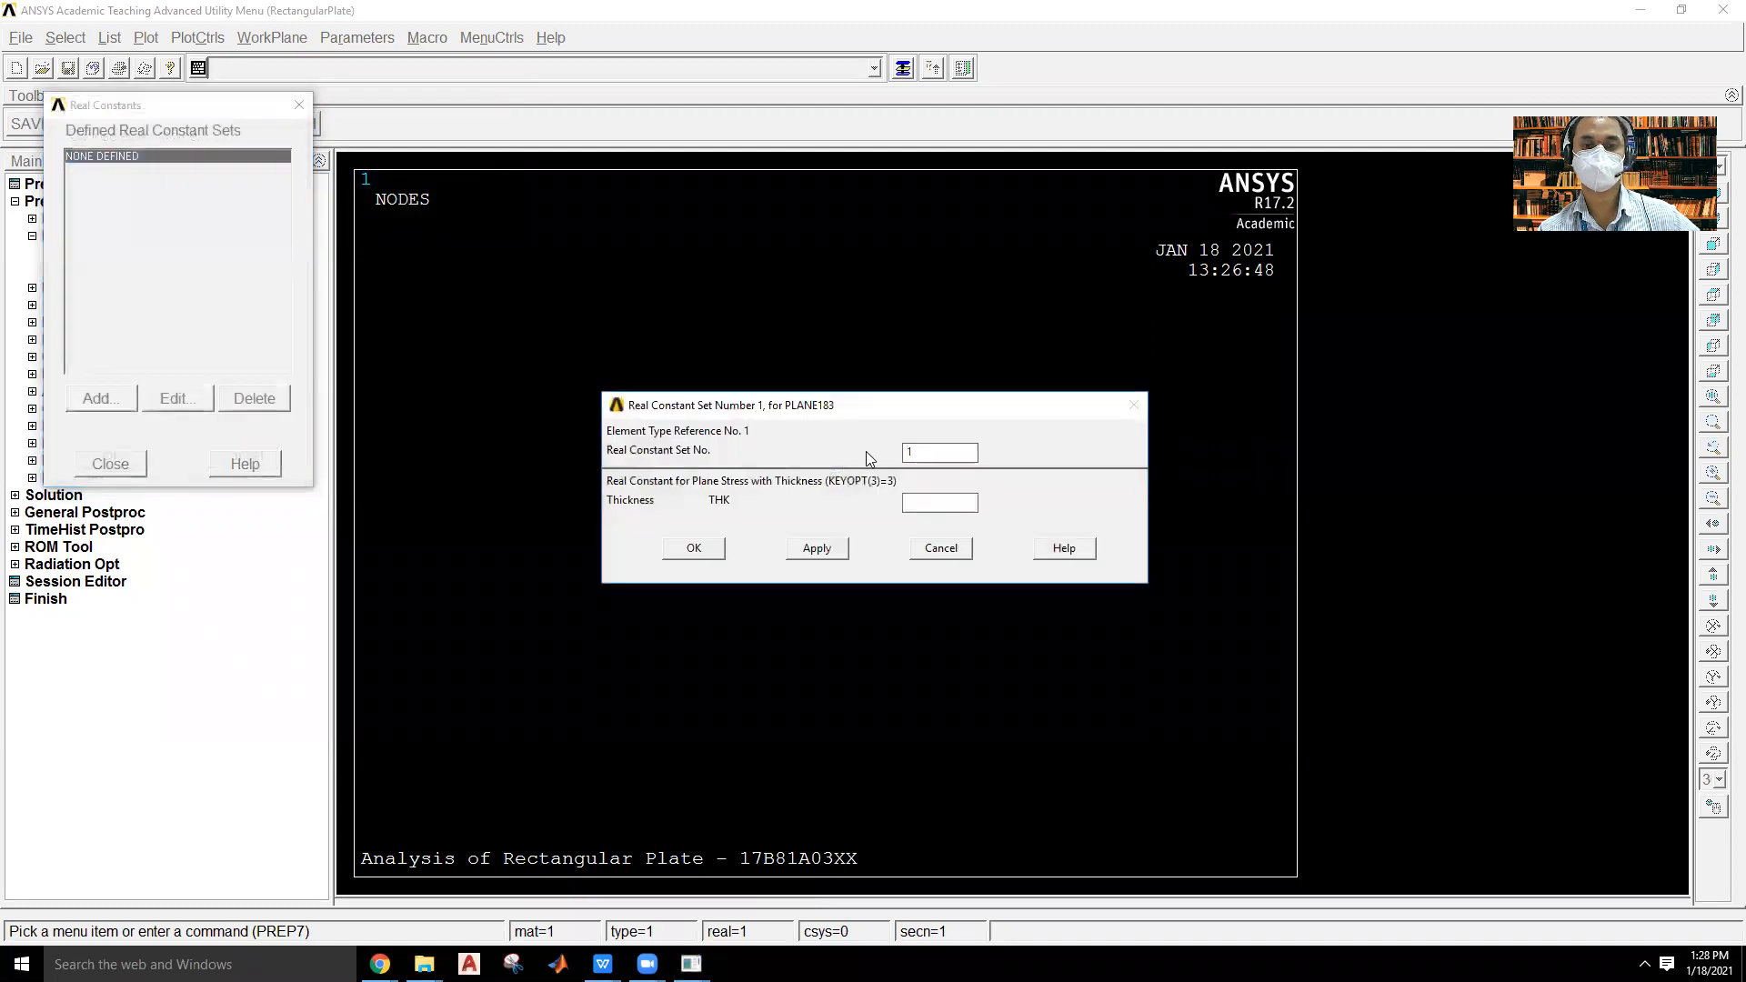
click(927, 502)
text(2)
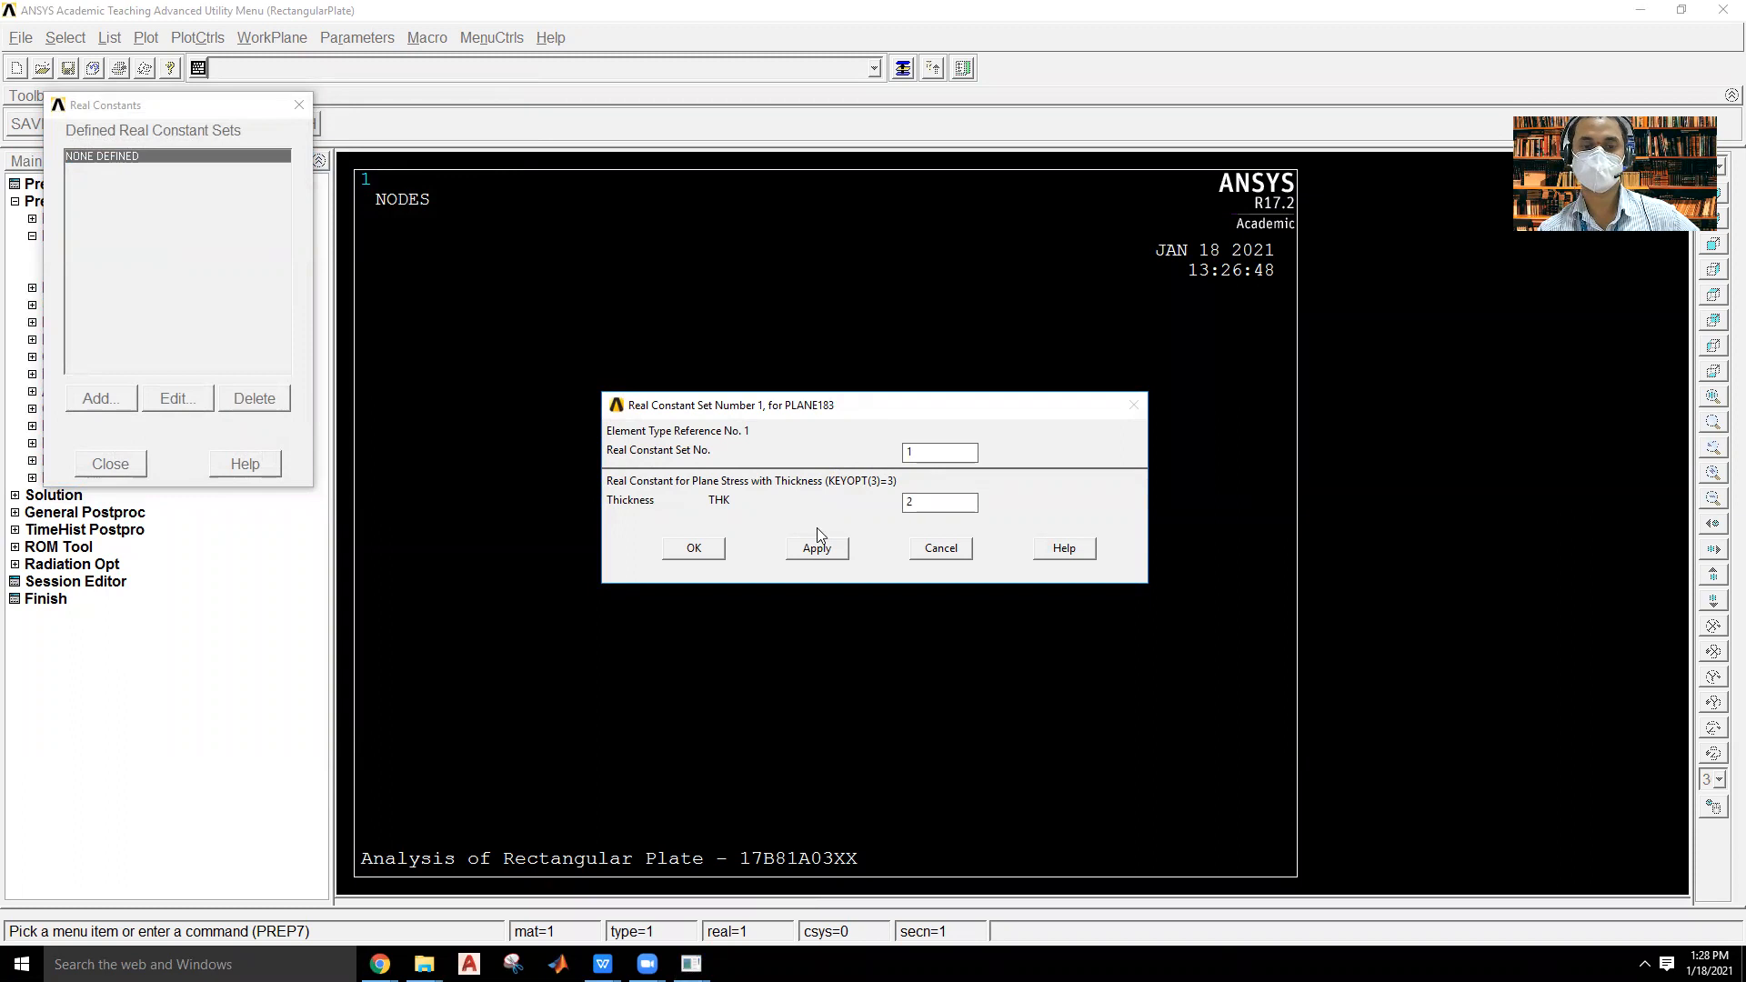
click(694, 548)
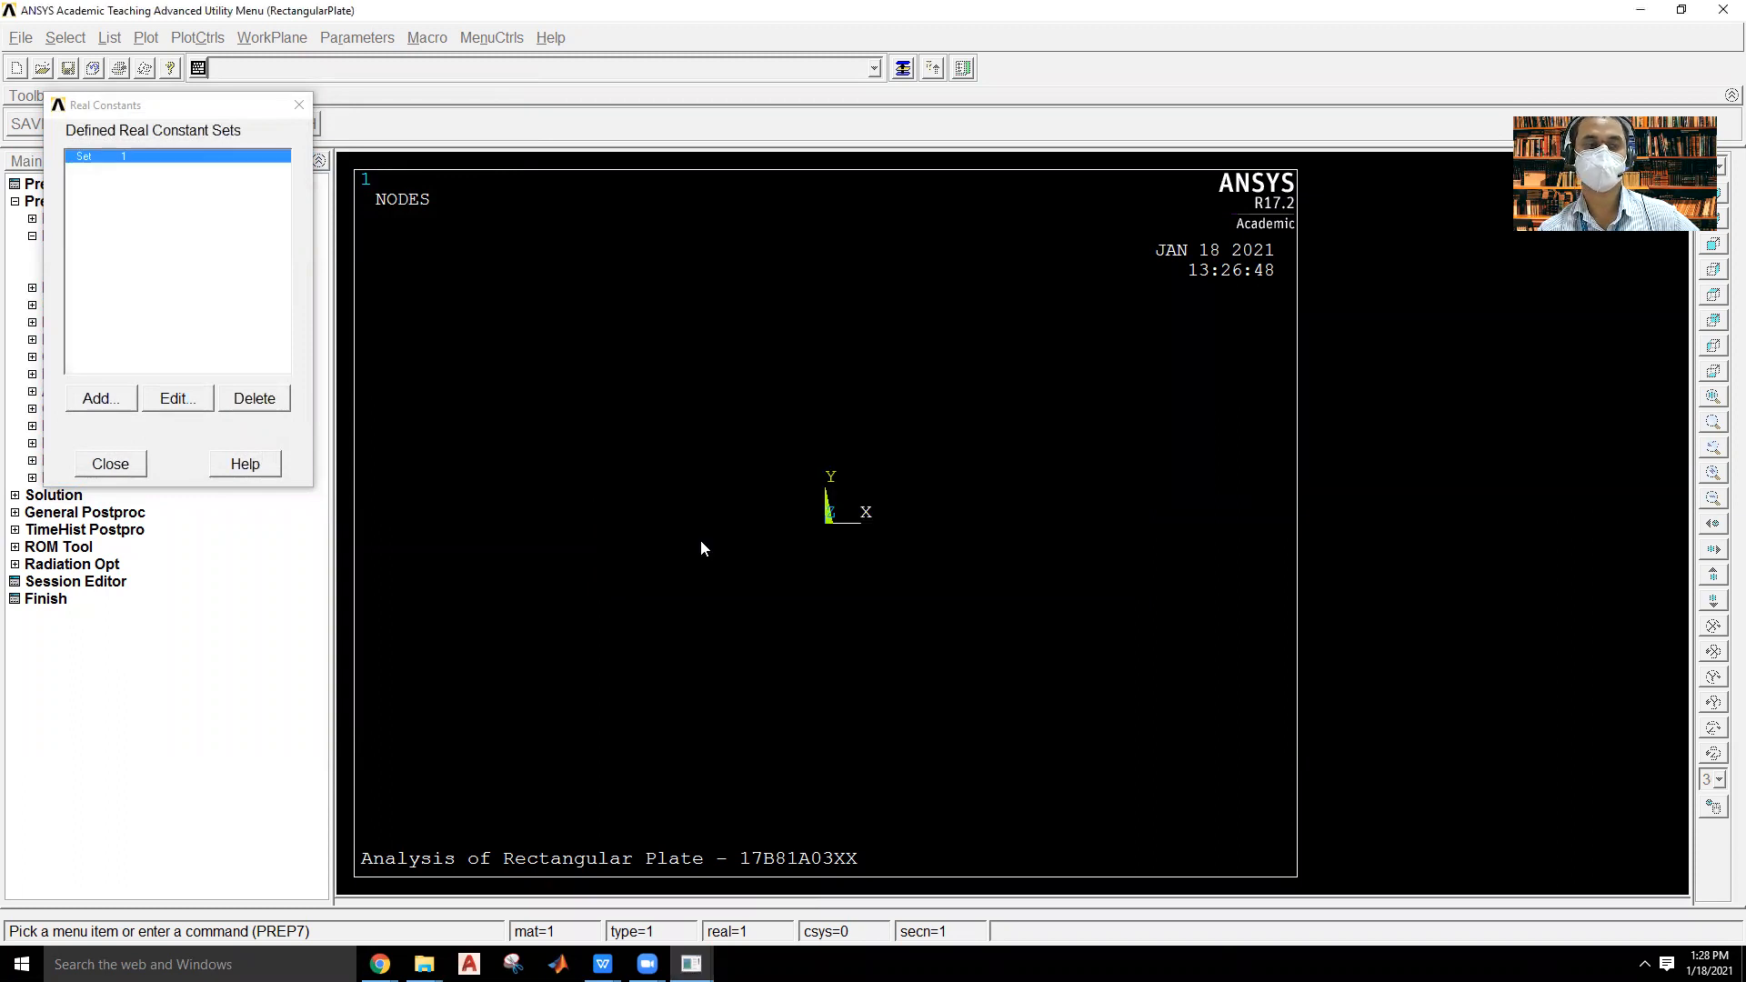
click(111, 465)
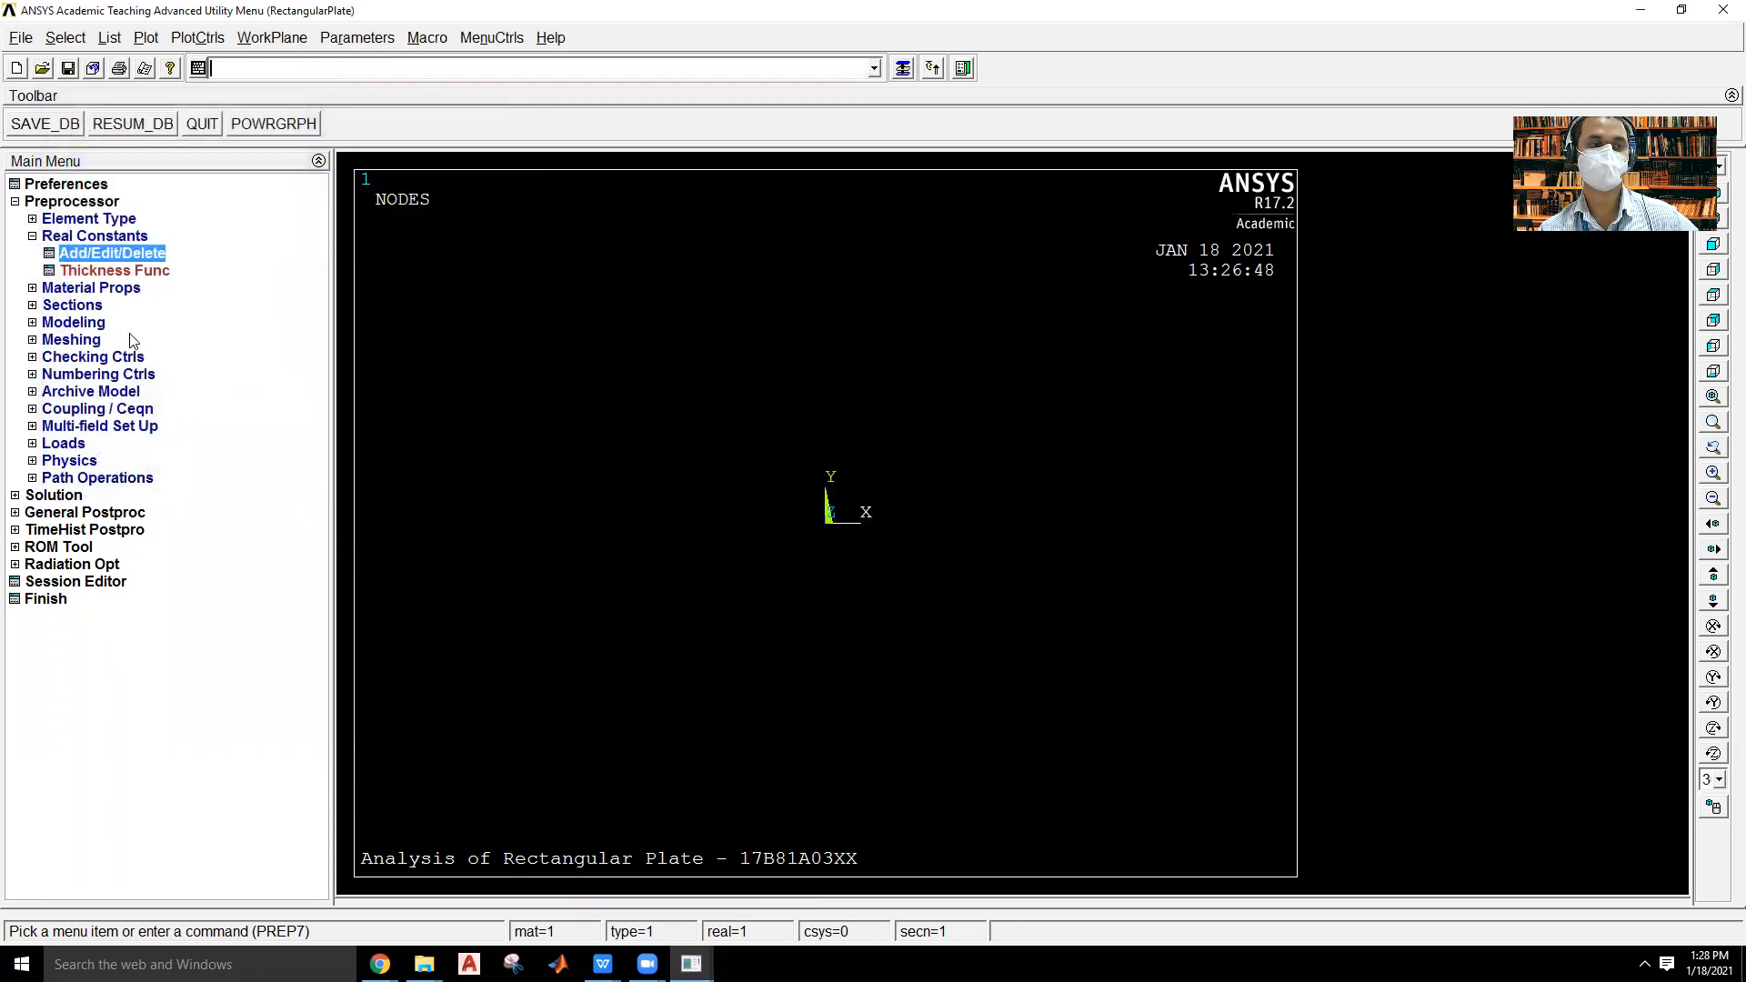
Define material model 1 as structural linear elastic isotropic with EX 2e5 and PRXY 0.3, and close the material definition.
click(91, 289)
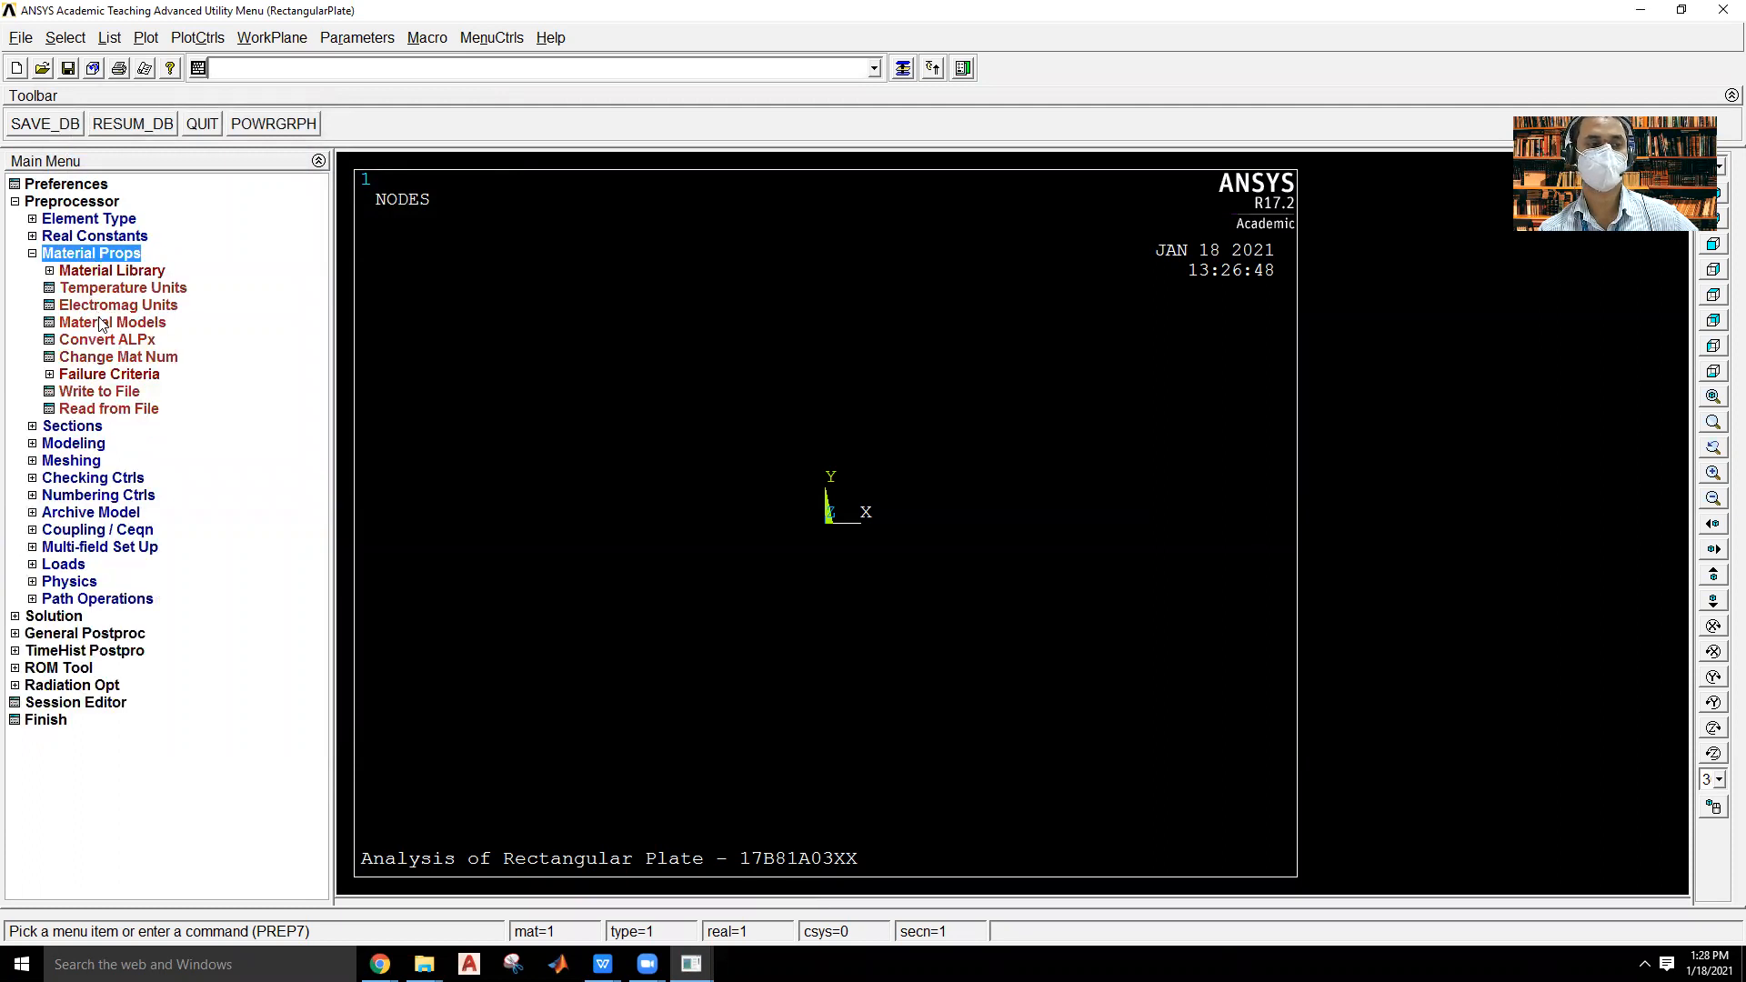
click(107, 322)
double_click(909, 453)
double_click(920, 469)
click(938, 488)
double_click(938, 488)
double_click(978, 506)
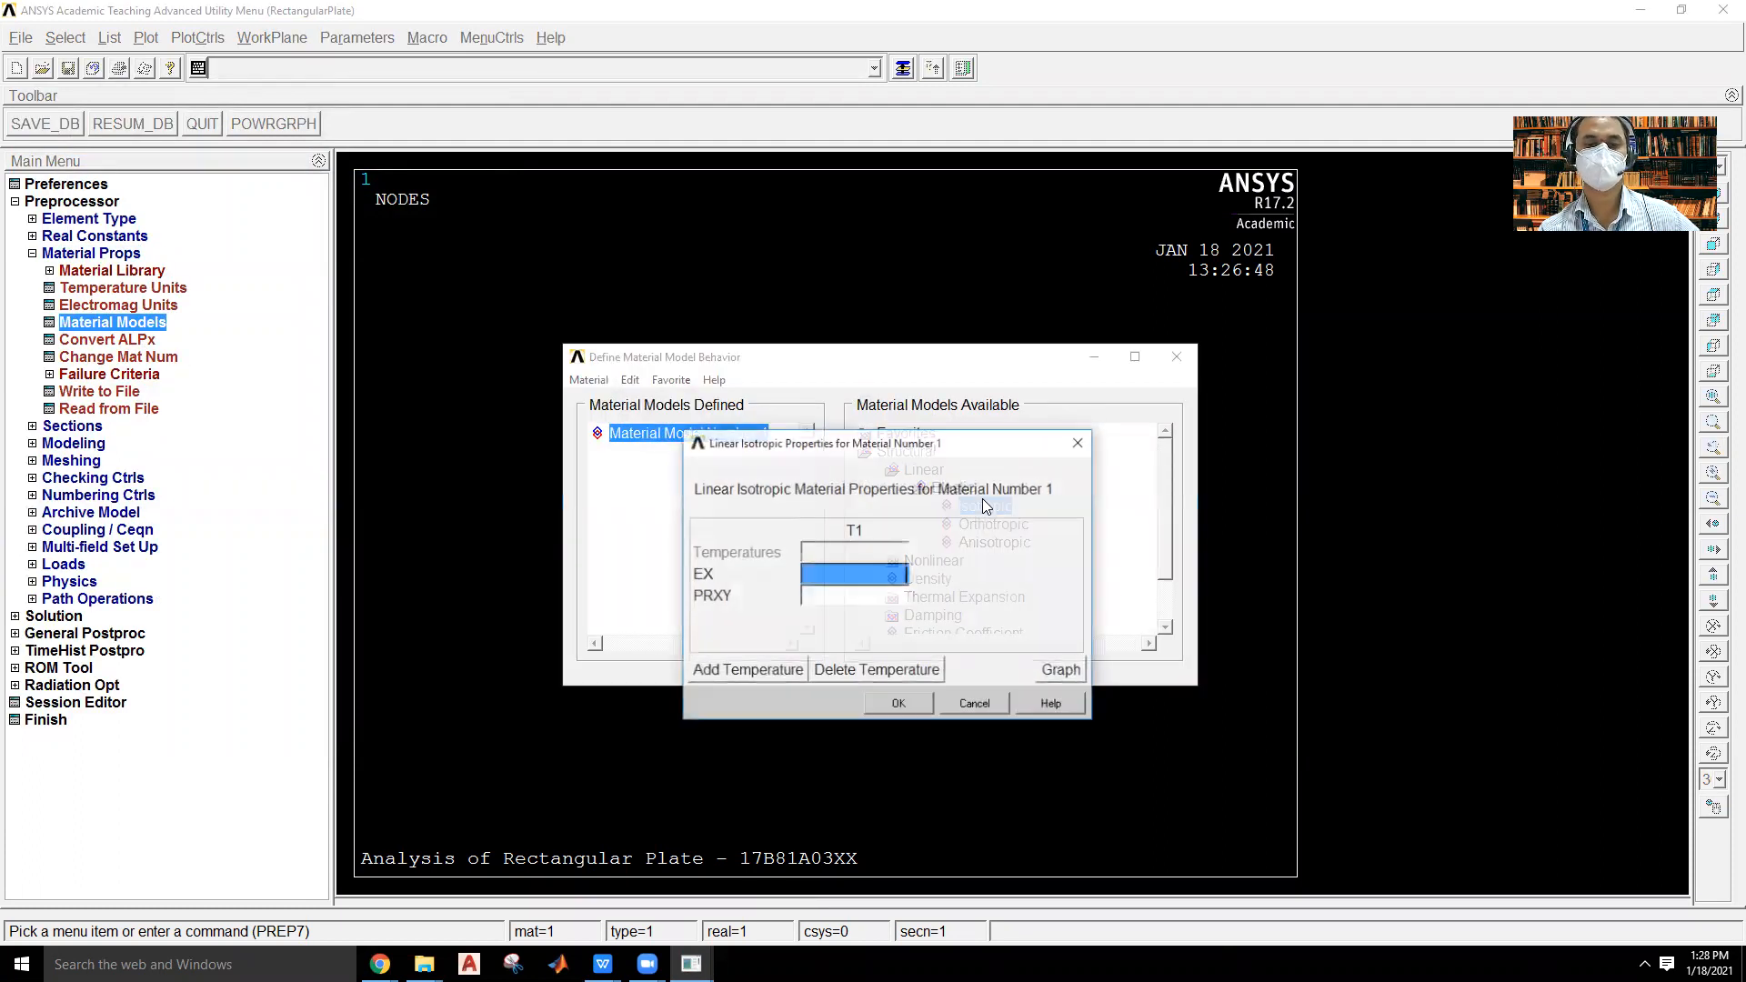
text(2e5)
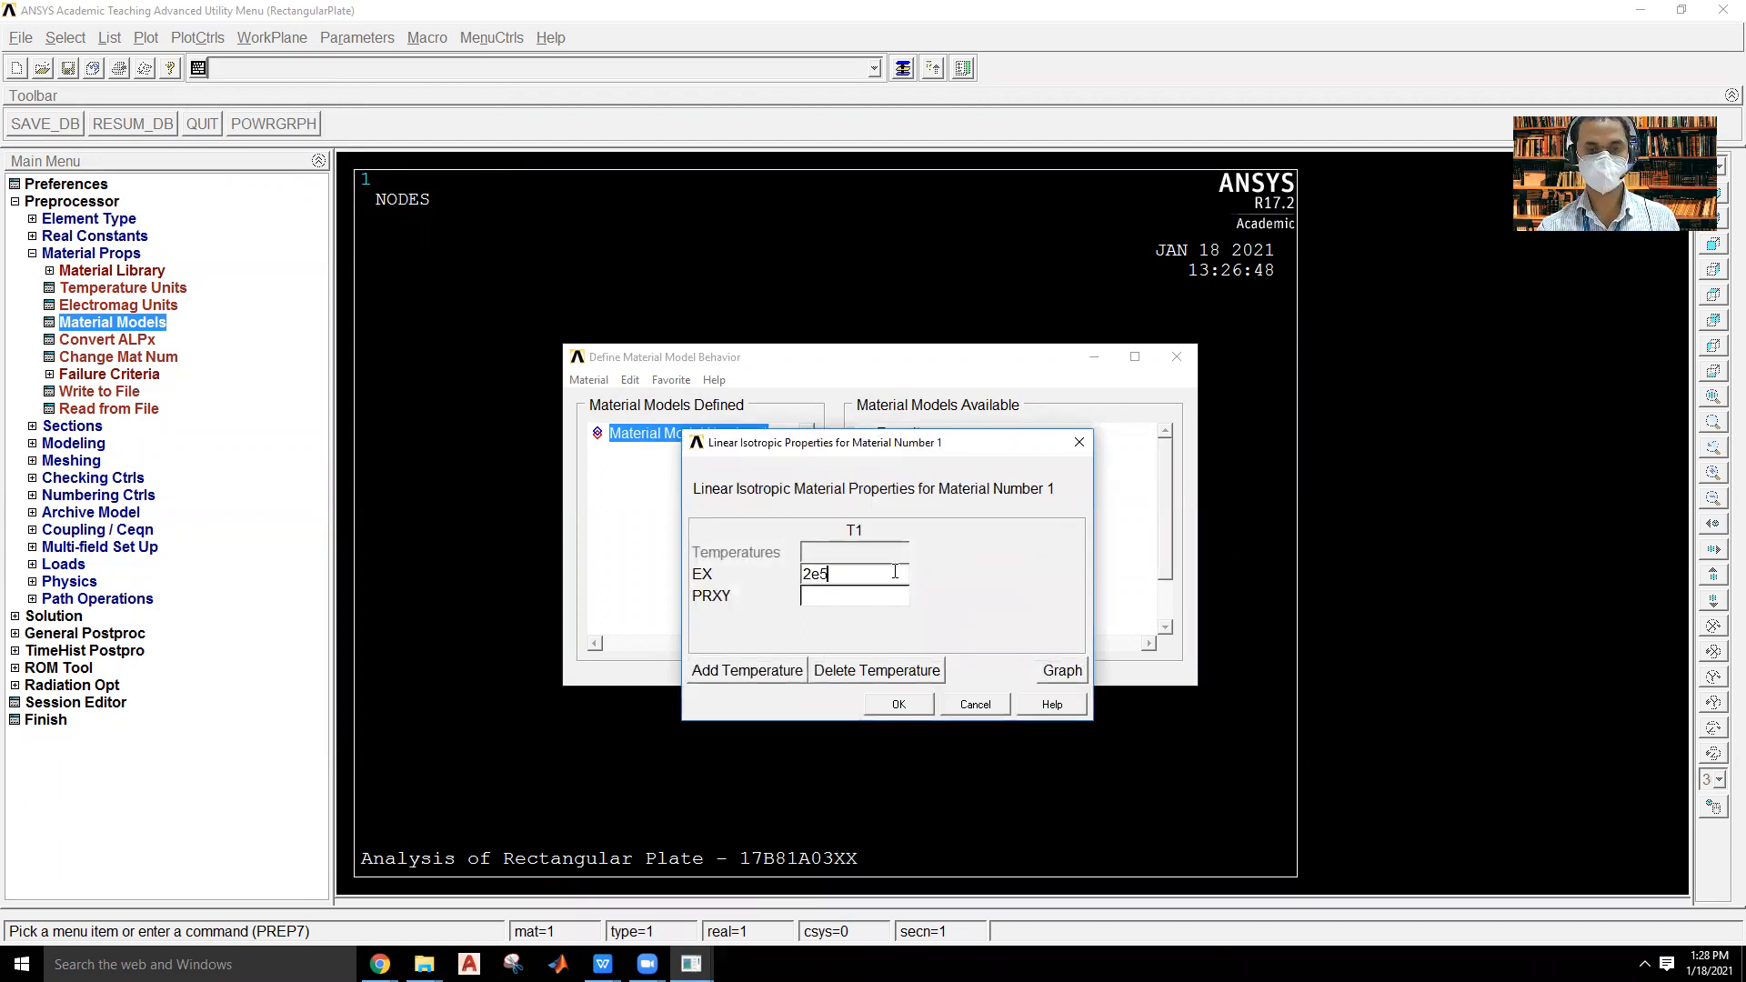
key(Tab)
text(0)
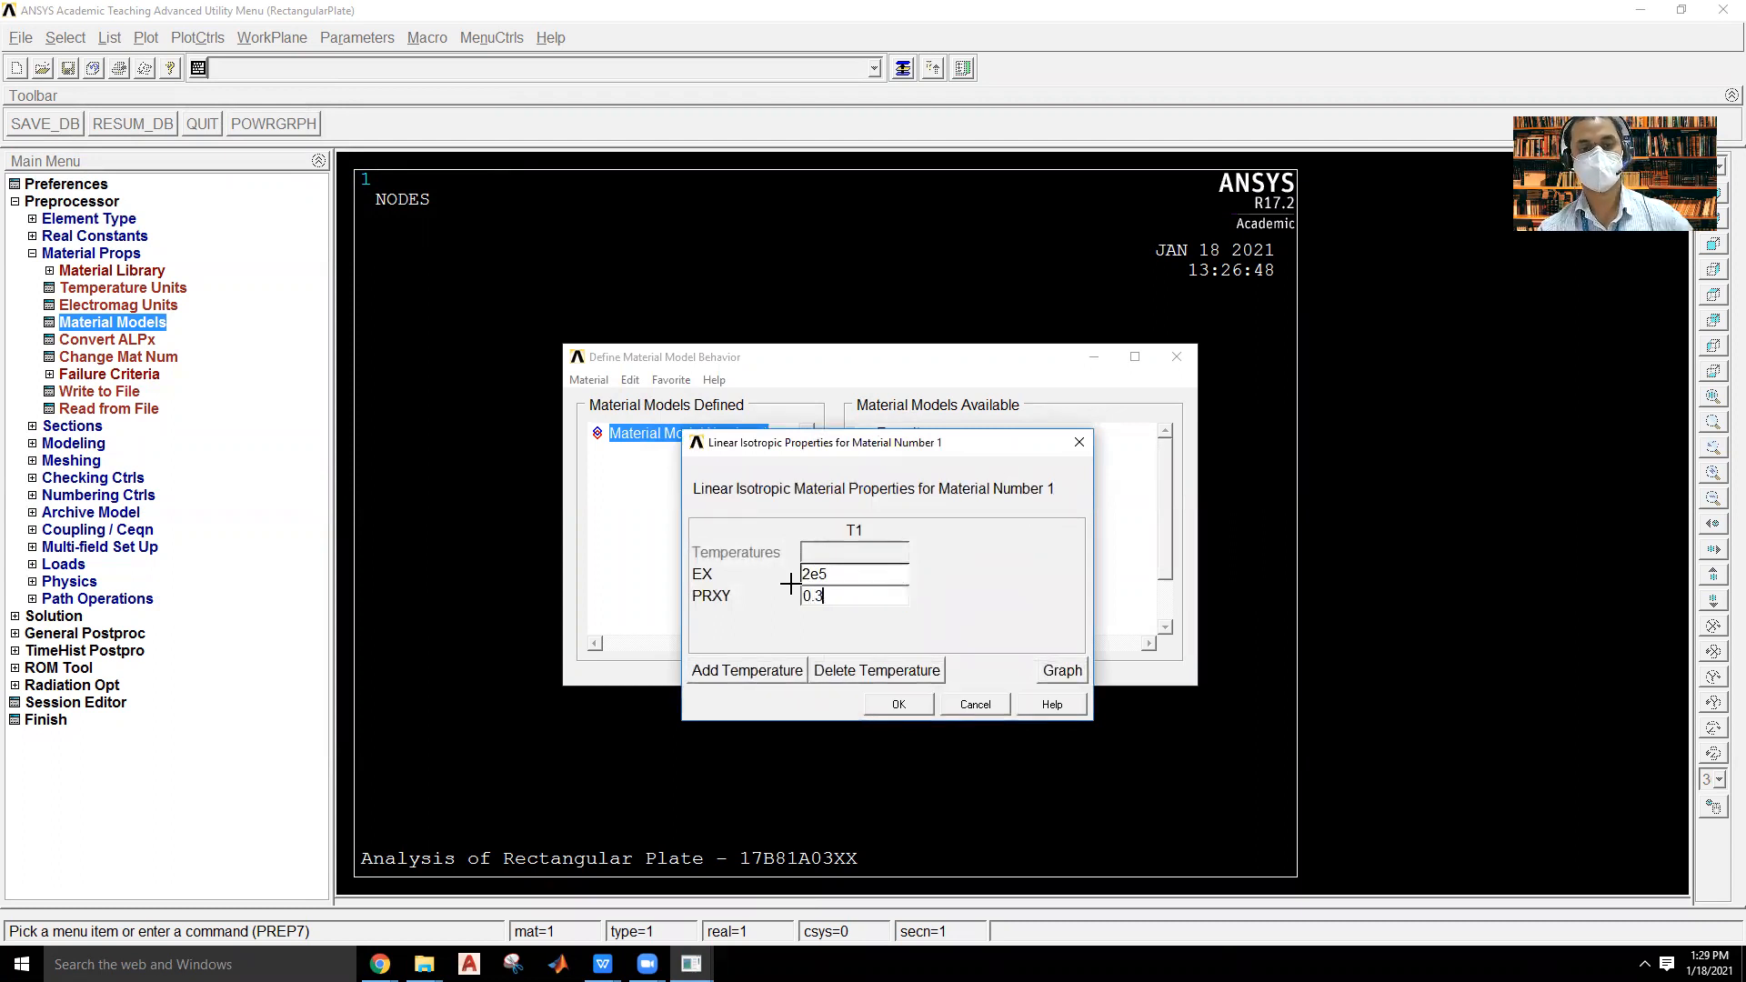
click(902, 706)
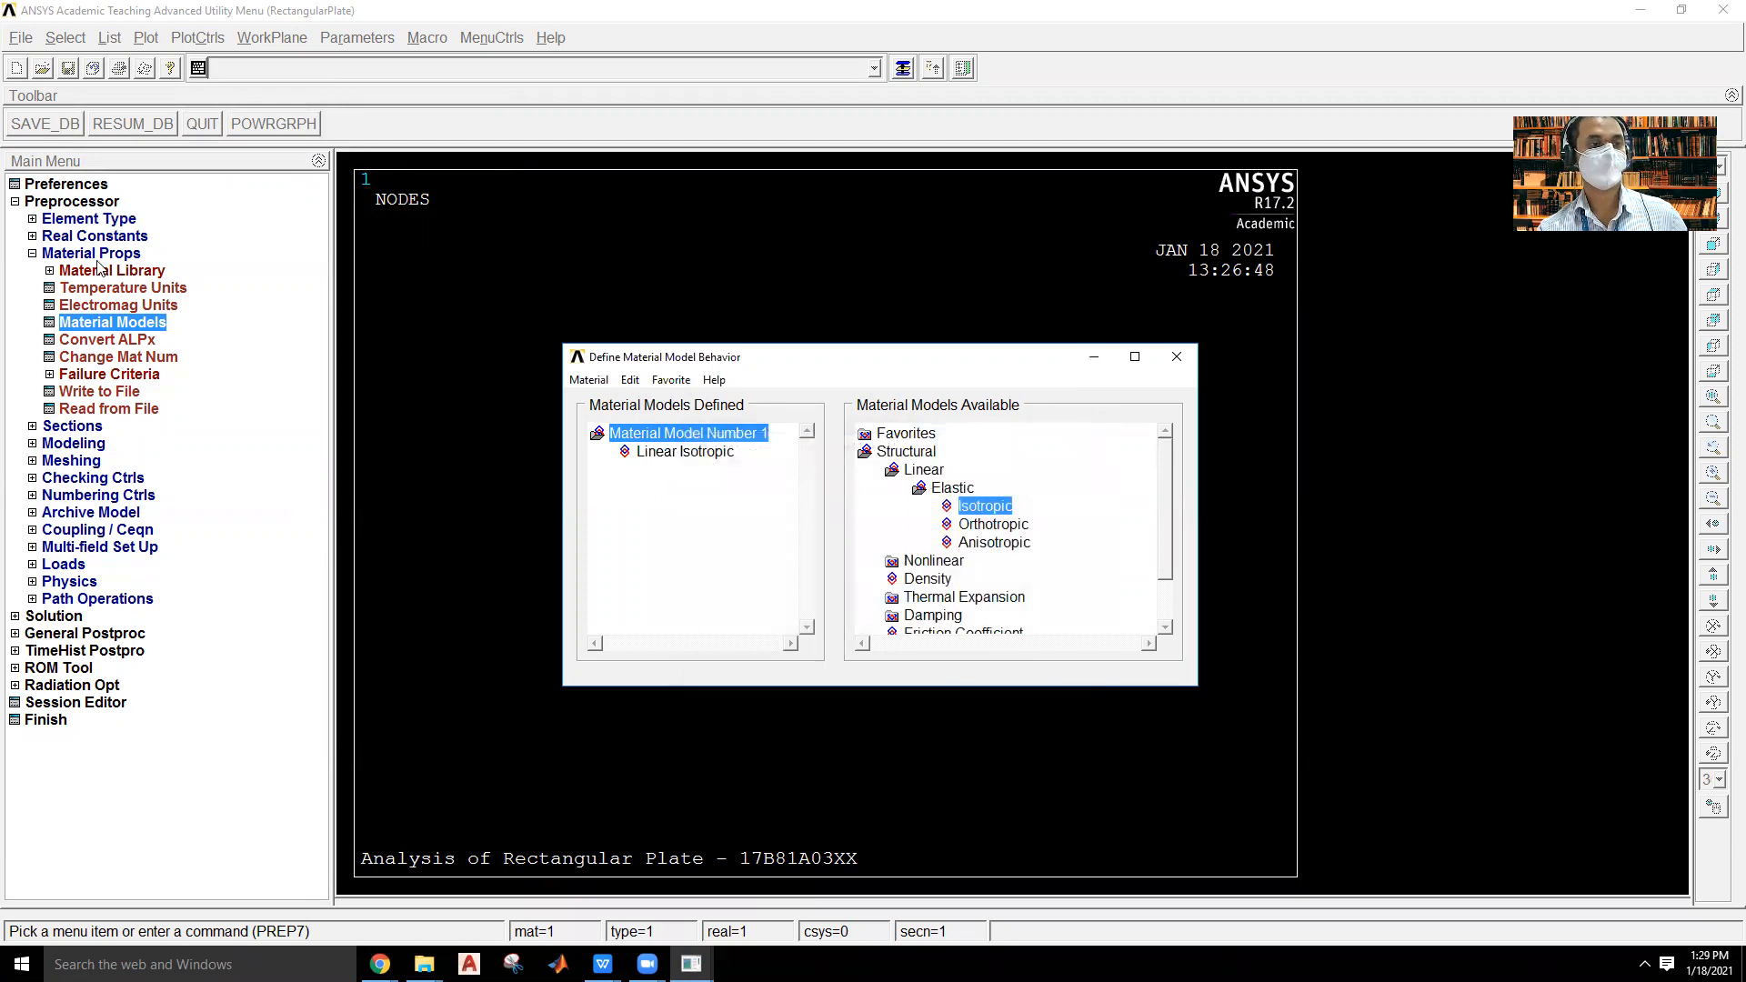
click(1177, 357)
click(100, 255)
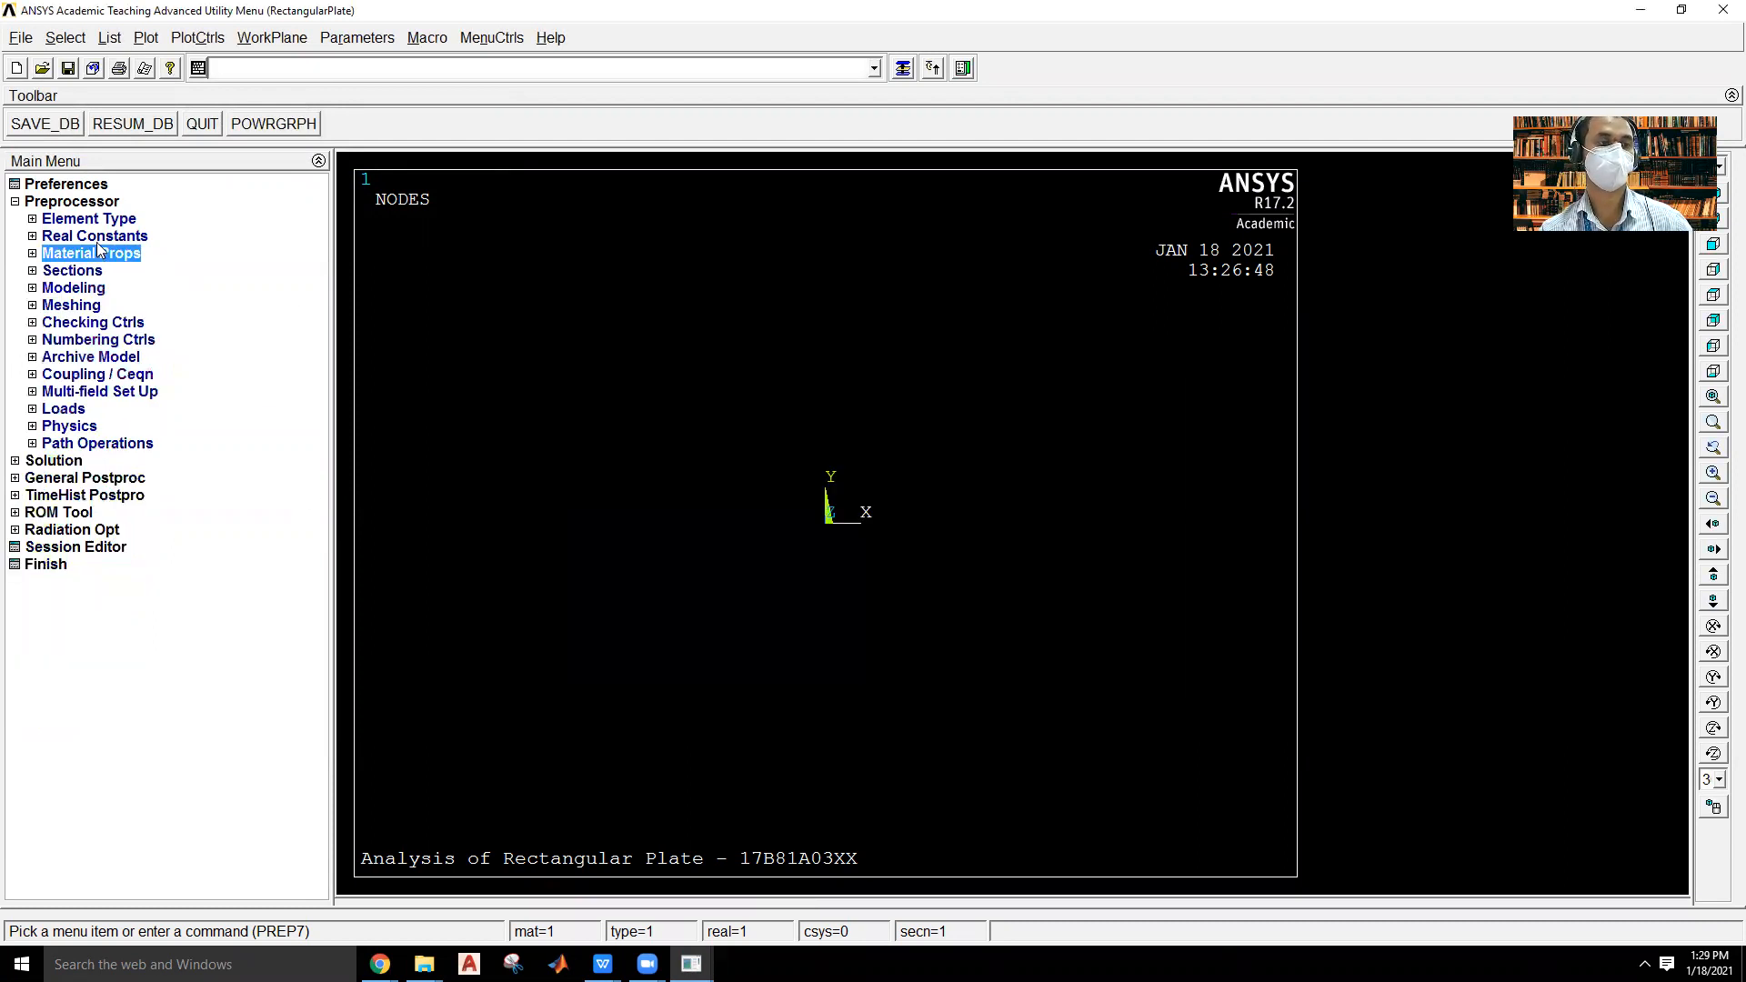
Create keypoint 1 in the active coordinate system at X 0, Y 0.
click(83, 289)
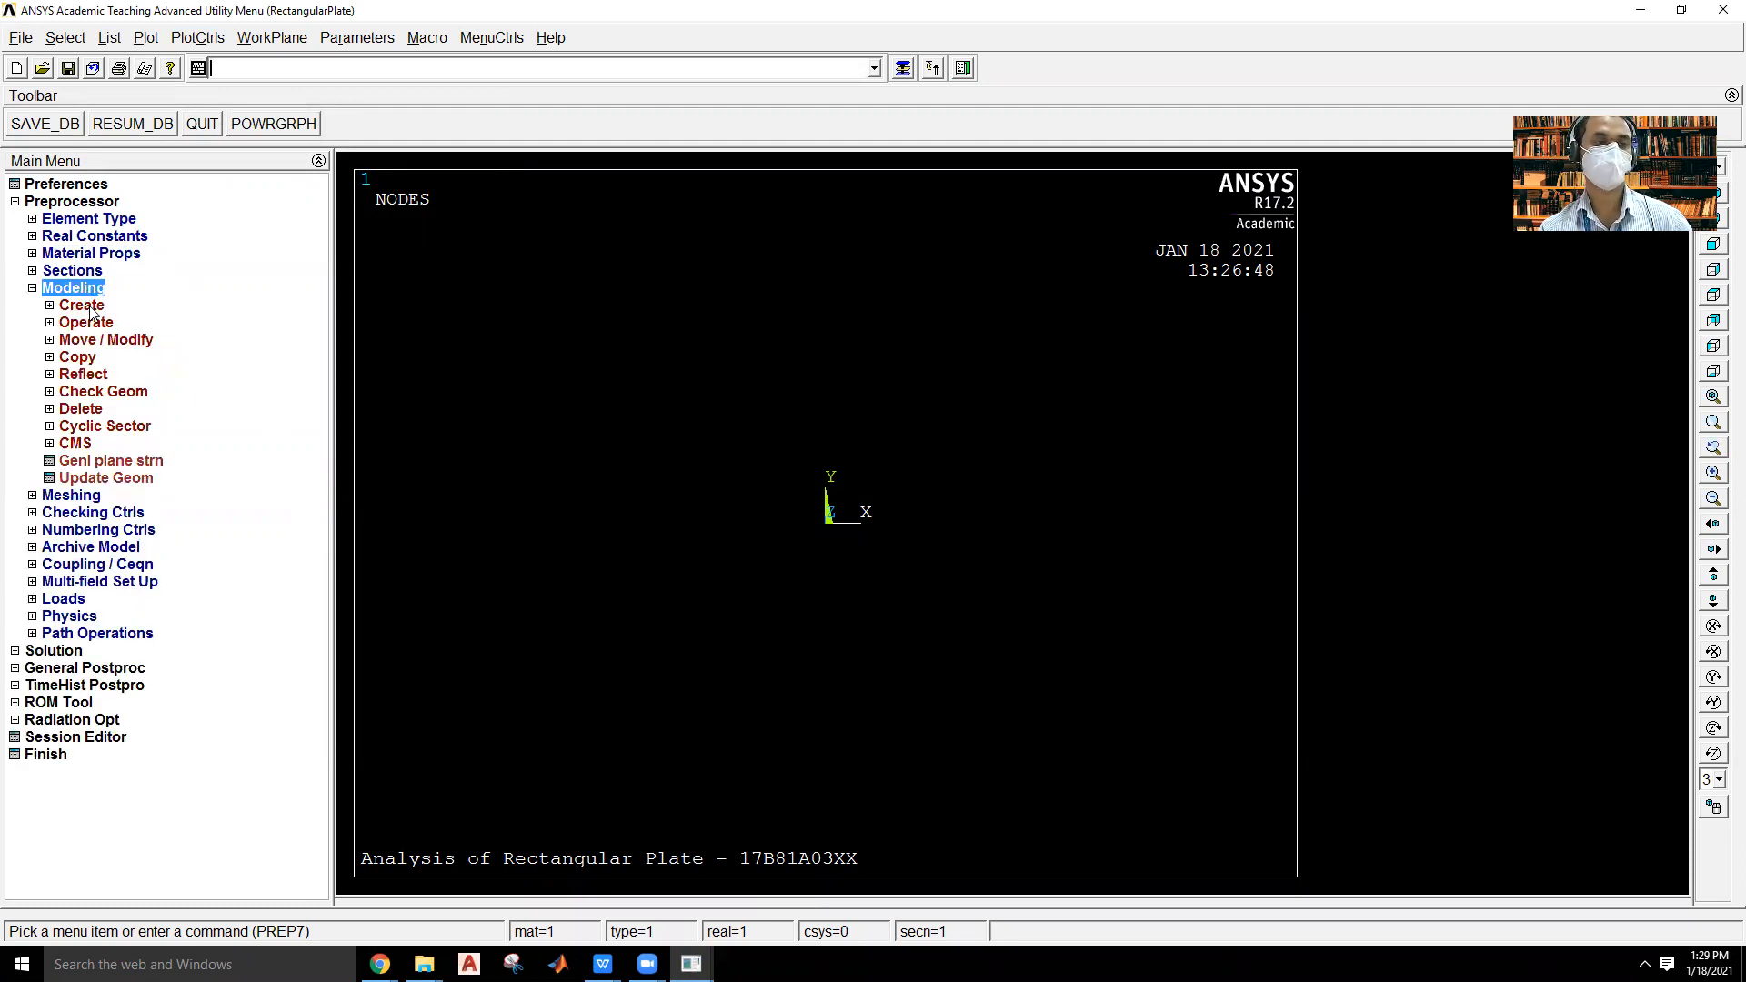
click(89, 309)
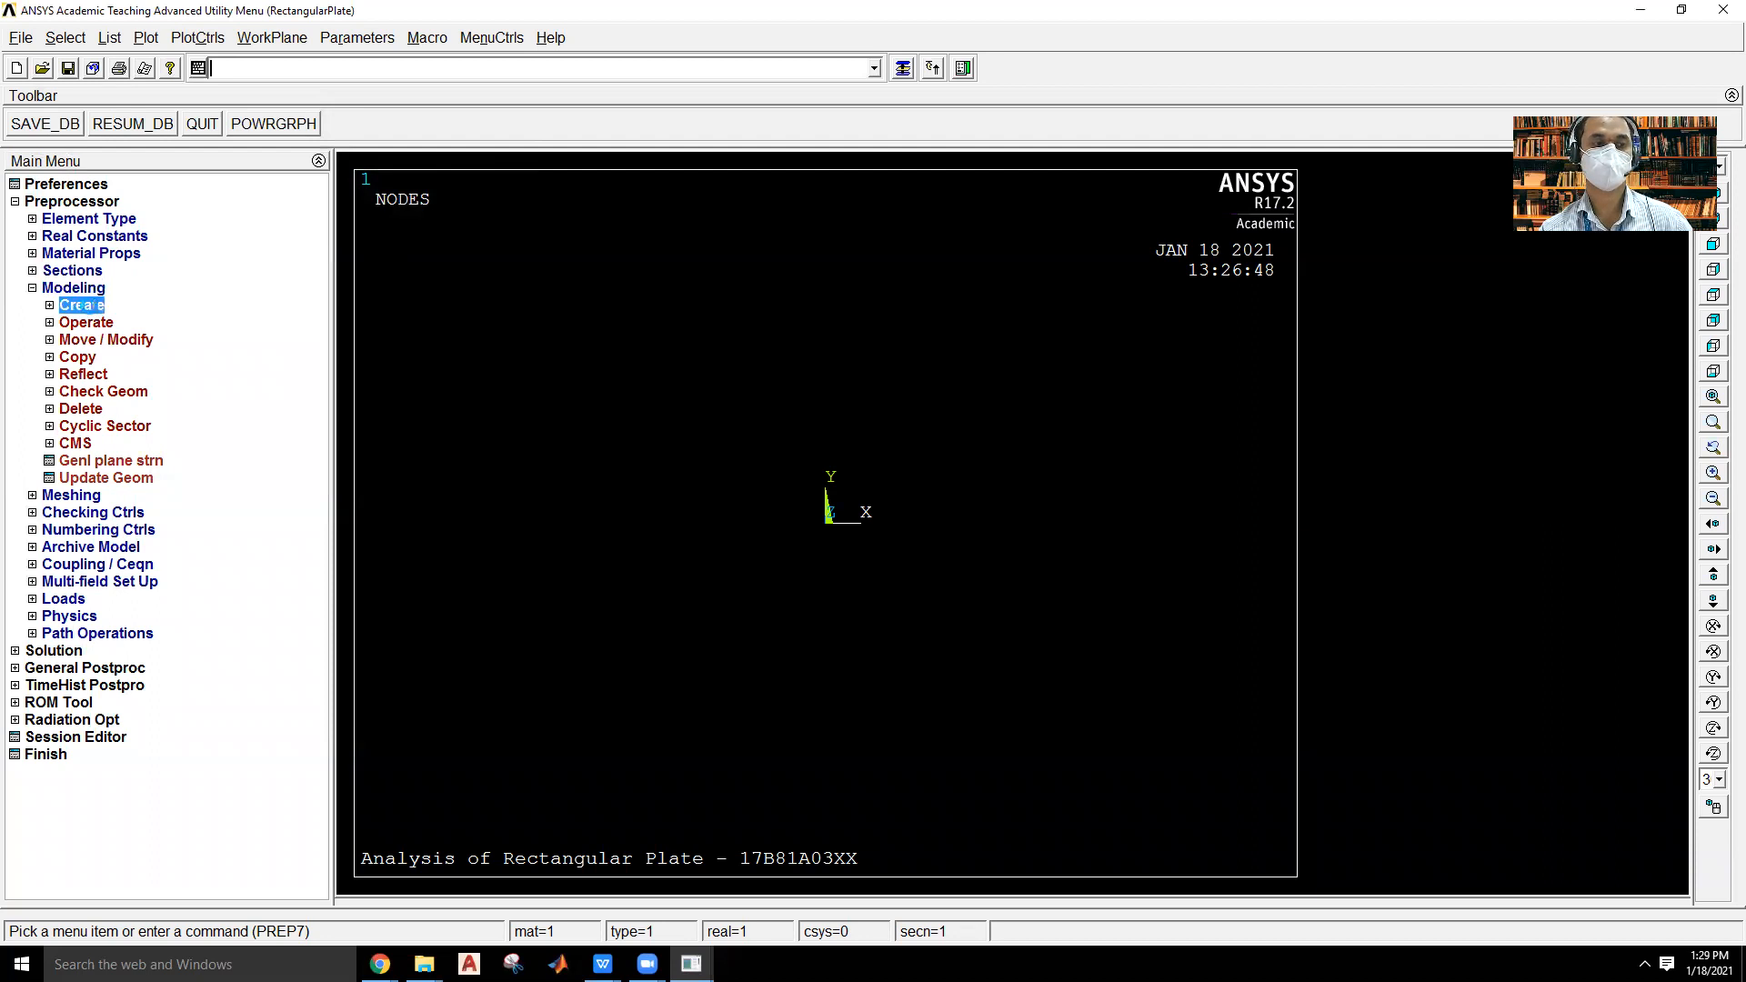
click(114, 325)
click(132, 359)
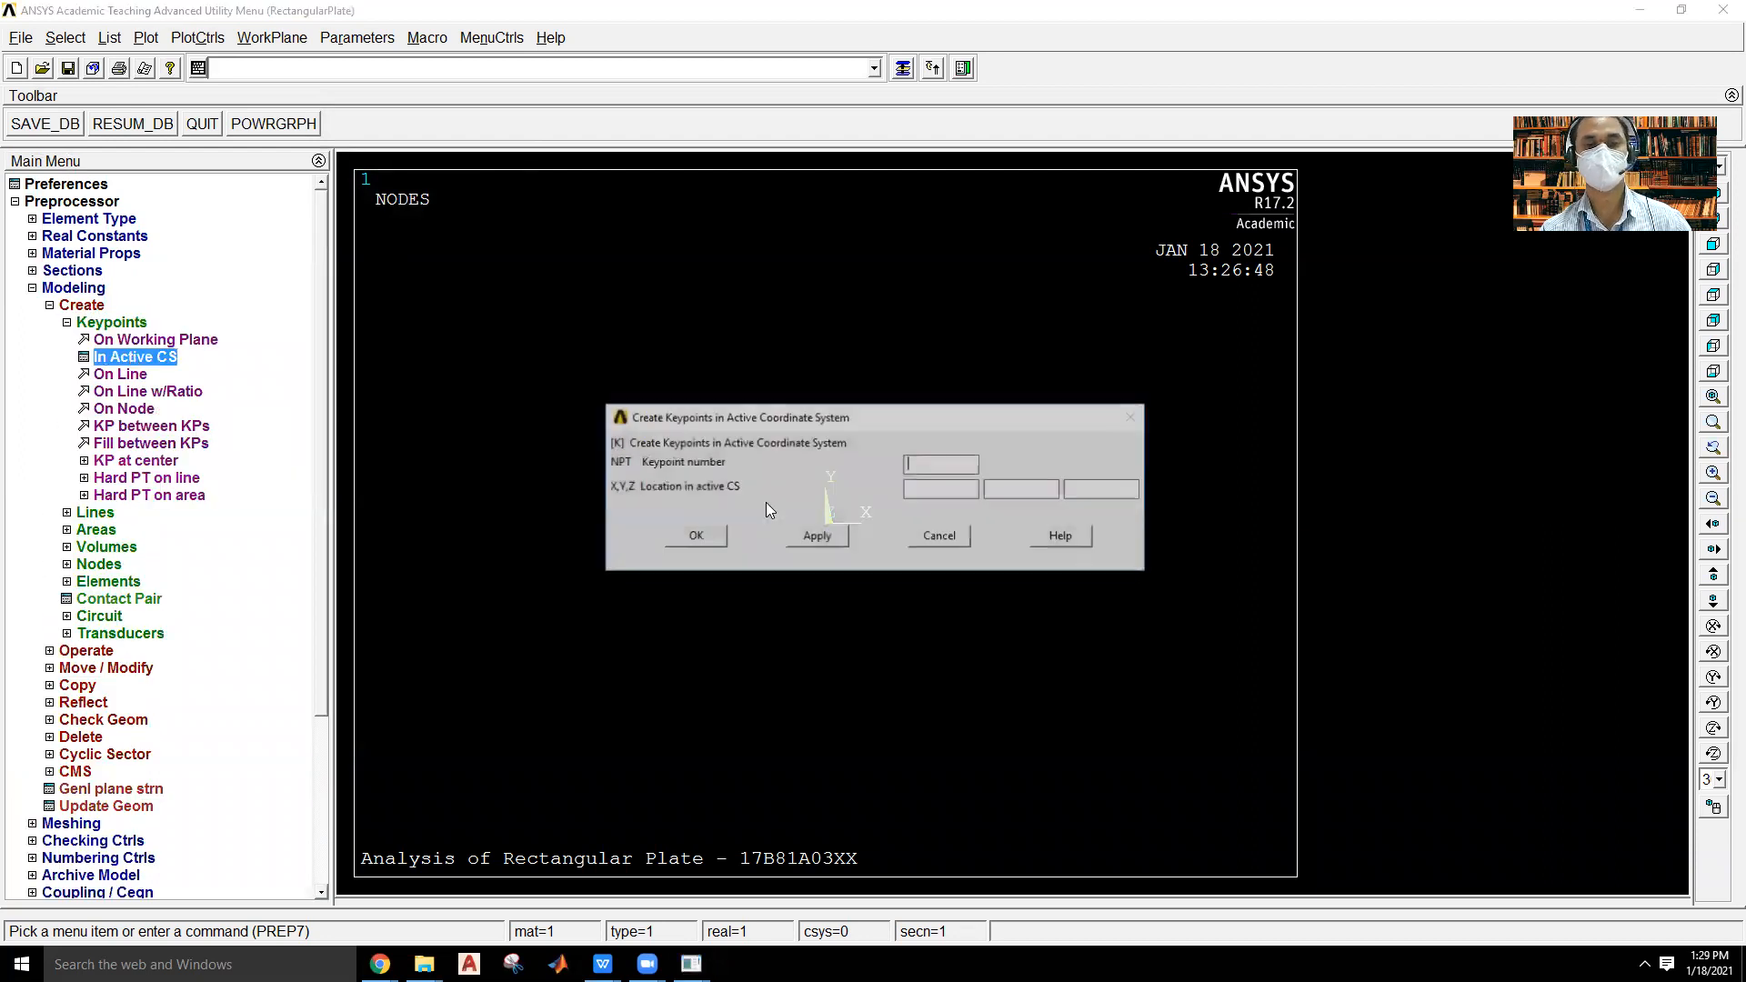
text(1)
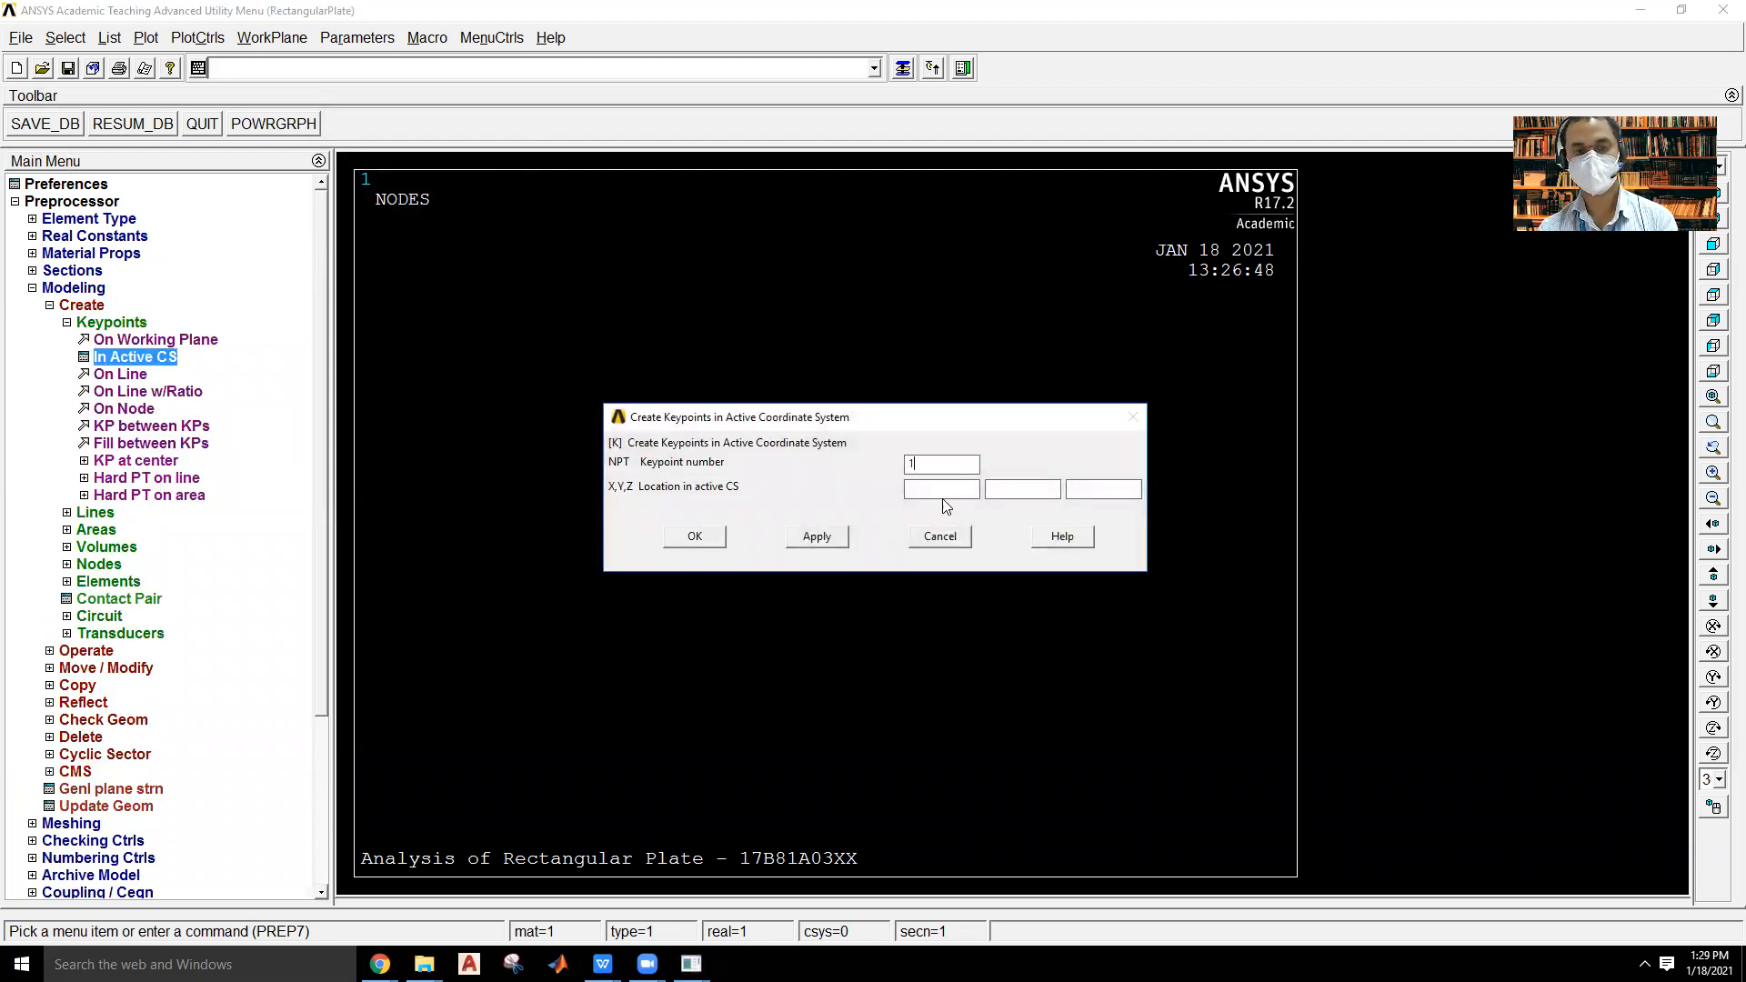
click(989, 488)
text(0)
click(816, 536)
Create keypoint 2 at X 75, Y 0 and keypoint 3 at X 75, Y 50.
text(2)
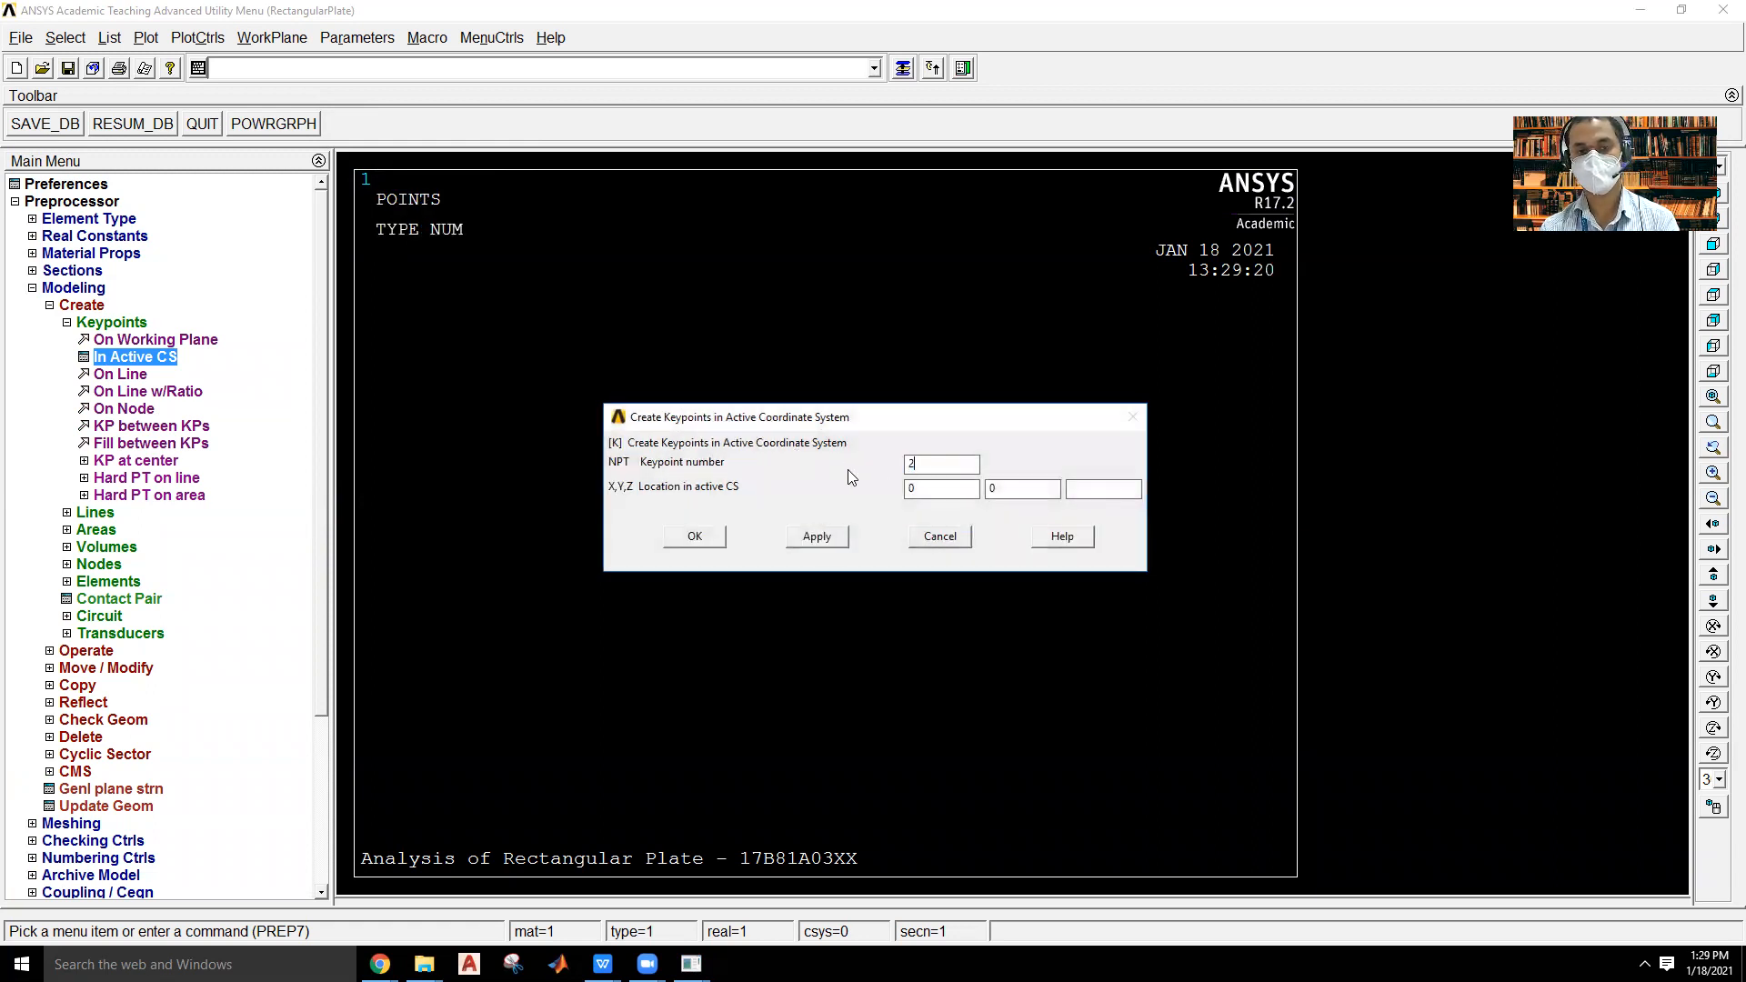
text(575)
click(817, 537)
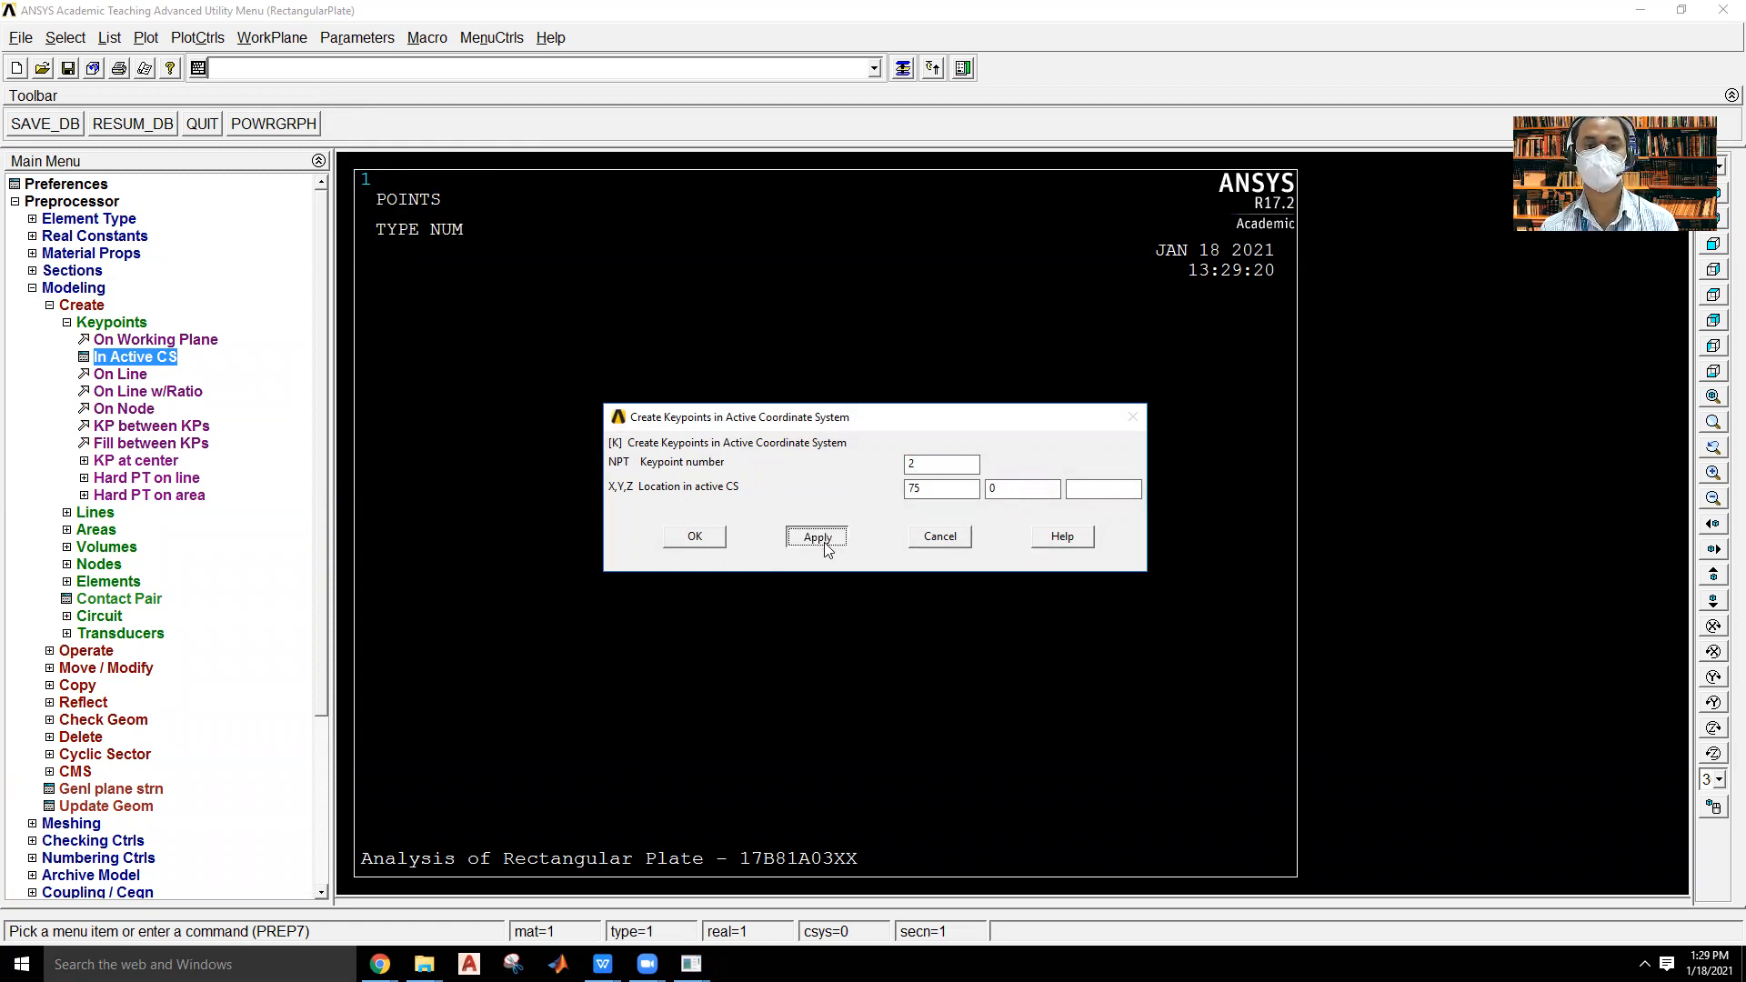
drag(1007, 488, 938, 482)
click(992, 489)
text(50)
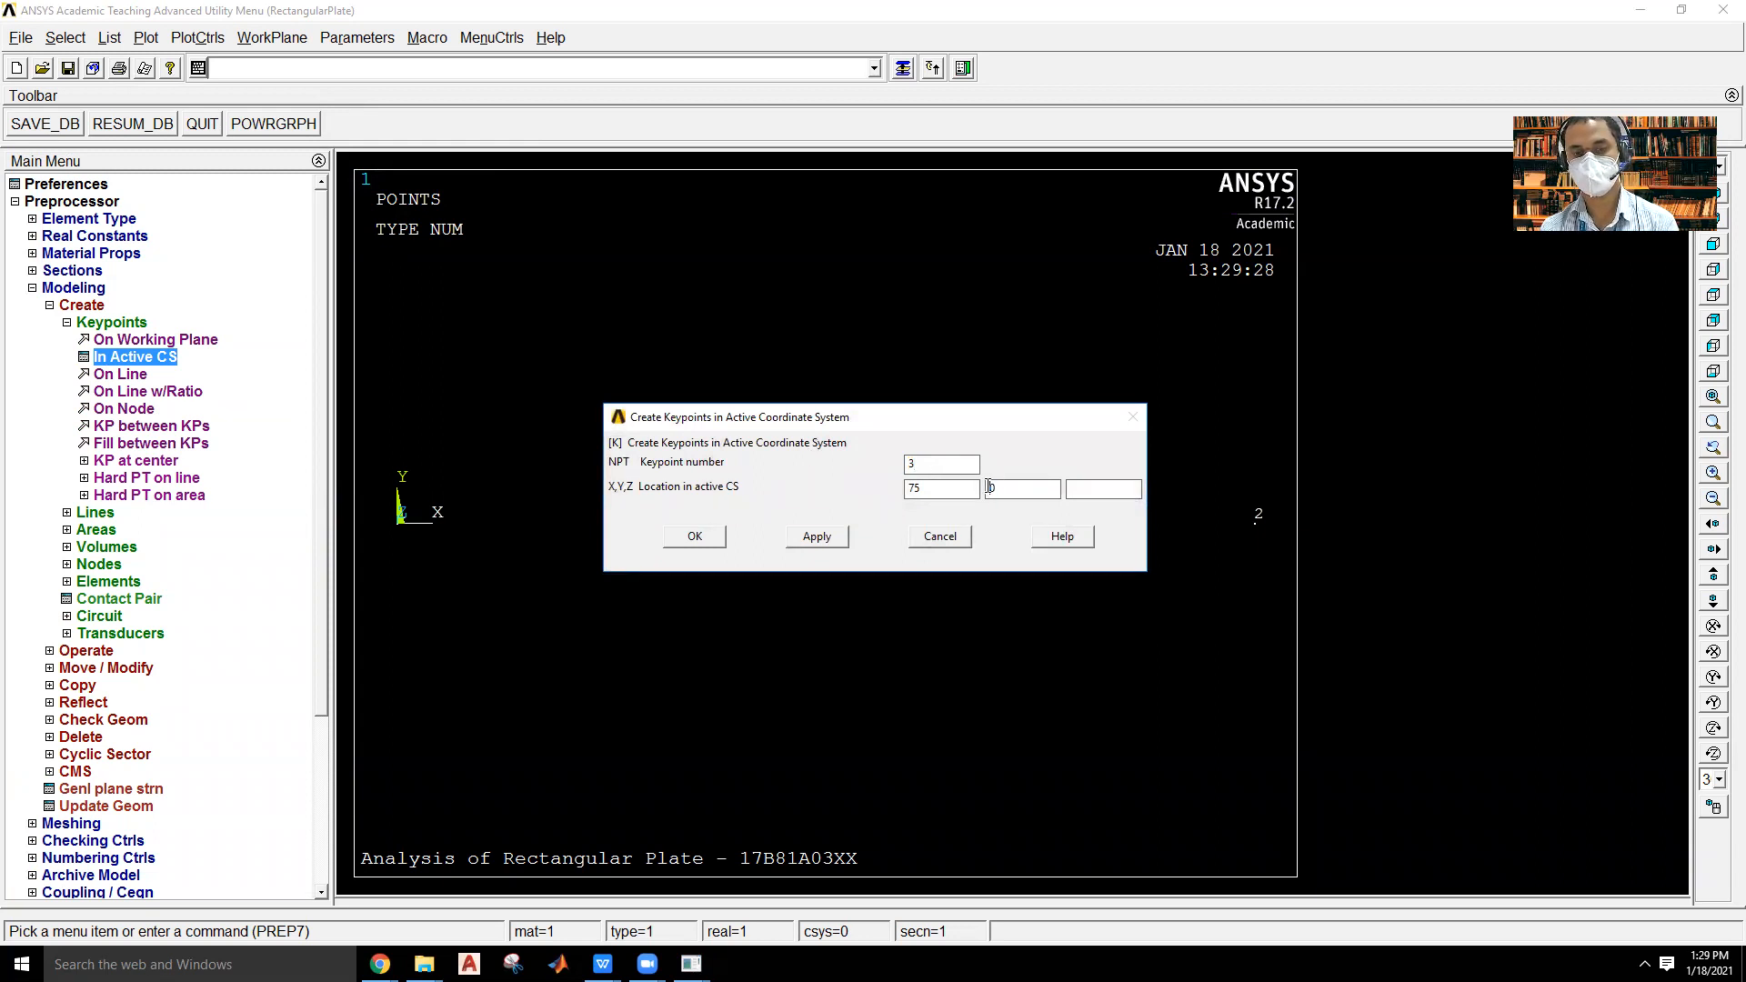
click(836, 535)
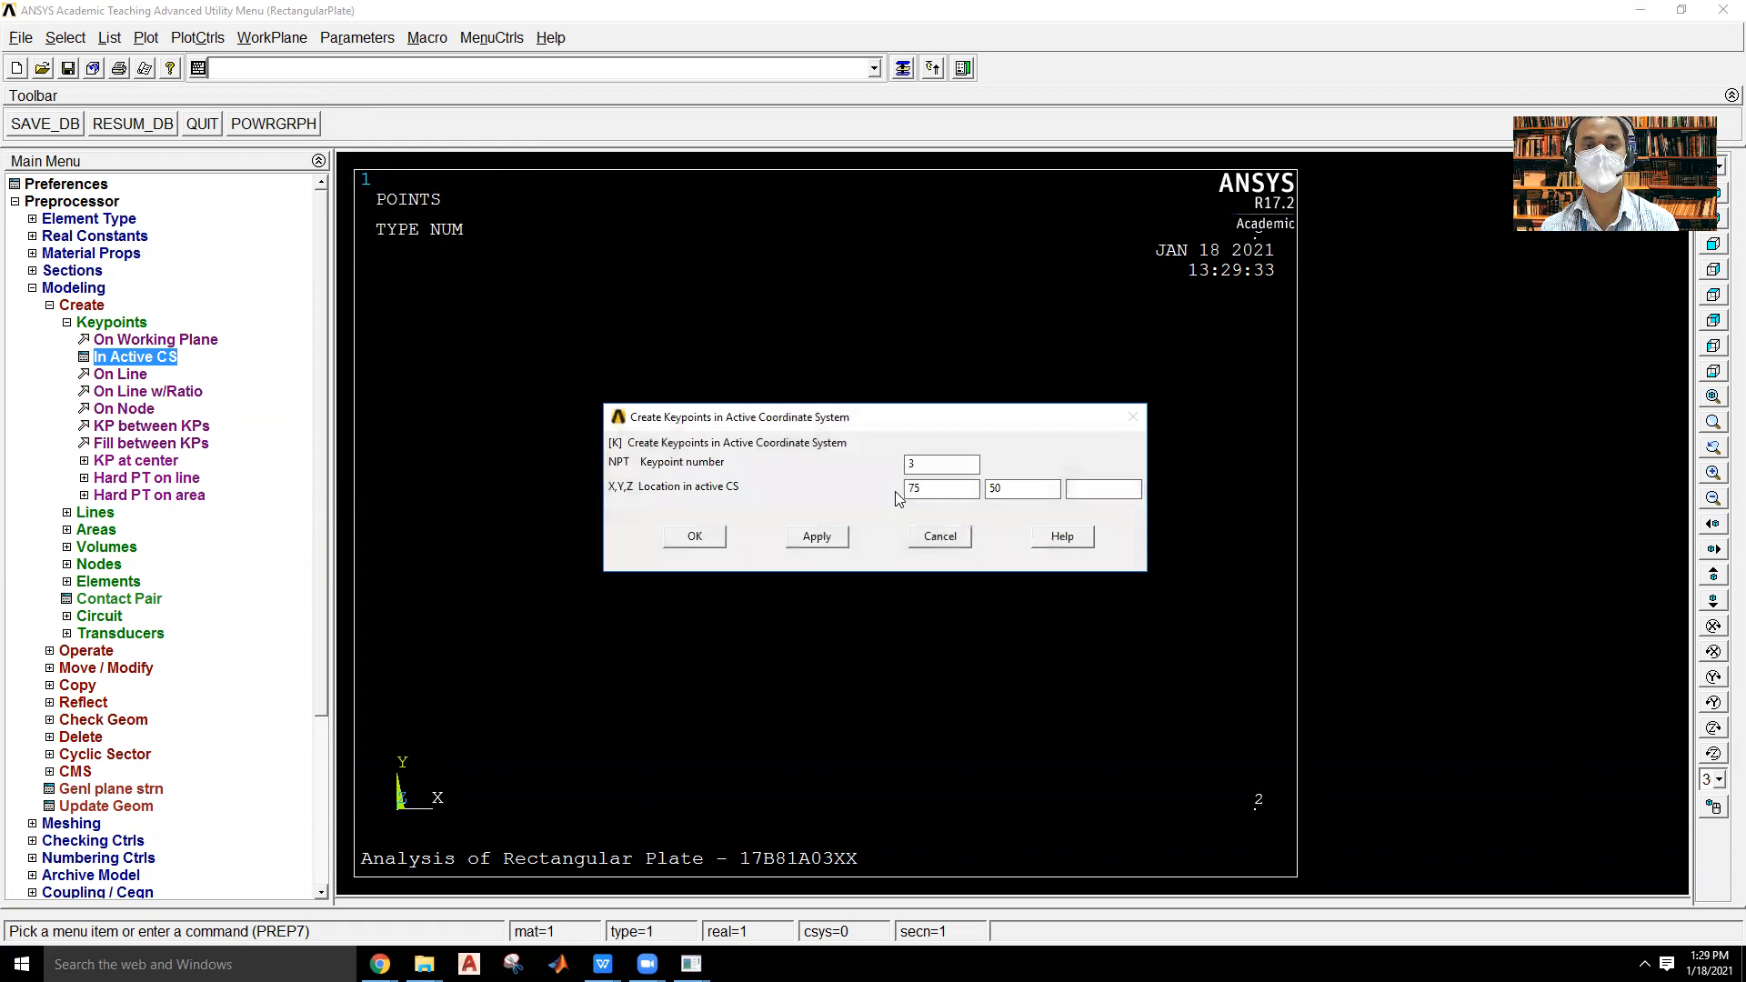
Create keypoint 4 at X 0, Y 50 and finish the keypoint creation.
key(BackSpace)
text(4)
key(Tab)
text(0)
click(724, 544)
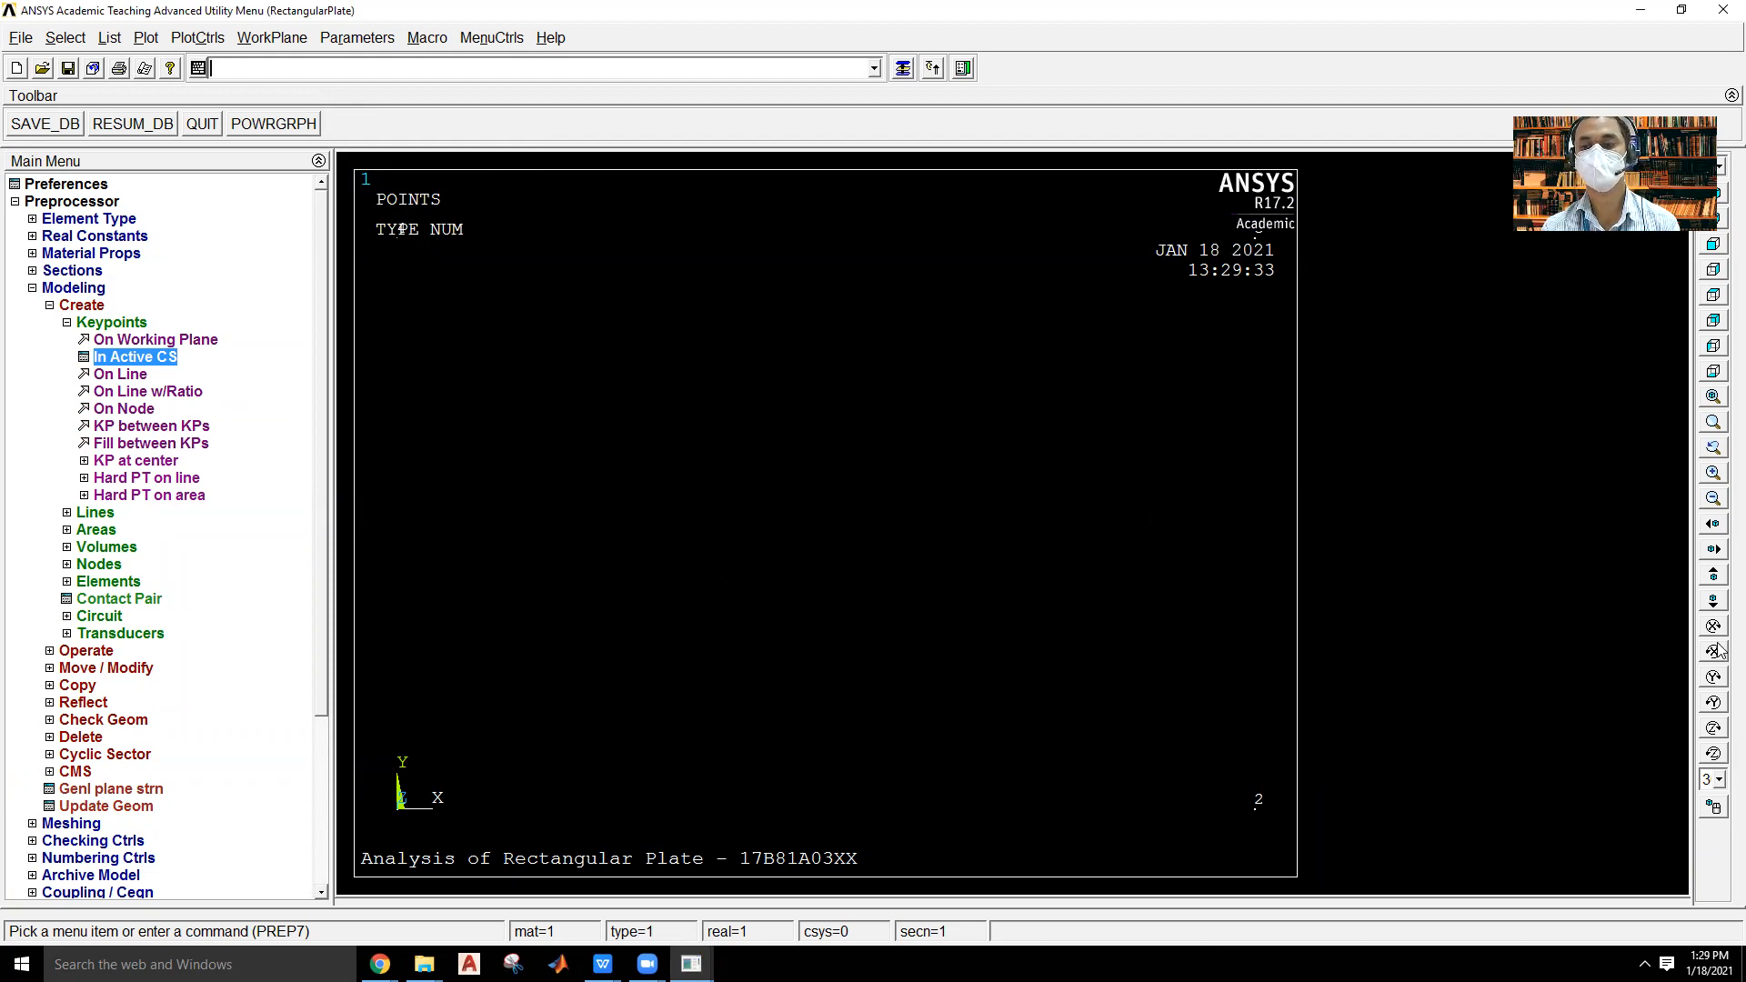
click(1712, 501)
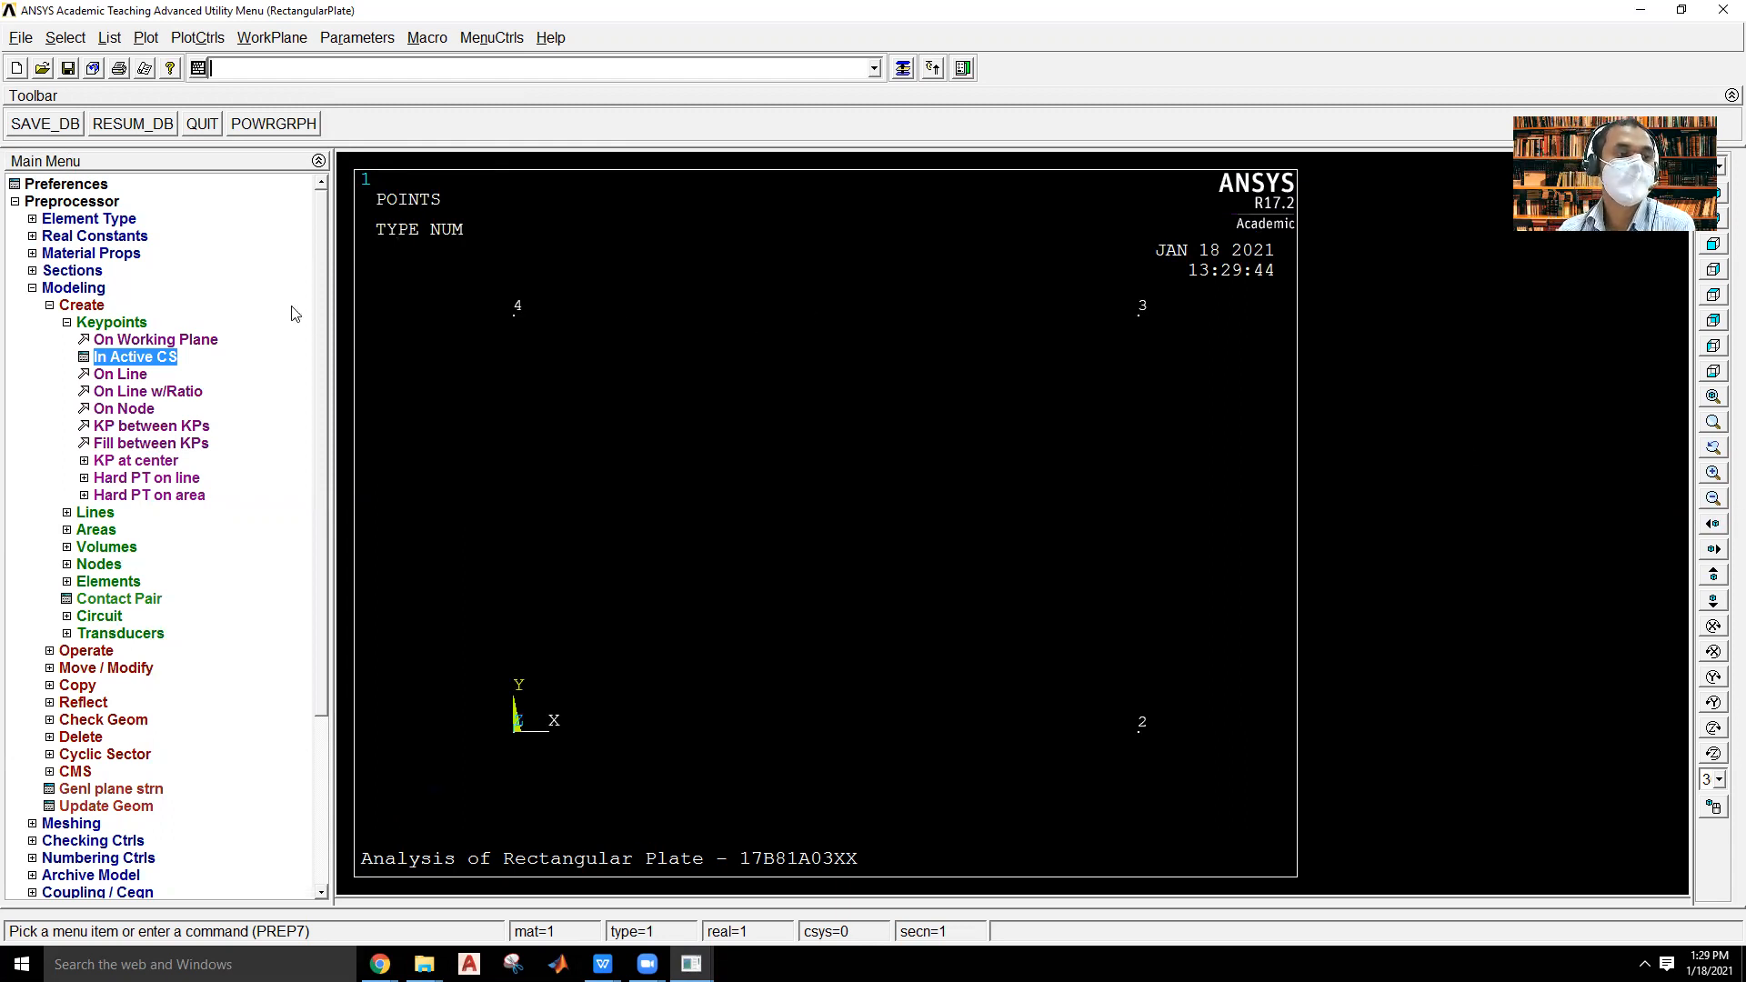
Create four straight lines joining keypoints 1-2, 2-3, 3-4 and 4-1 into a closed rectangle.
click(134, 326)
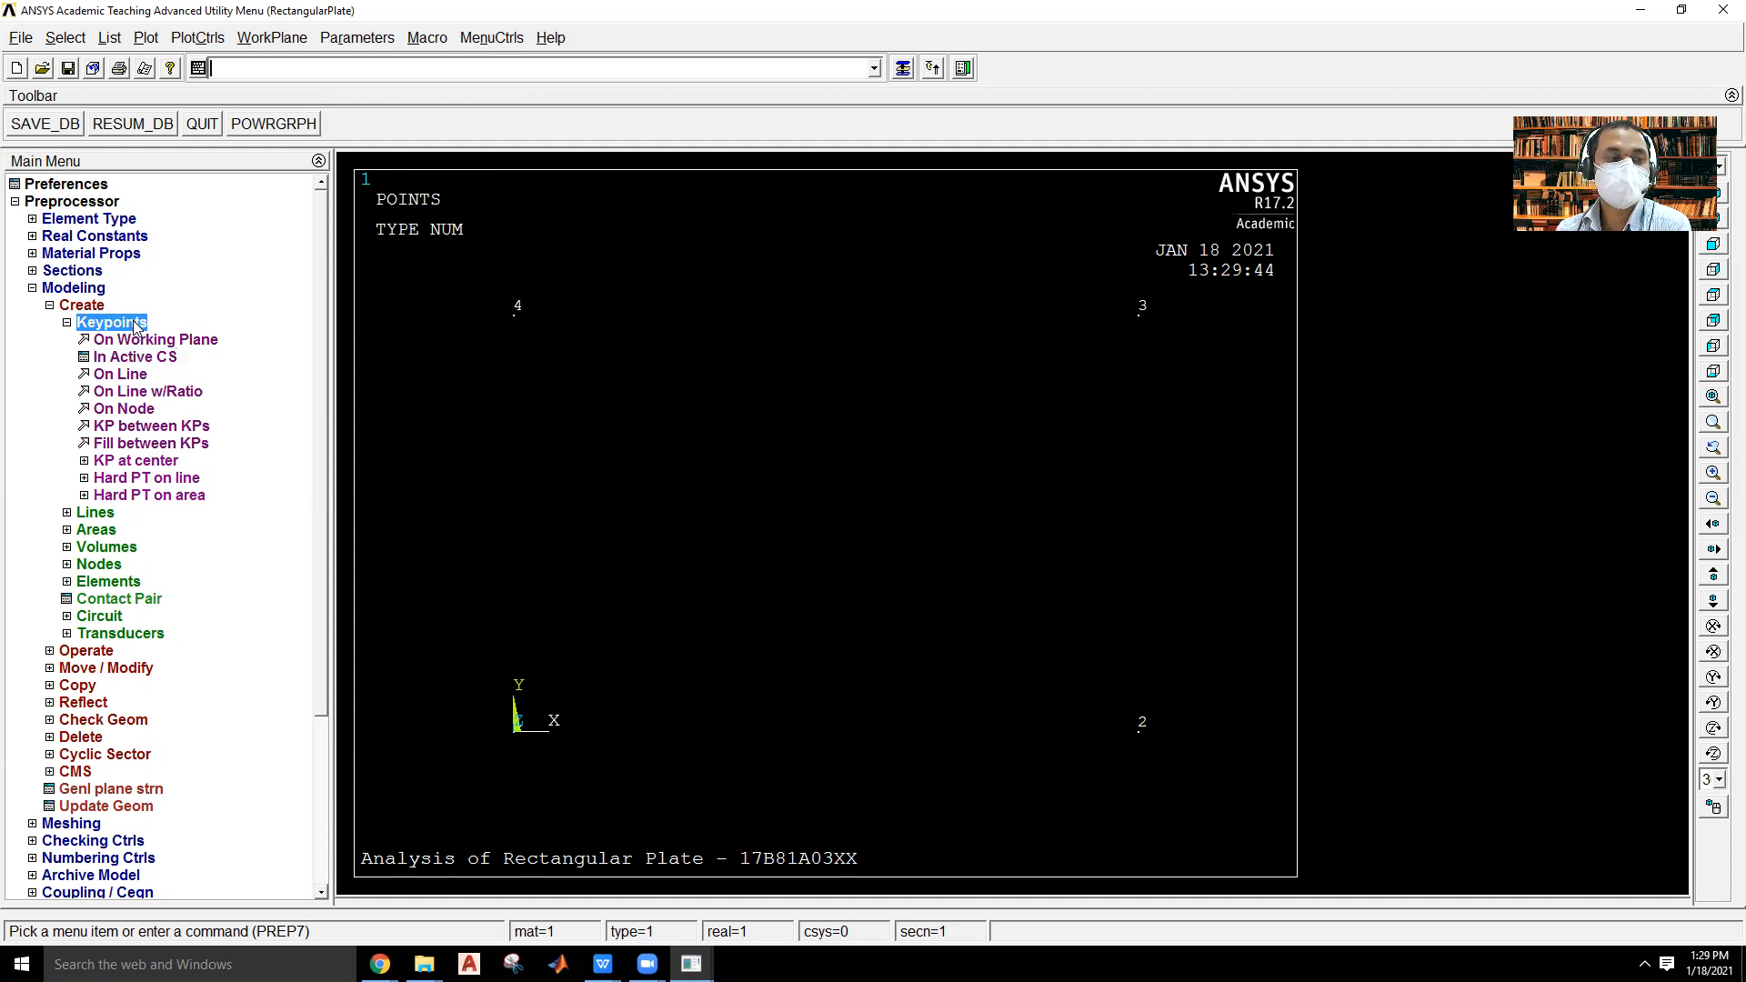
click(97, 342)
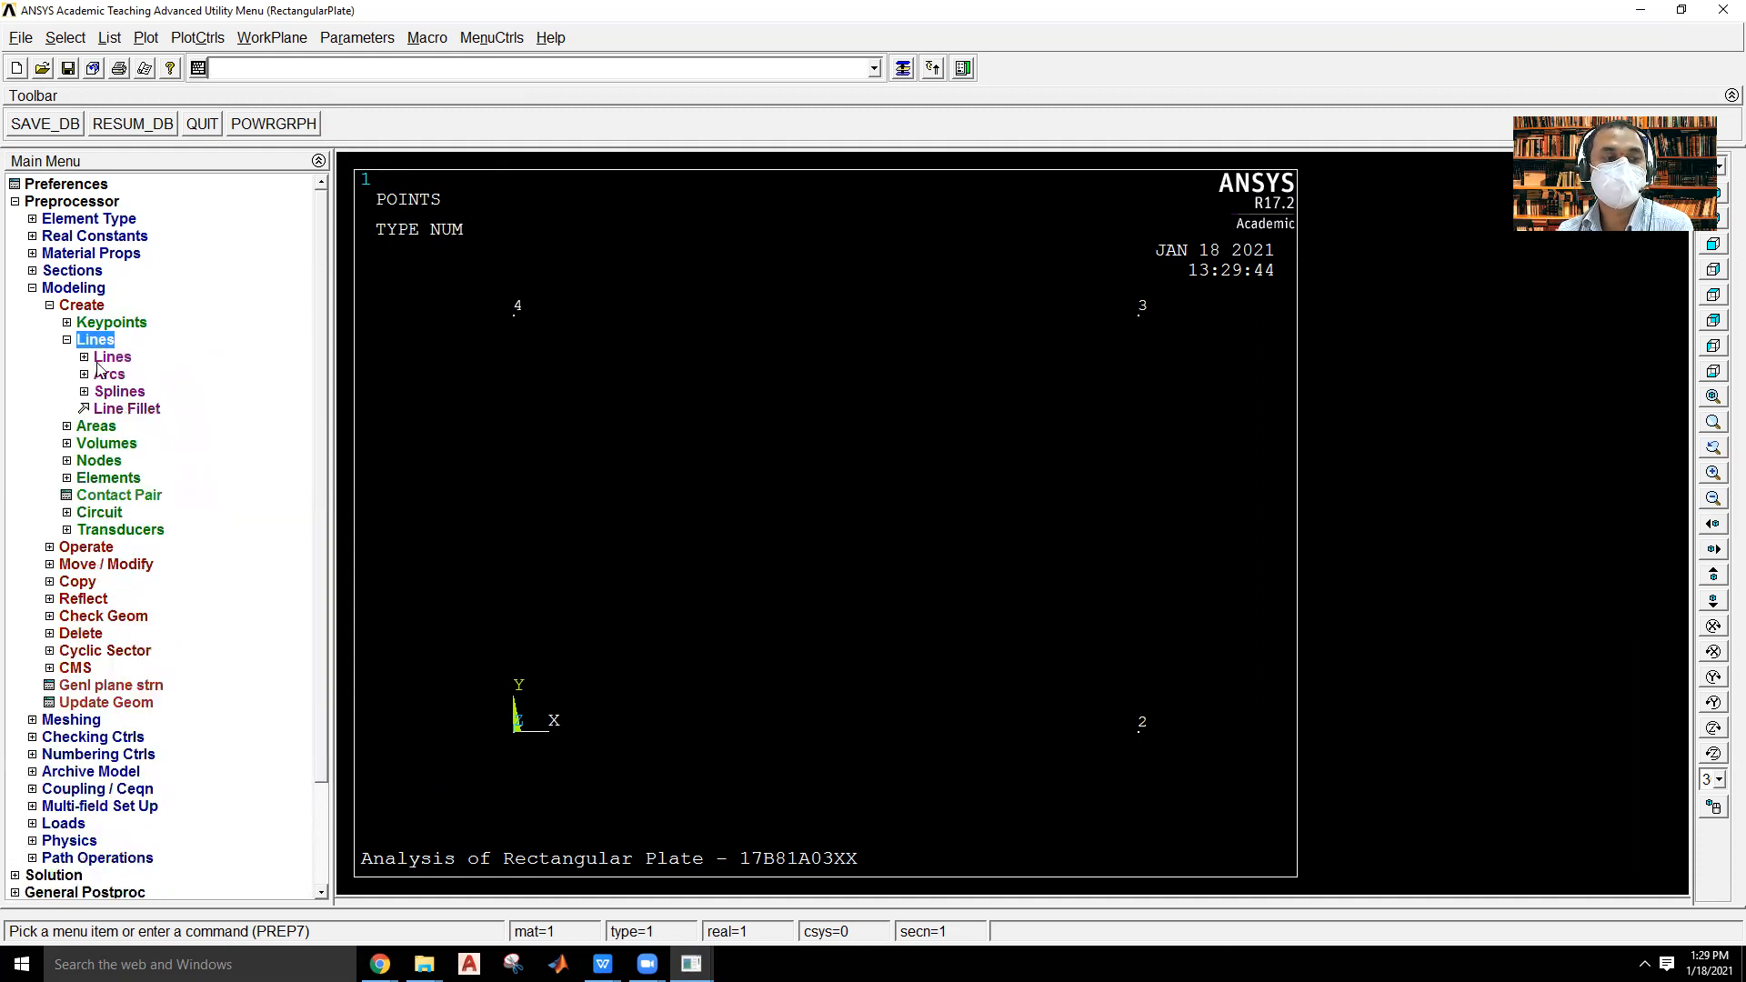
click(102, 357)
click(133, 373)
click(517, 764)
click(1141, 773)
click(1147, 759)
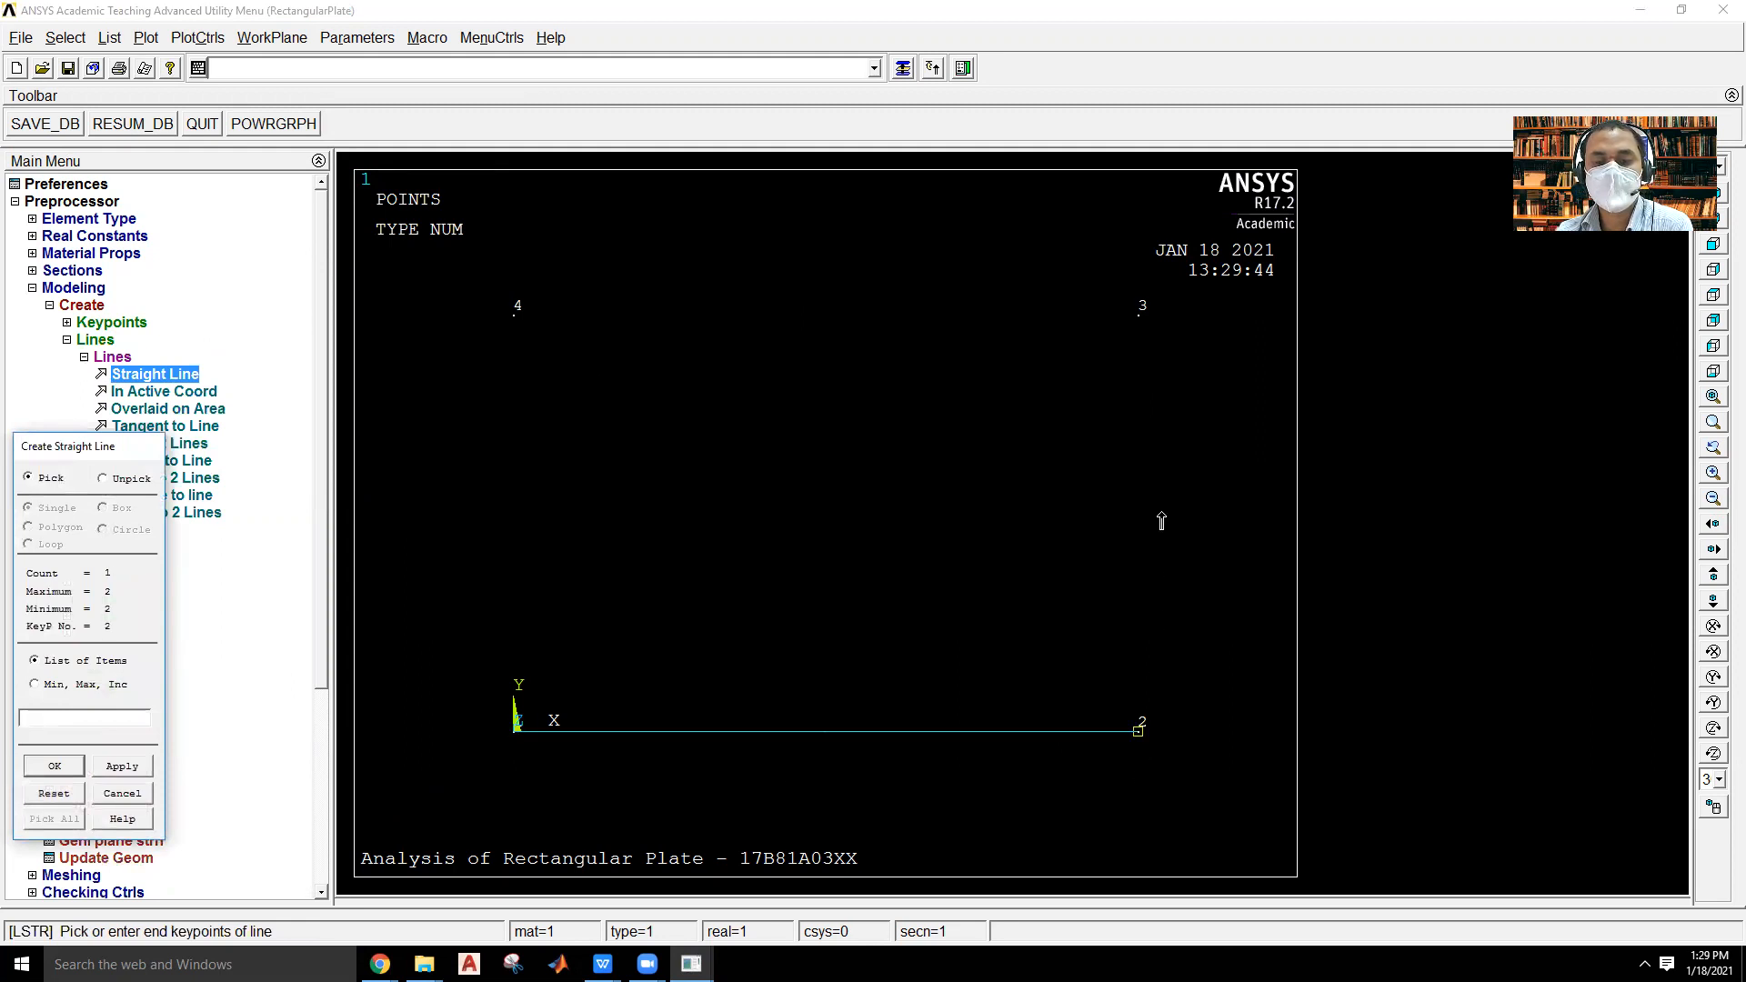
click(1167, 366)
click(515, 316)
click(515, 316)
click(514, 727)
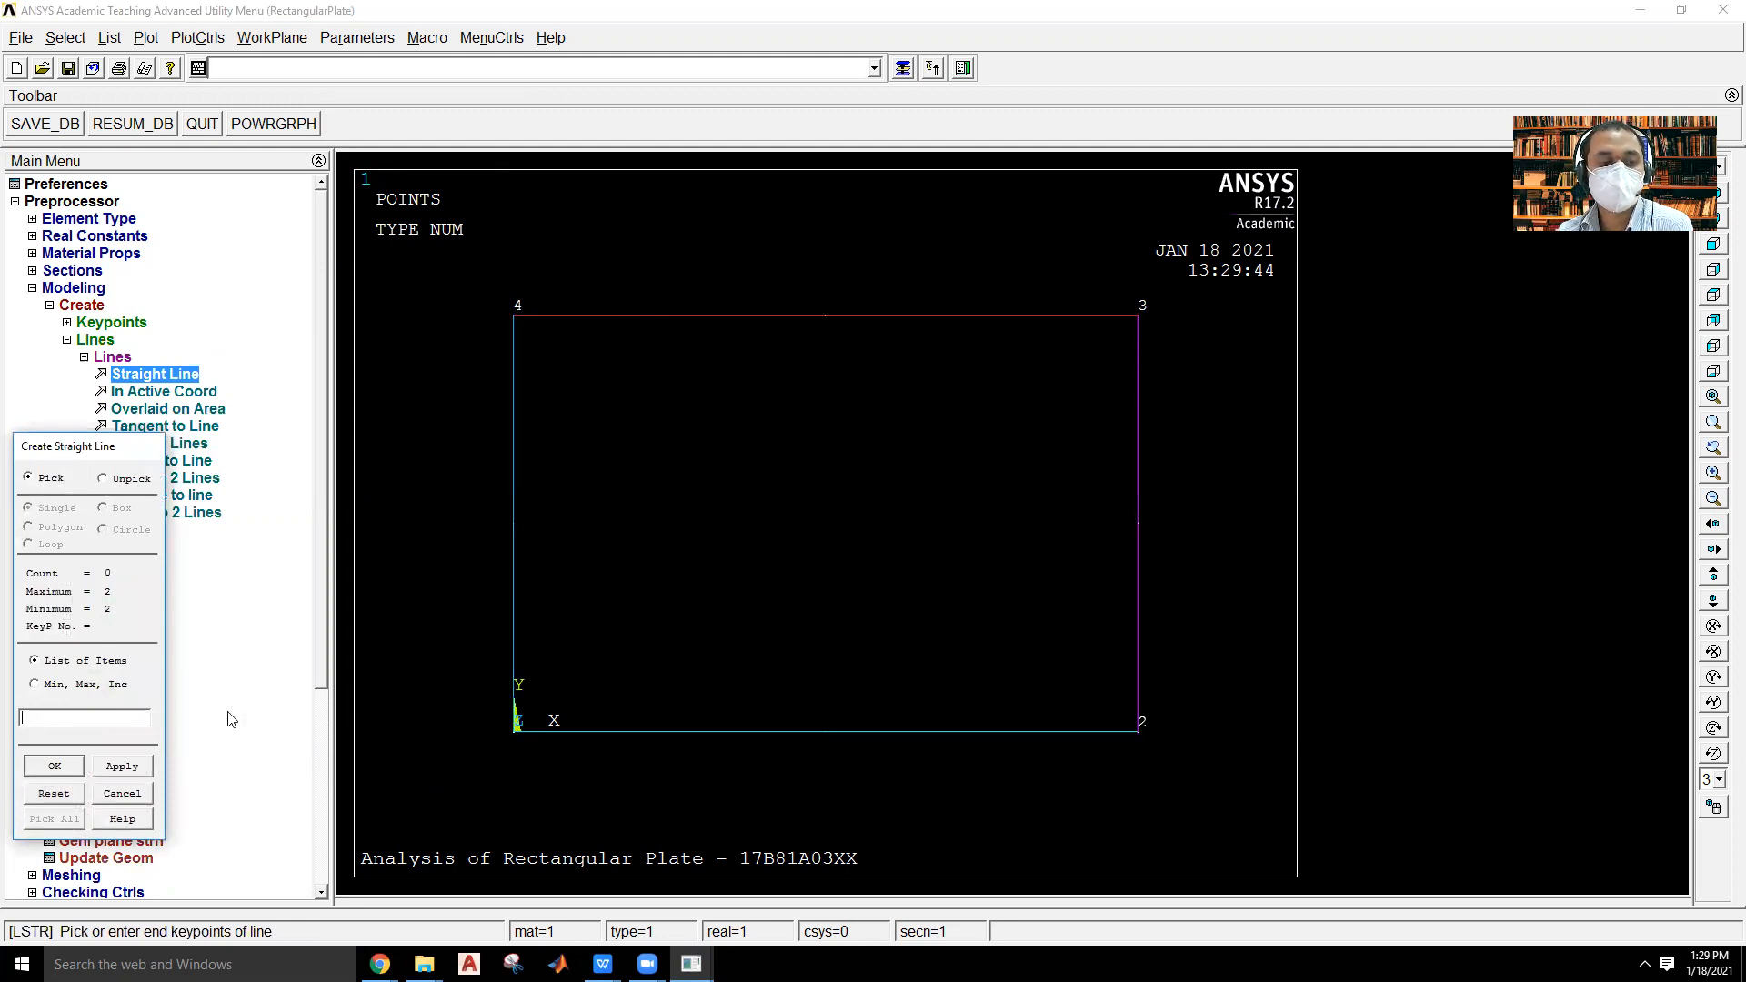
click(55, 766)
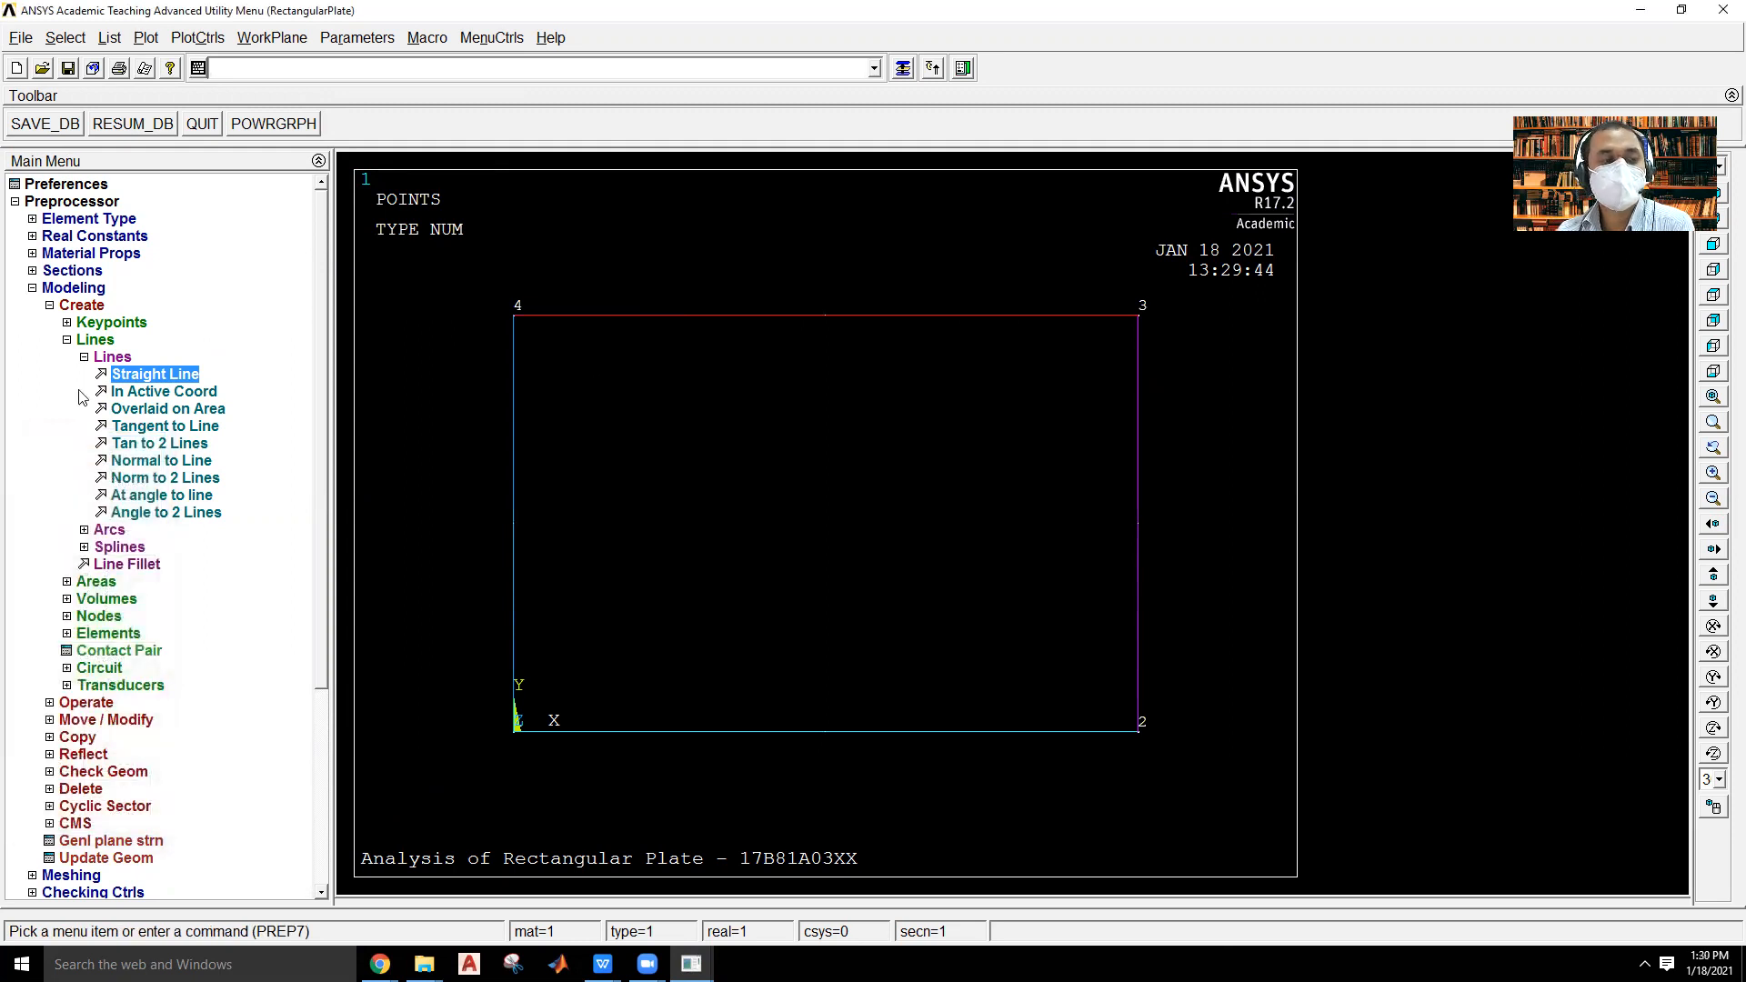
Create an arbitrary area by lines from the four edges of the rectangle.
click(100, 343)
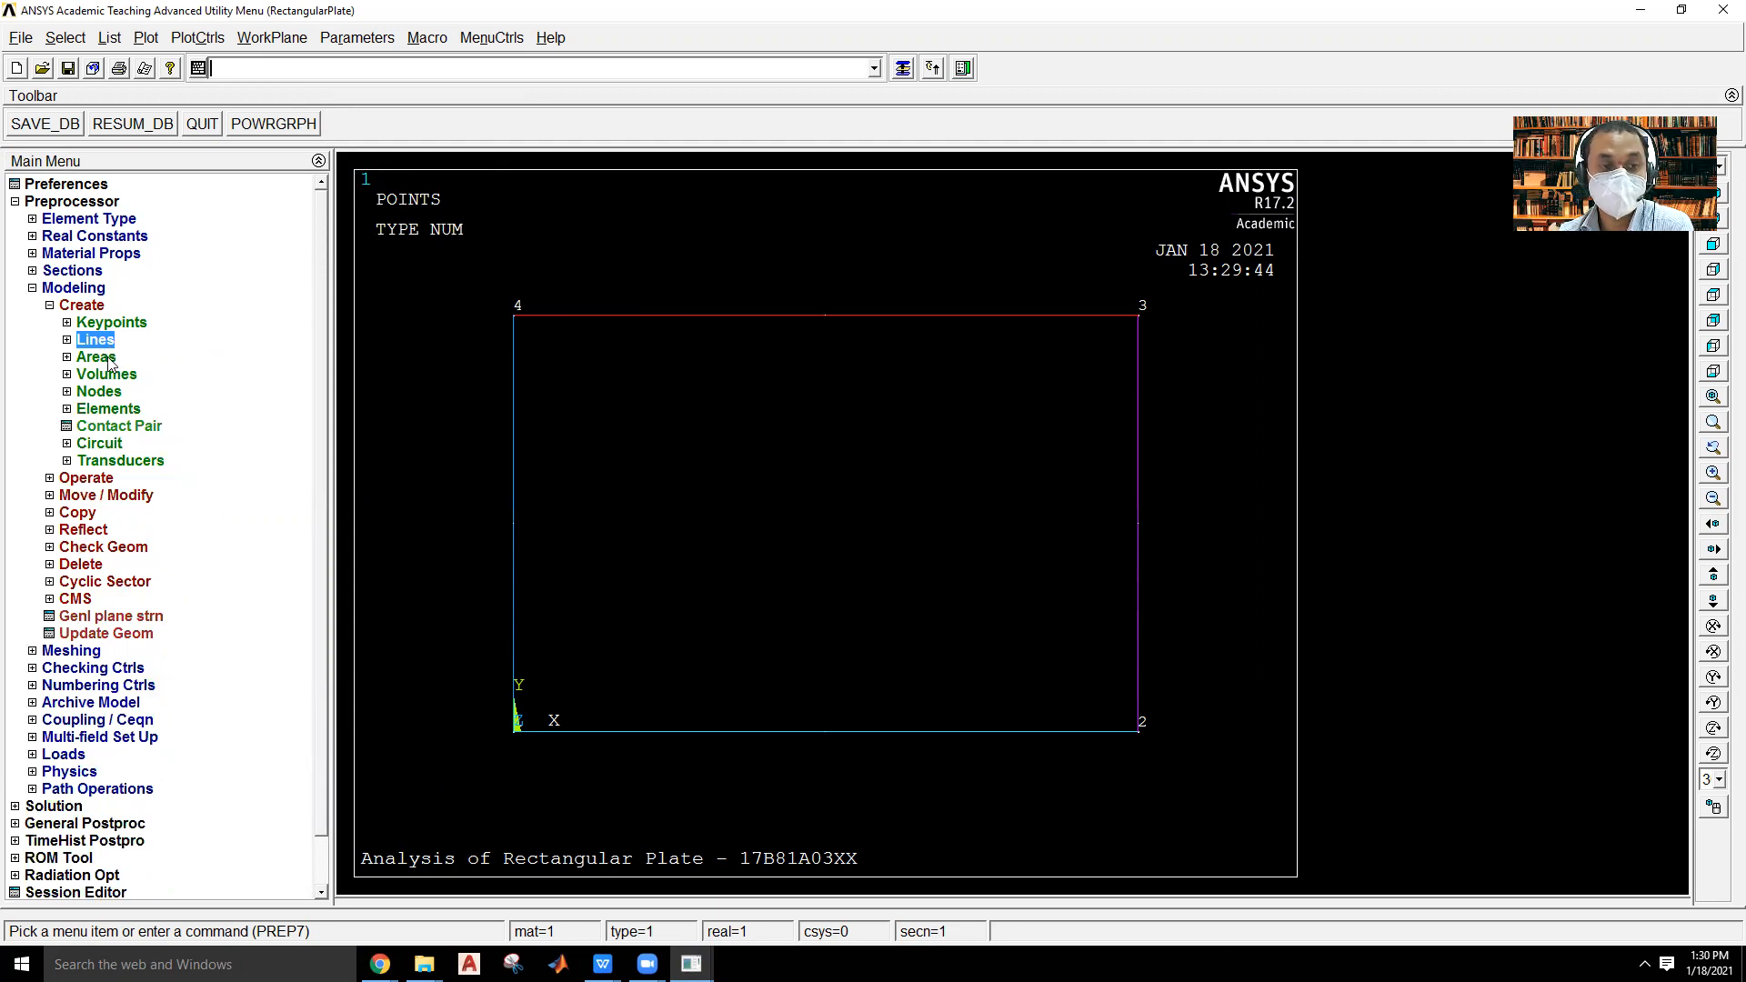
click(108, 361)
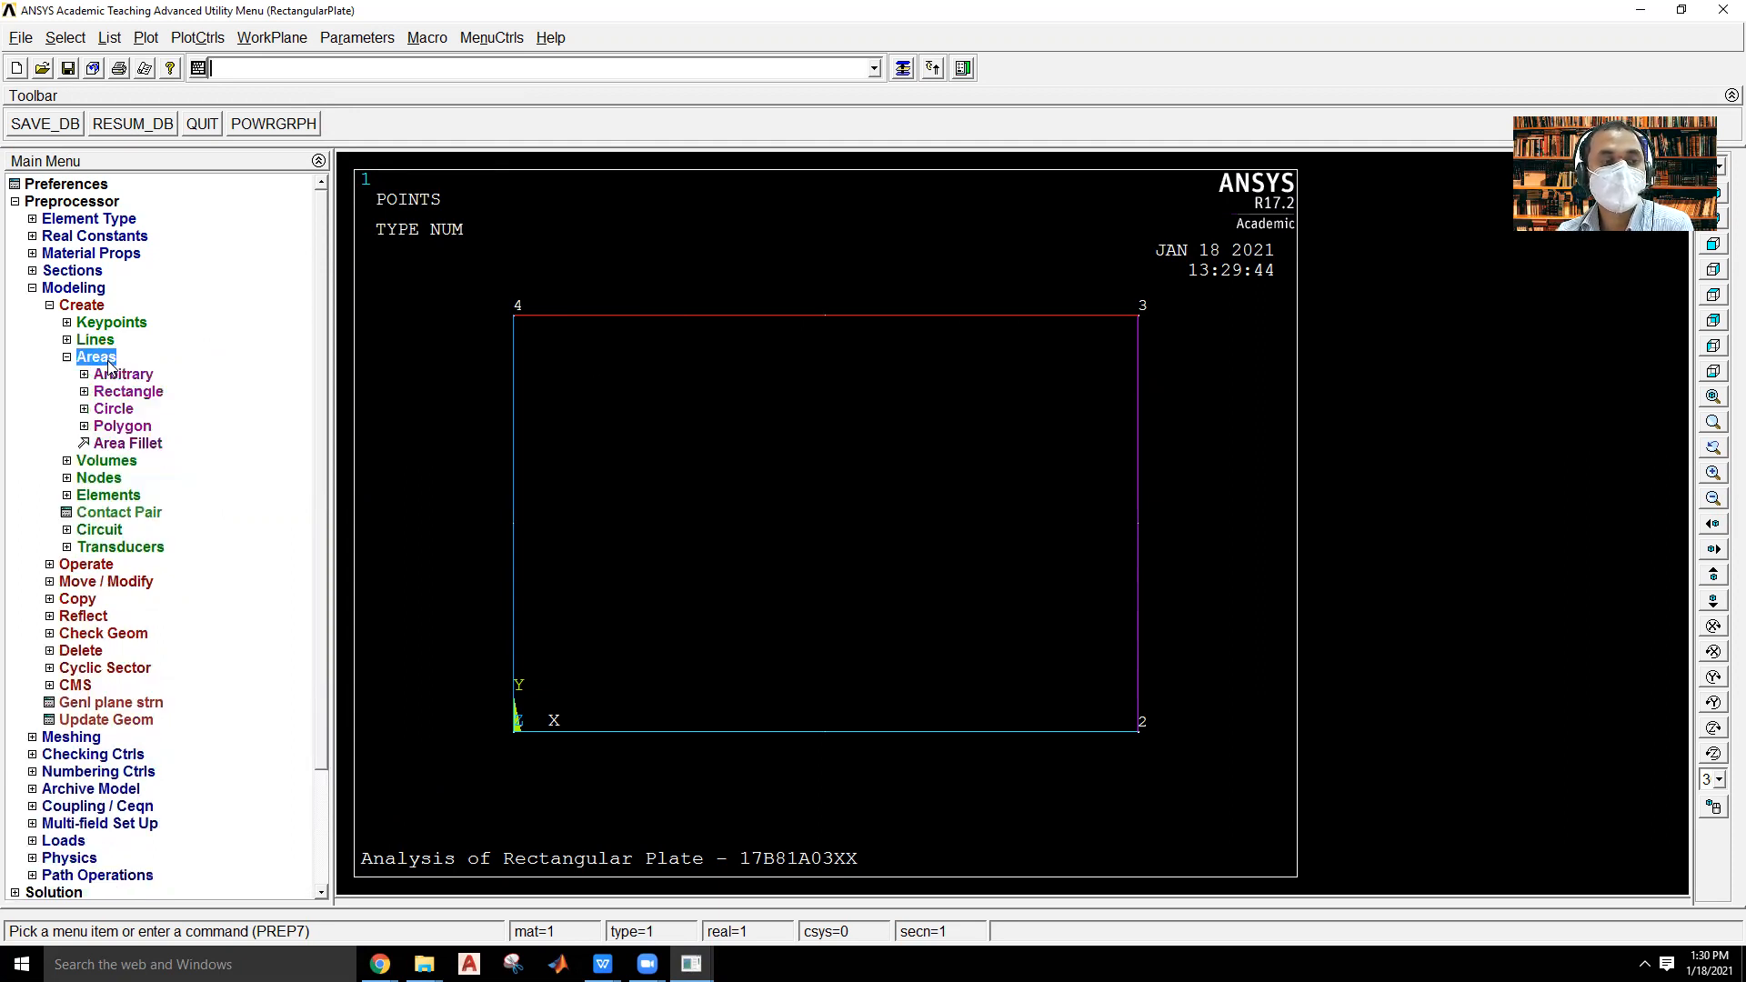
click(122, 375)
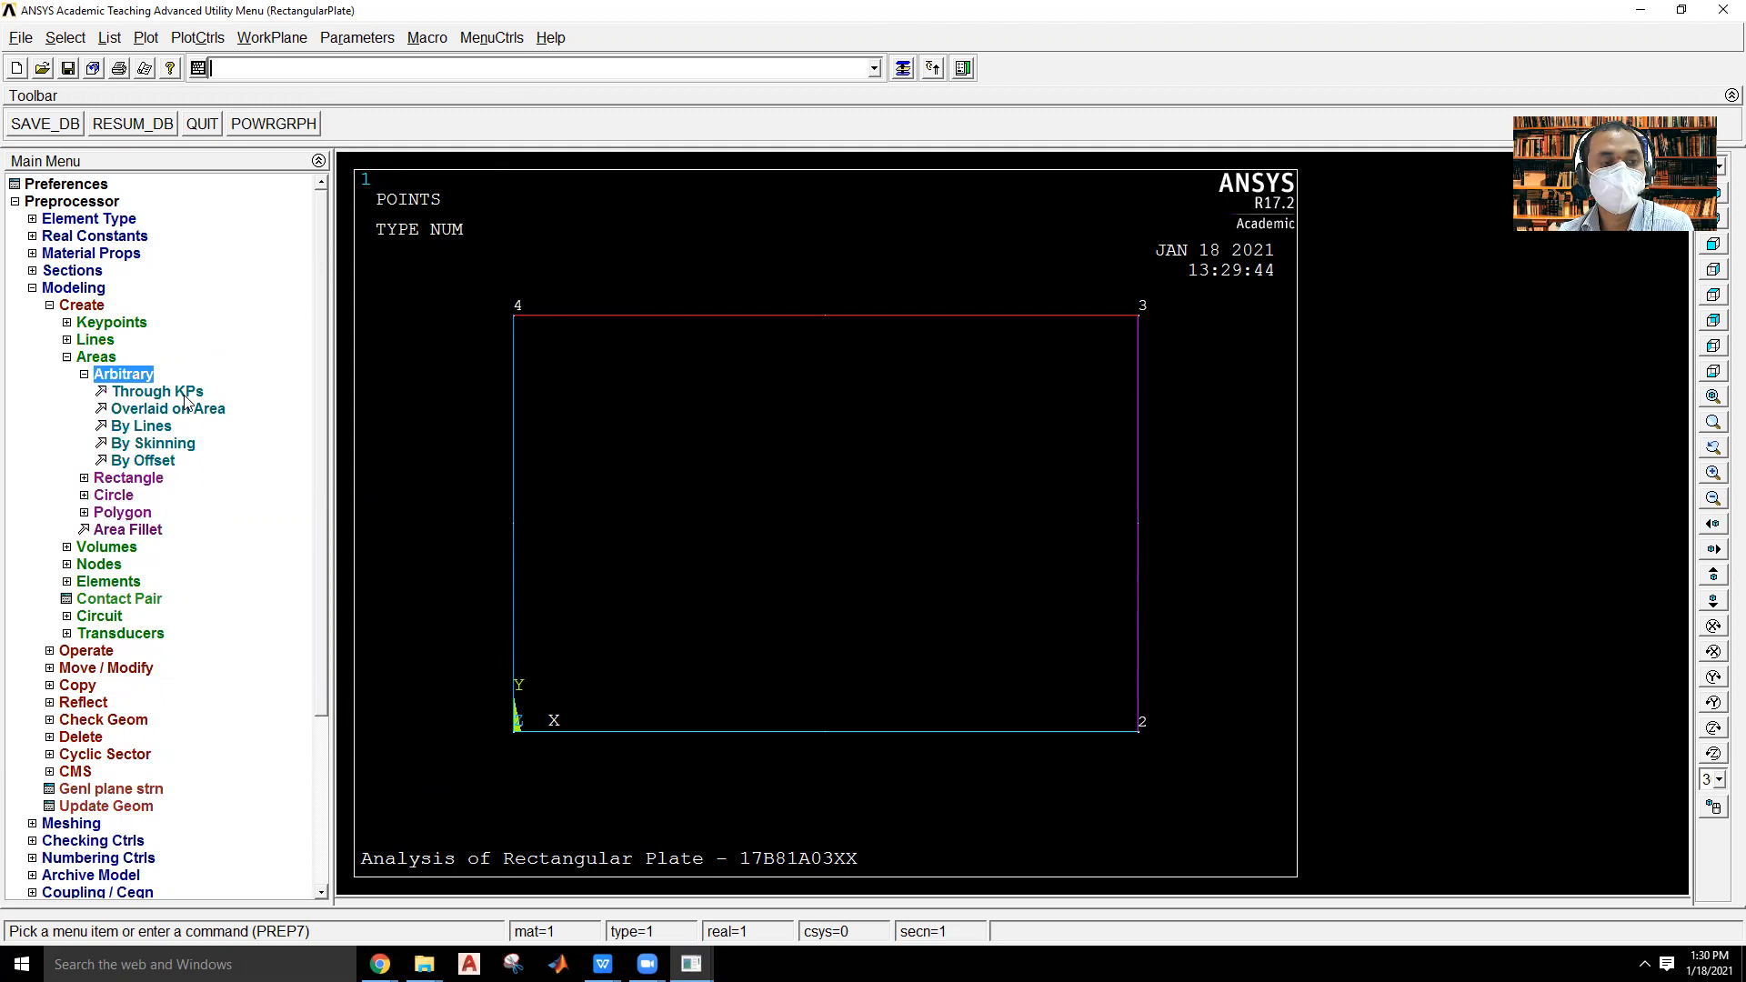
click(153, 430)
click(949, 771)
click(1190, 574)
click(949, 320)
click(628, 461)
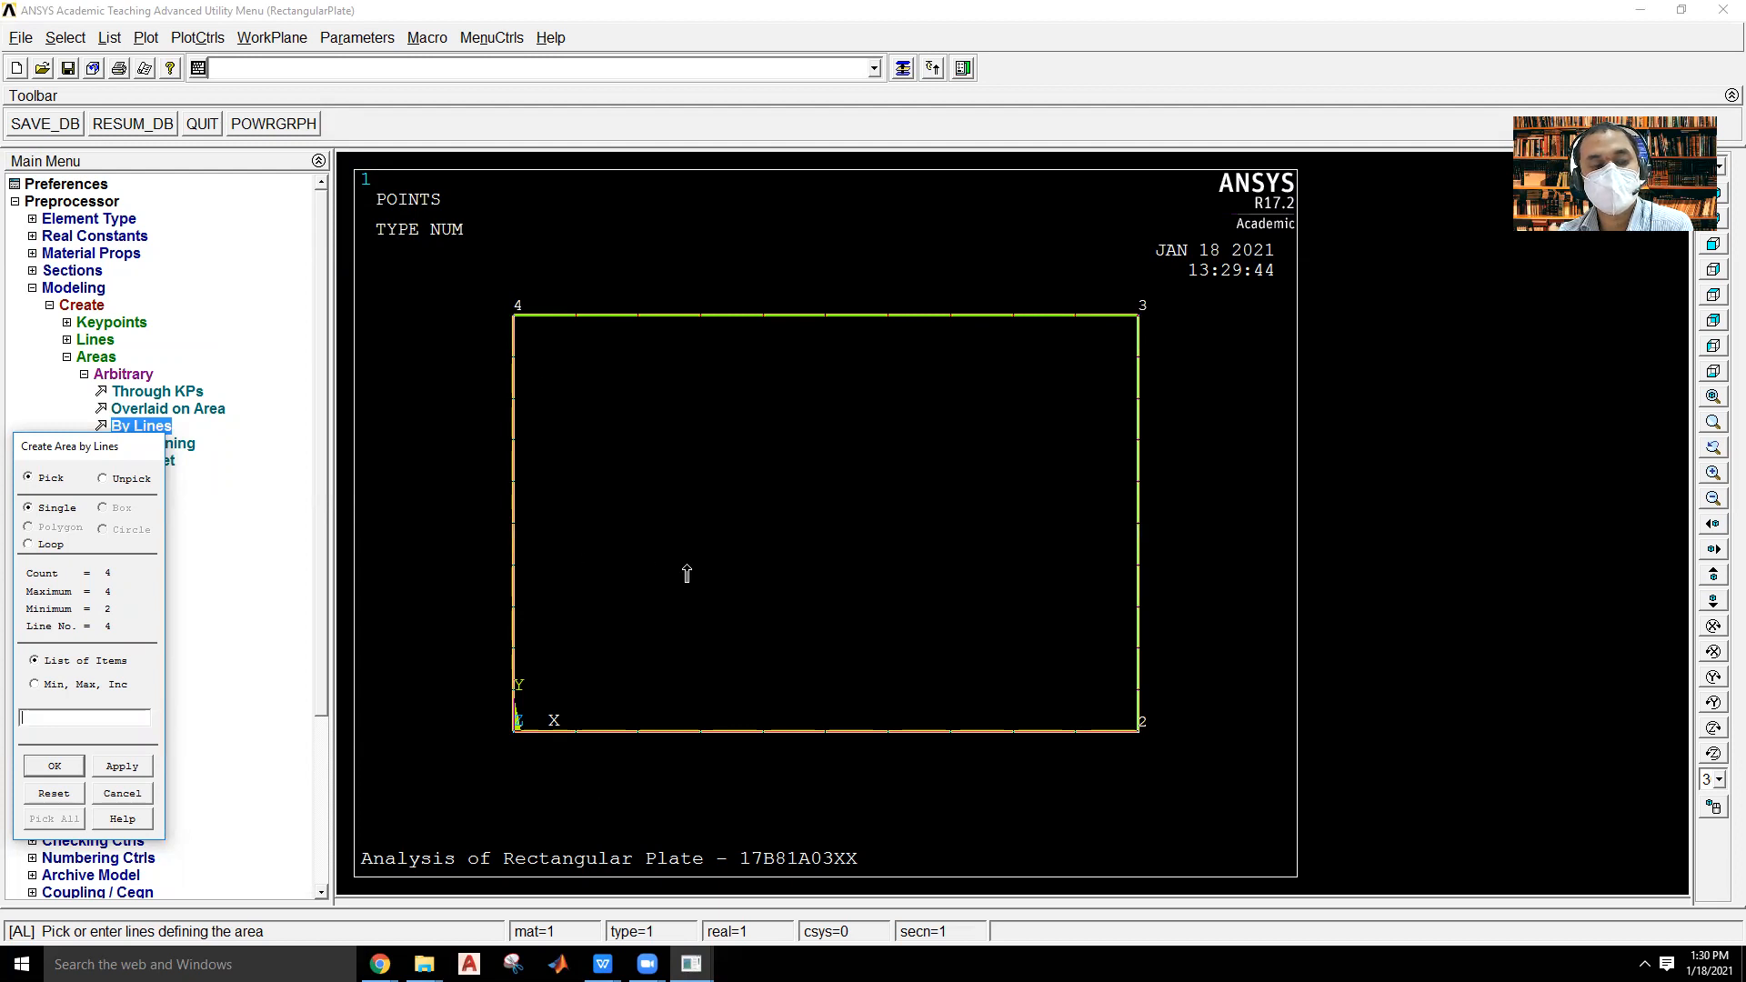
click(62, 769)
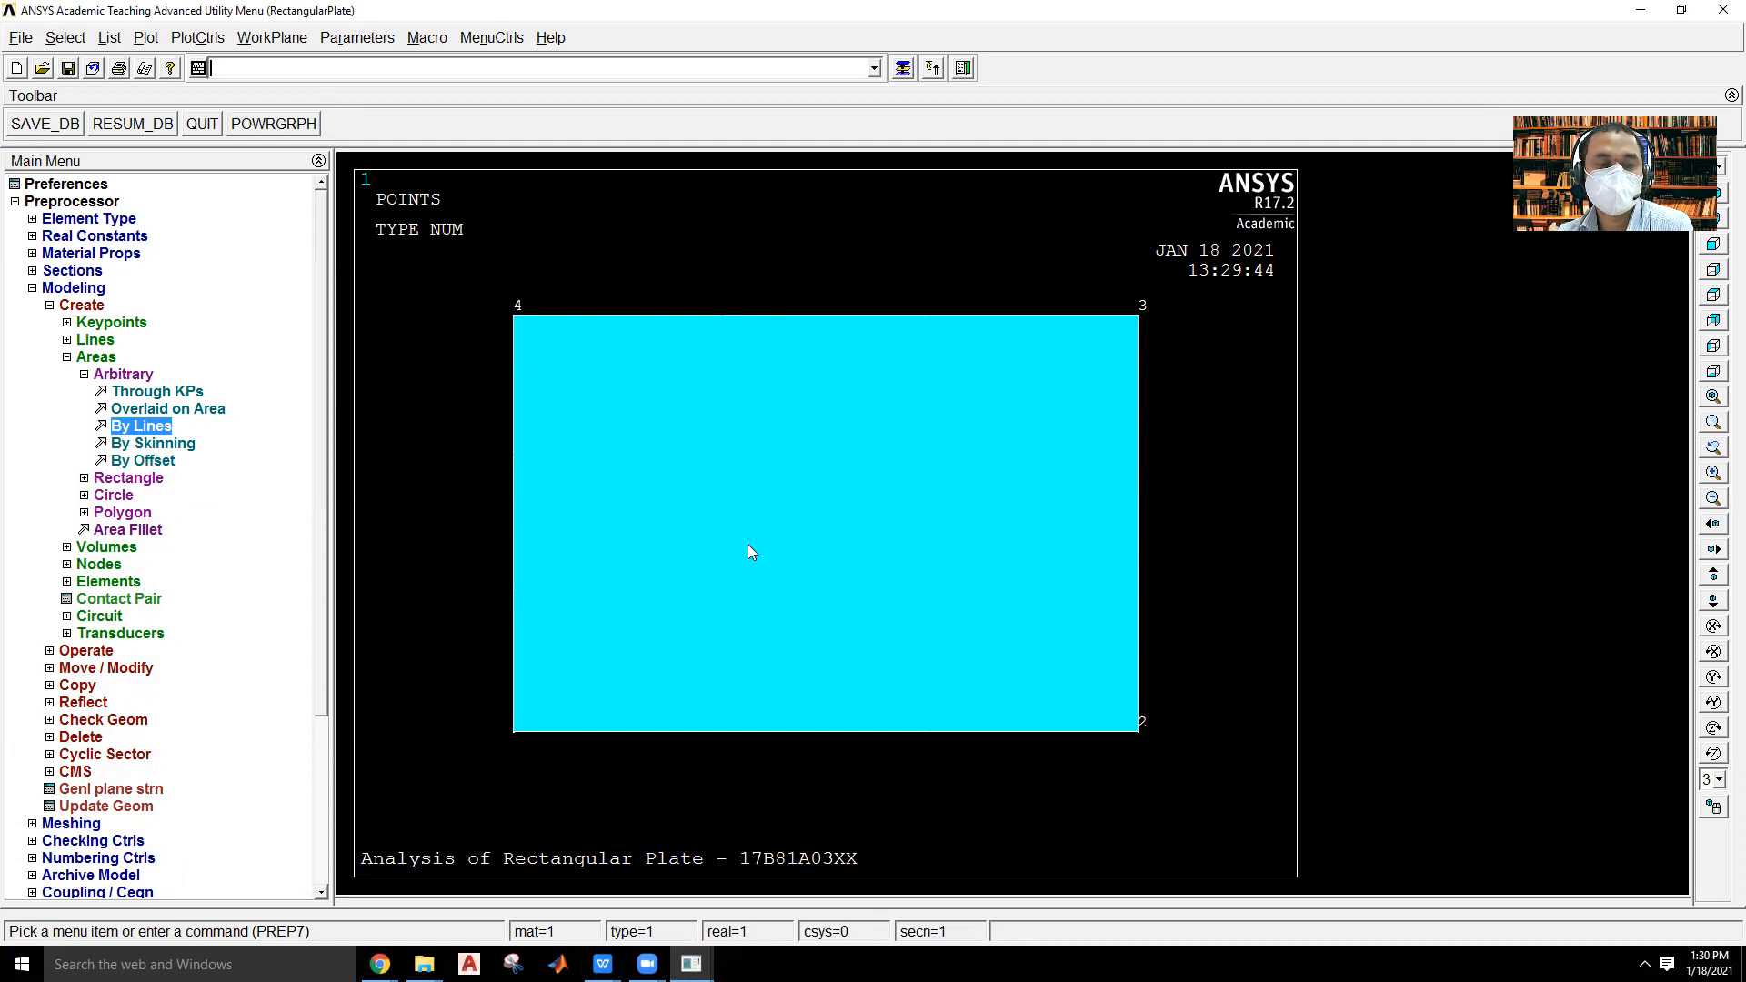
Create a solid circular area centred at WP X 0, WP Y 0 with a radius of 20.
click(127, 379)
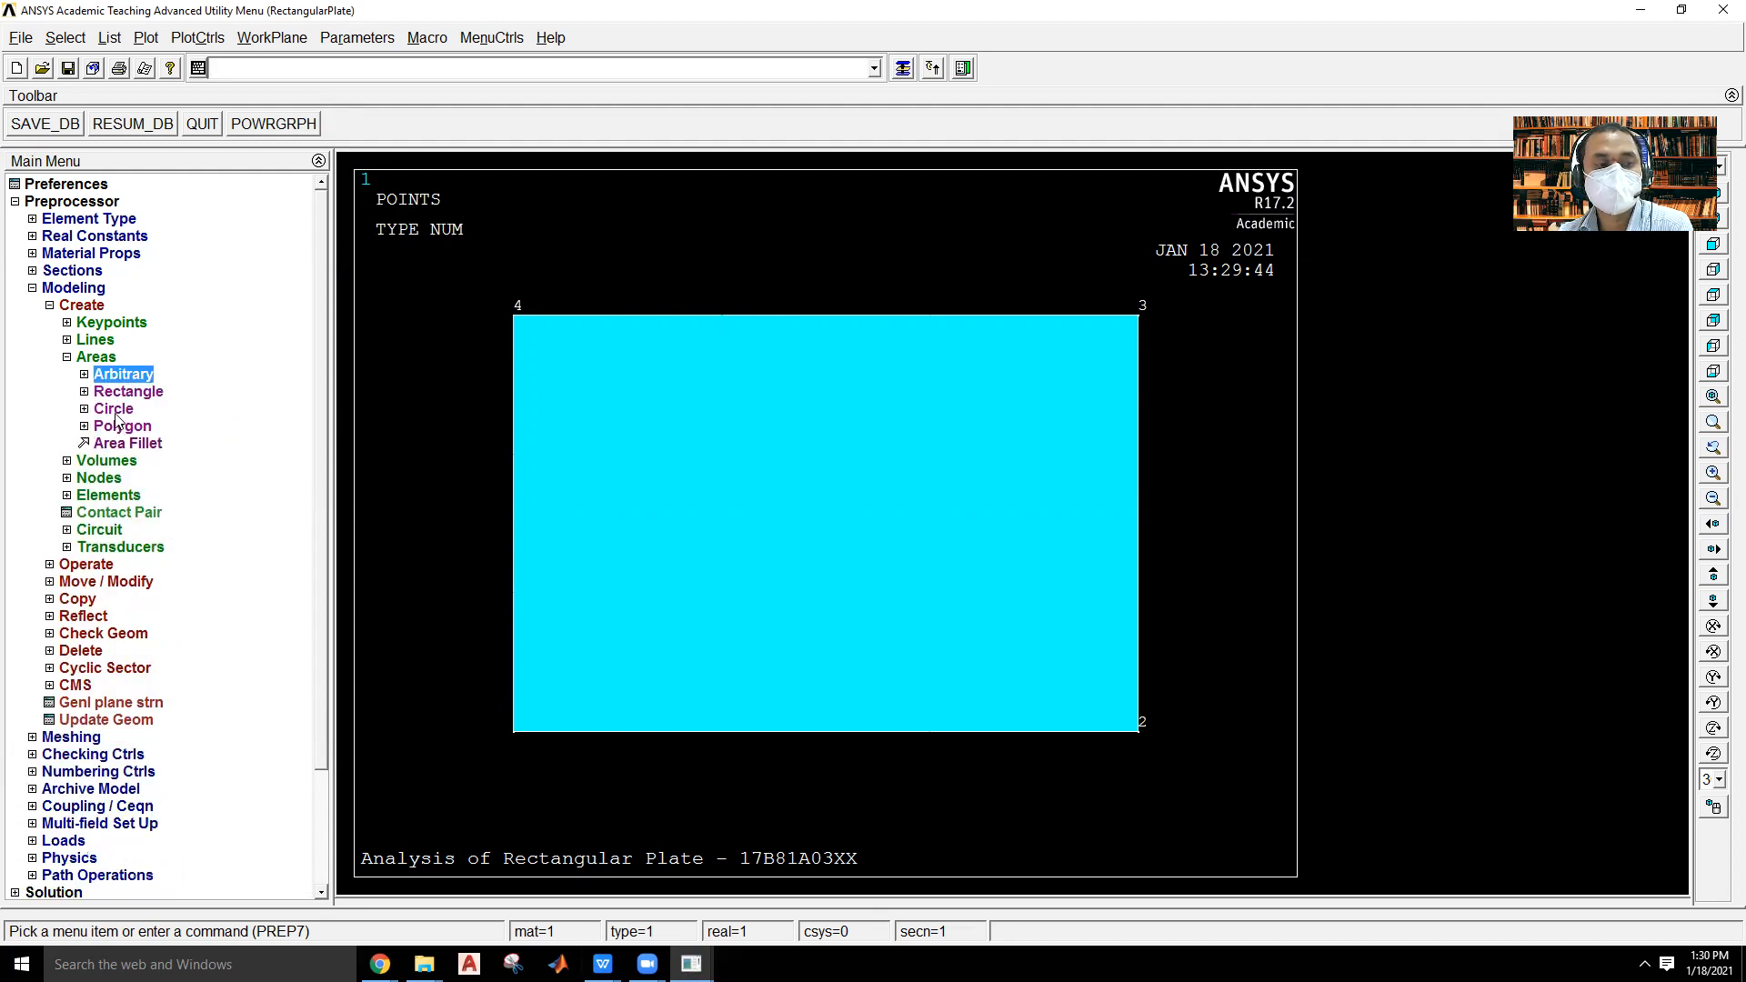
click(114, 411)
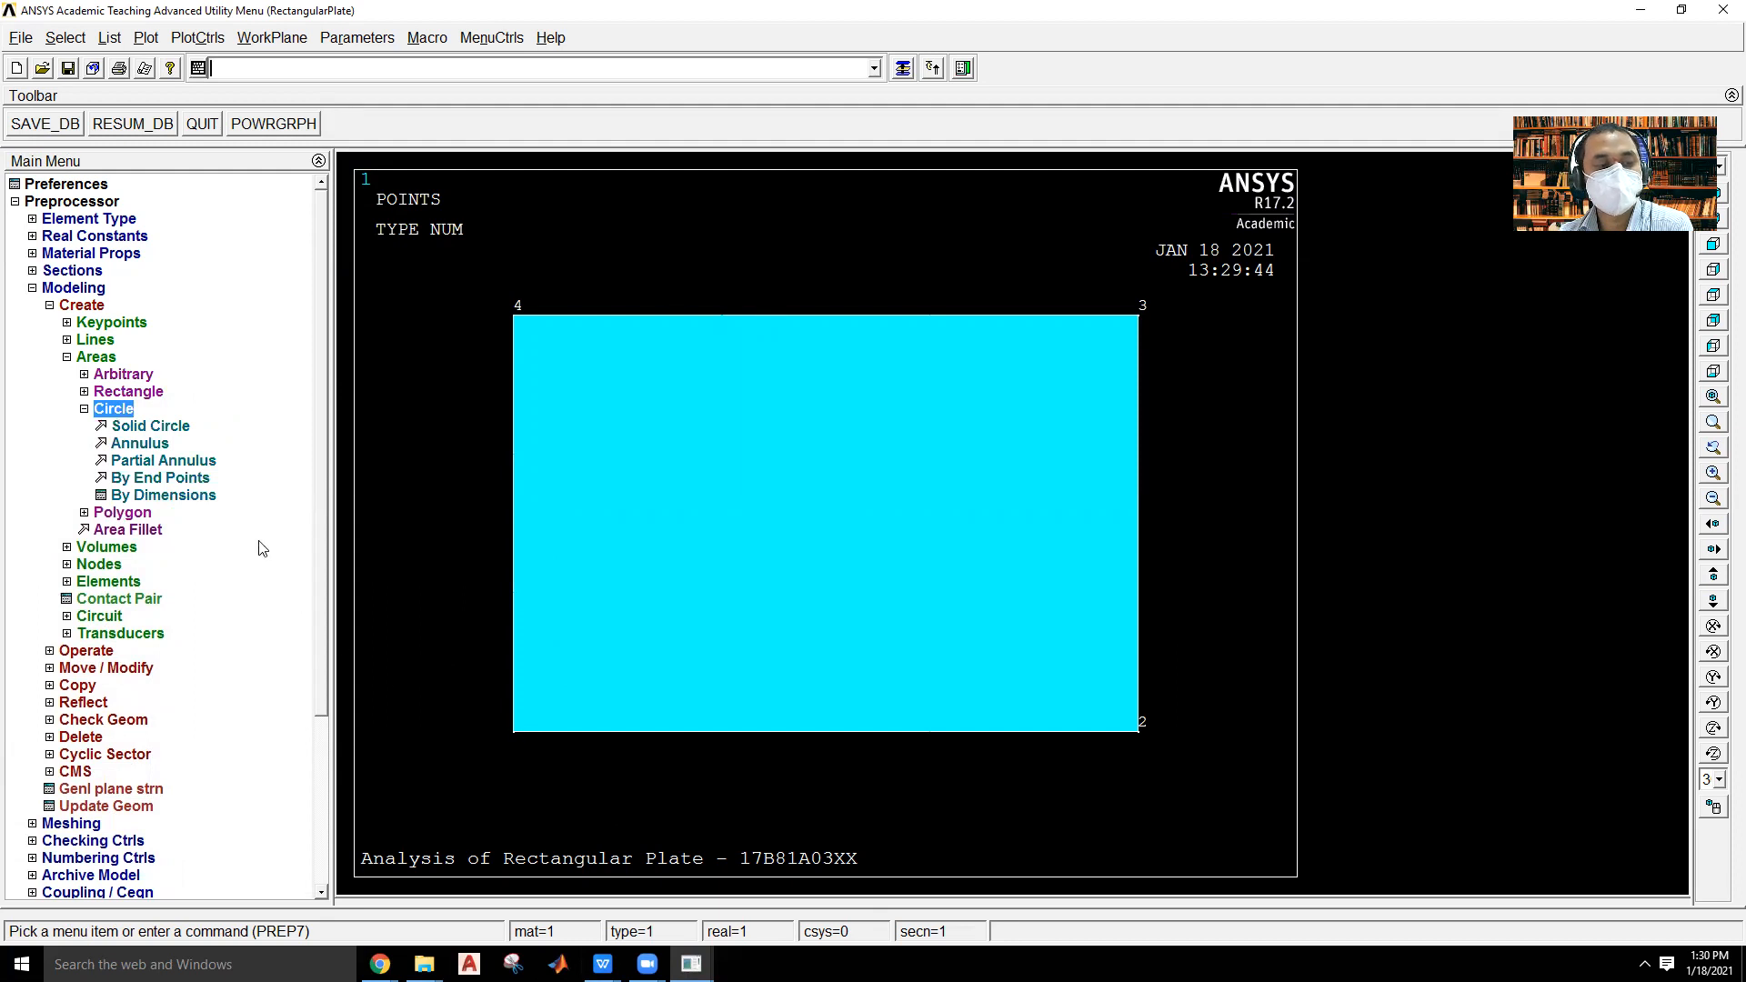
click(172, 428)
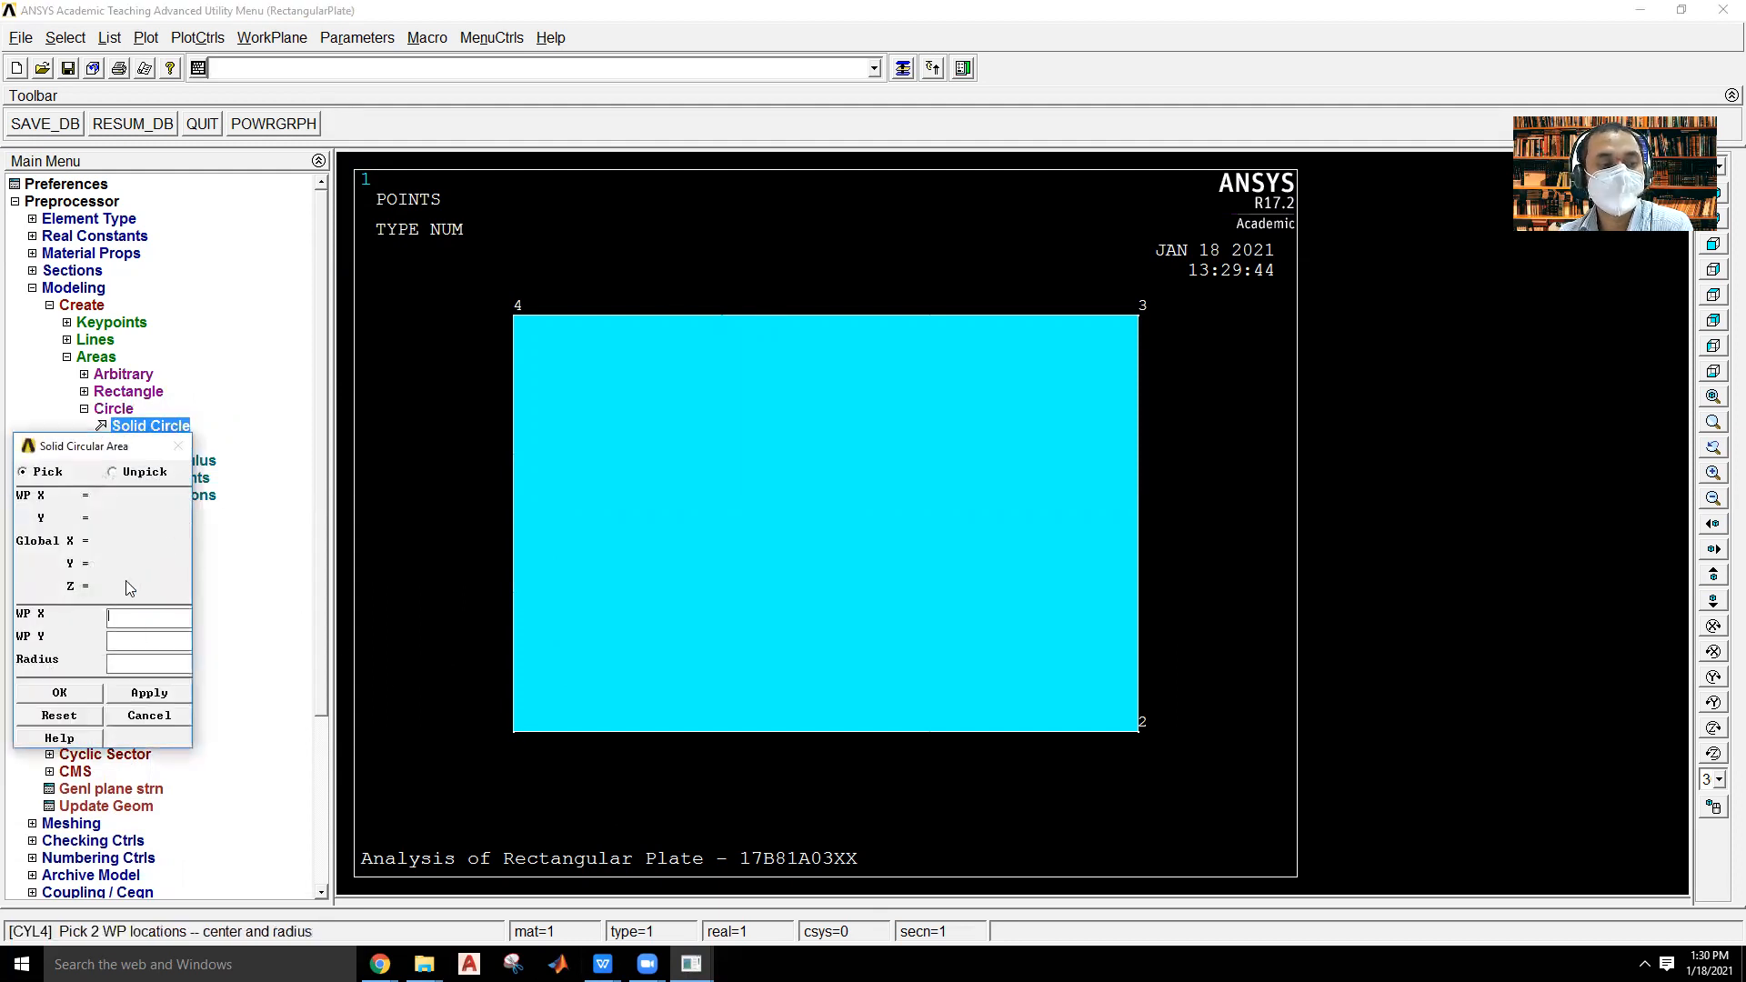
text(0)
click(174, 641)
text(0)
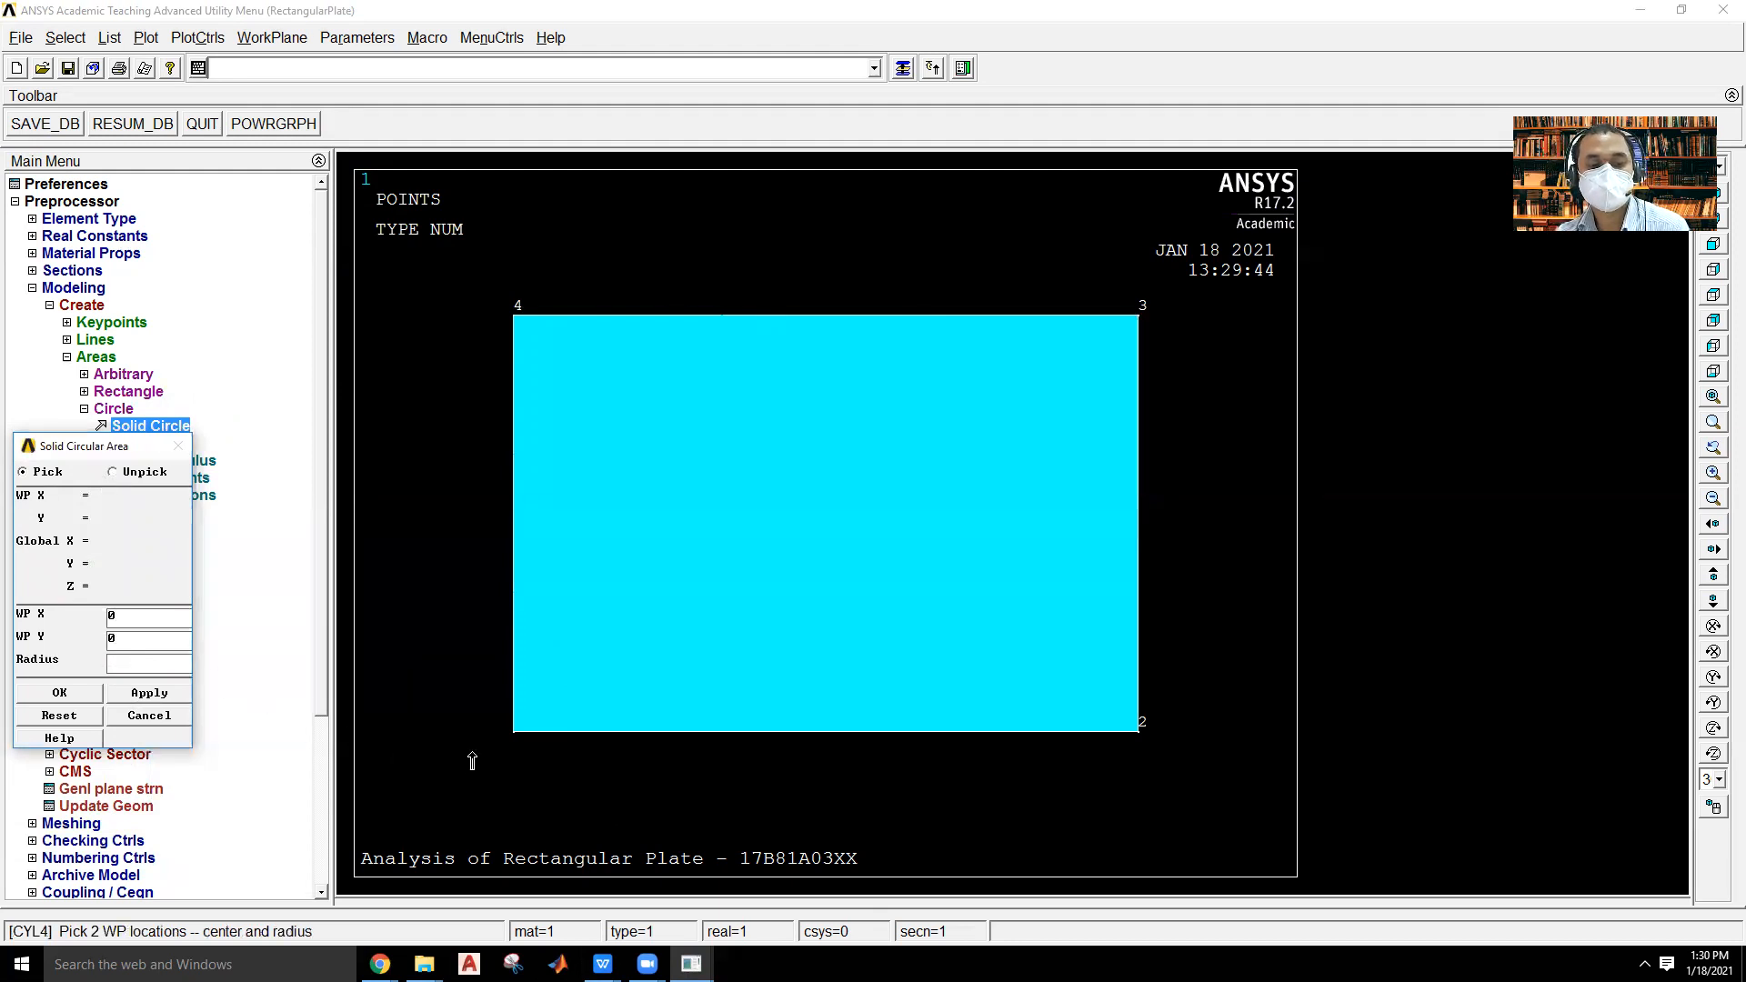
click(148, 659)
text(20)
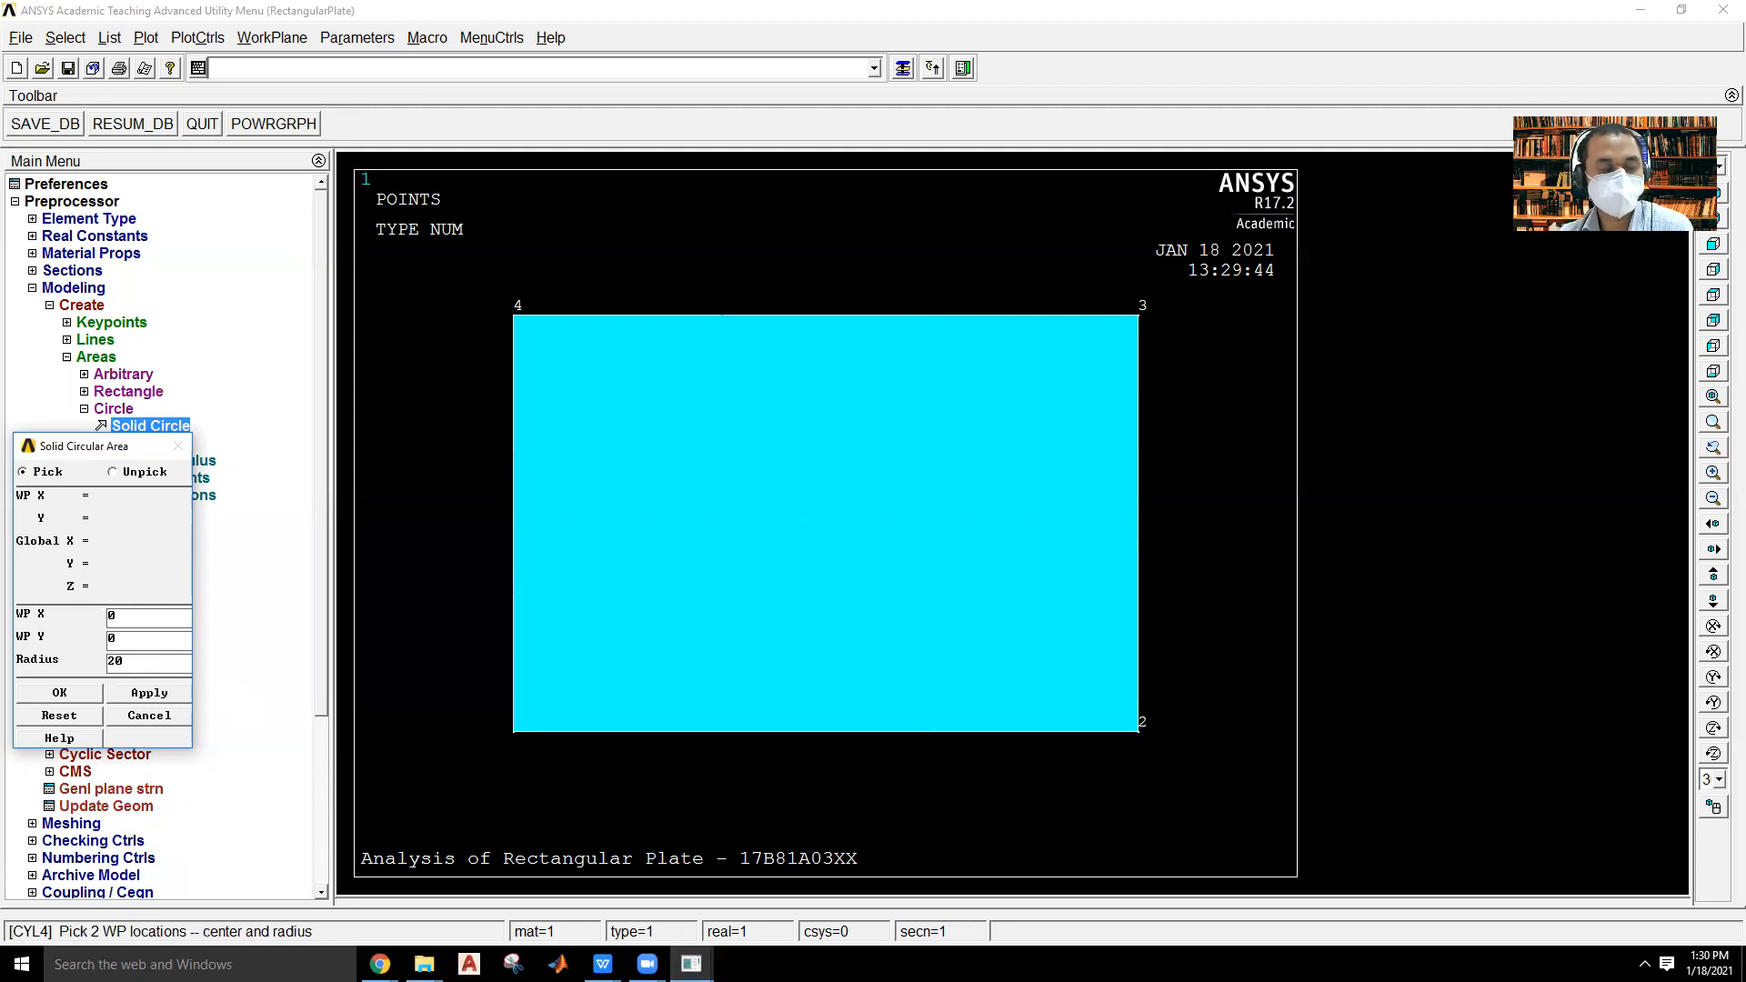
click(59, 693)
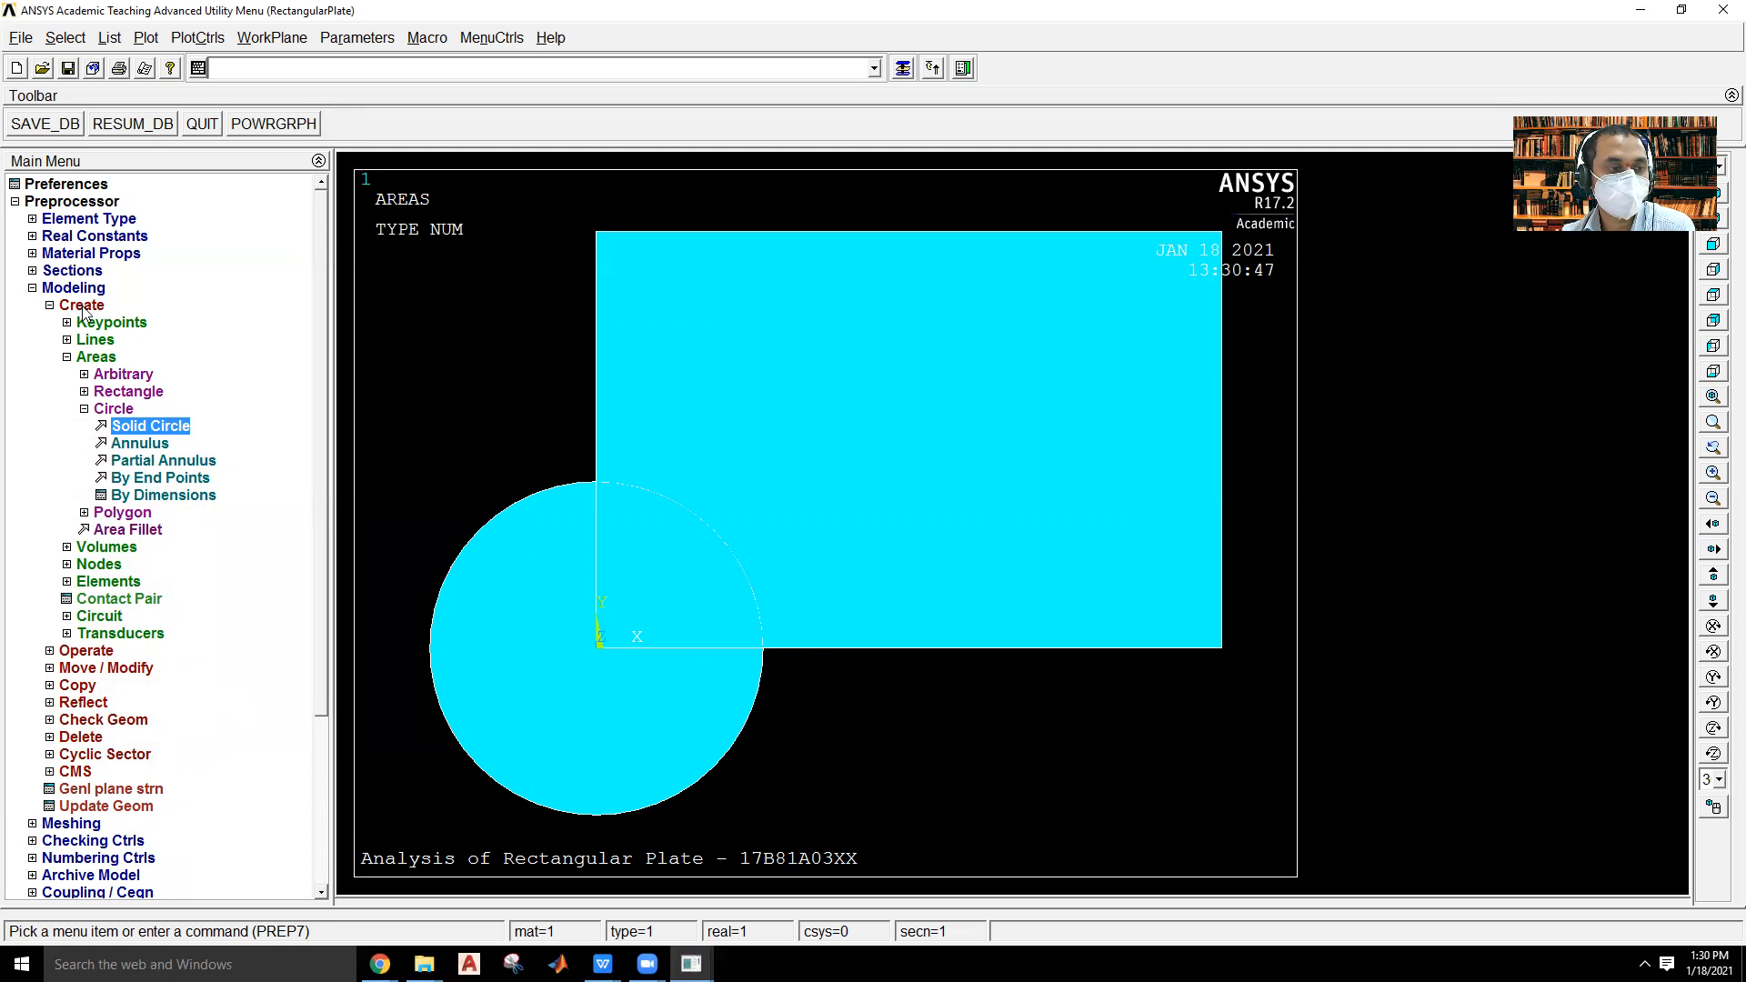
Subtract the solid circle from the rectangular area to cut the quarter hole at the plate's origin corner.
click(93, 357)
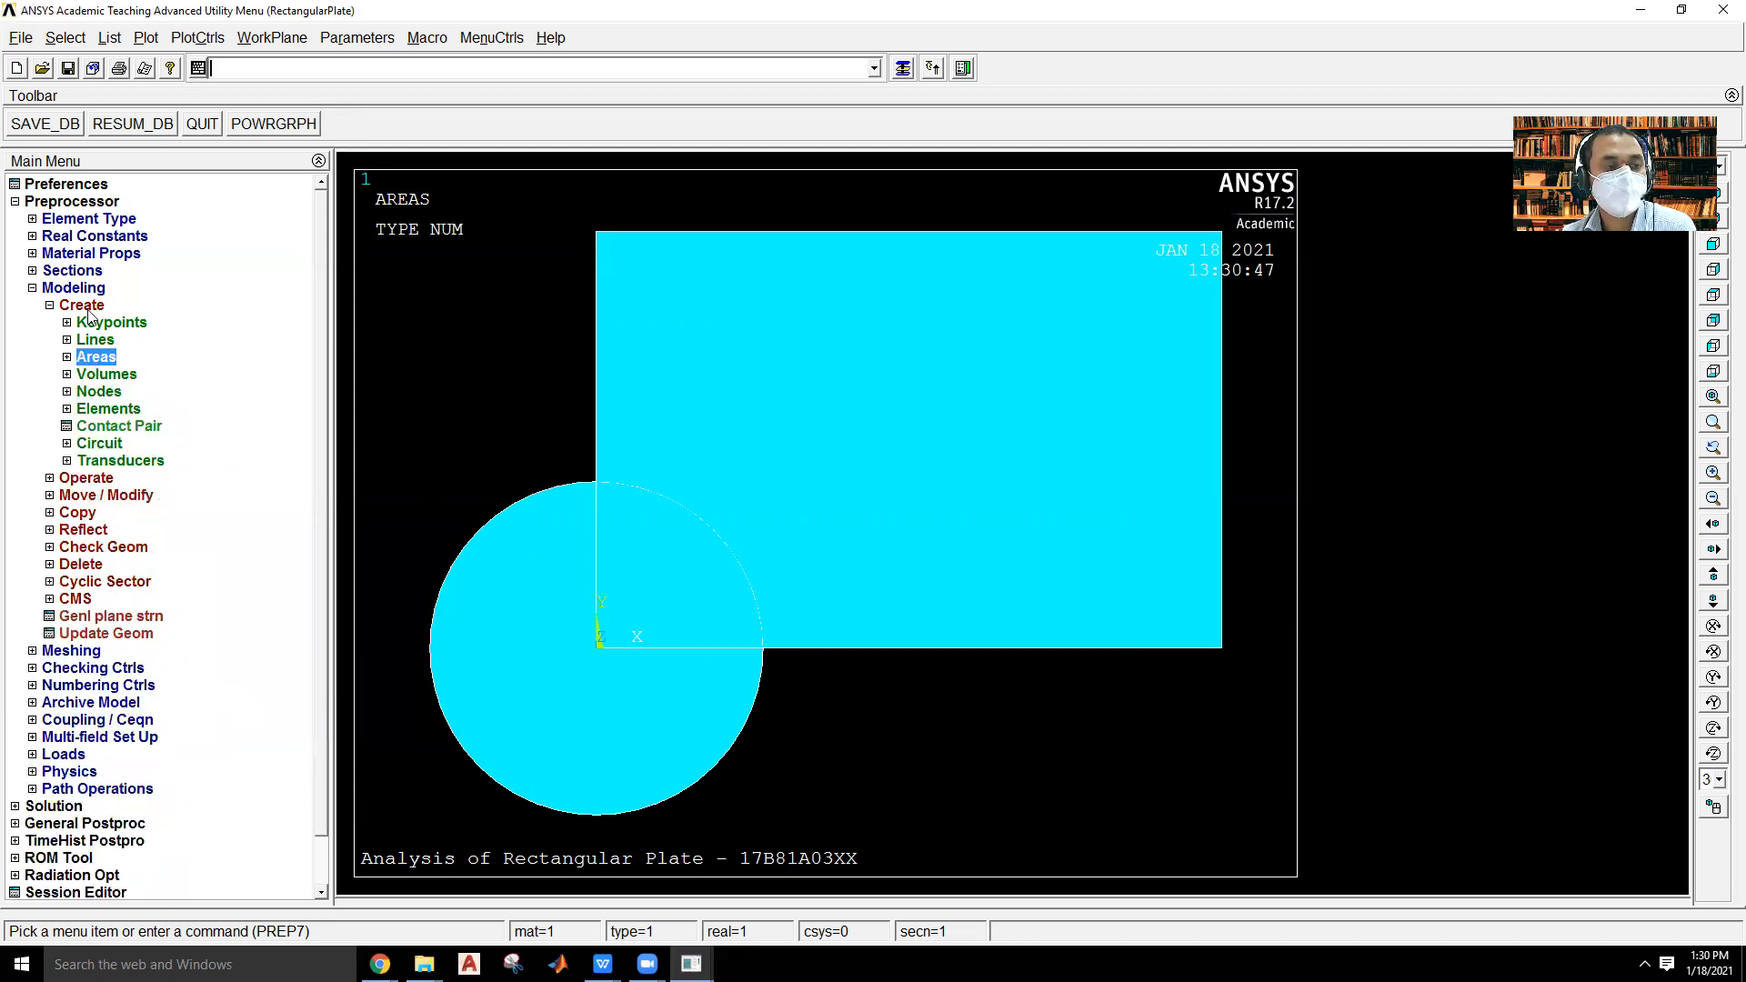
click(93, 307)
click(86, 323)
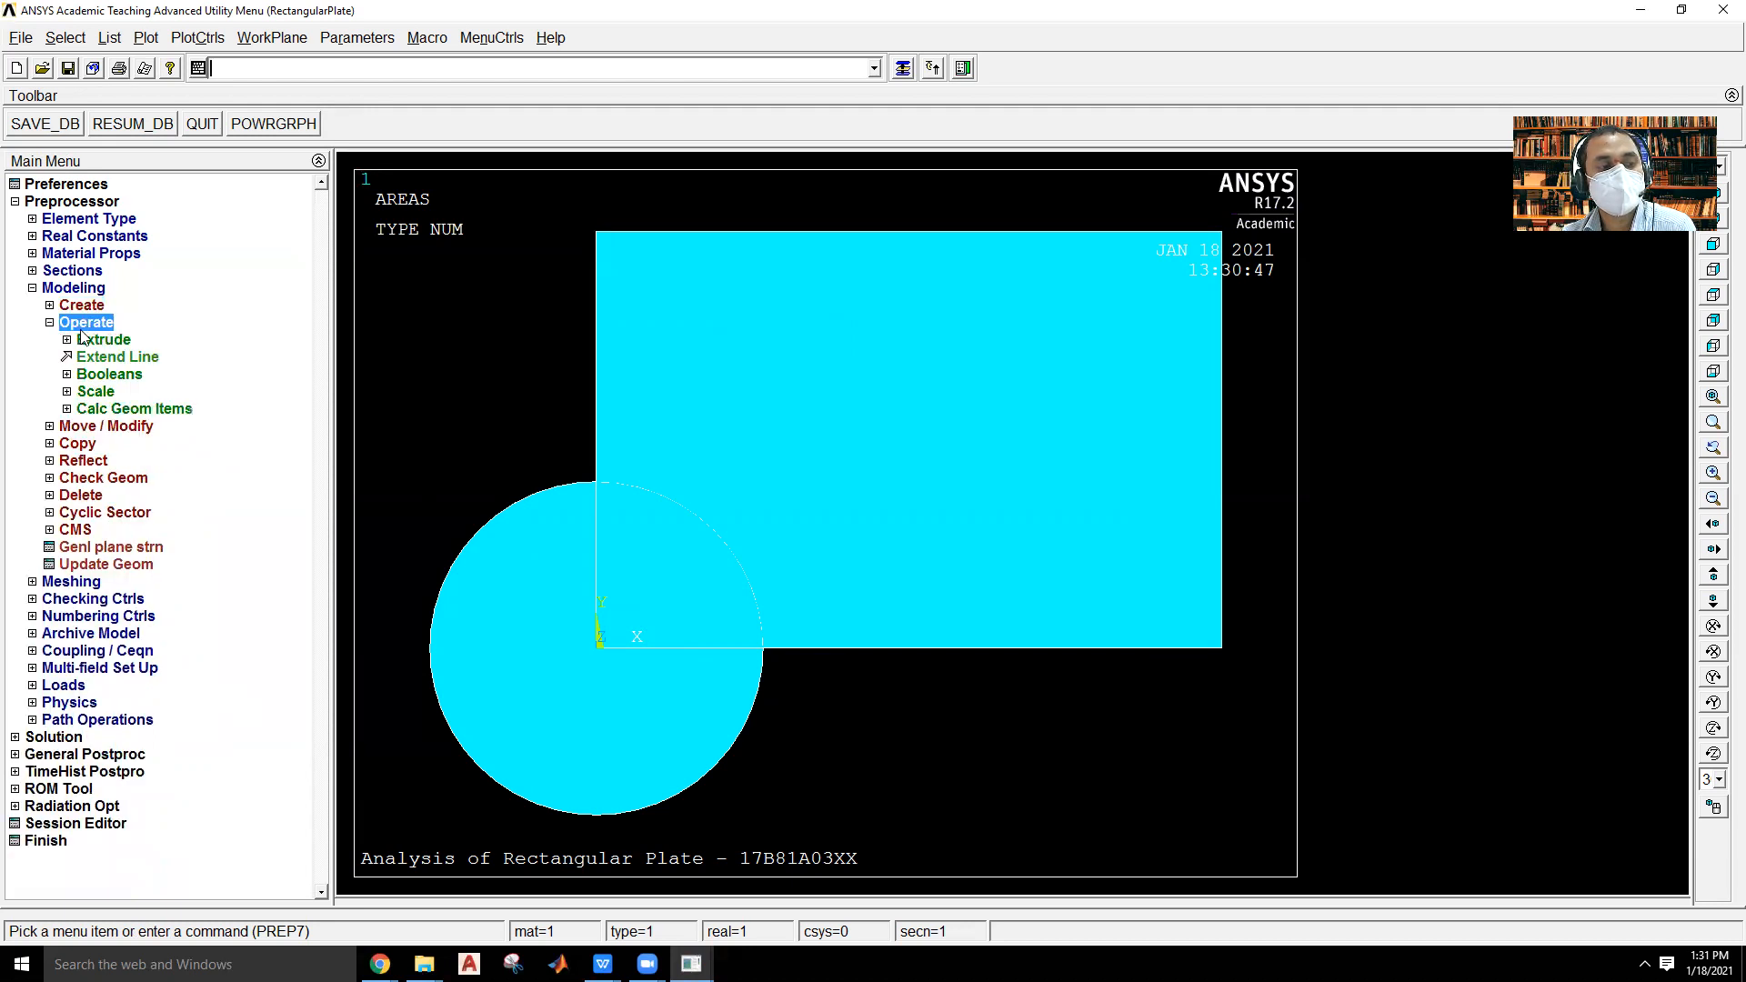
click(112, 374)
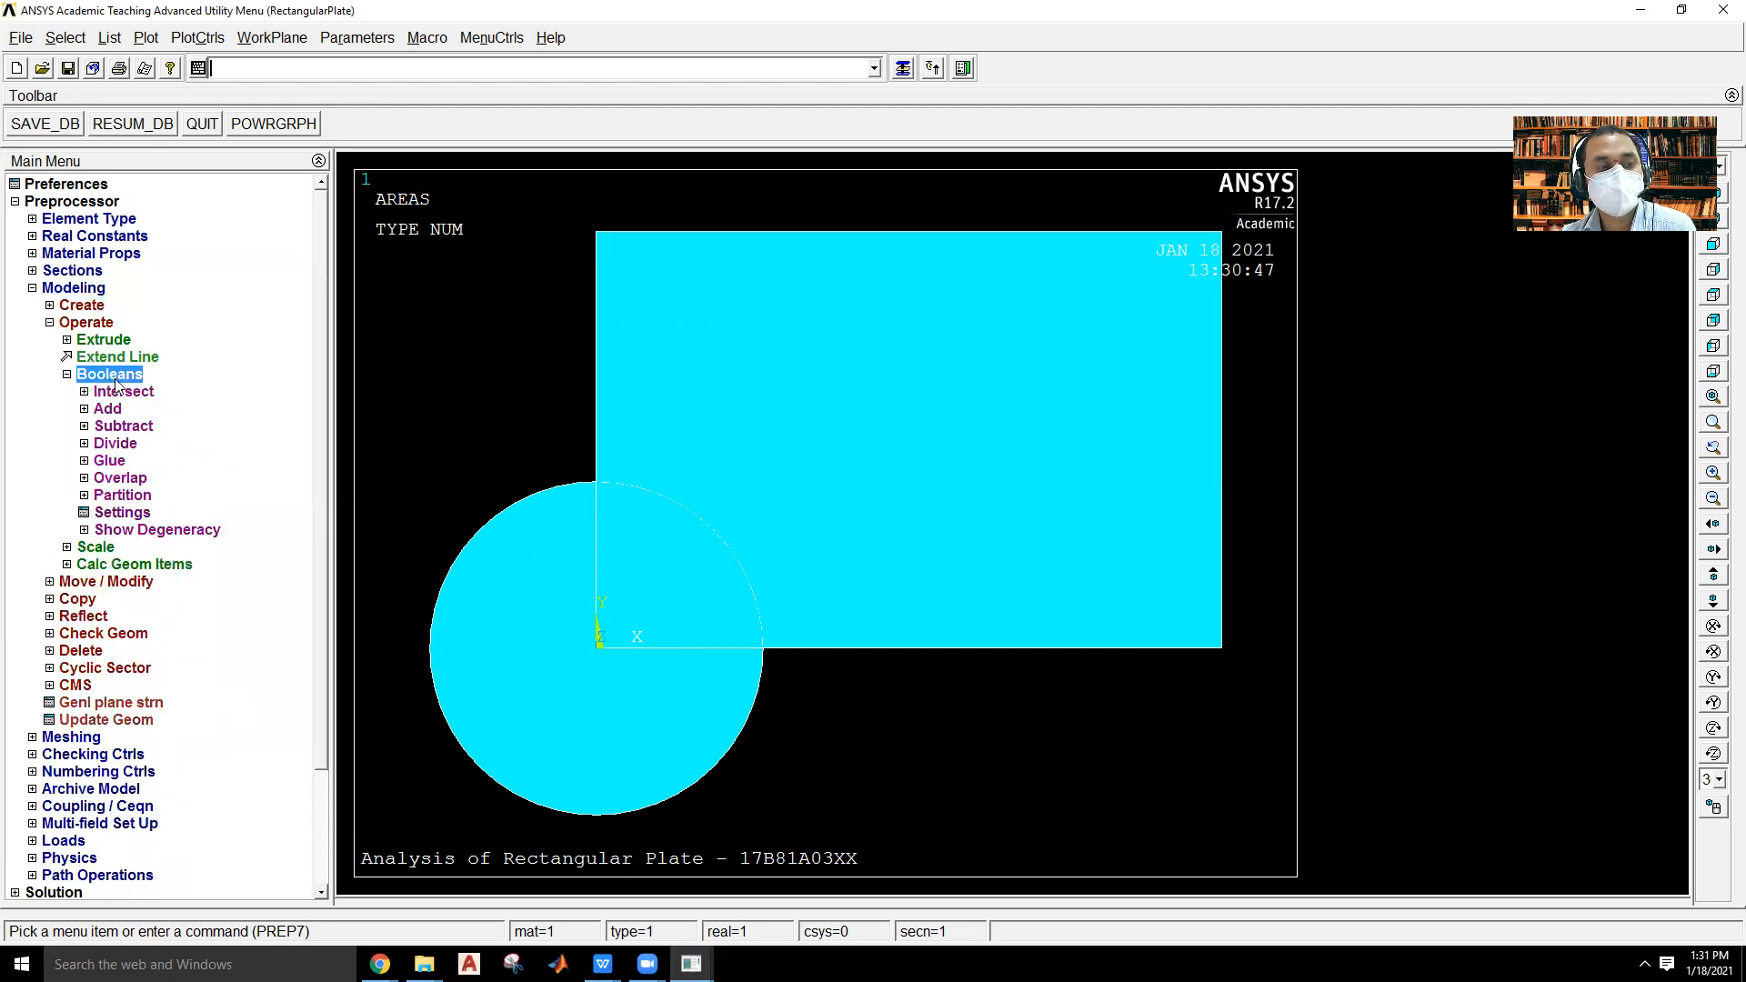
click(144, 428)
click(138, 462)
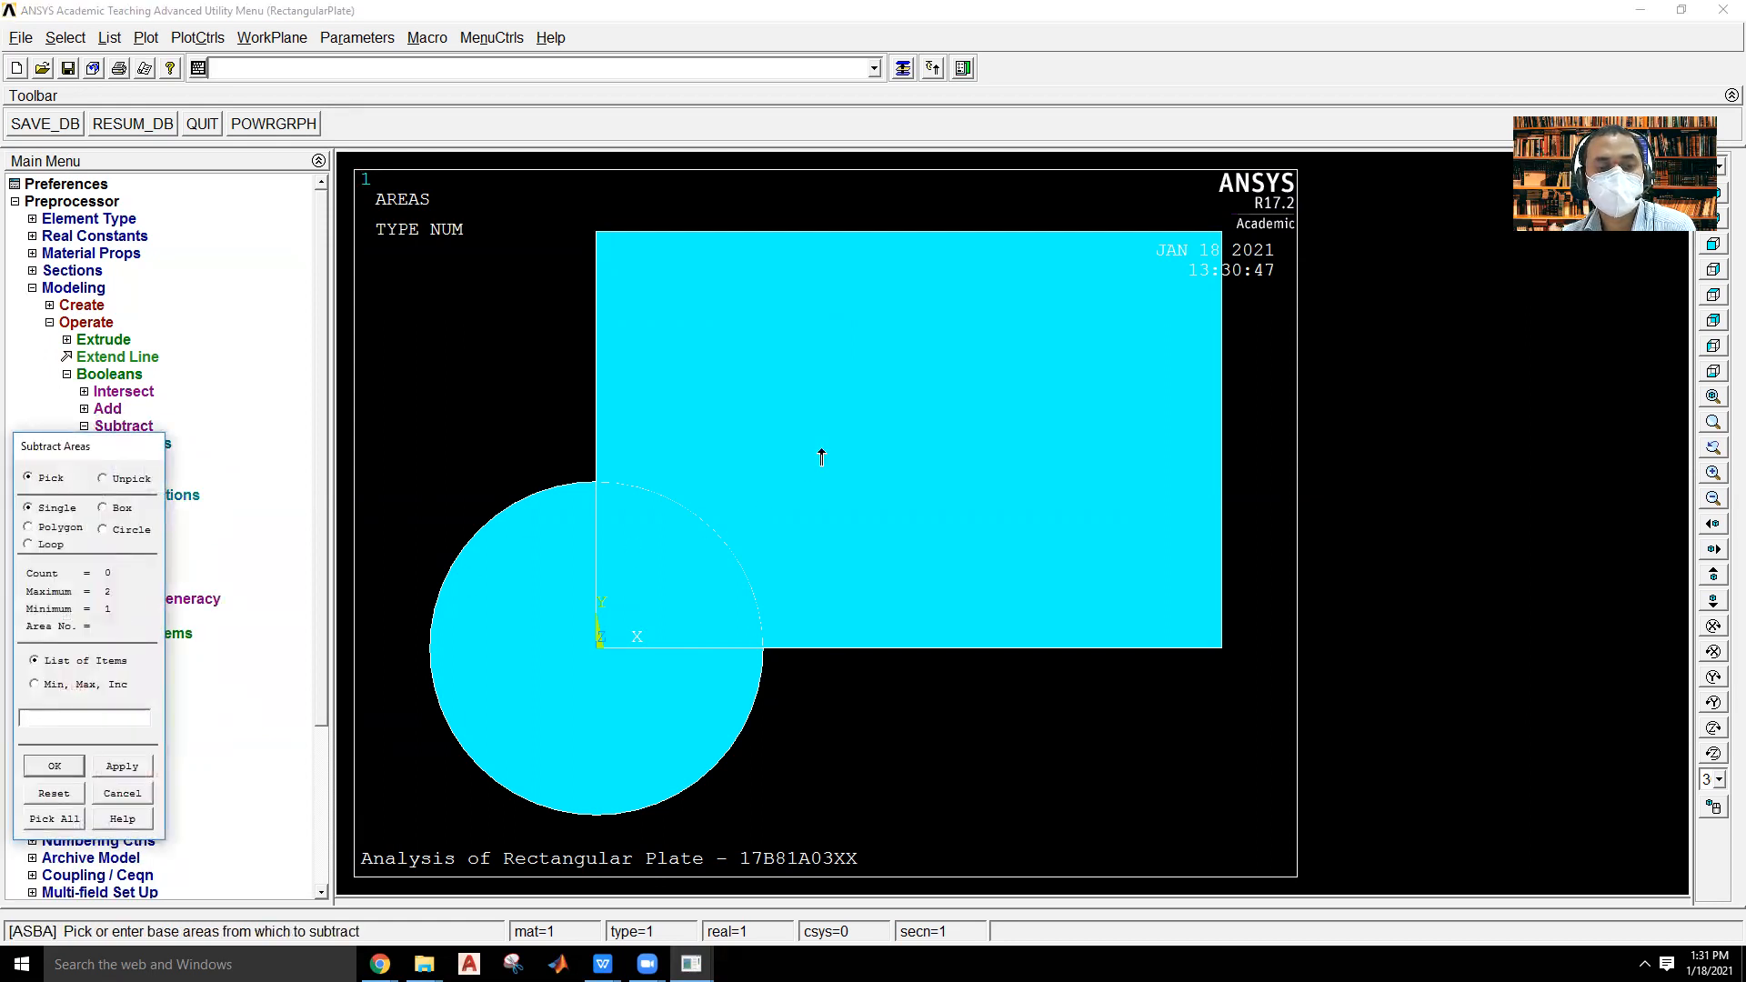
click(921, 393)
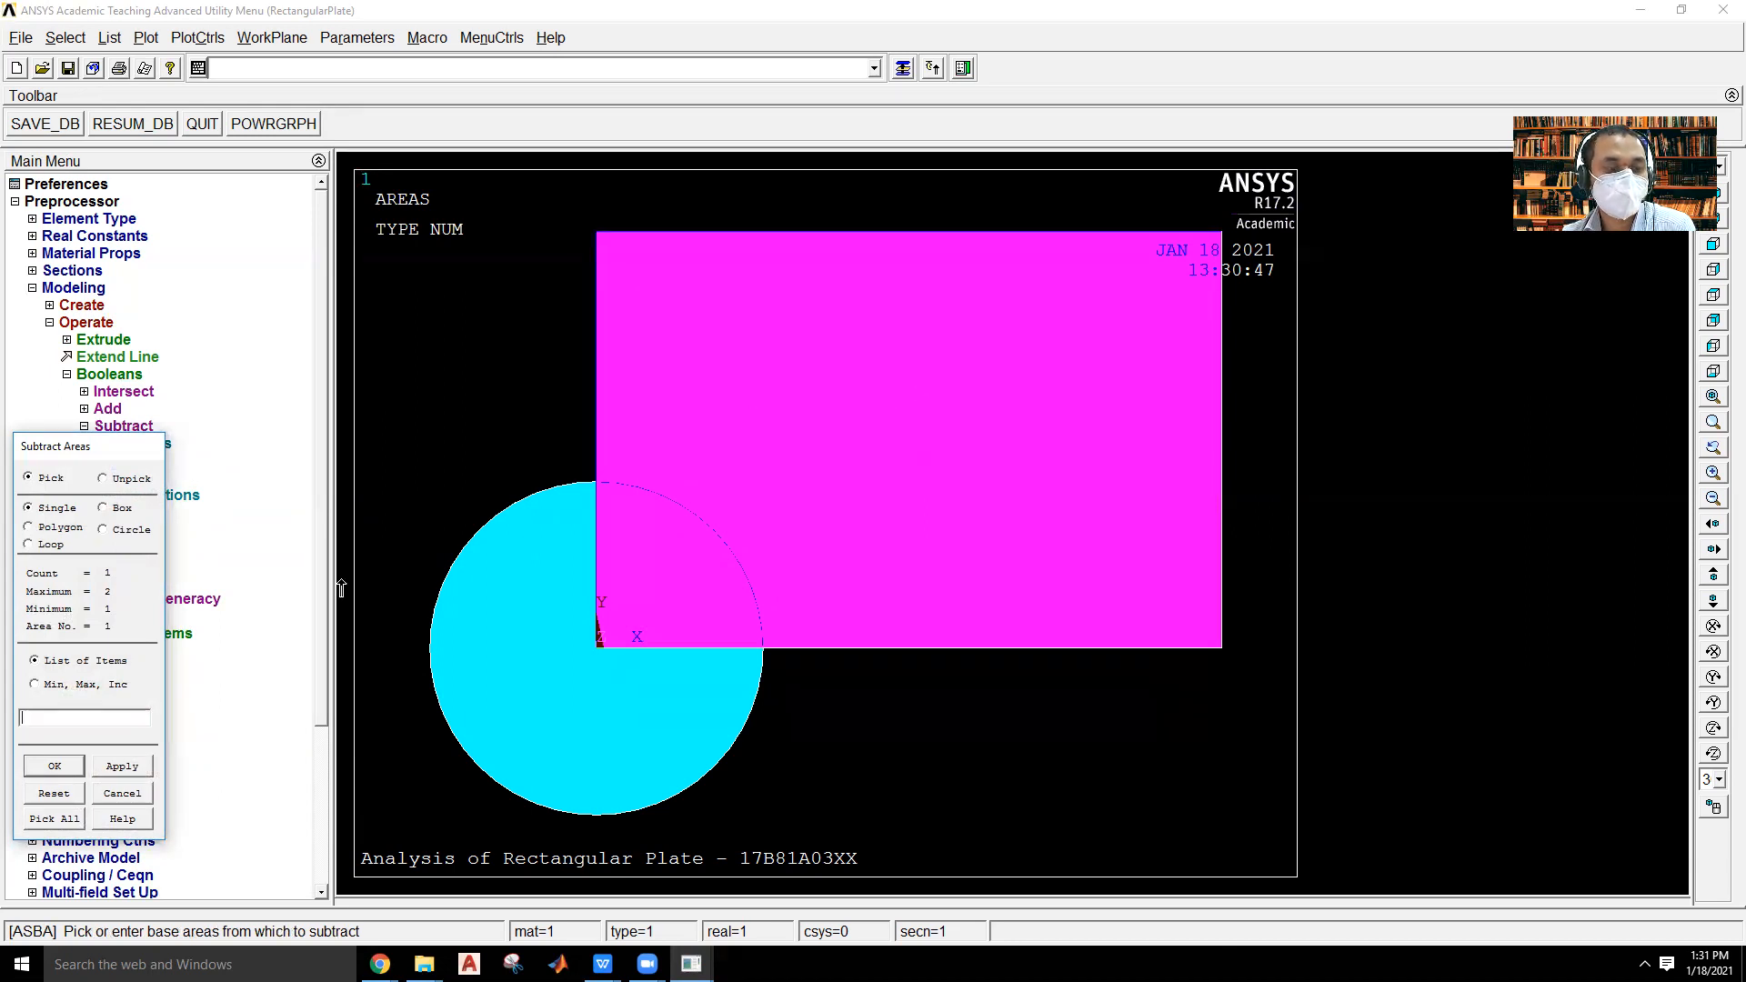
click(28, 769)
click(488, 740)
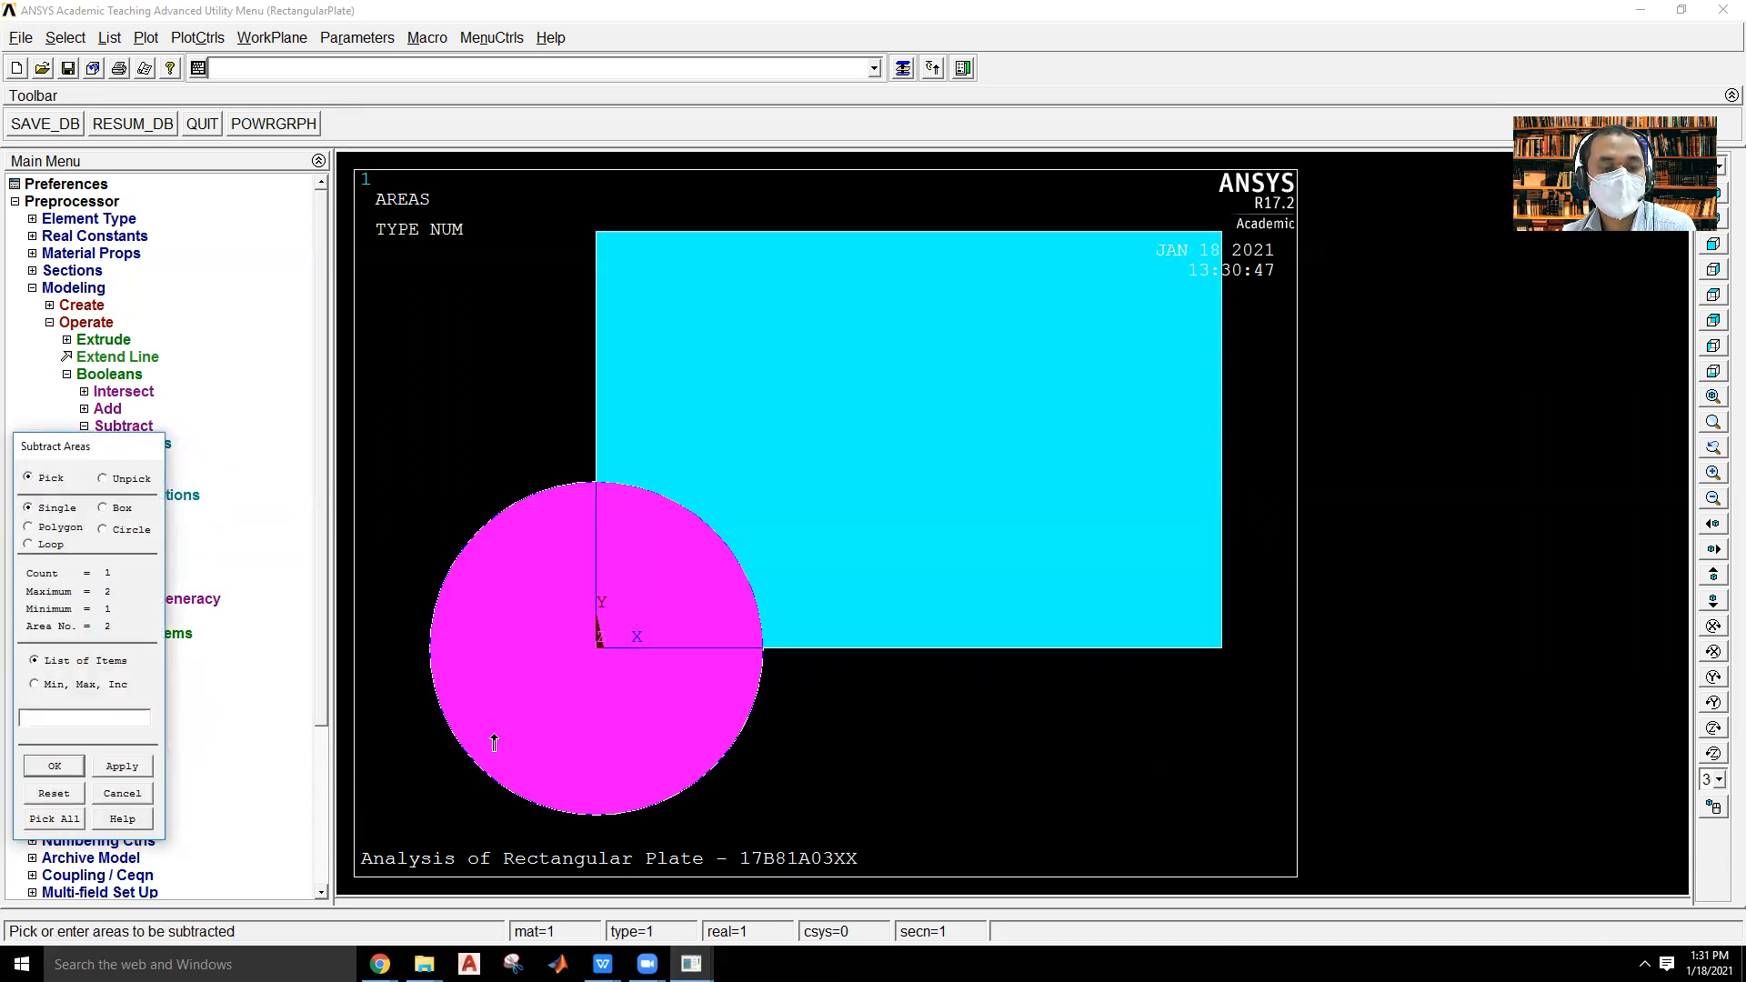
click(66, 767)
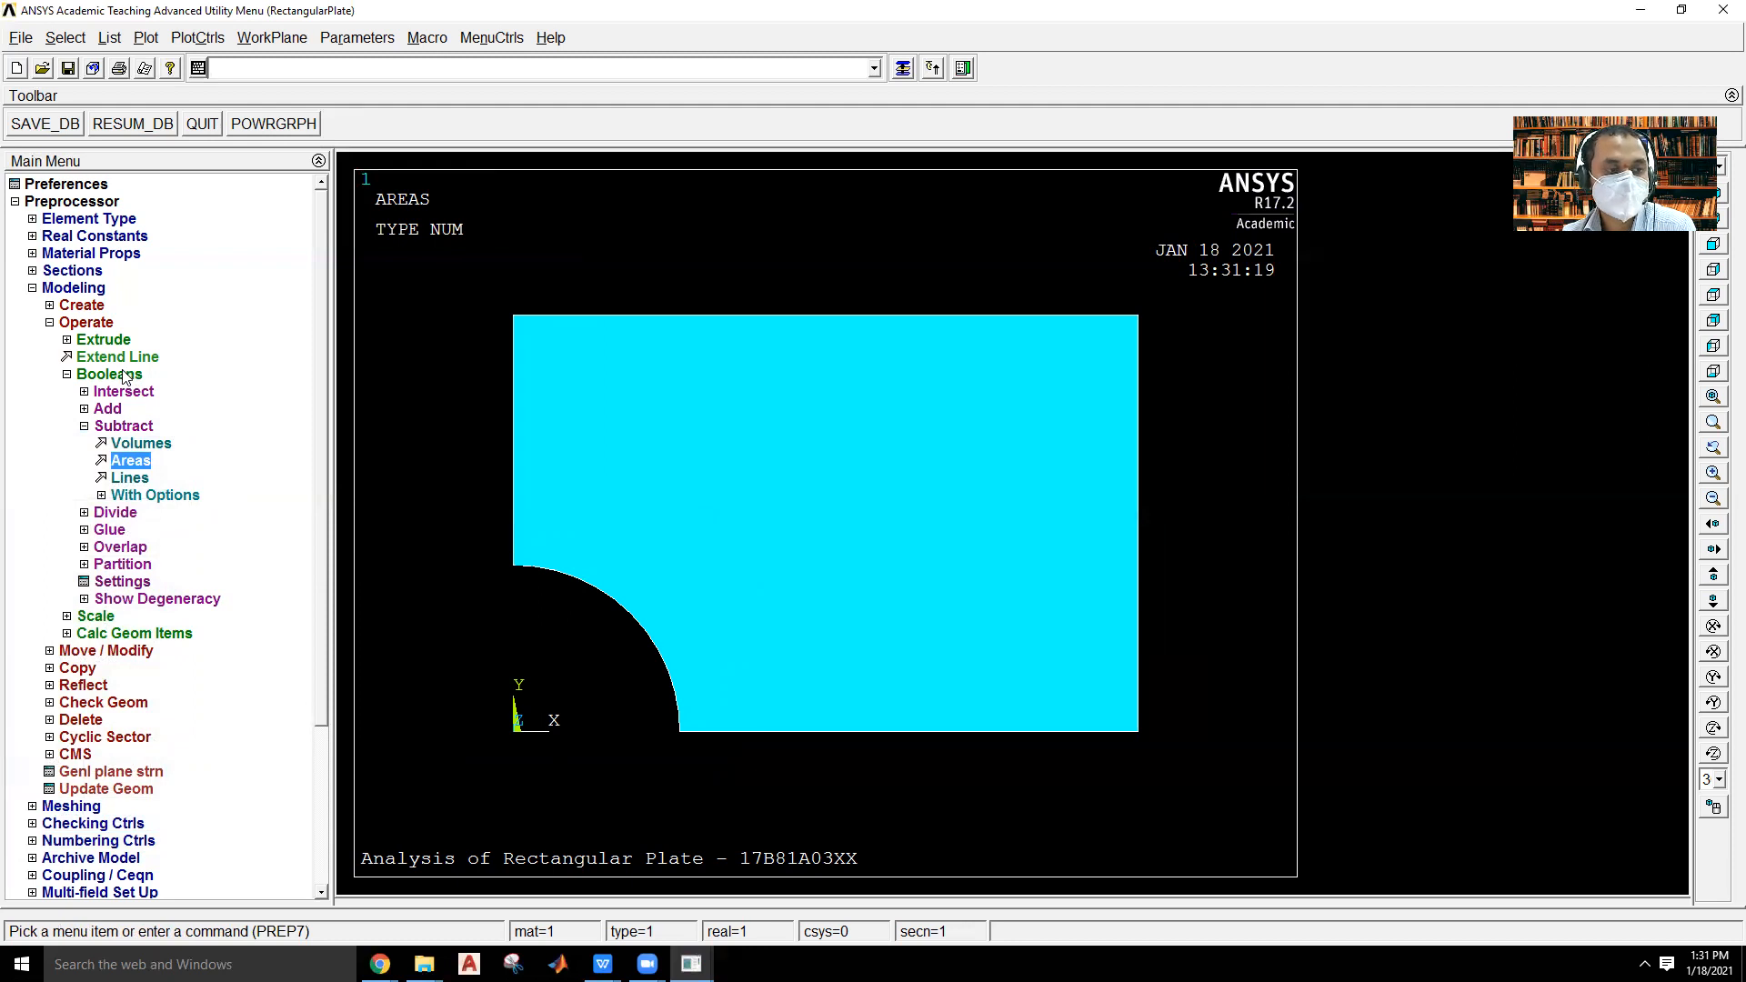
Create a keypoint on the quarter-hole arc at a line ratio of 0.5.
click(84, 306)
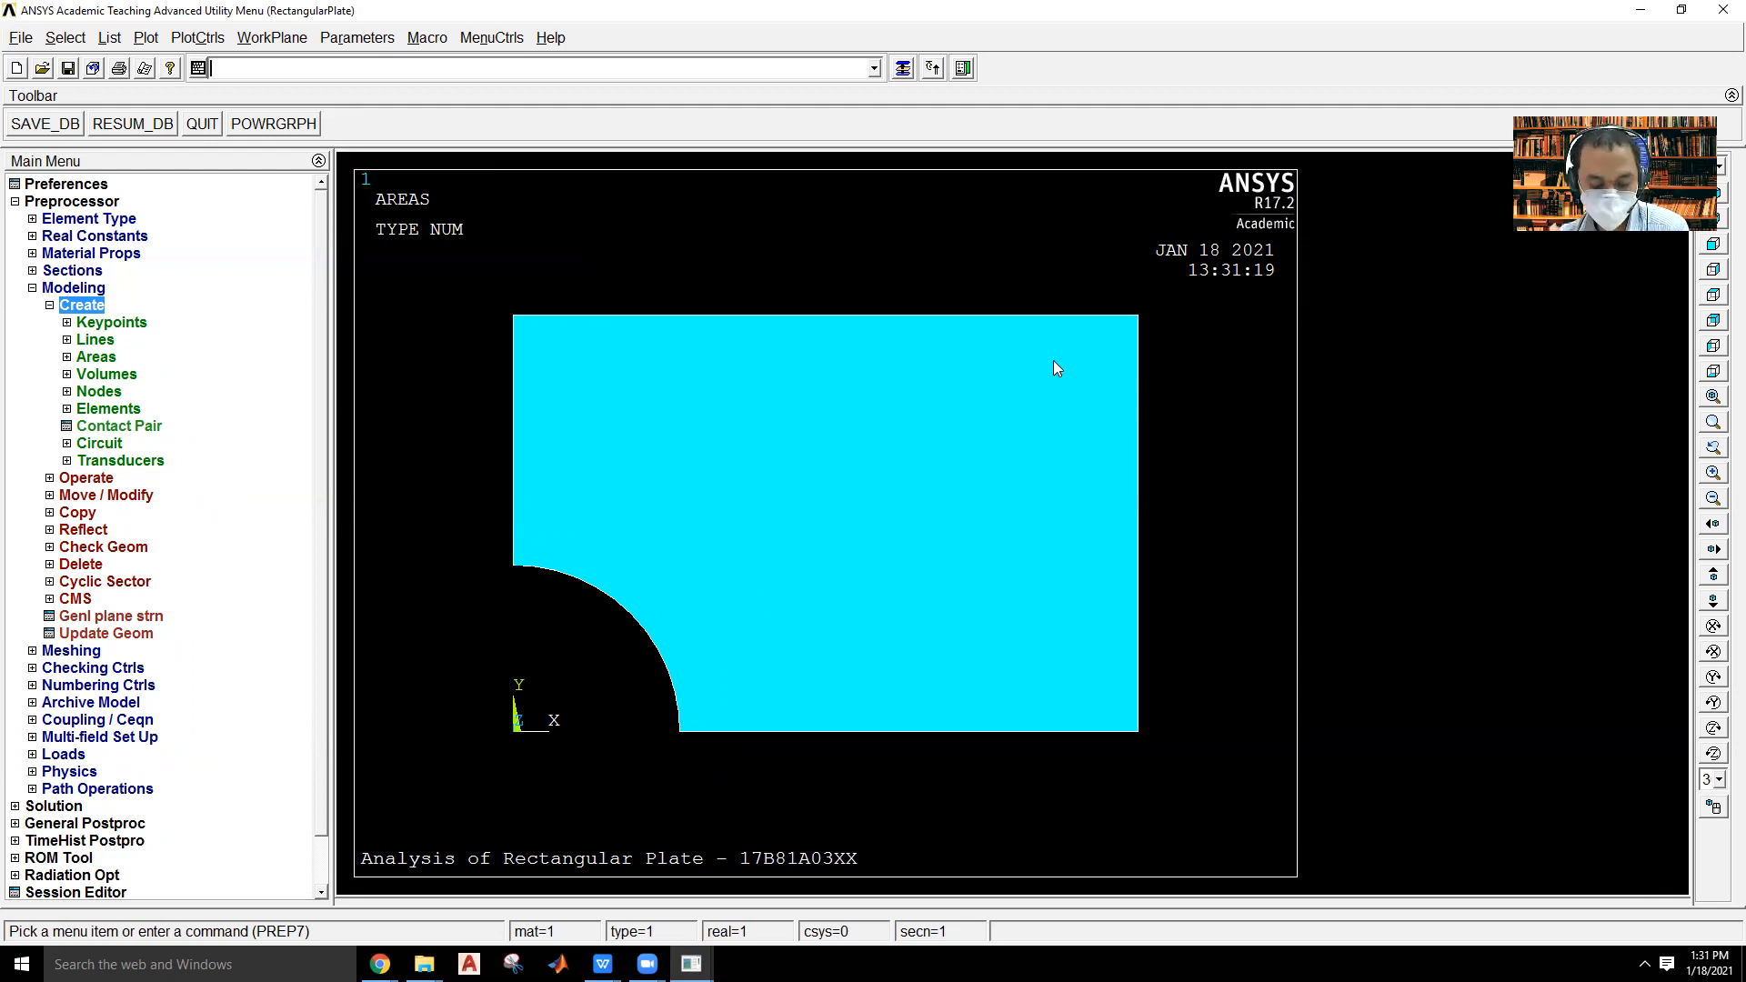
click(111, 322)
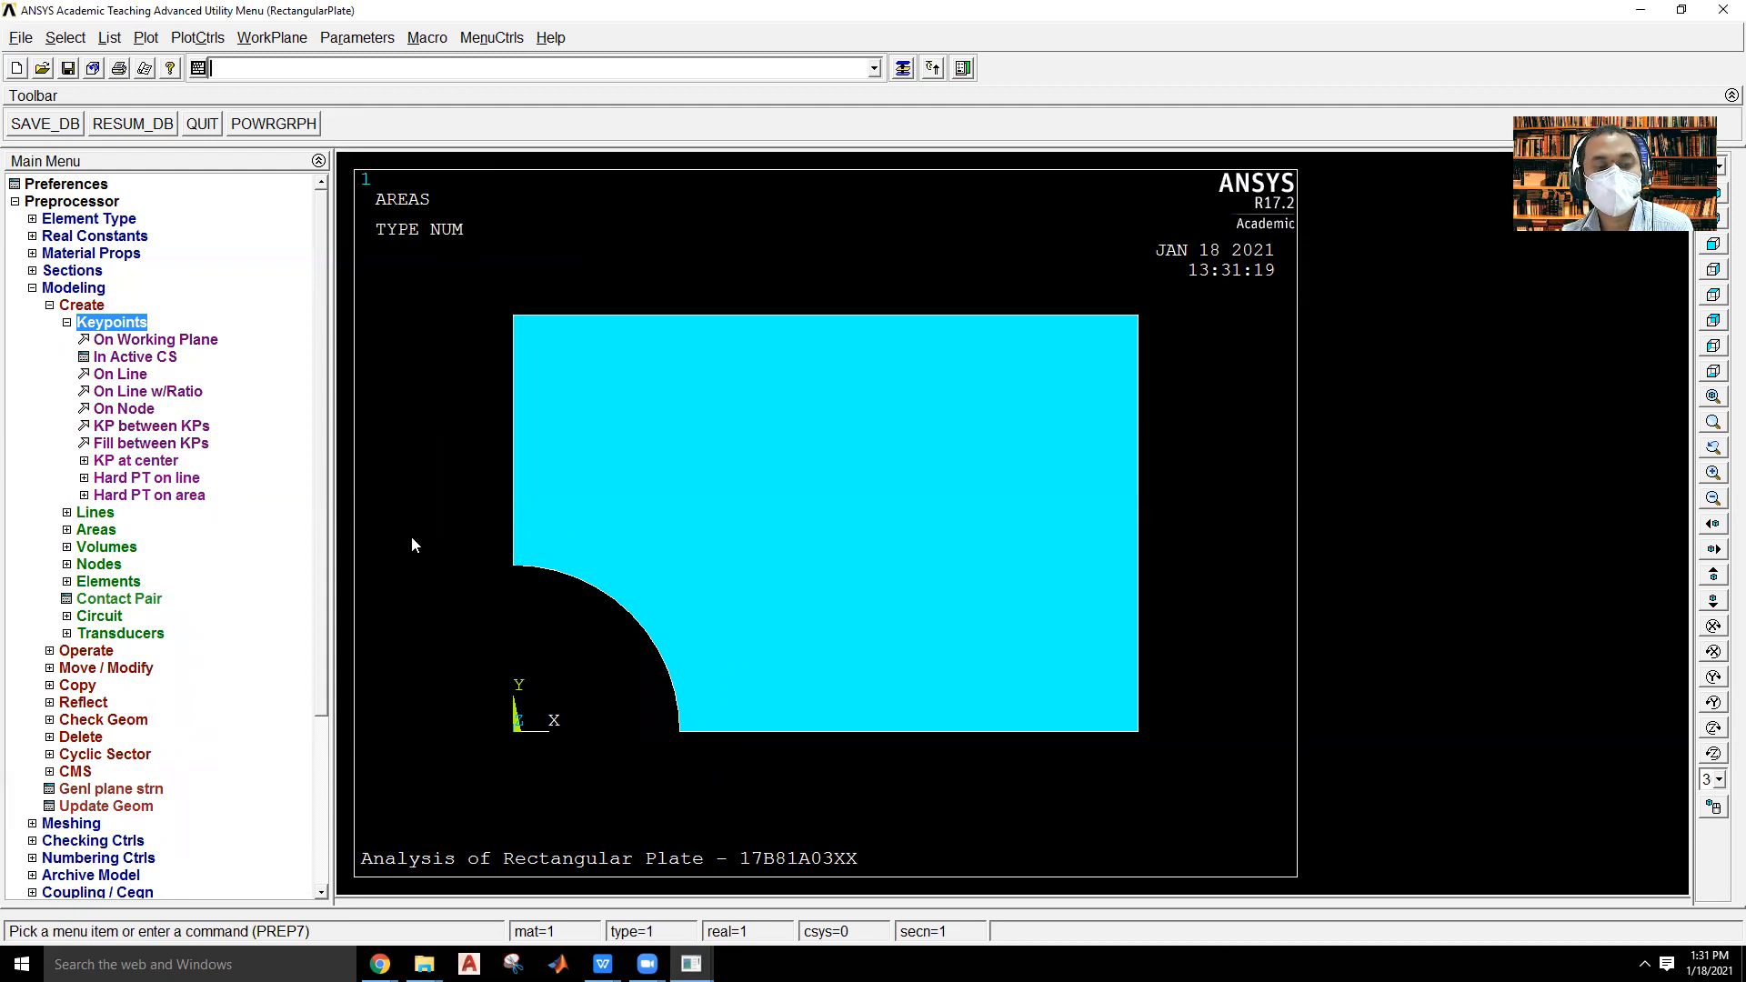
click(188, 394)
click(642, 613)
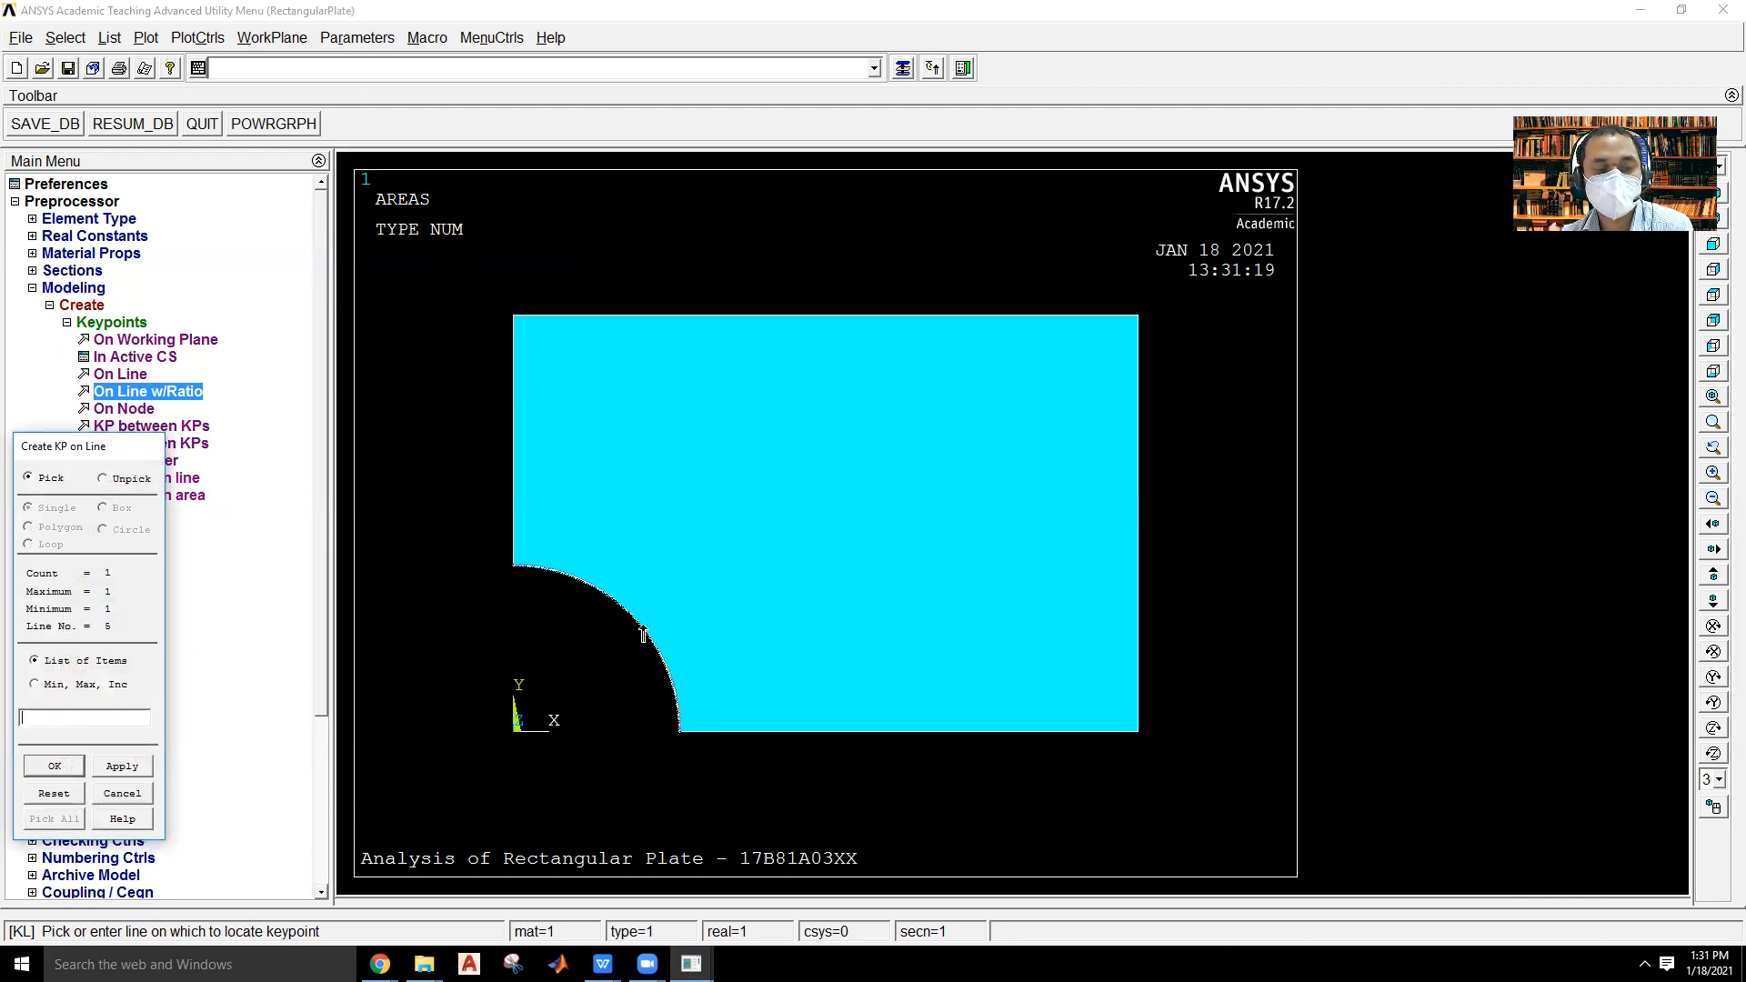
click(48, 767)
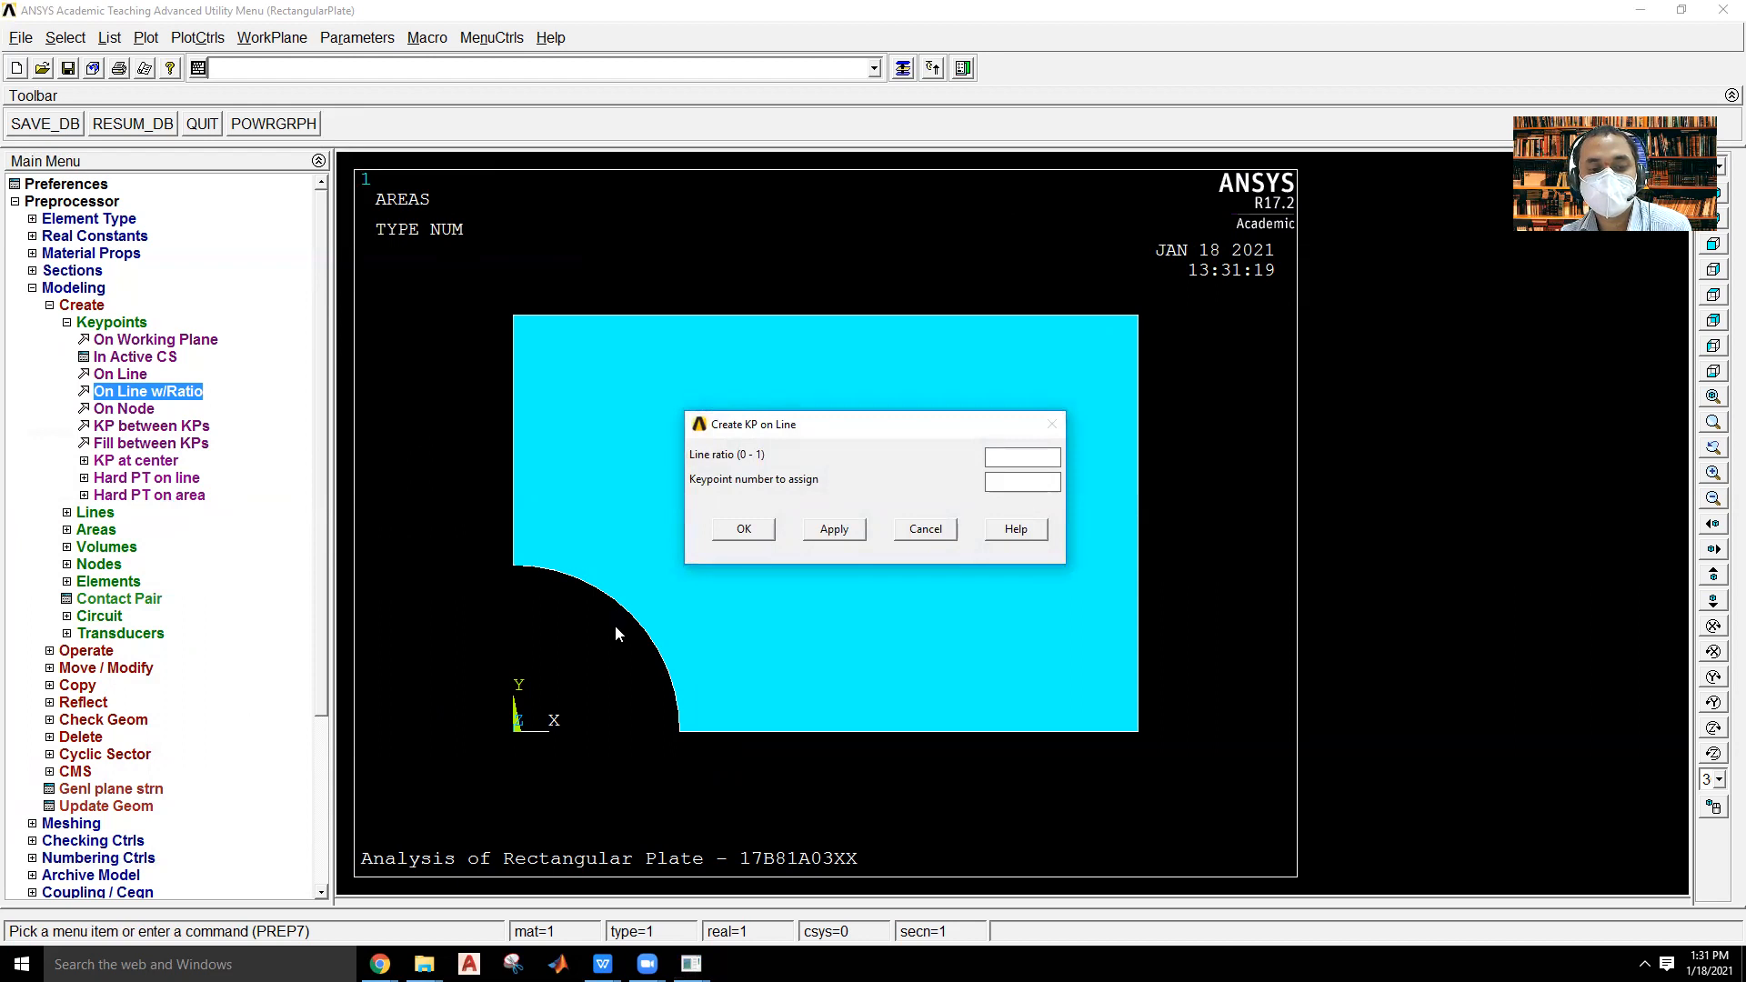
text(0.5)
click(746, 534)
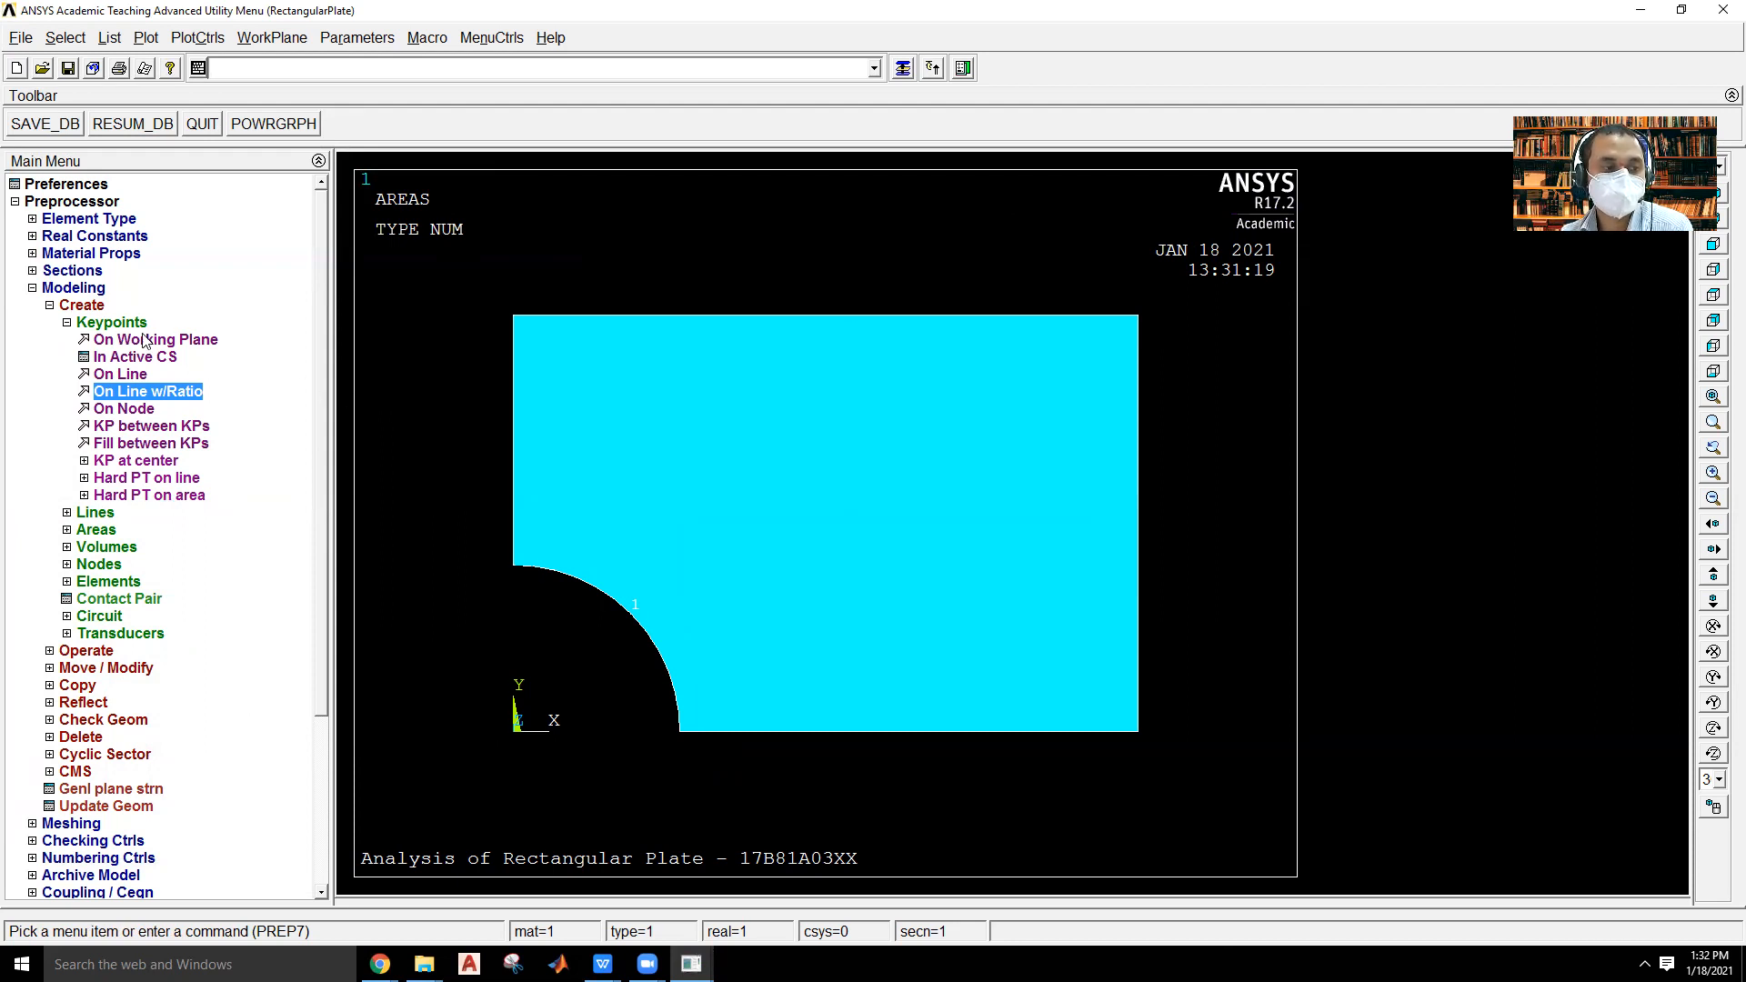
Create a straight line from the keypoint at the middle of the arc to the plate's upper-right corner.
click(106, 515)
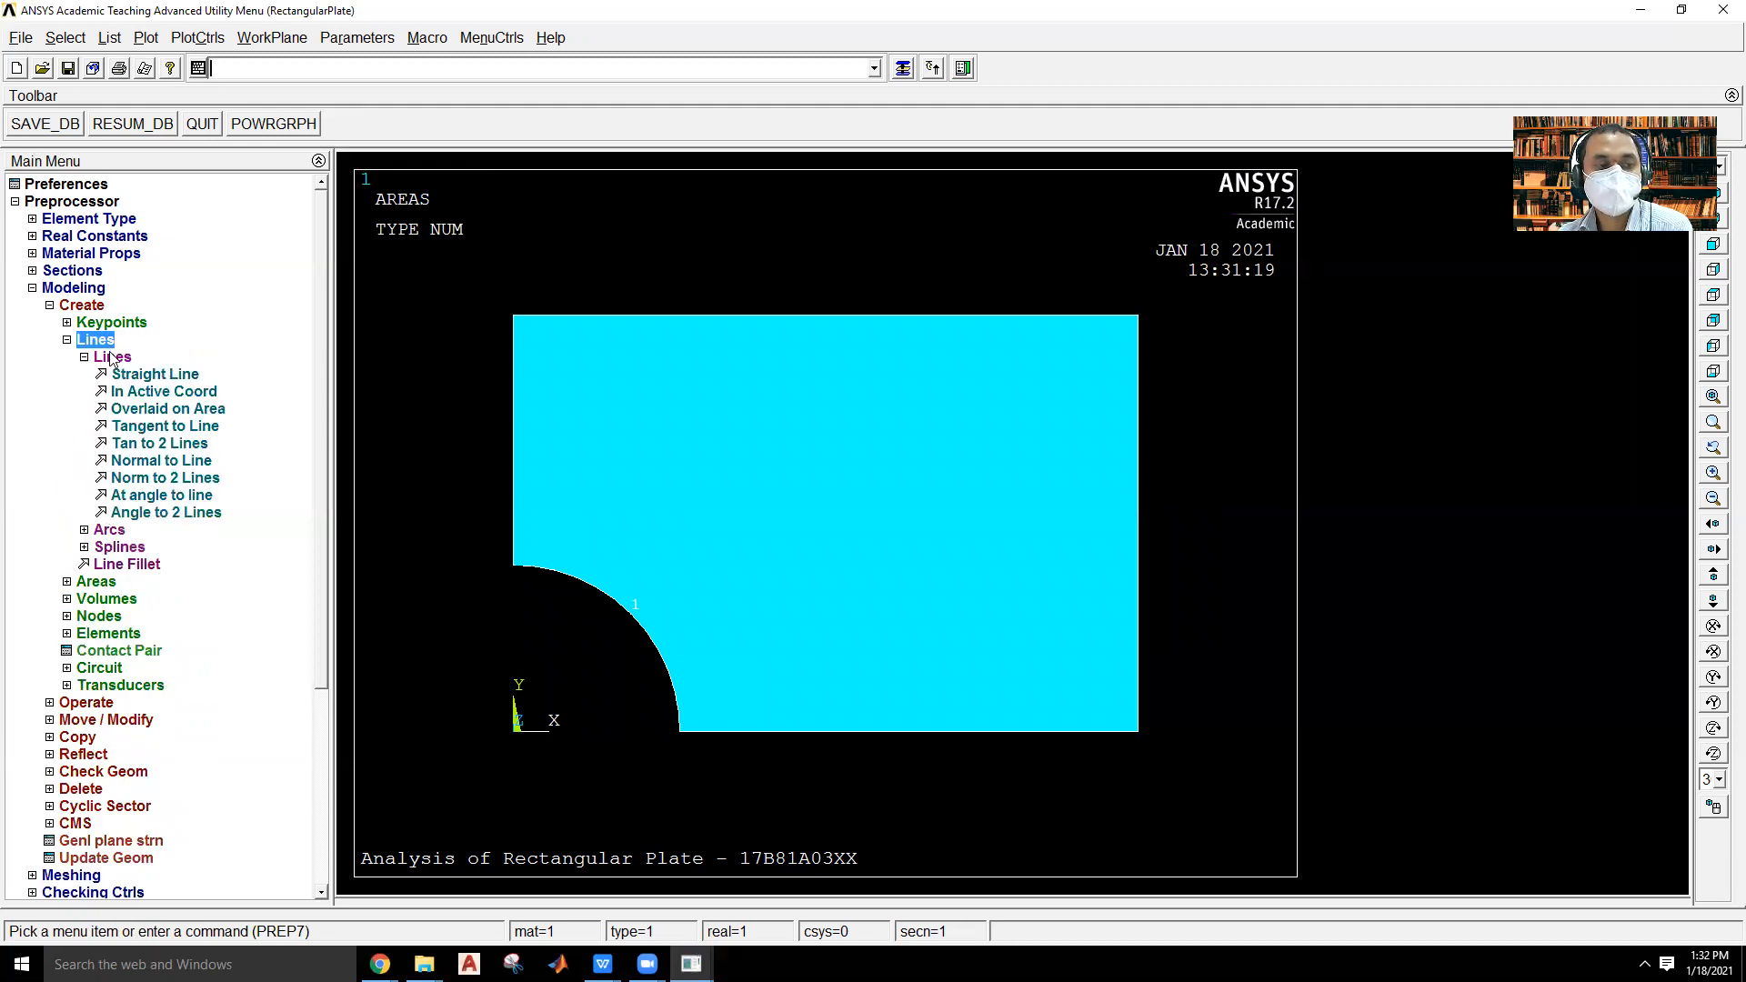
click(136, 375)
click(628, 617)
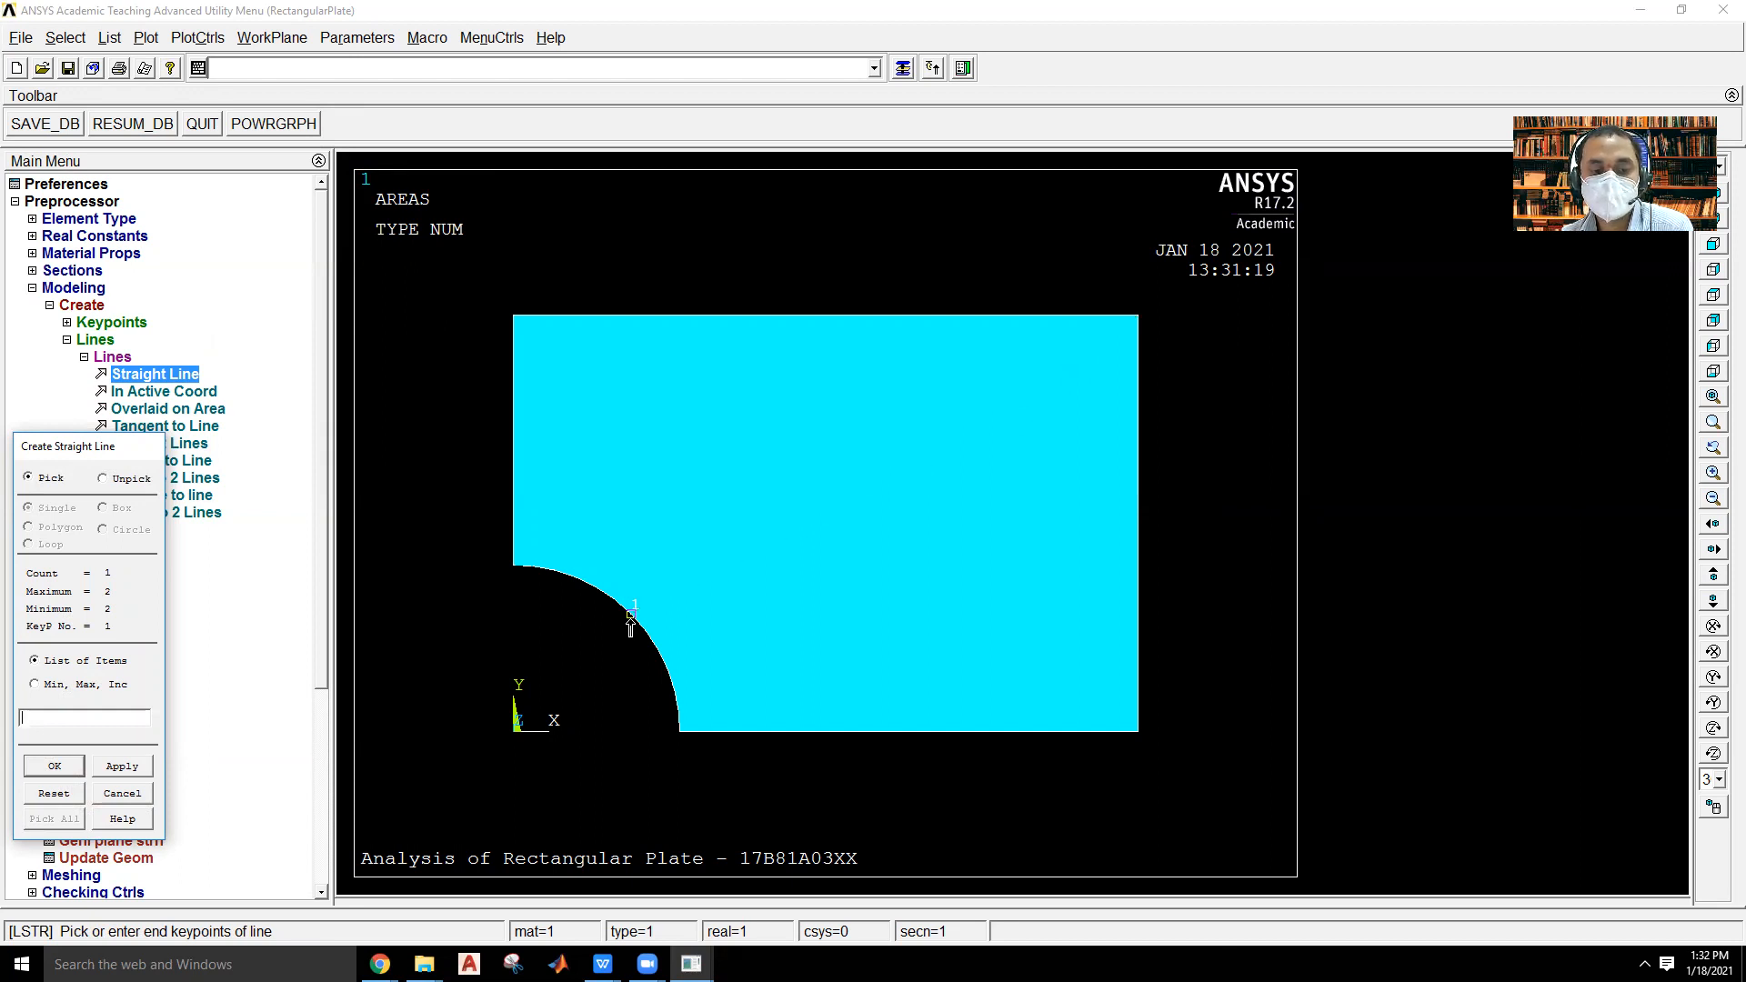
click(1137, 327)
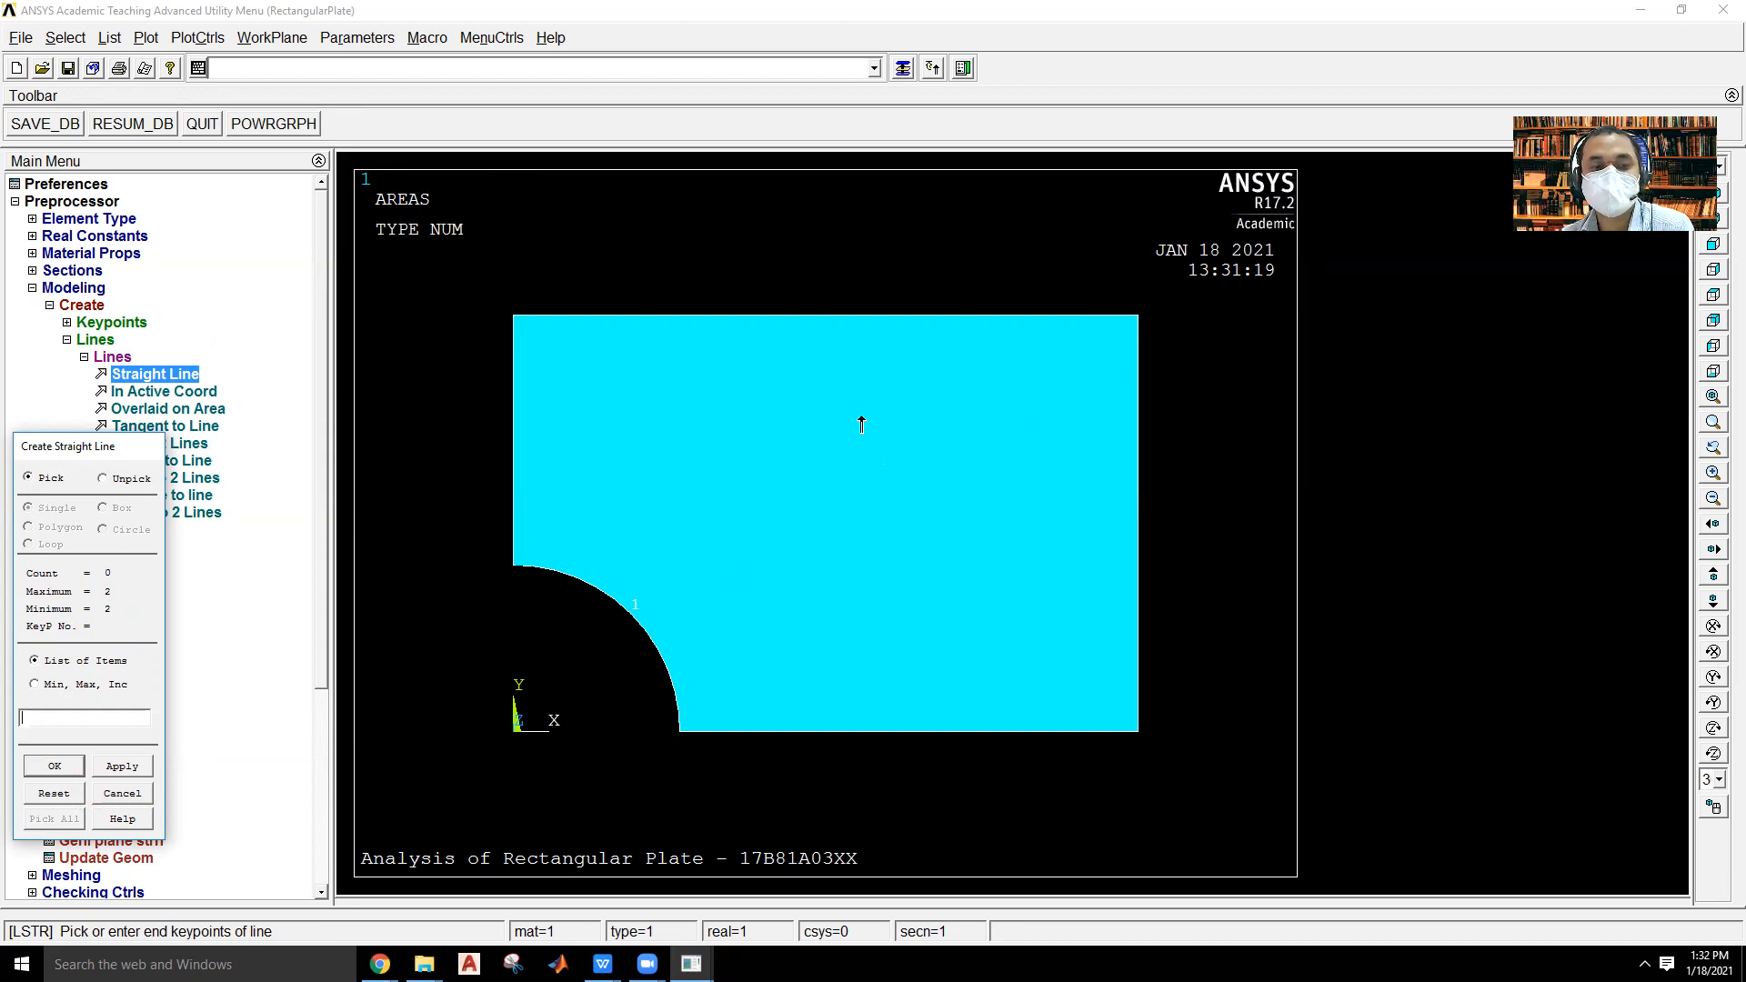
click(82, 713)
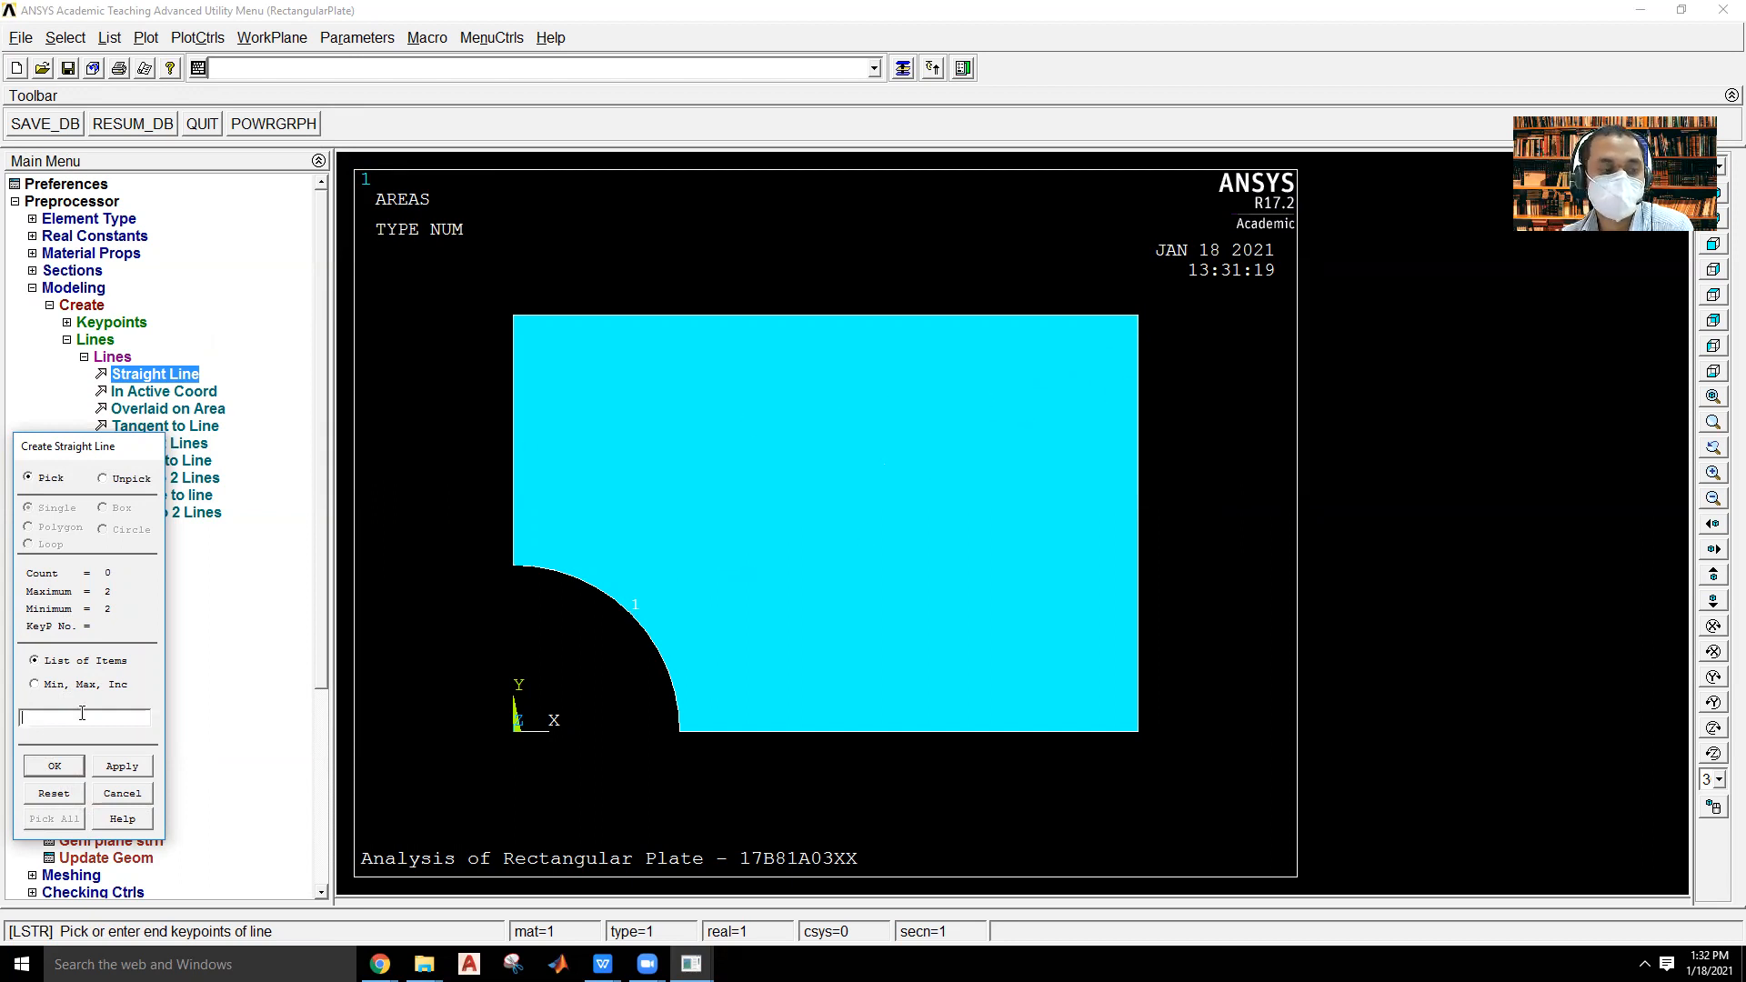
click(57, 766)
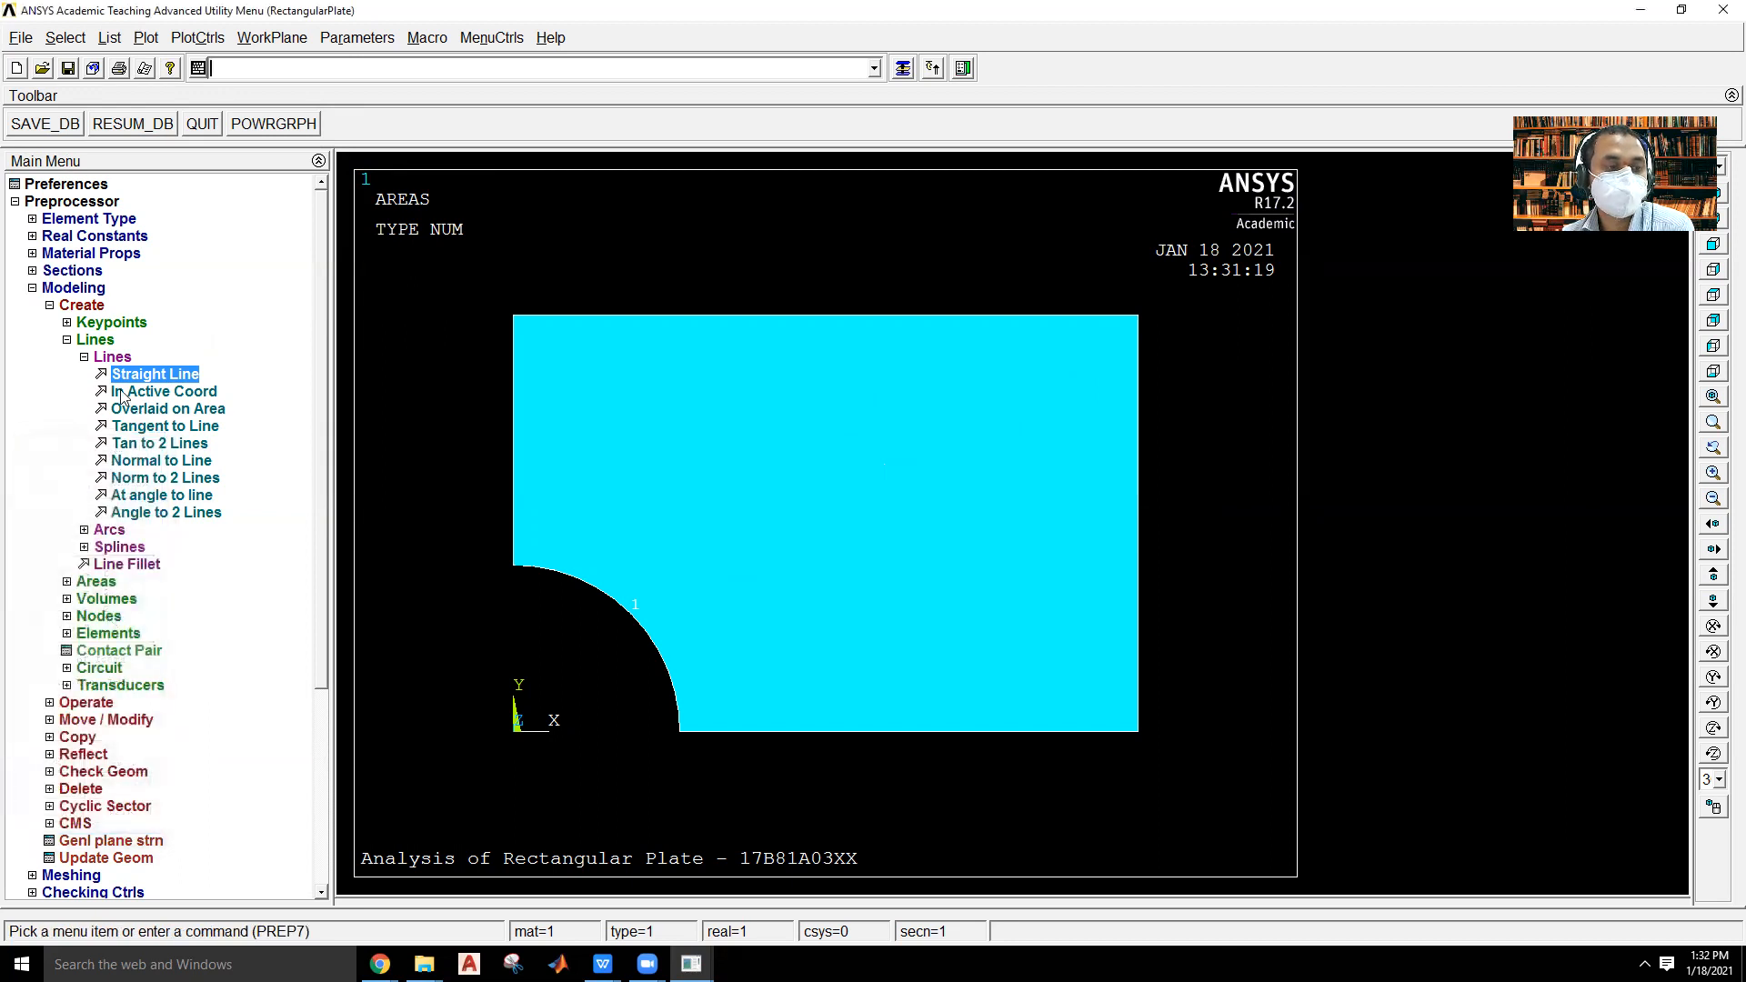
Divide the plate area by the diagonal line between the hole arc and the upper-right corner.
click(82, 305)
click(94, 326)
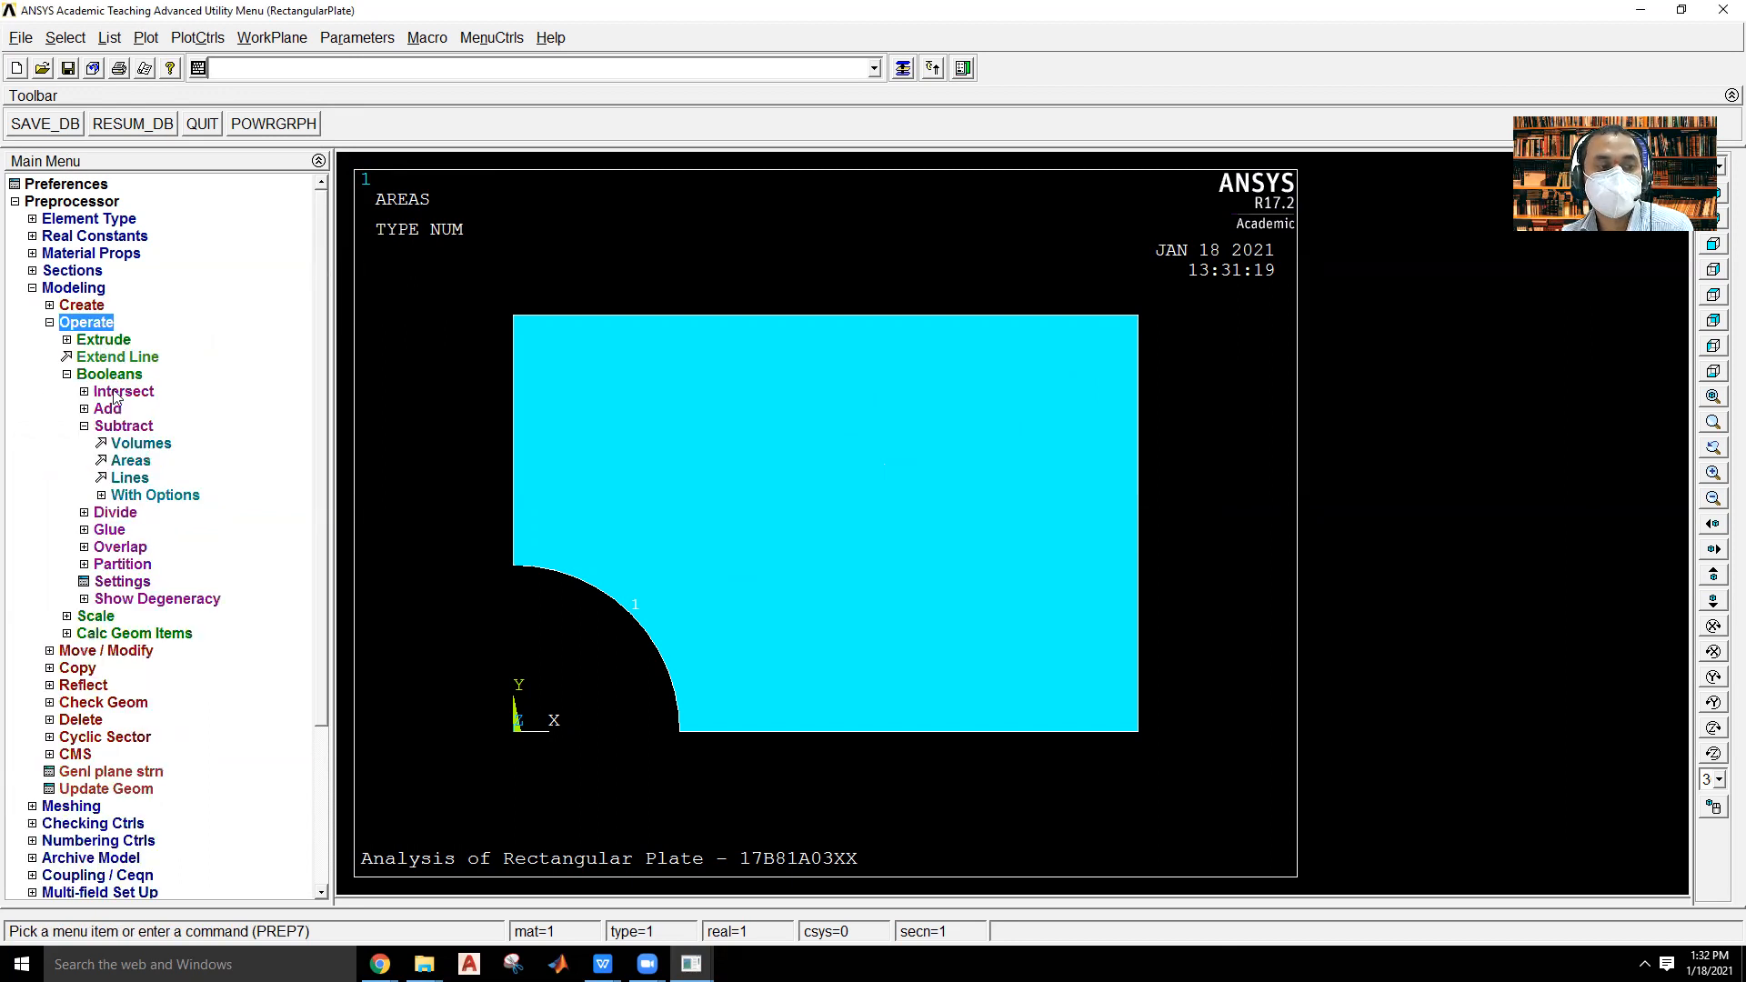
click(124, 426)
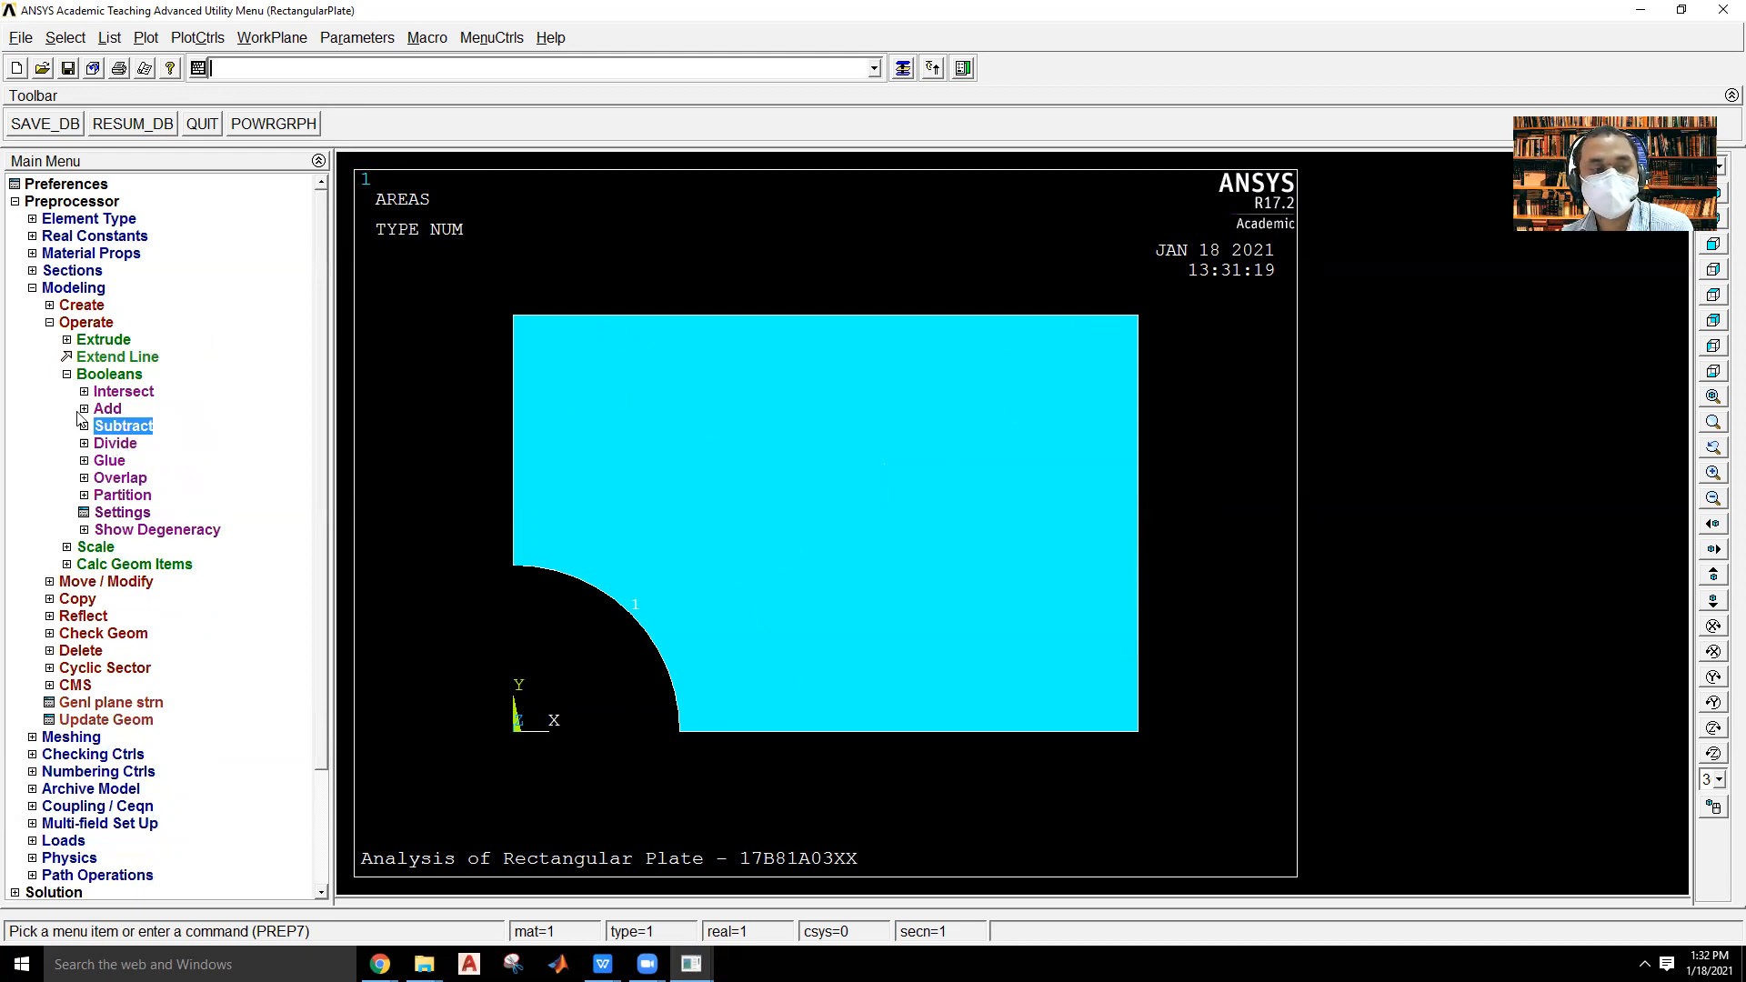
click(101, 447)
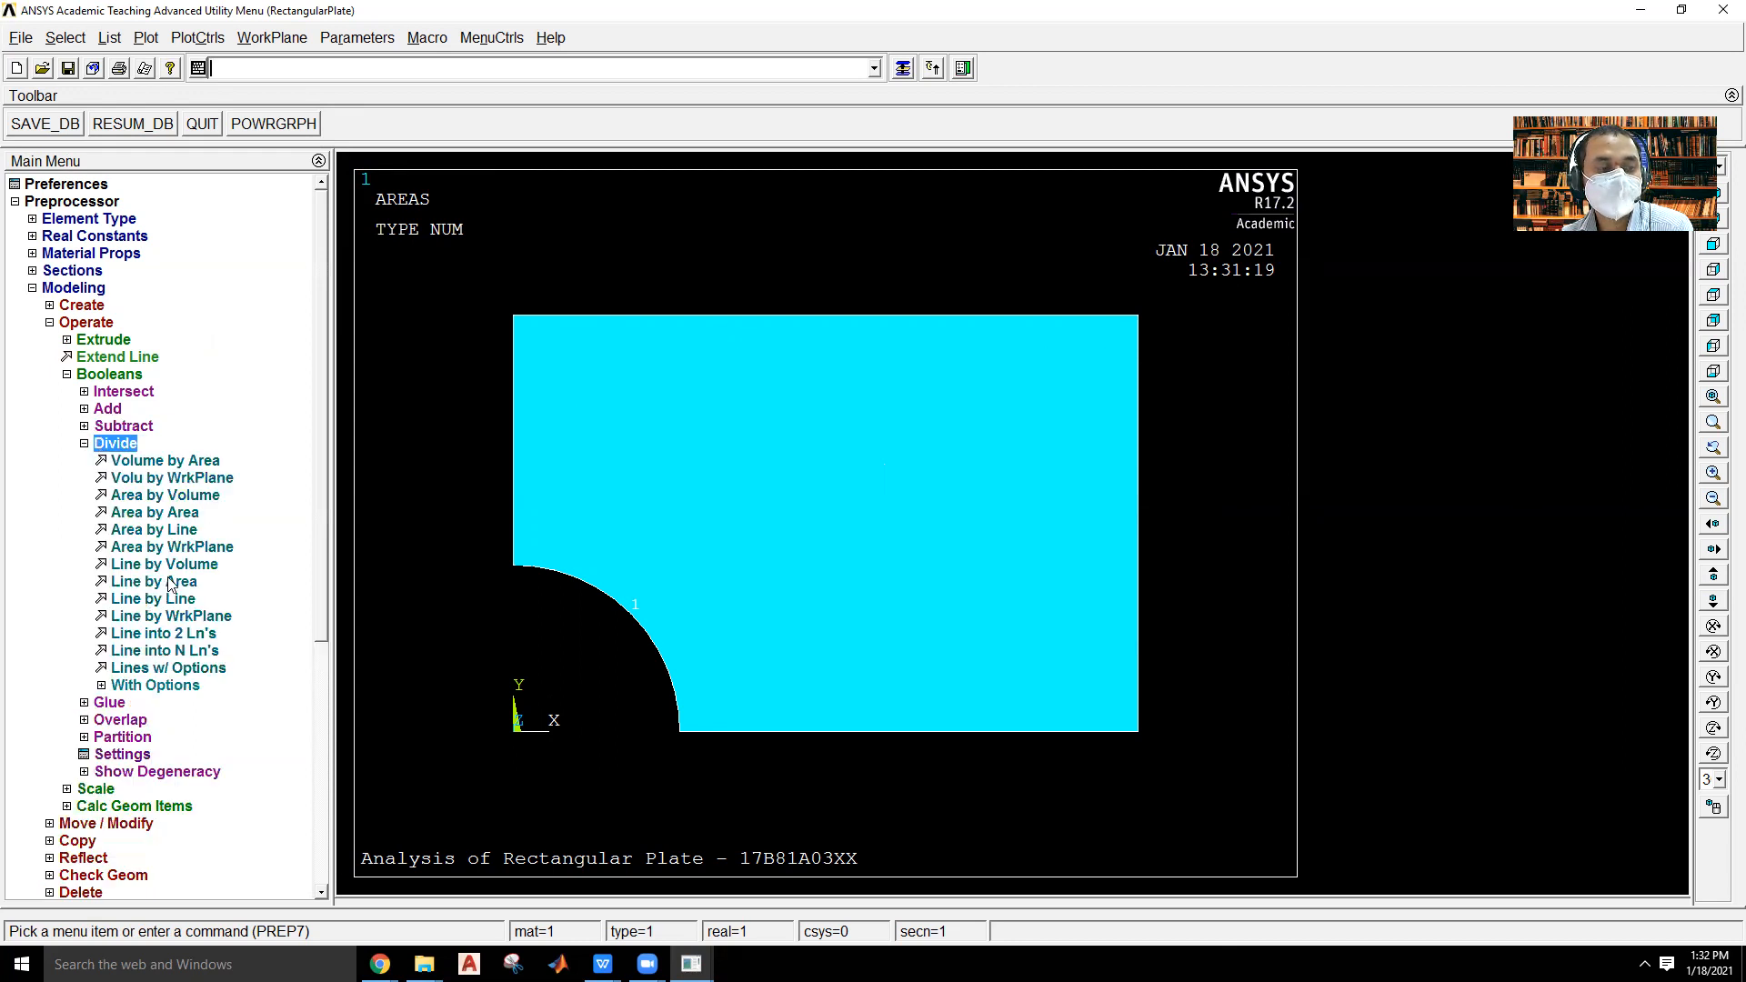
click(182, 532)
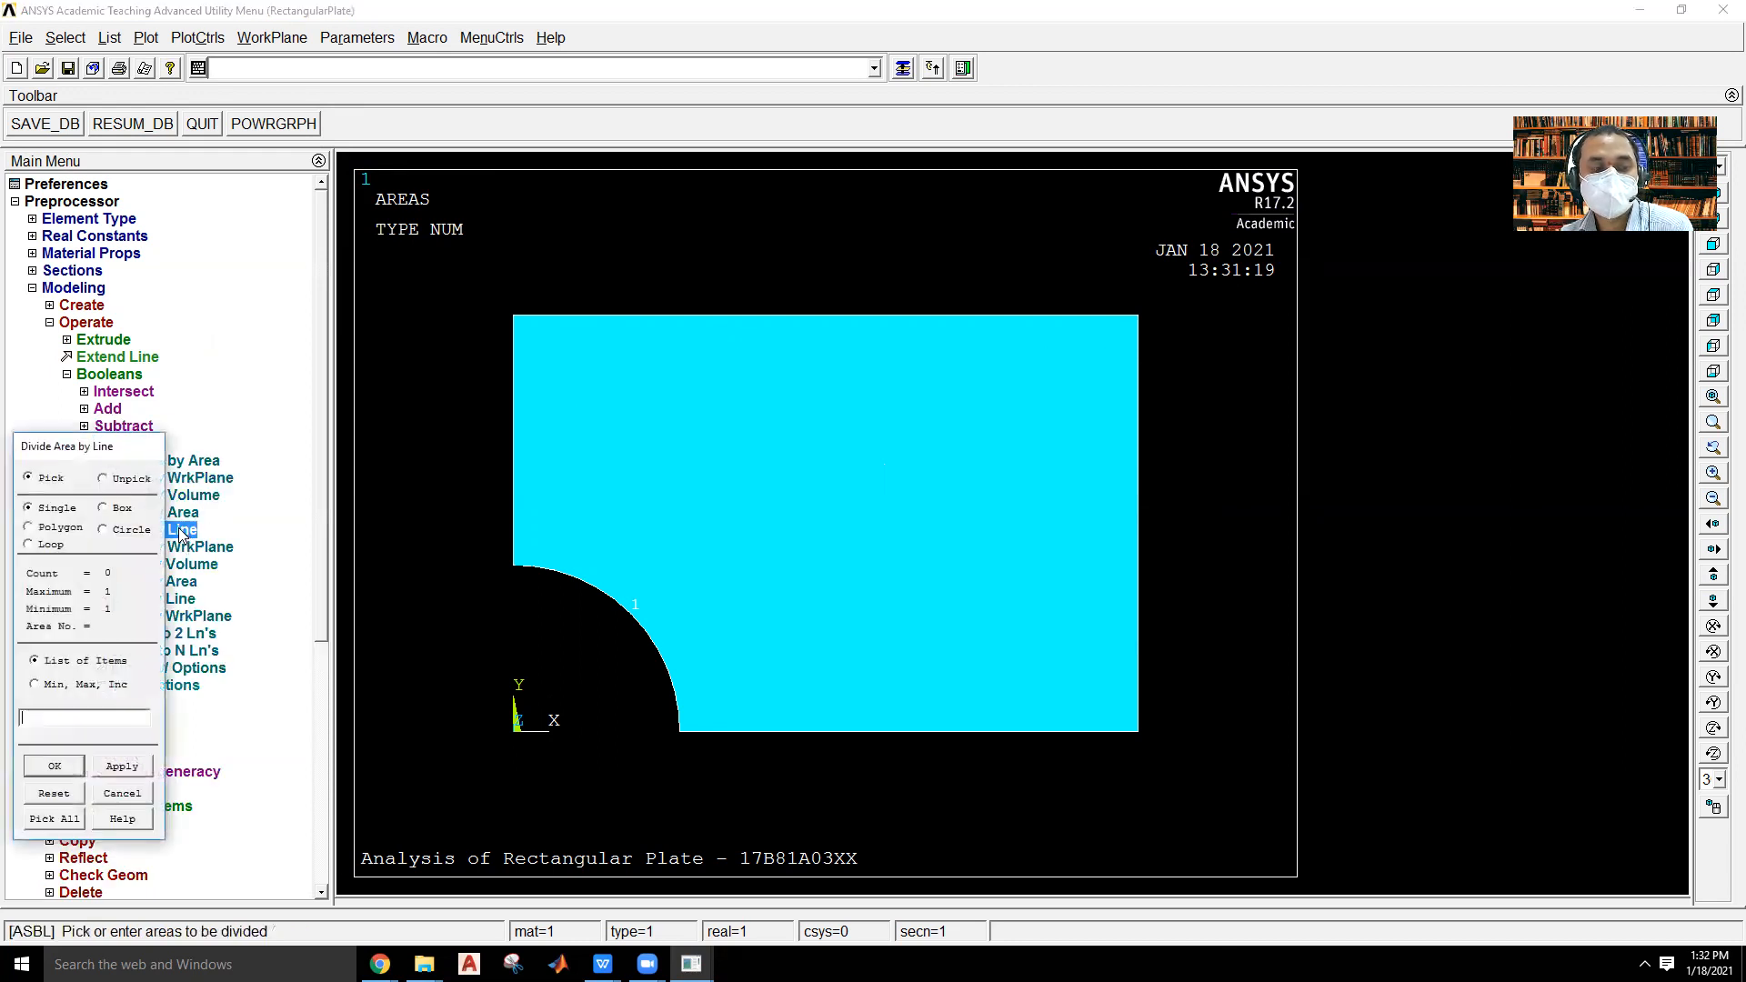
click(515, 399)
click(55, 766)
click(708, 575)
click(29, 766)
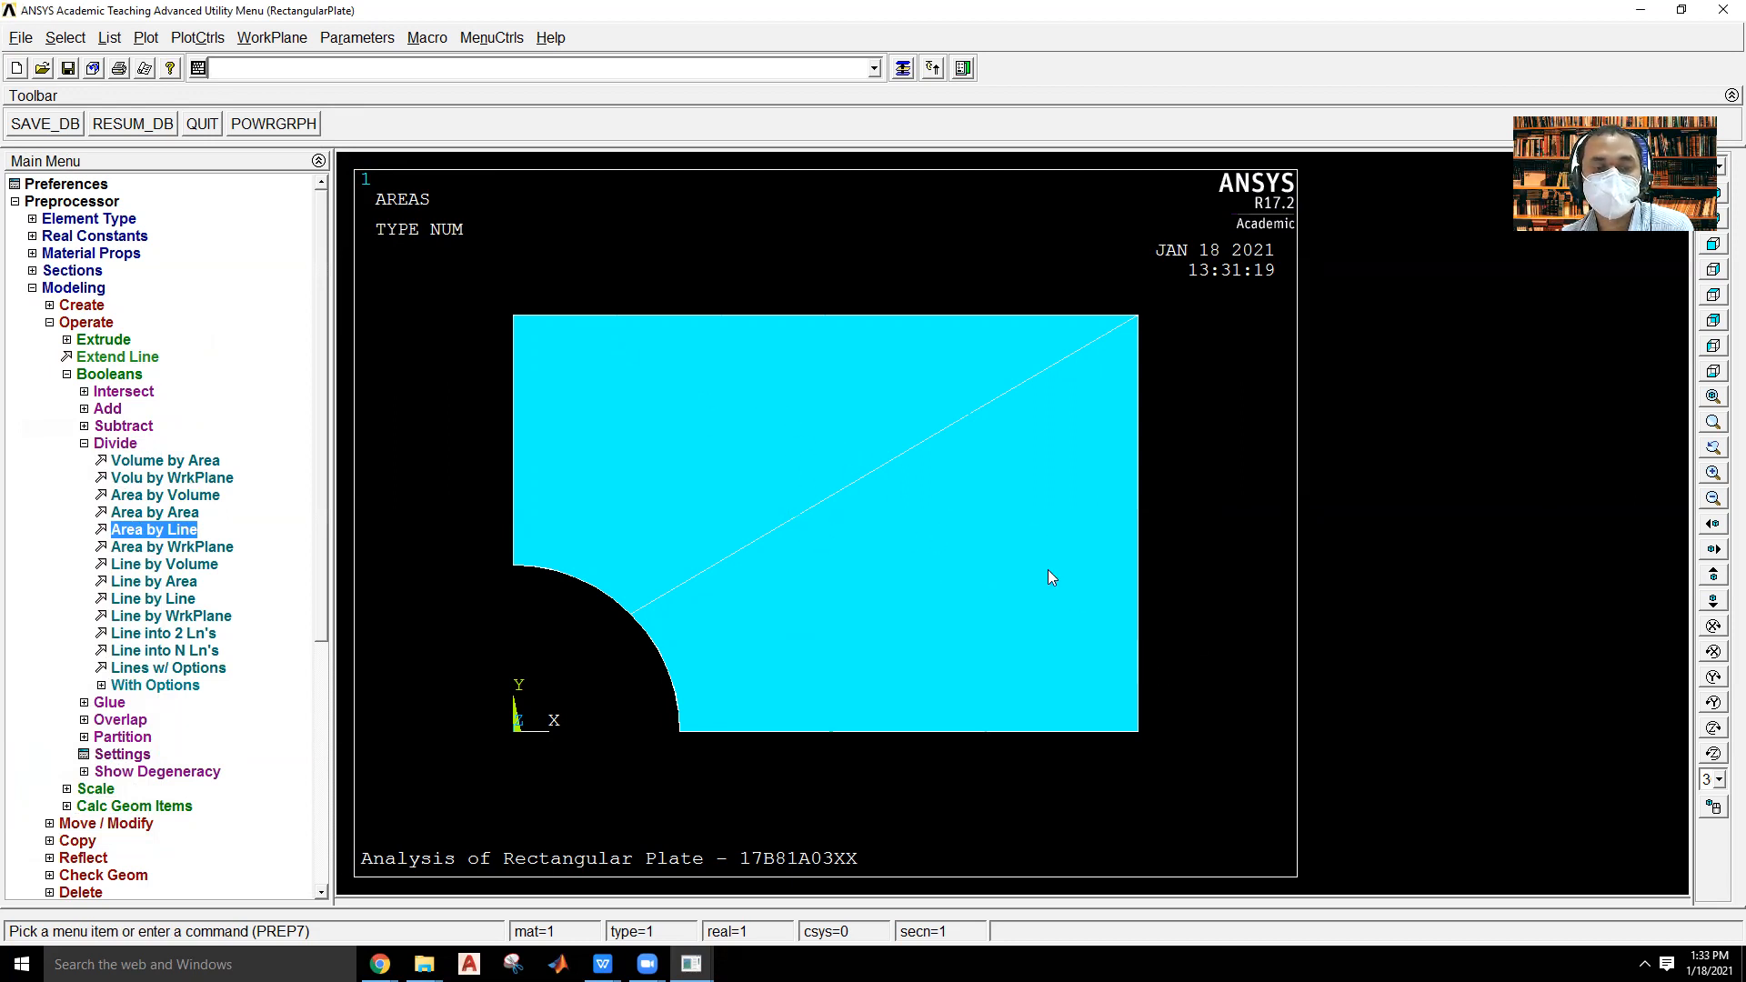
Mesh both plate areas with a mapped, 3 or 4 sided quad mesh.
click(74, 289)
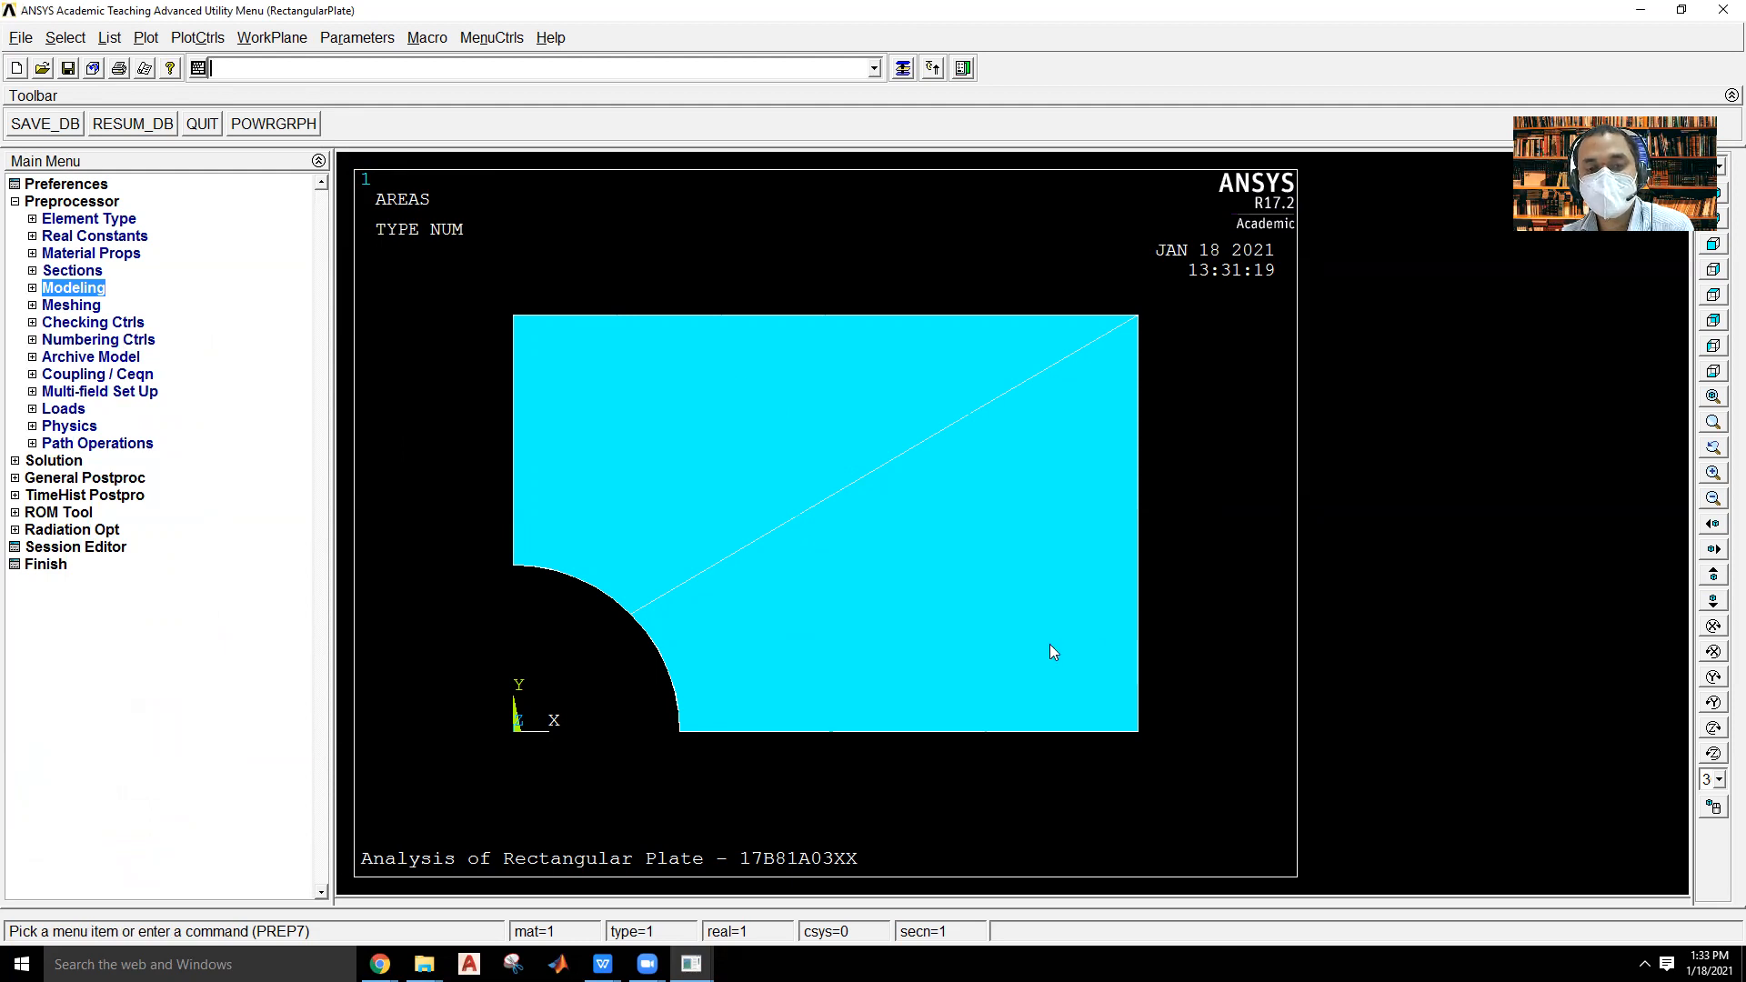
click(71, 305)
click(100, 339)
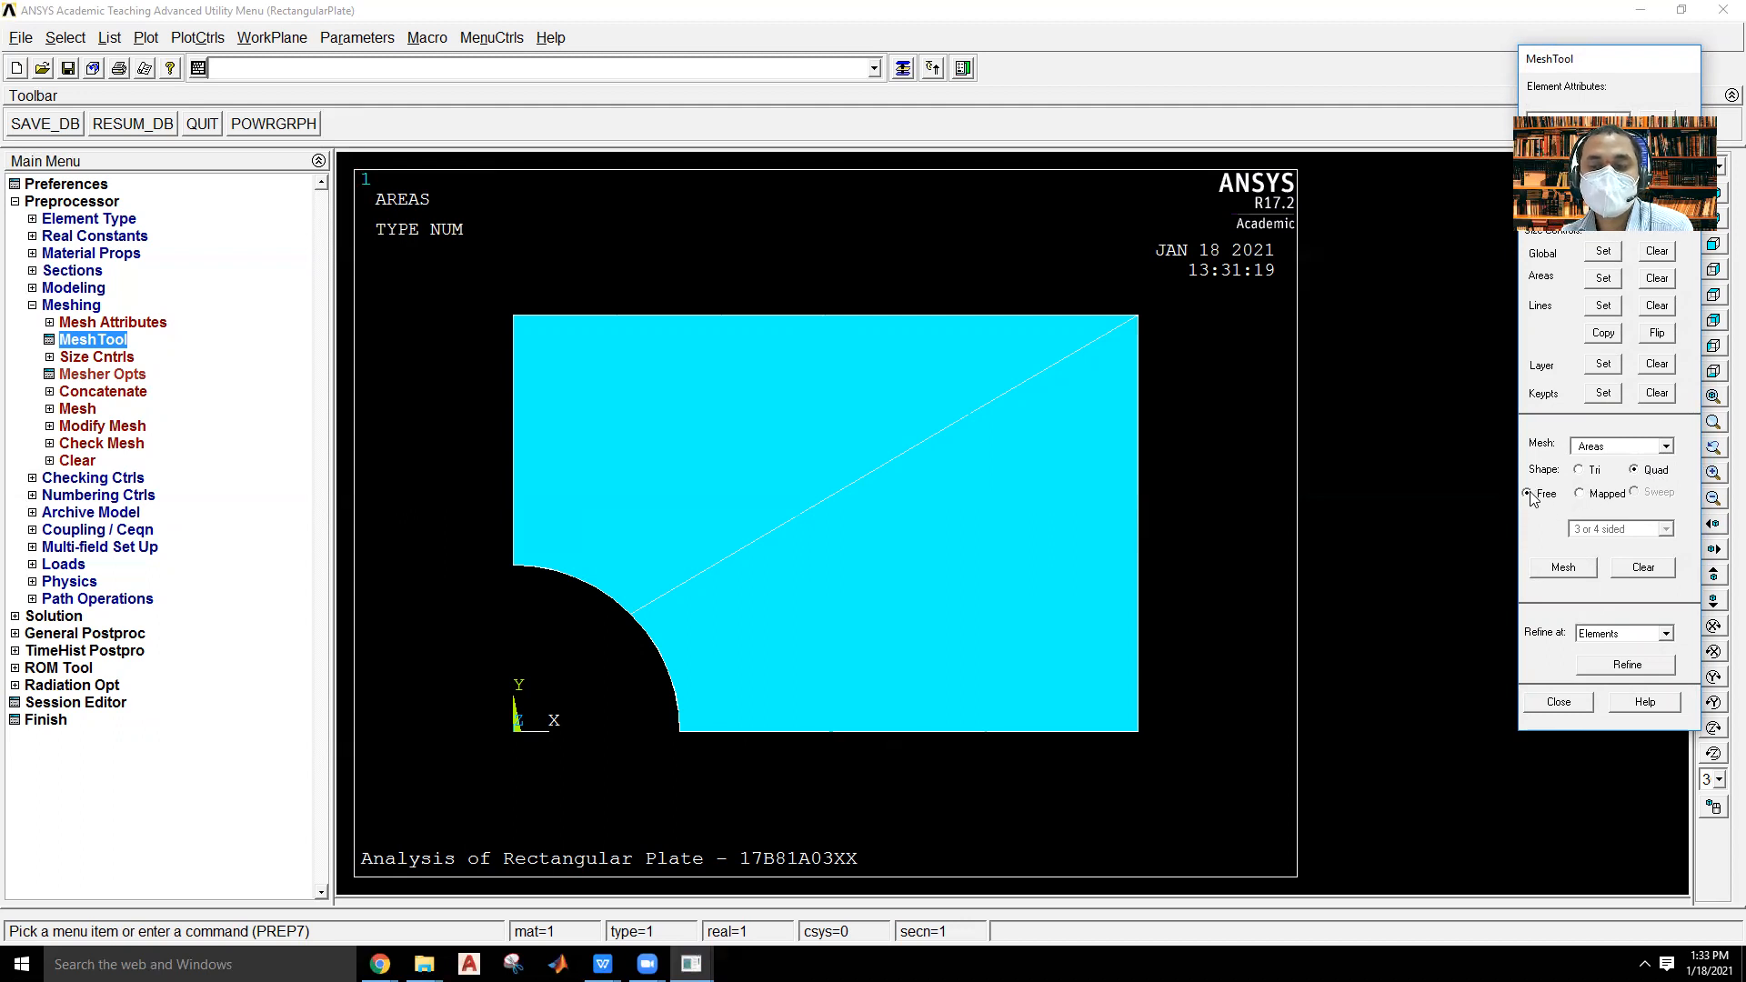
click(1579, 493)
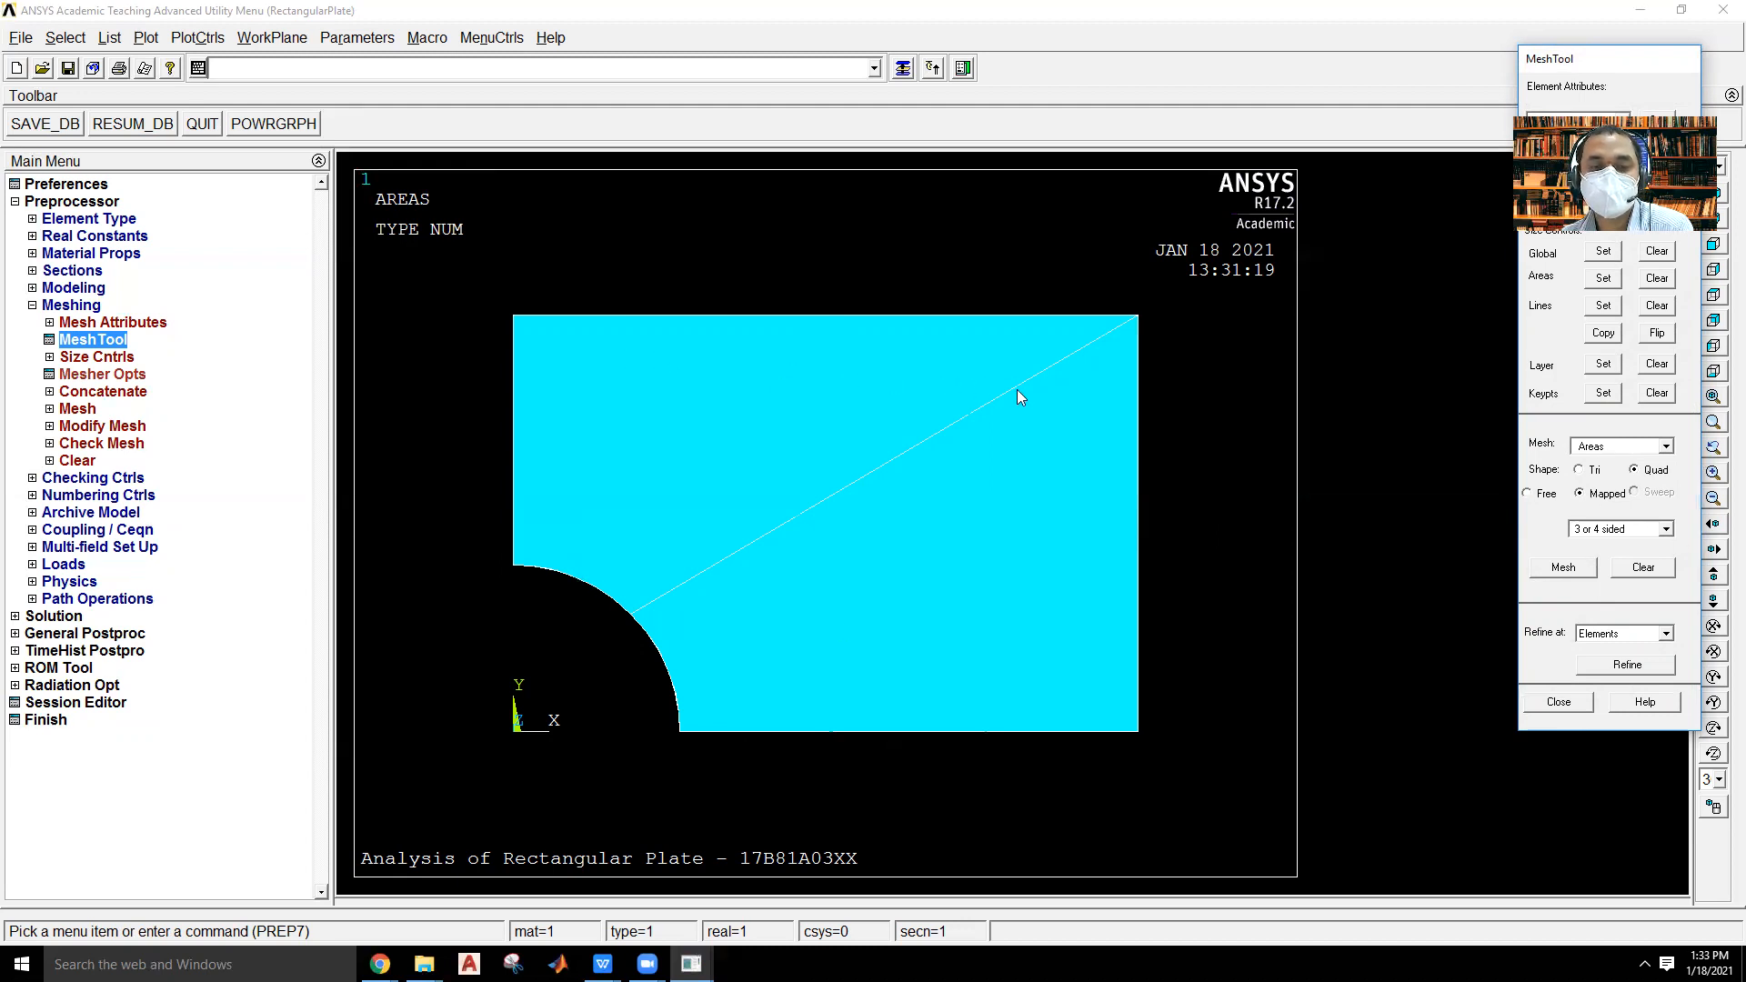
click(1561, 567)
click(646, 421)
click(822, 537)
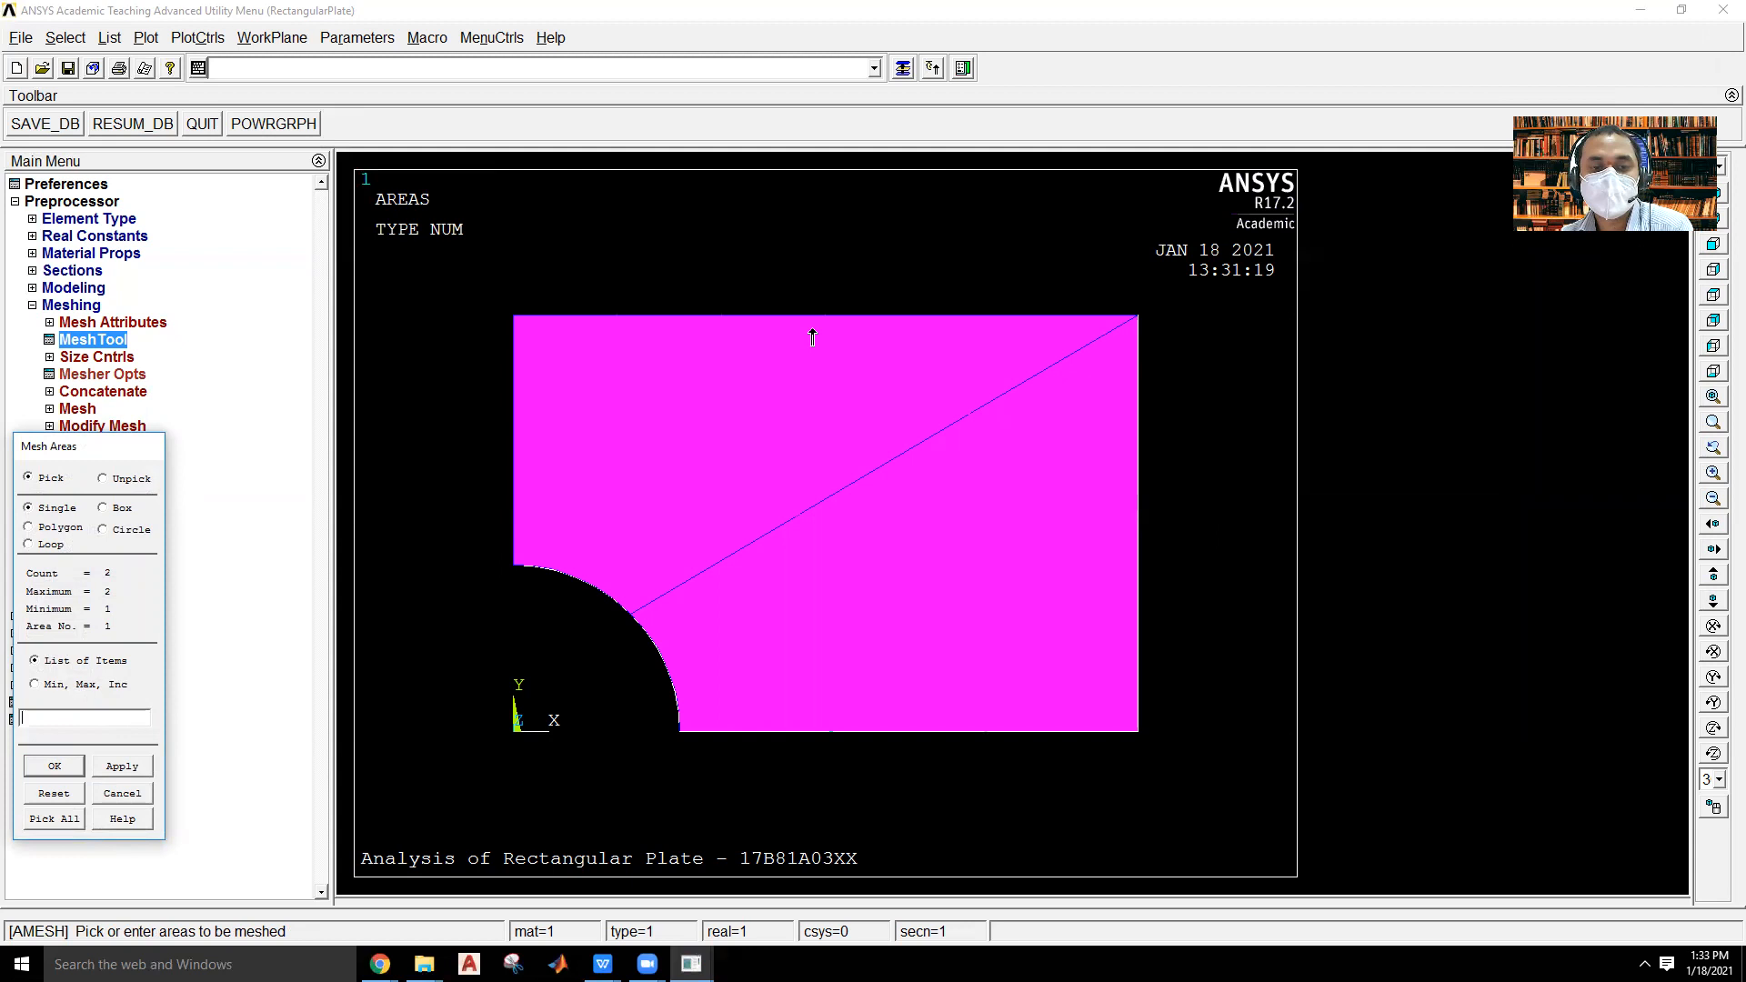
click(55, 767)
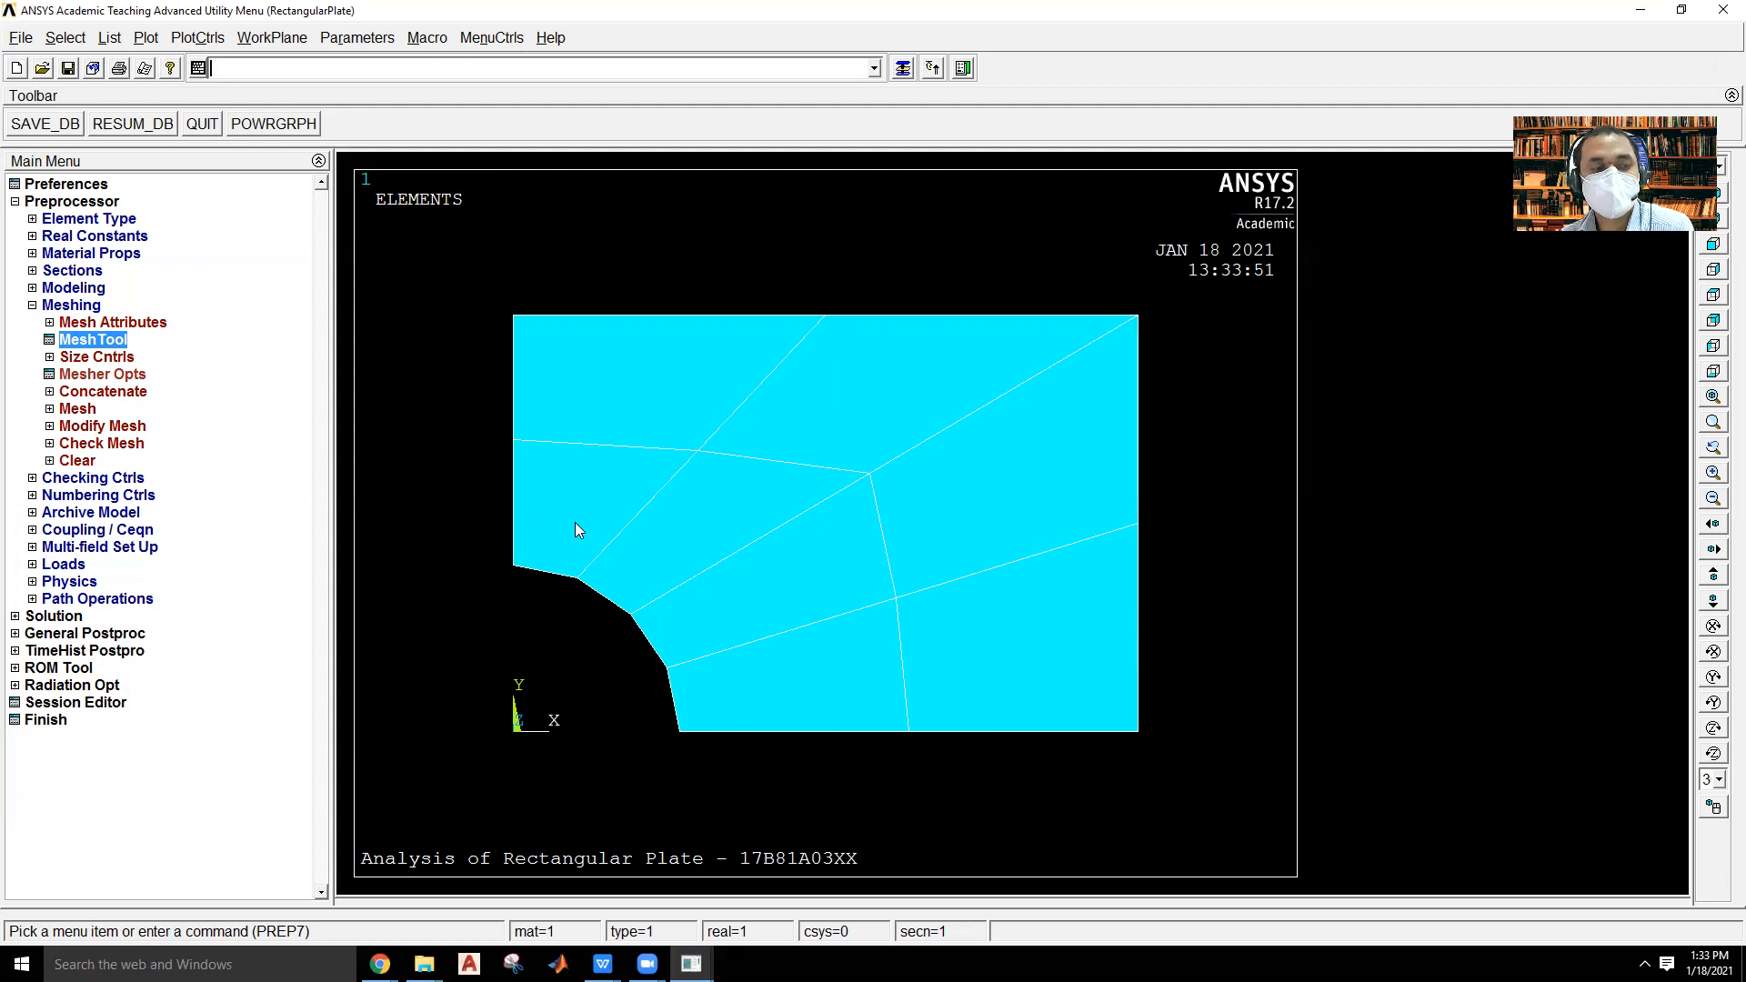
Refine the mesh at all eight elements of the plate with refinement level 3.
click(88, 341)
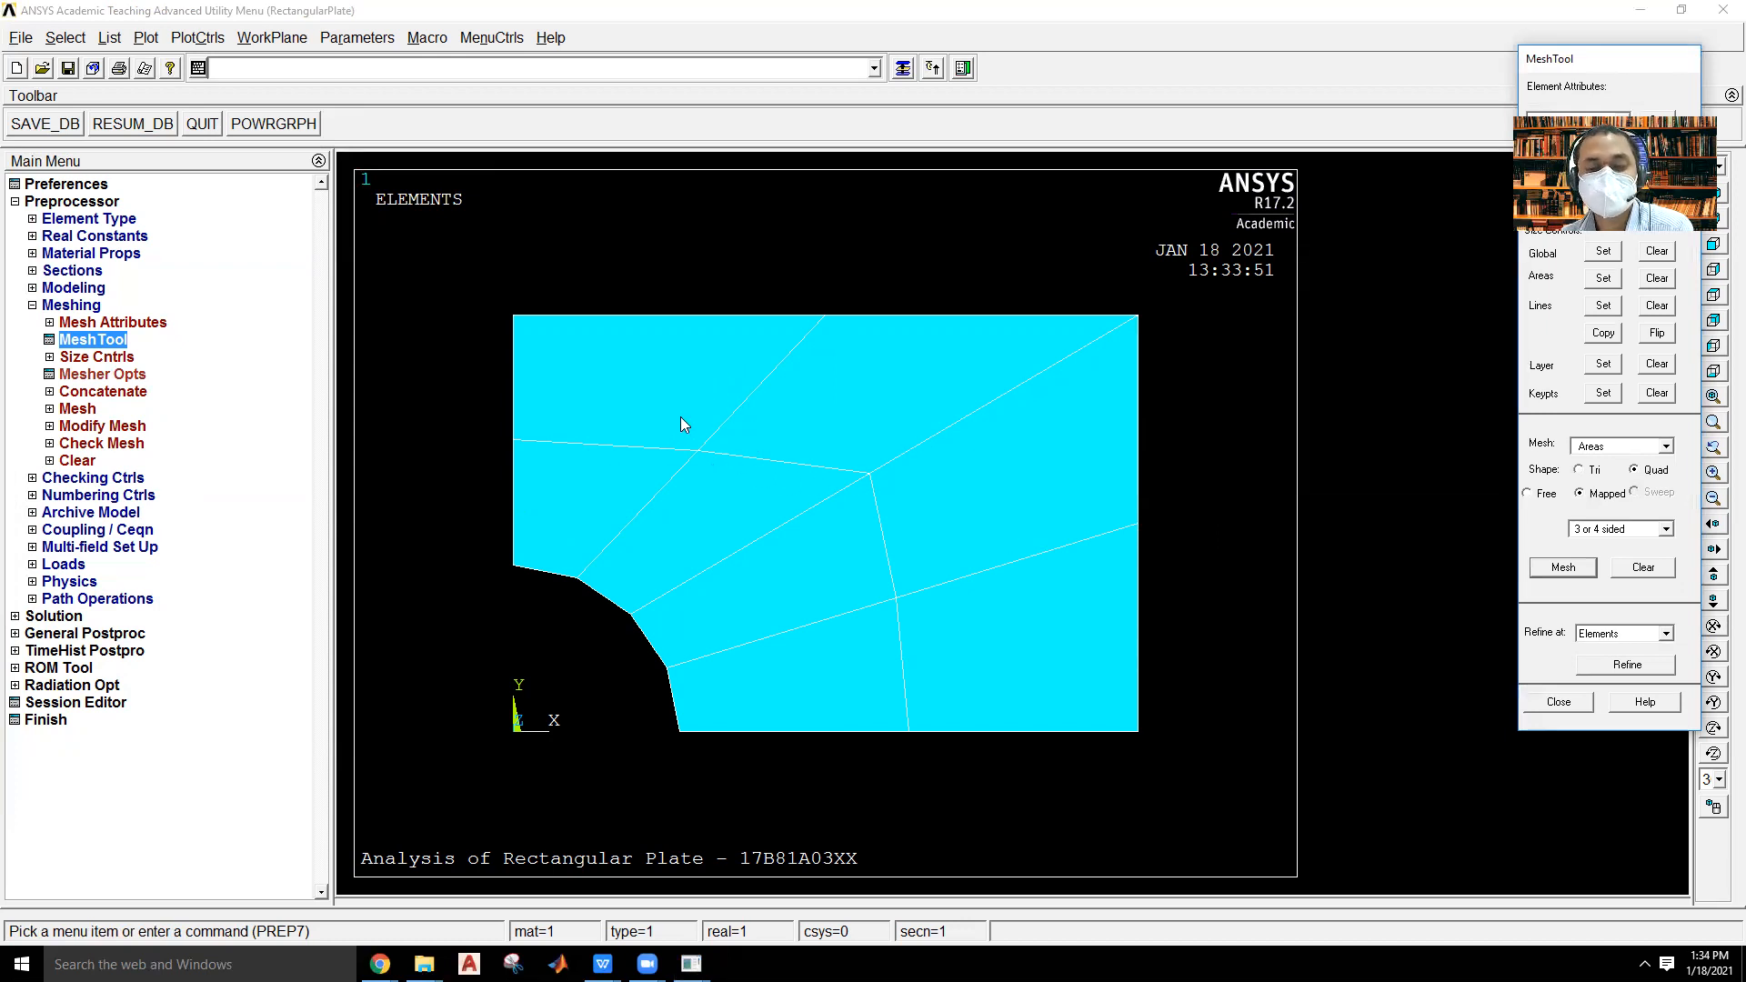
click(1638, 667)
click(613, 384)
click(644, 468)
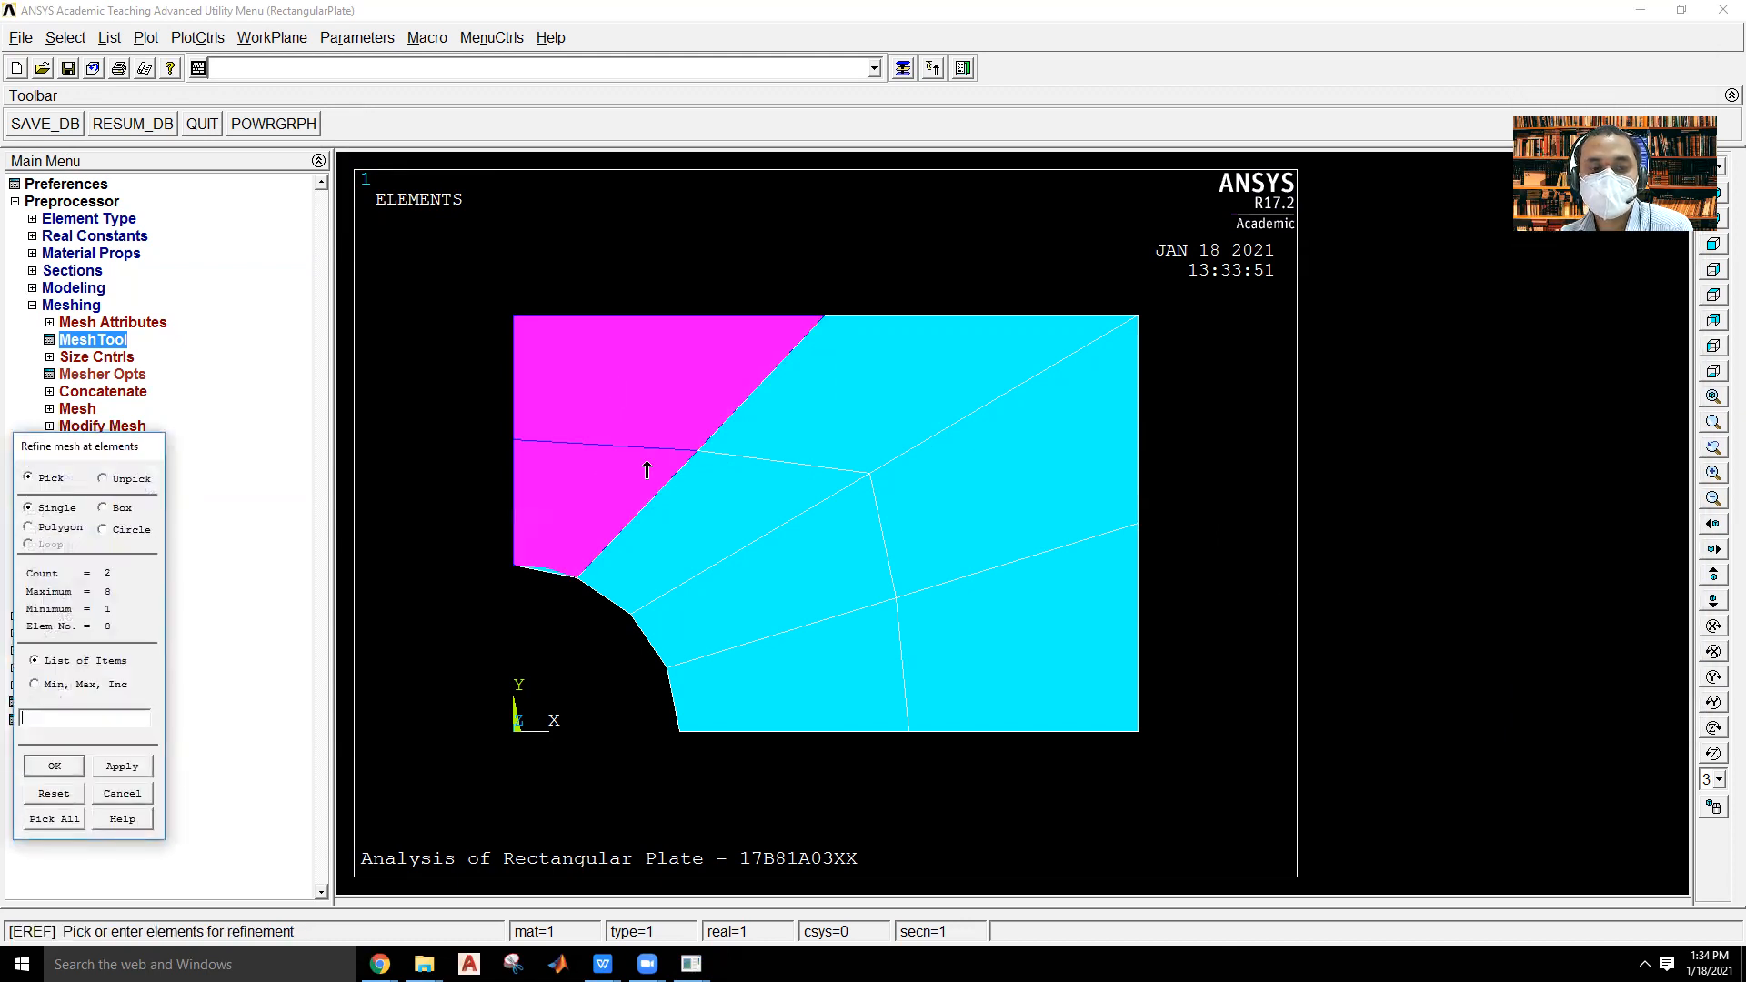
click(843, 424)
click(754, 510)
click(1040, 511)
click(830, 574)
click(835, 696)
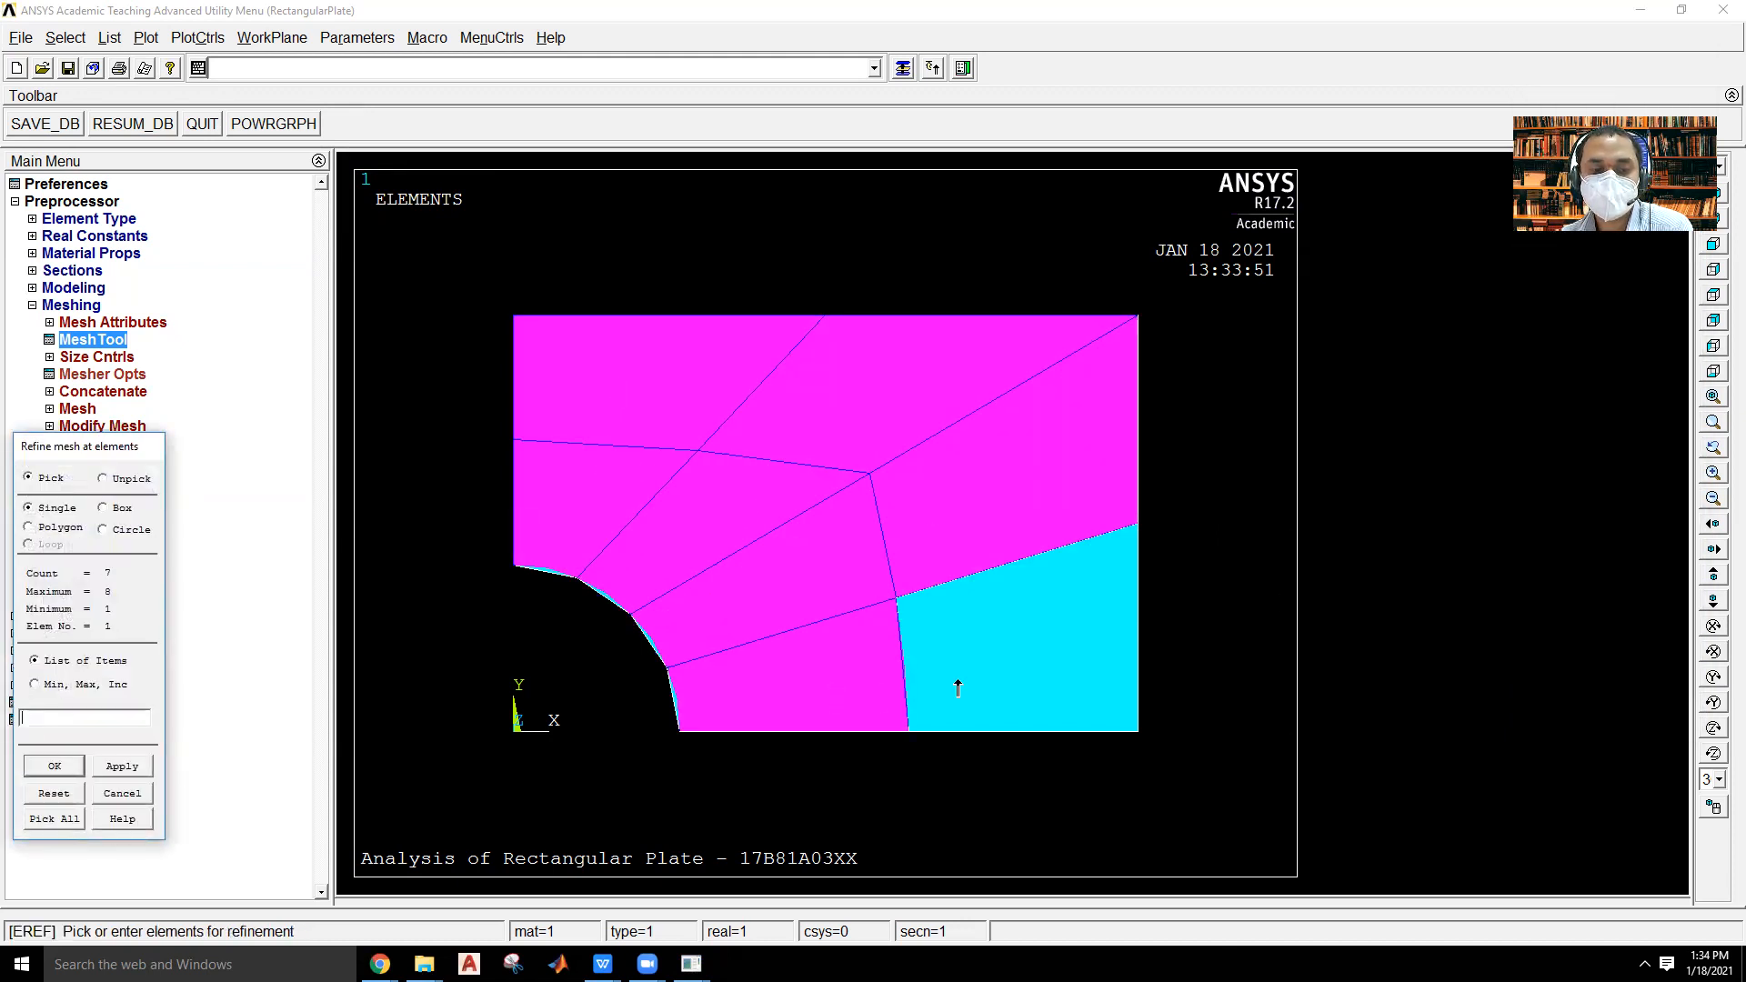
click(958, 688)
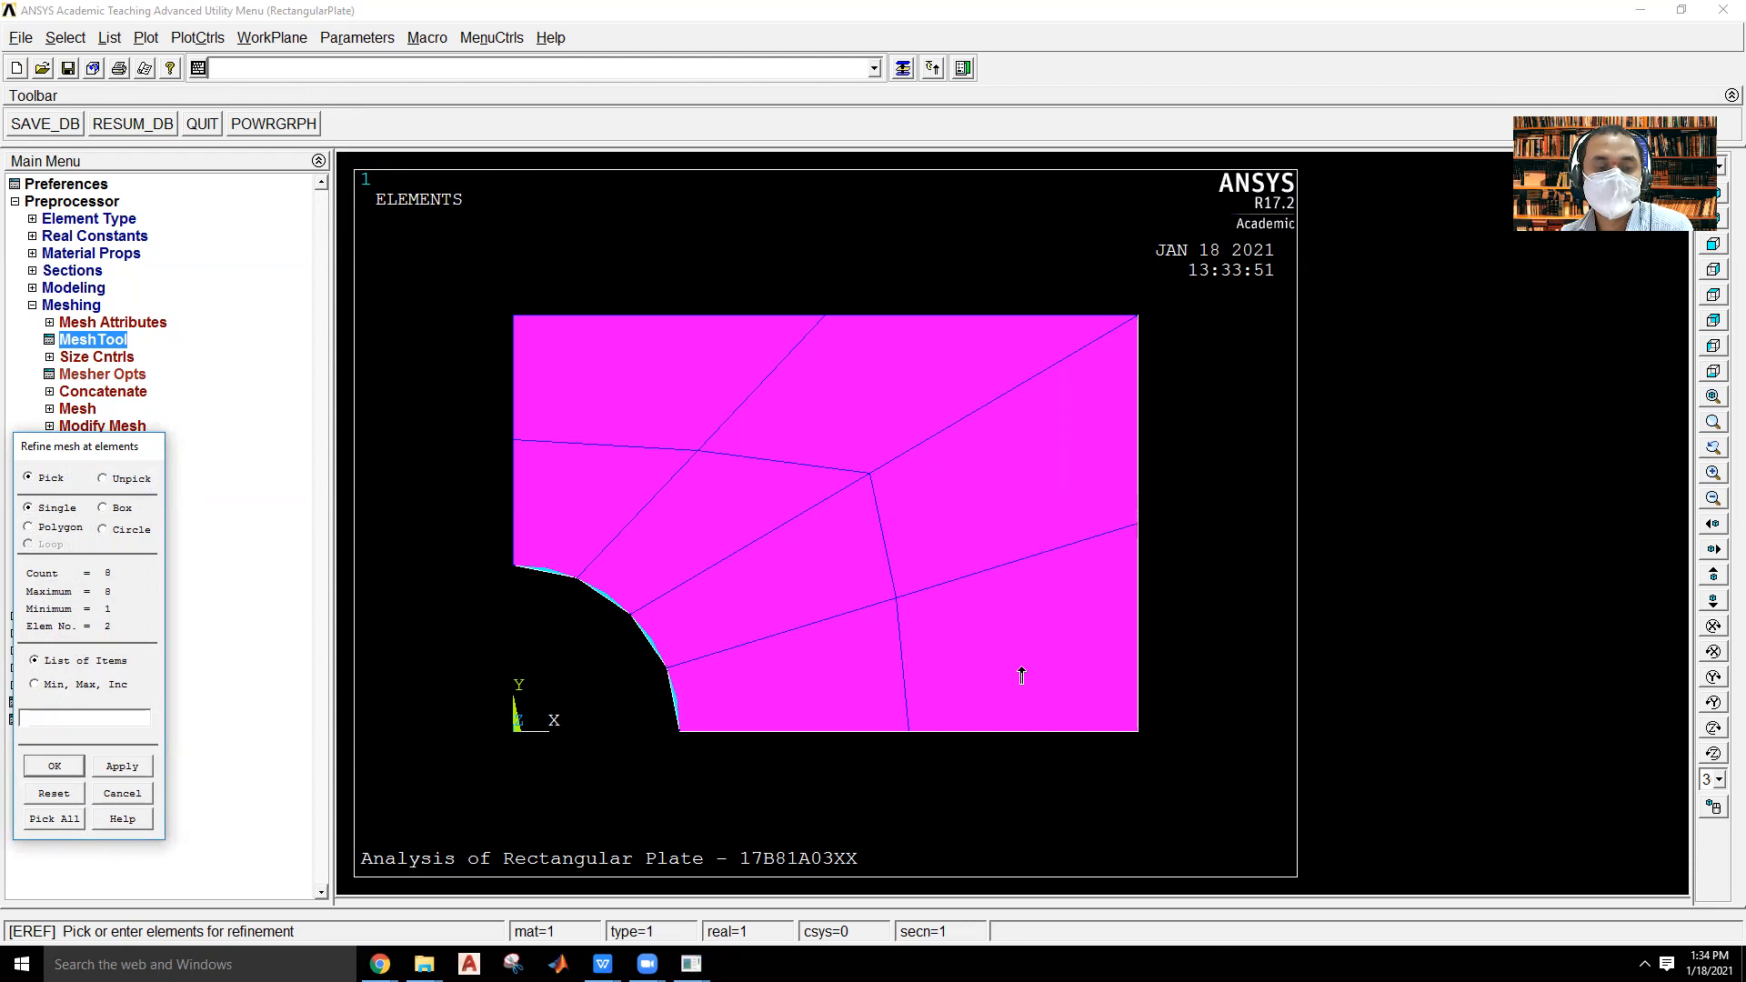
click(55, 766)
click(1047, 468)
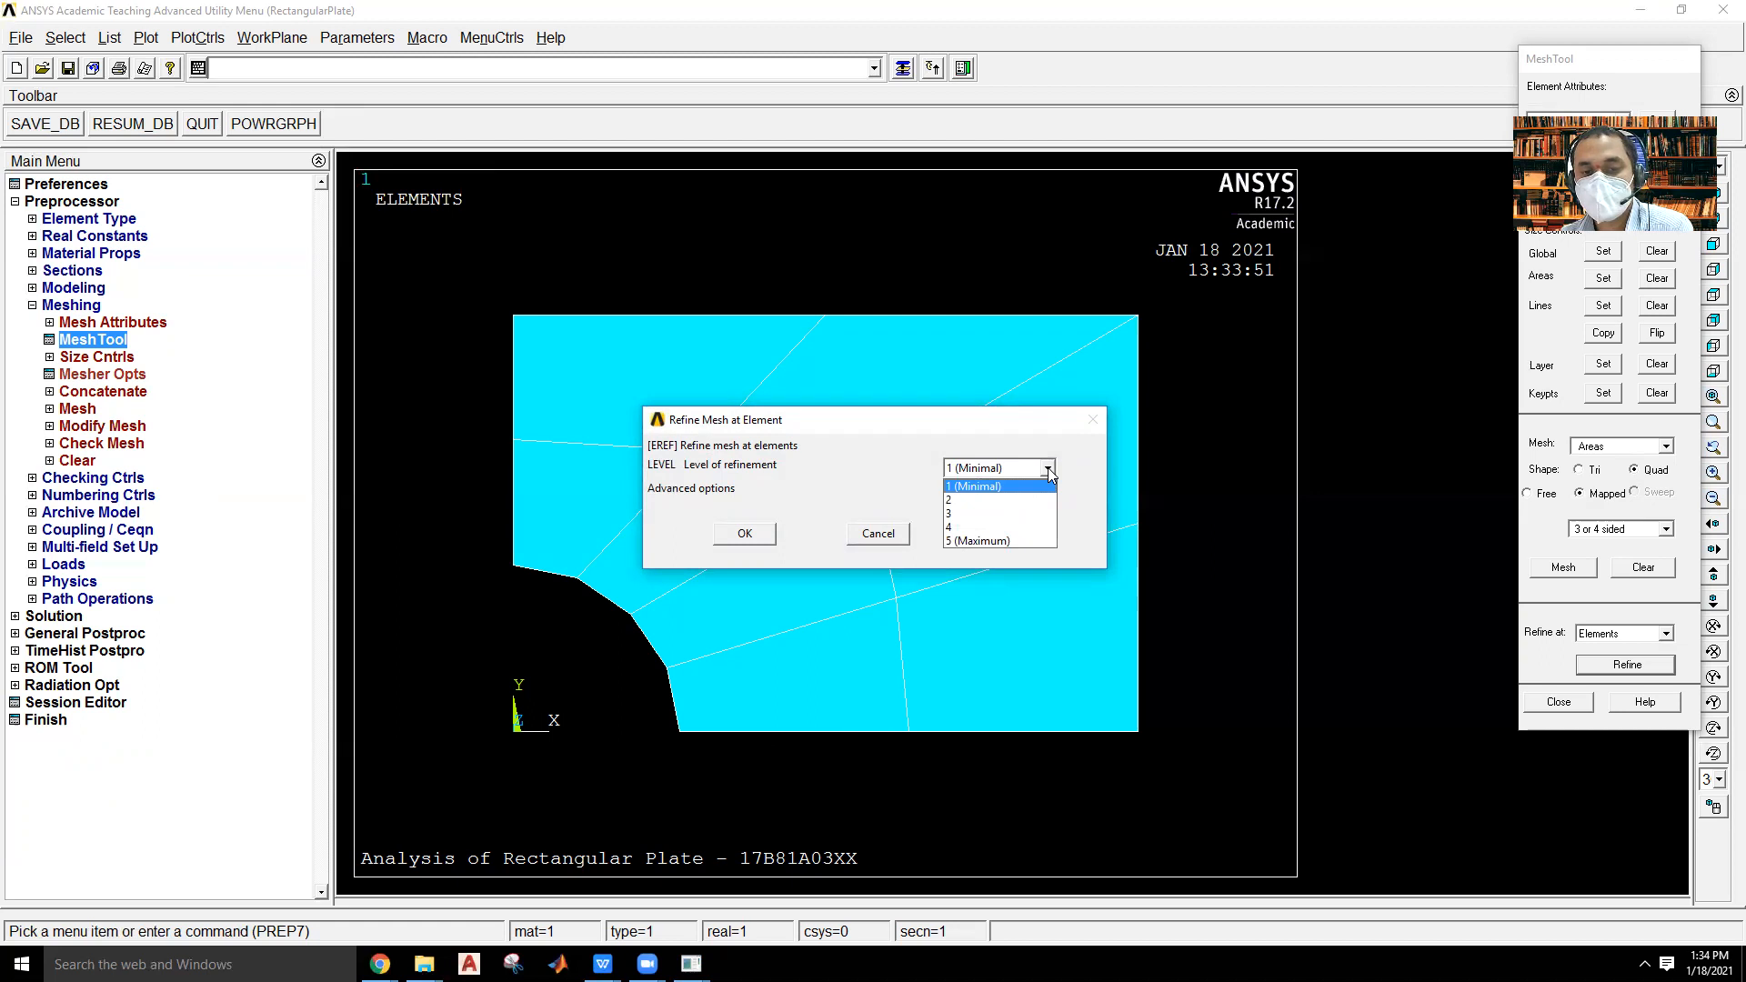
click(1034, 514)
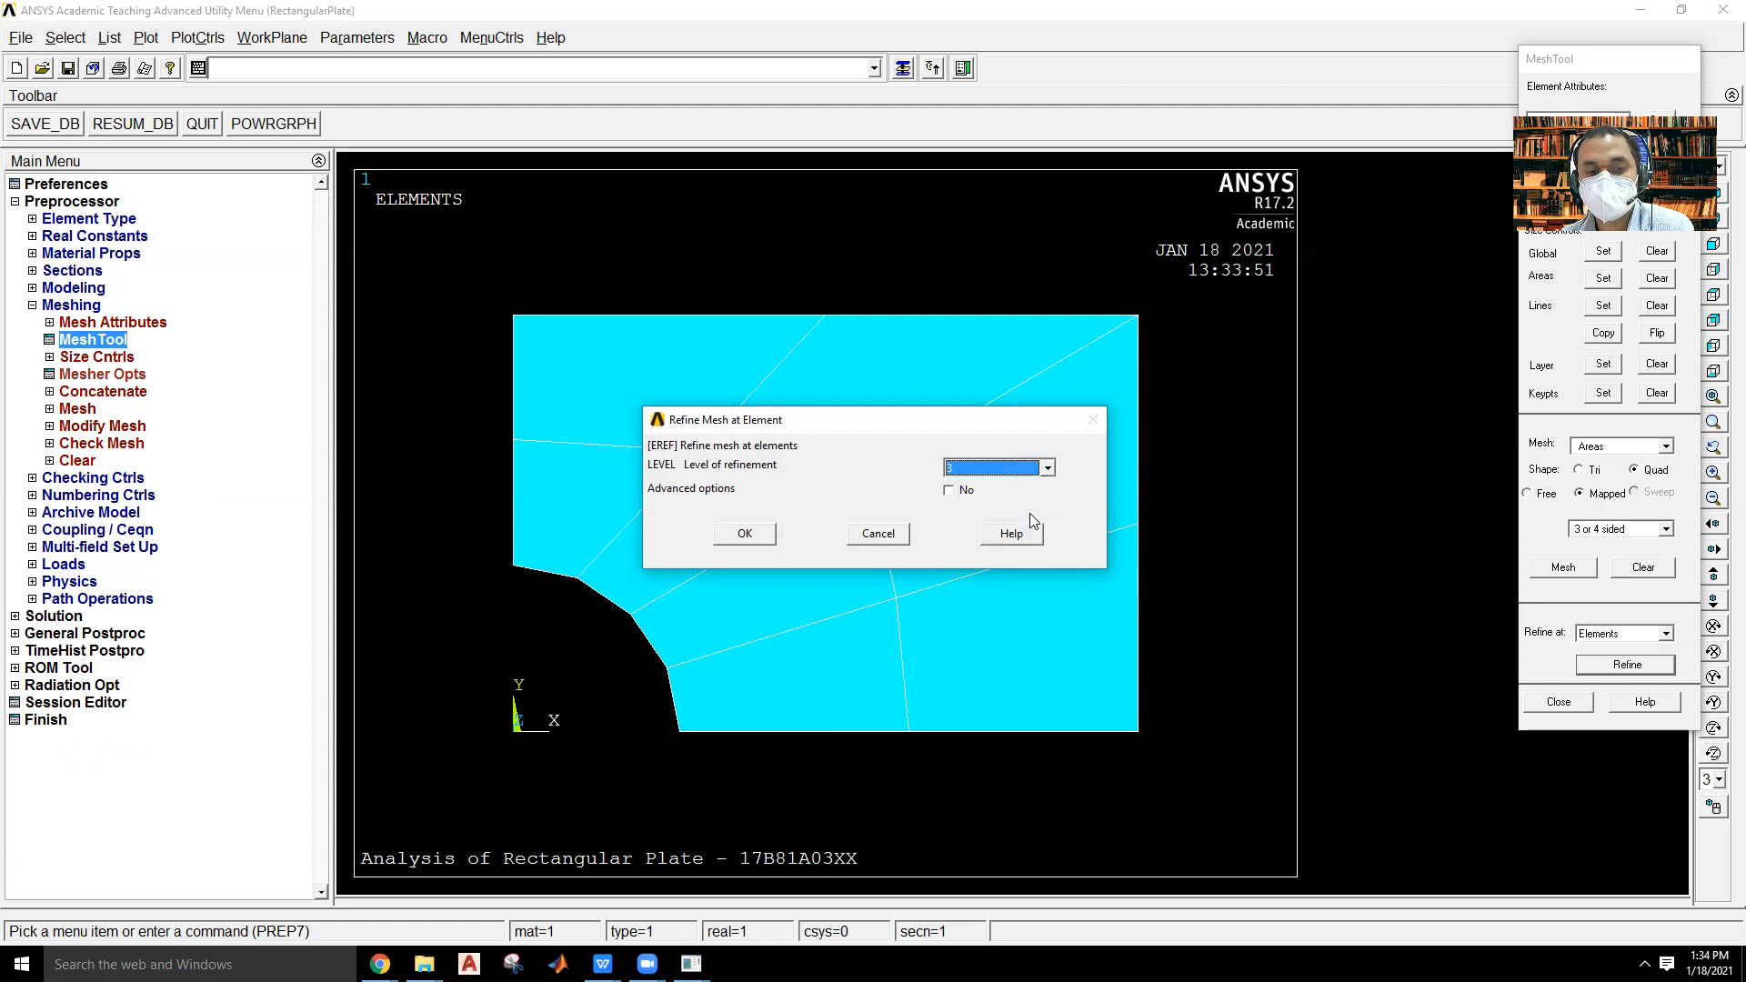
click(726, 536)
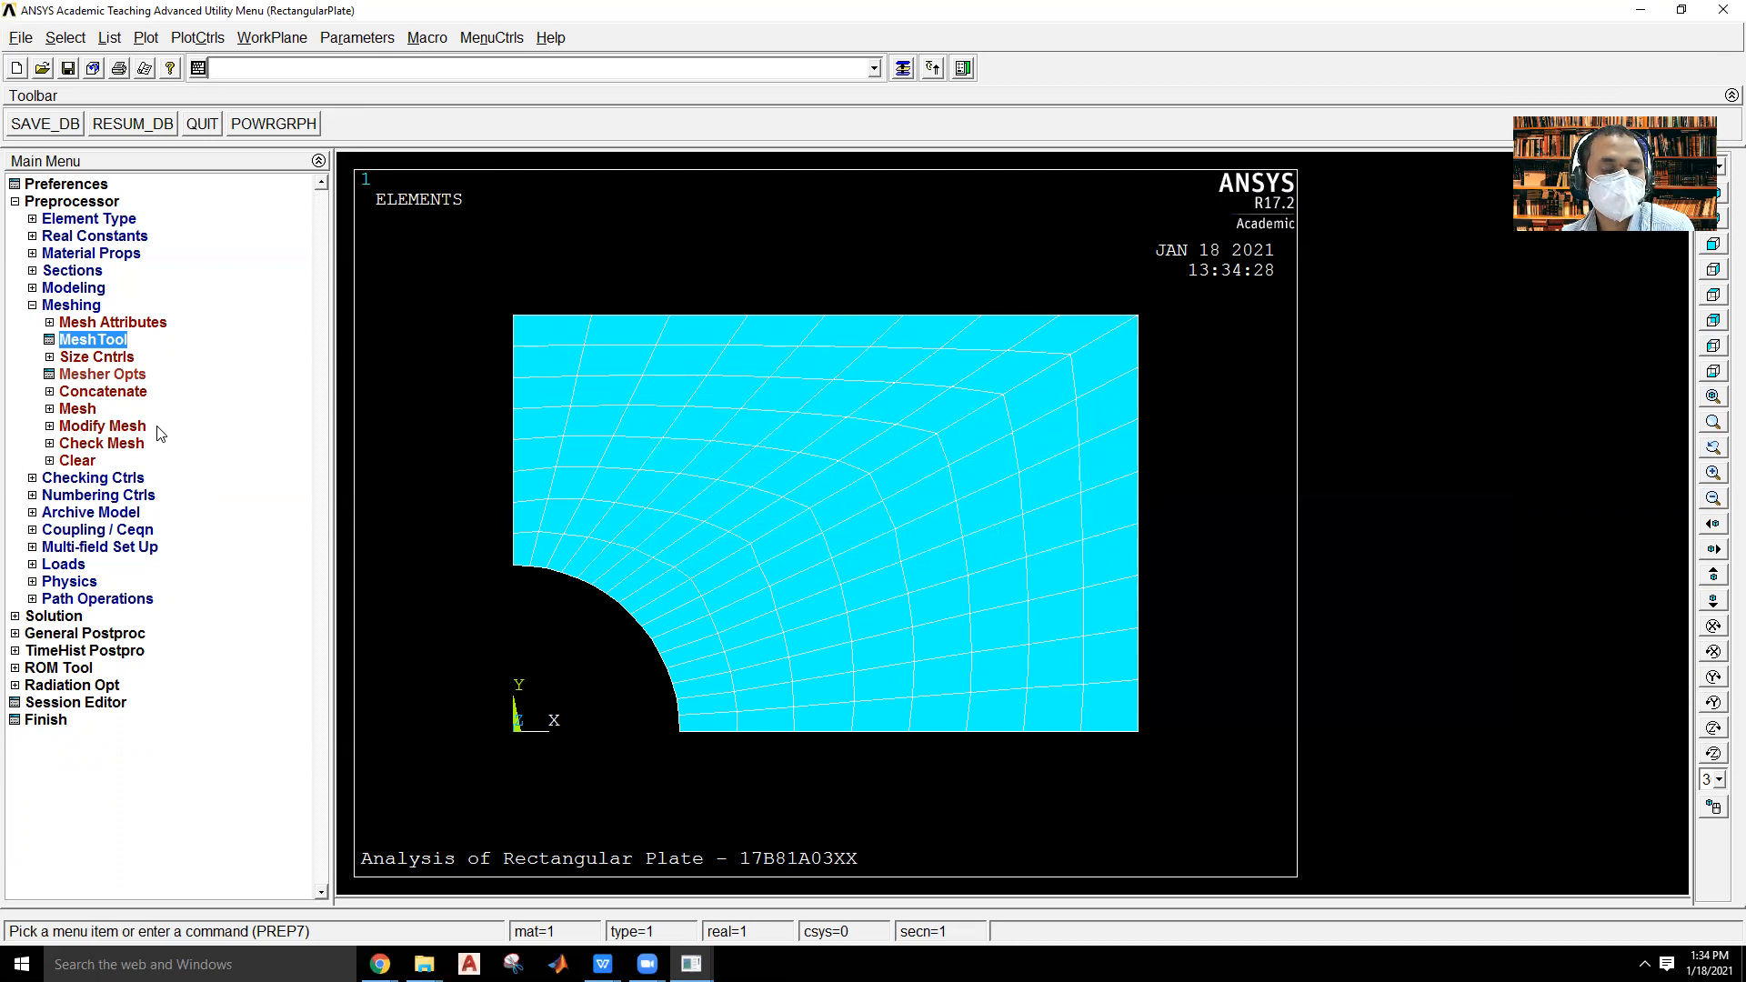
Set up a hard copy of the meshed plate plot to a file in JPEG format.
click(211, 40)
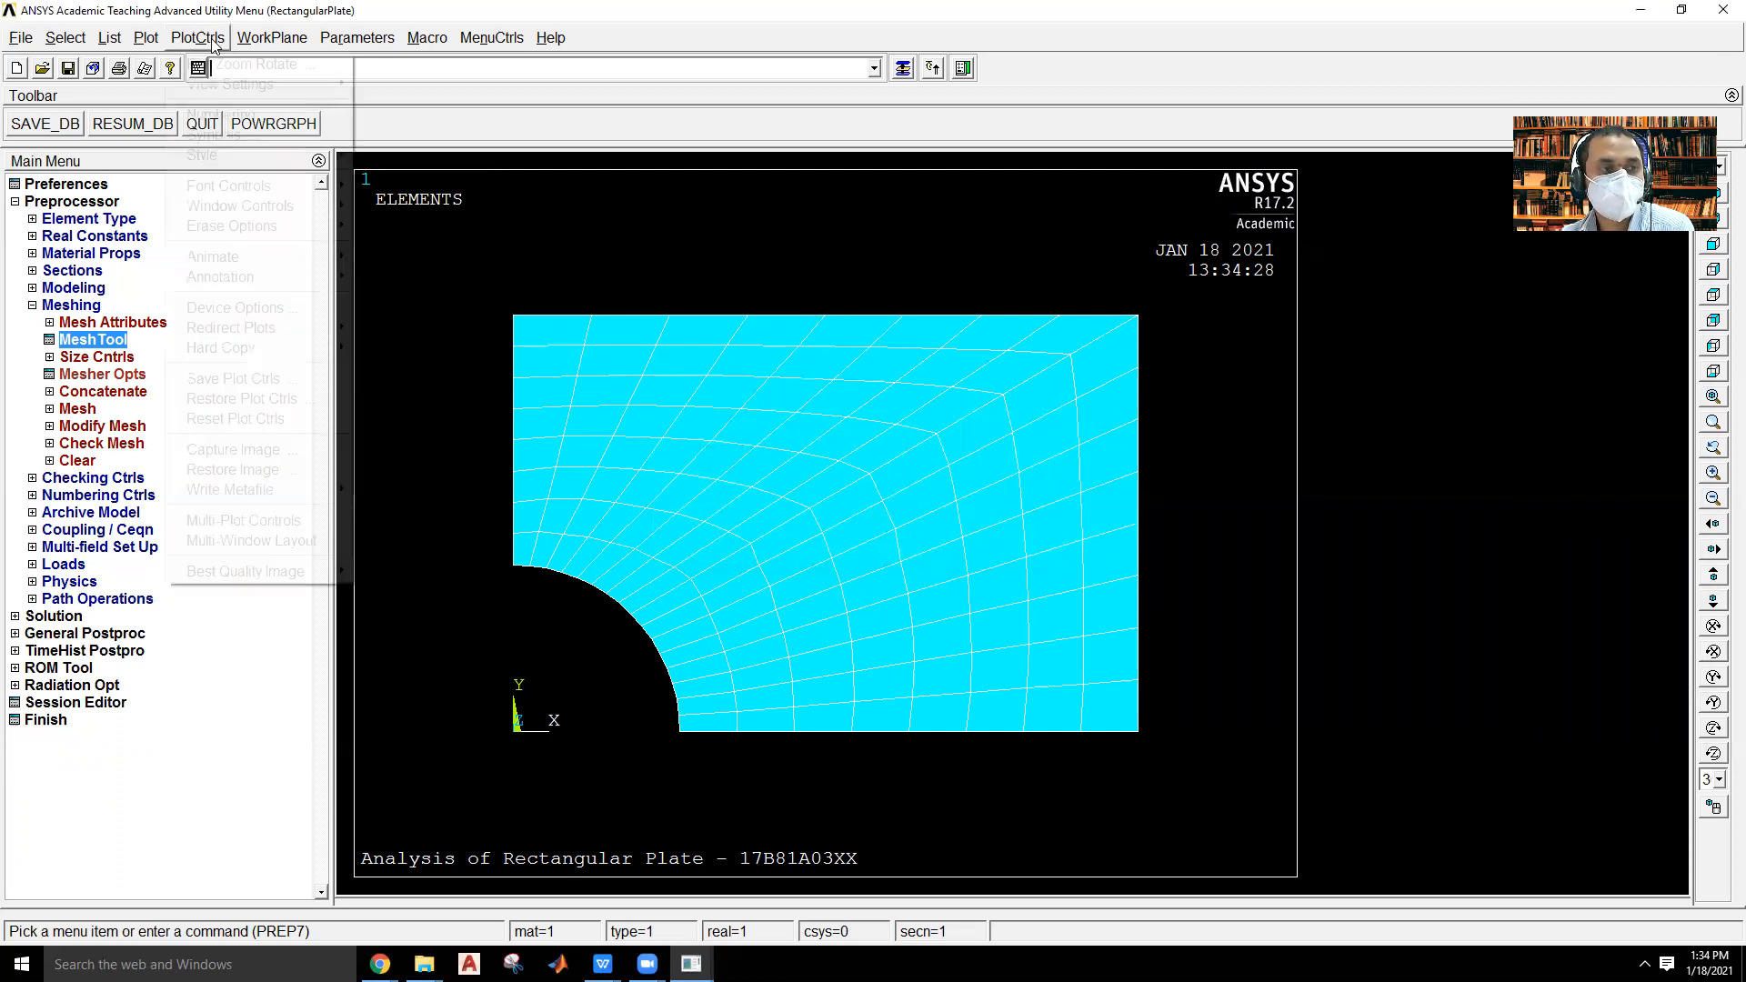
mouse_move(309, 346)
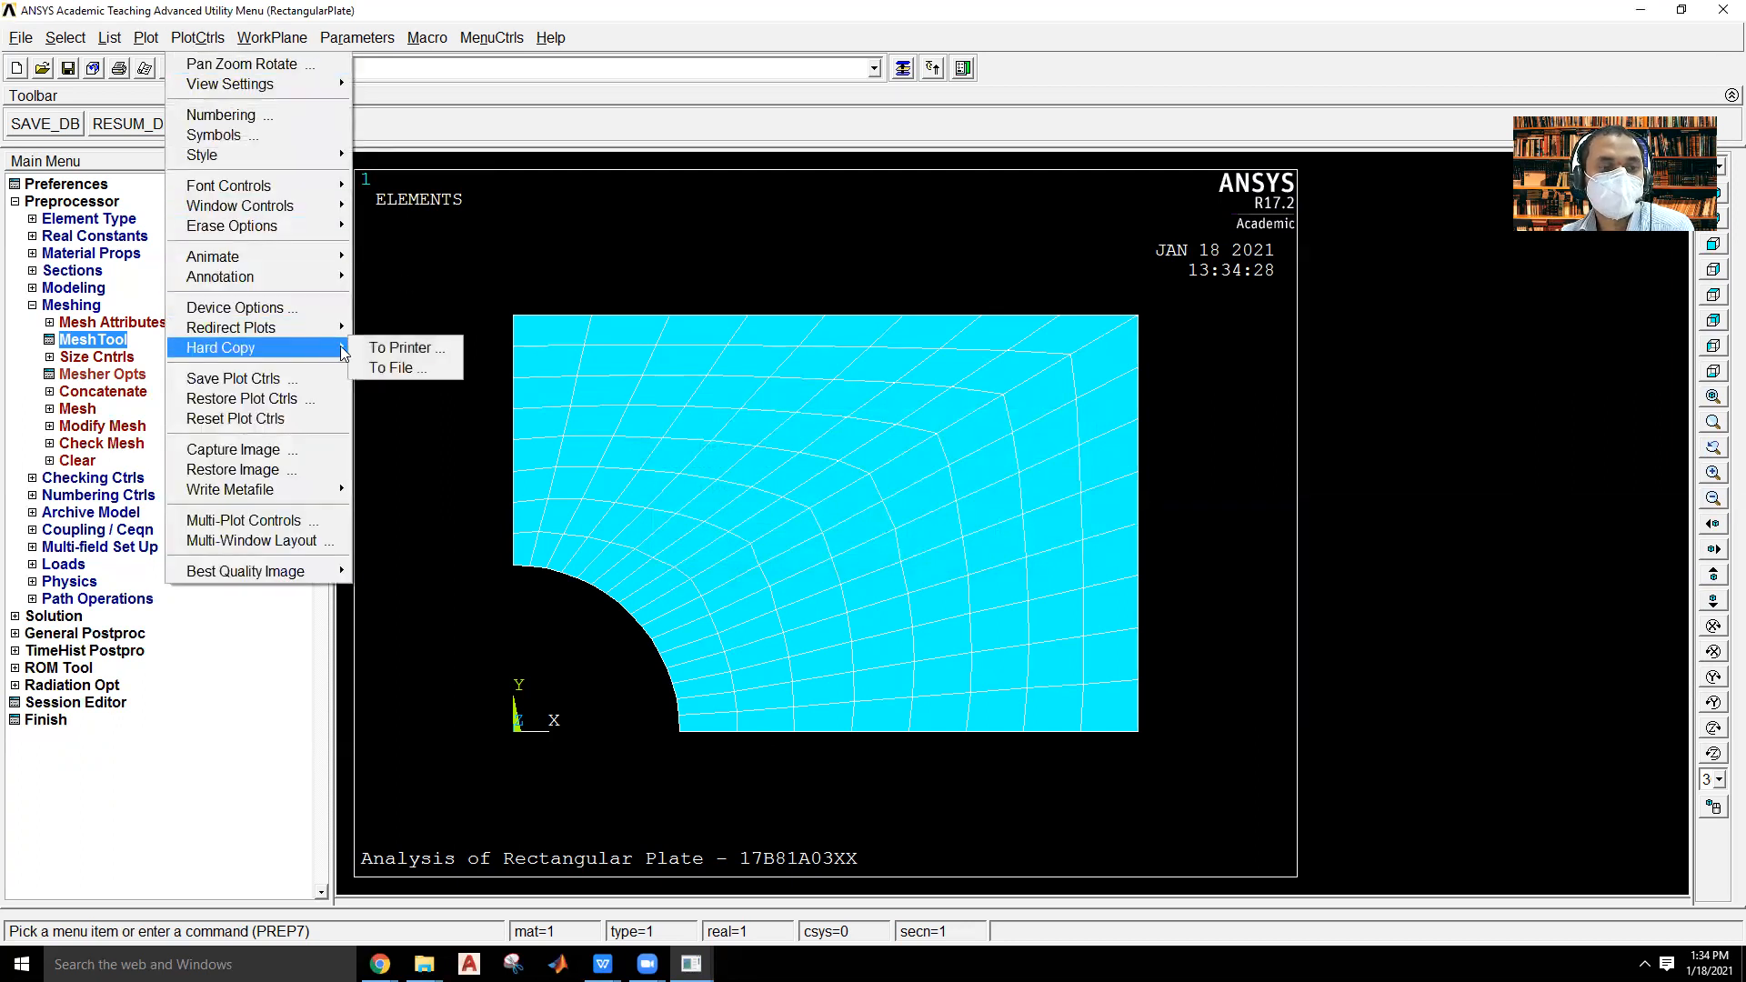
click(392, 367)
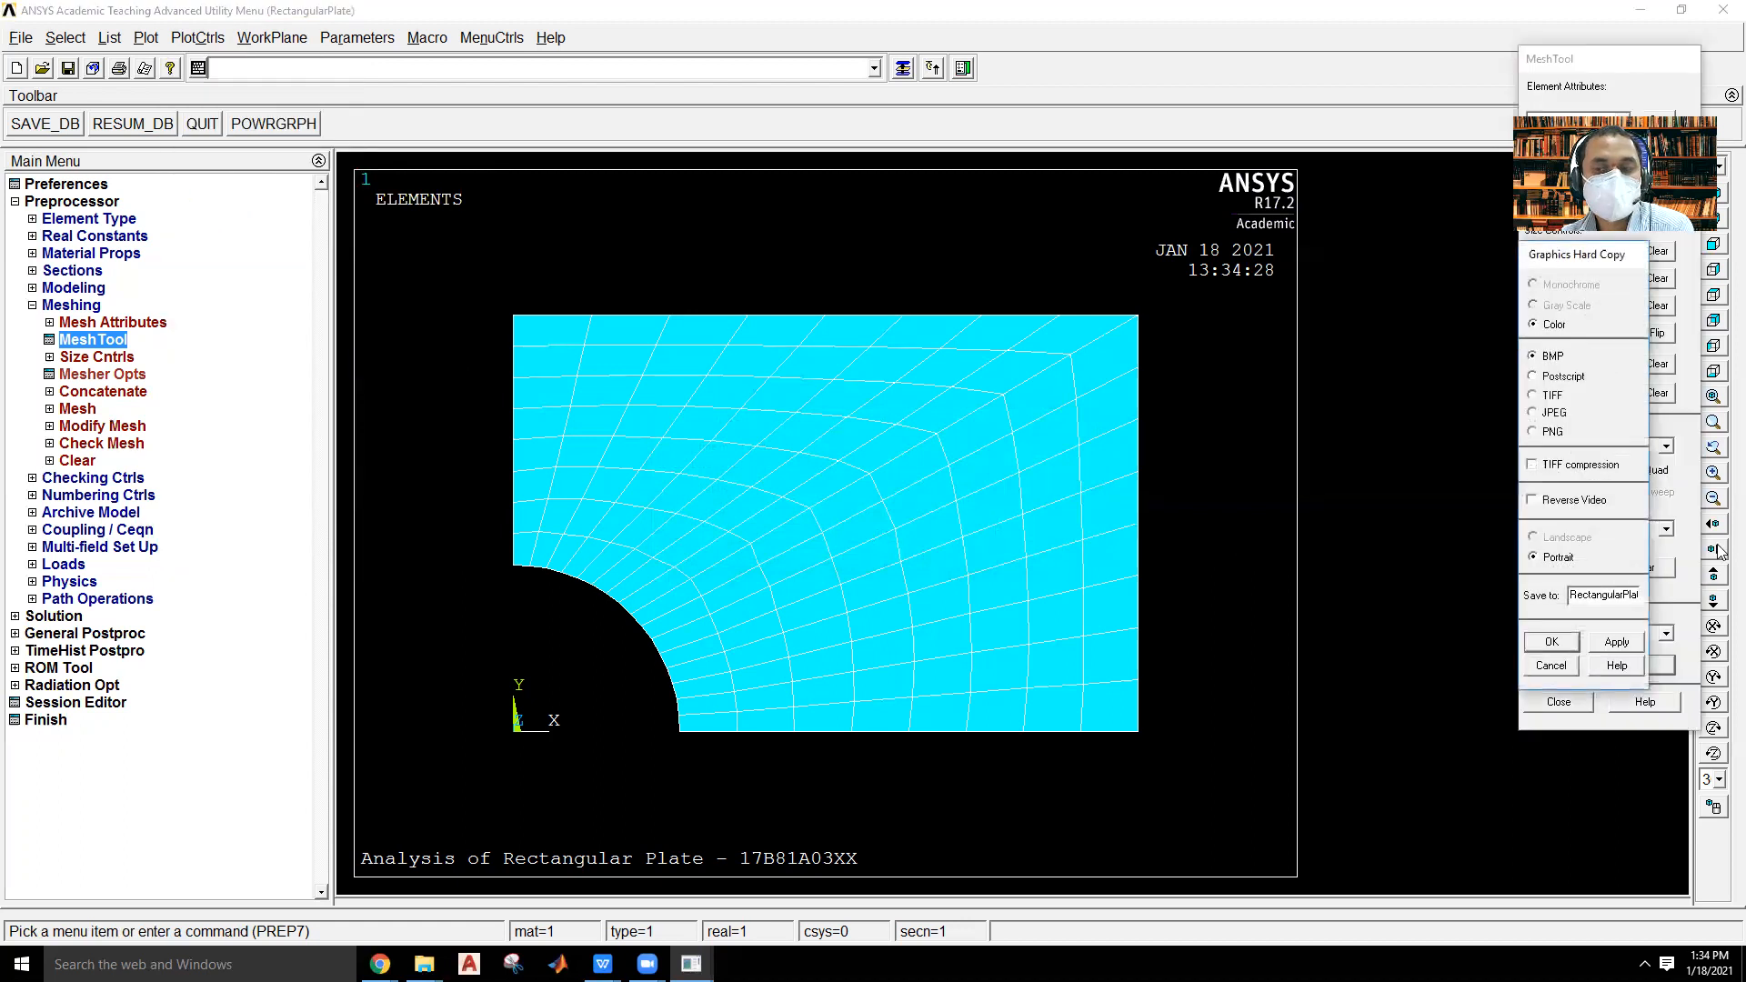
click(1550, 414)
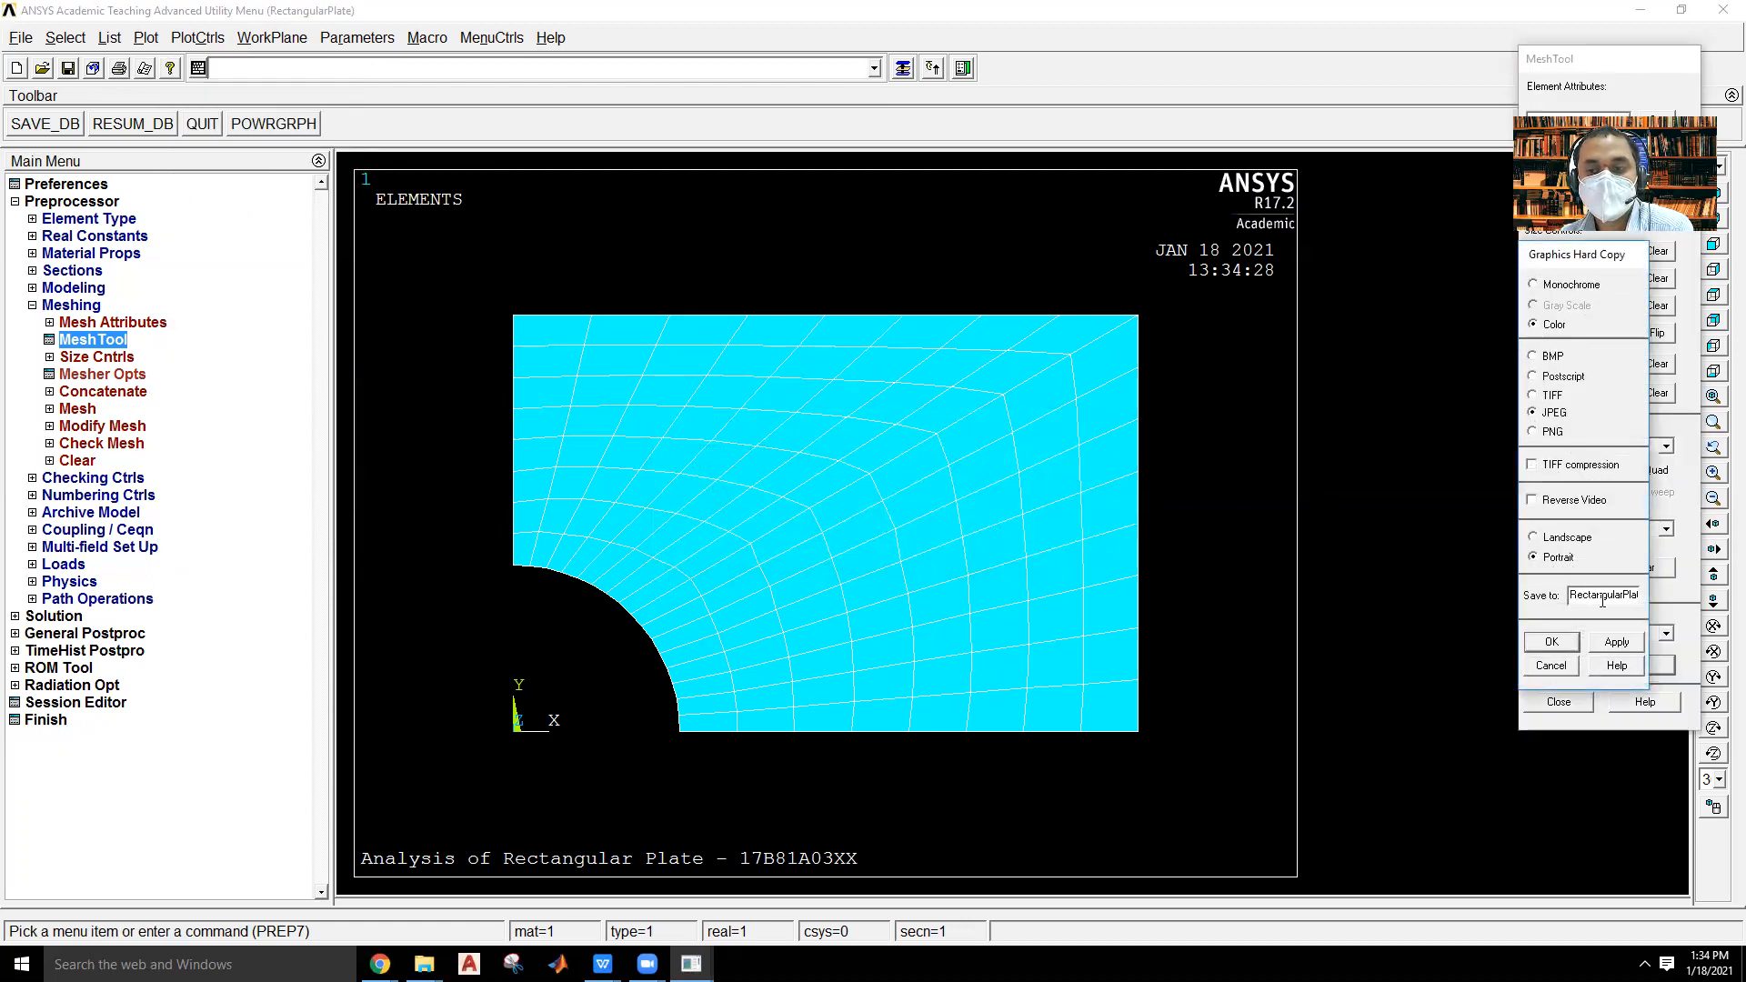
Name the image file "Meshin of Rectangular Plate.jpg", without the number before the extension, and save it.
click(1571, 595)
text(Mesh)
text(ing)
text( og)
key(BackSpace)
text(f Recta)
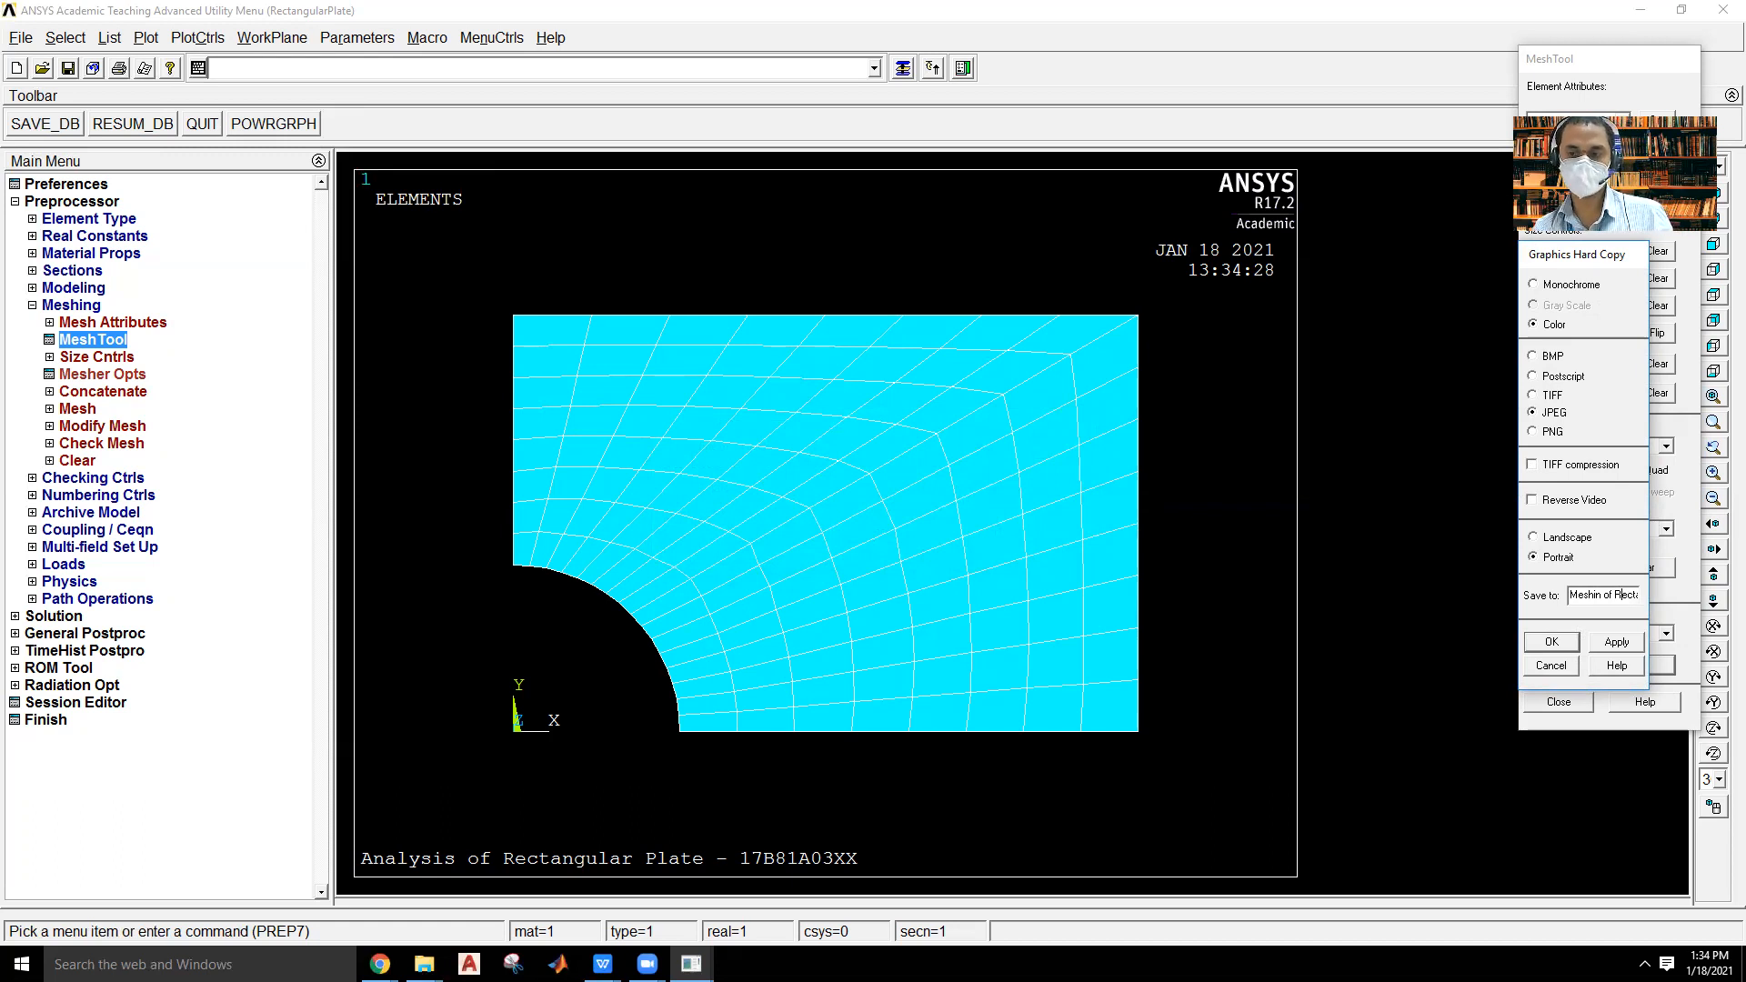
key(Right)
key(Right)
key(Right)
key(Right)
key(Right)
key(Right)
key(Right)
key(Right)
key(Right)
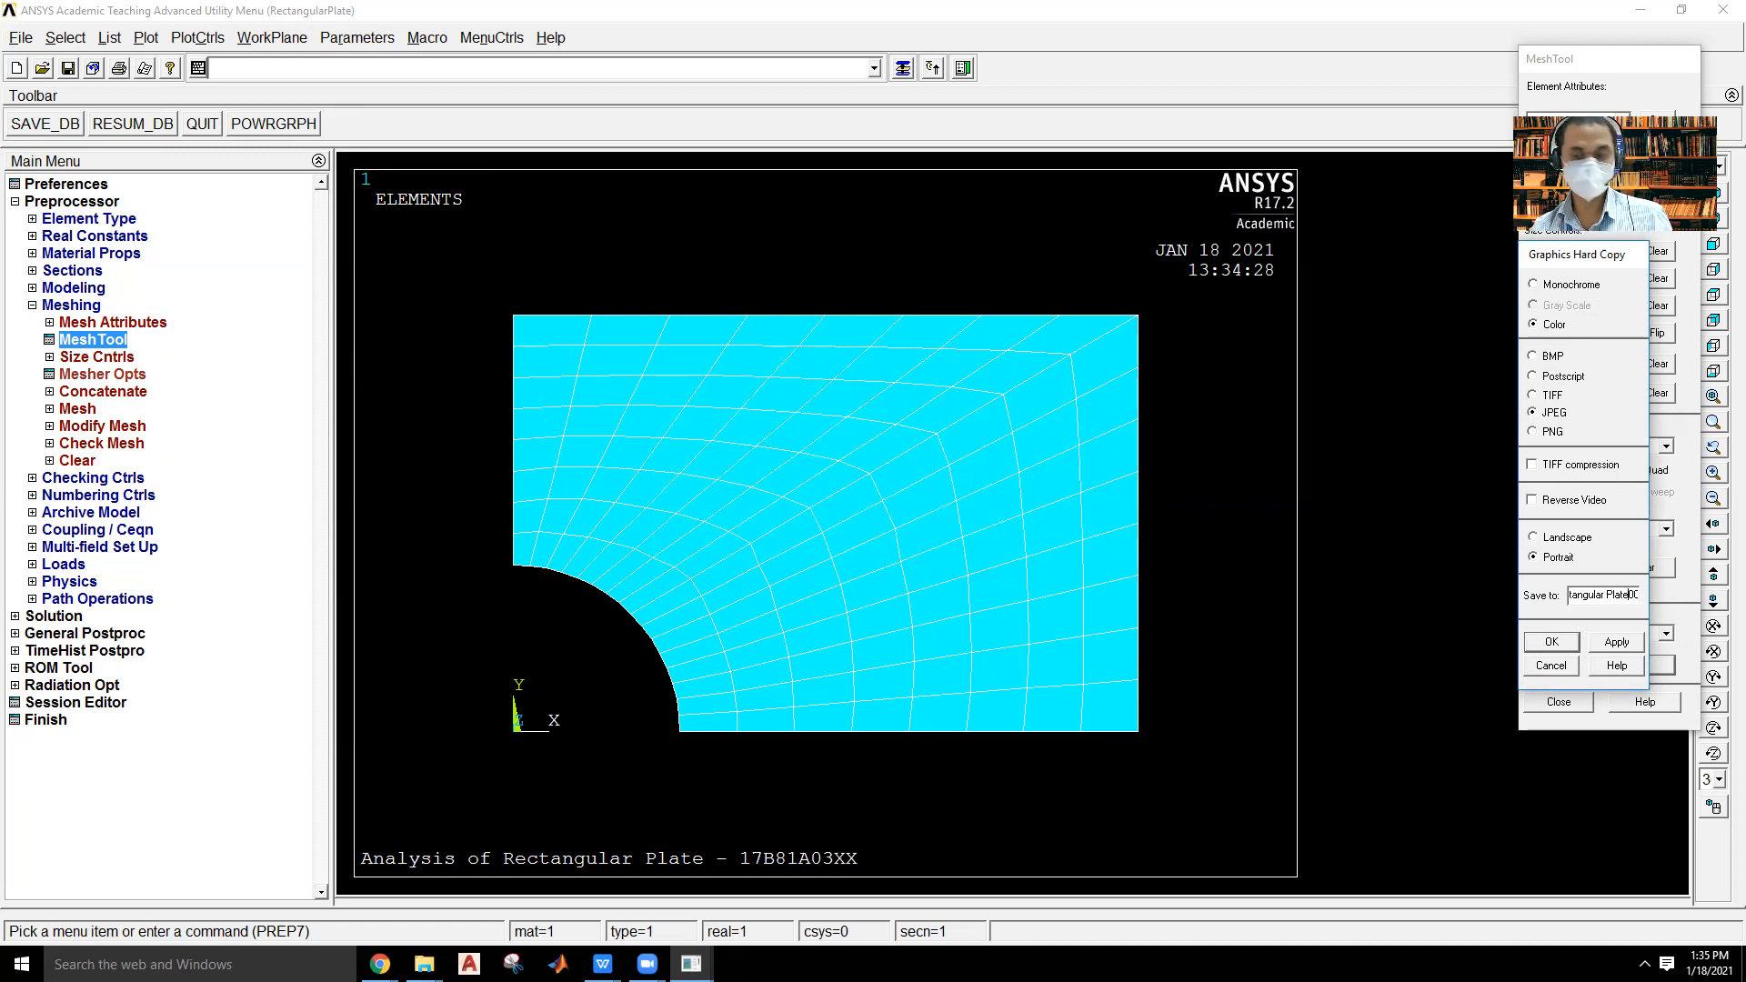
key(Right)
key(Right)
key(Right)
key(Right)
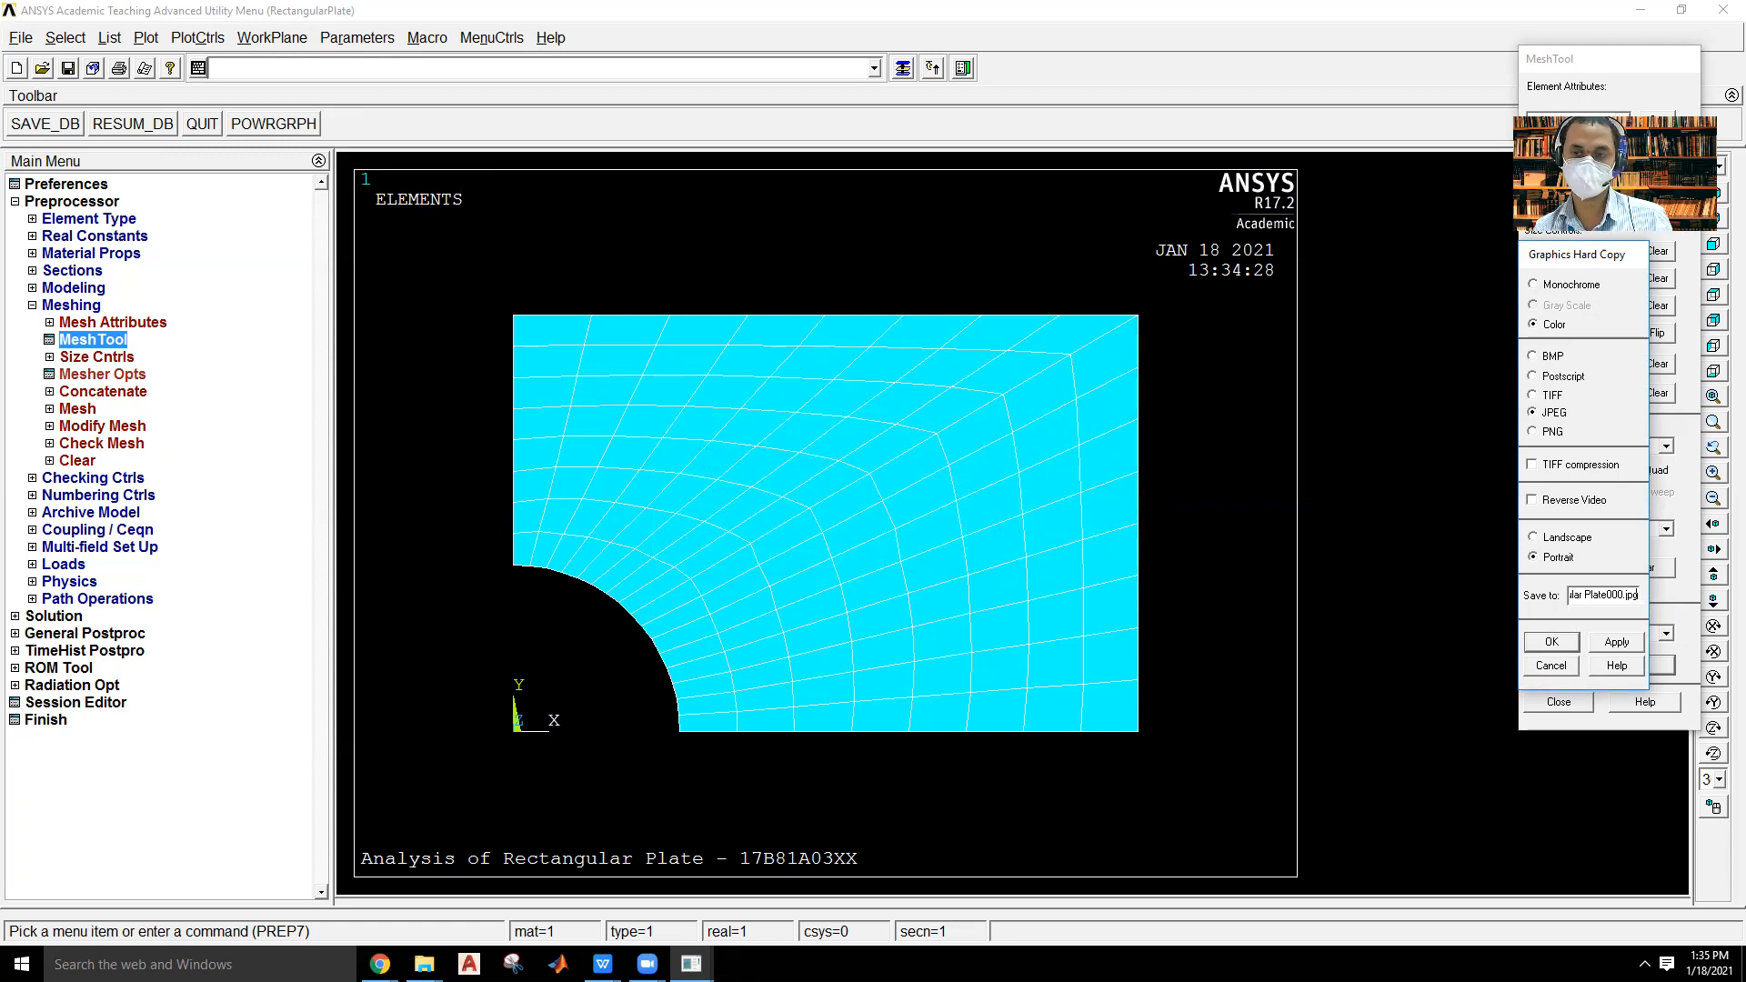
key(shift+Left)
key(shift+Left)
key(BackSpace)
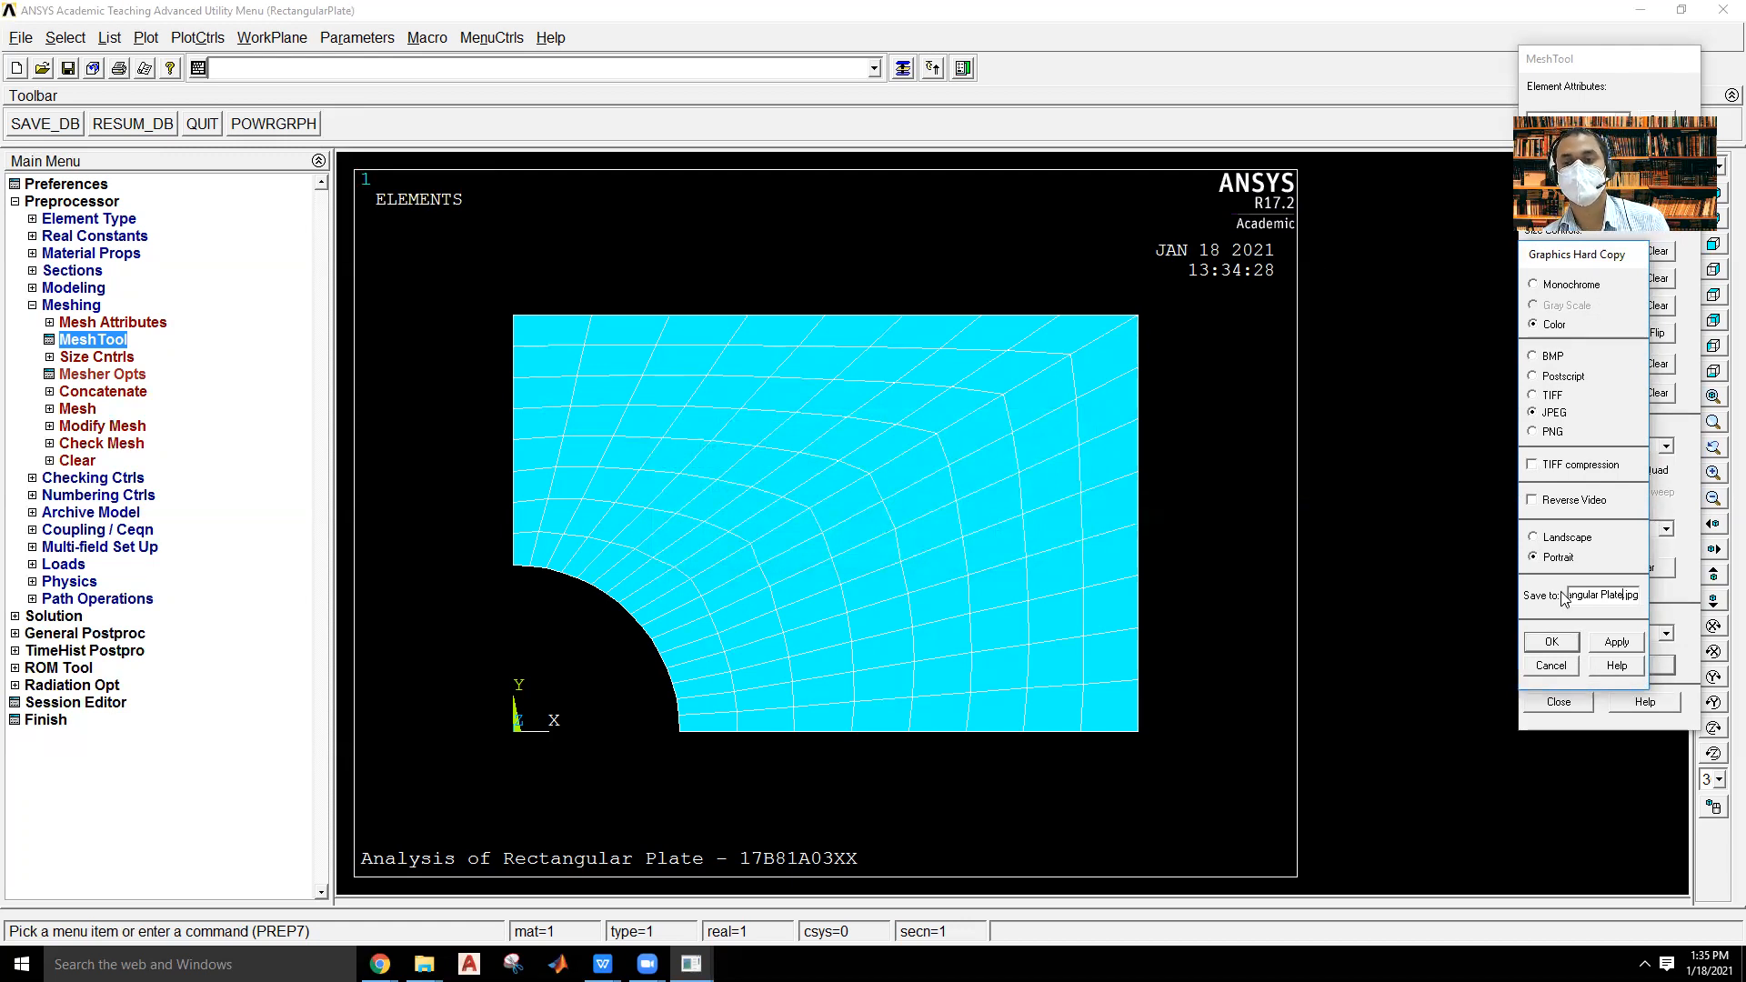
click(1551, 642)
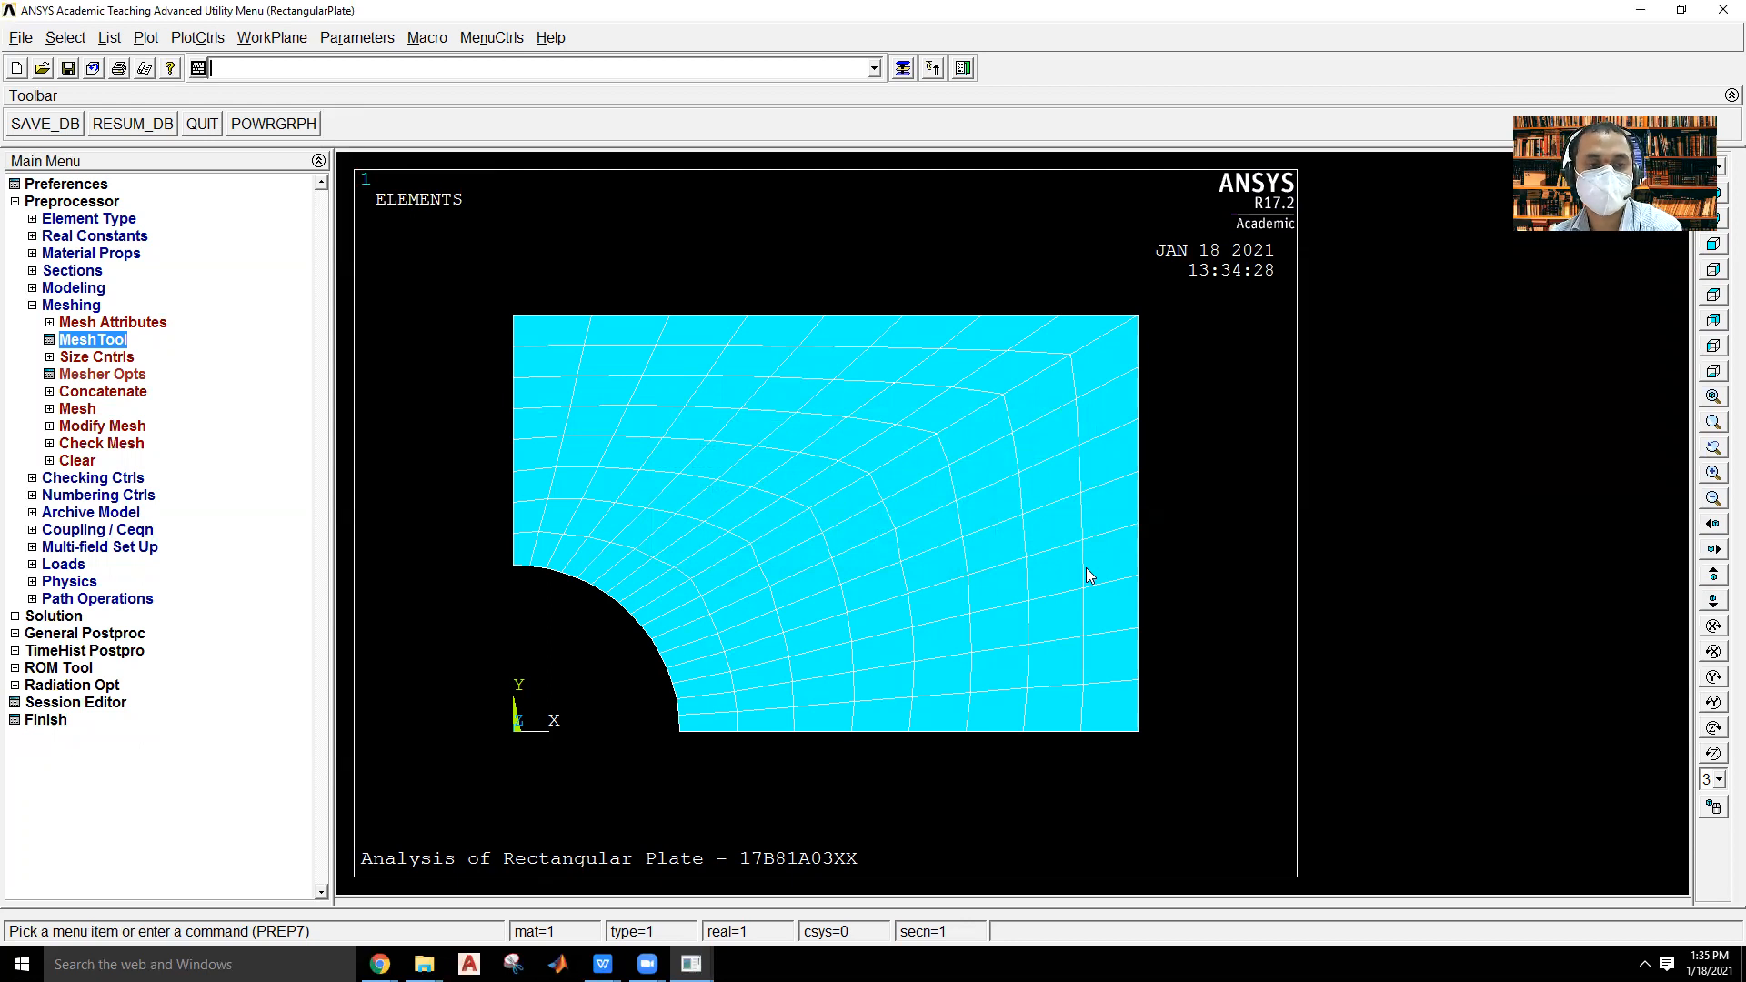
Switch to the Exercise 4 – PLANE STRESS ANALYSIS folder in File Explorer and view the exported mesh image.
mouse_move(424, 962)
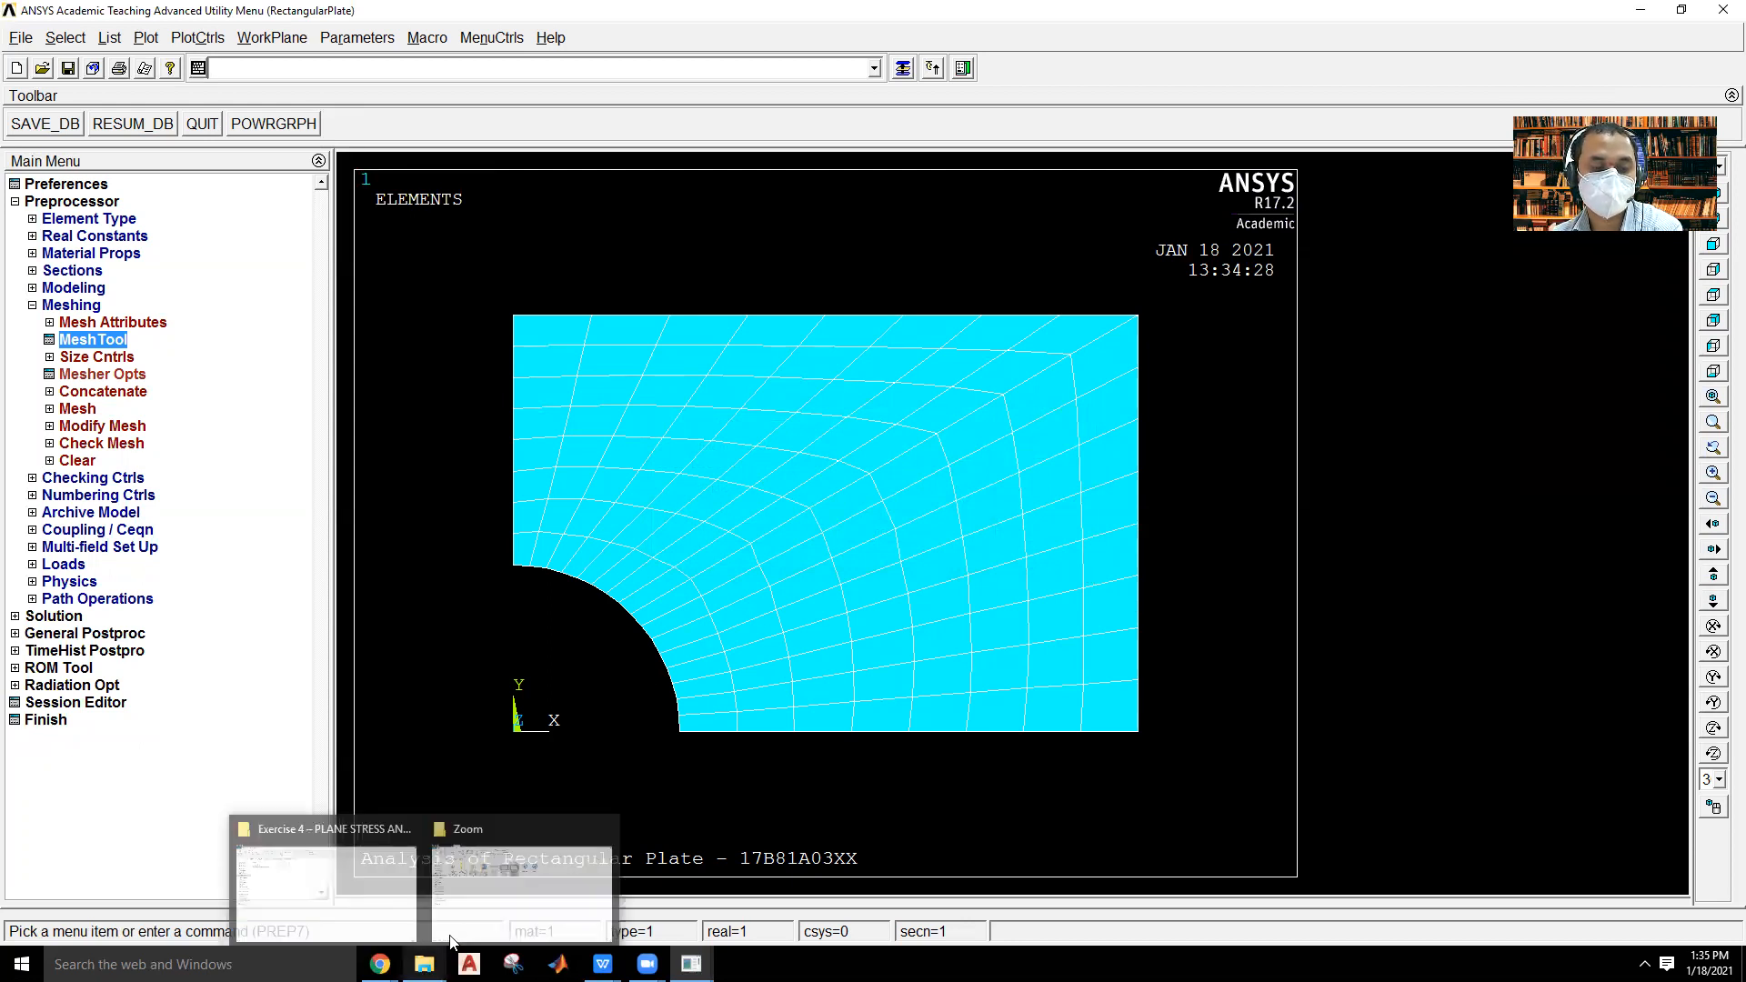
click(520, 890)
click(362, 904)
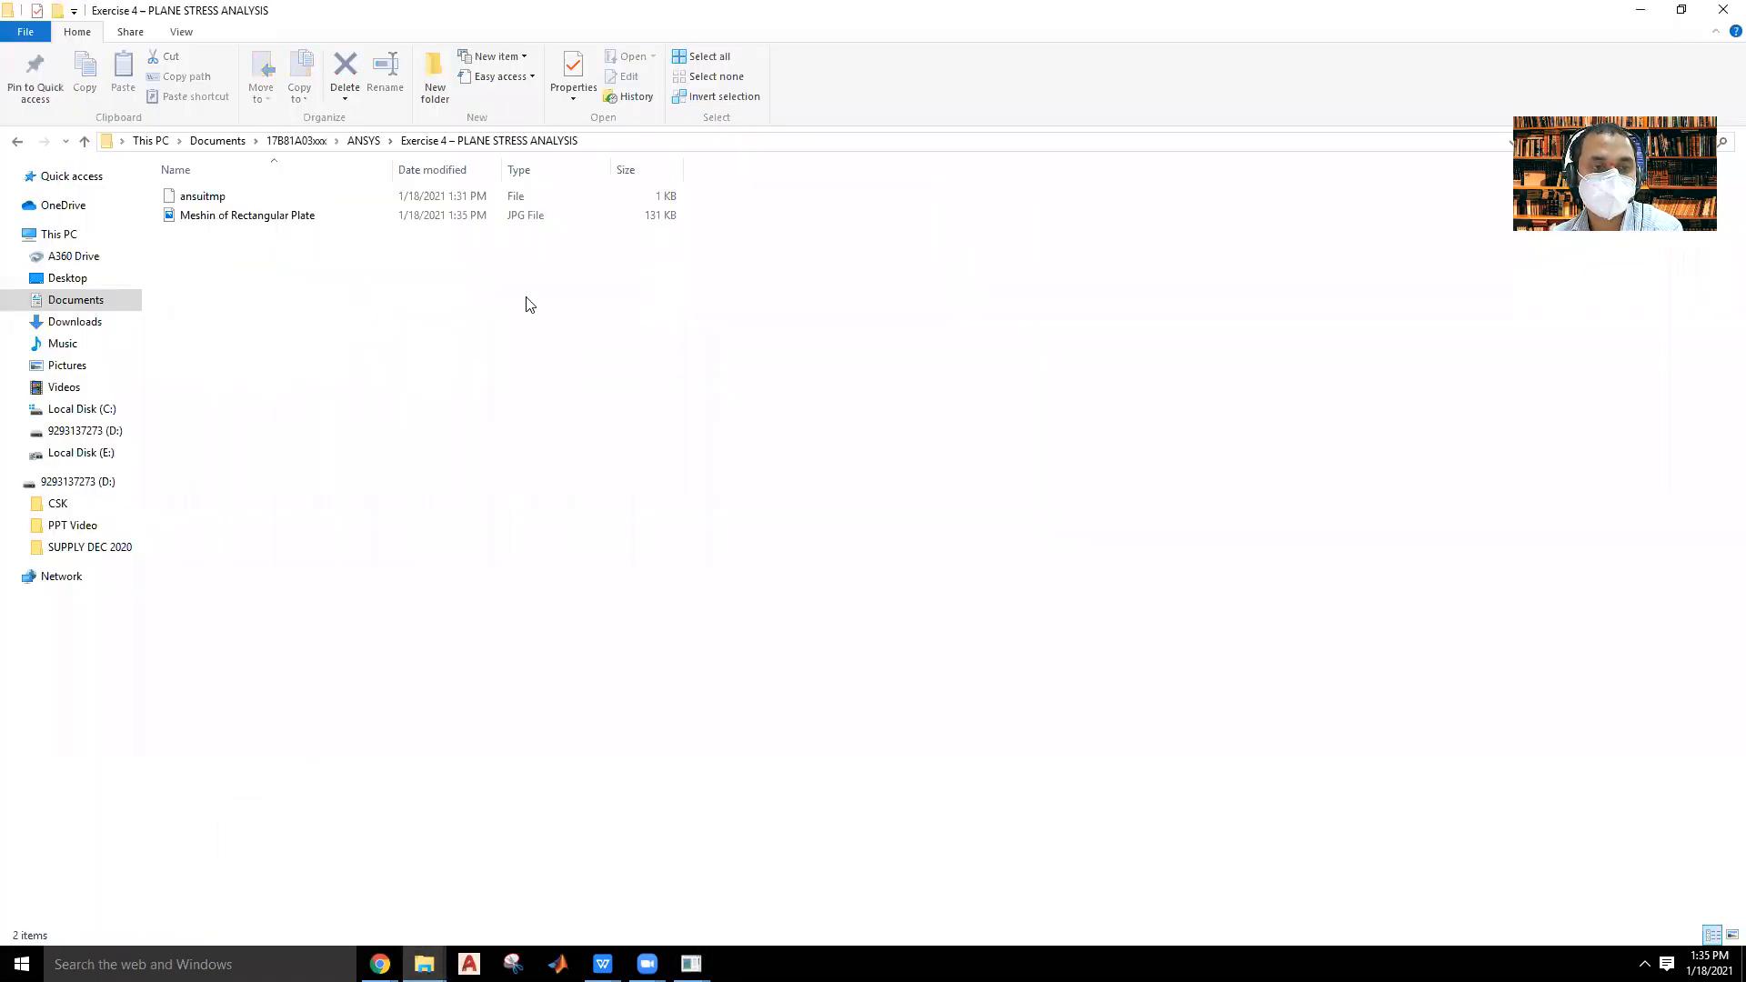
double_click(318, 216)
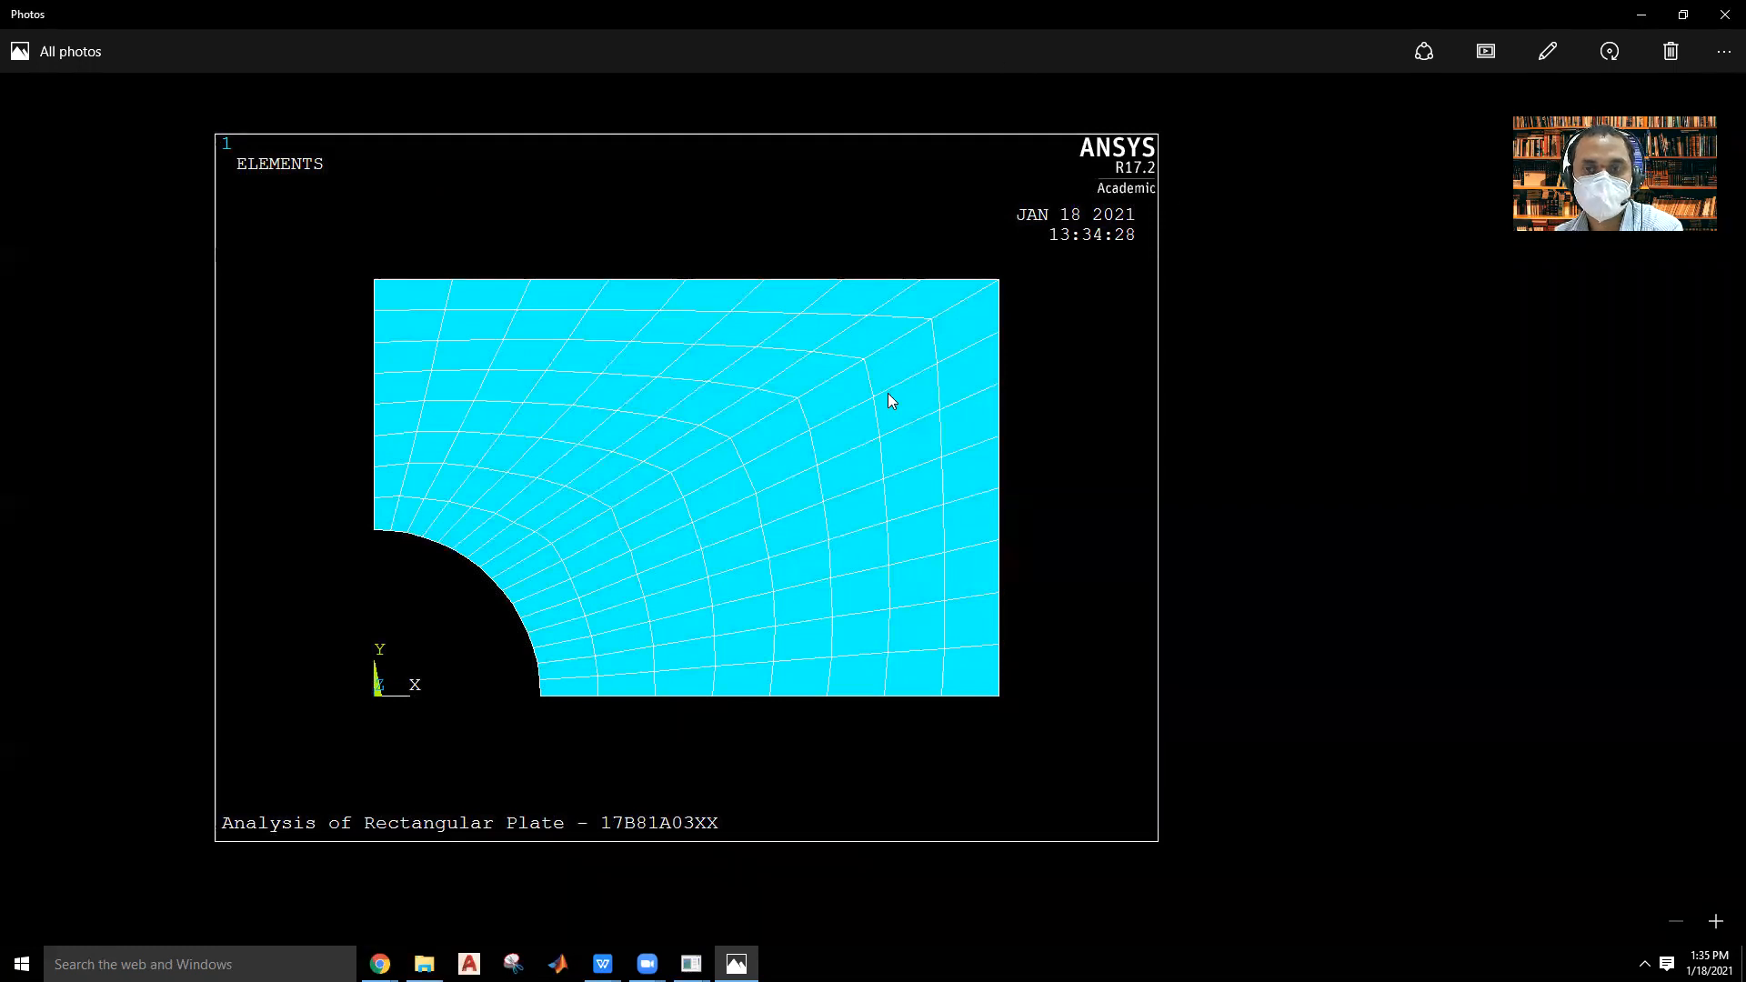
click(1722, 16)
Edit the mesh image in Paint, cutting the empty black area beside the plot frame to a 1077 × 817 px canvas, and save it.
right_click(341, 223)
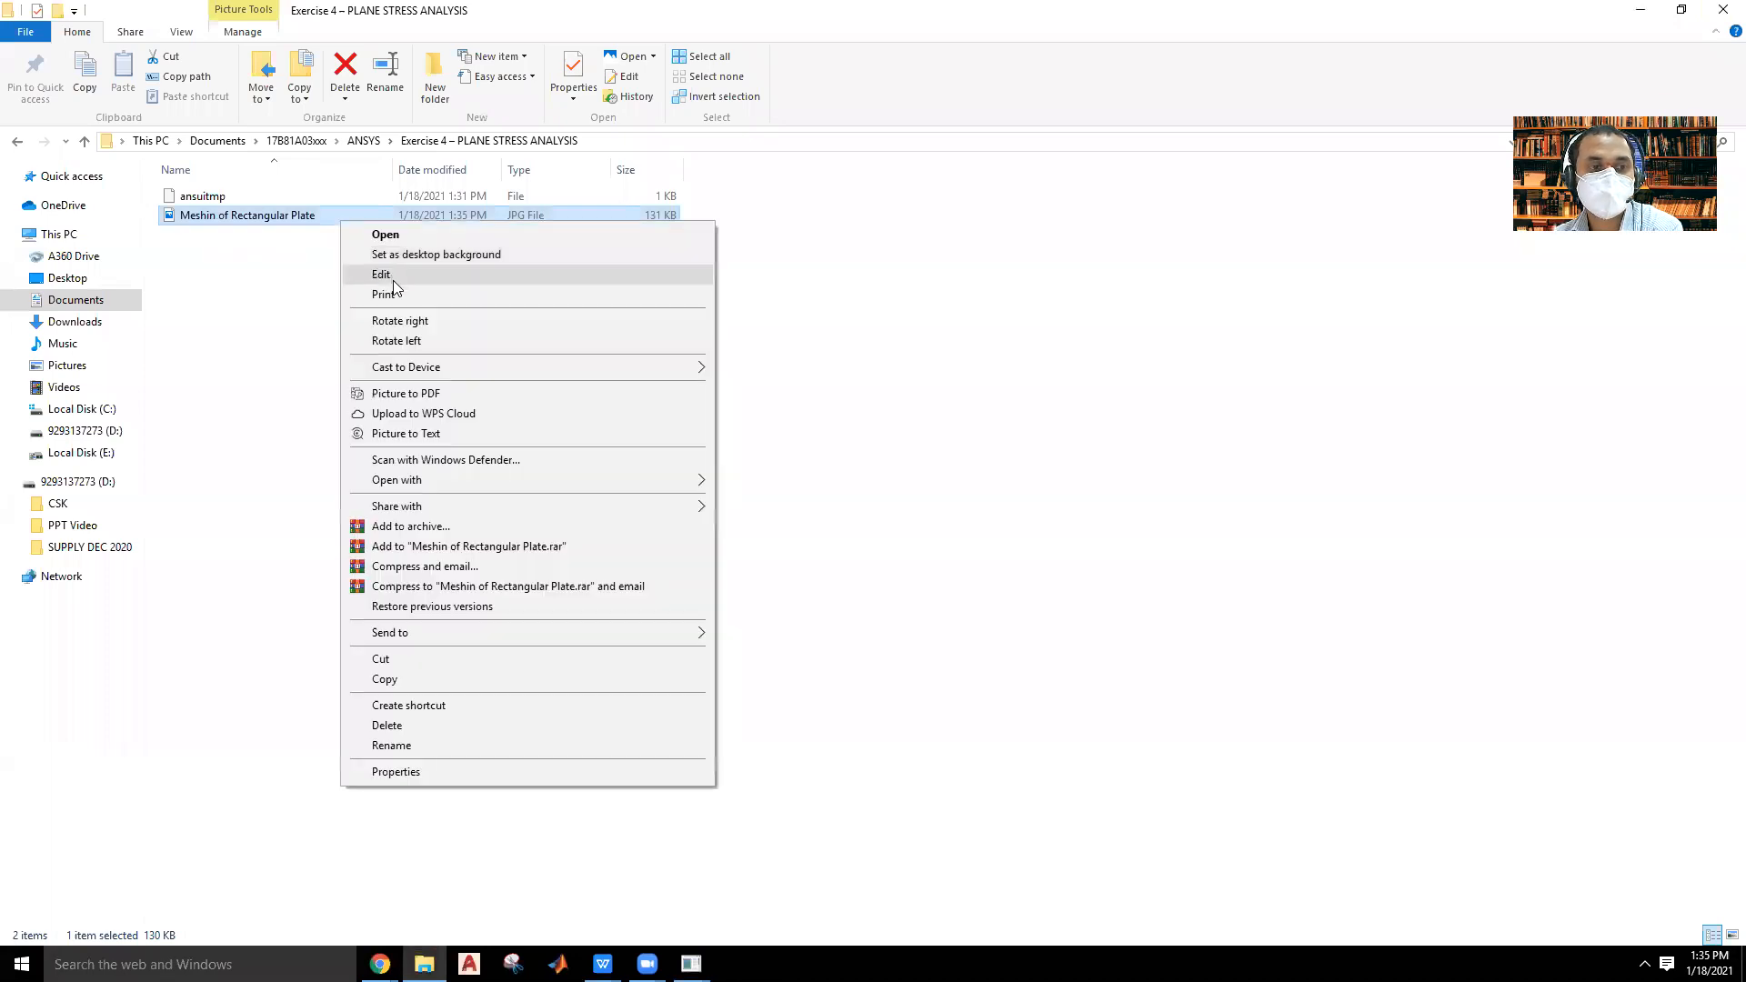
click(382, 274)
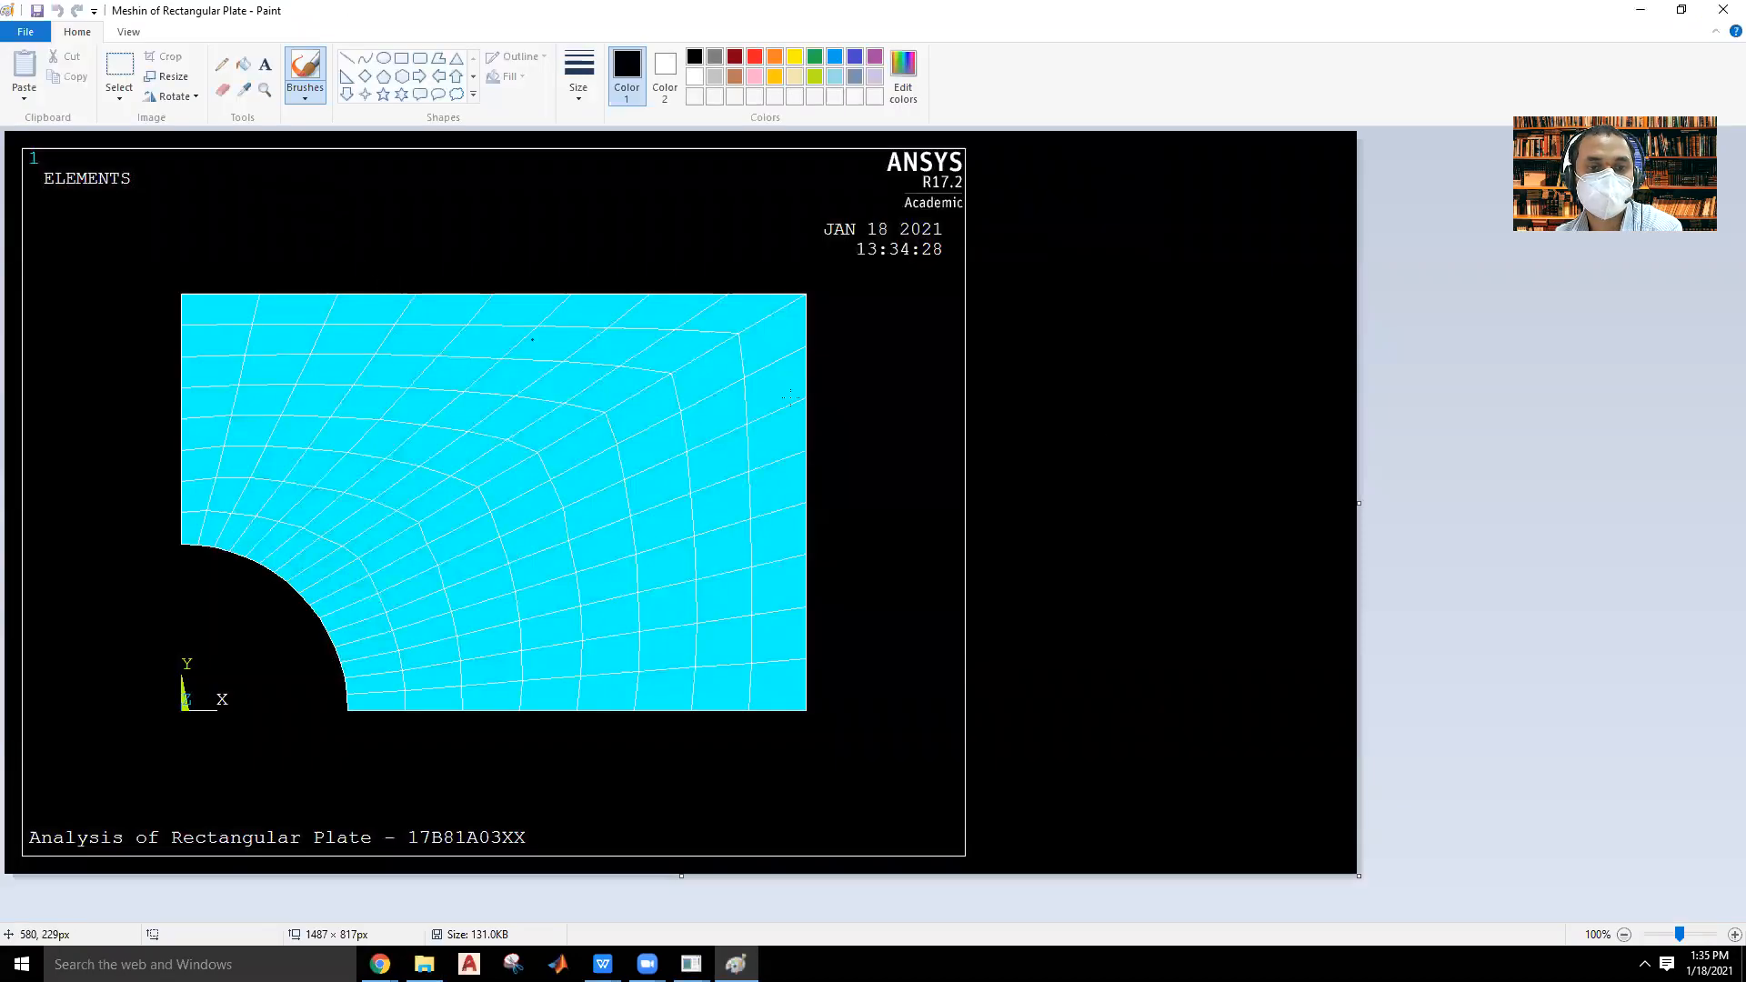
drag(1359, 503, 983, 442)
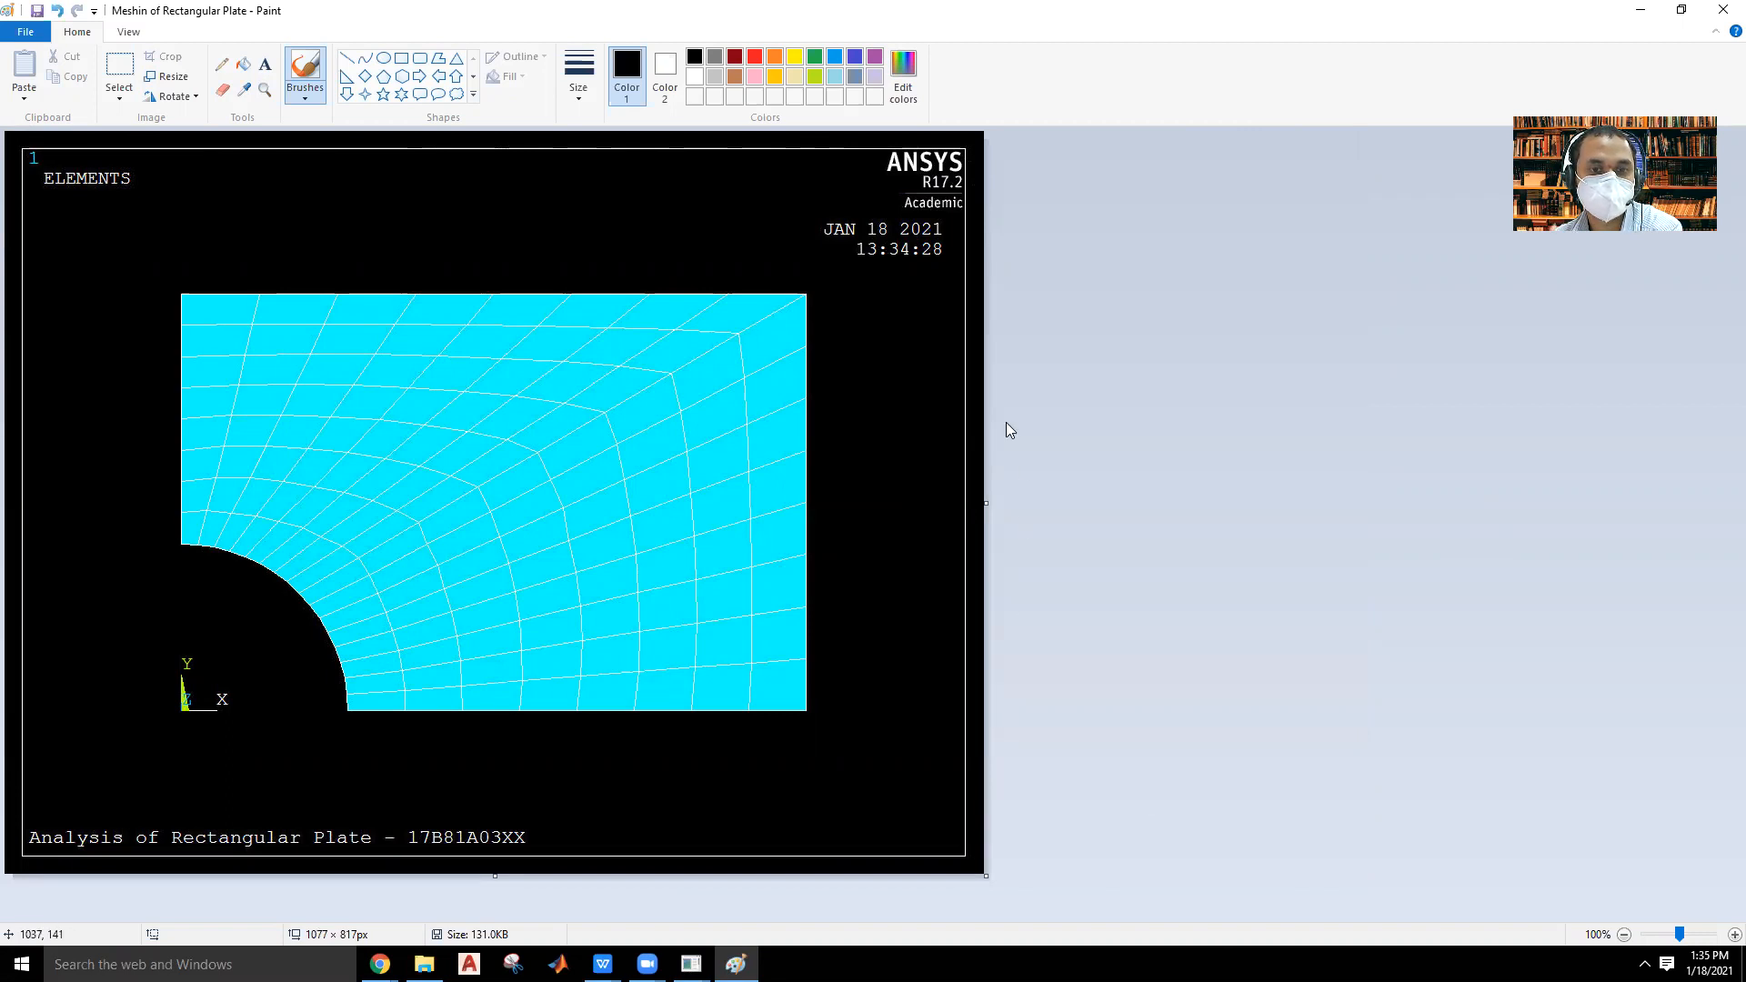
click(37, 11)
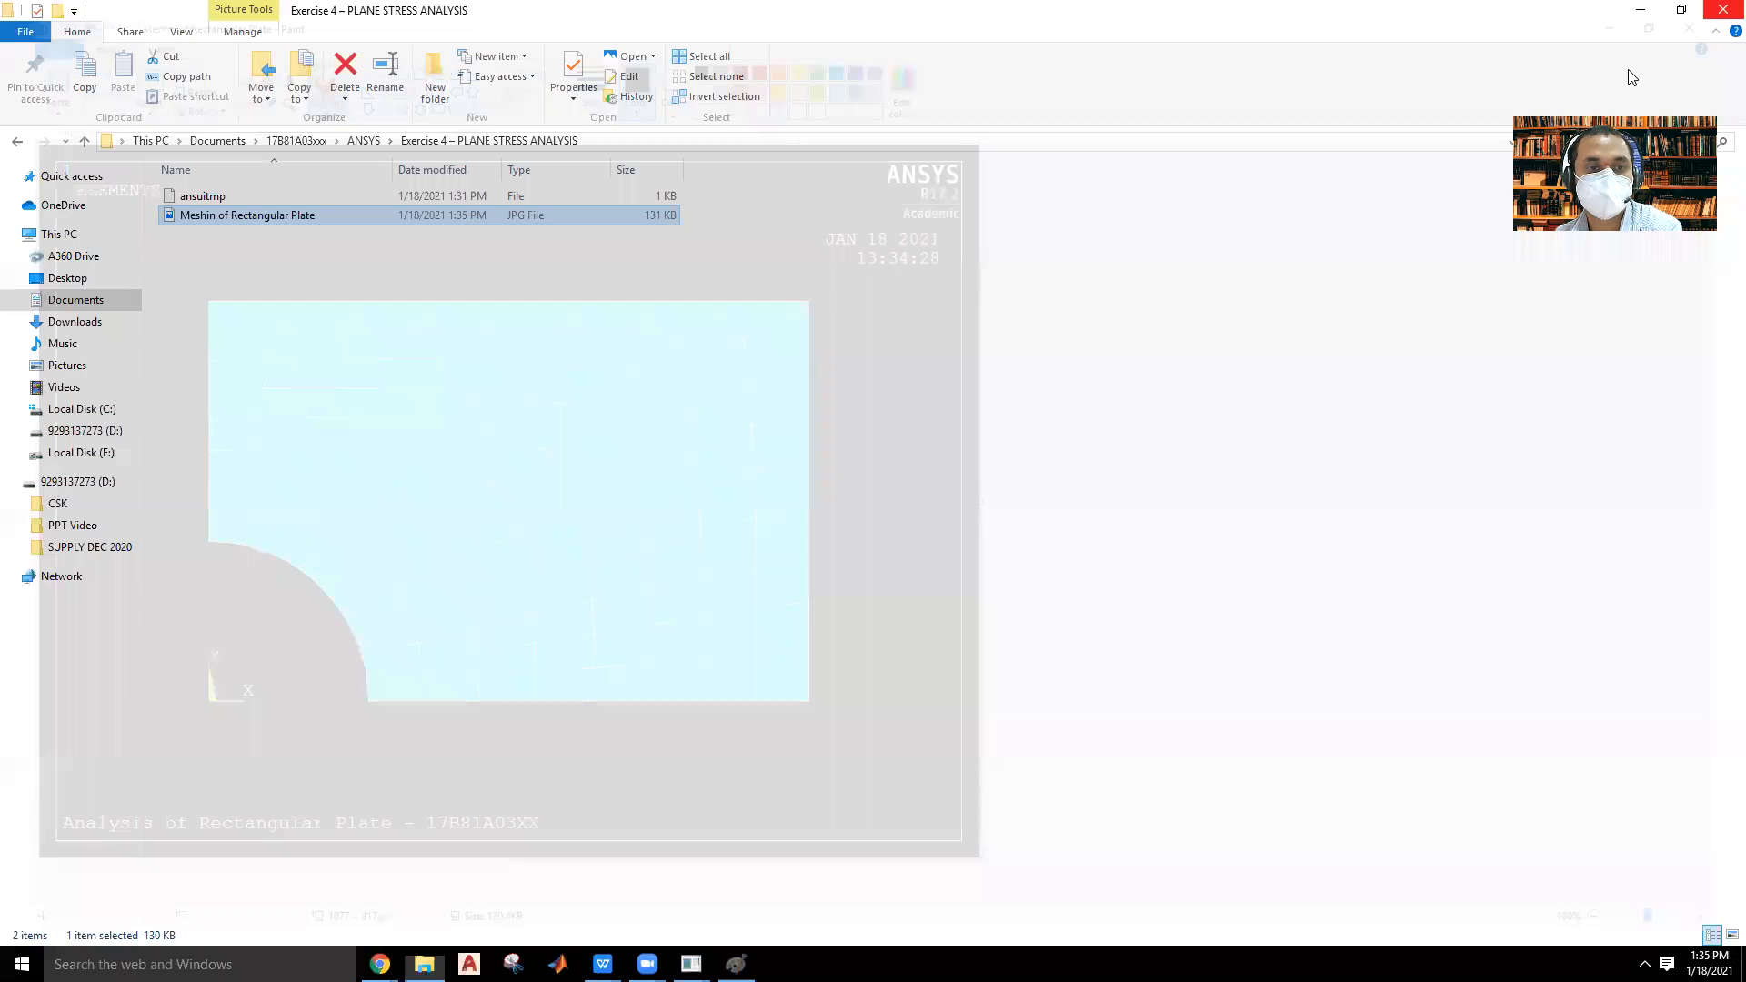
Display the exercise folder's files as large thumbnails.
right_click(826, 382)
mouse_move(864, 387)
click(1091, 411)
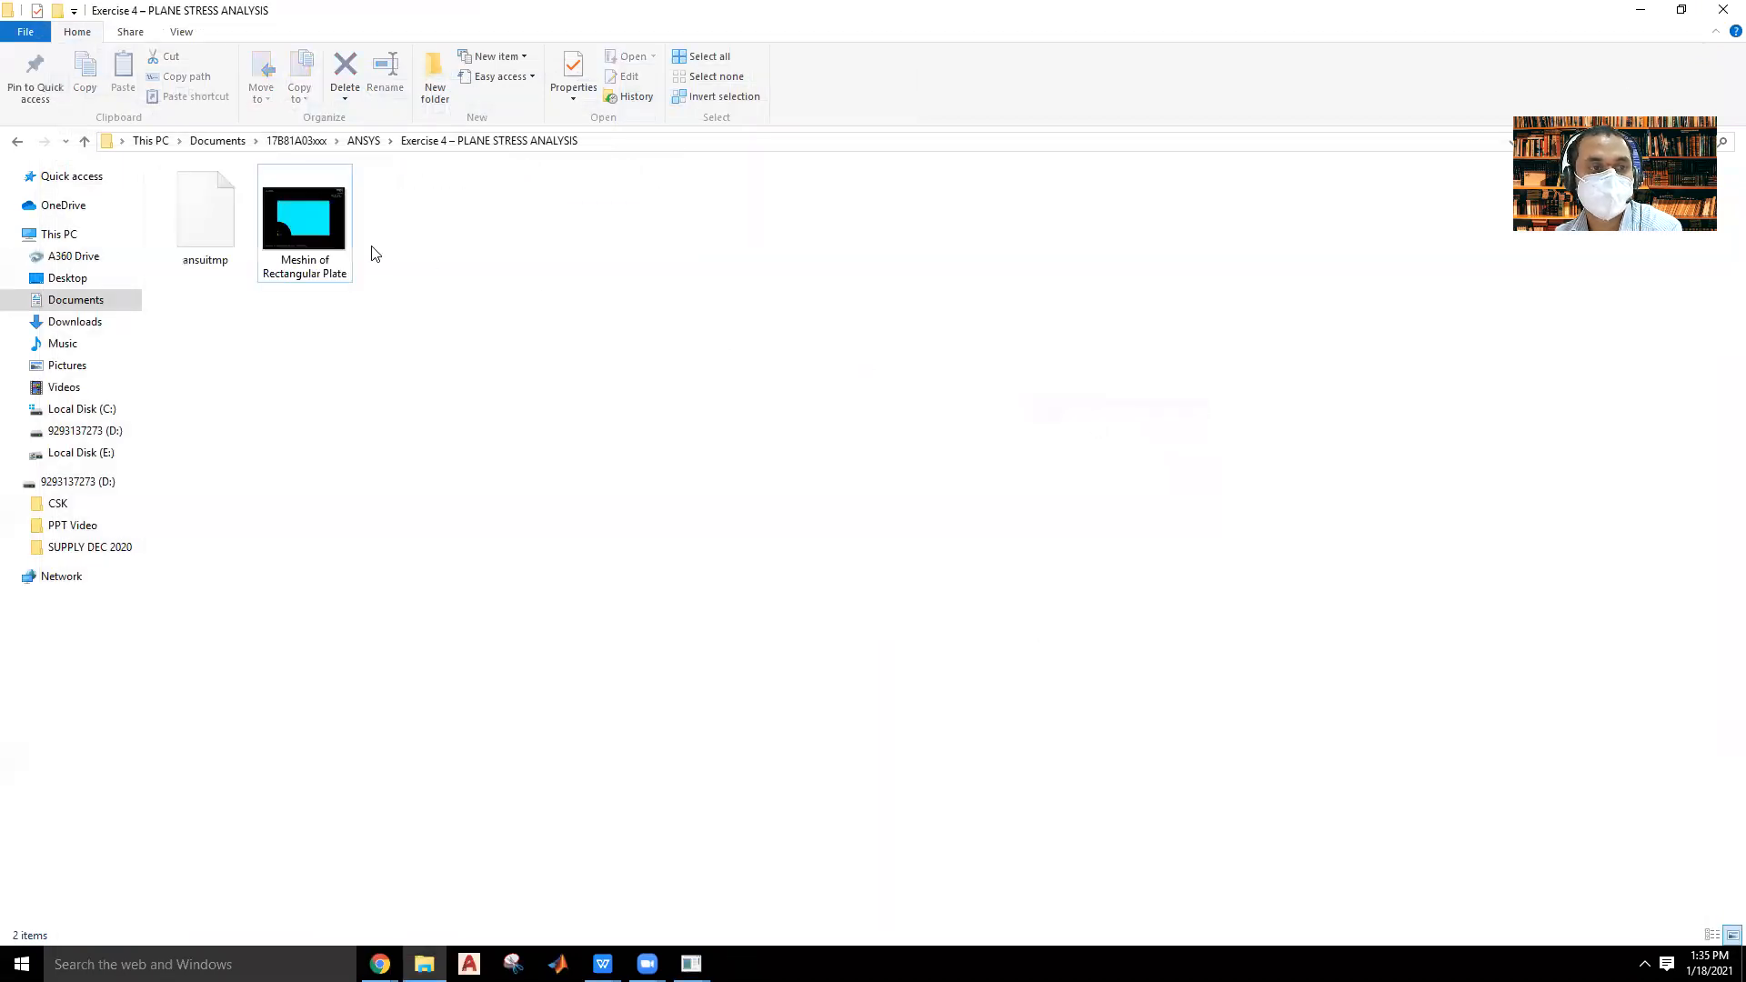
click(520, 655)
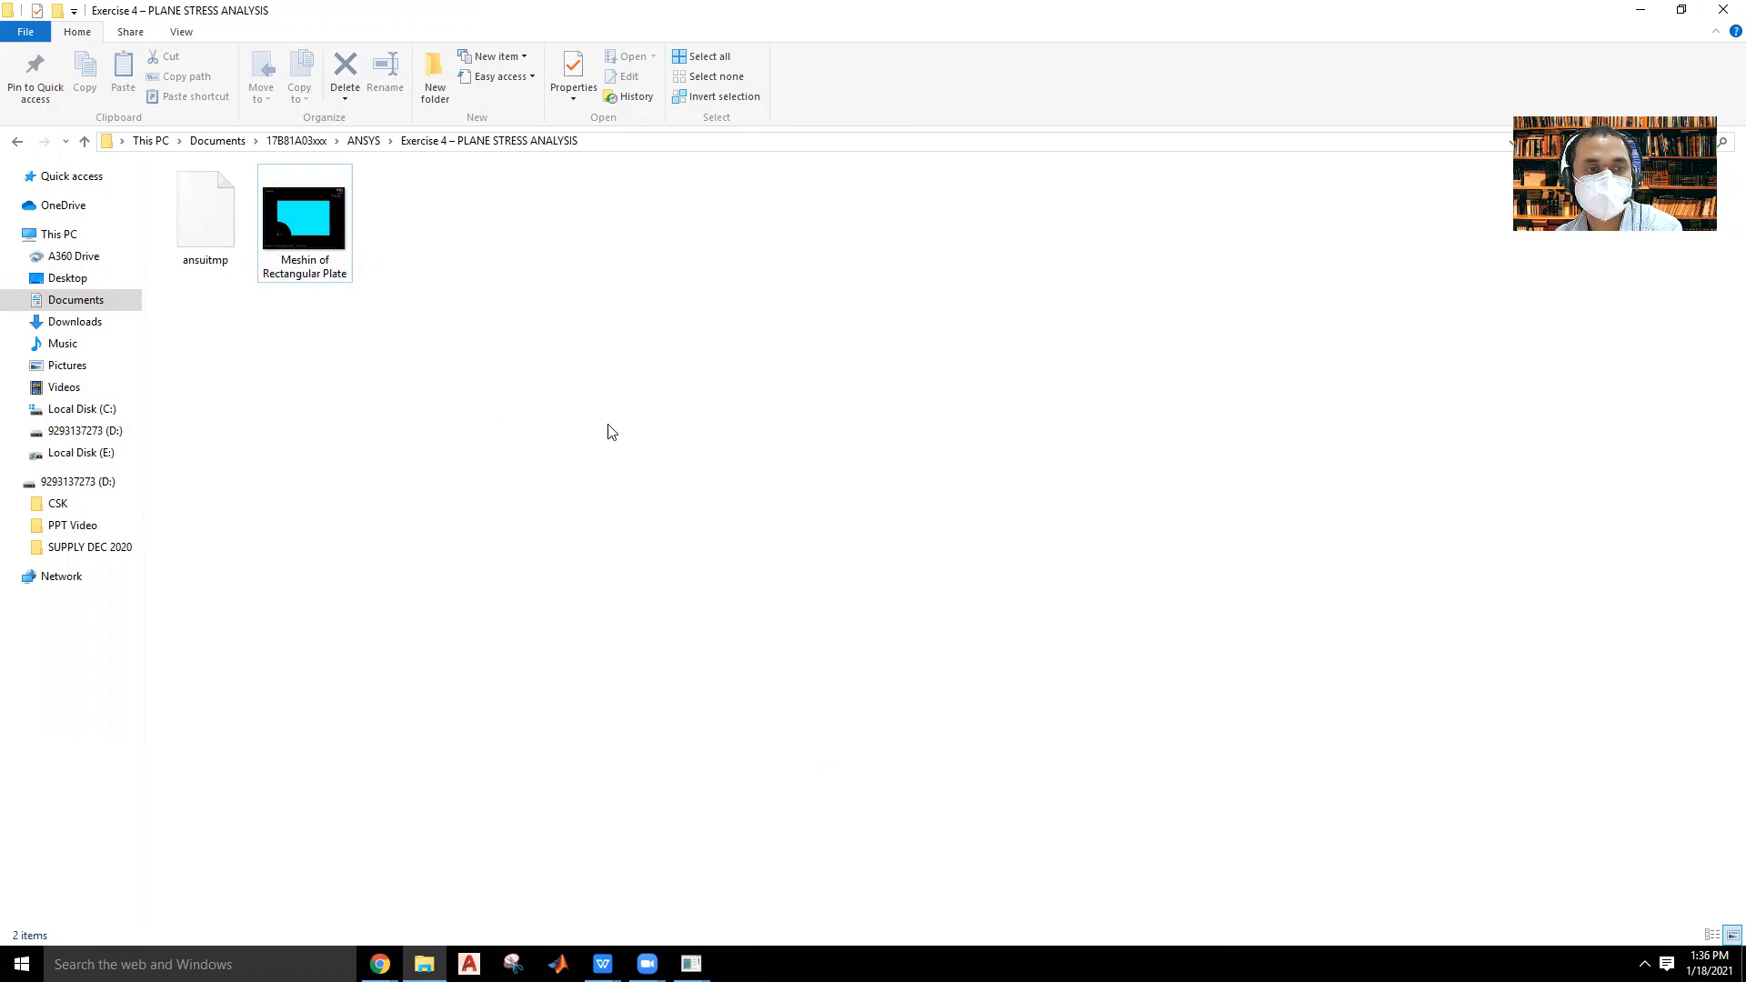
Switch back to ANSYS Mechanical APDL and apply a structural displacement constraint of All DOF, as a constant value, on both arc lines of the hole.
mouse_move(692, 964)
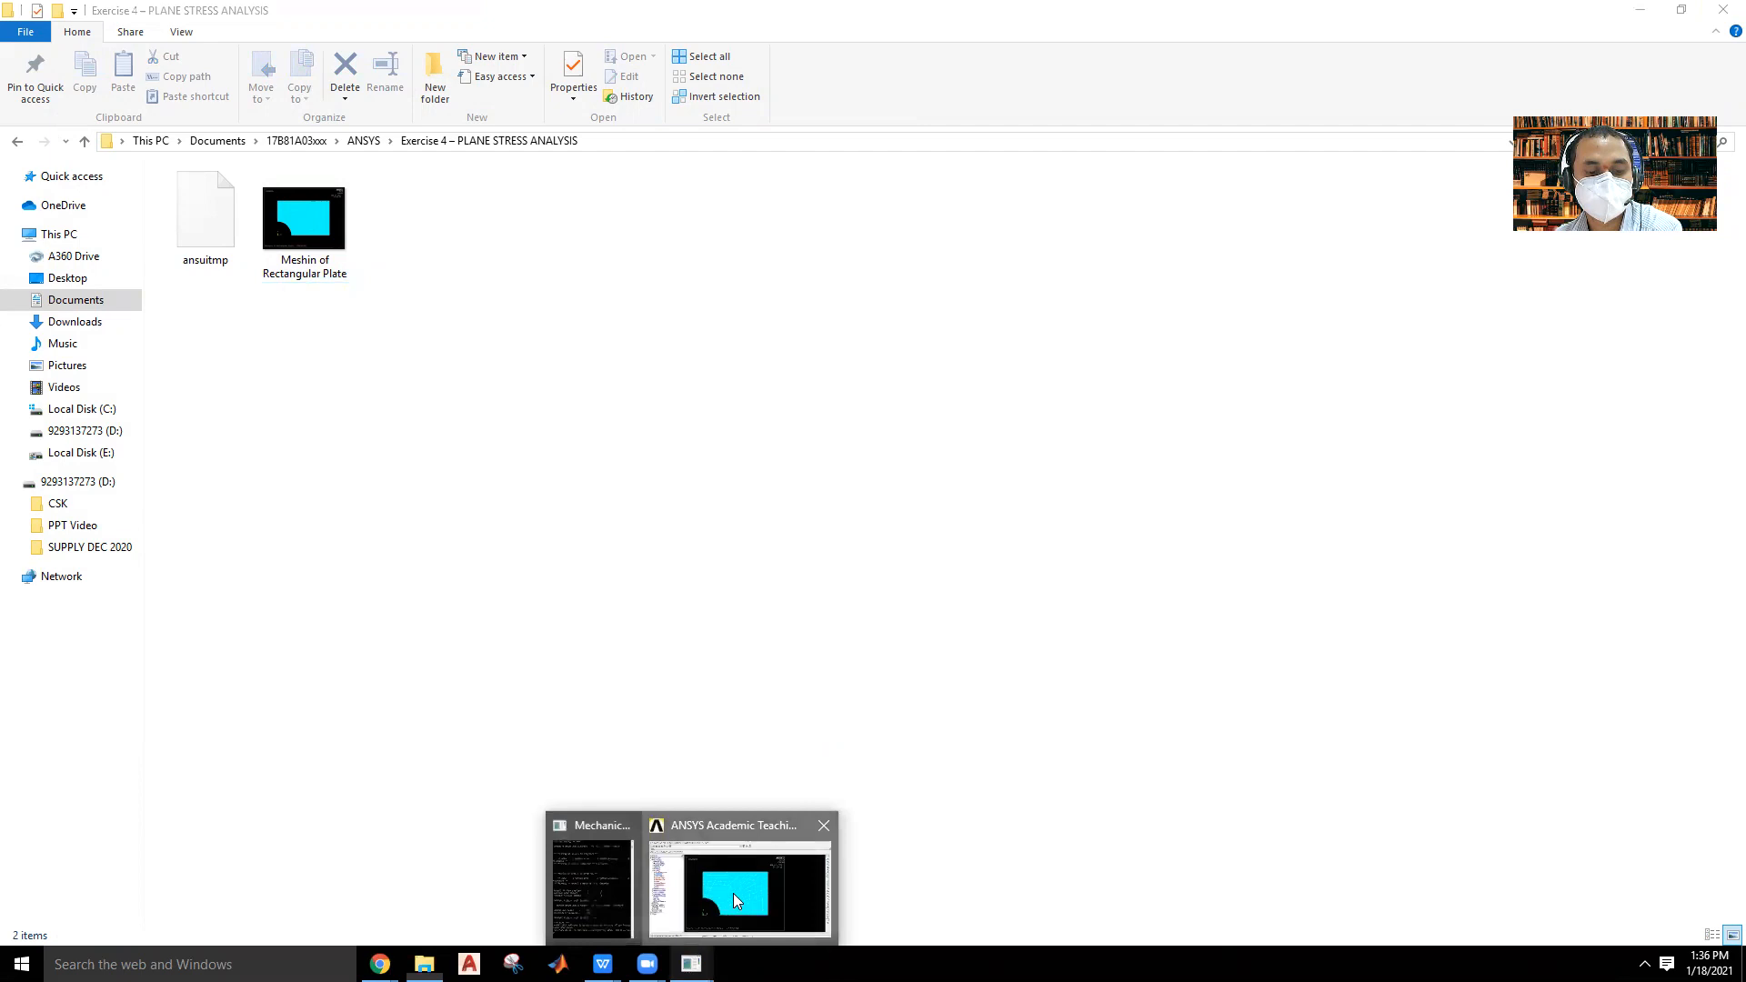
click(739, 886)
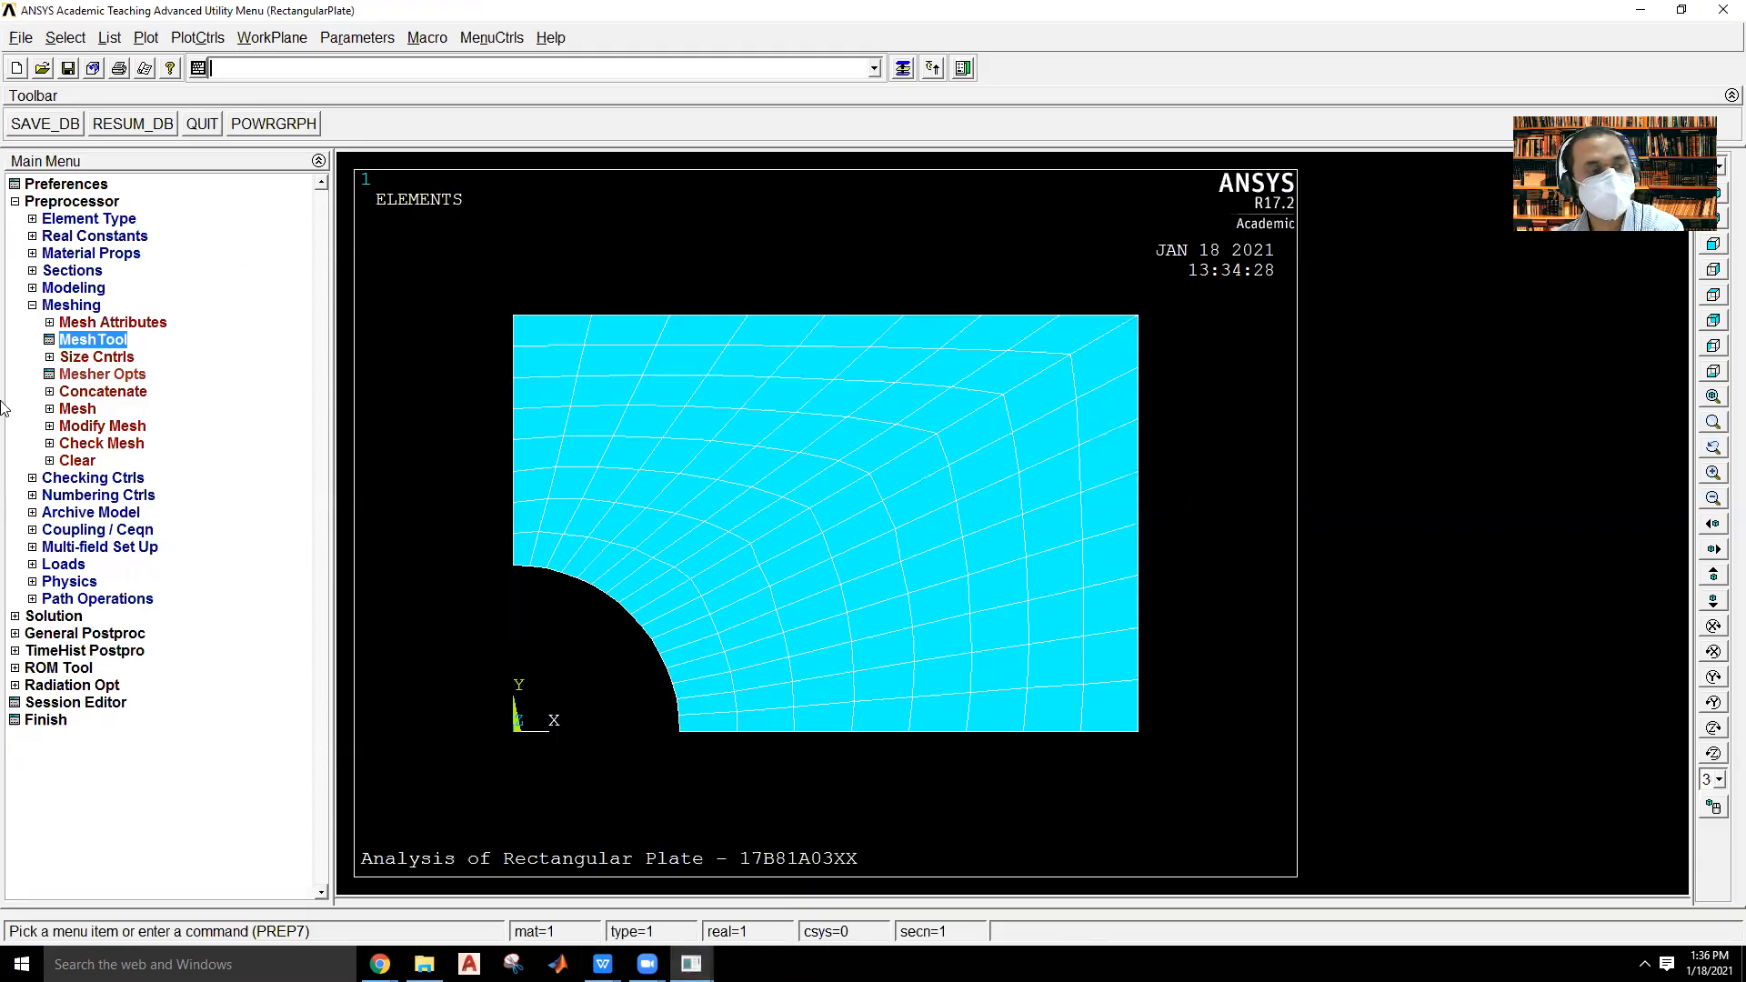
click(73, 307)
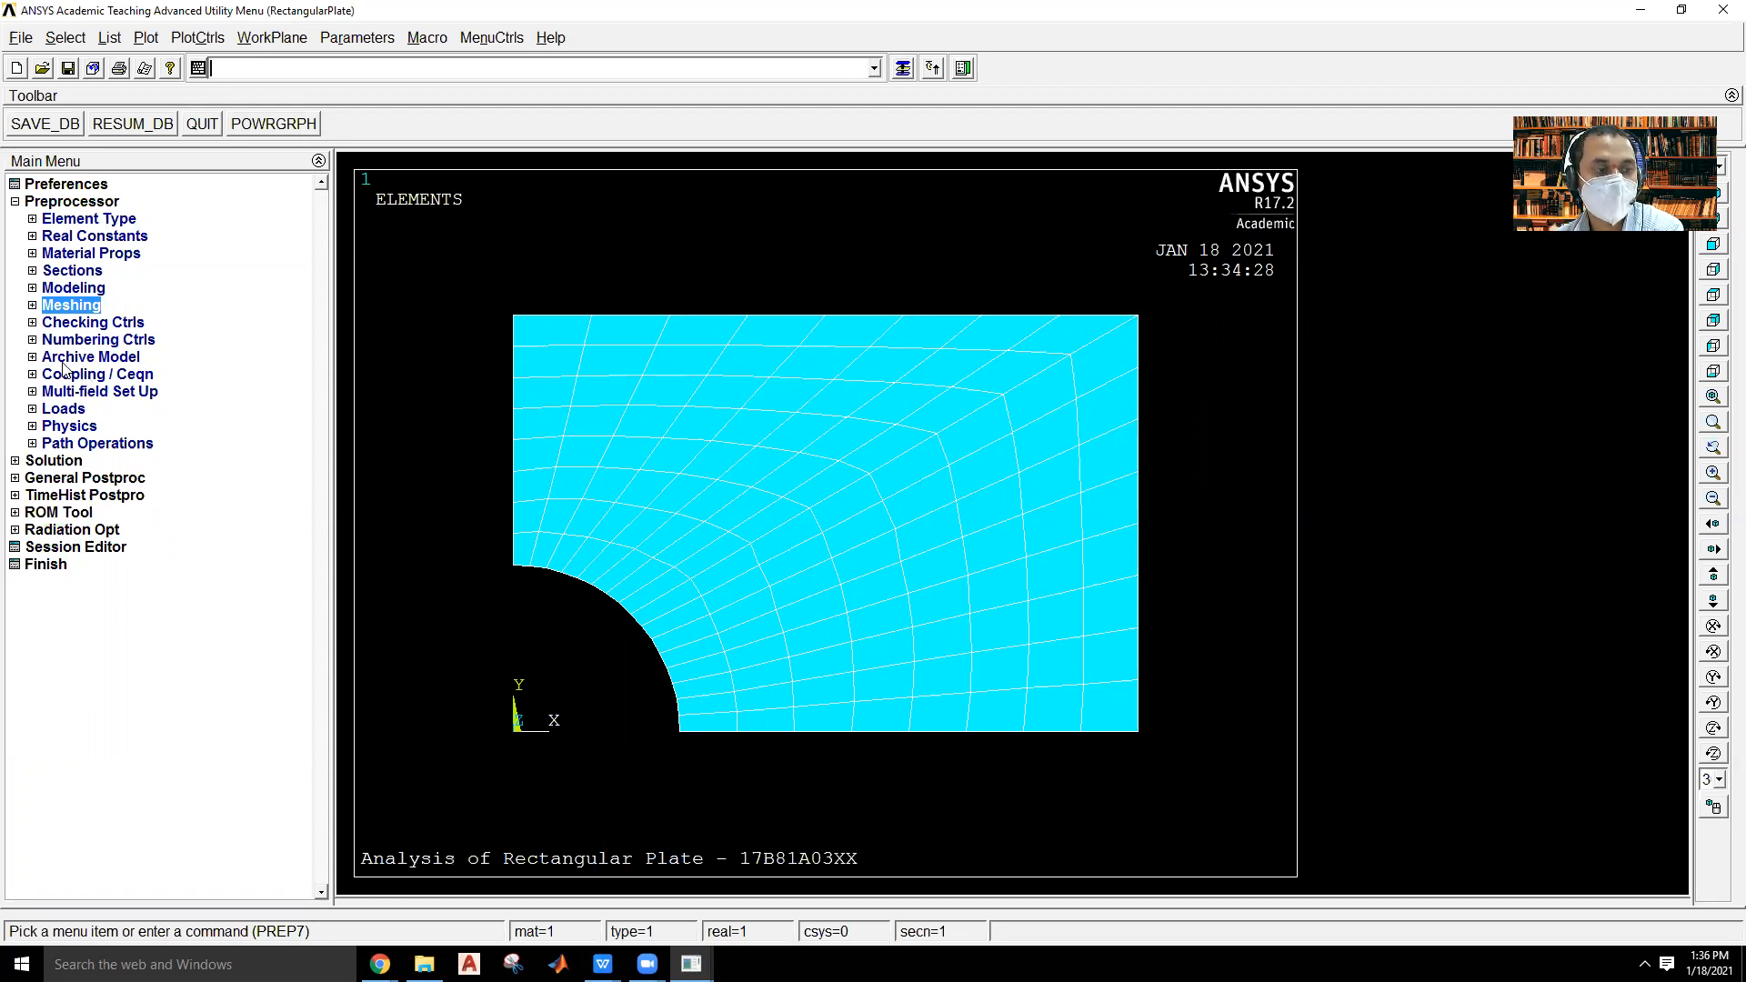
click(77, 416)
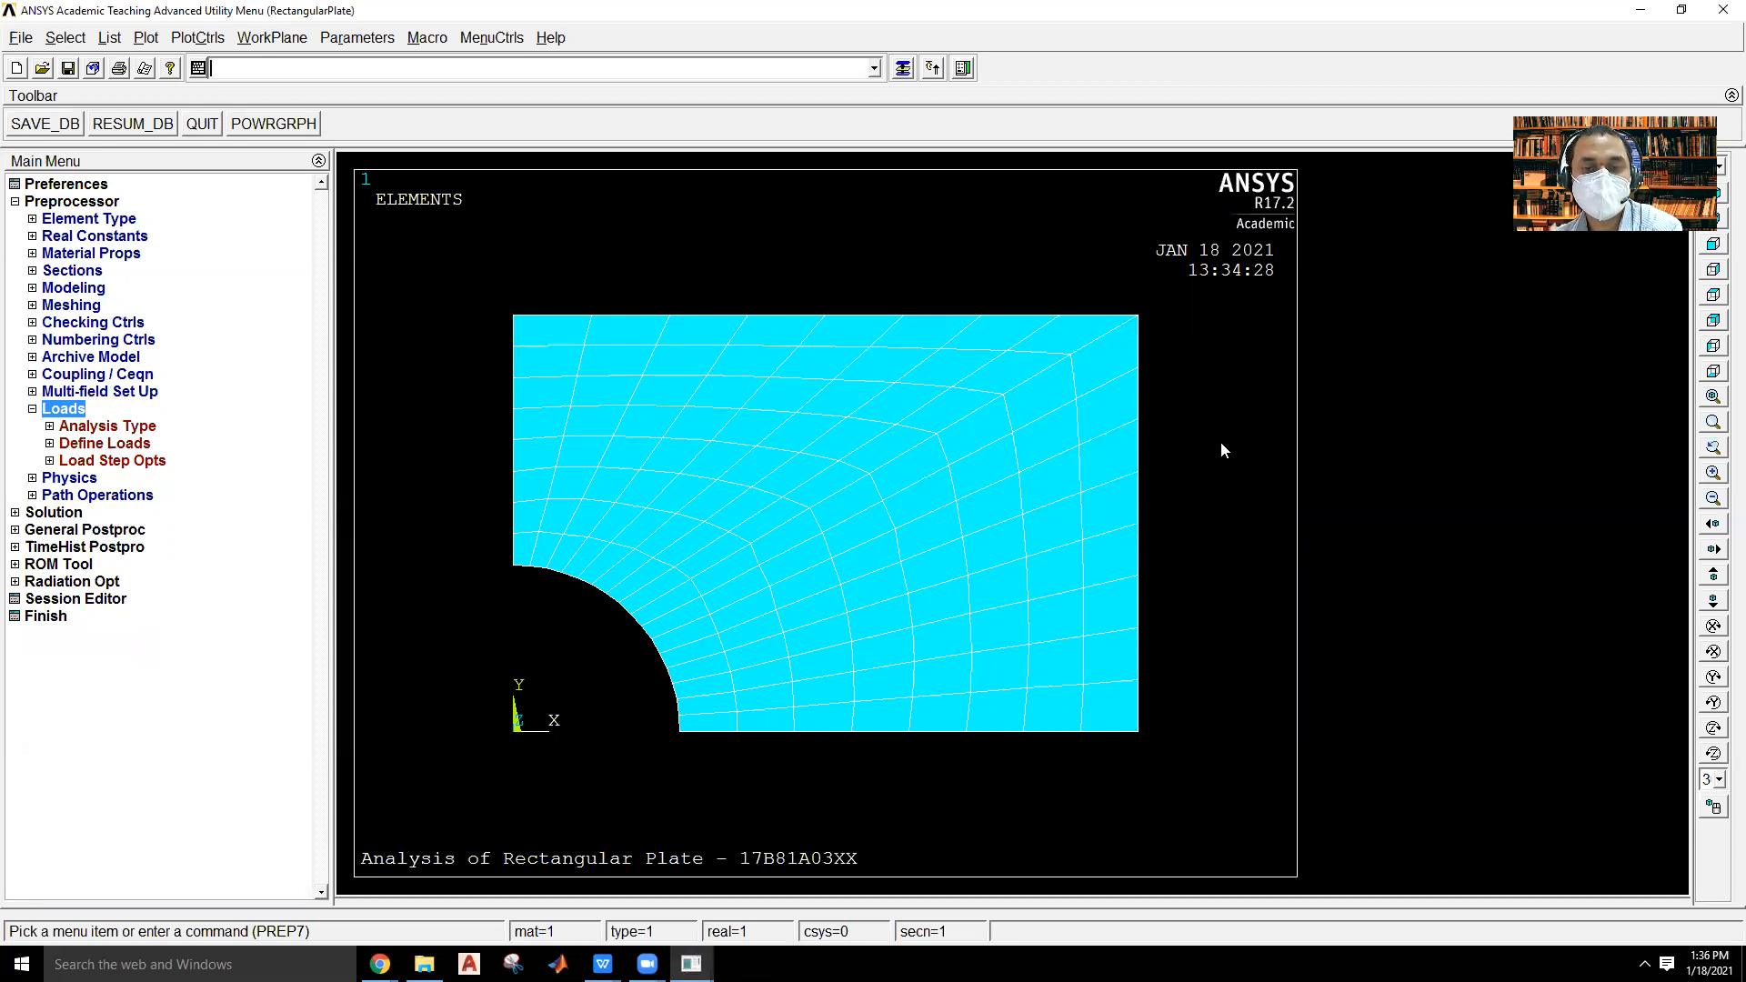
click(101, 444)
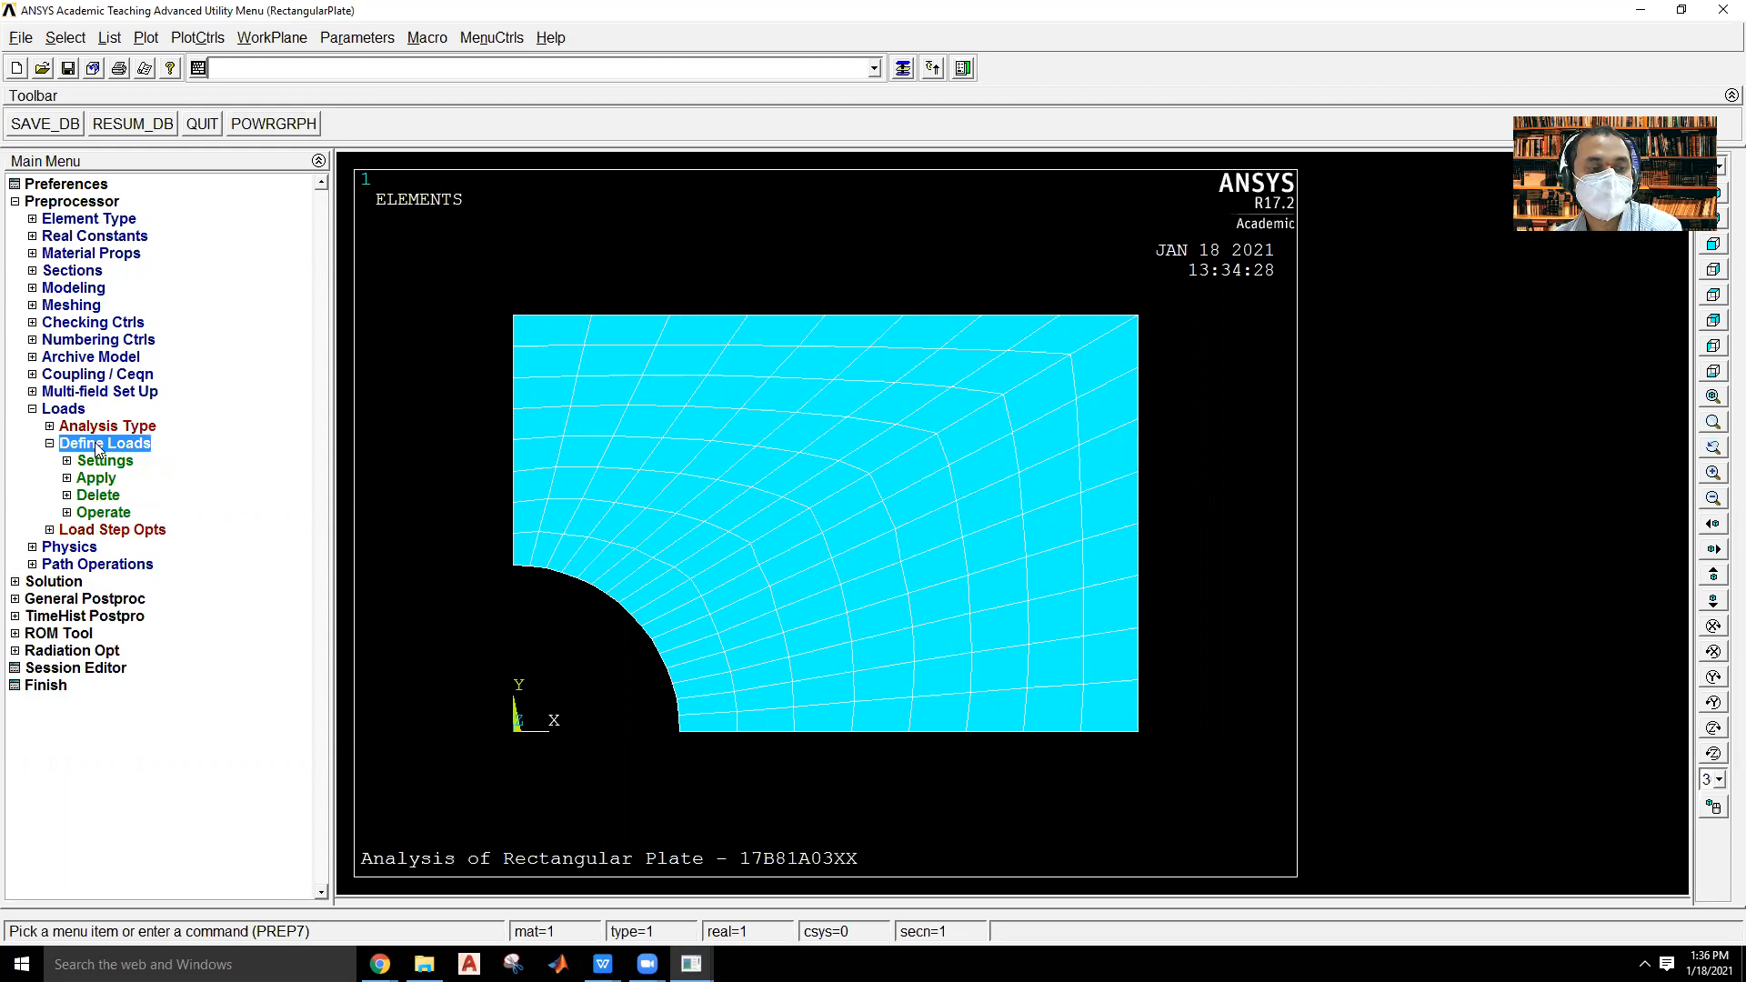
click(98, 479)
click(135, 496)
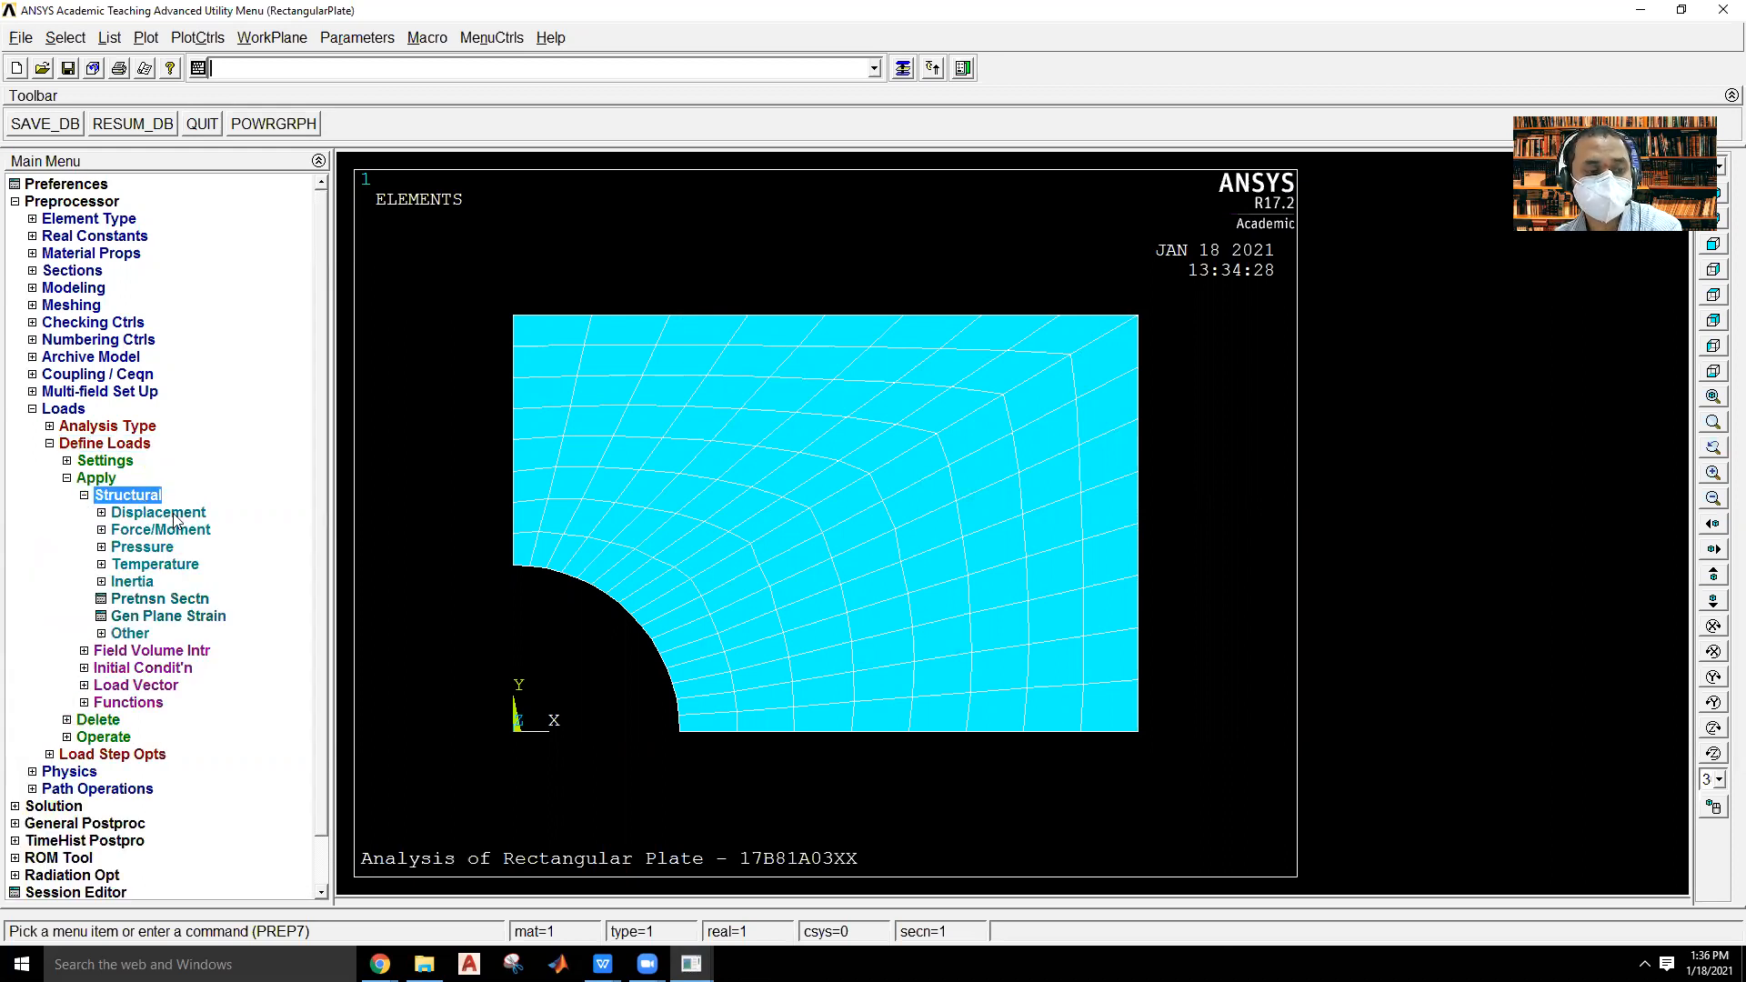
click(175, 516)
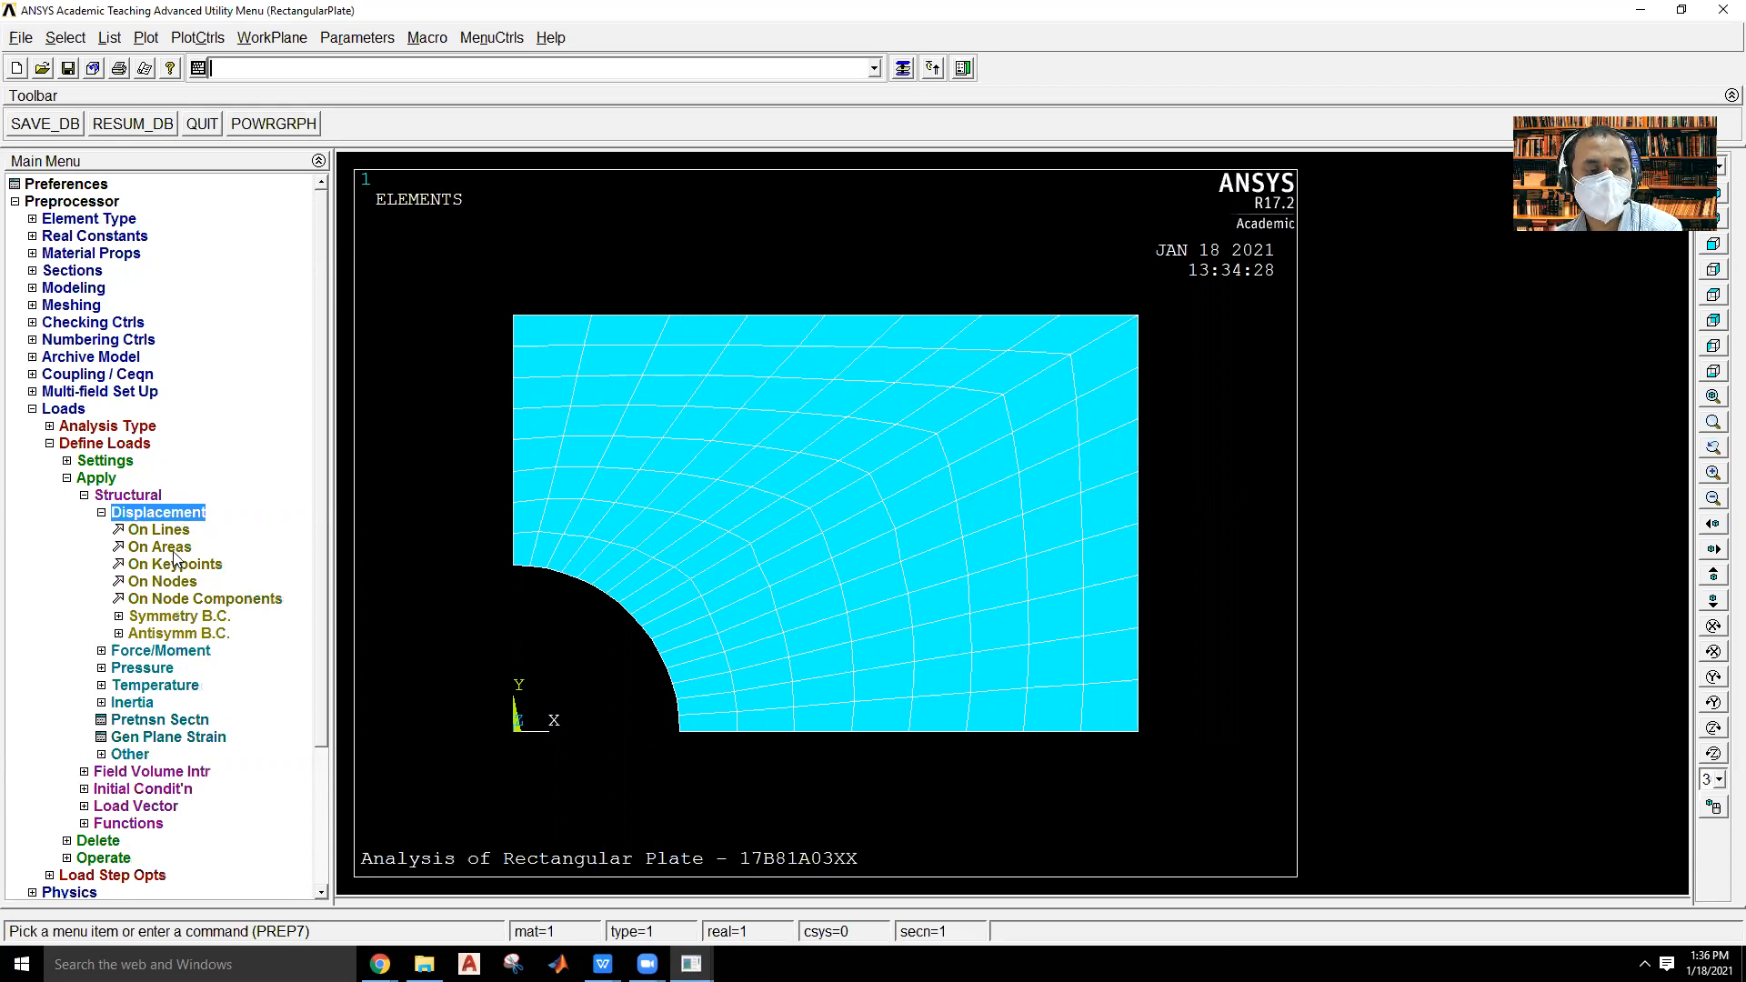
click(159, 531)
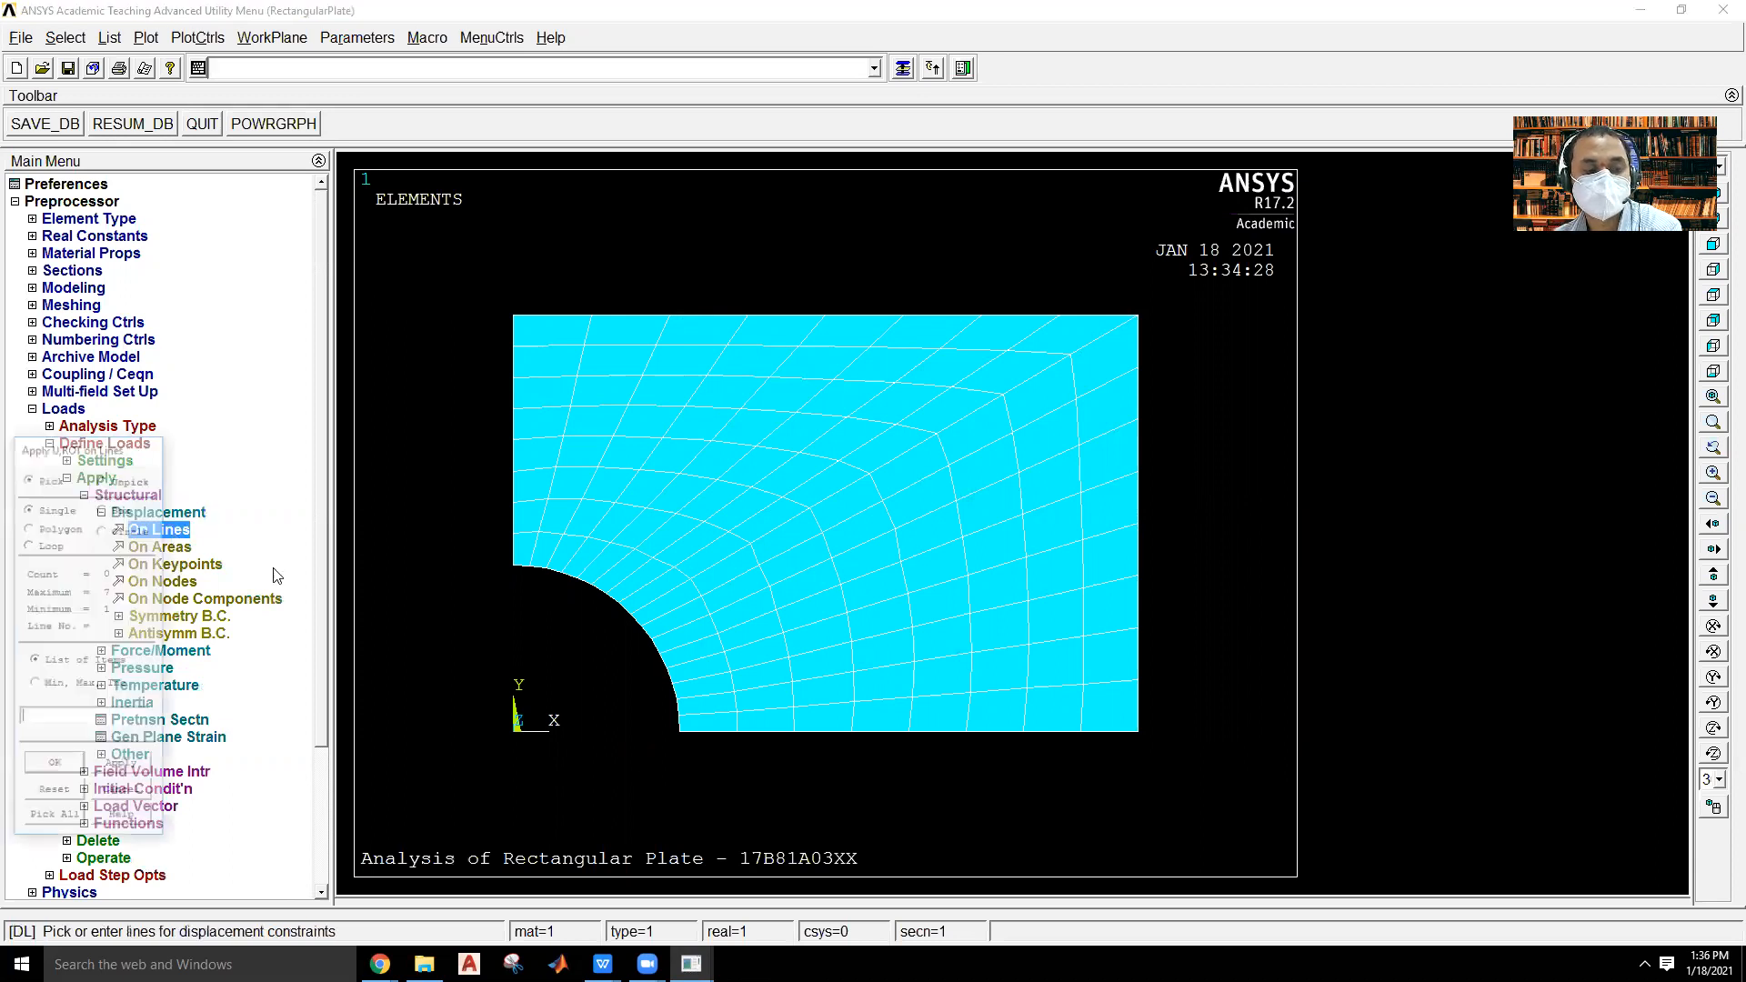
click(621, 625)
click(657, 664)
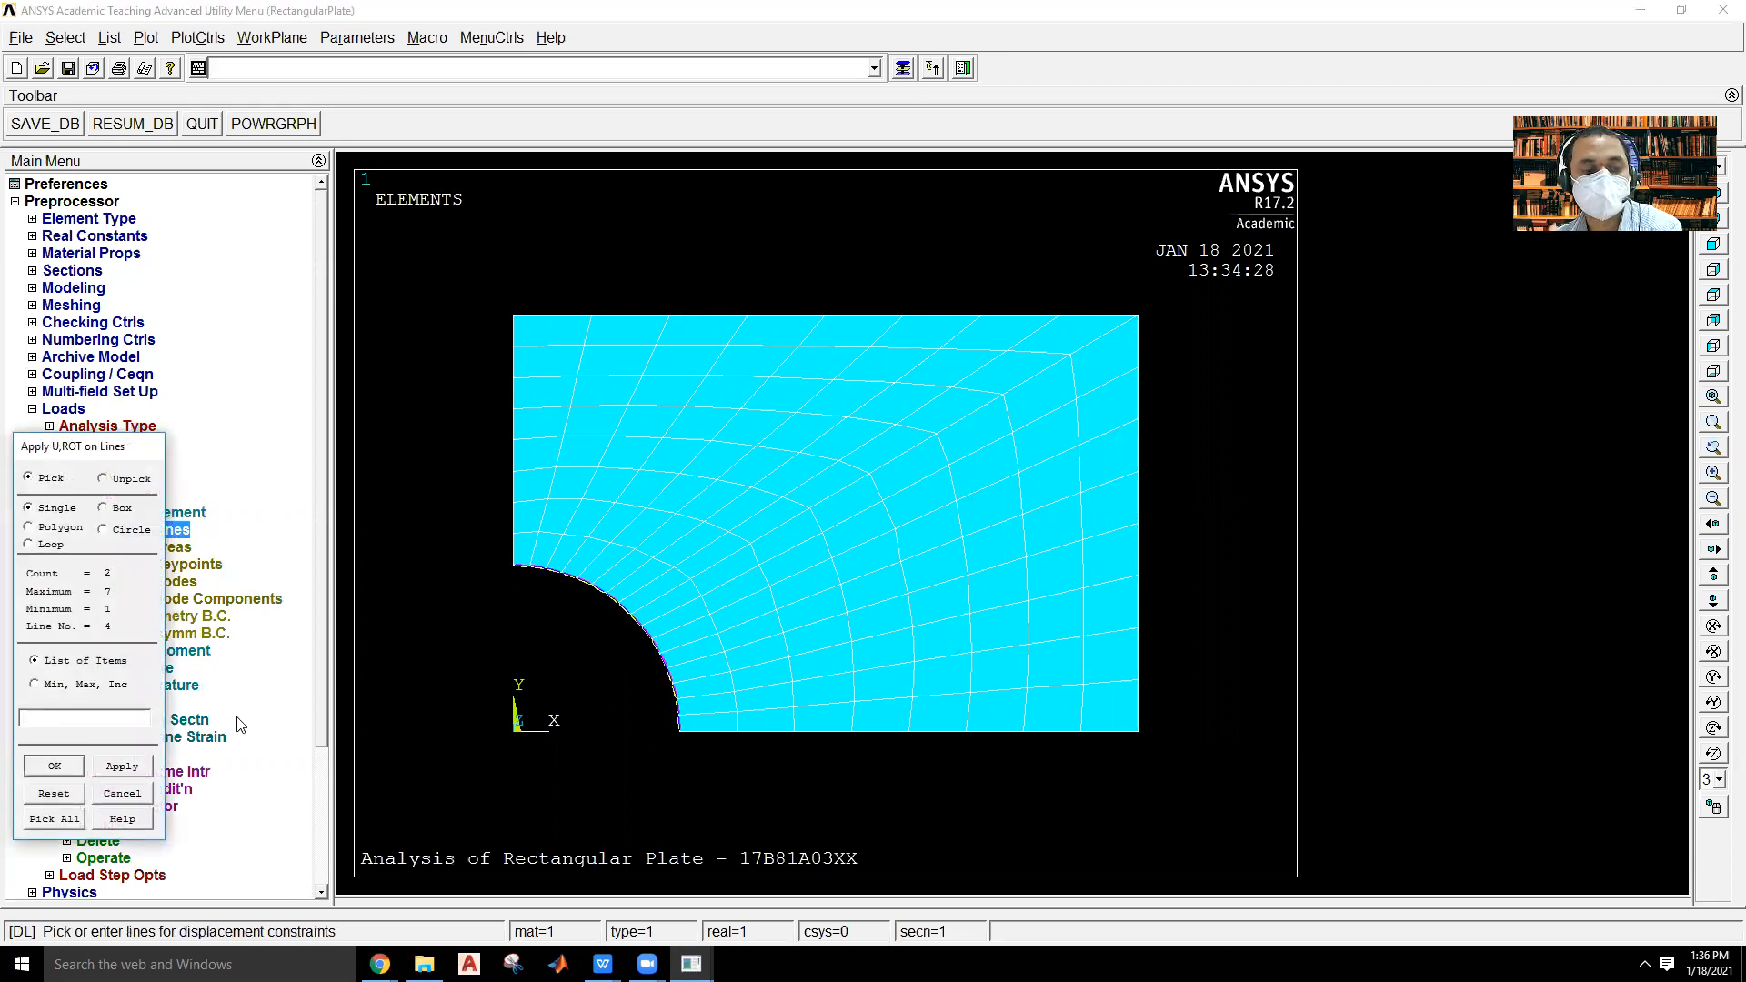
click(55, 766)
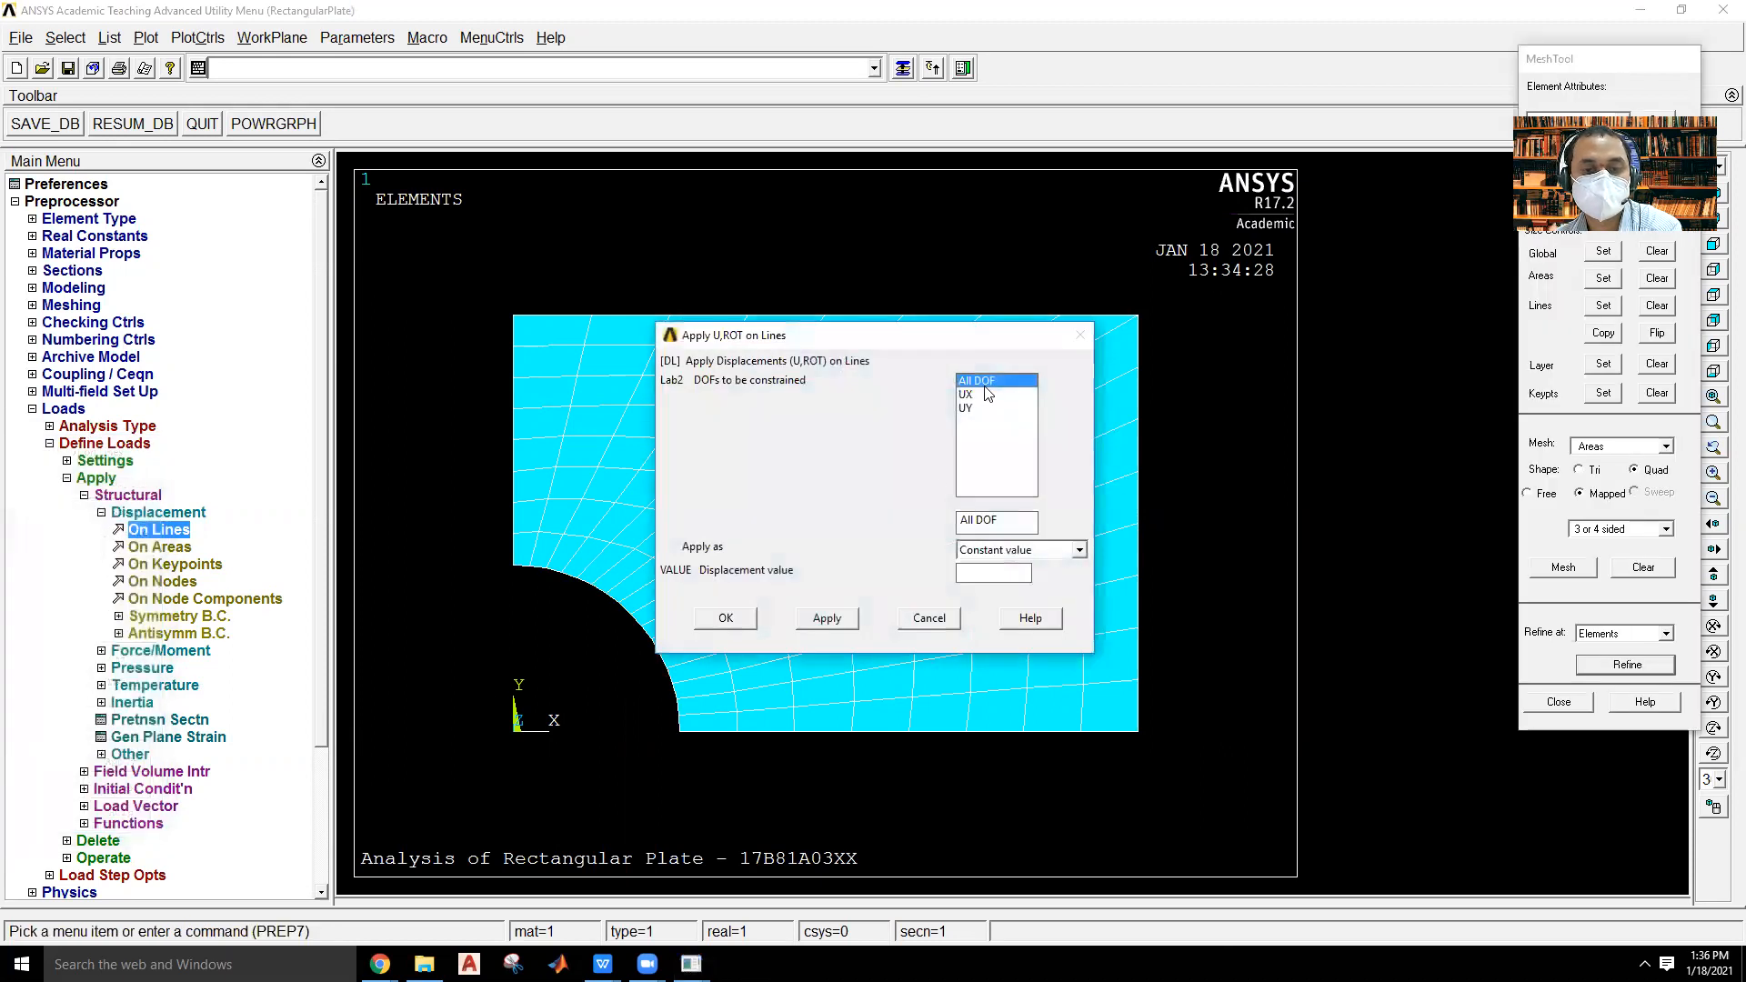
click(1580, 706)
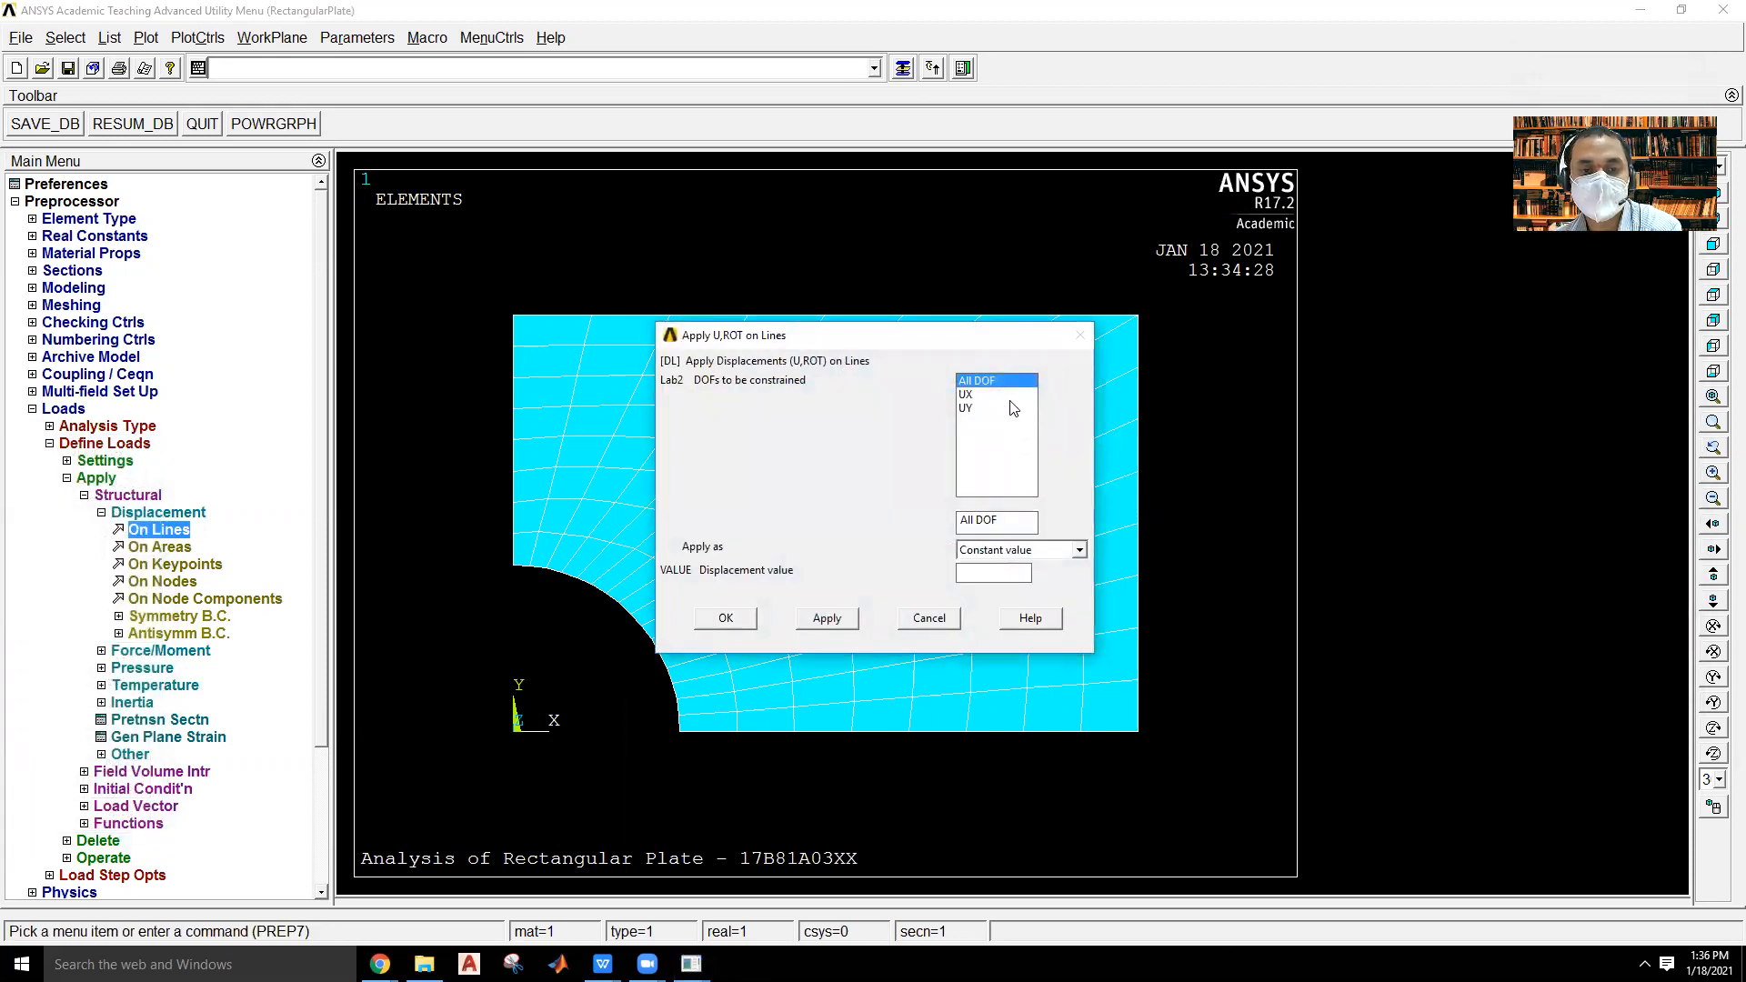
click(725, 620)
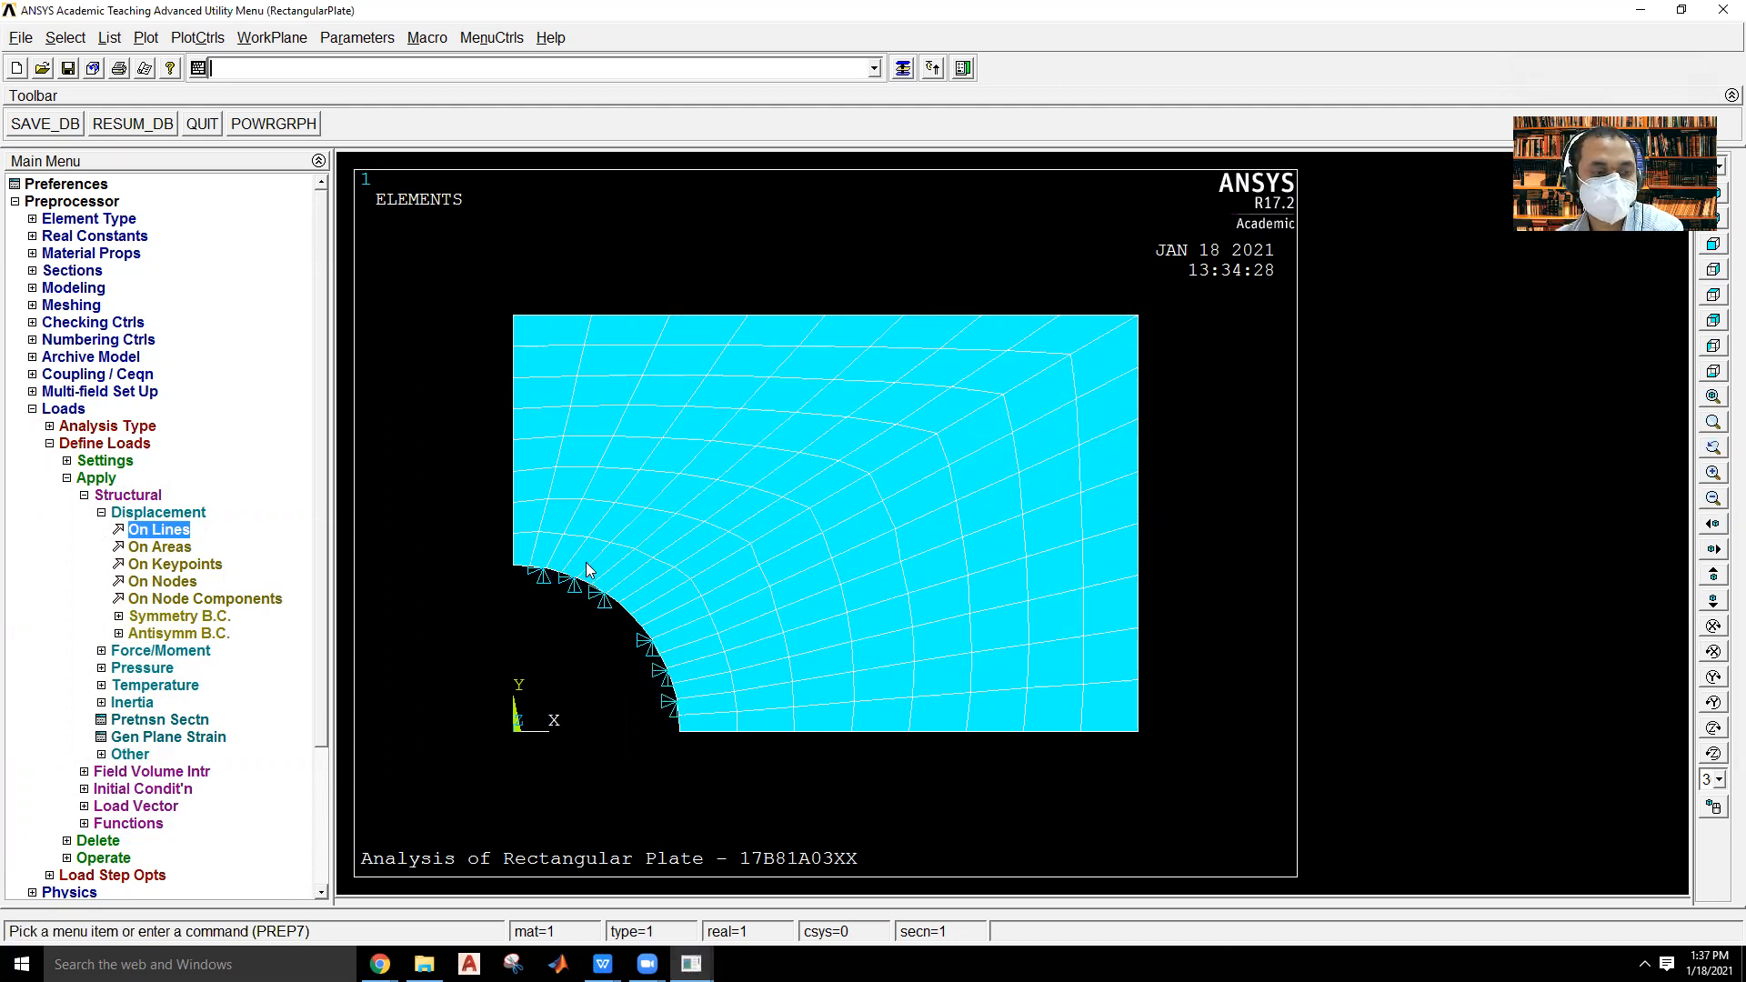
Apply a symmetry boundary condition on the plate's left edge, both hole arc lines and the bottom edge.
click(165, 619)
click(165, 633)
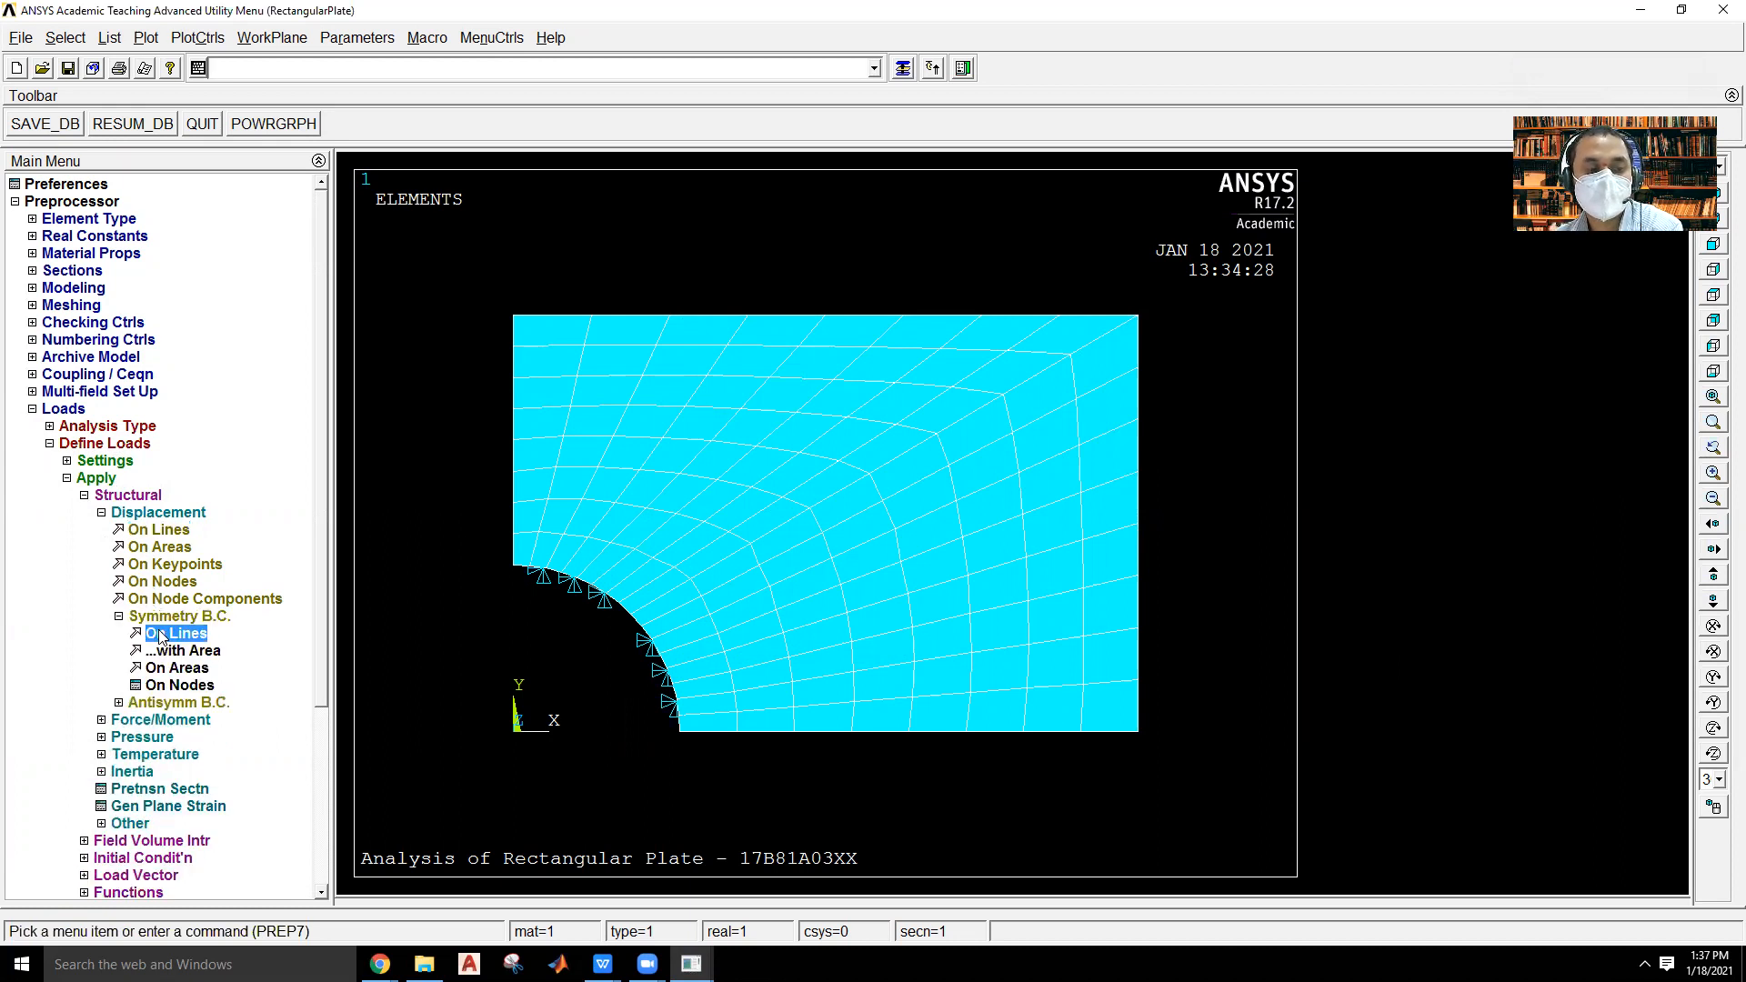
click(511, 428)
click(558, 589)
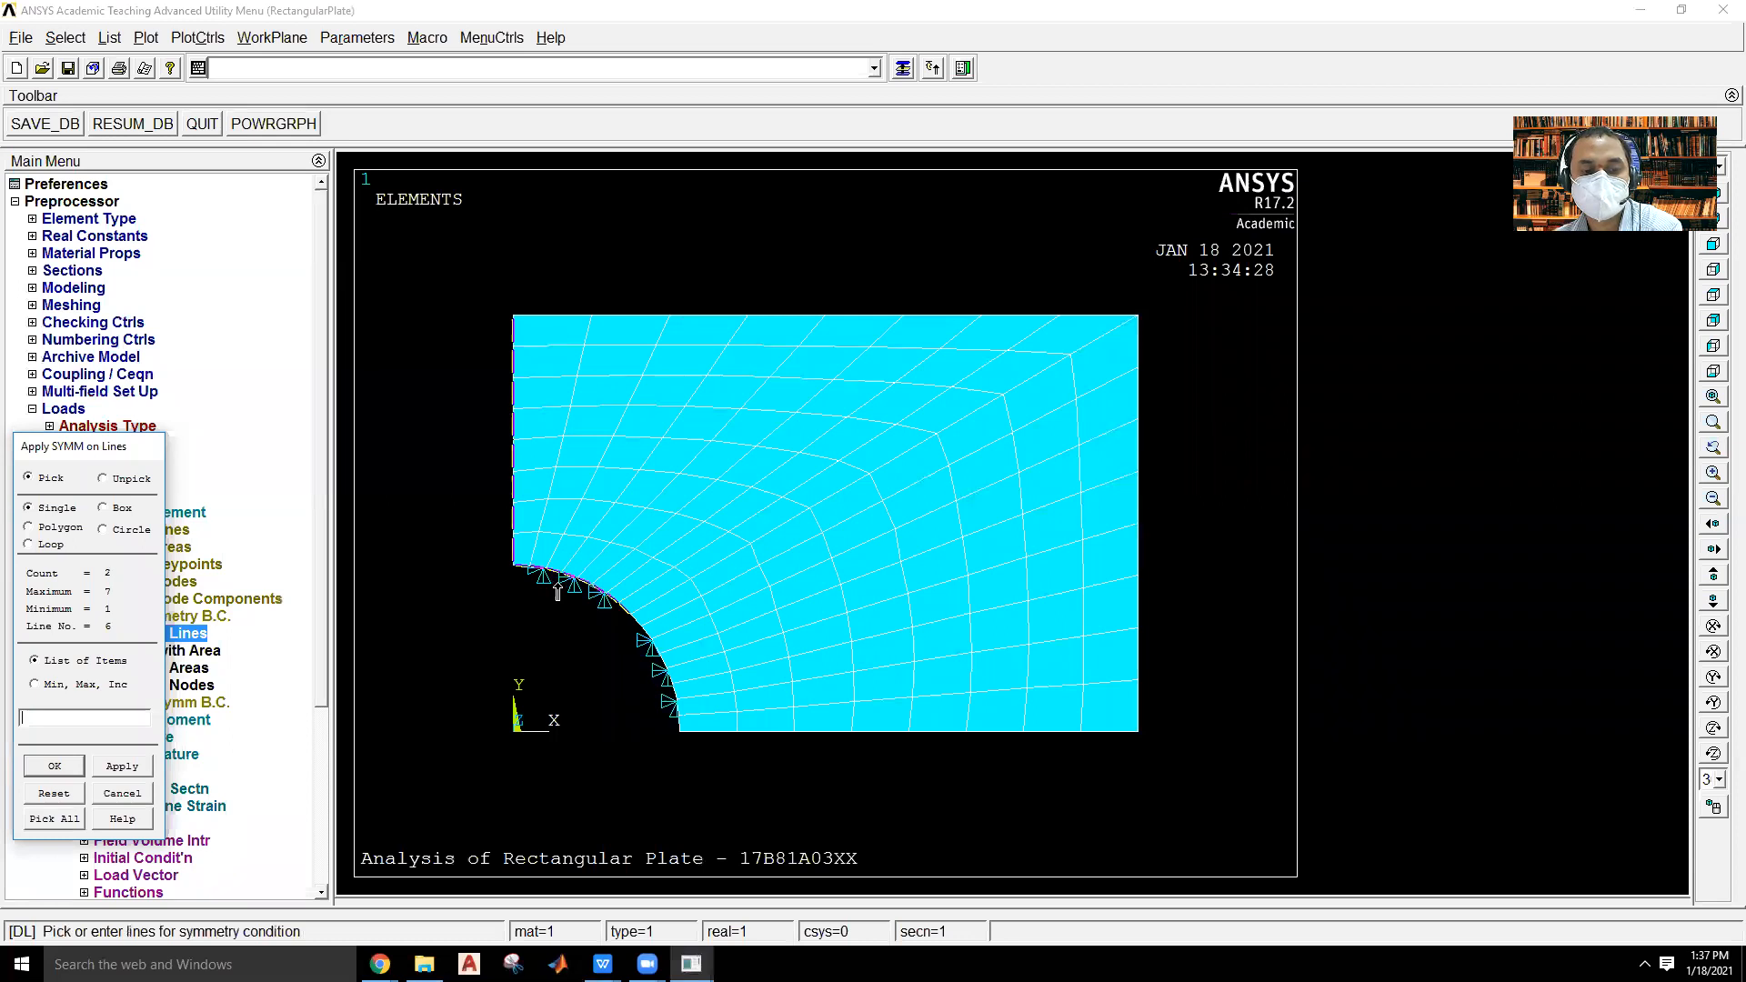
click(644, 653)
click(794, 757)
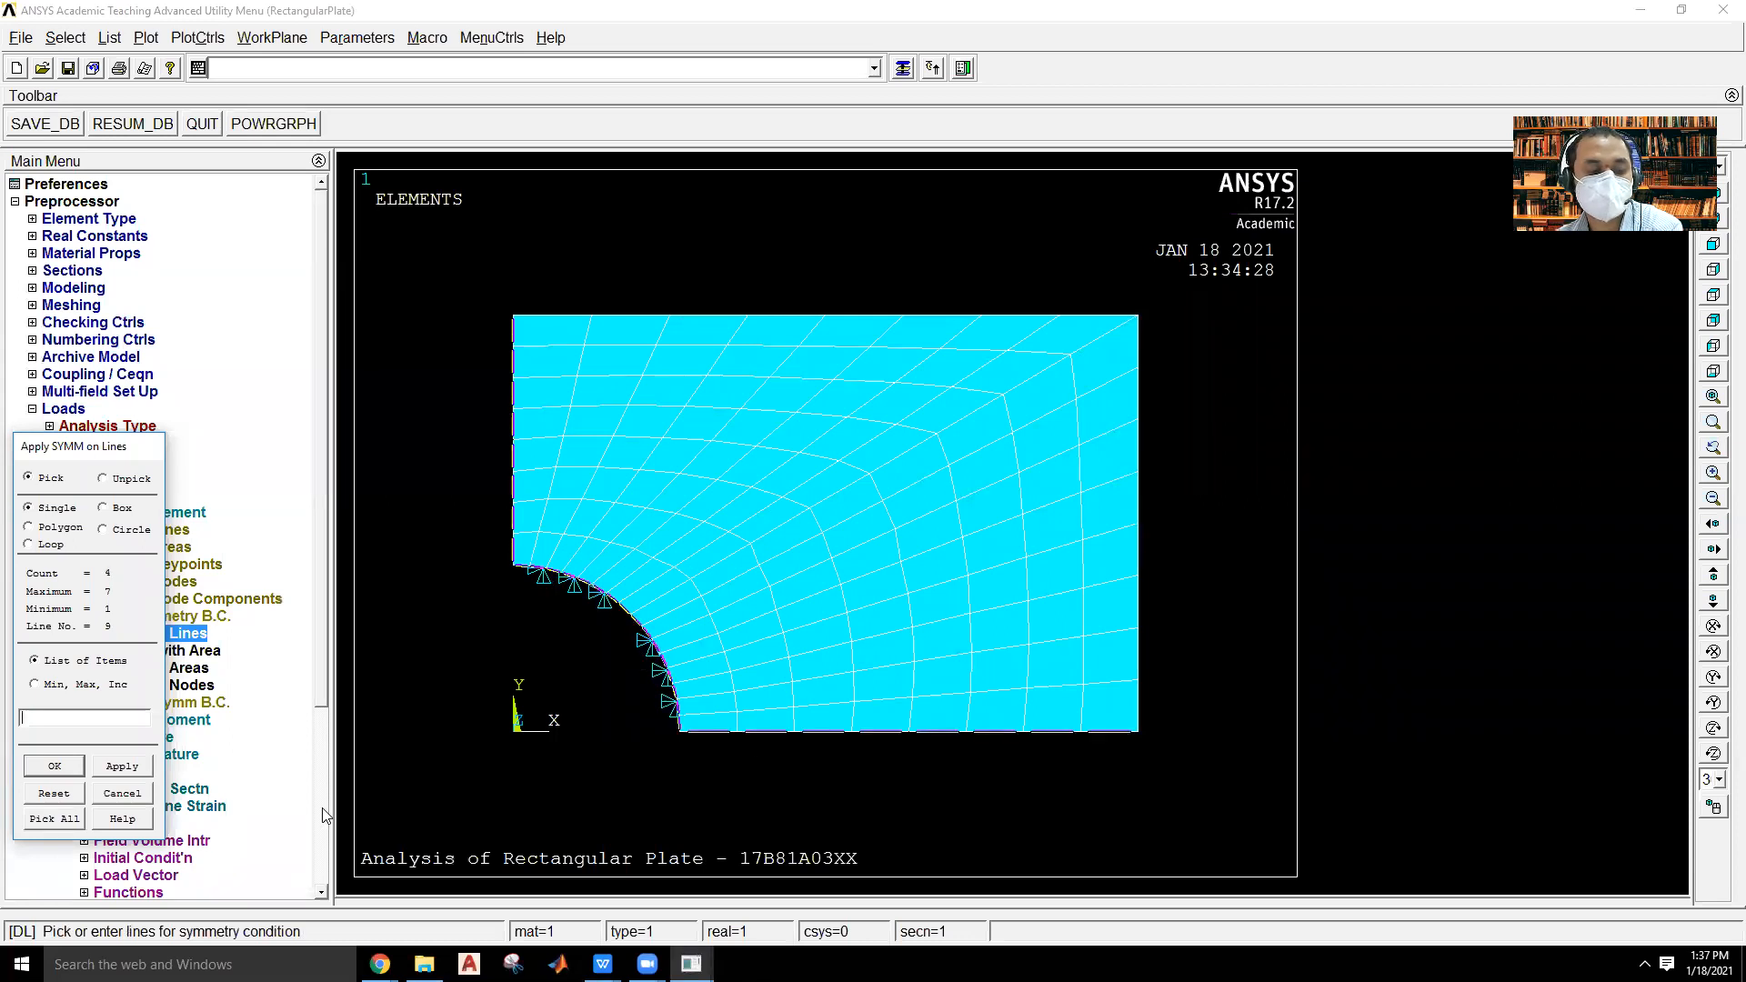
click(56, 767)
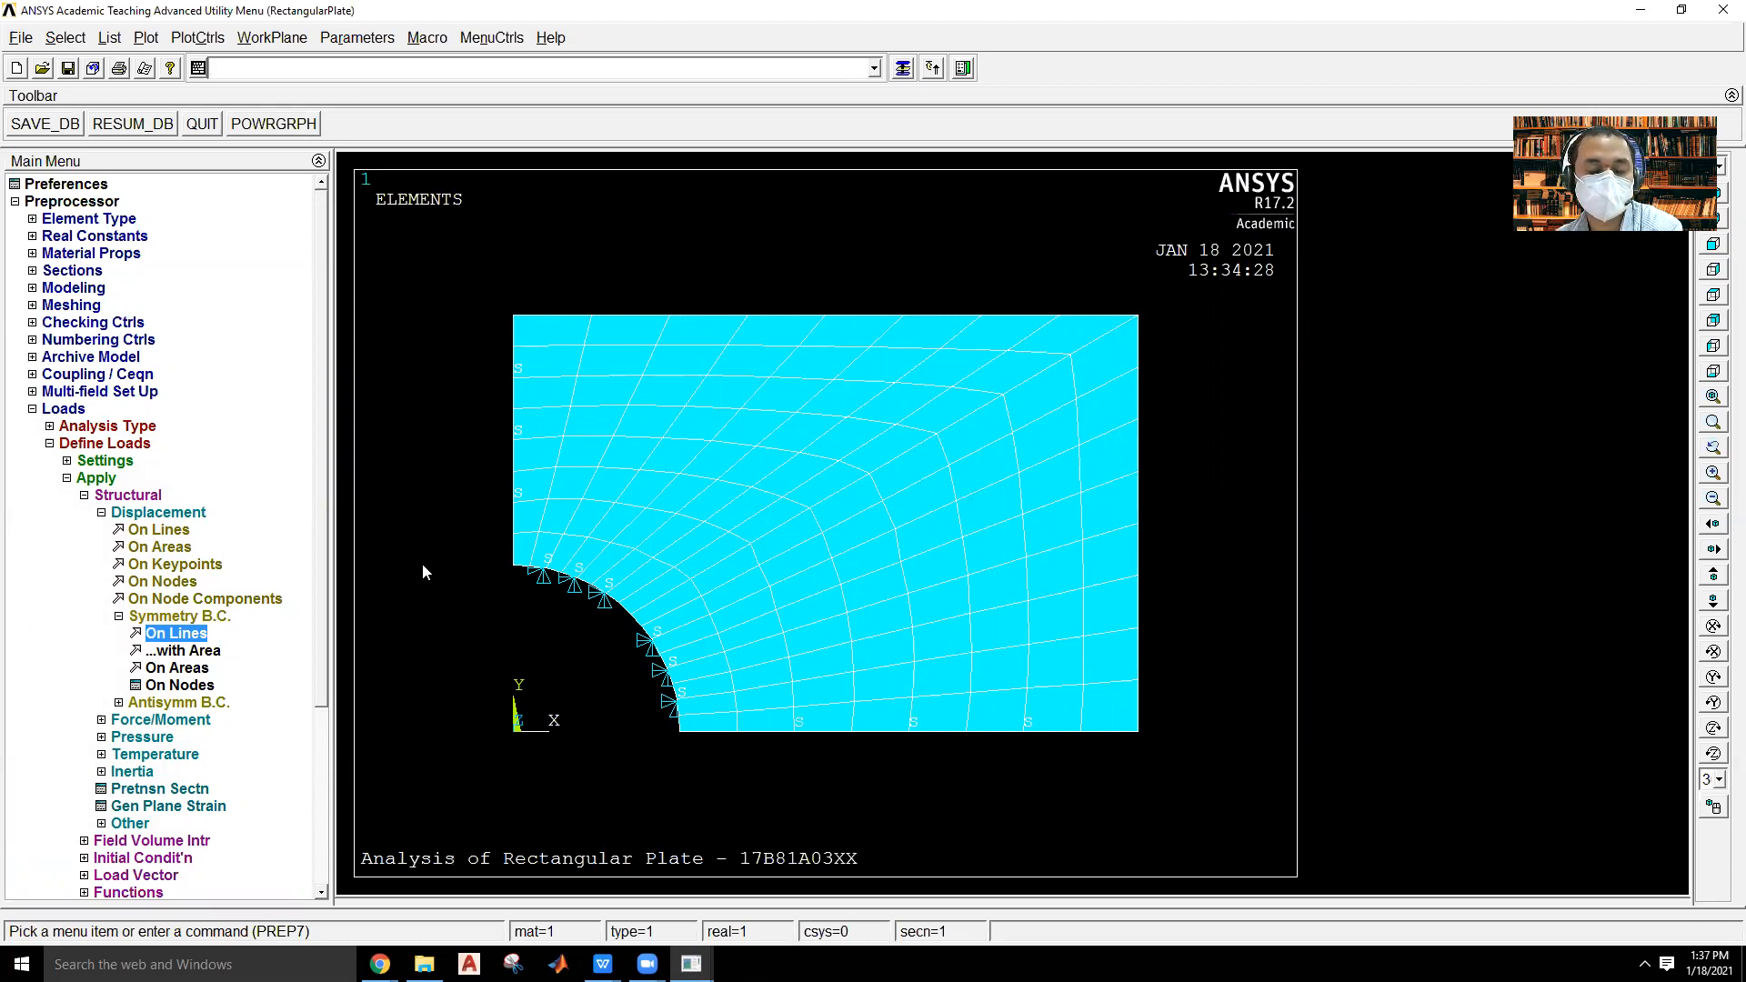
click(171, 514)
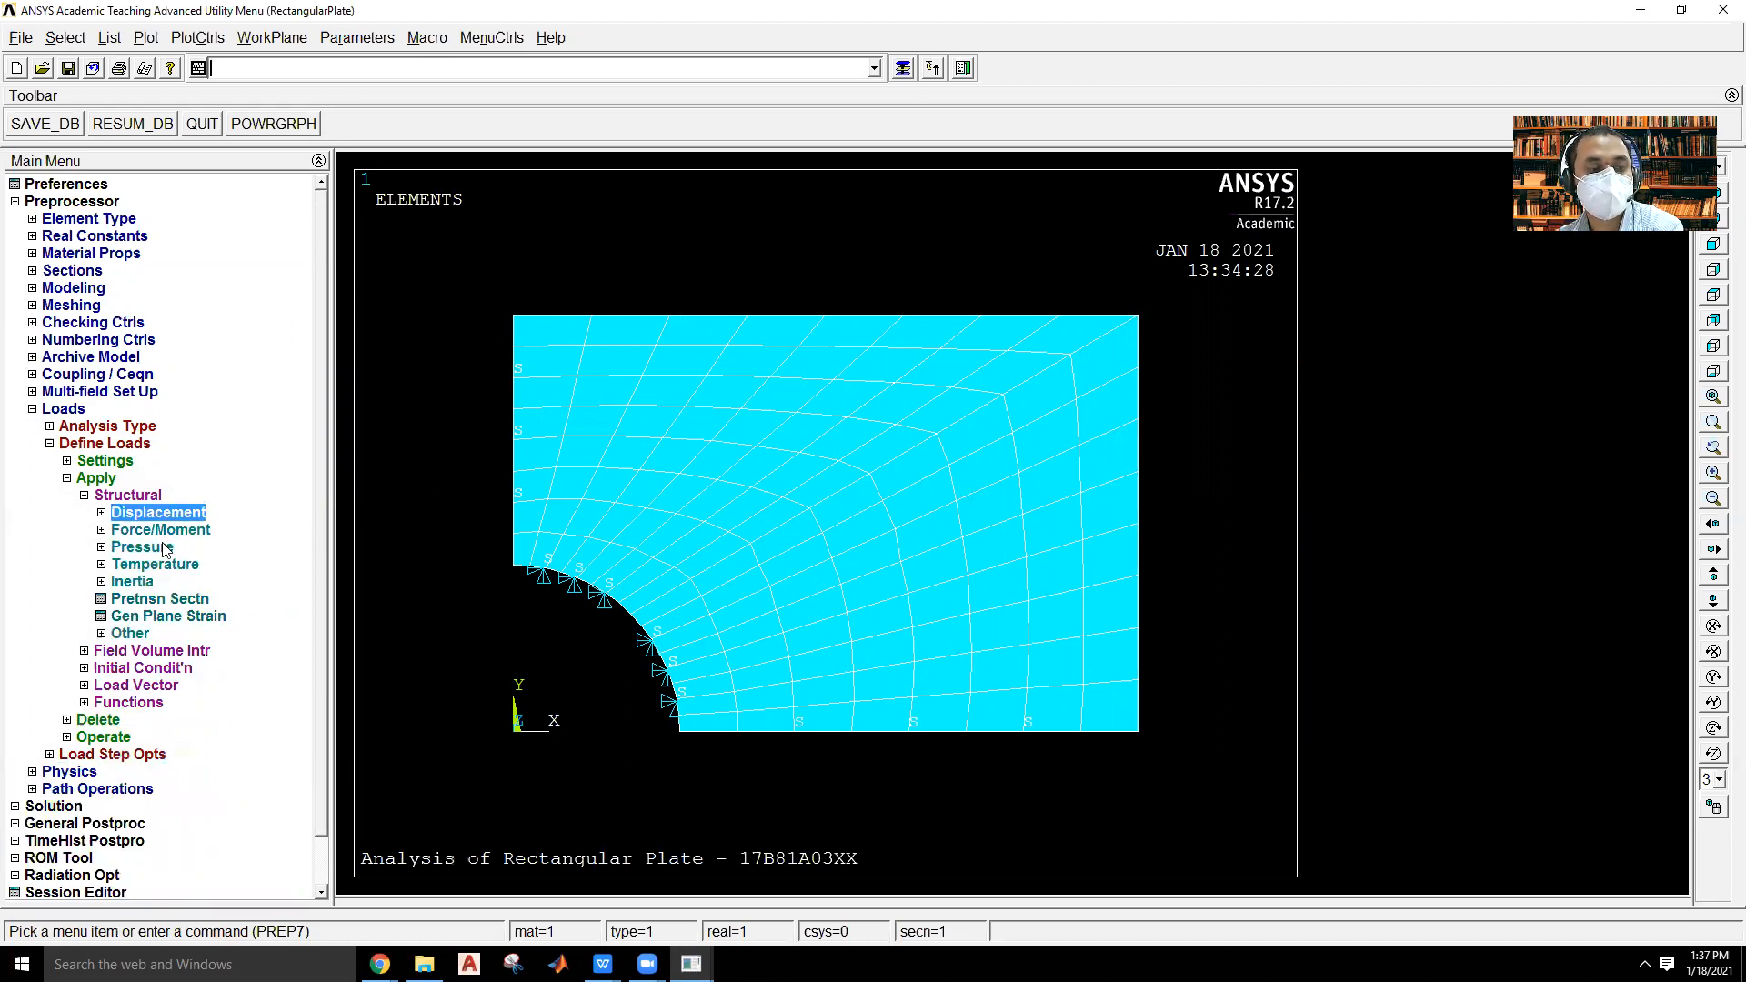
Apply a structural pressure with a constant value of 1500 on all nodes along the plate's right edge.
click(167, 546)
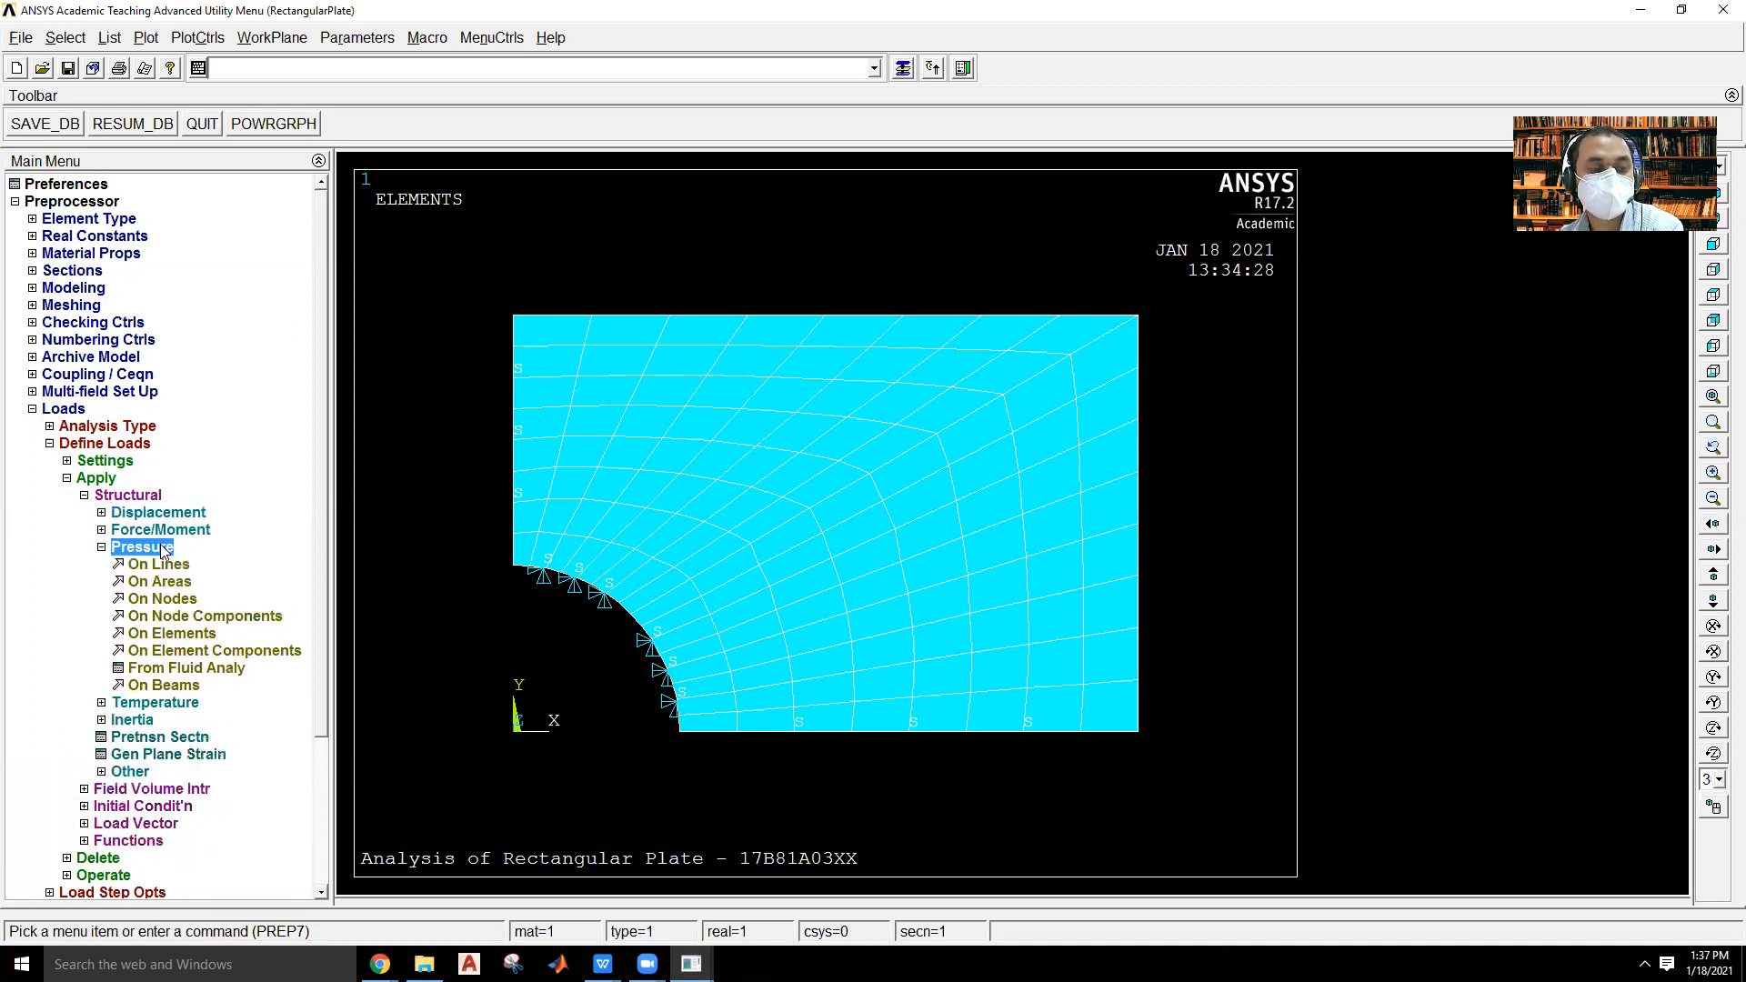
click(176, 600)
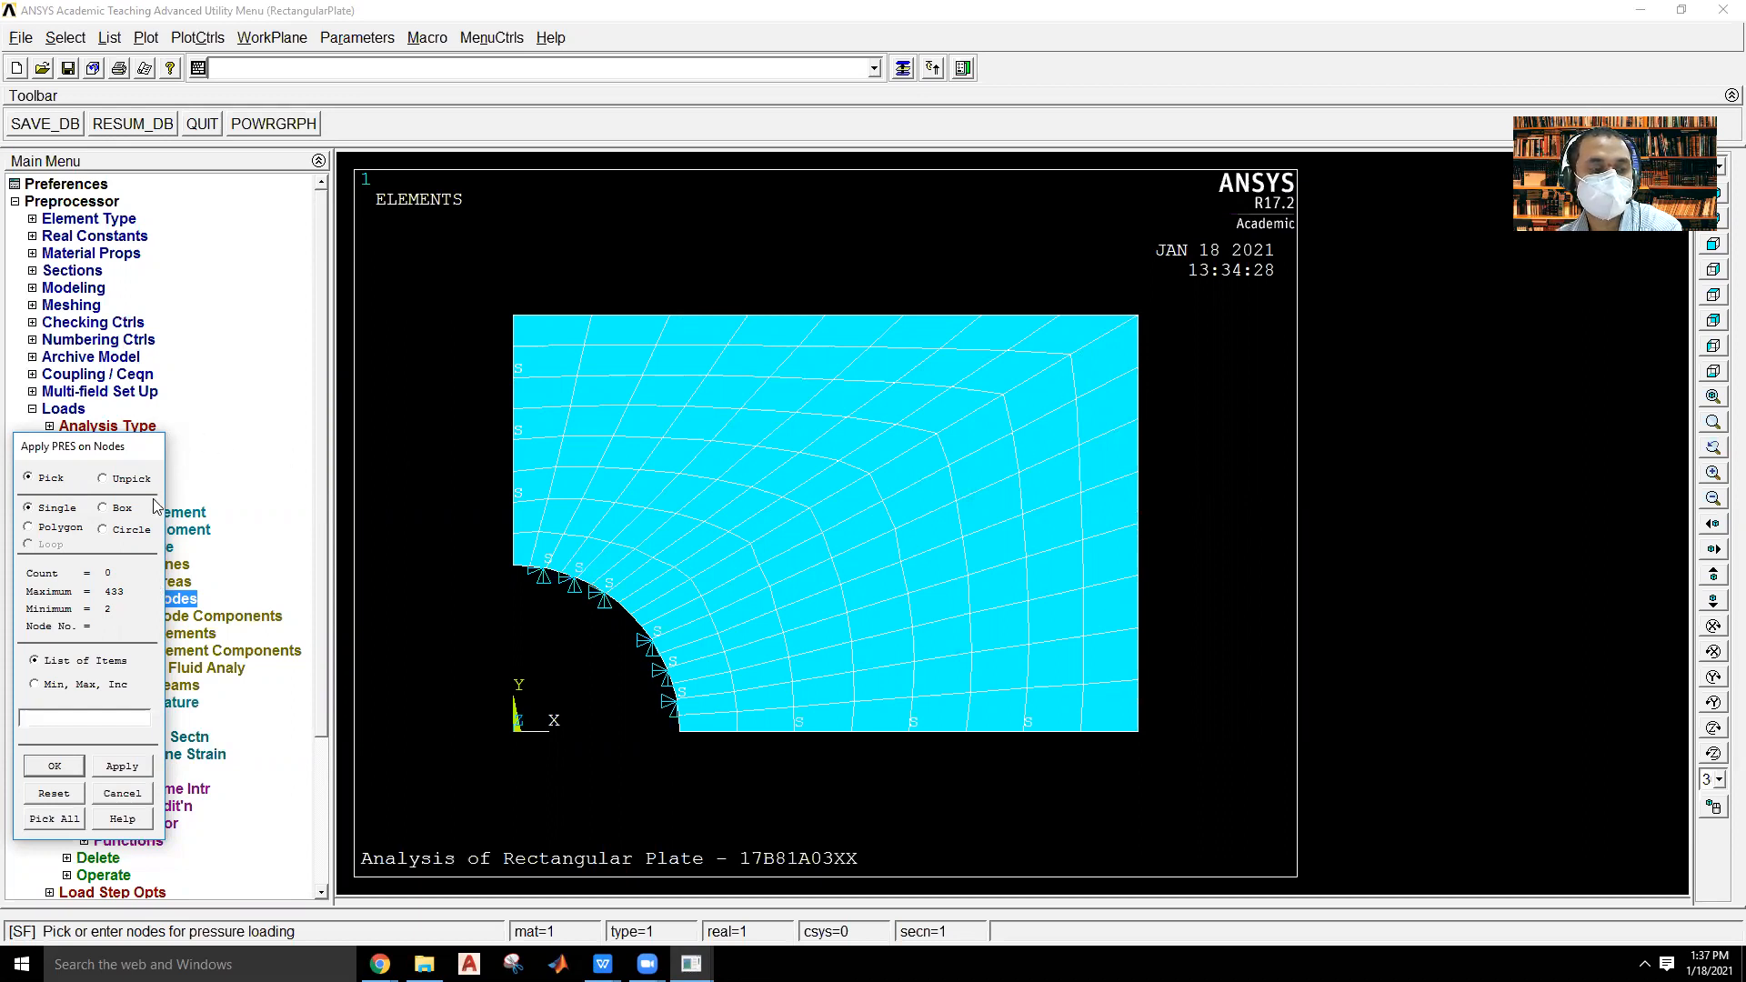
drag(1201, 282, 1133, 781)
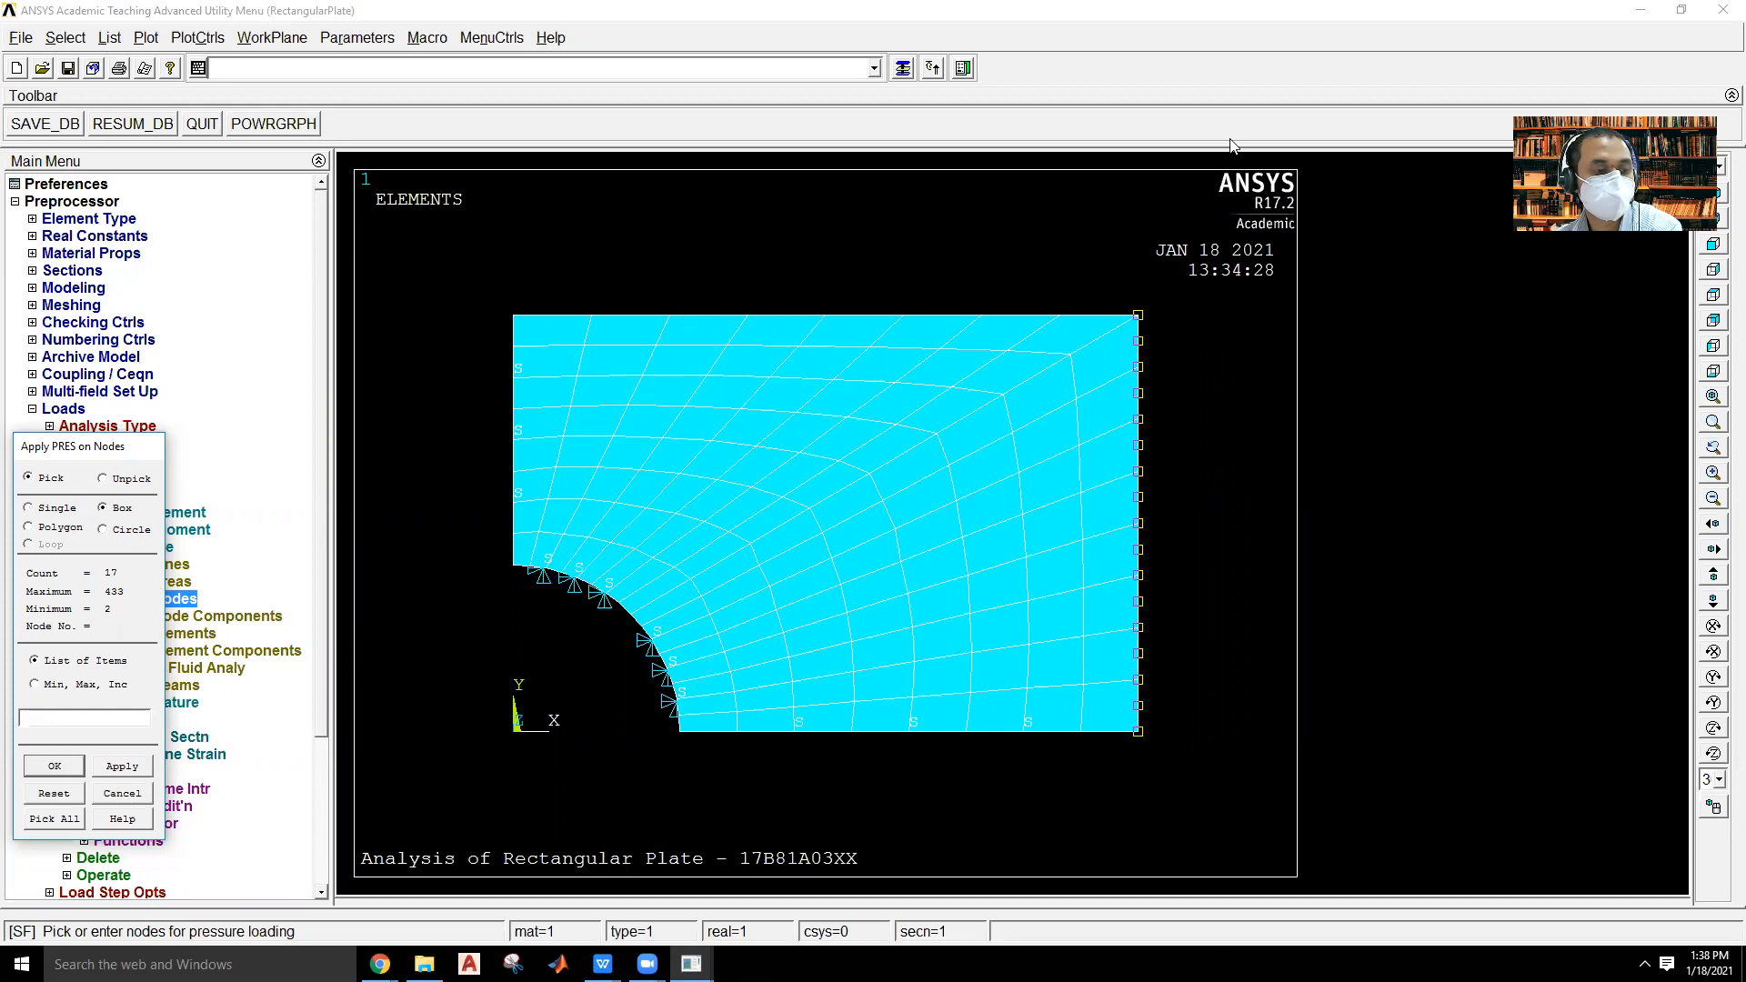
click(55, 766)
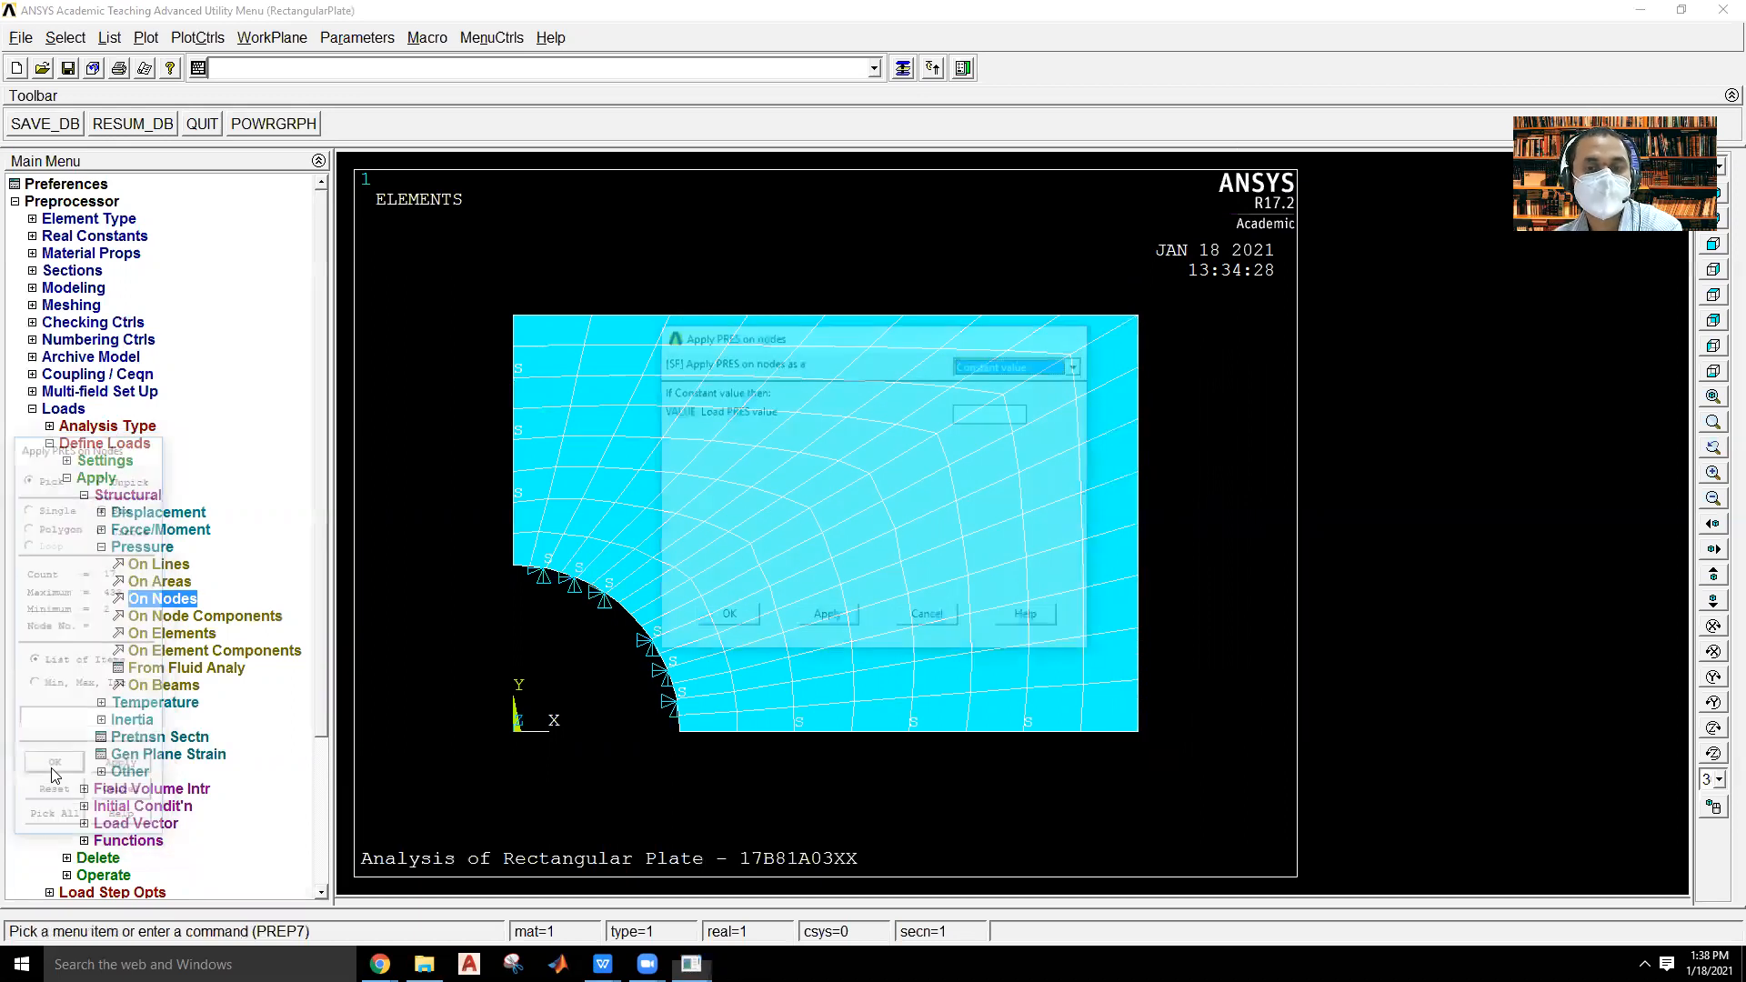
click(984, 411)
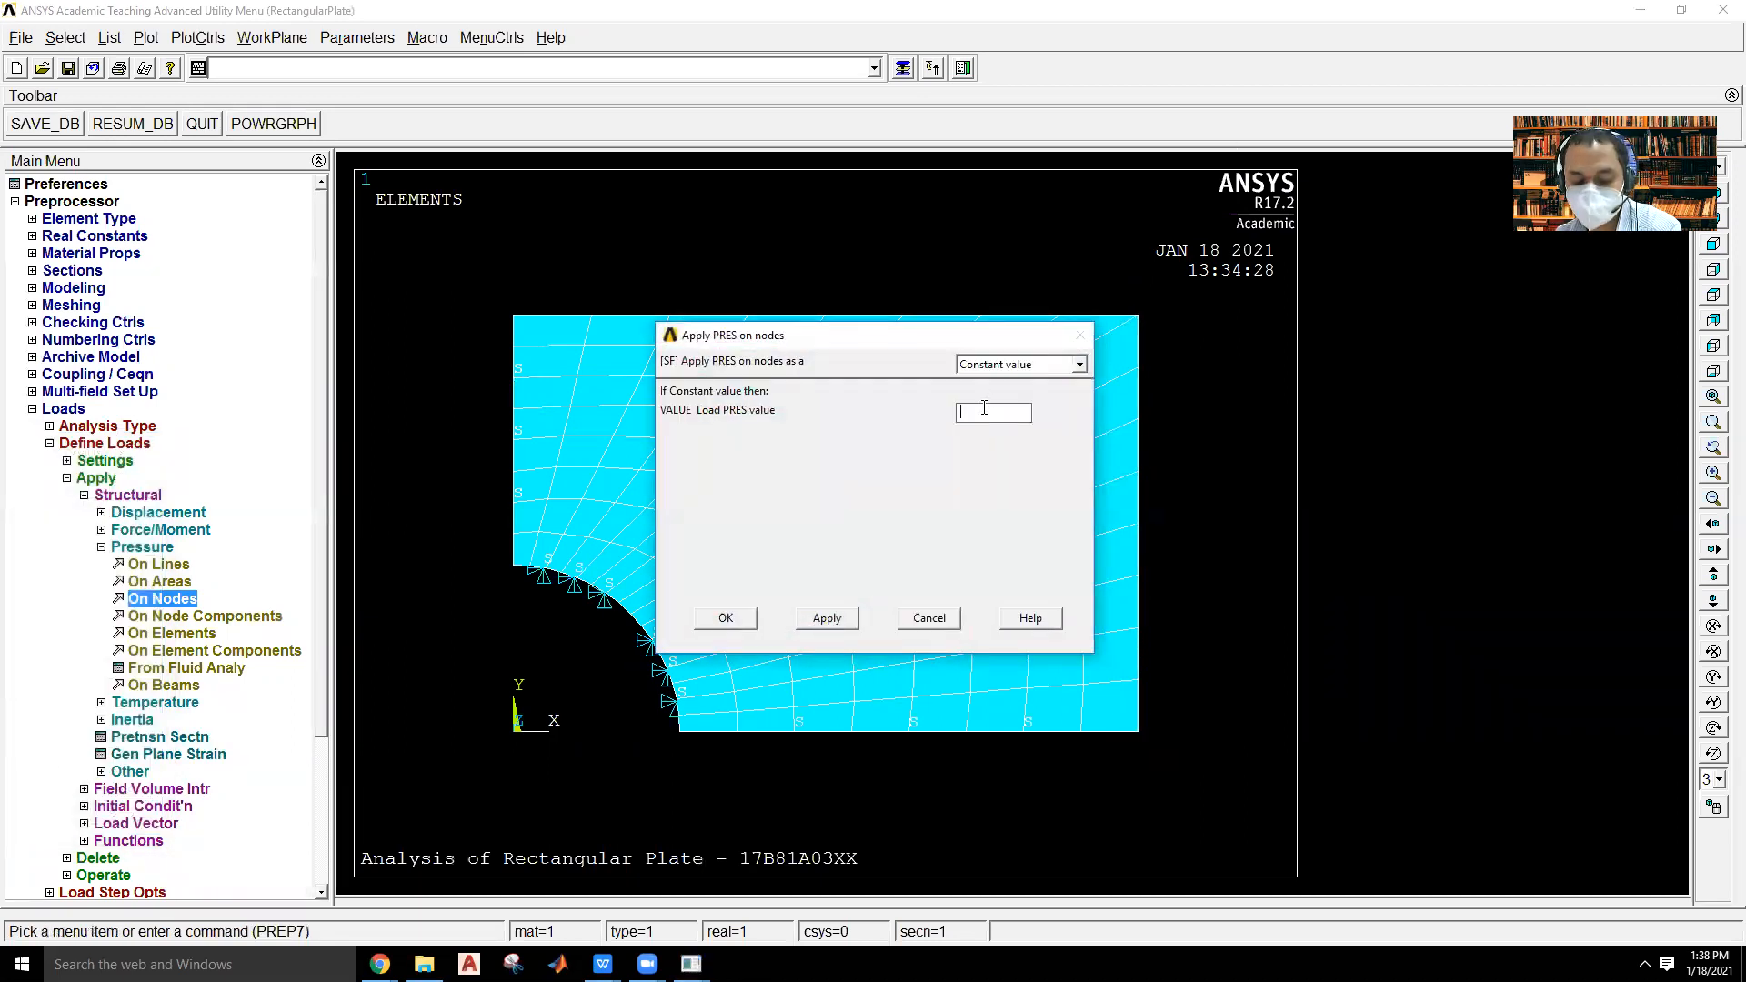
text(1500)
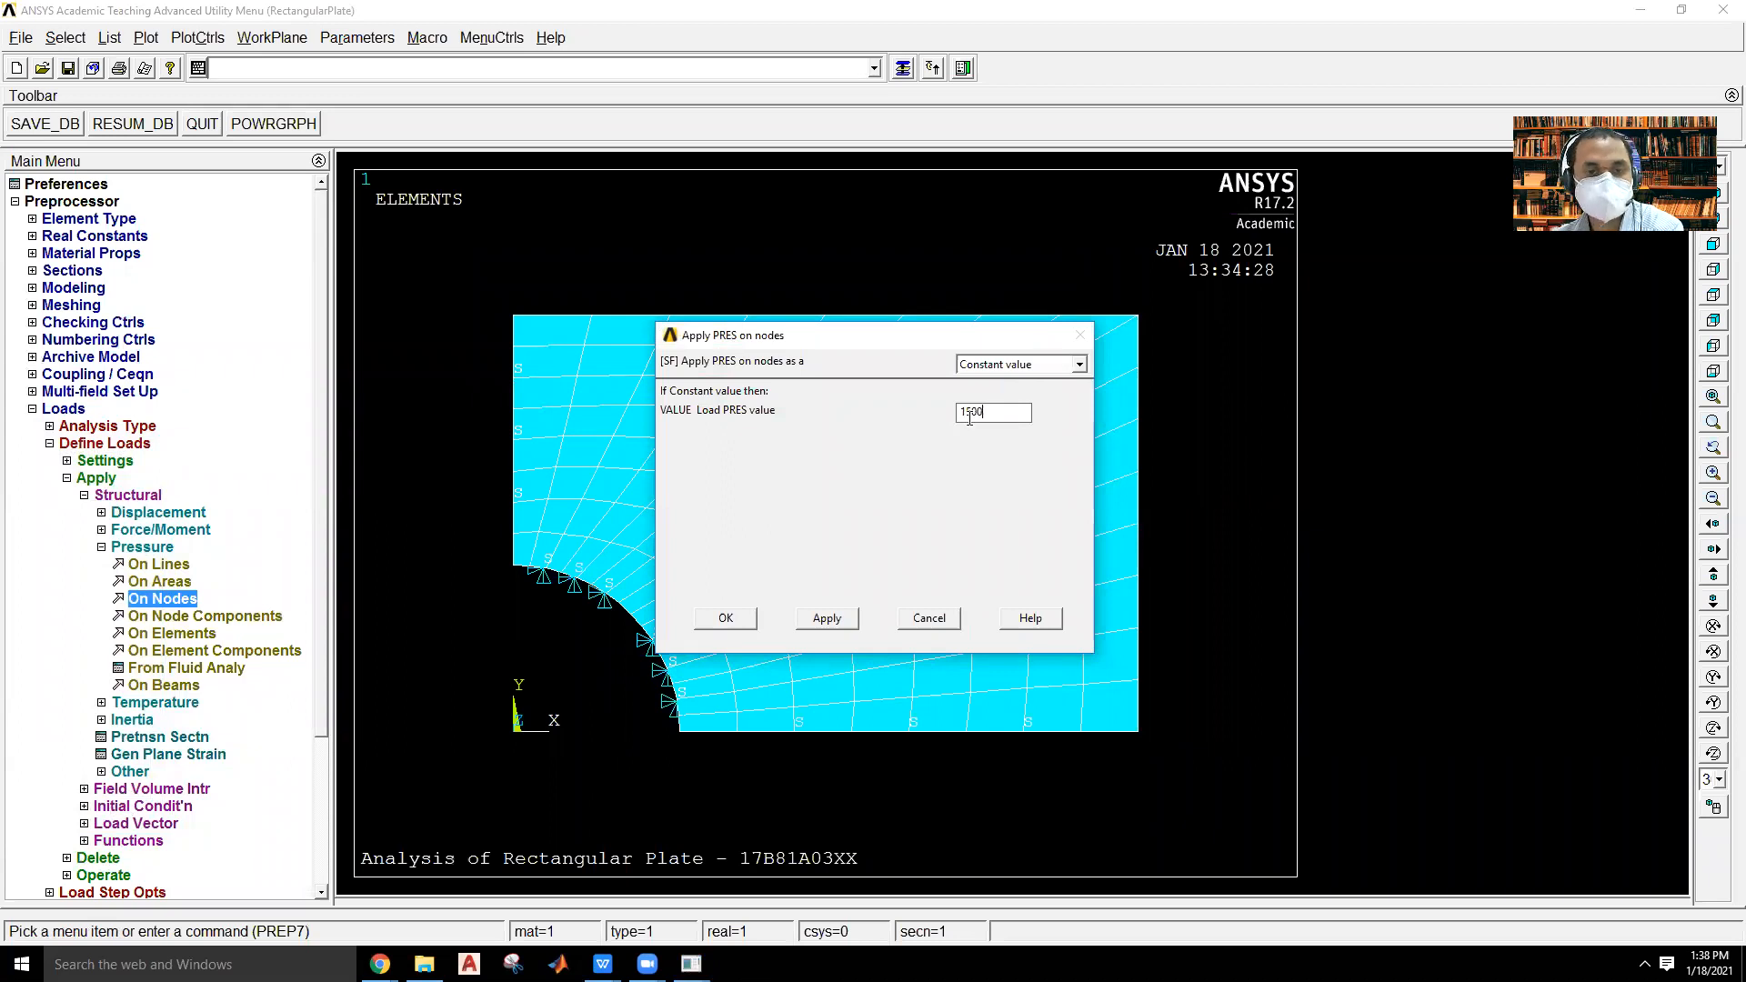
click(724, 618)
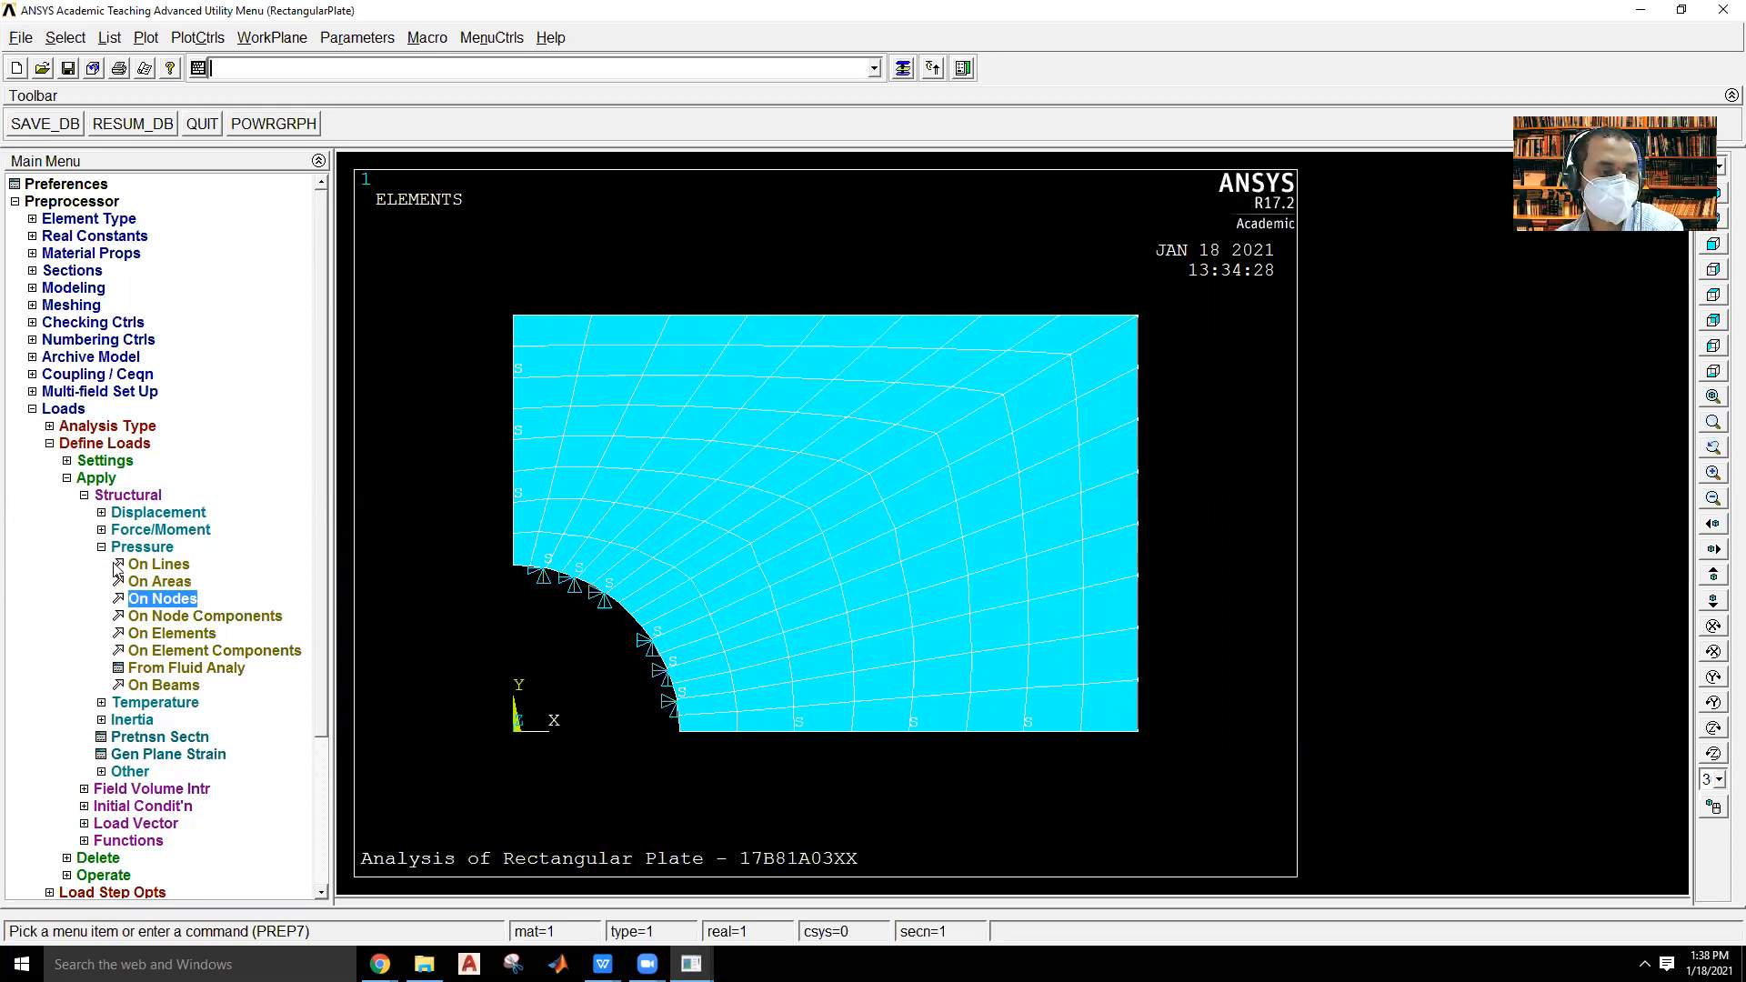
click(69, 412)
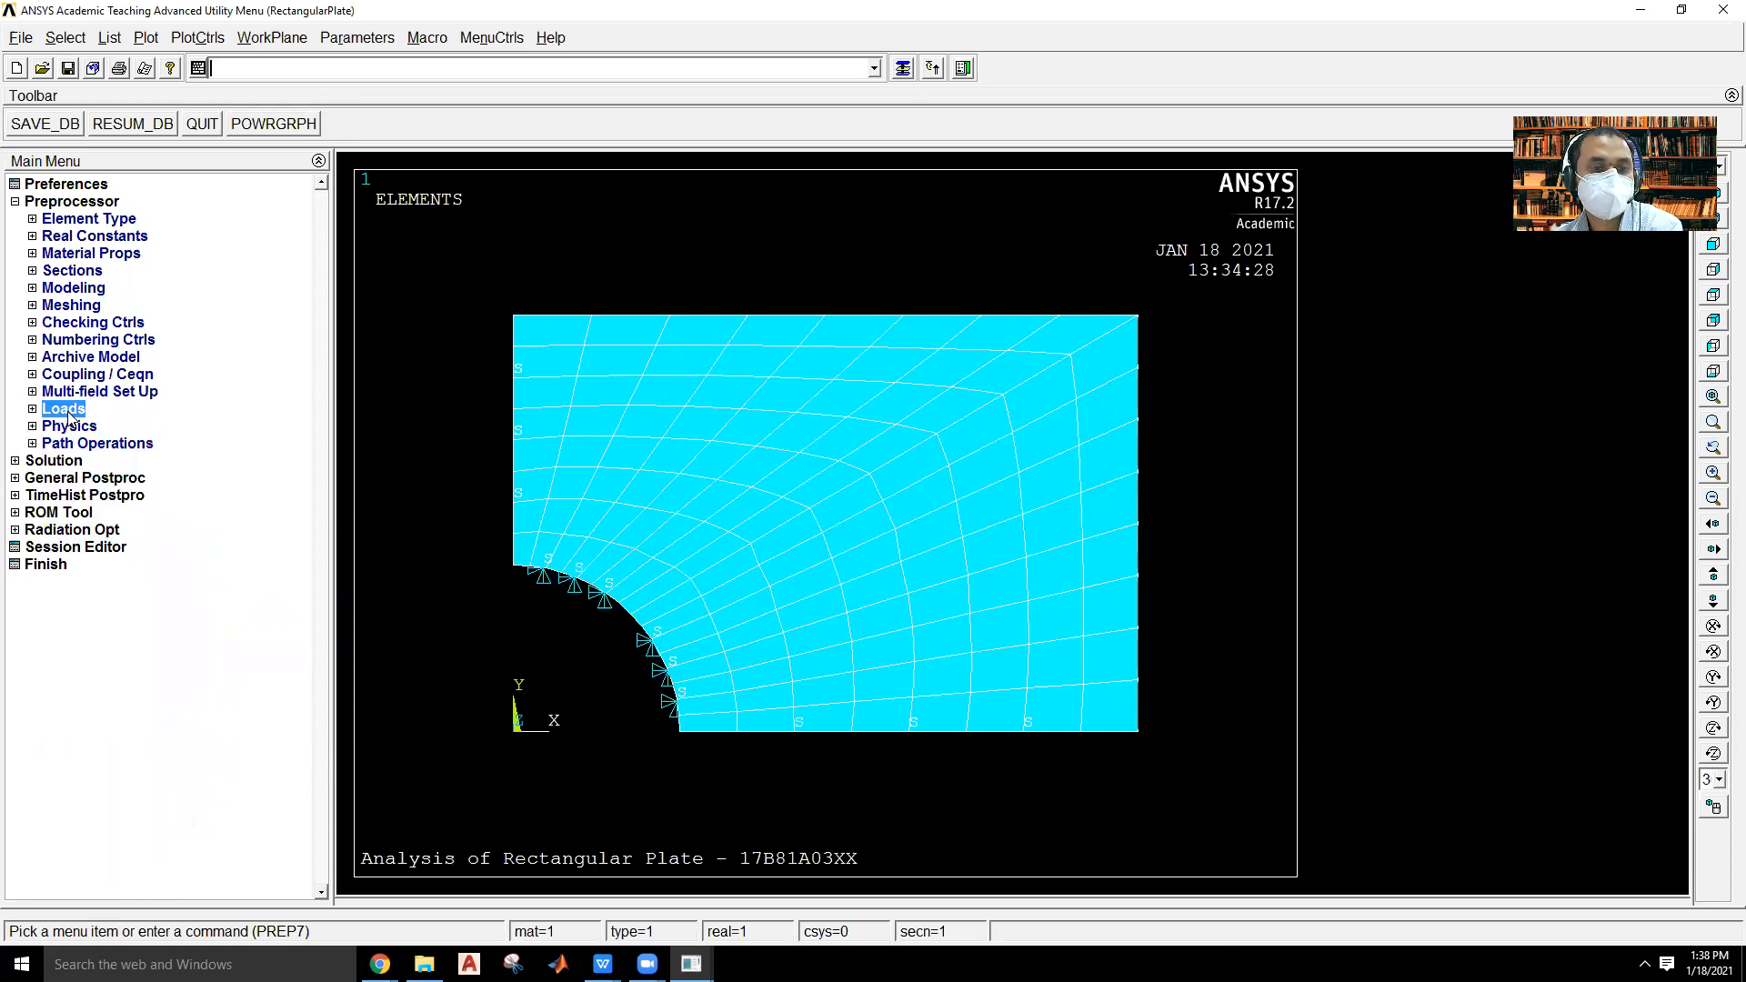
click(201, 40)
mouse_move(273, 350)
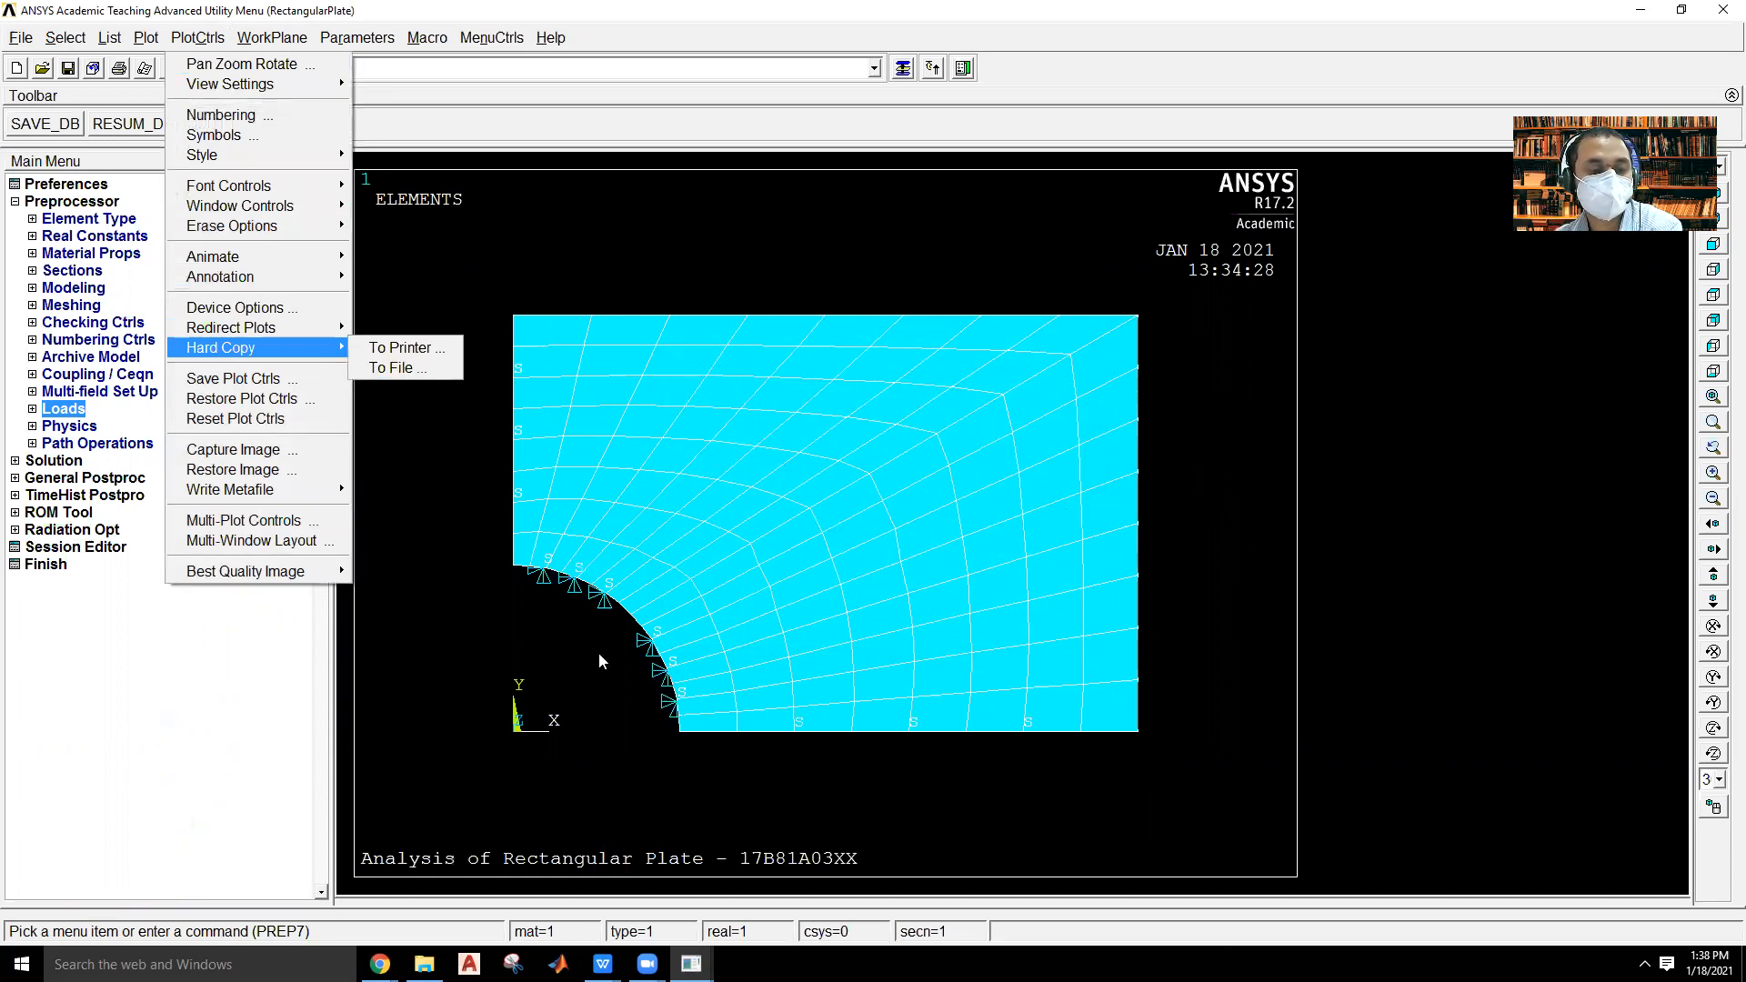
click(423, 651)
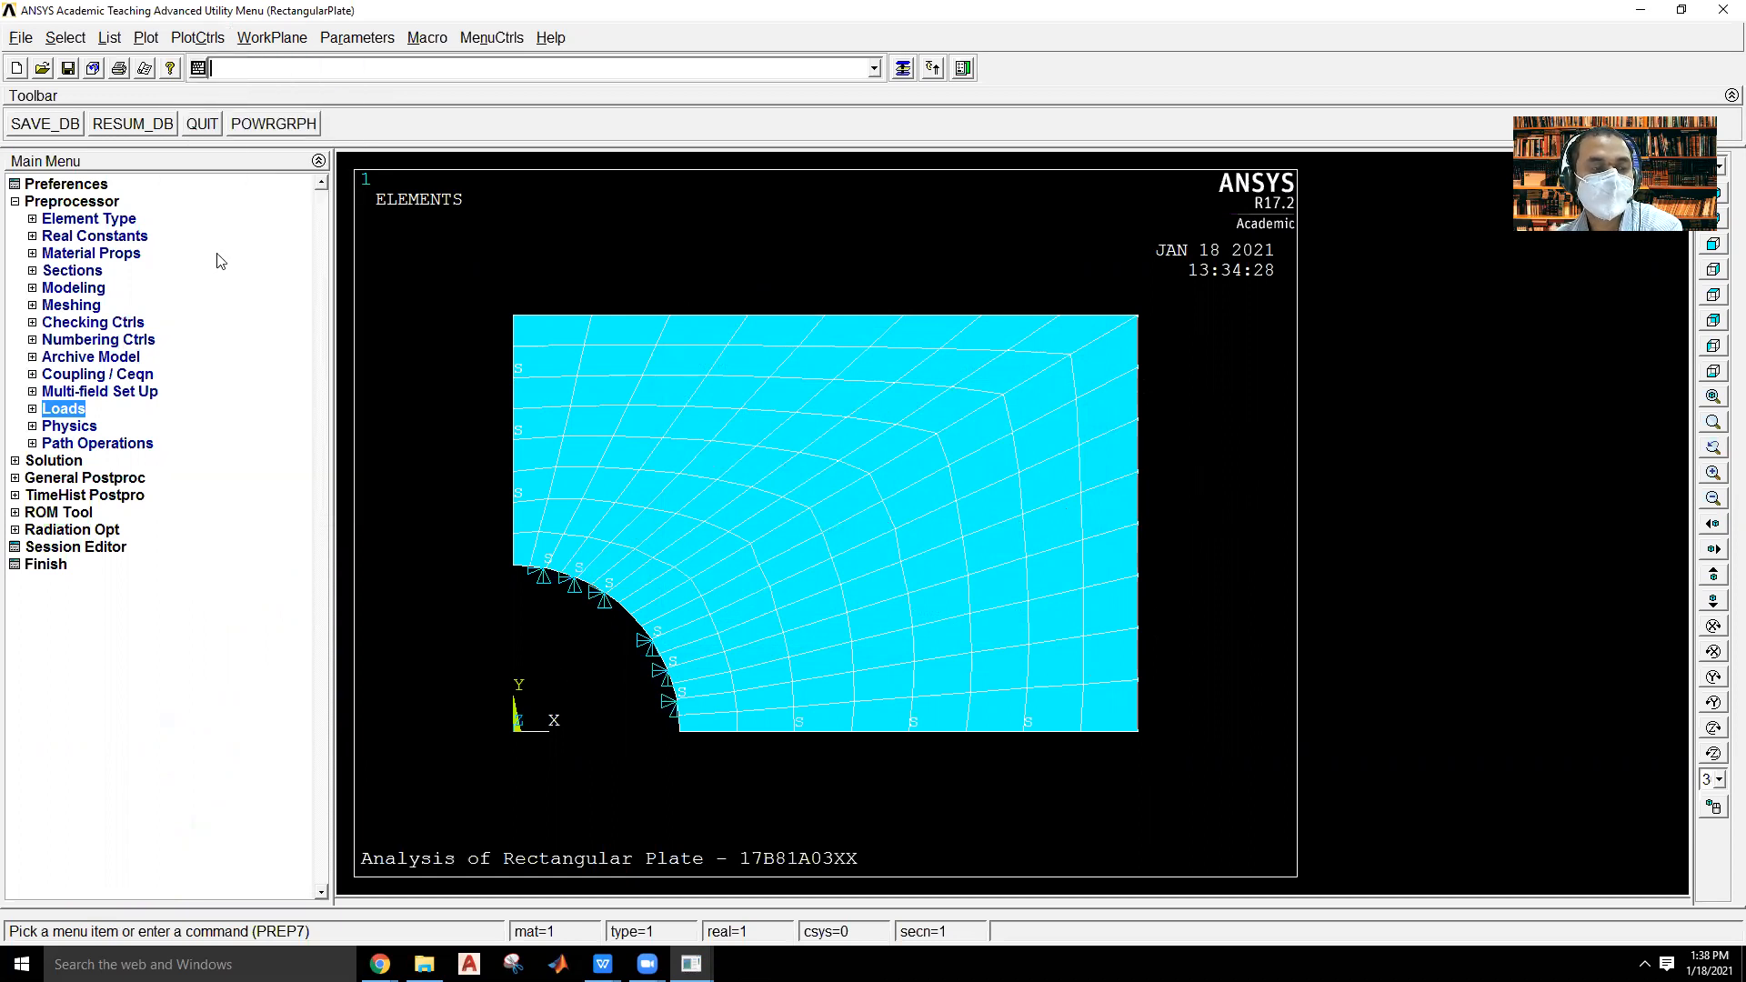
Solve the current load step and dismiss the solution note and status report.
click(57, 202)
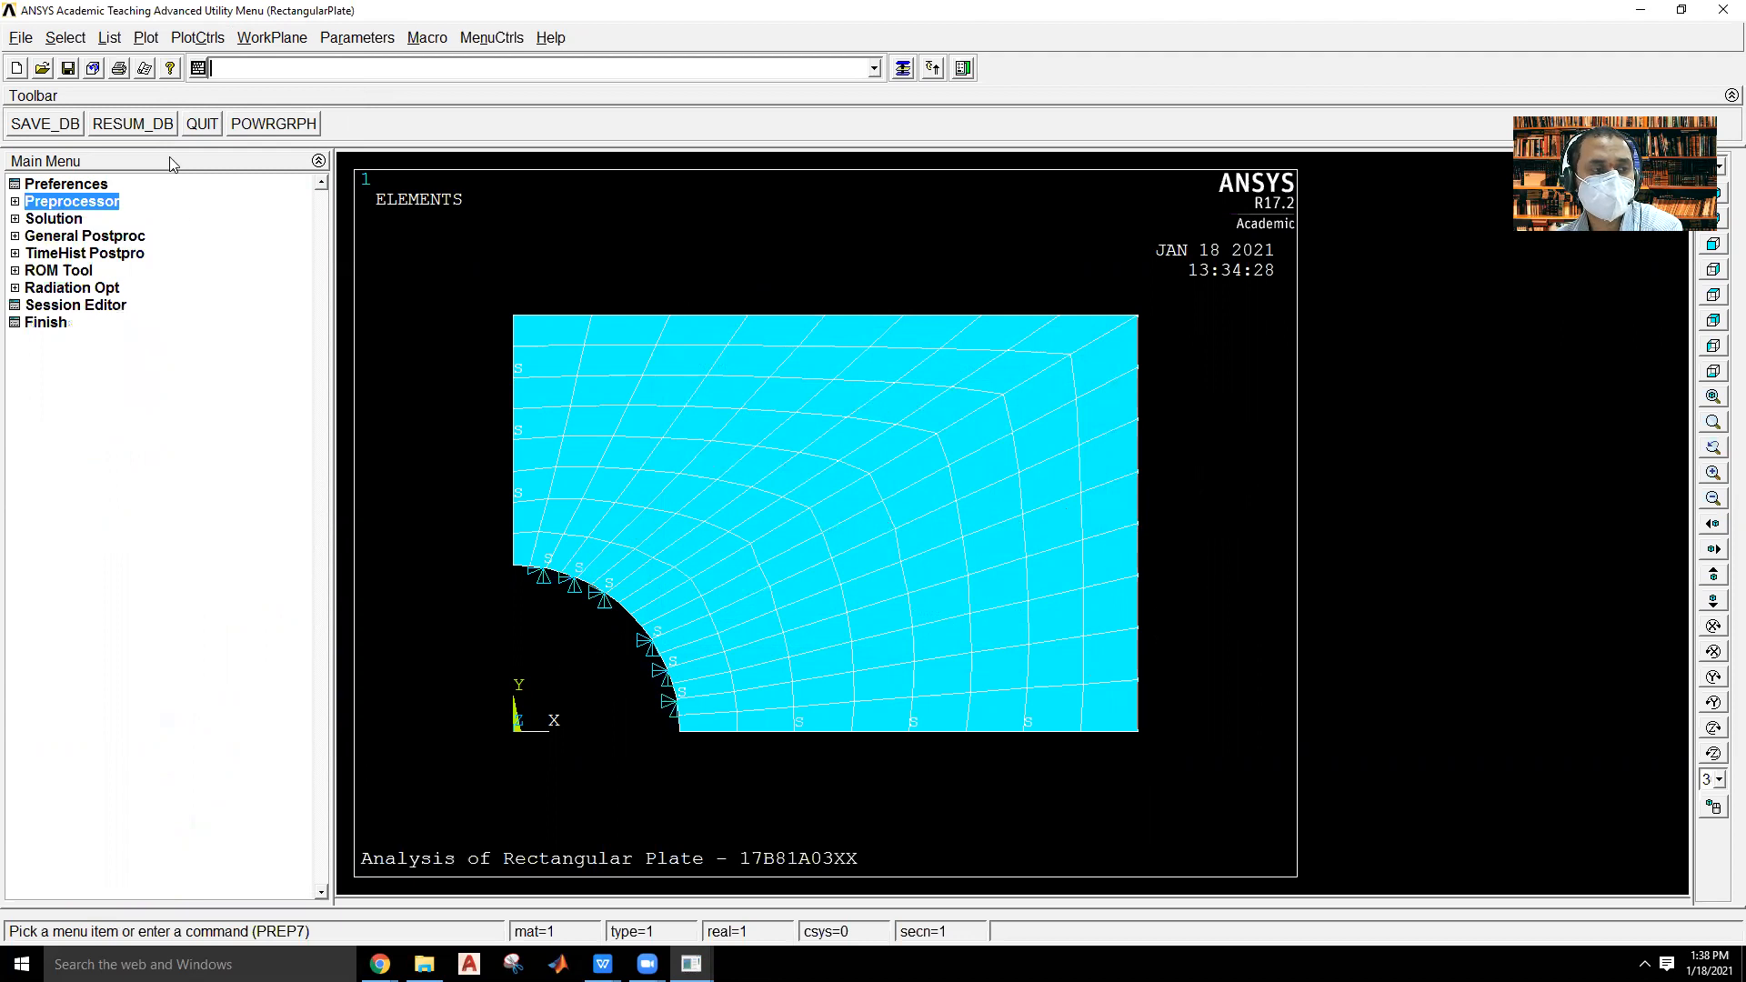
click(58, 219)
click(61, 322)
click(96, 340)
click(865, 568)
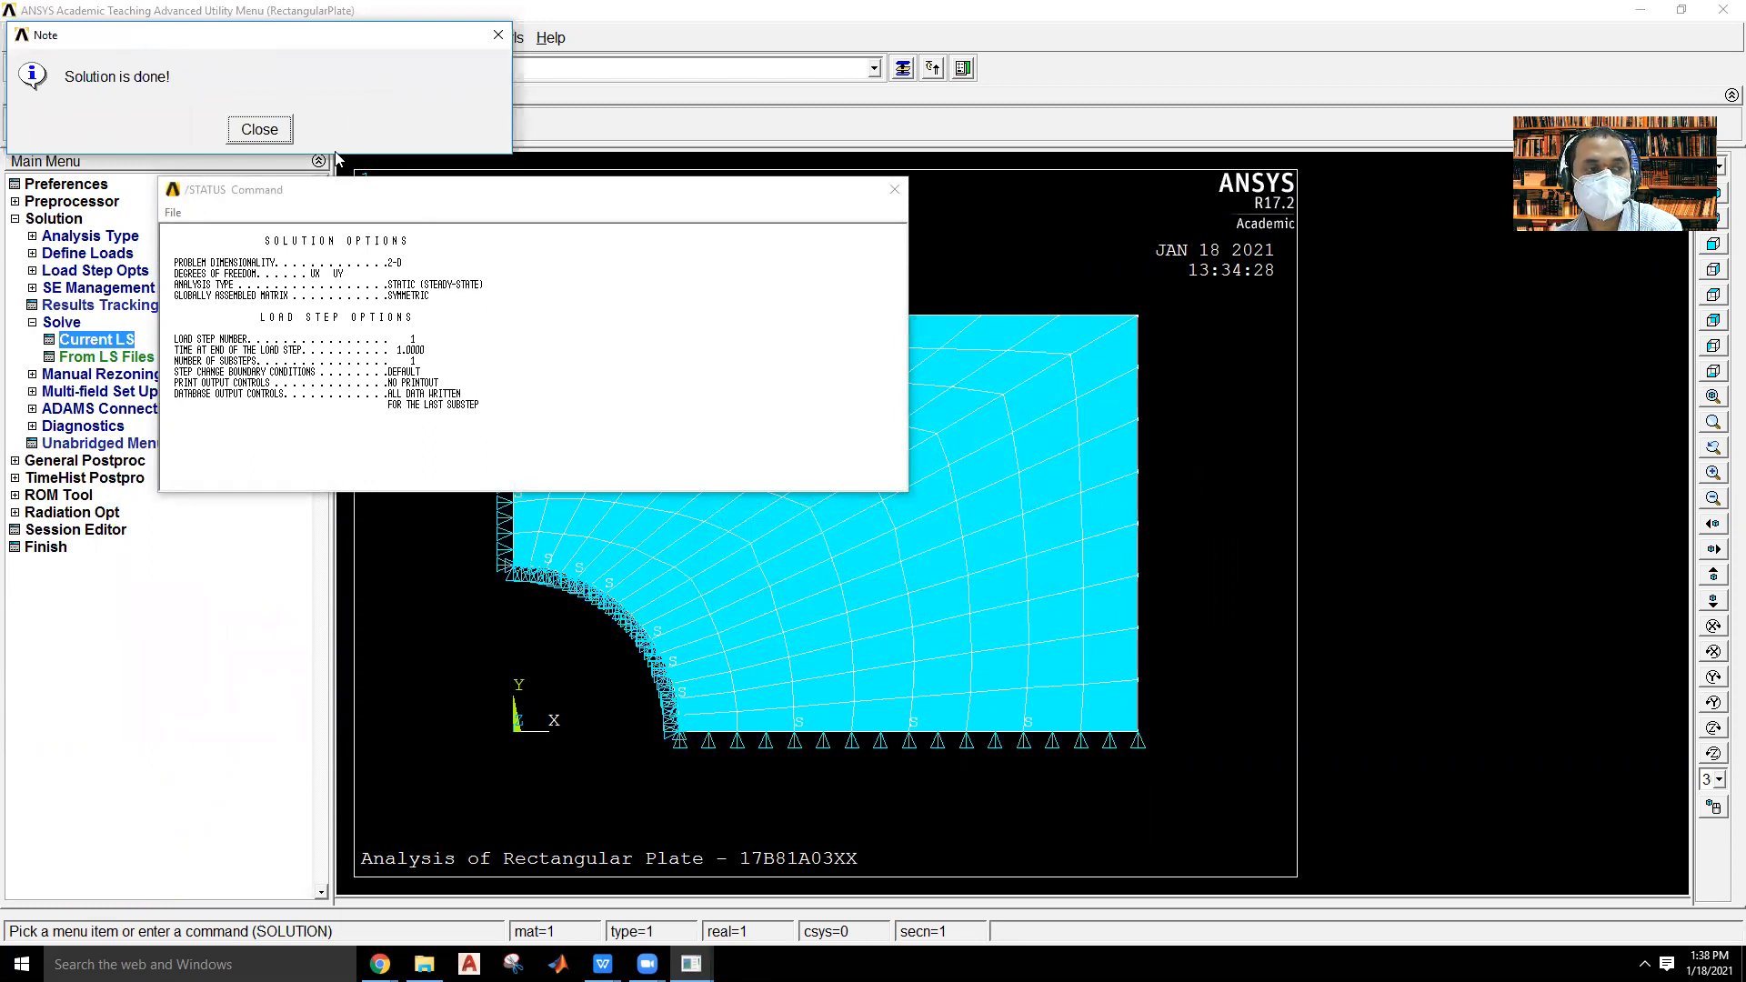
click(259, 130)
click(892, 191)
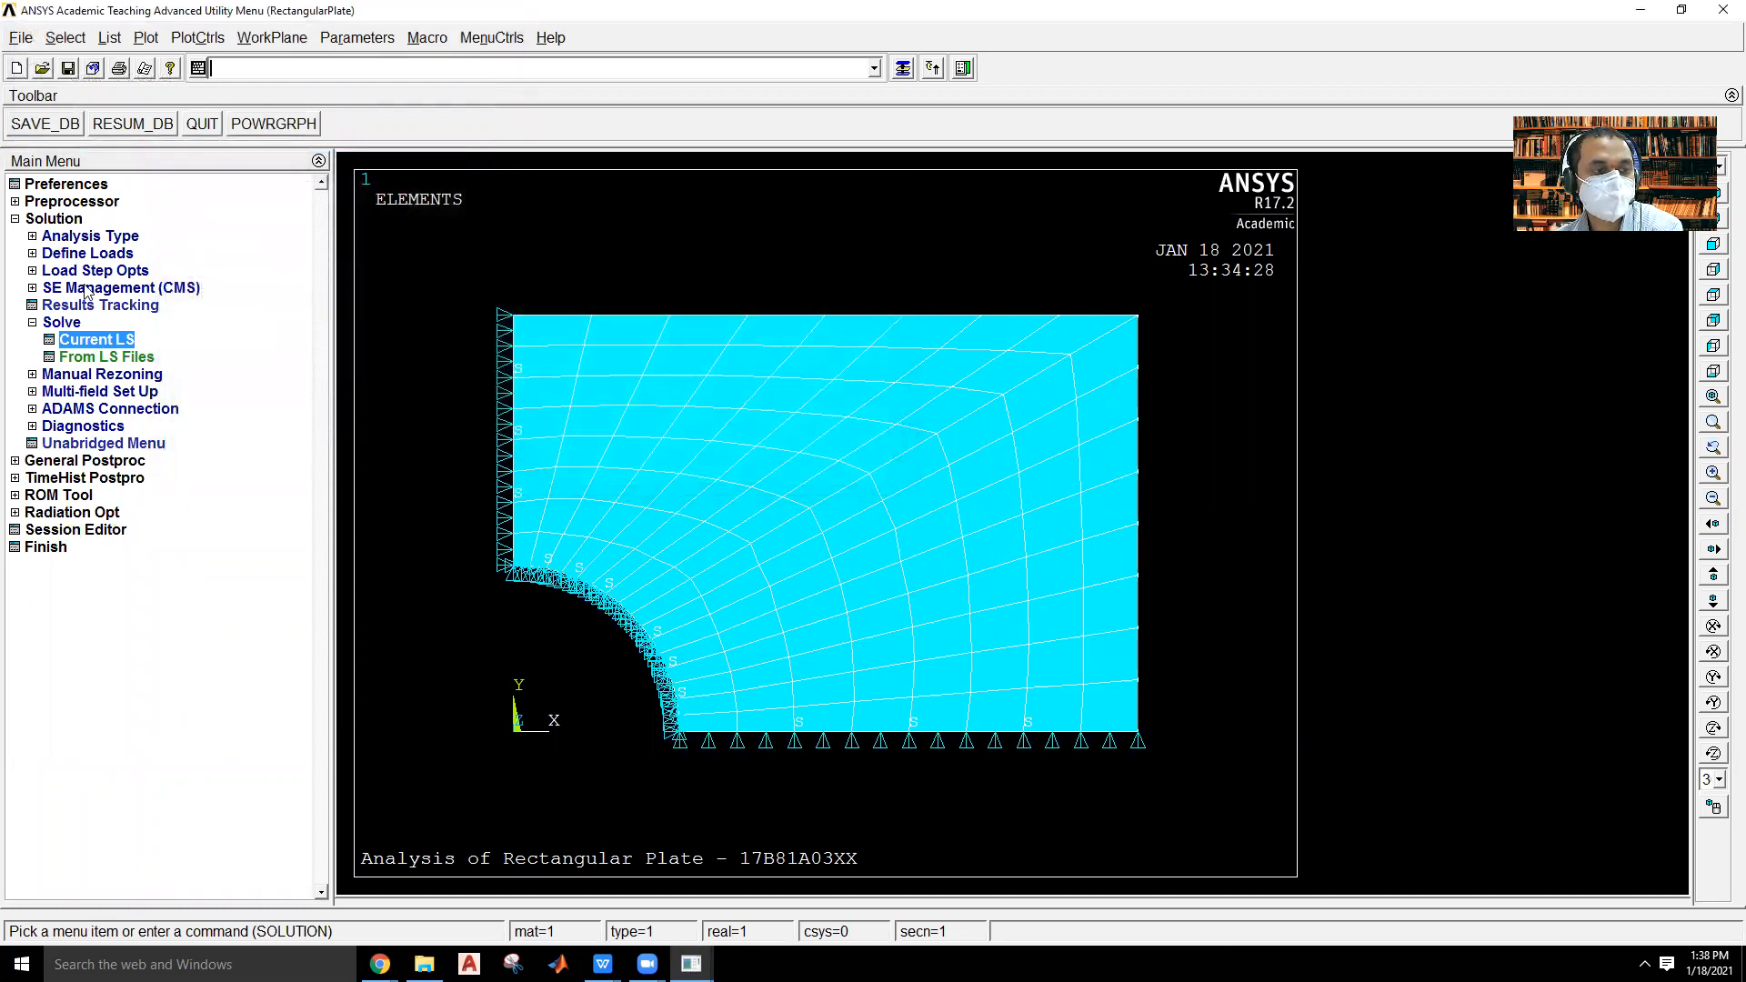
click(54, 220)
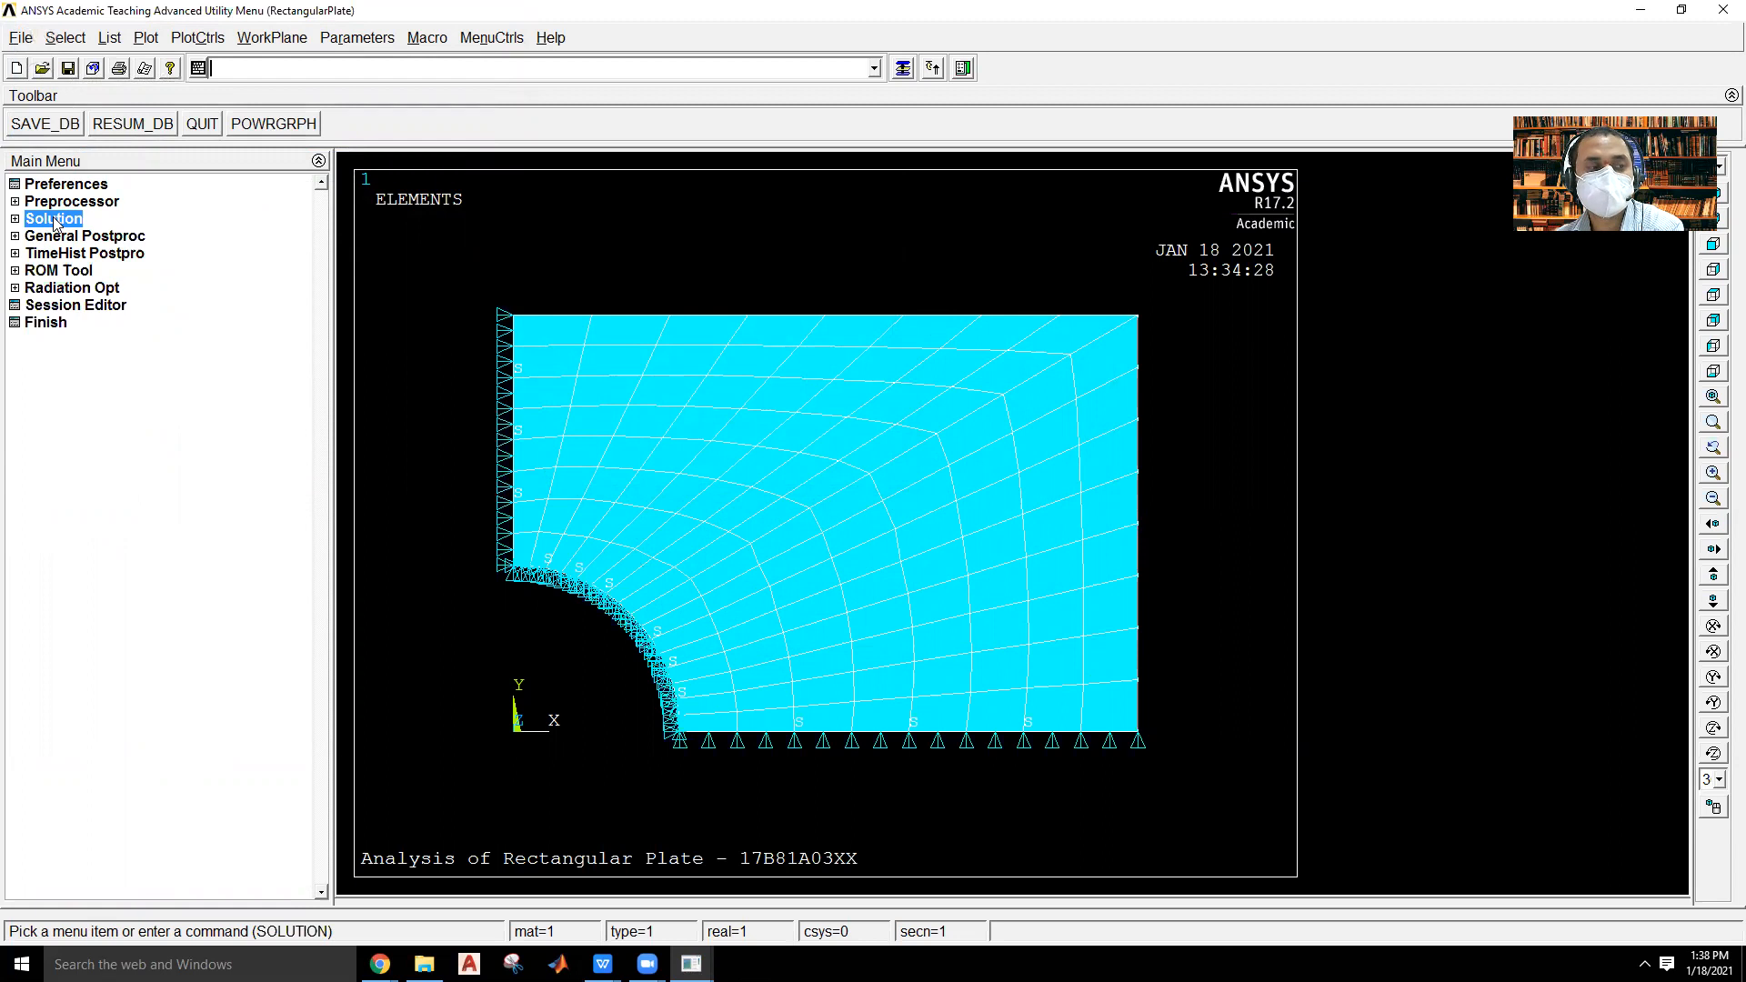
Plot the deformed shape of the quarter plate together with its undeformed shape.
click(66, 237)
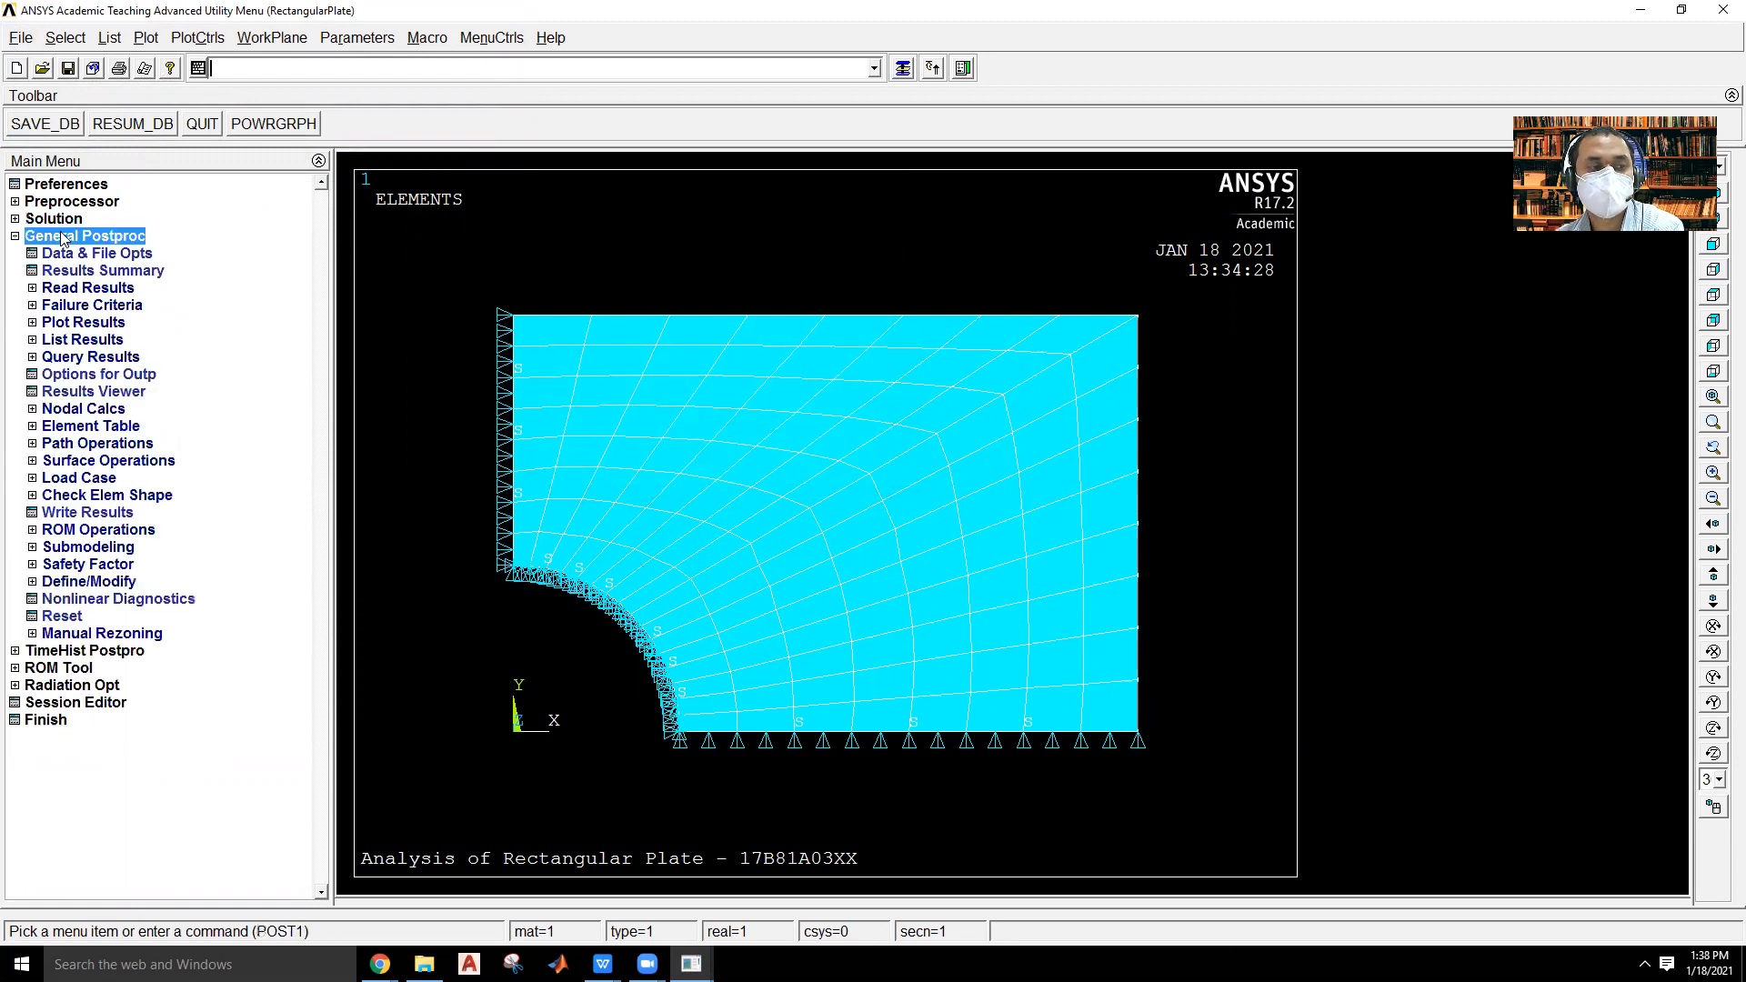
click(84, 323)
click(111, 340)
click(991, 481)
click(720, 562)
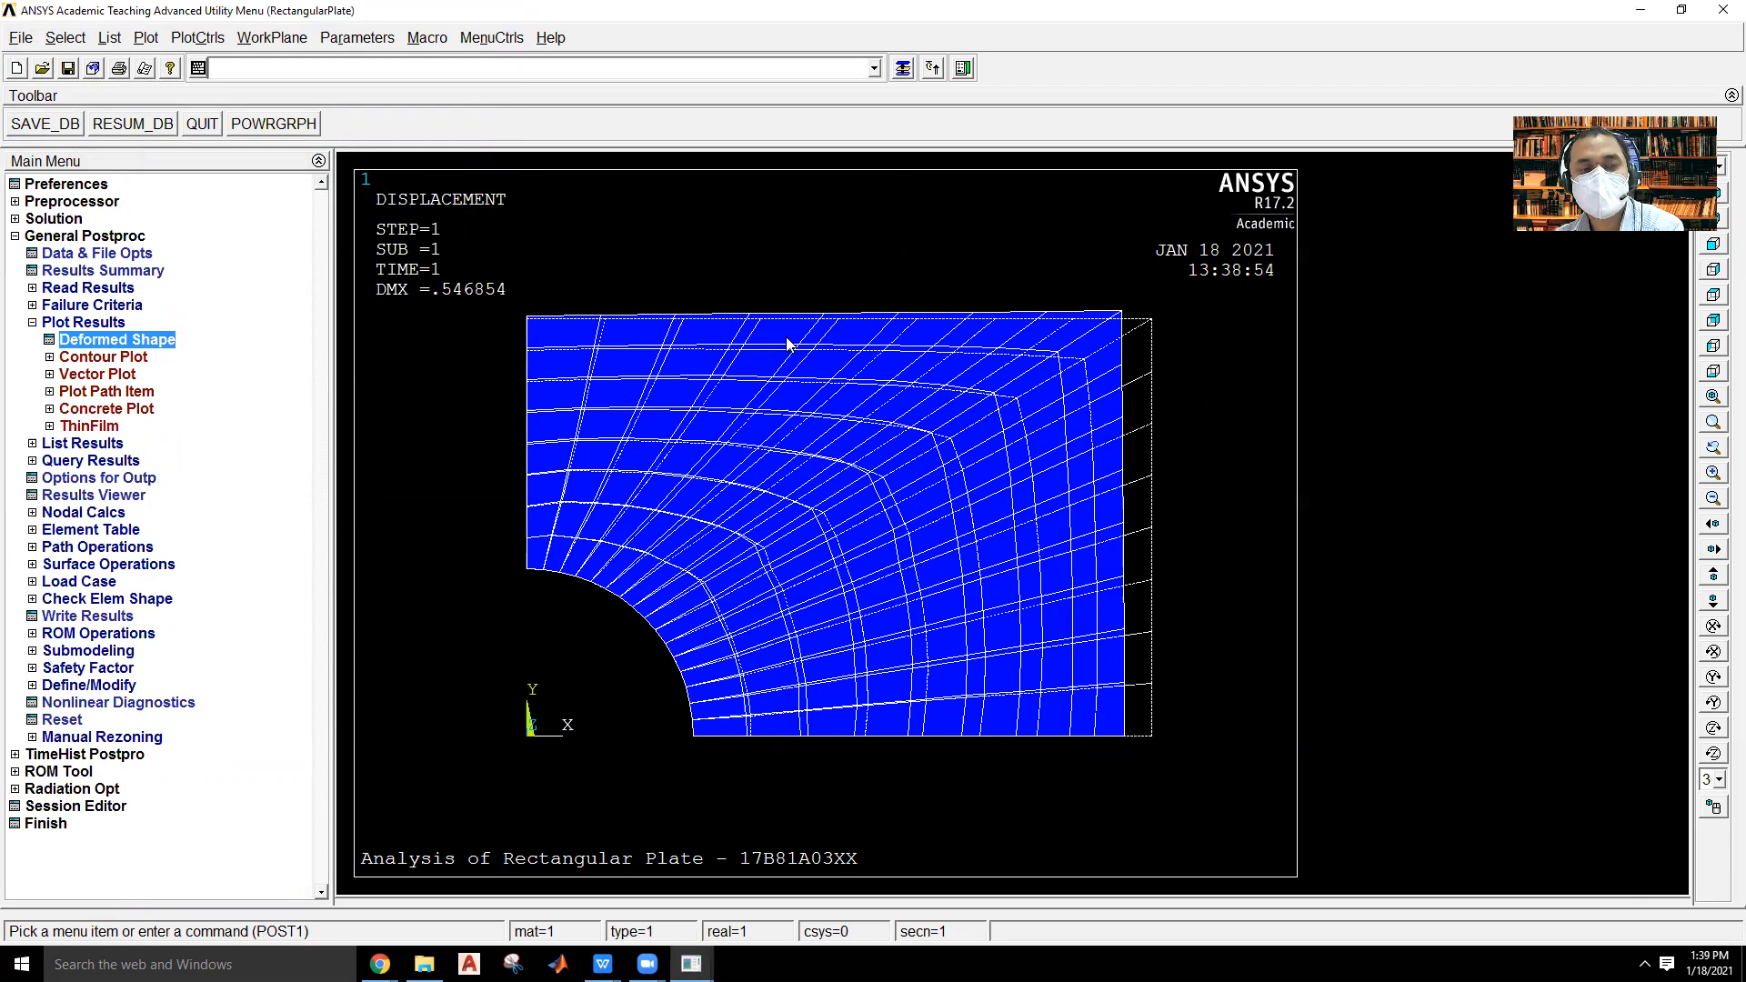
Expand the quarter model into the full plate display using 1/4 Dihedral Sym periodic/cyclic symmetry, keeping the whole plate in view.
click(198, 37)
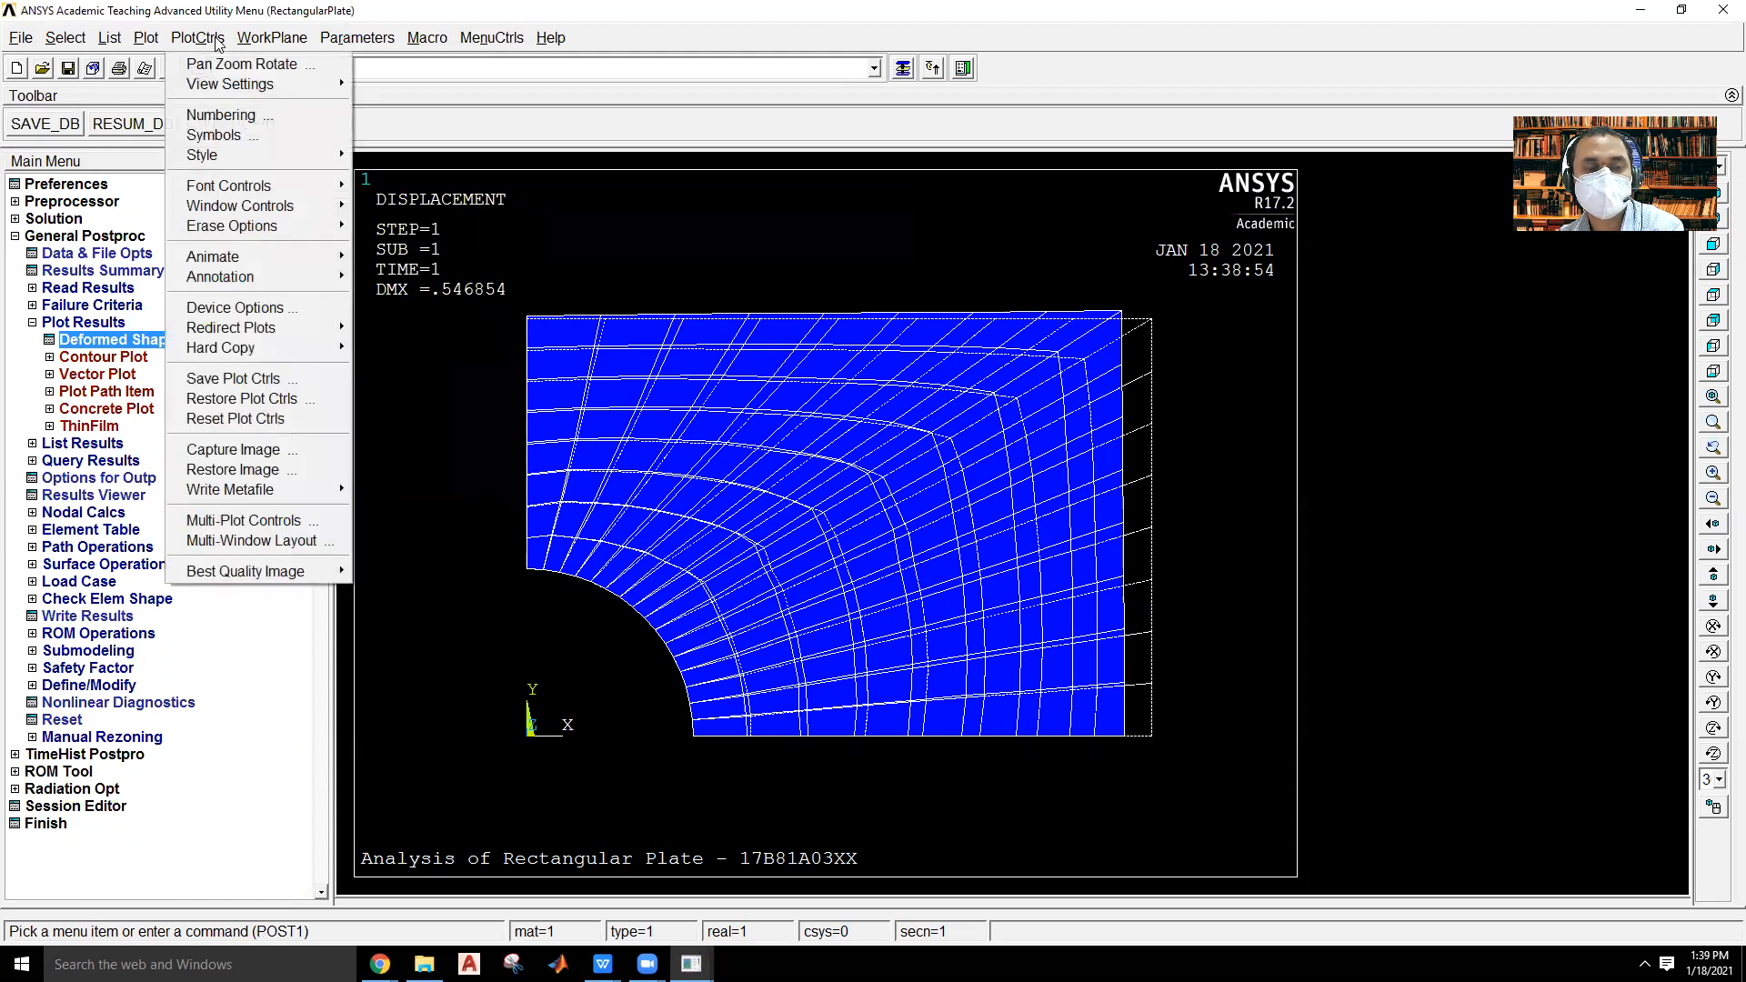
mouse_move(233, 156)
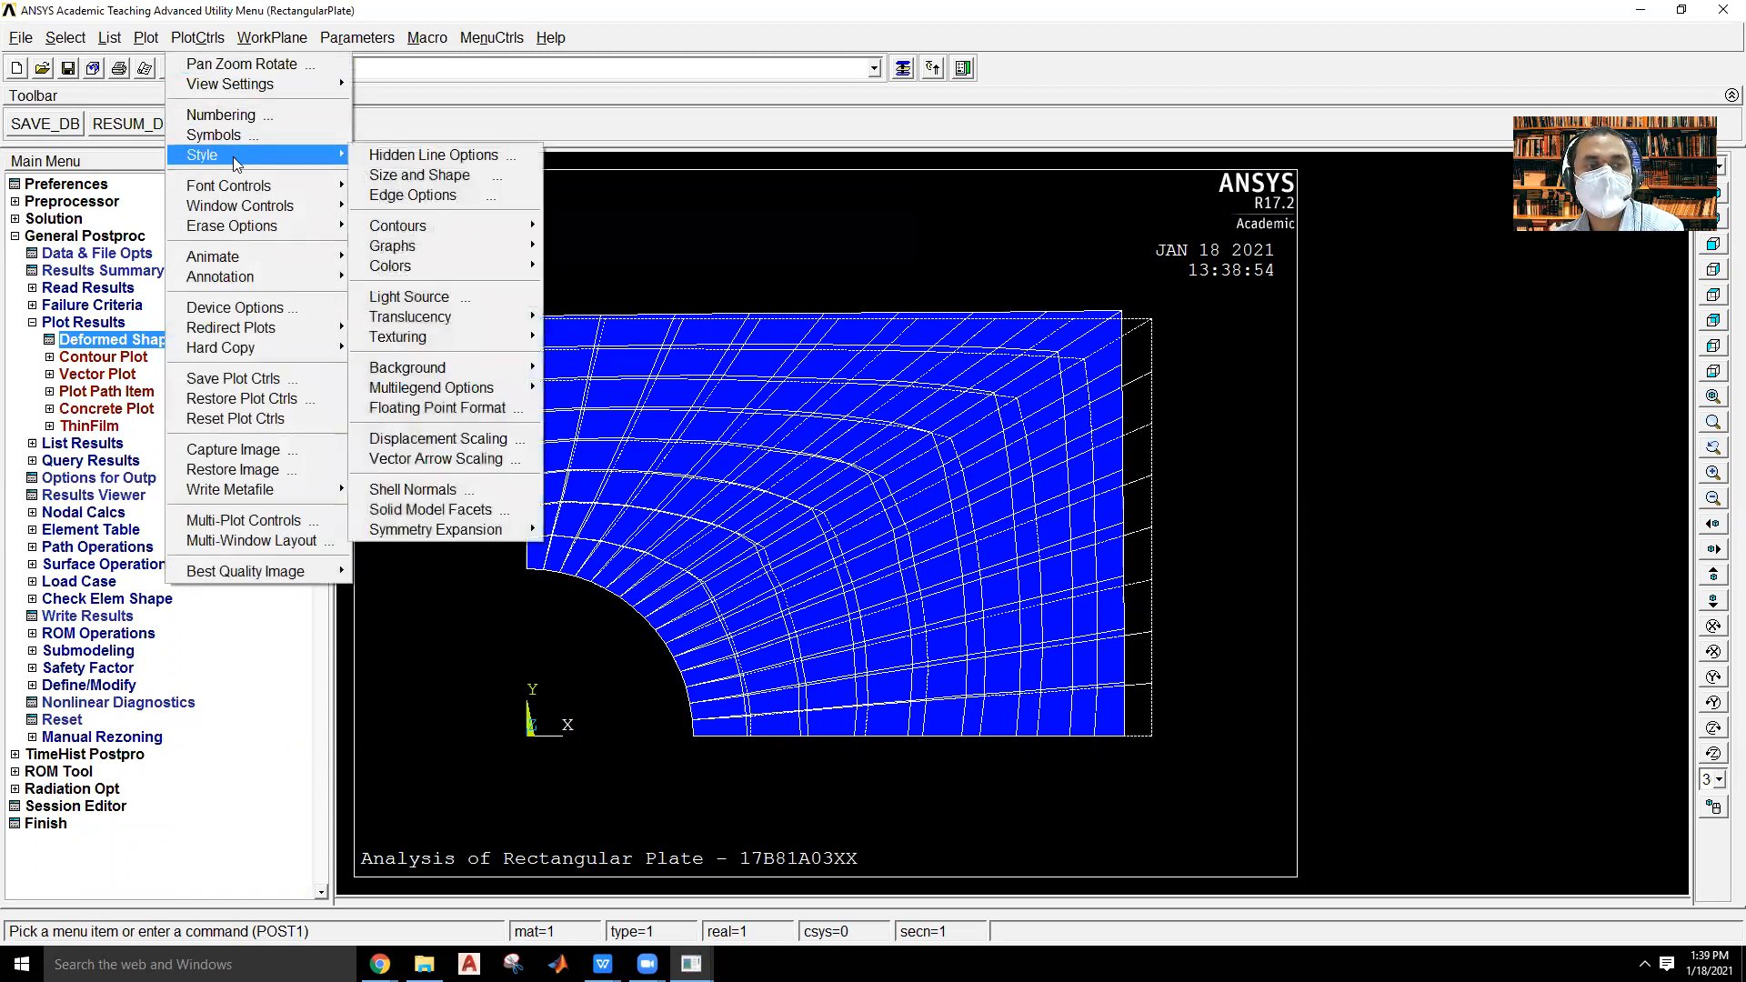
mouse_move(437, 532)
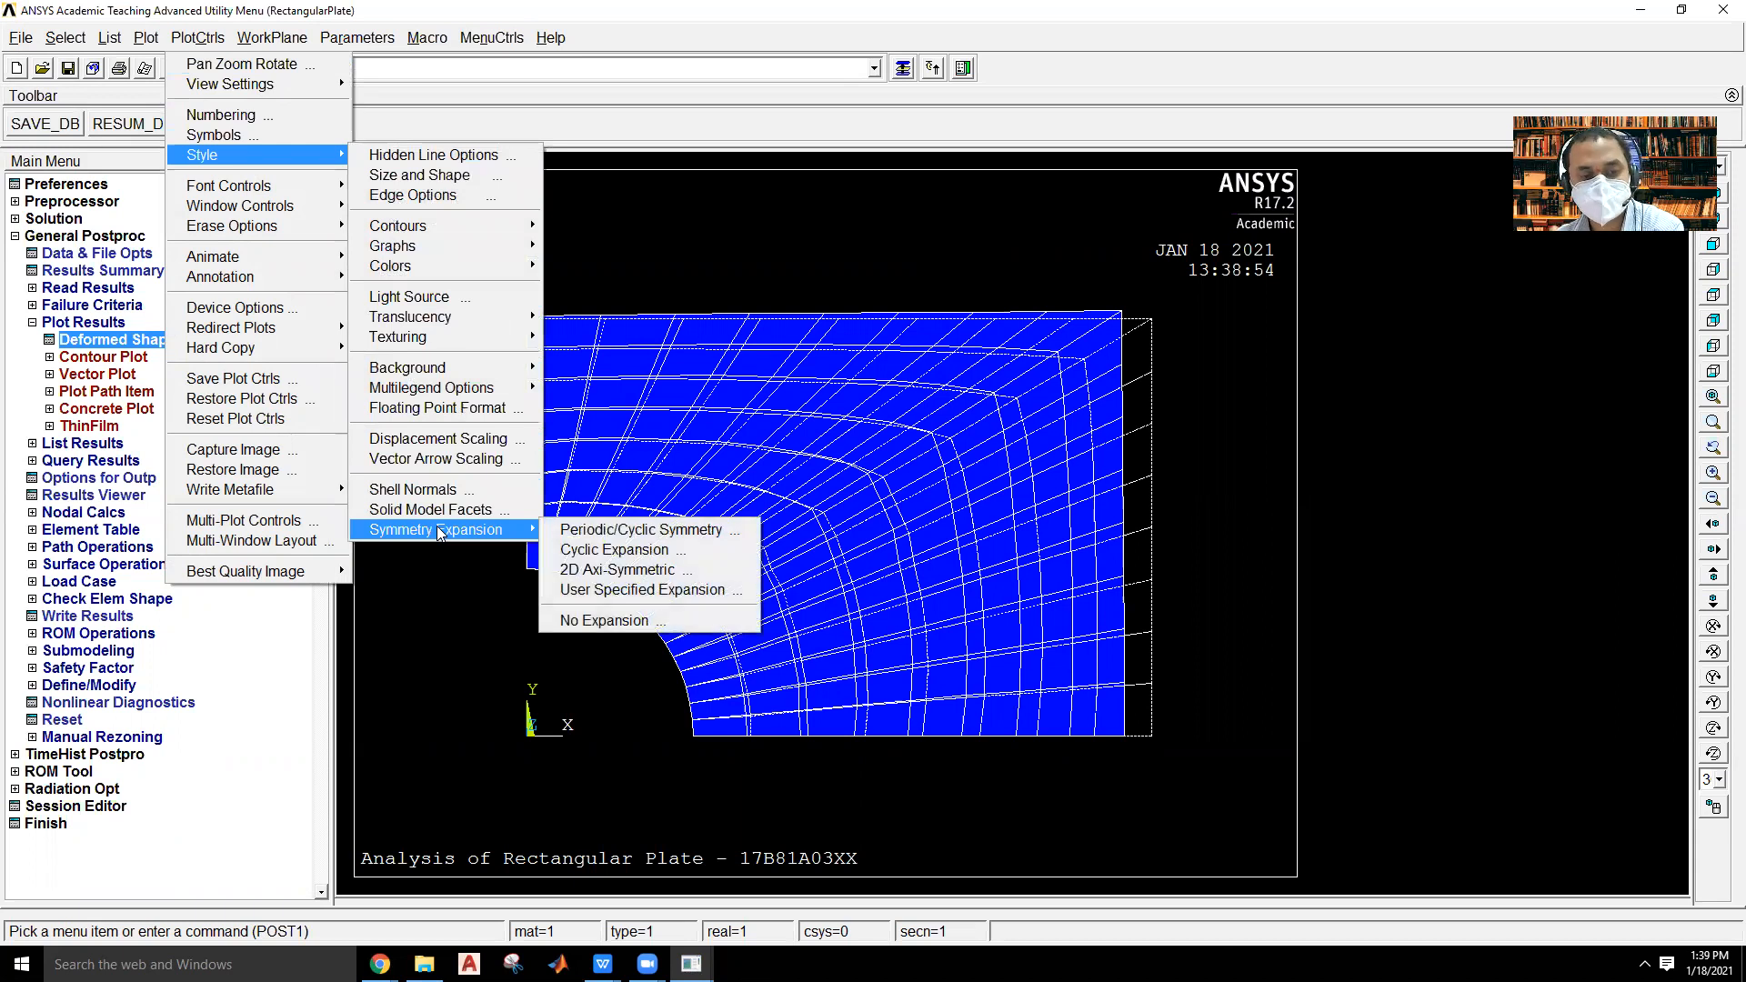
click(599, 533)
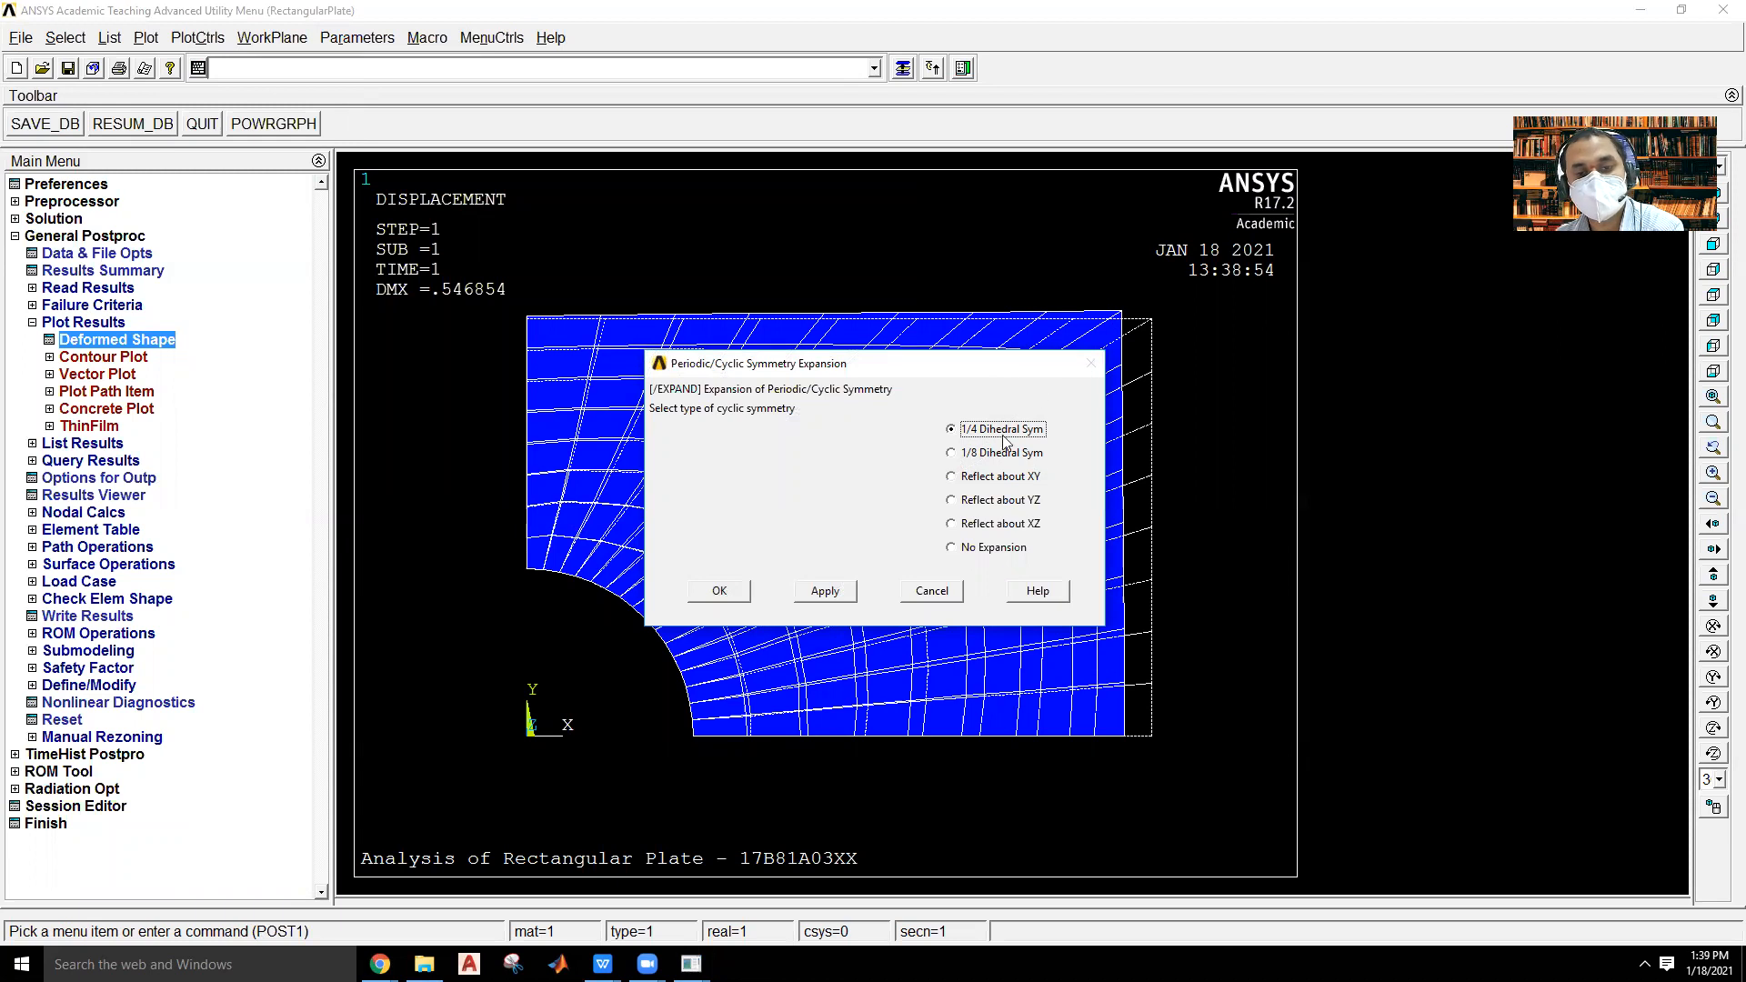
click(721, 593)
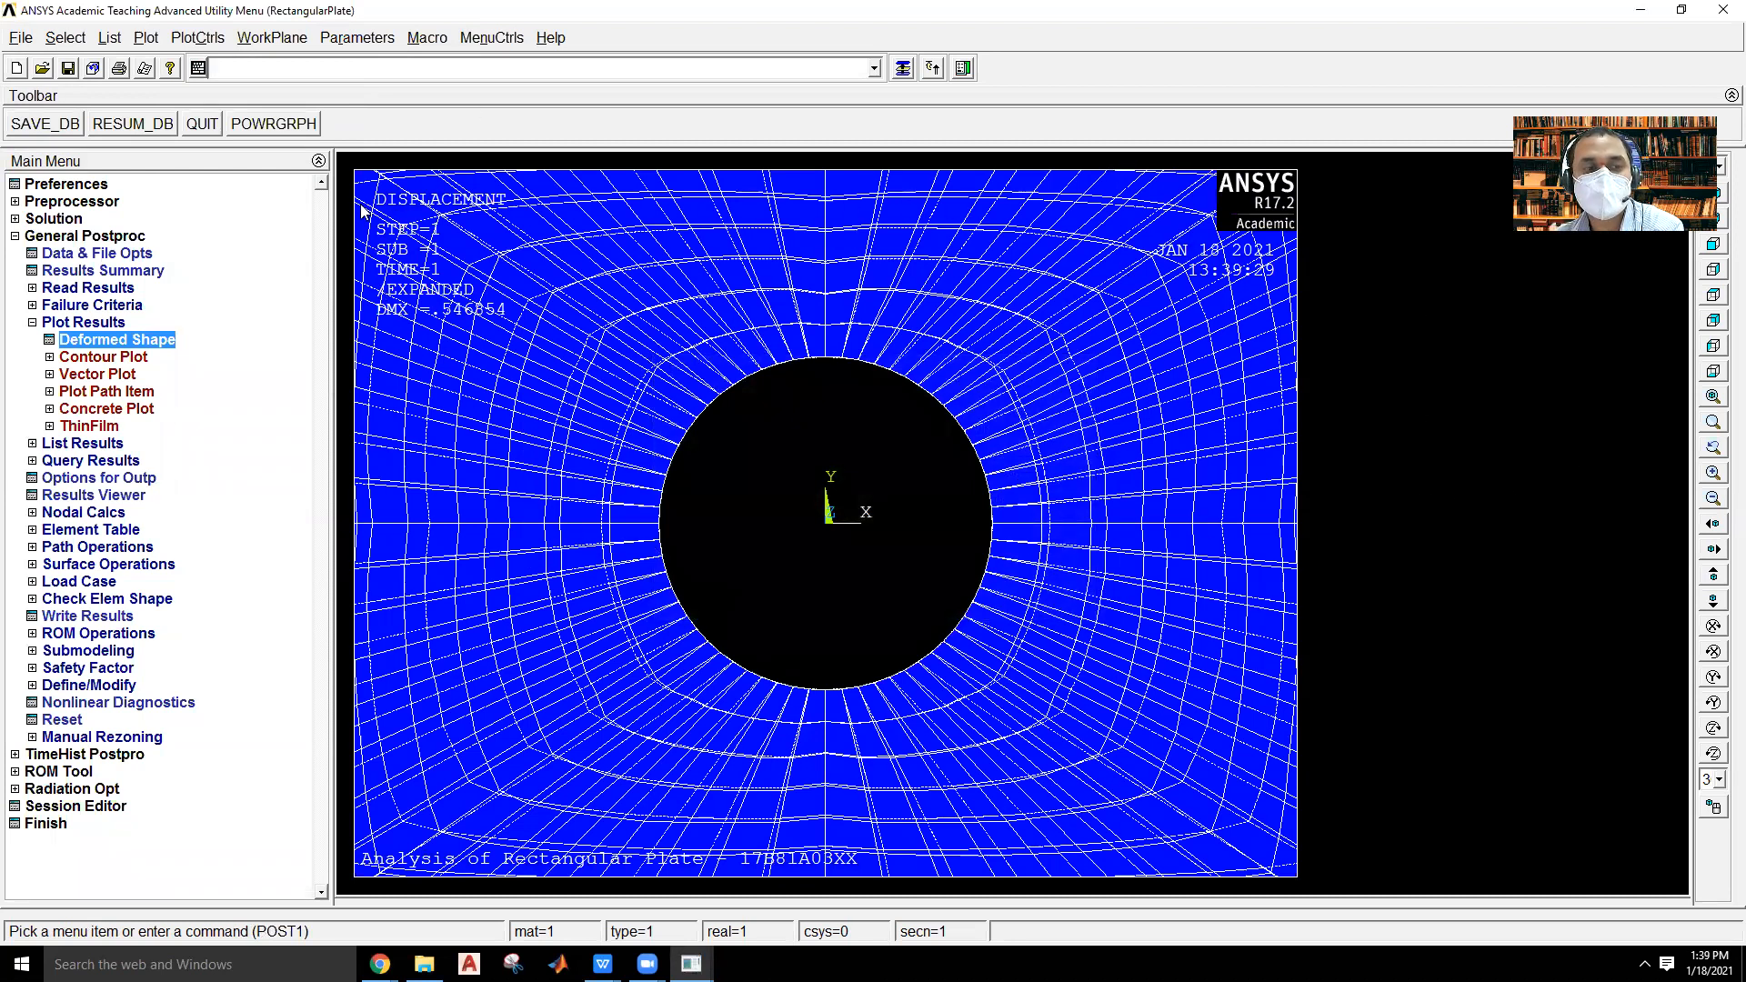
click(1714, 500)
click(1712, 499)
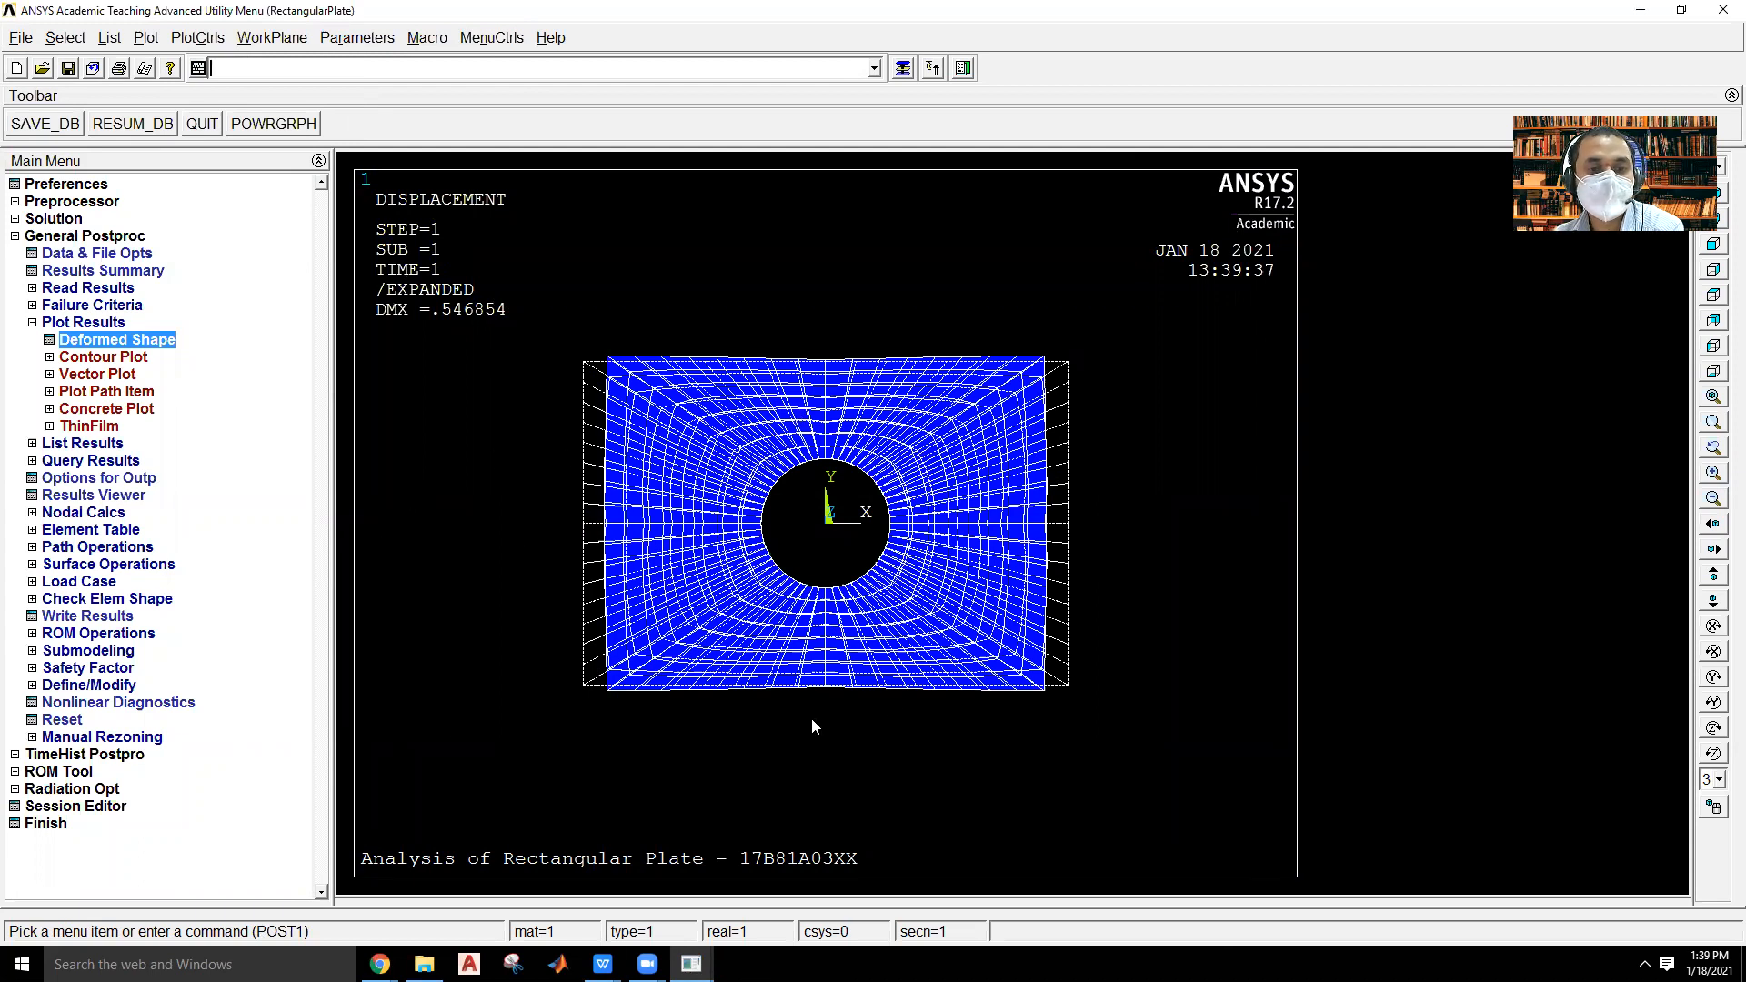
Animate the deformed shape of the full plate over its undeformed shape, and close the animation controller.
click(198, 40)
mouse_move(277, 254)
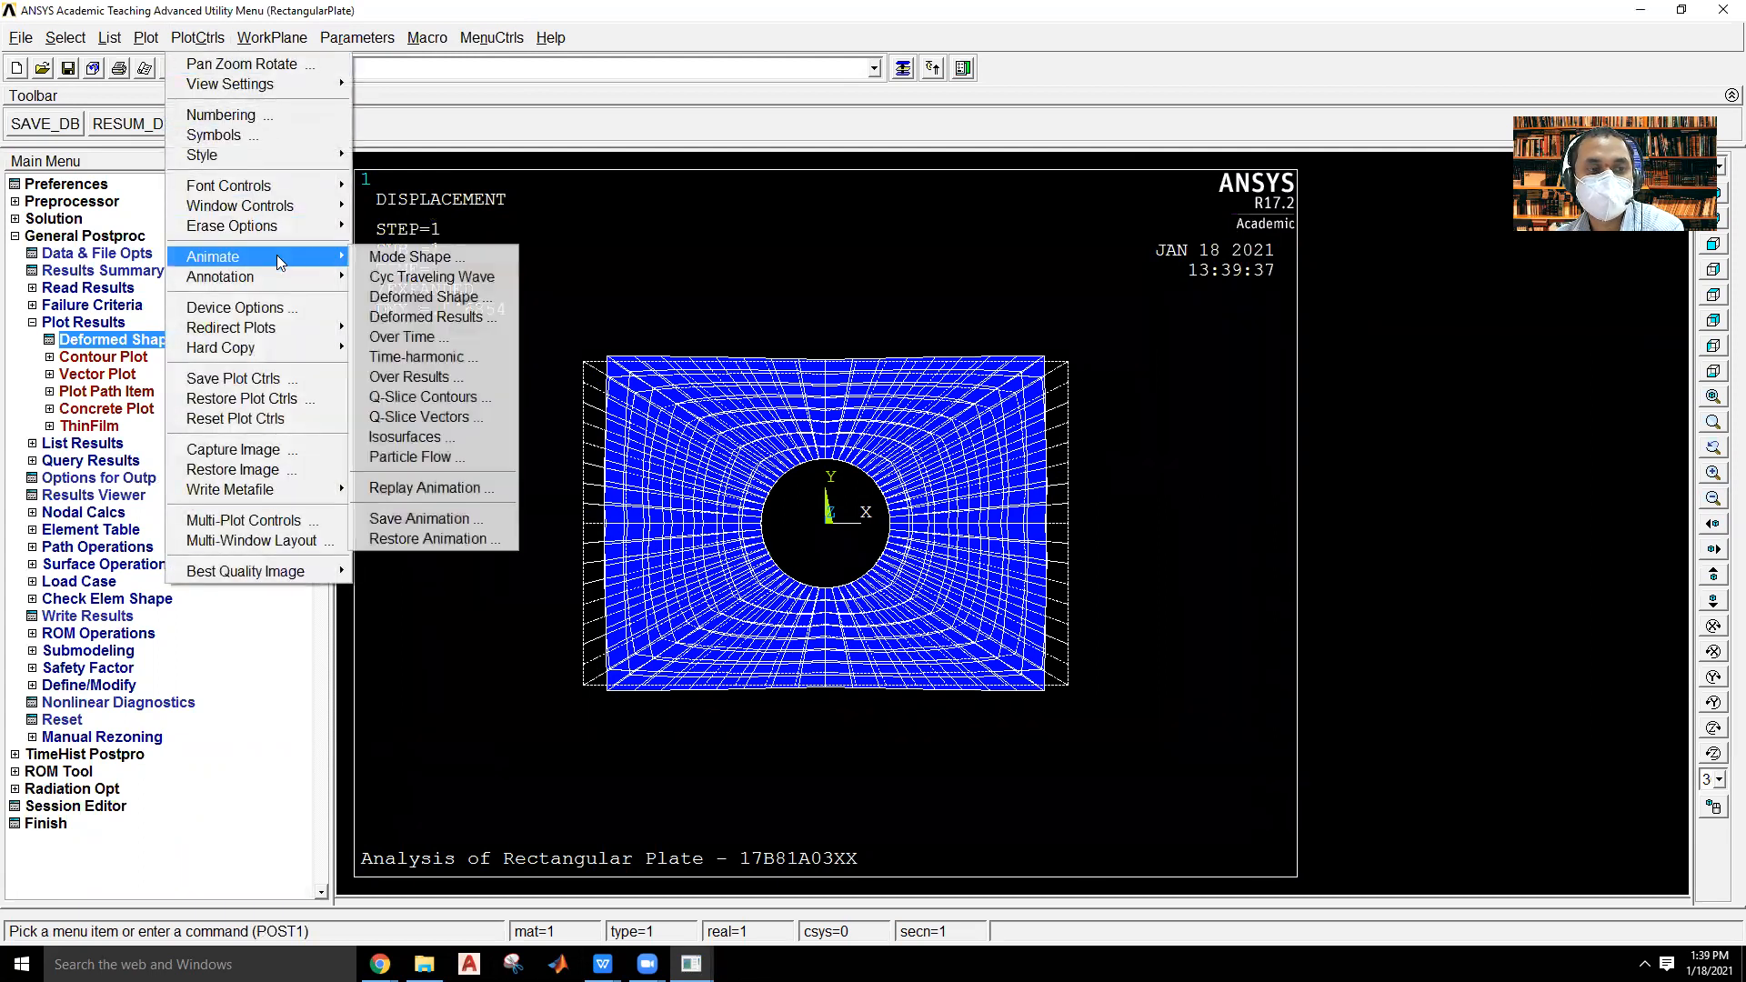
click(424, 296)
click(975, 506)
click(746, 610)
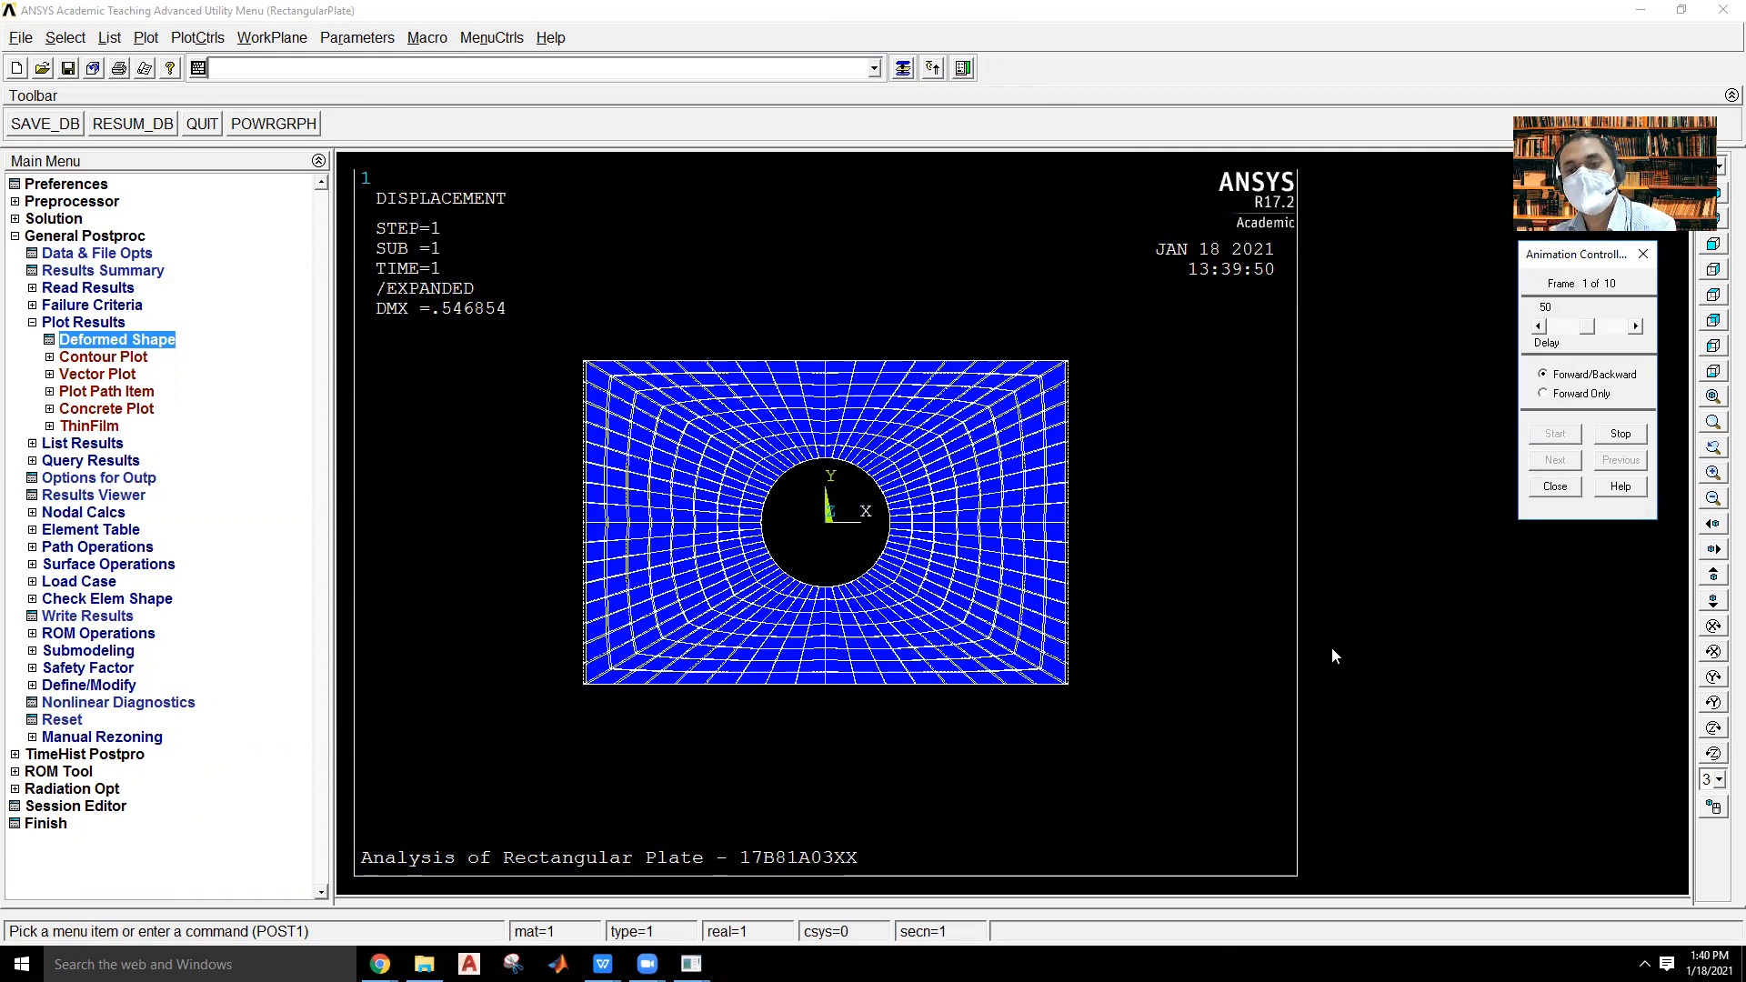
click(1571, 487)
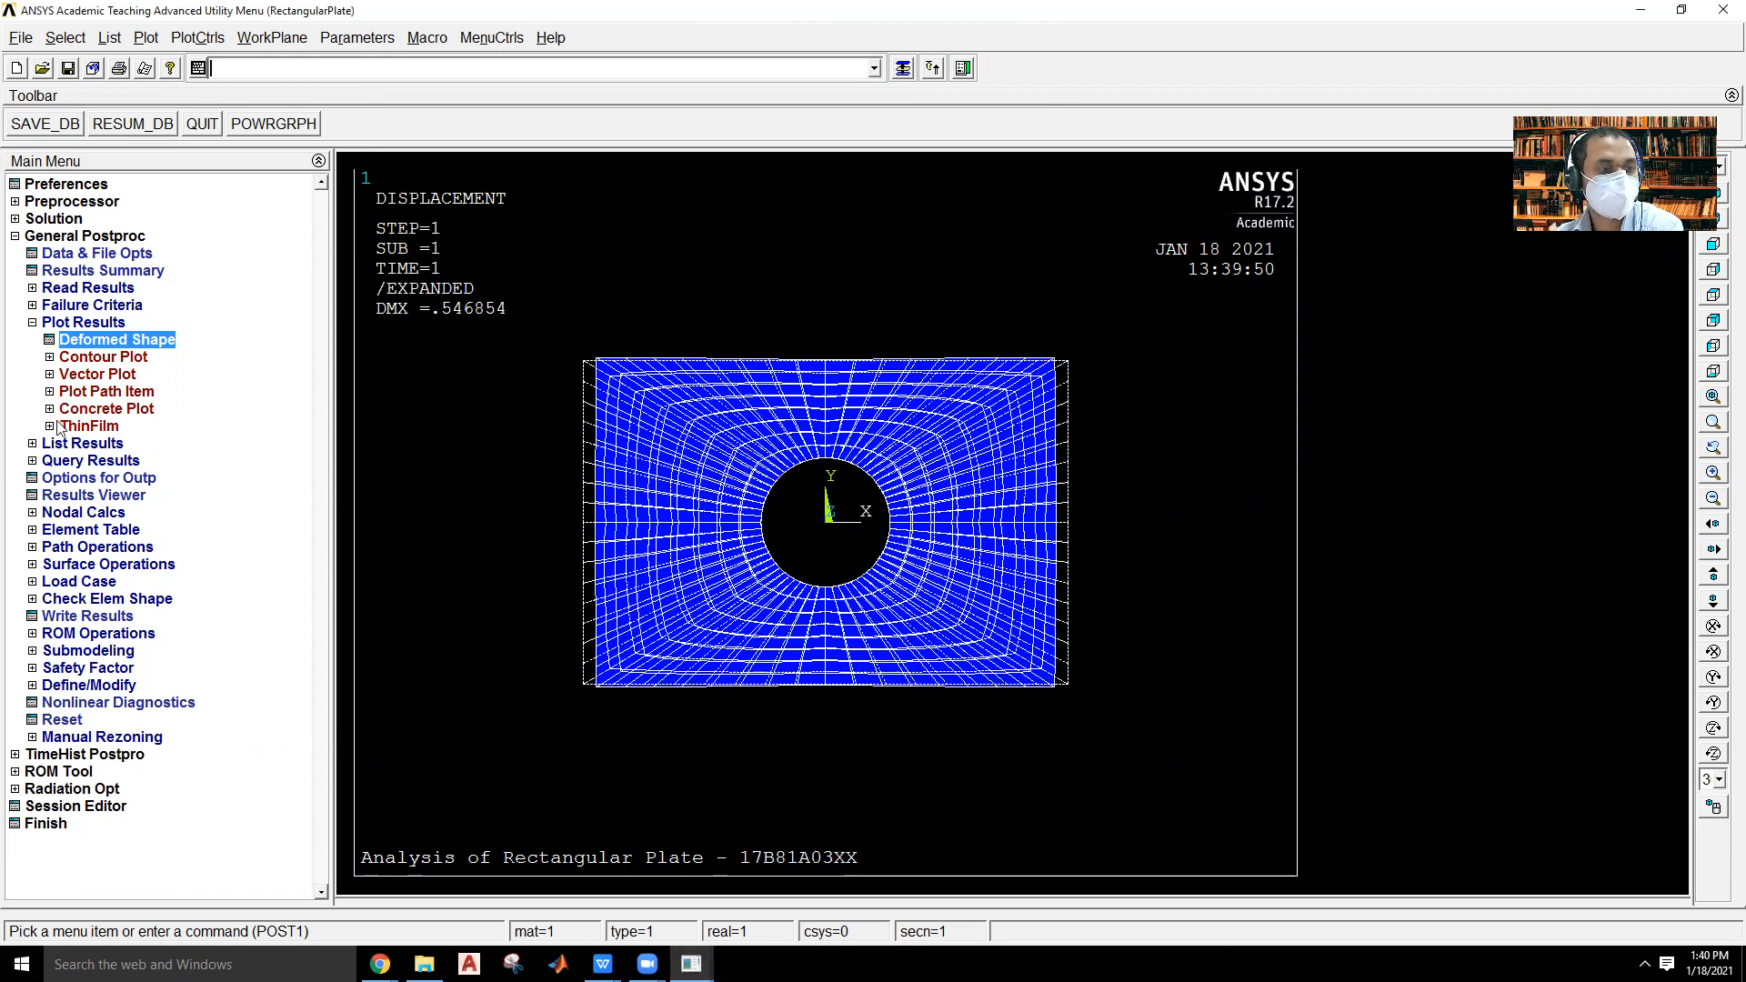
Plot the nodal solution contour of the displacement vector sum, showing the deformed shape only.
click(98, 358)
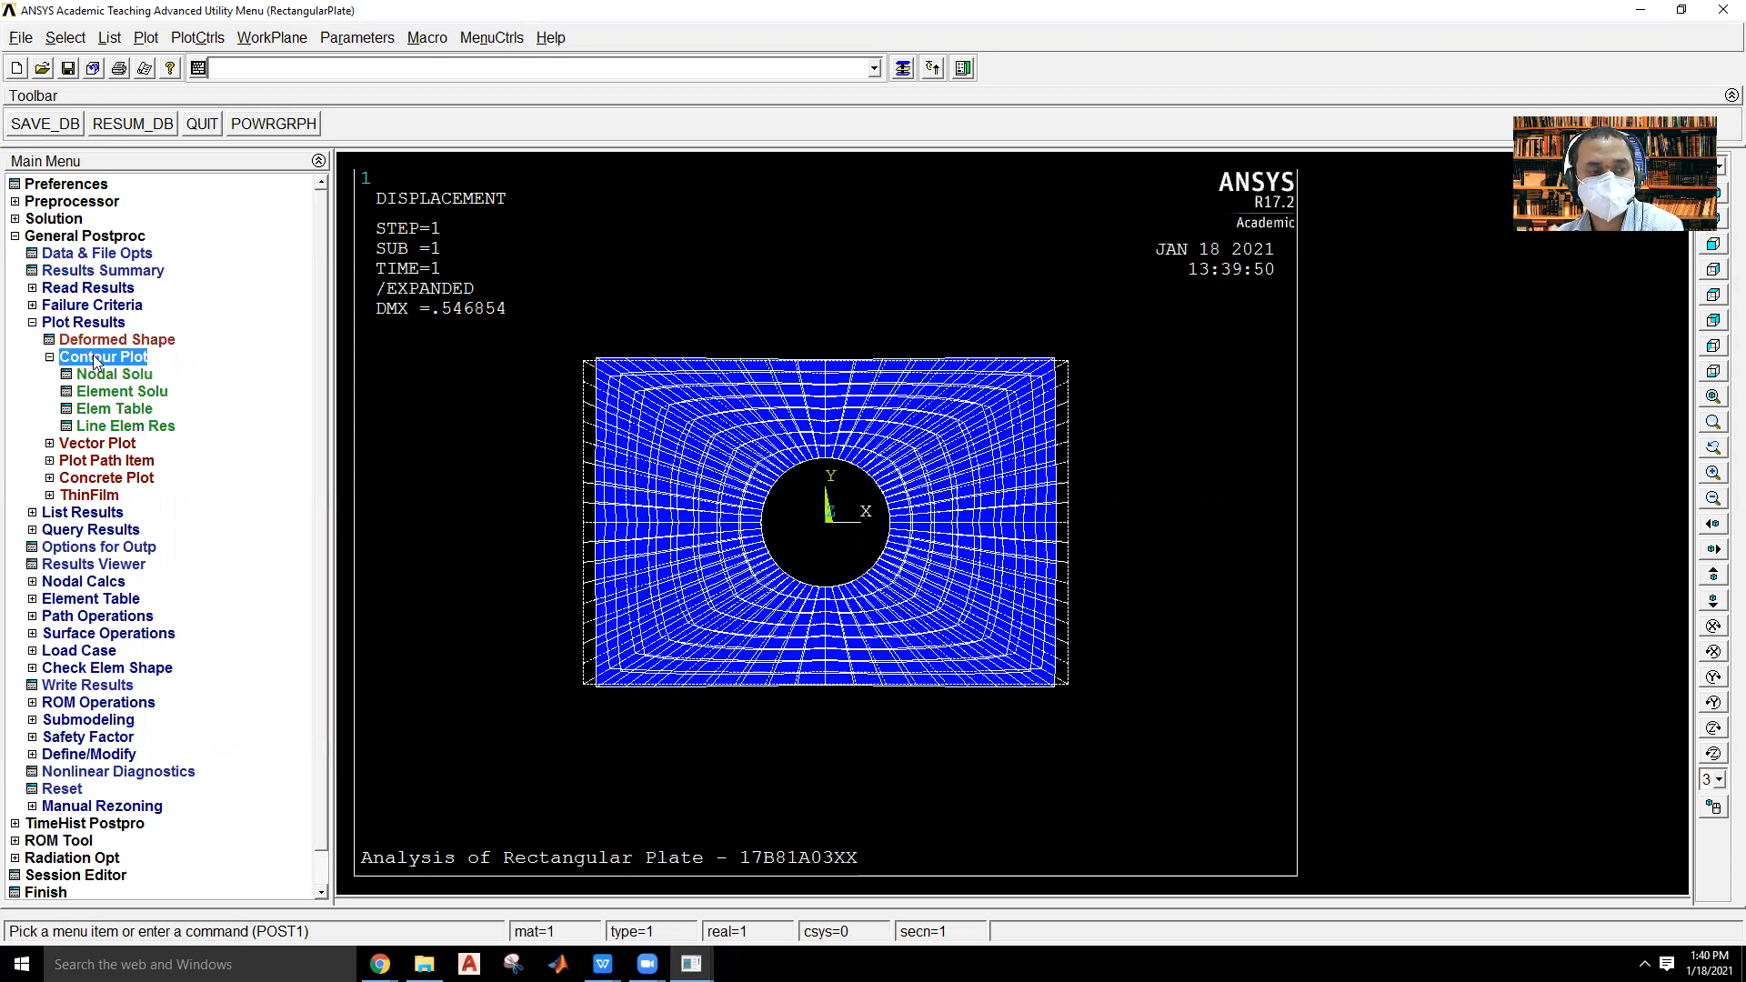
click(116, 375)
click(720, 284)
click(794, 336)
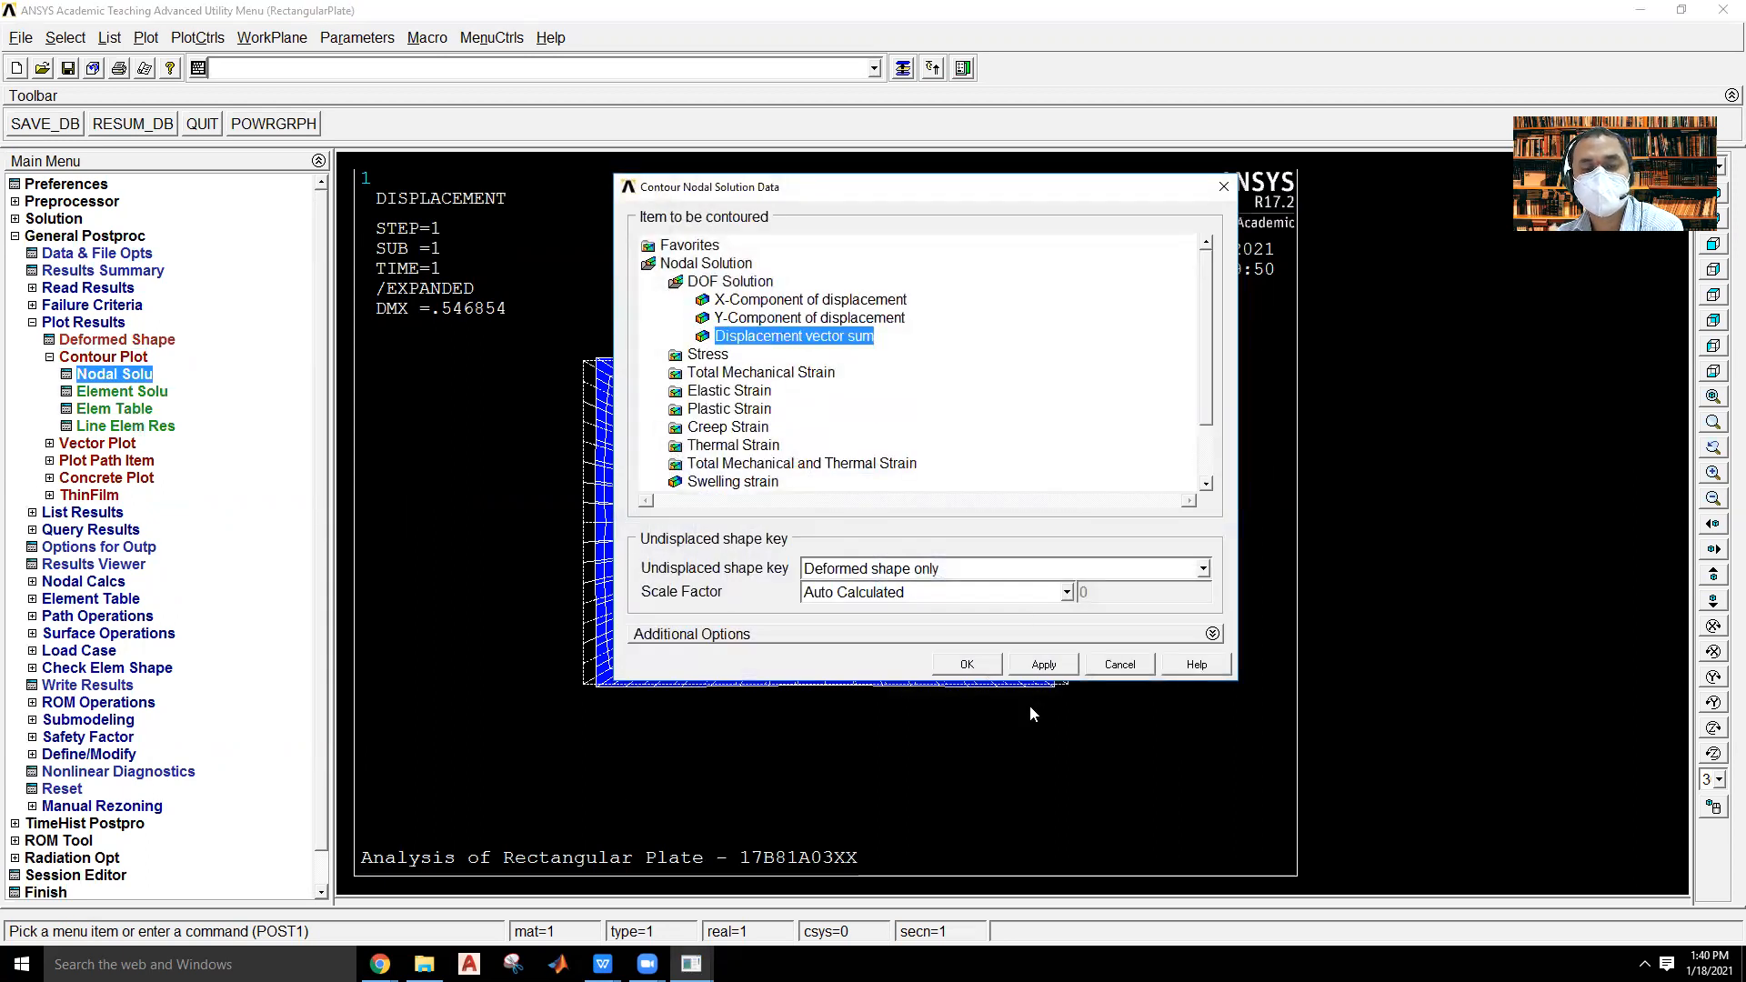
click(977, 665)
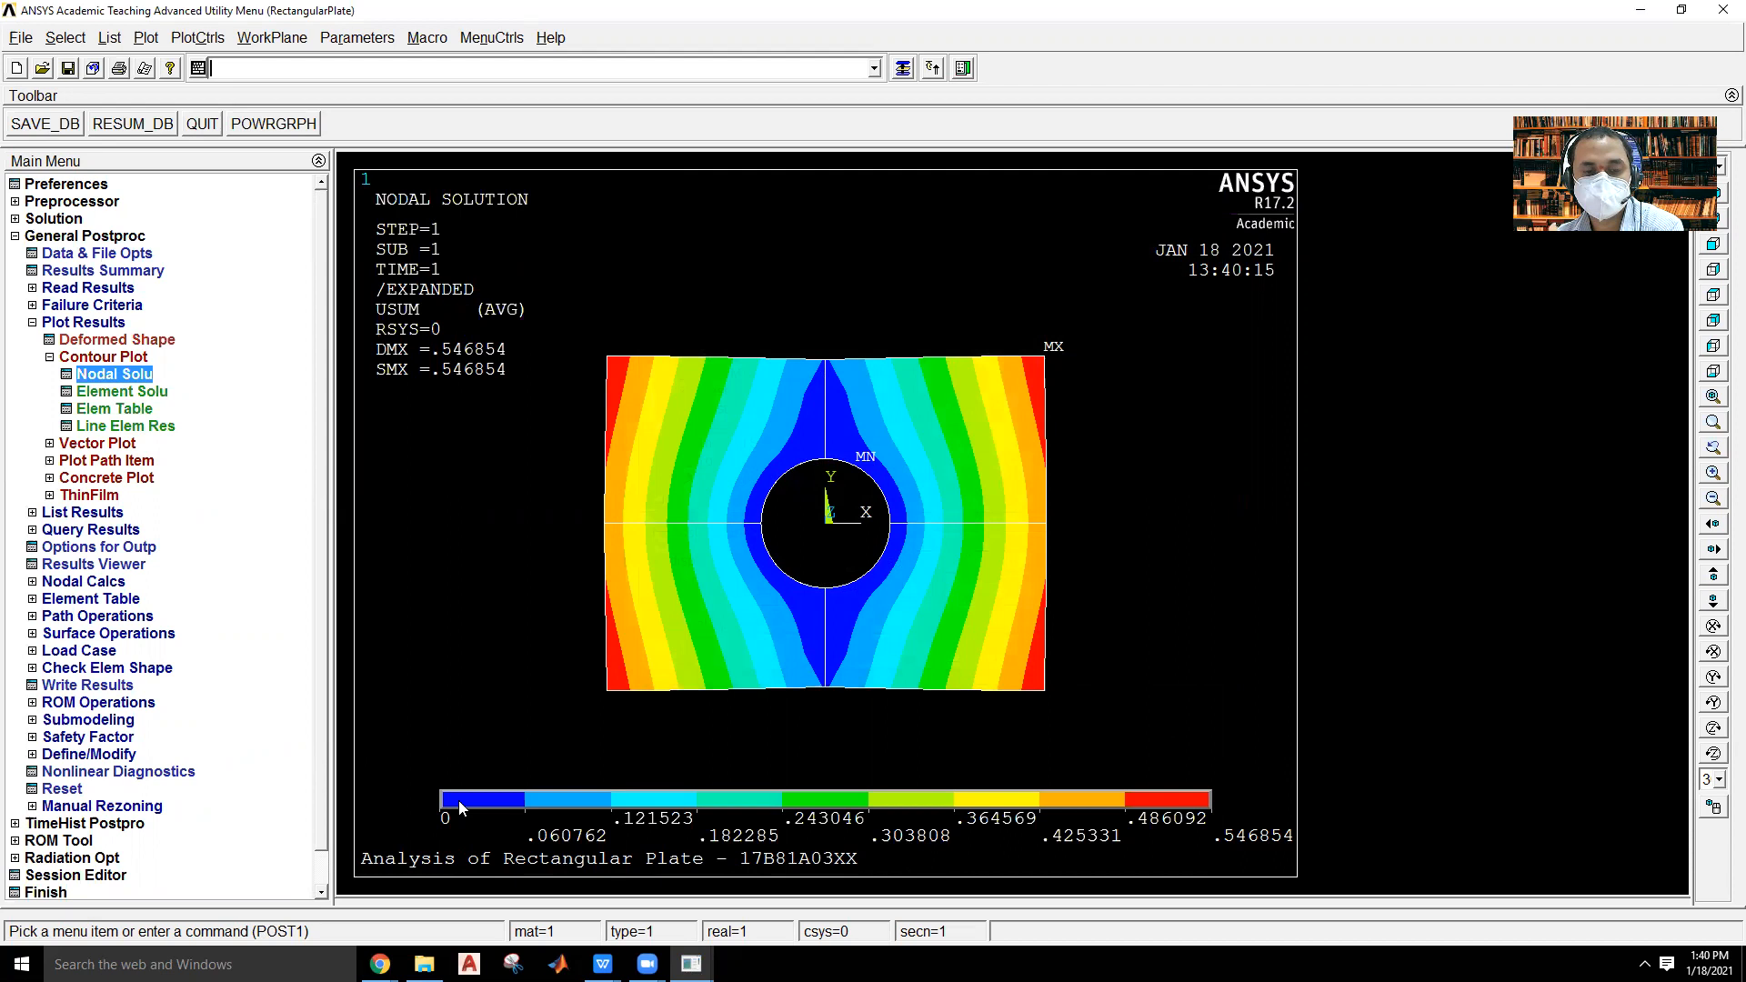
Plot the nodal solution contour of von Mises stress on the deformed shape only.
click(116, 375)
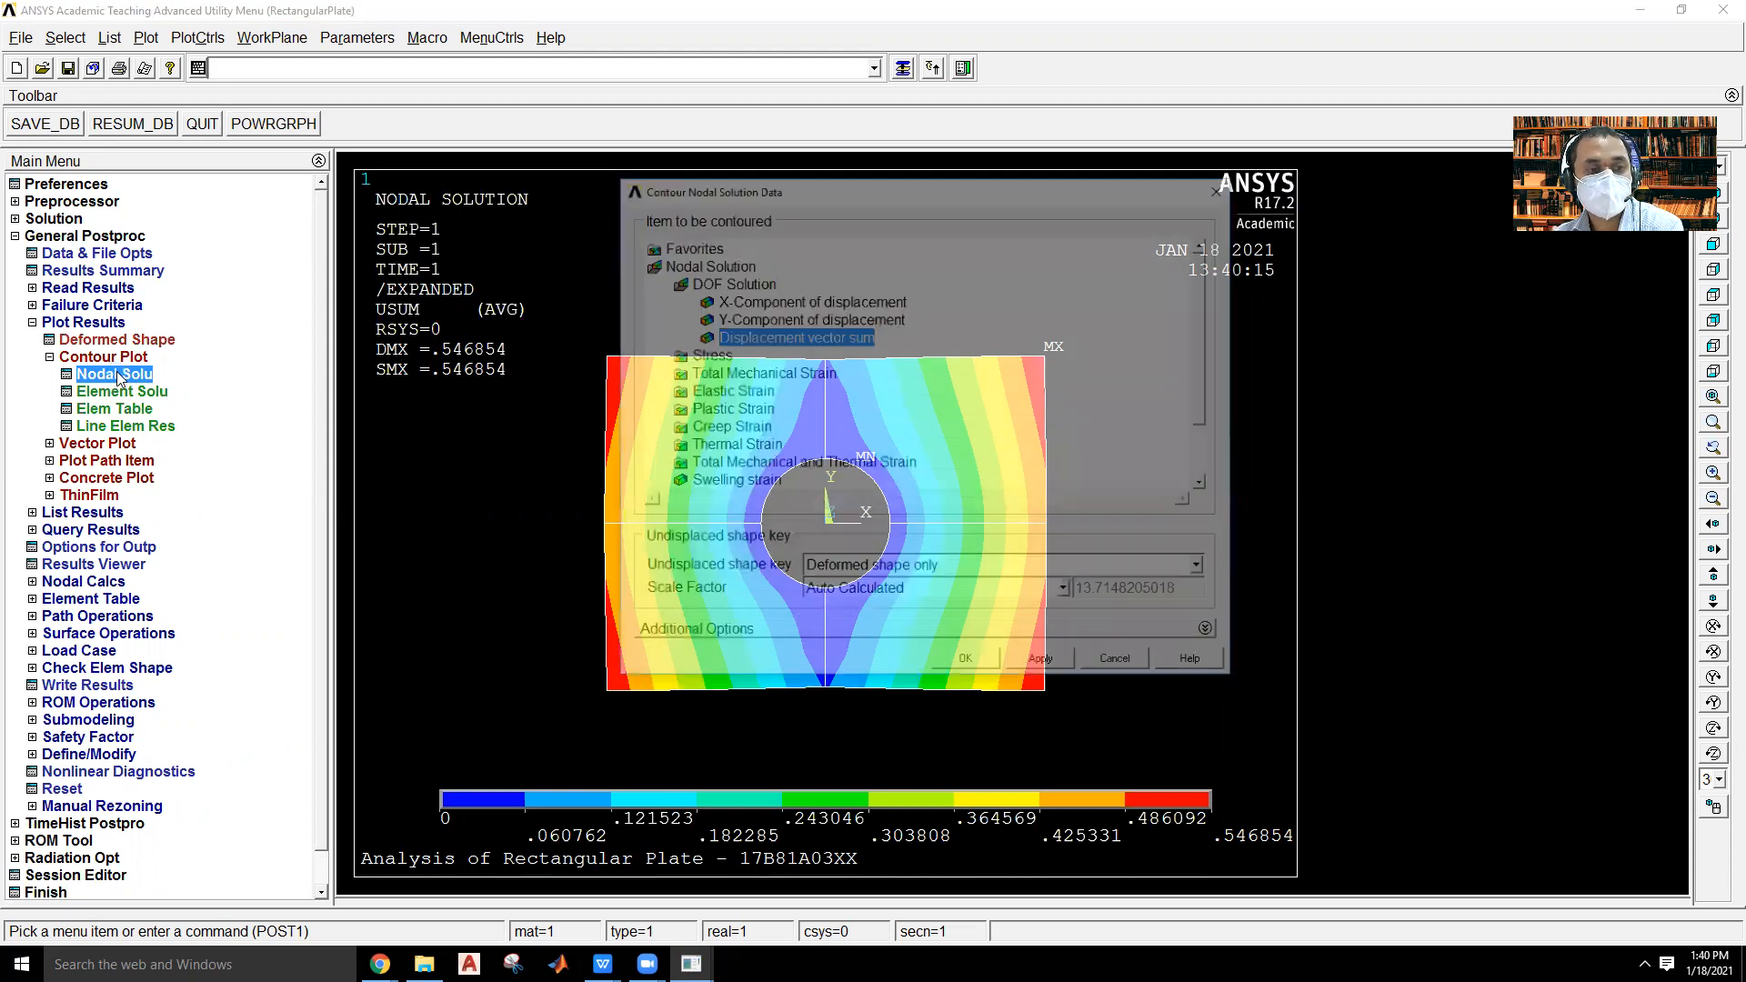
click(710, 355)
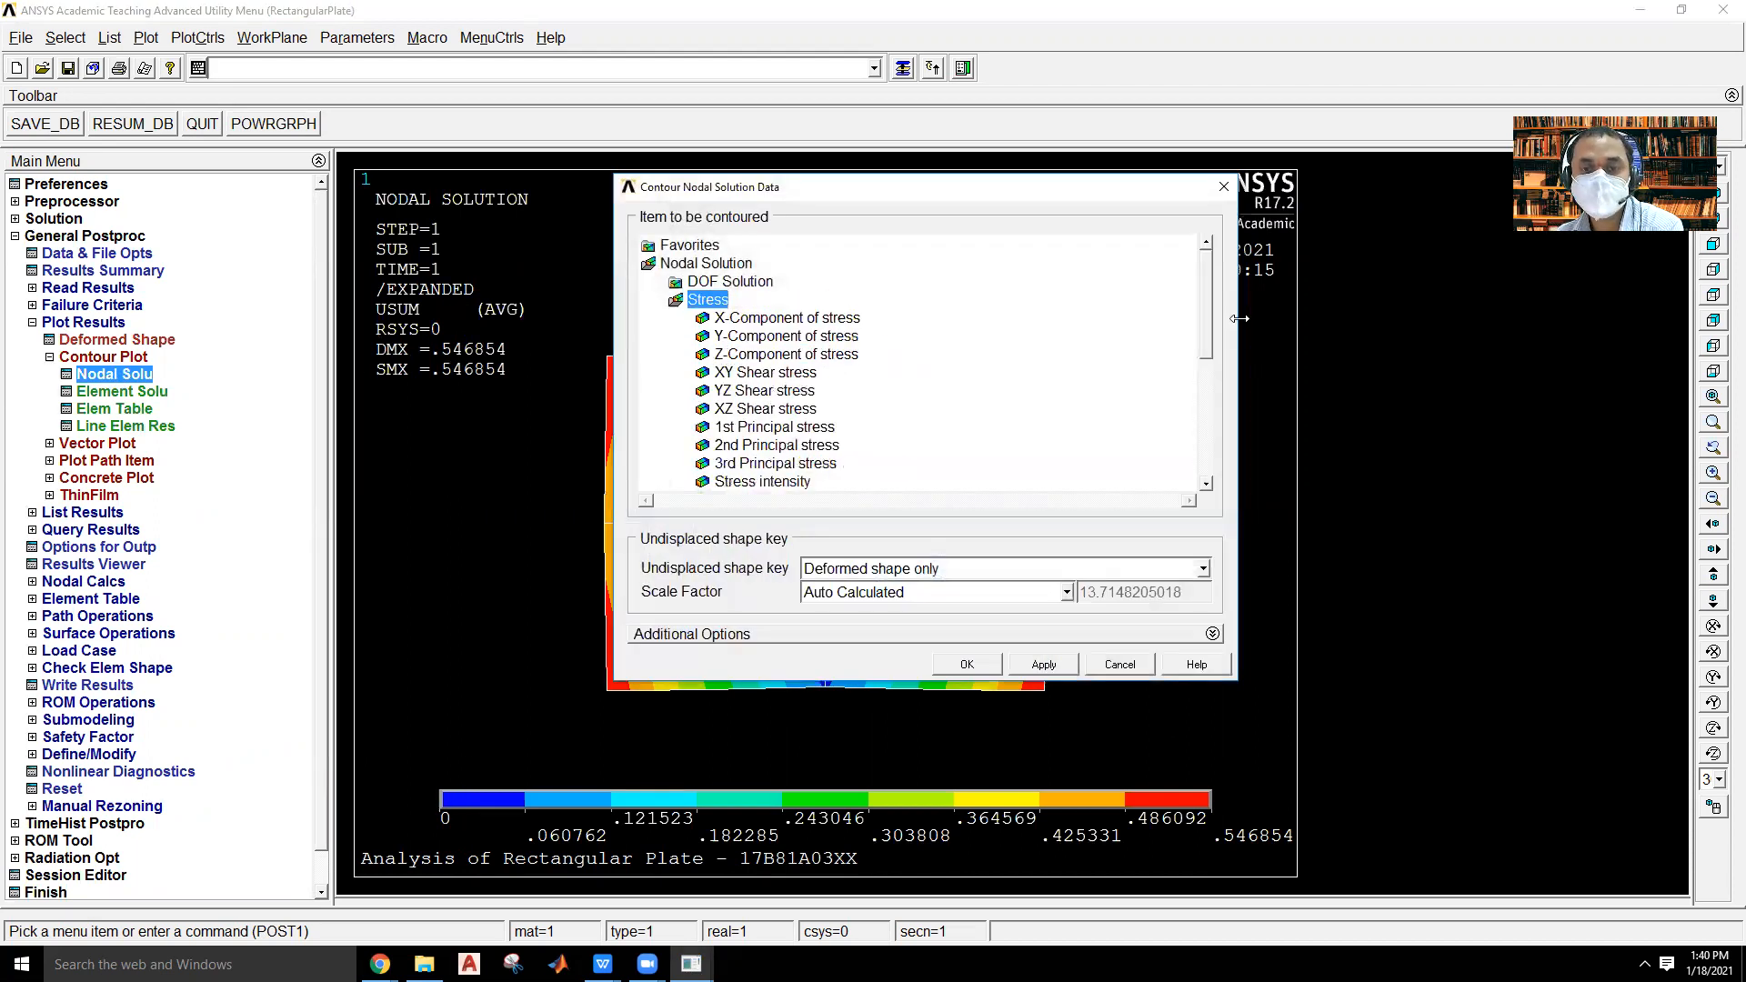
drag(1206, 268, 1206, 319)
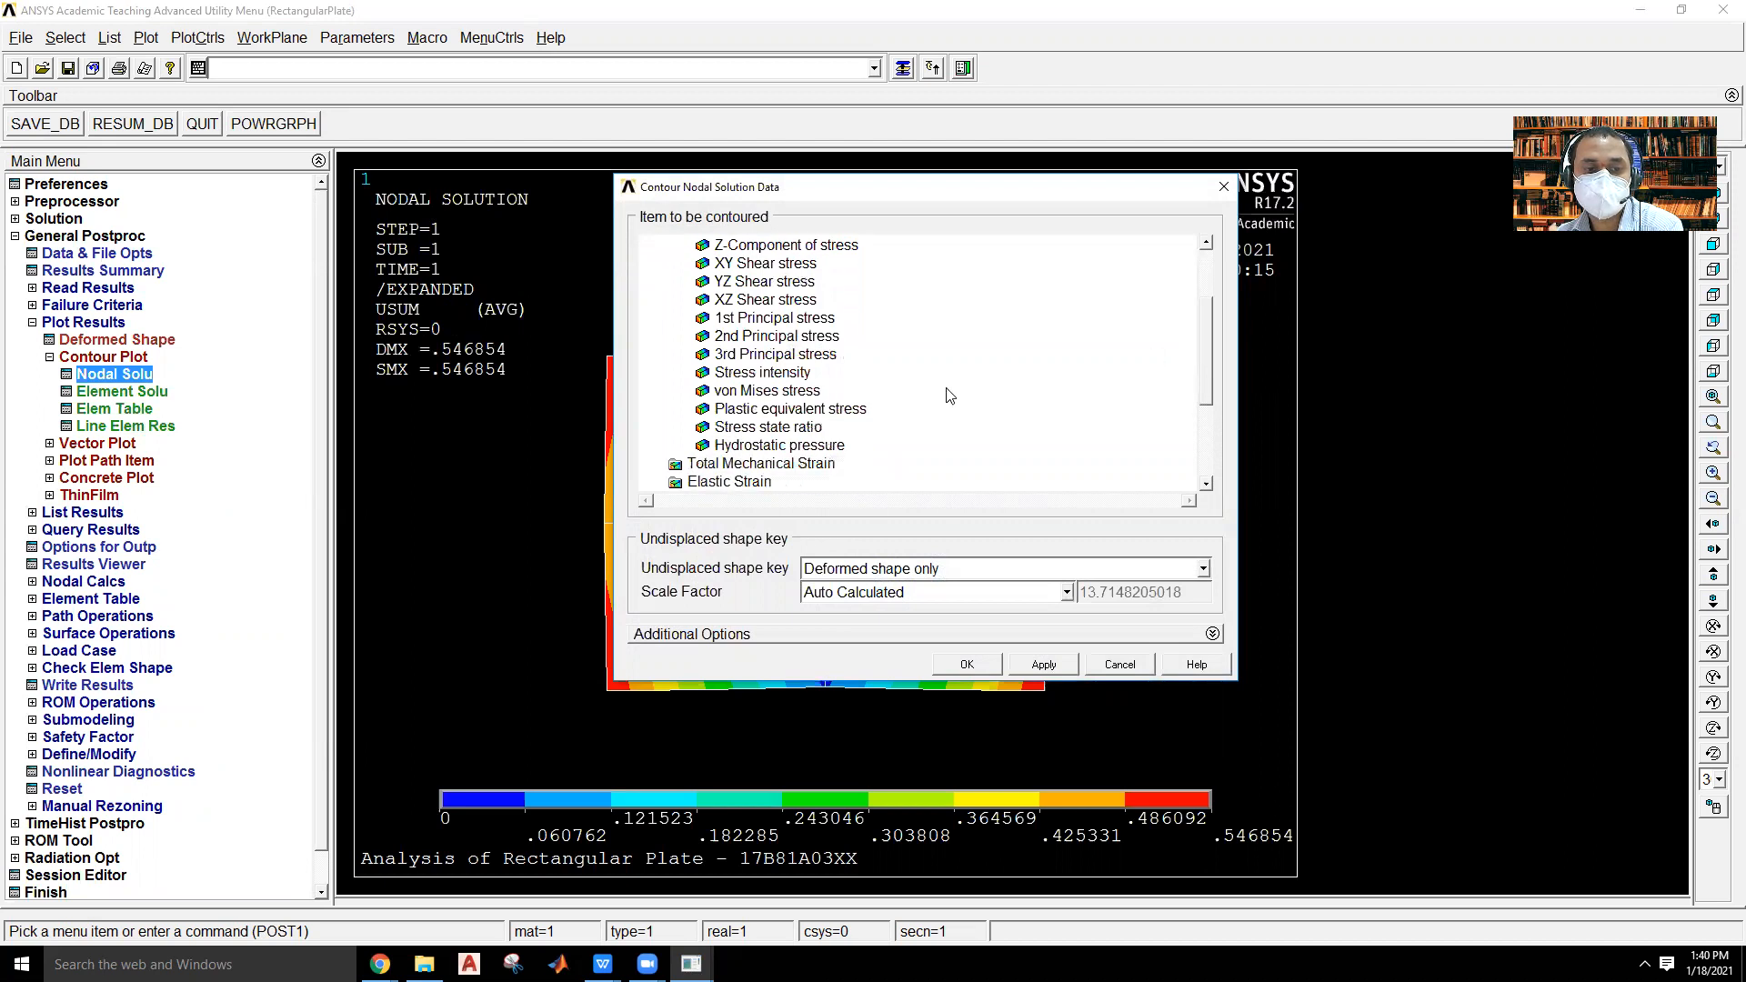
click(733, 393)
click(976, 667)
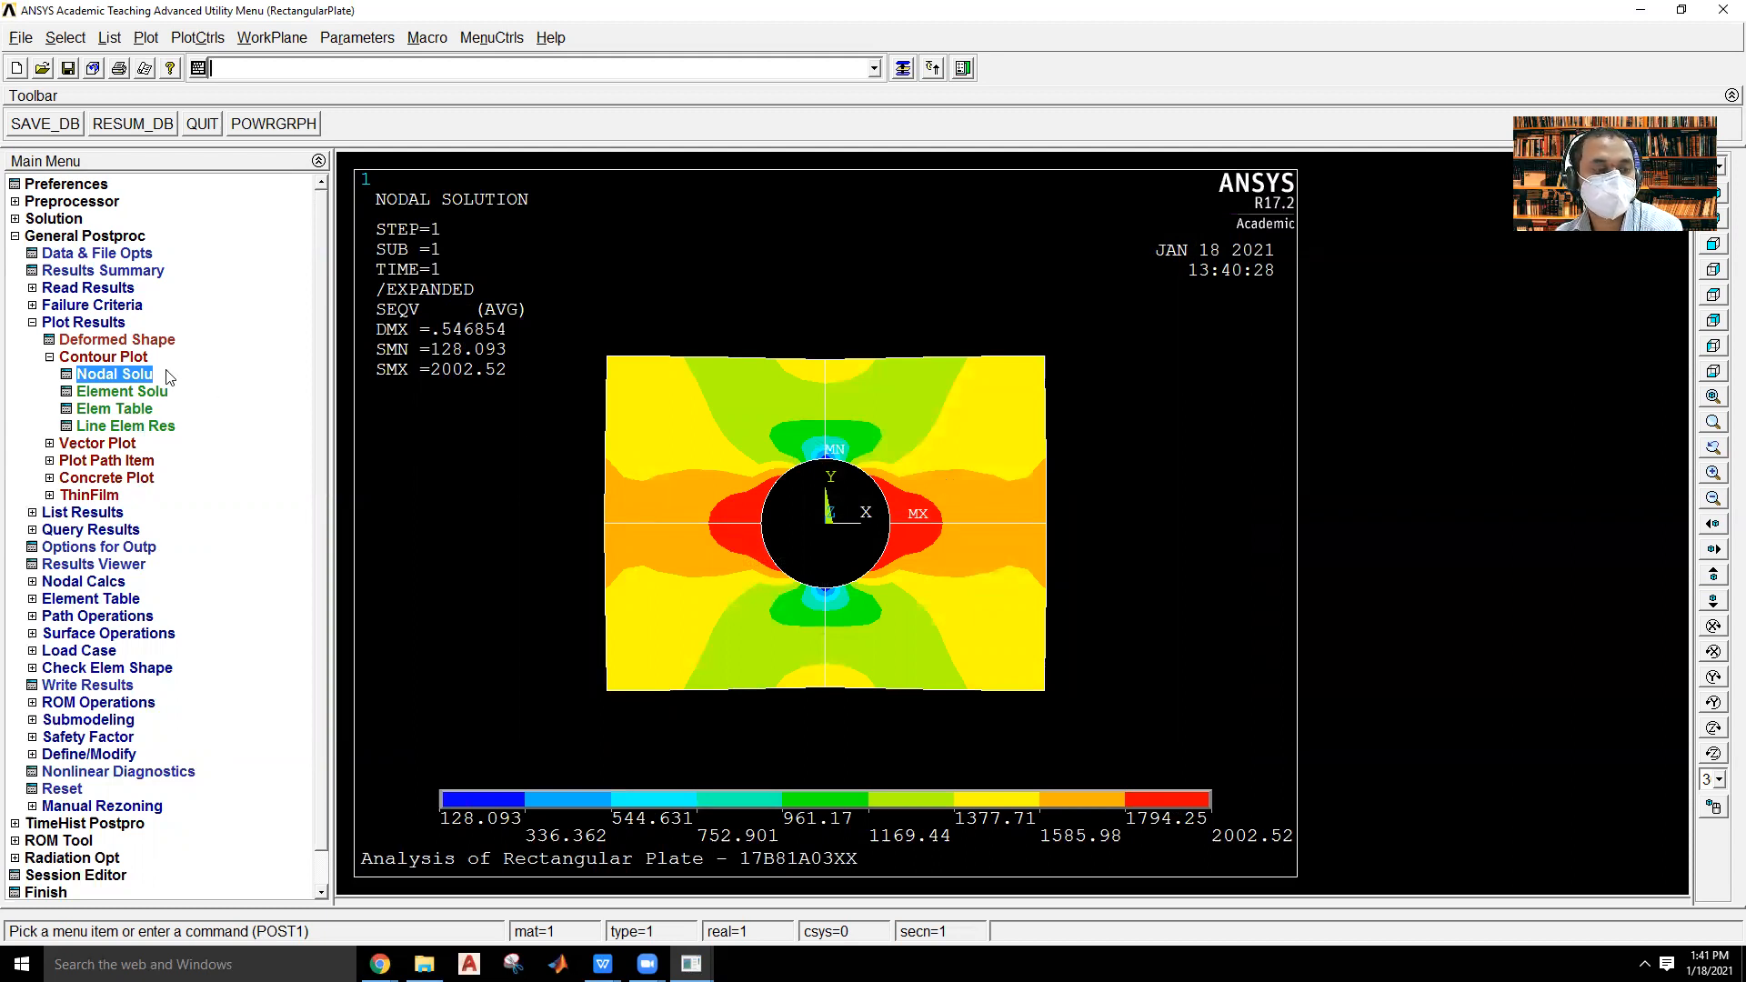
Start a path by nodes and pick nodes from the plate's right-edge midpoint, over the hole's upper right quadrant, to the top-edge midpoint.
click(114, 323)
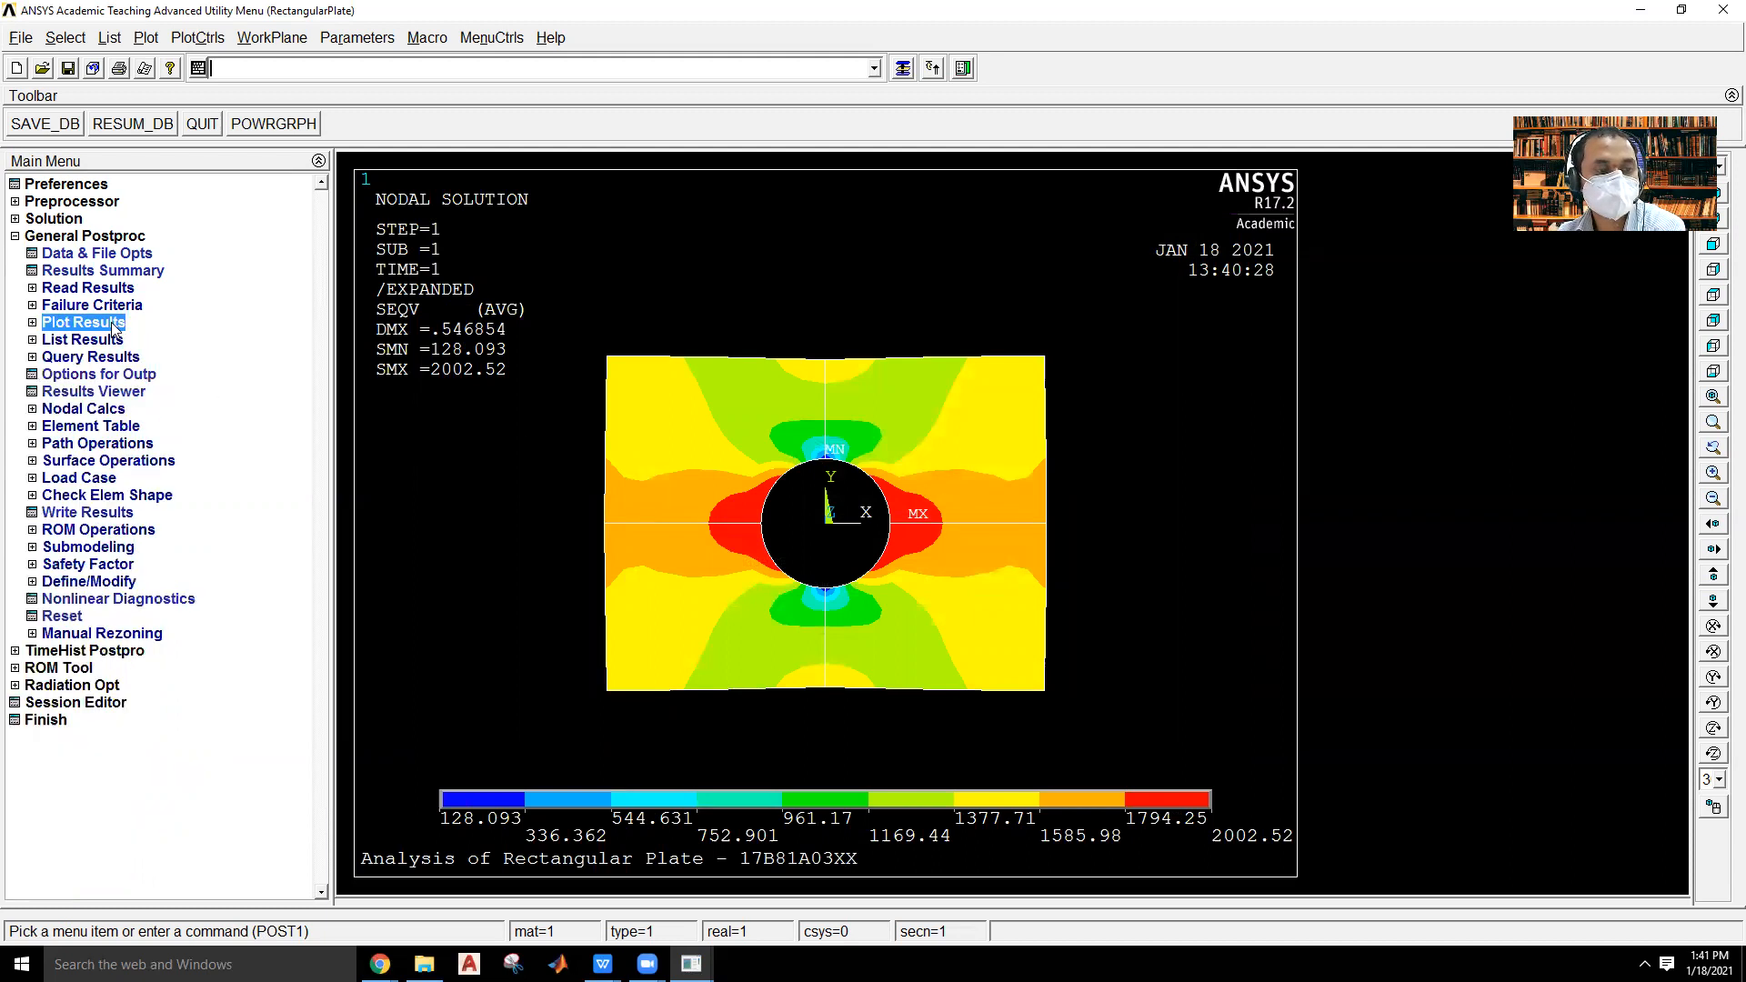
click(84, 445)
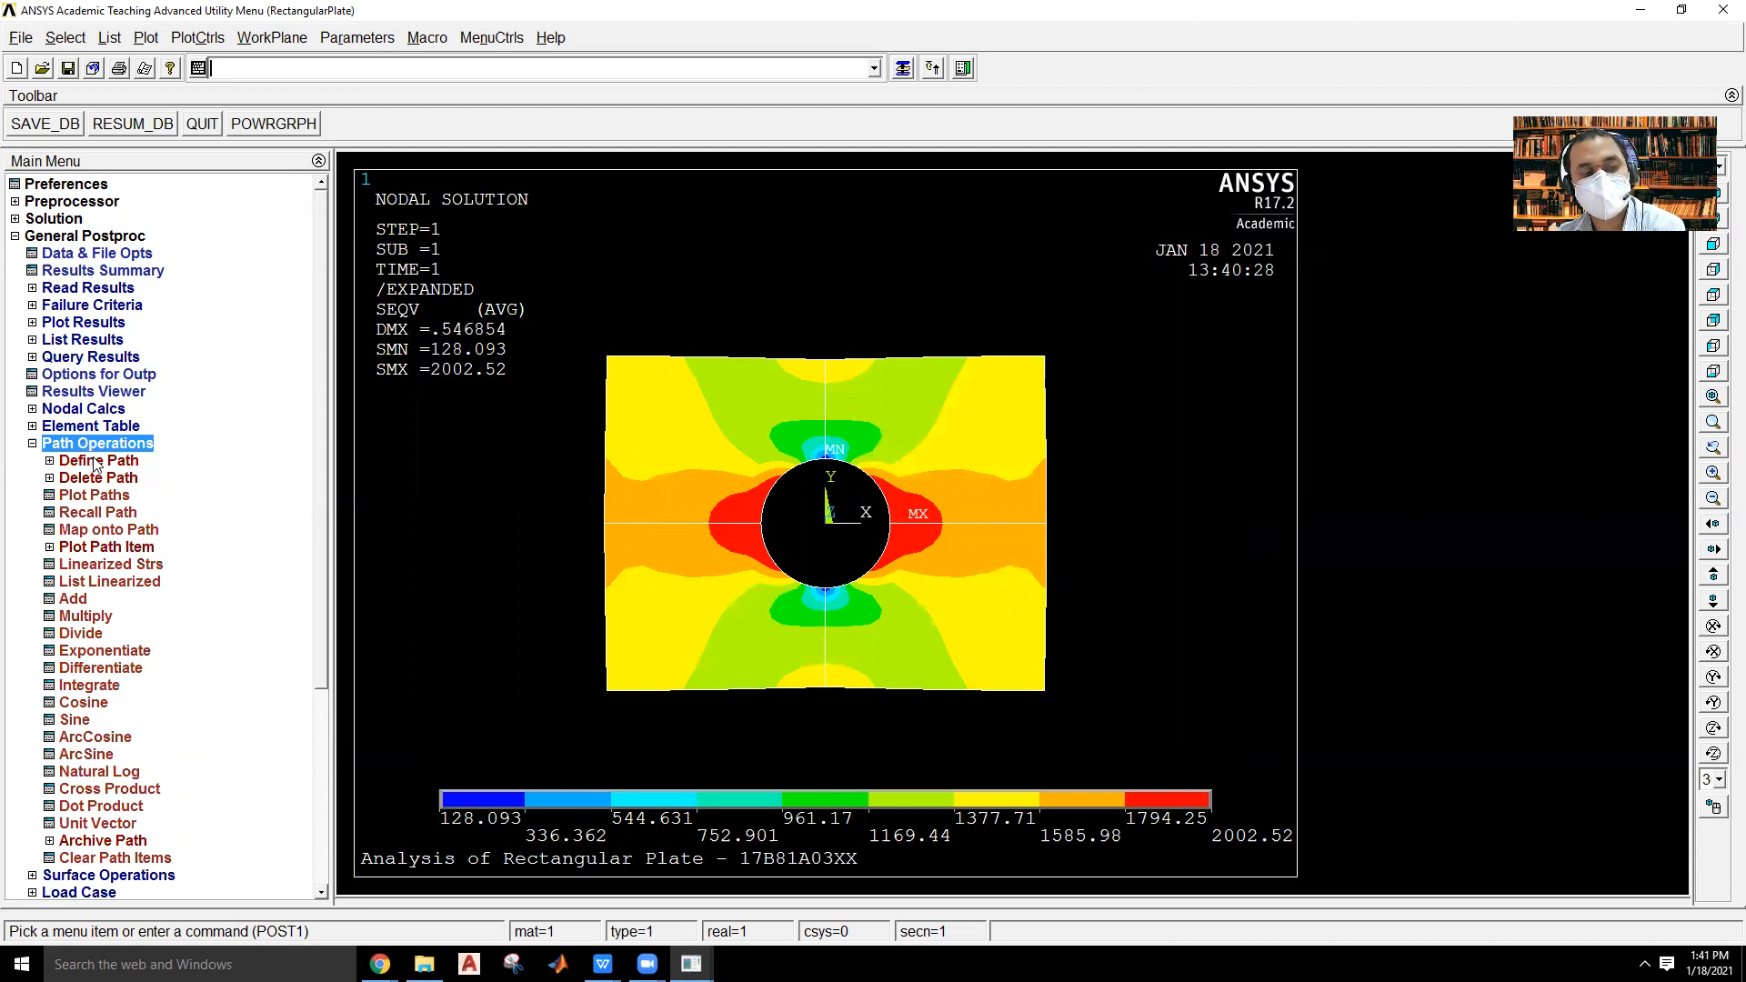
click(94, 462)
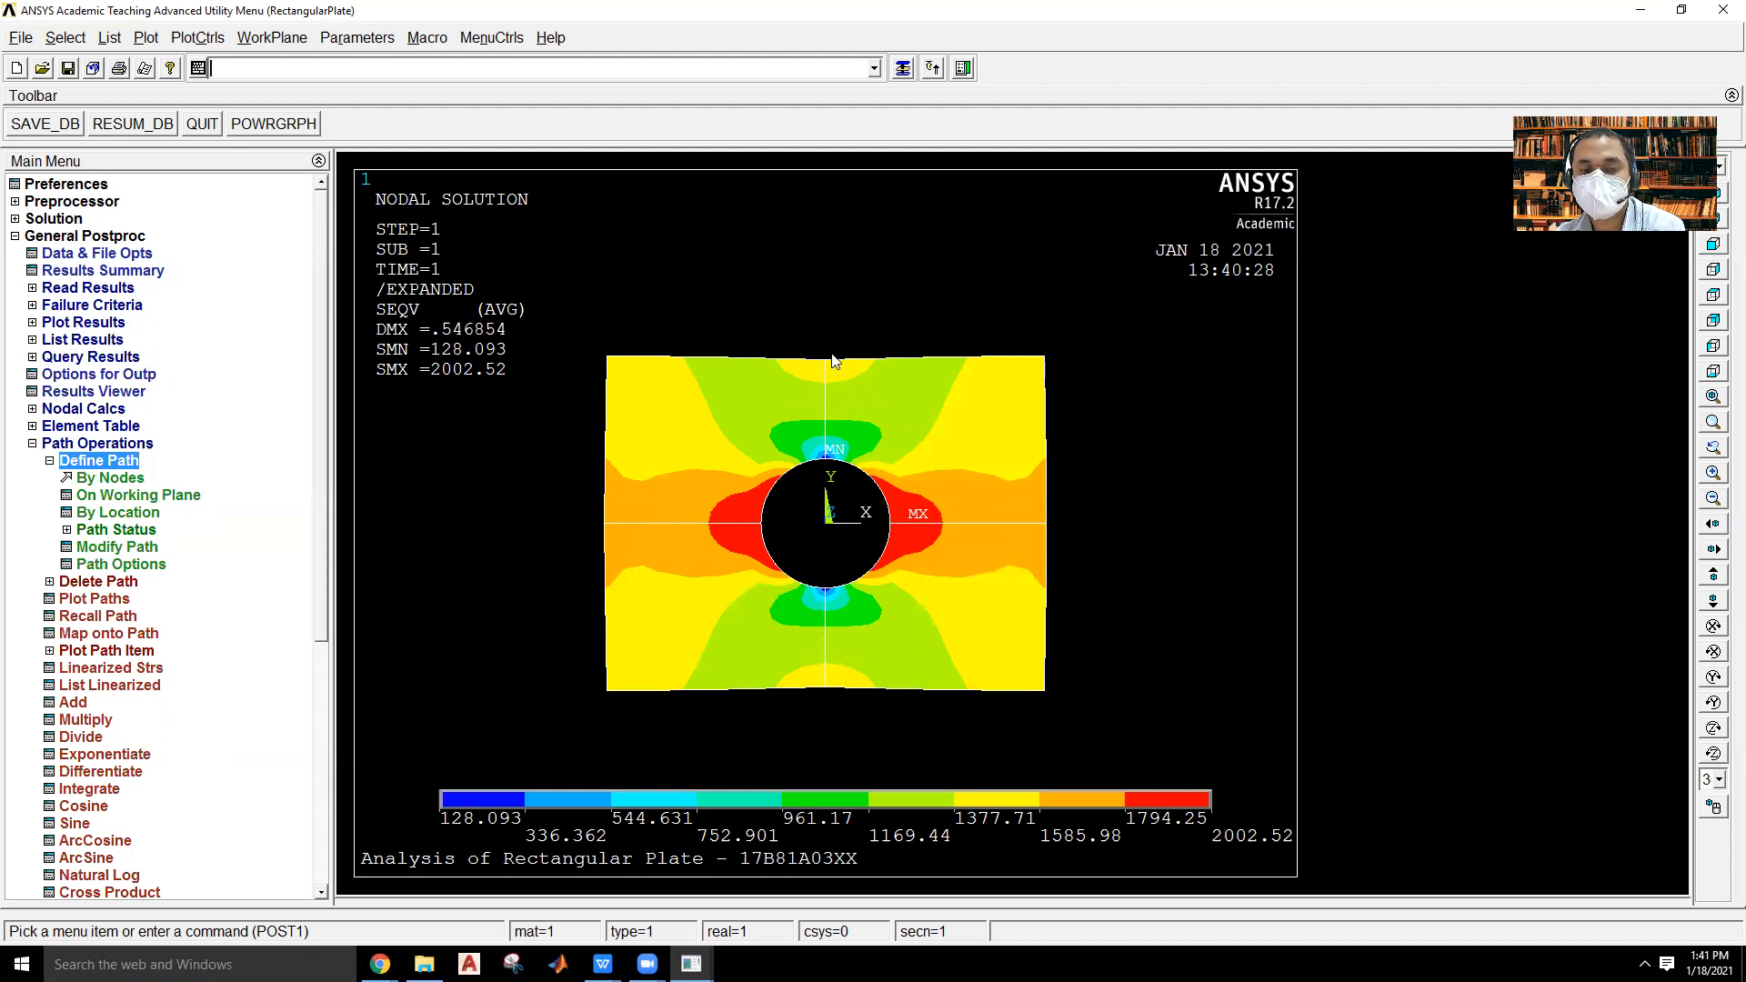
click(100, 478)
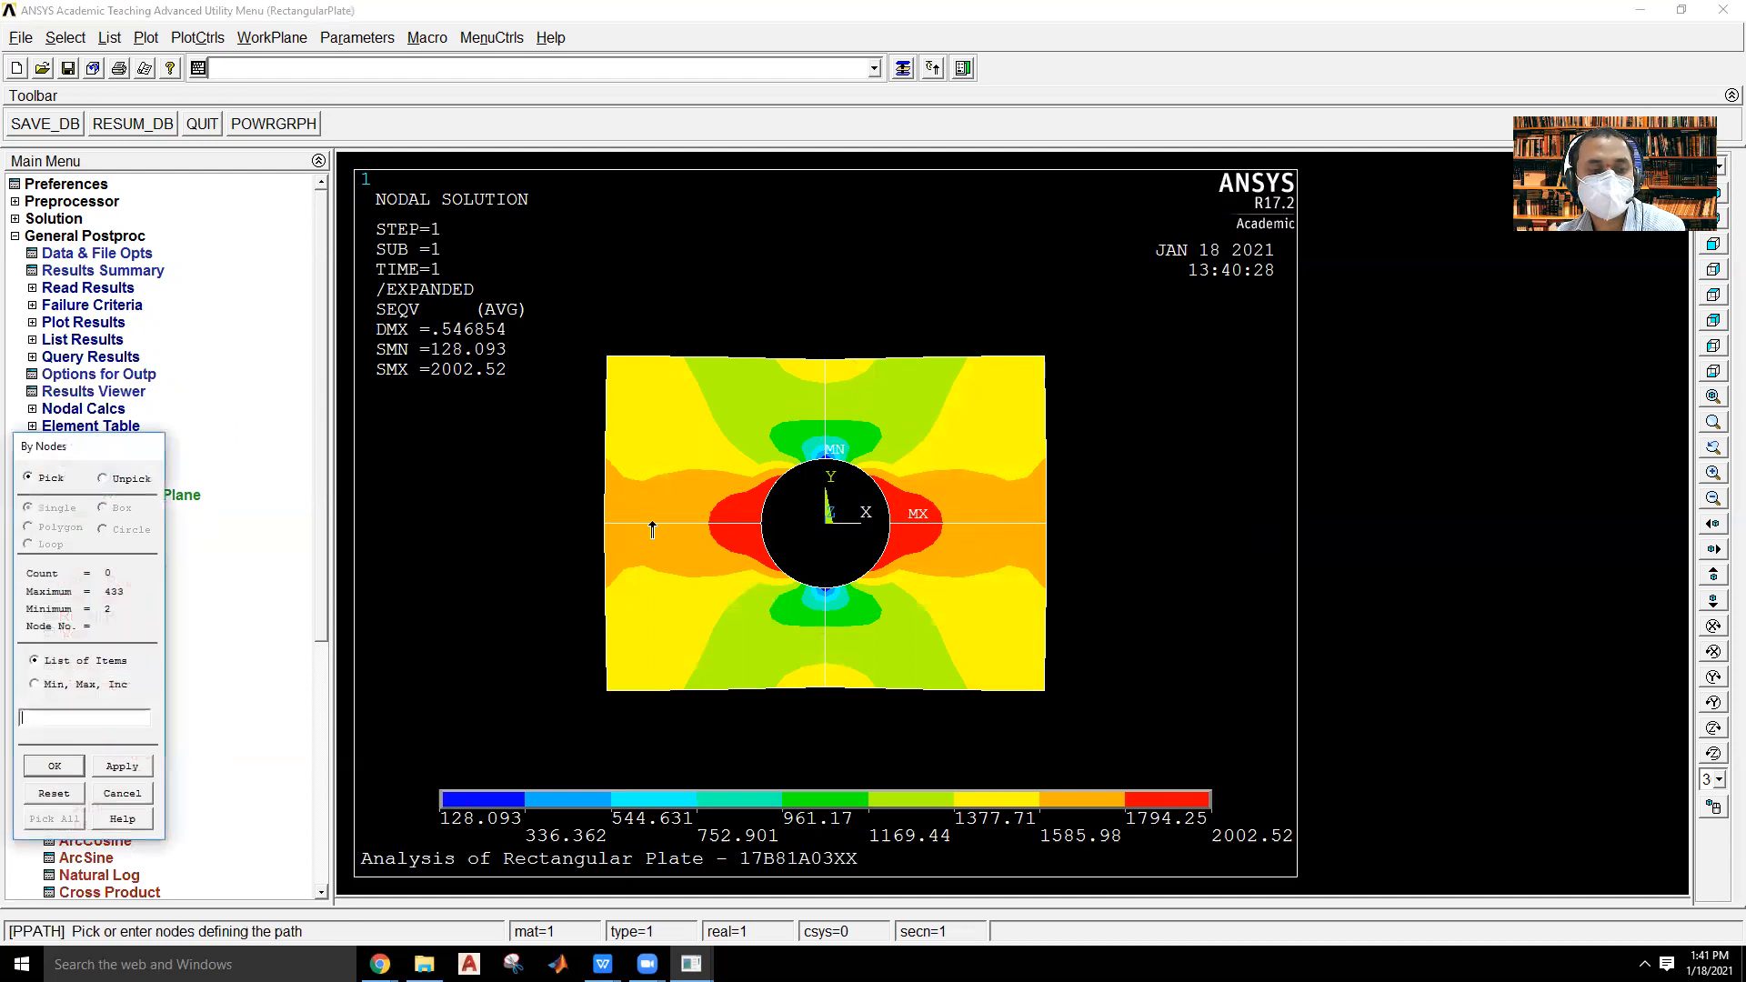
click(1047, 523)
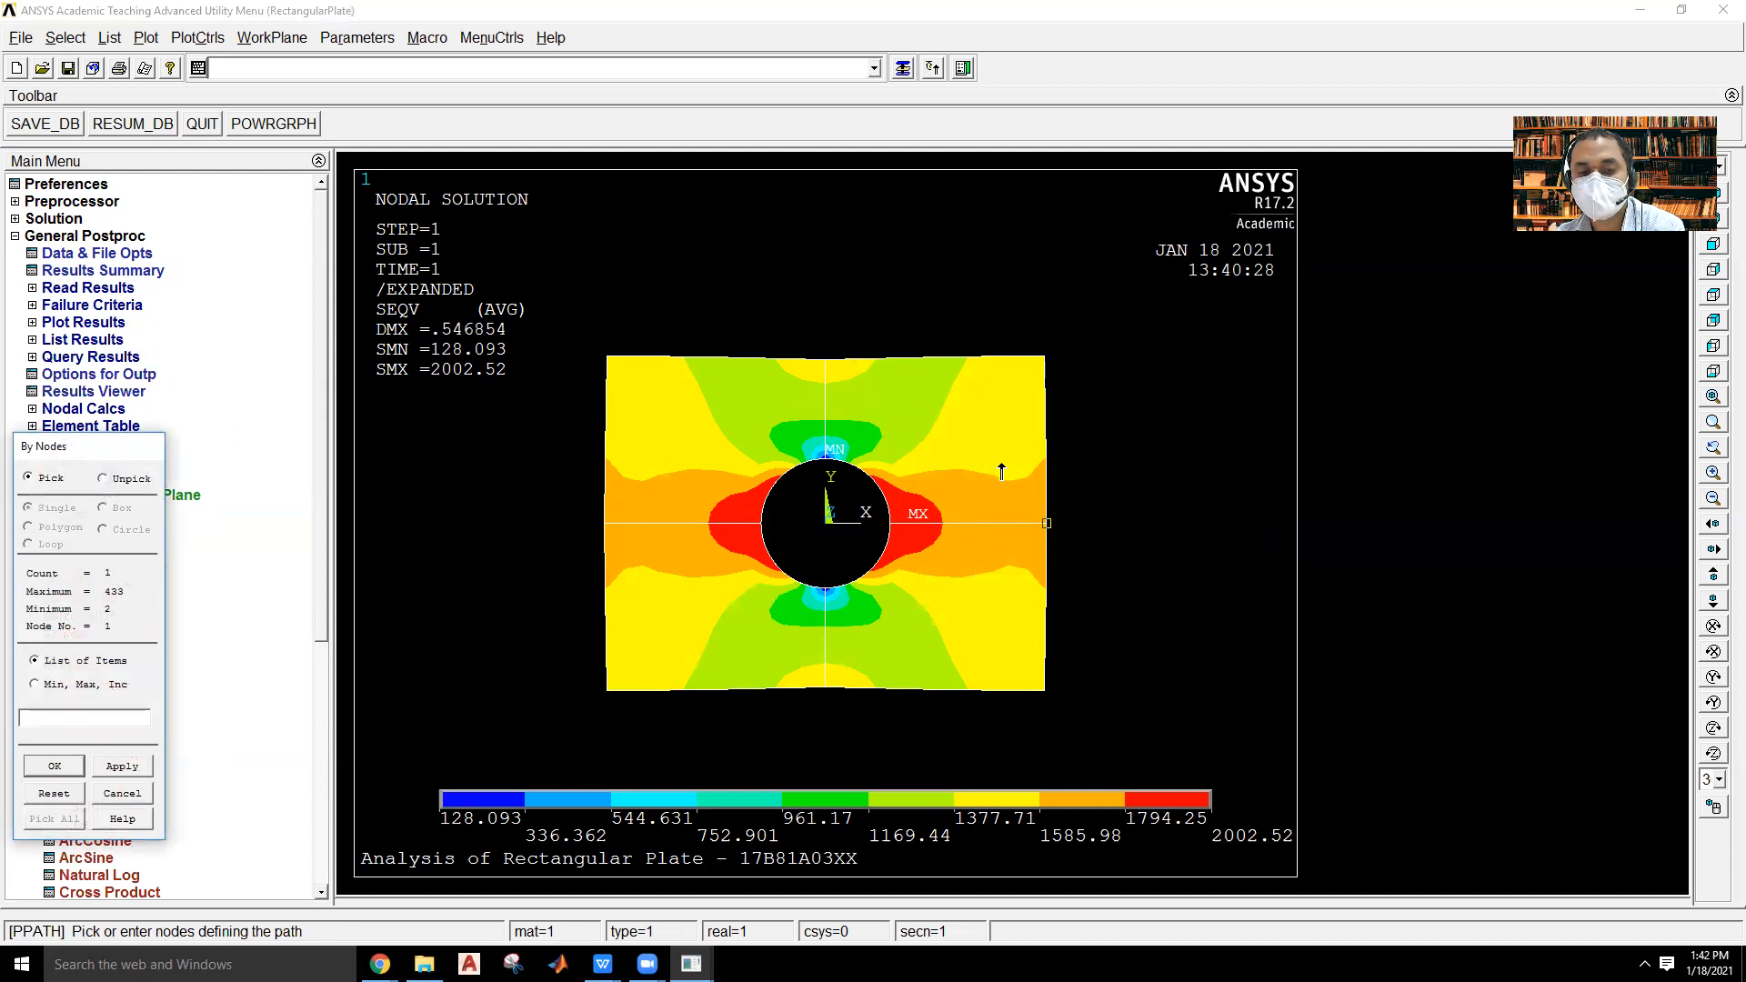
click(1026, 514)
click(1007, 505)
click(968, 502)
click(937, 491)
click(926, 497)
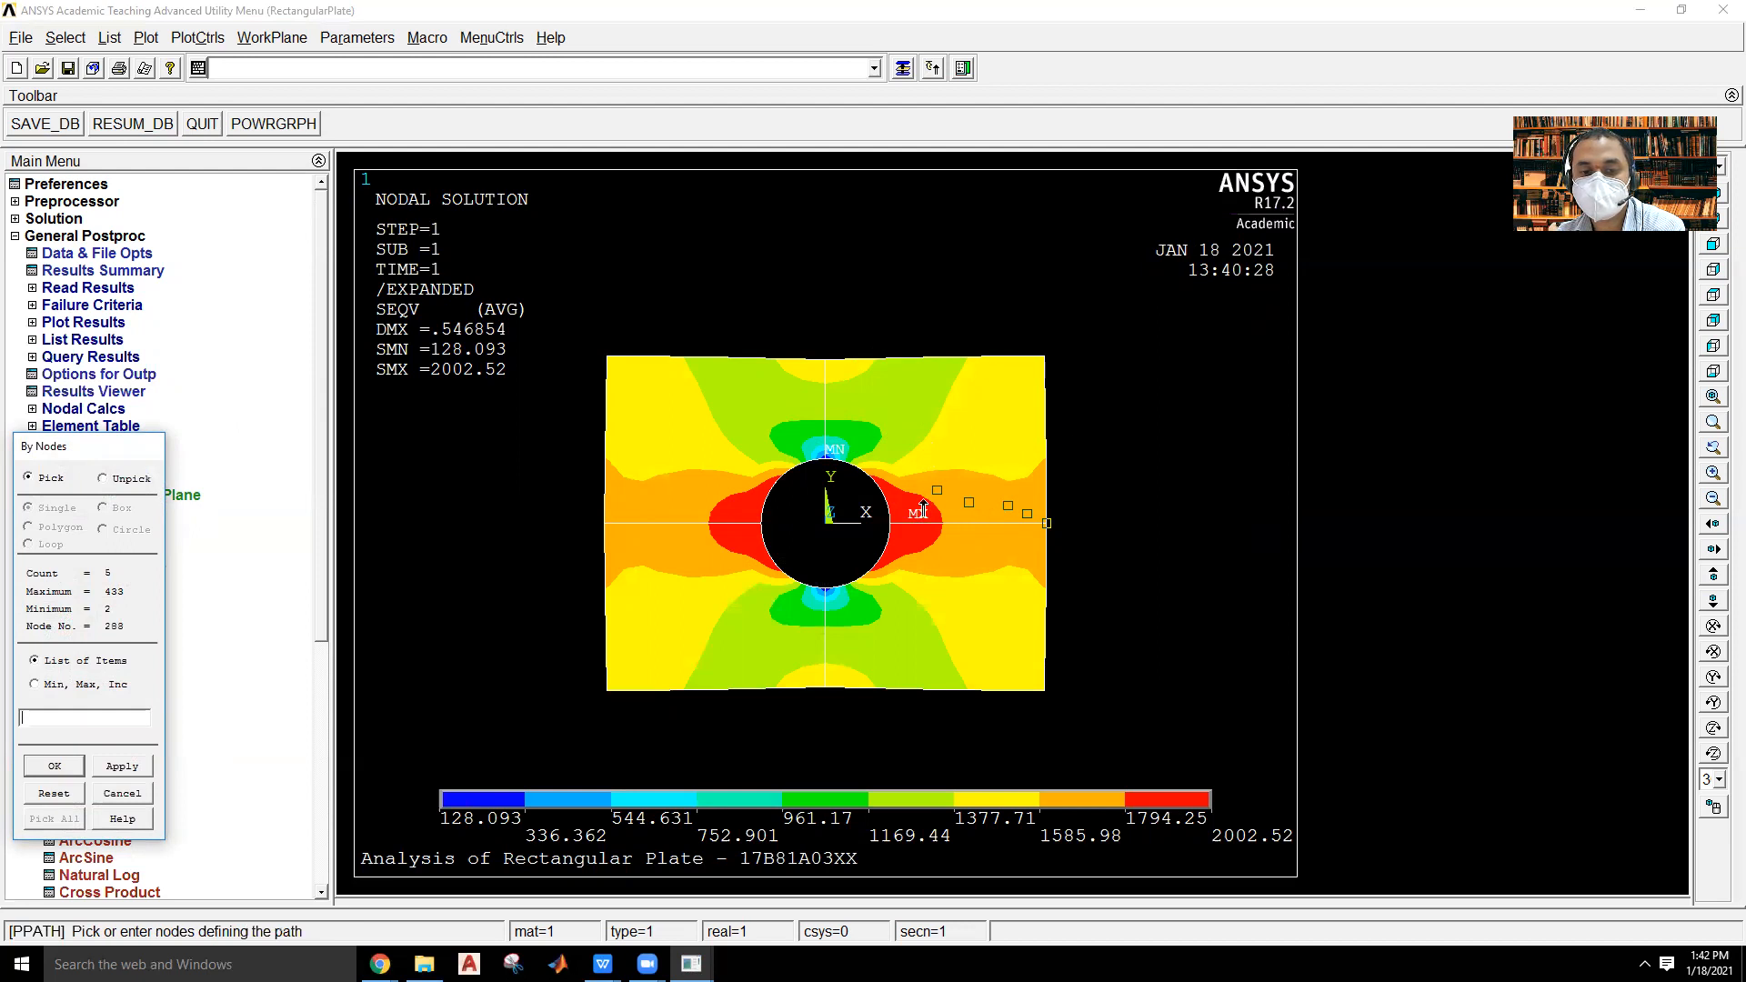
click(907, 503)
click(890, 482)
click(889, 466)
click(879, 447)
click(873, 435)
click(865, 451)
click(856, 456)
click(836, 452)
click(828, 450)
click(833, 421)
click(845, 390)
click(837, 372)
click(826, 360)
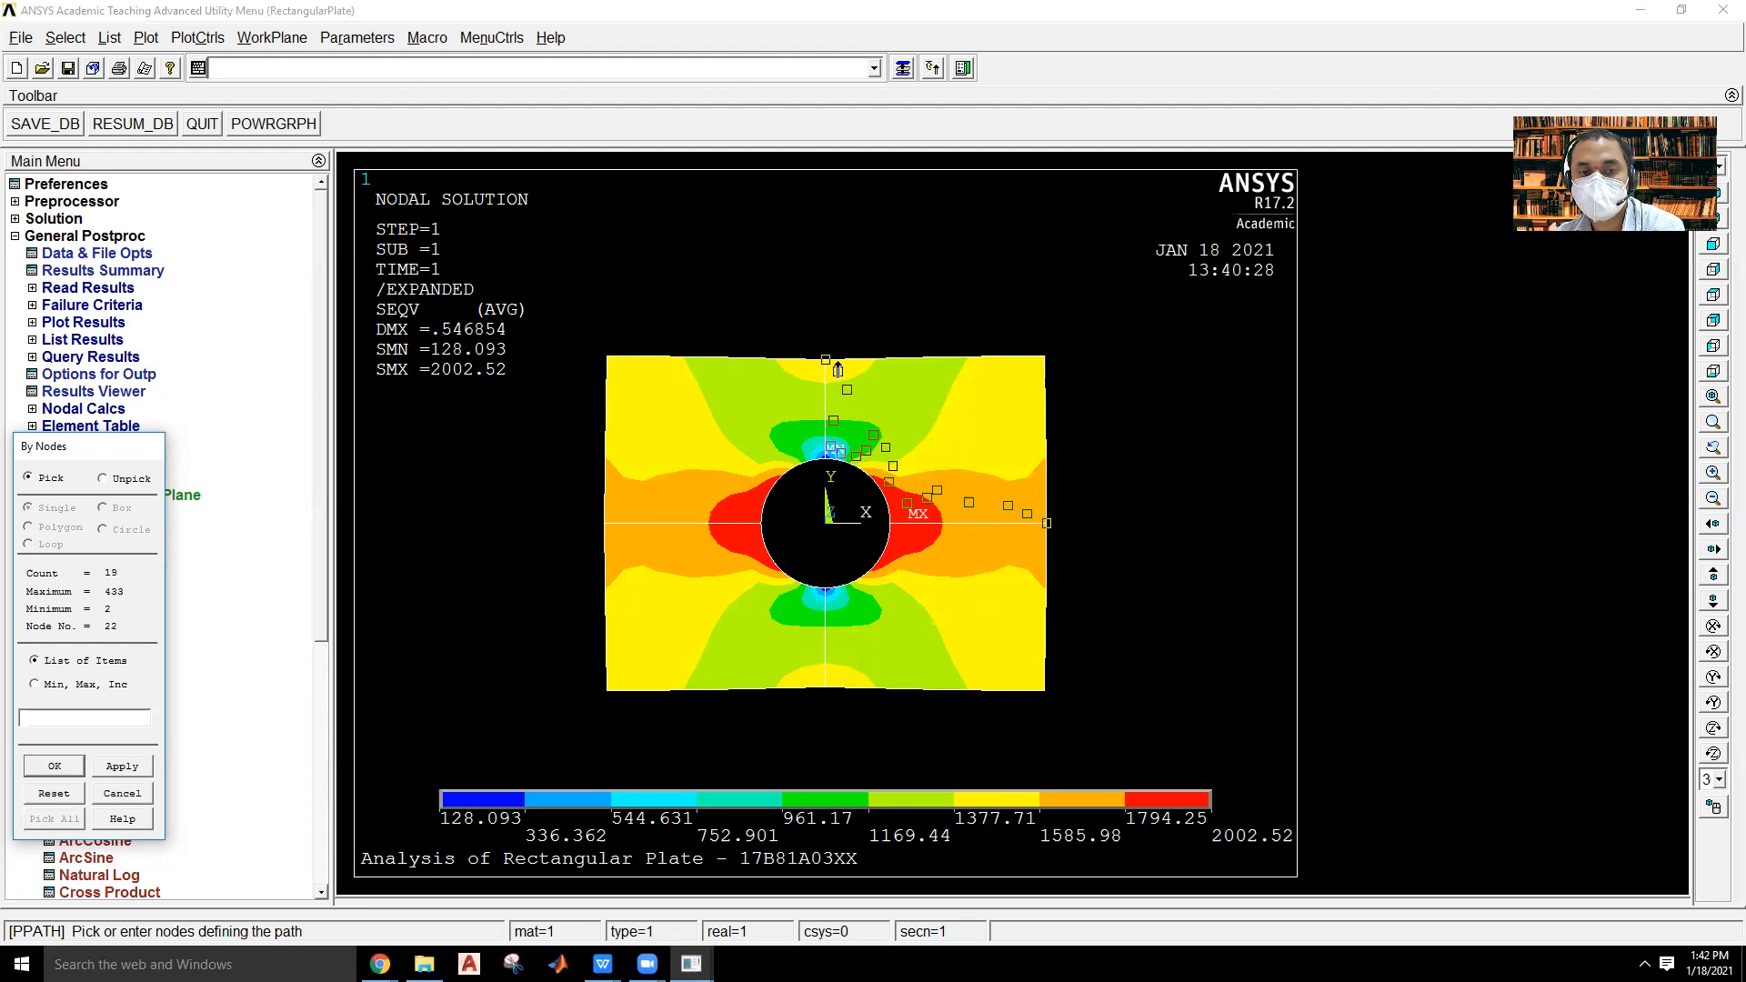
Finish the node selection, define the path with the name A, and close the path status listing.
click(53, 767)
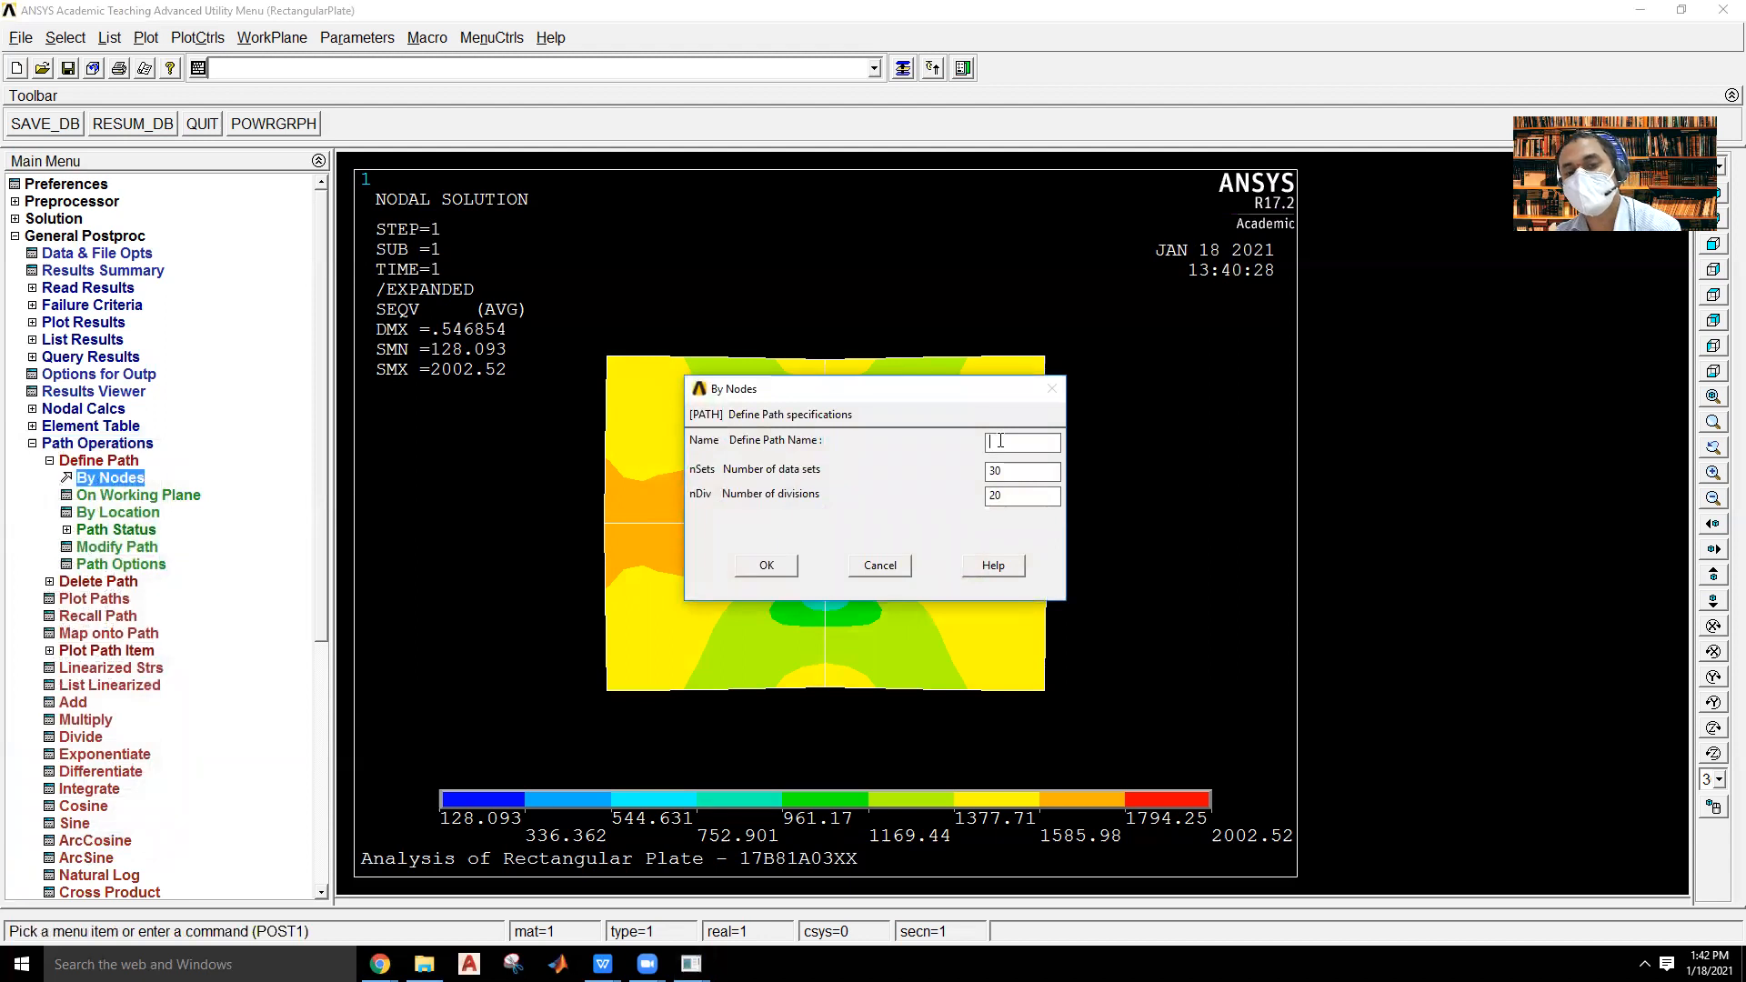
click(1005, 441)
text(A)
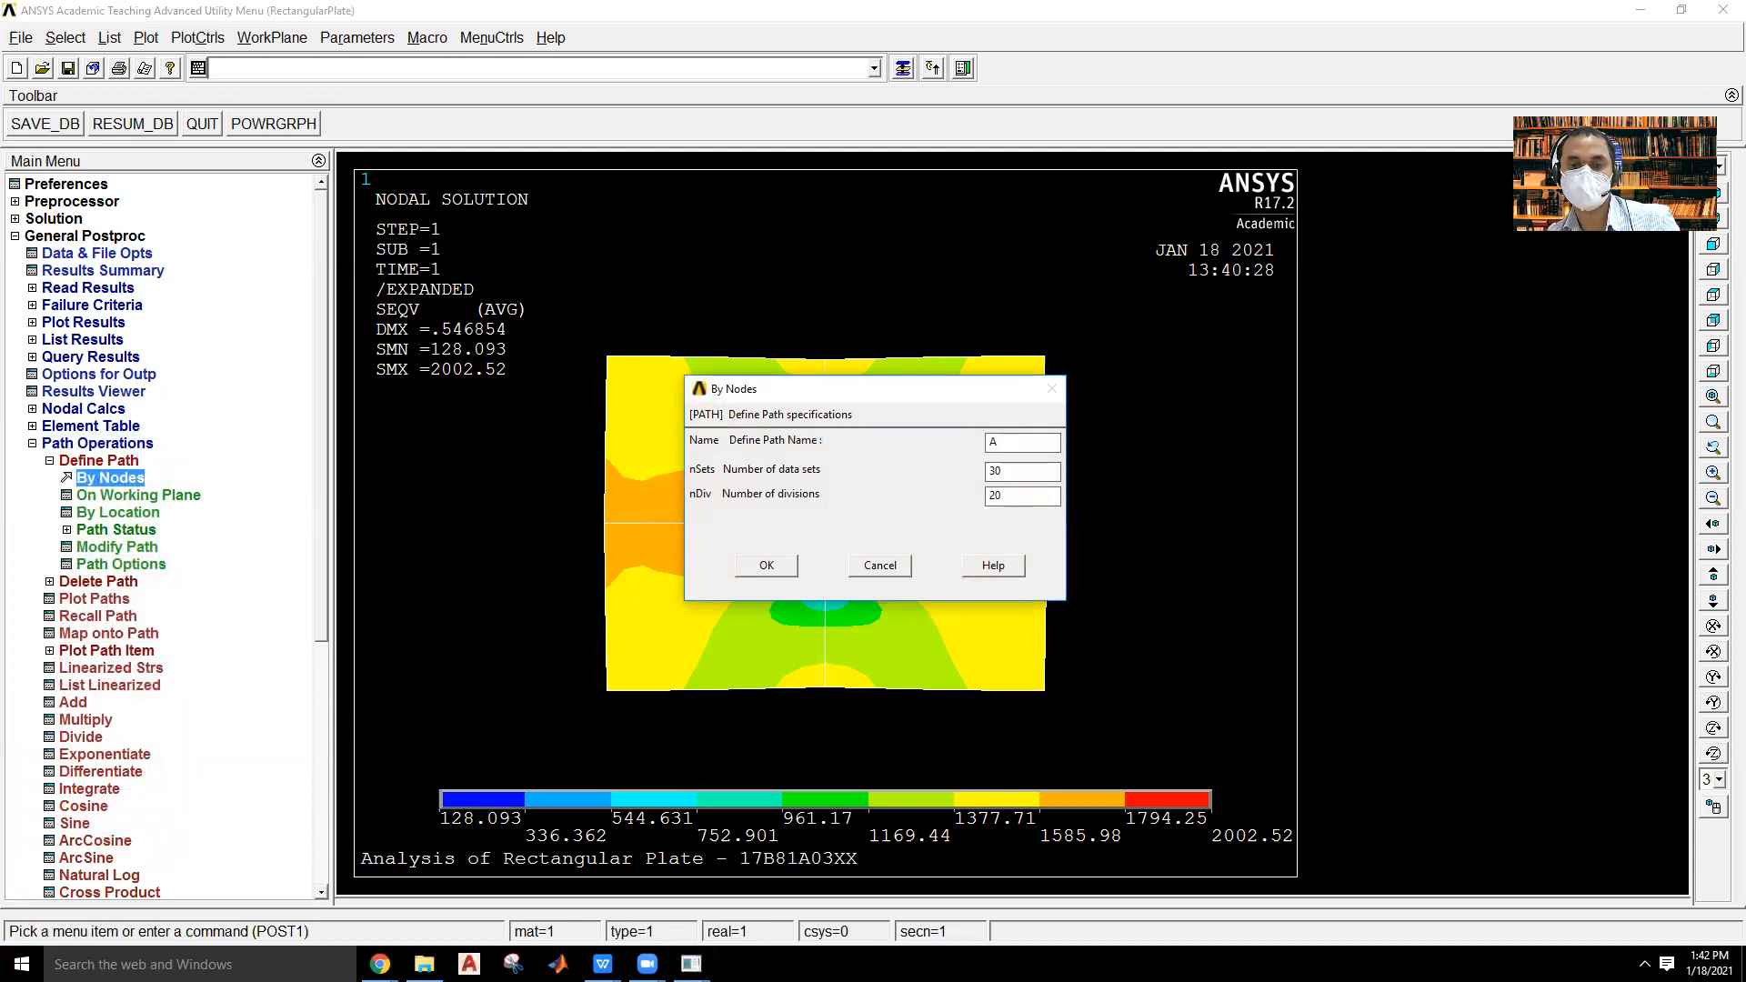
click(767, 567)
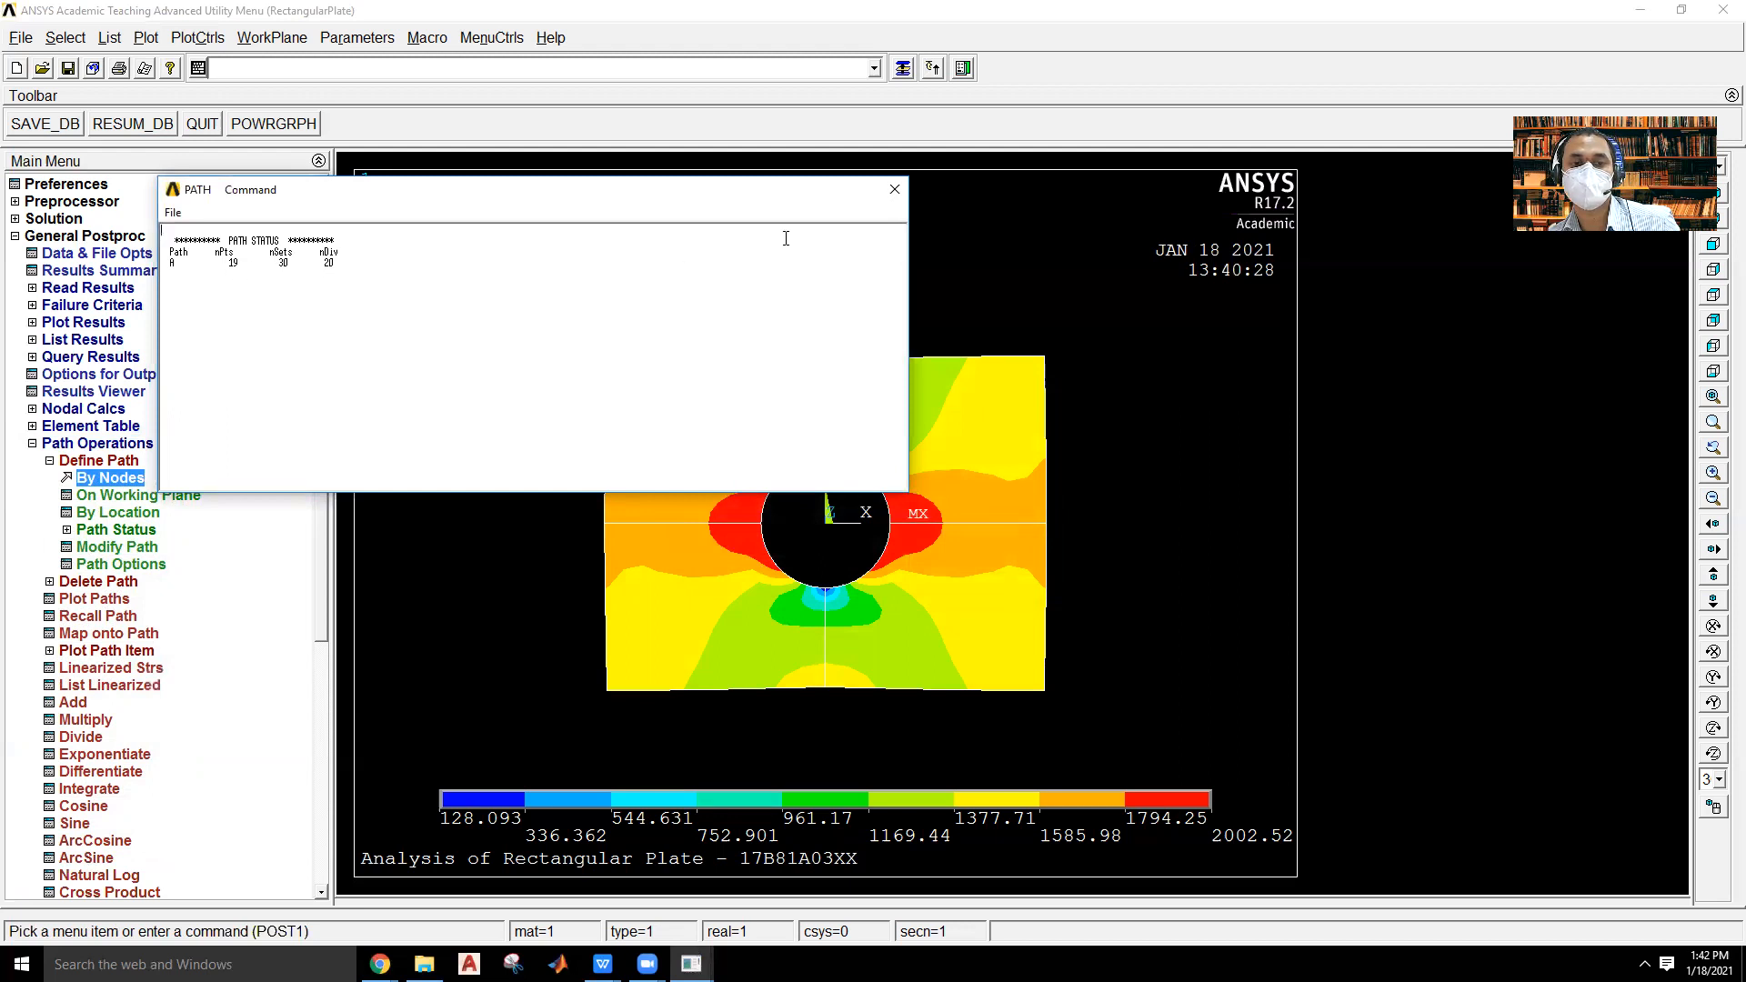
click(896, 191)
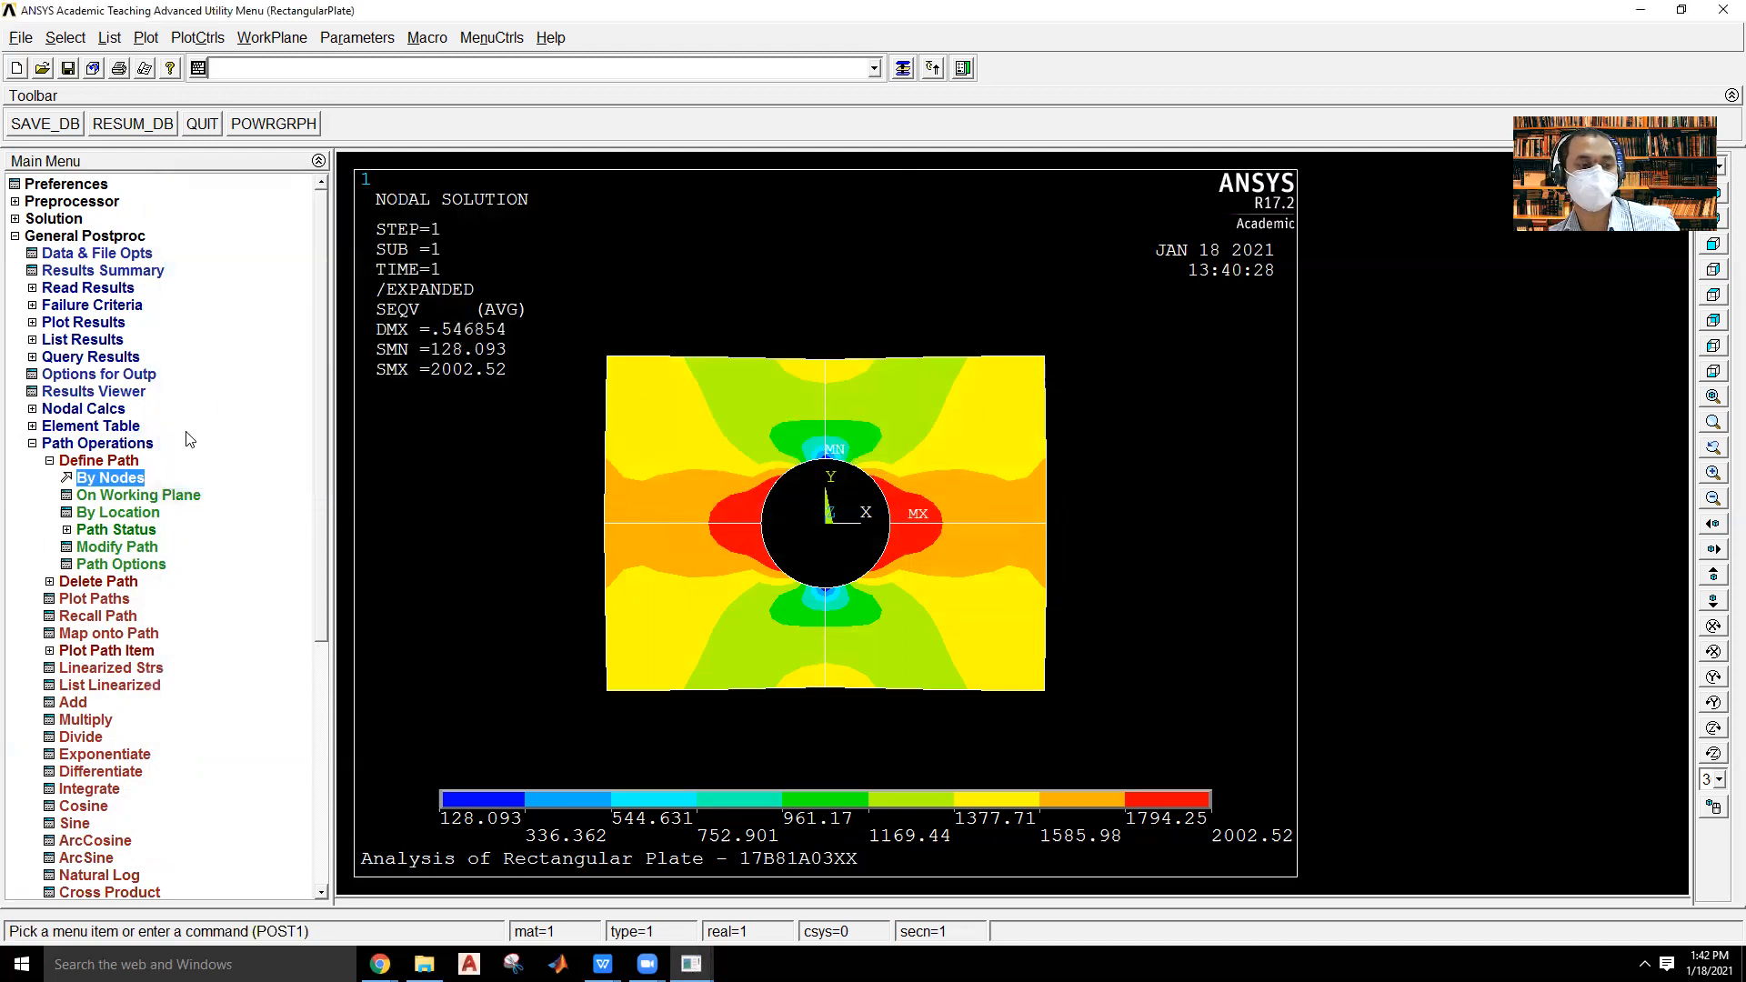
Map the von Mises stress (SEQV) onto the path, averaging results across elements, and close the mapping dialog.
click(113, 464)
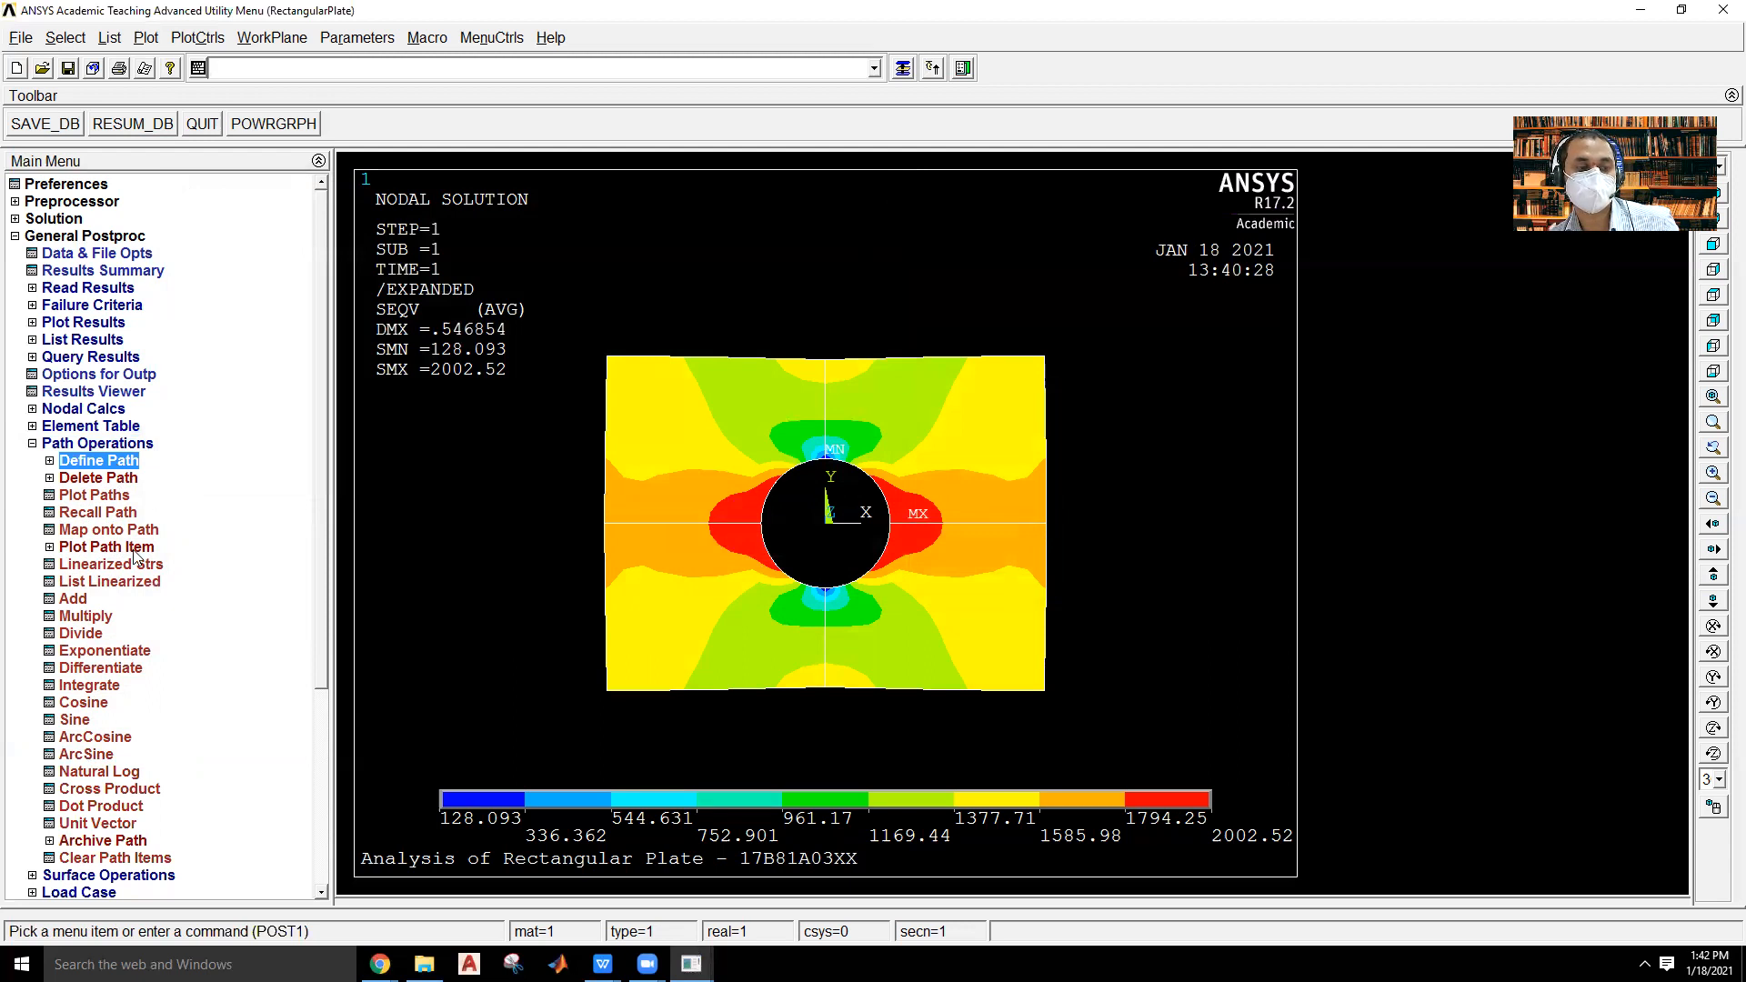
click(124, 532)
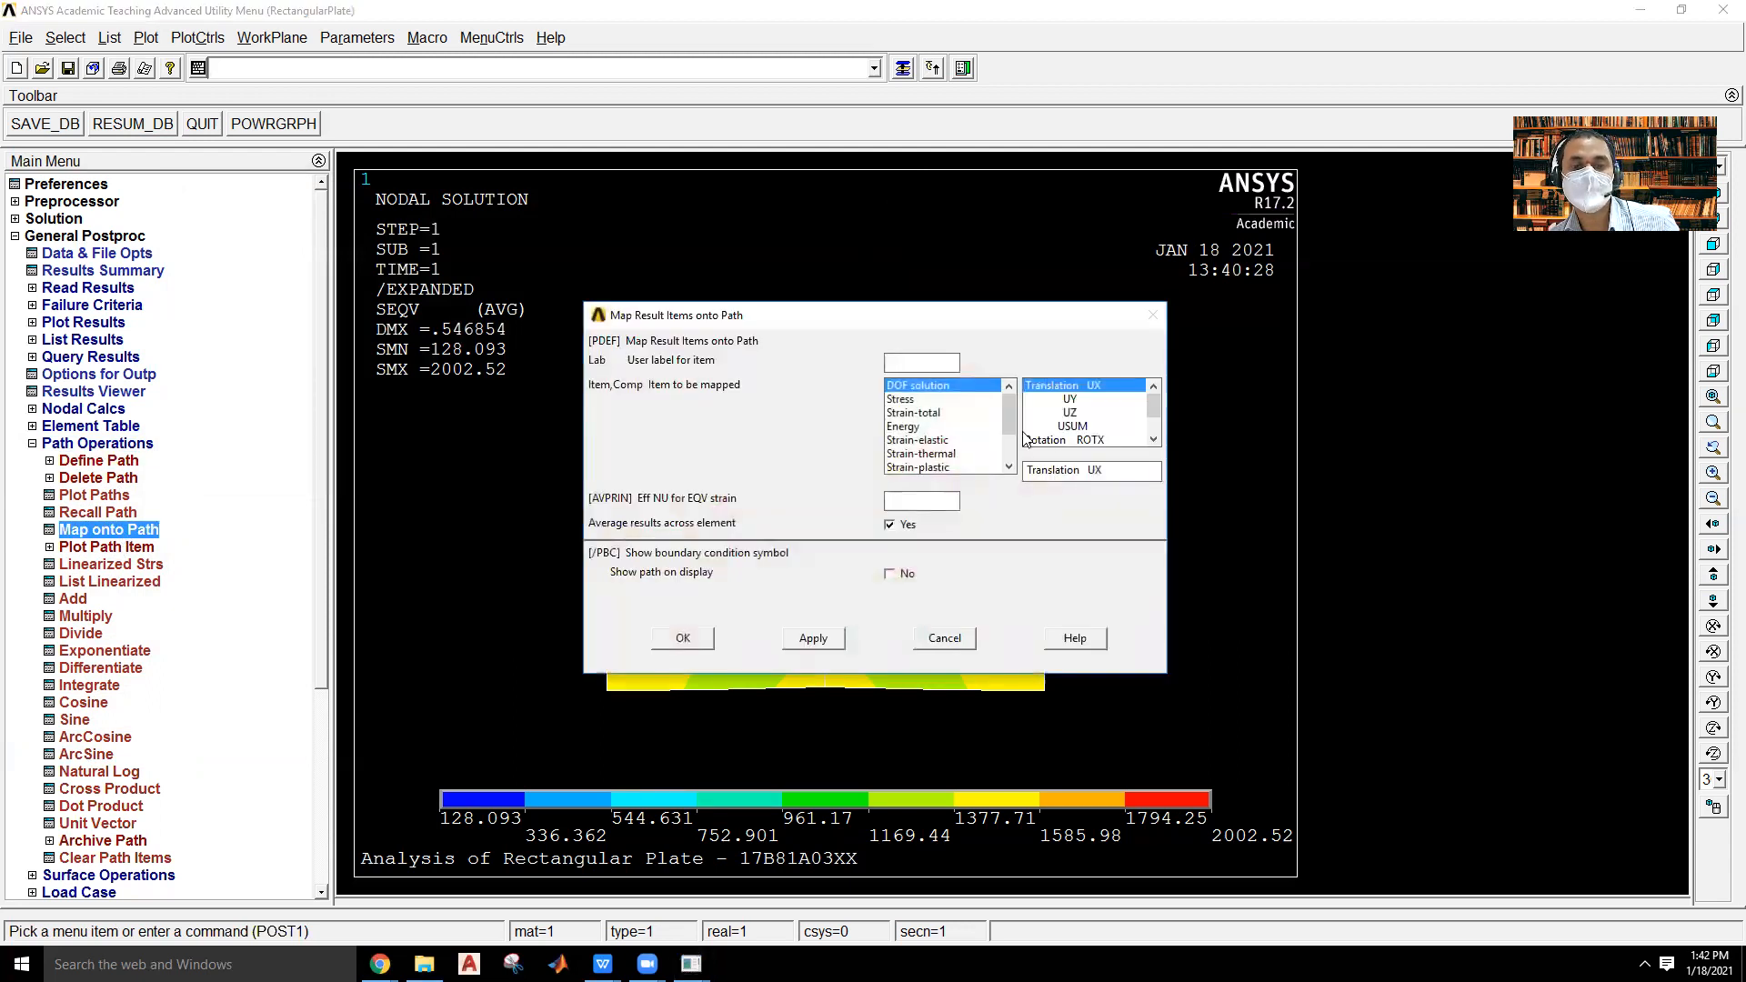
click(907, 400)
scroll(1088, 408, down, 3)
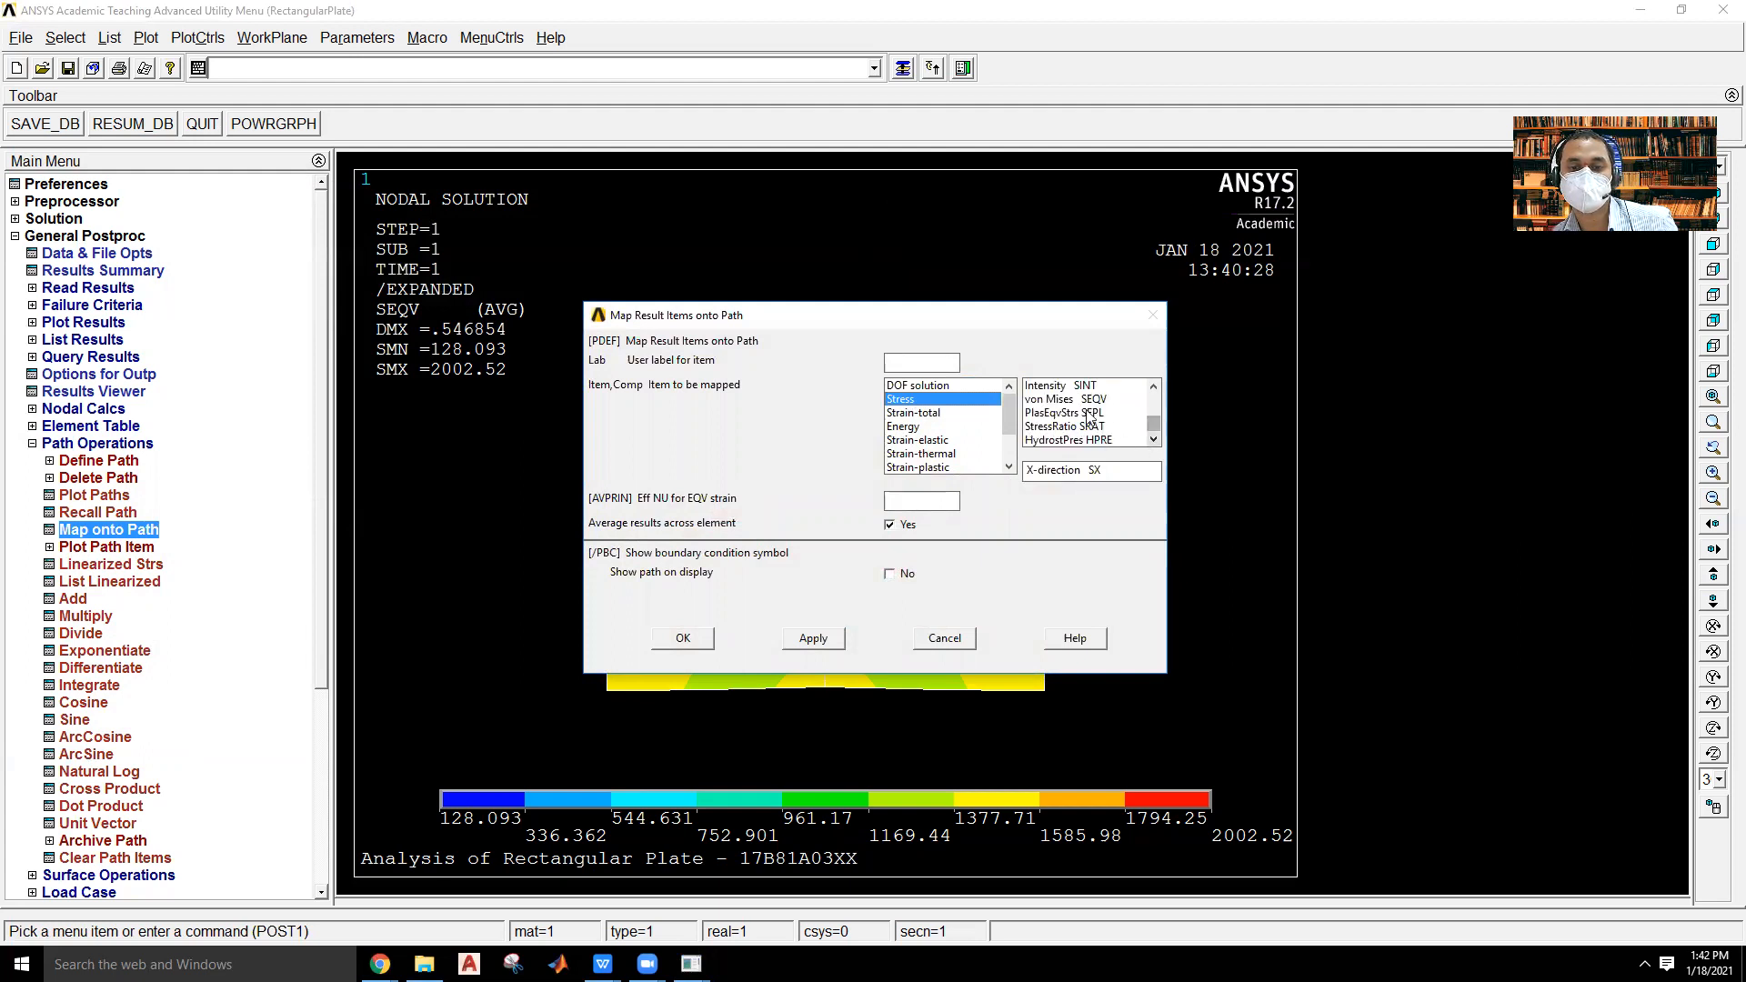
click(1069, 400)
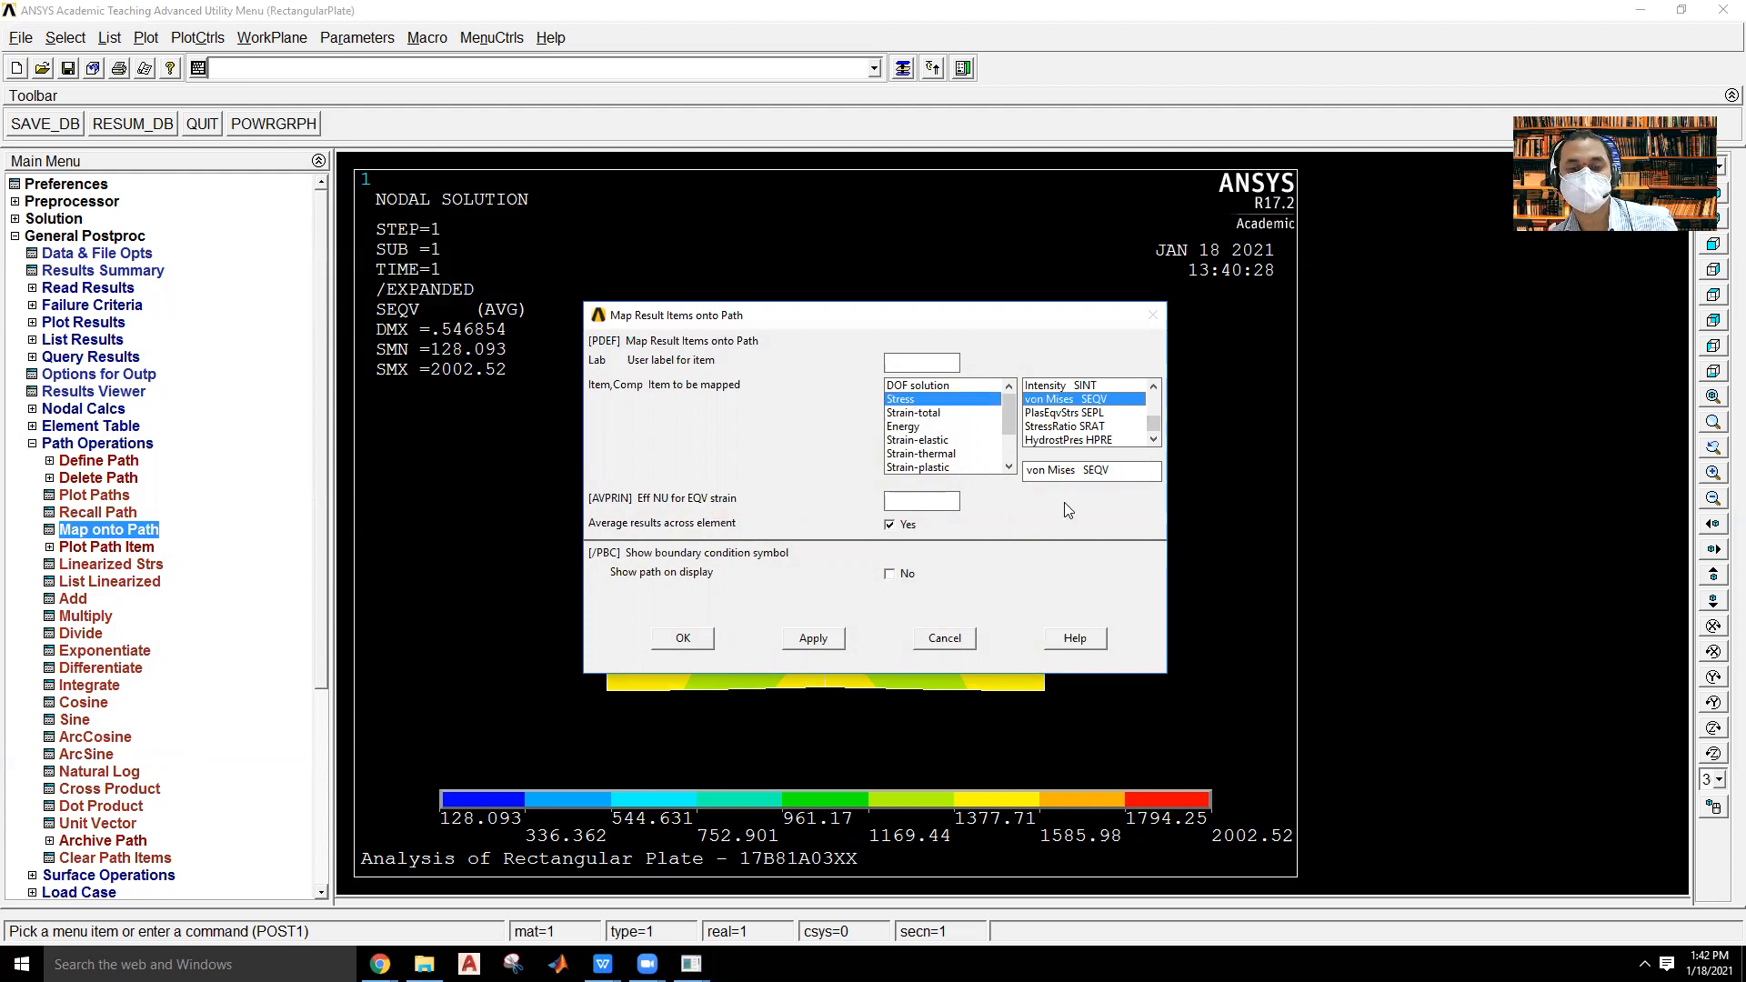
click(684, 638)
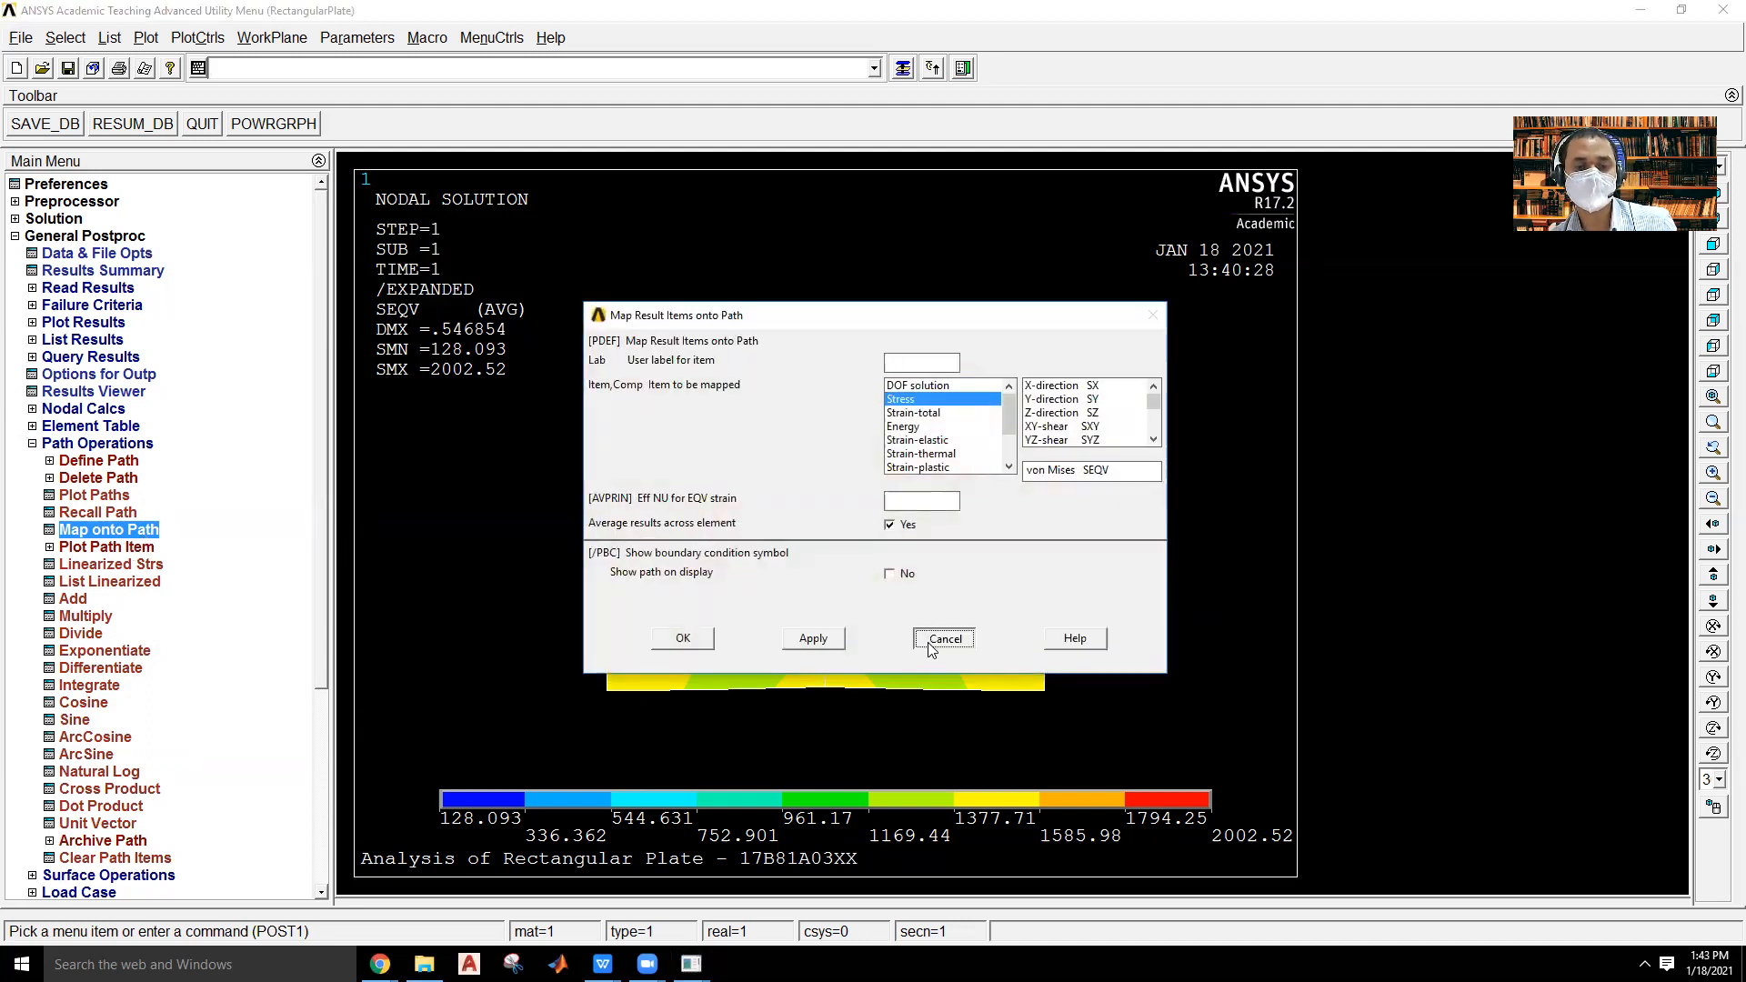
click(944, 638)
Plot the SEQV path item on a graph along the path.
click(112, 547)
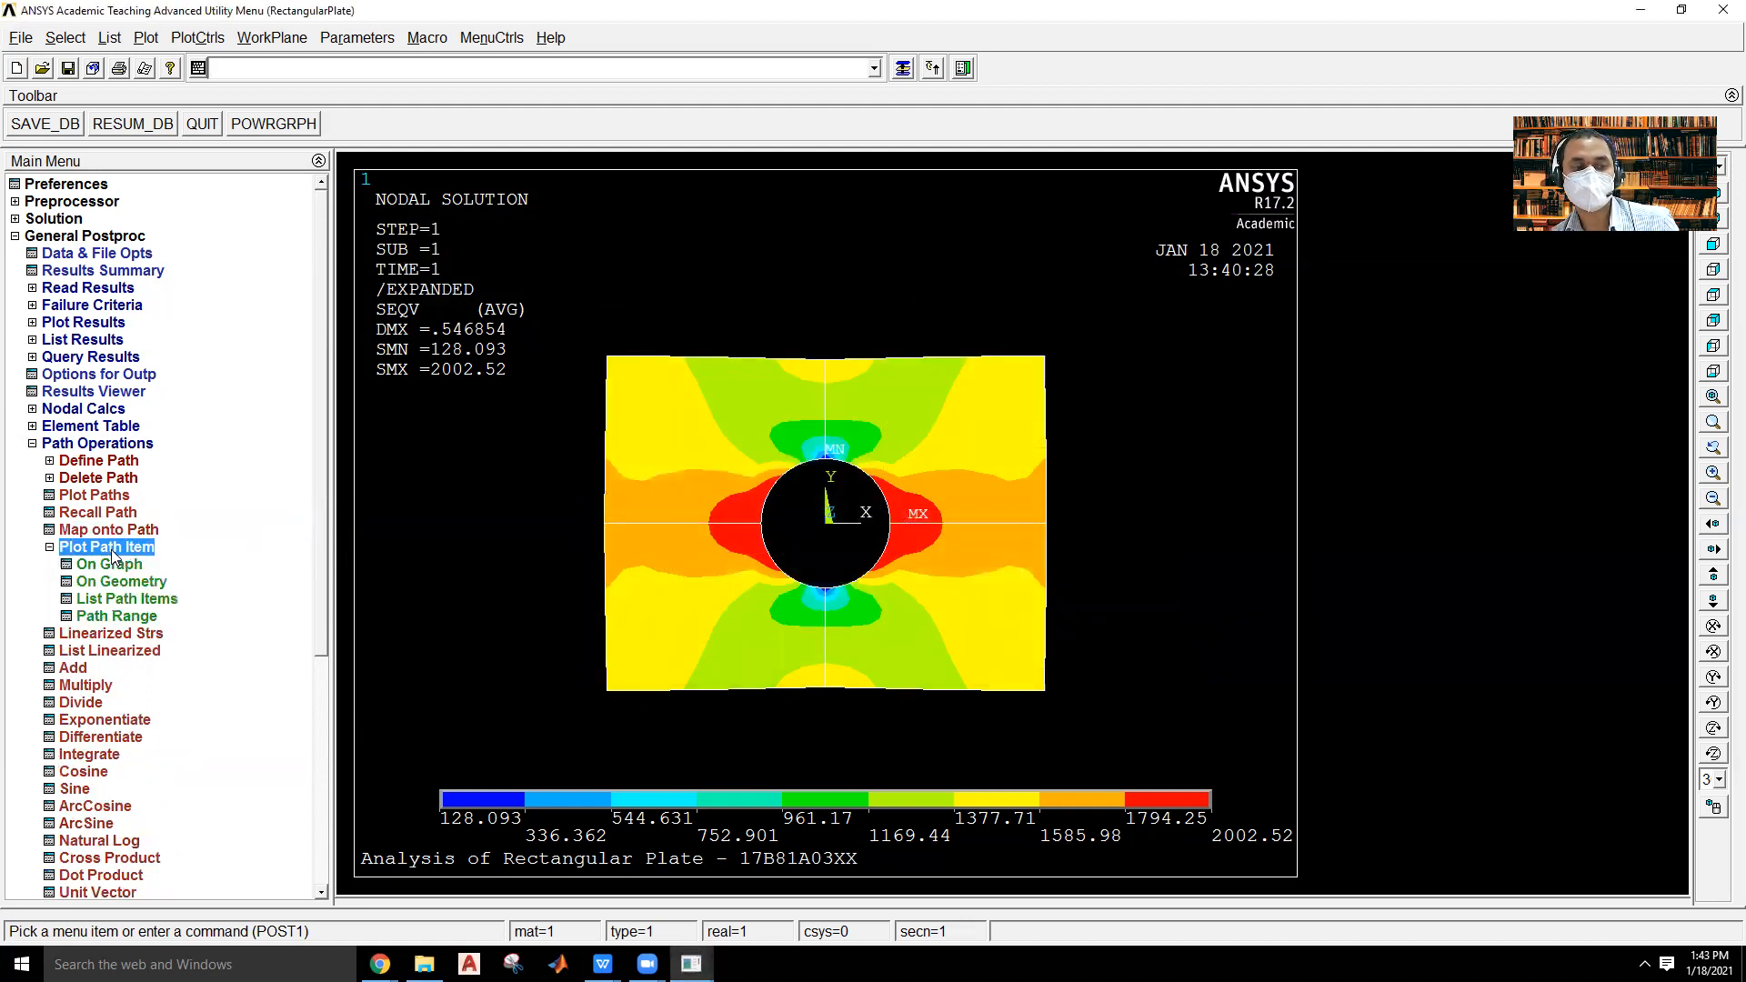
click(111, 564)
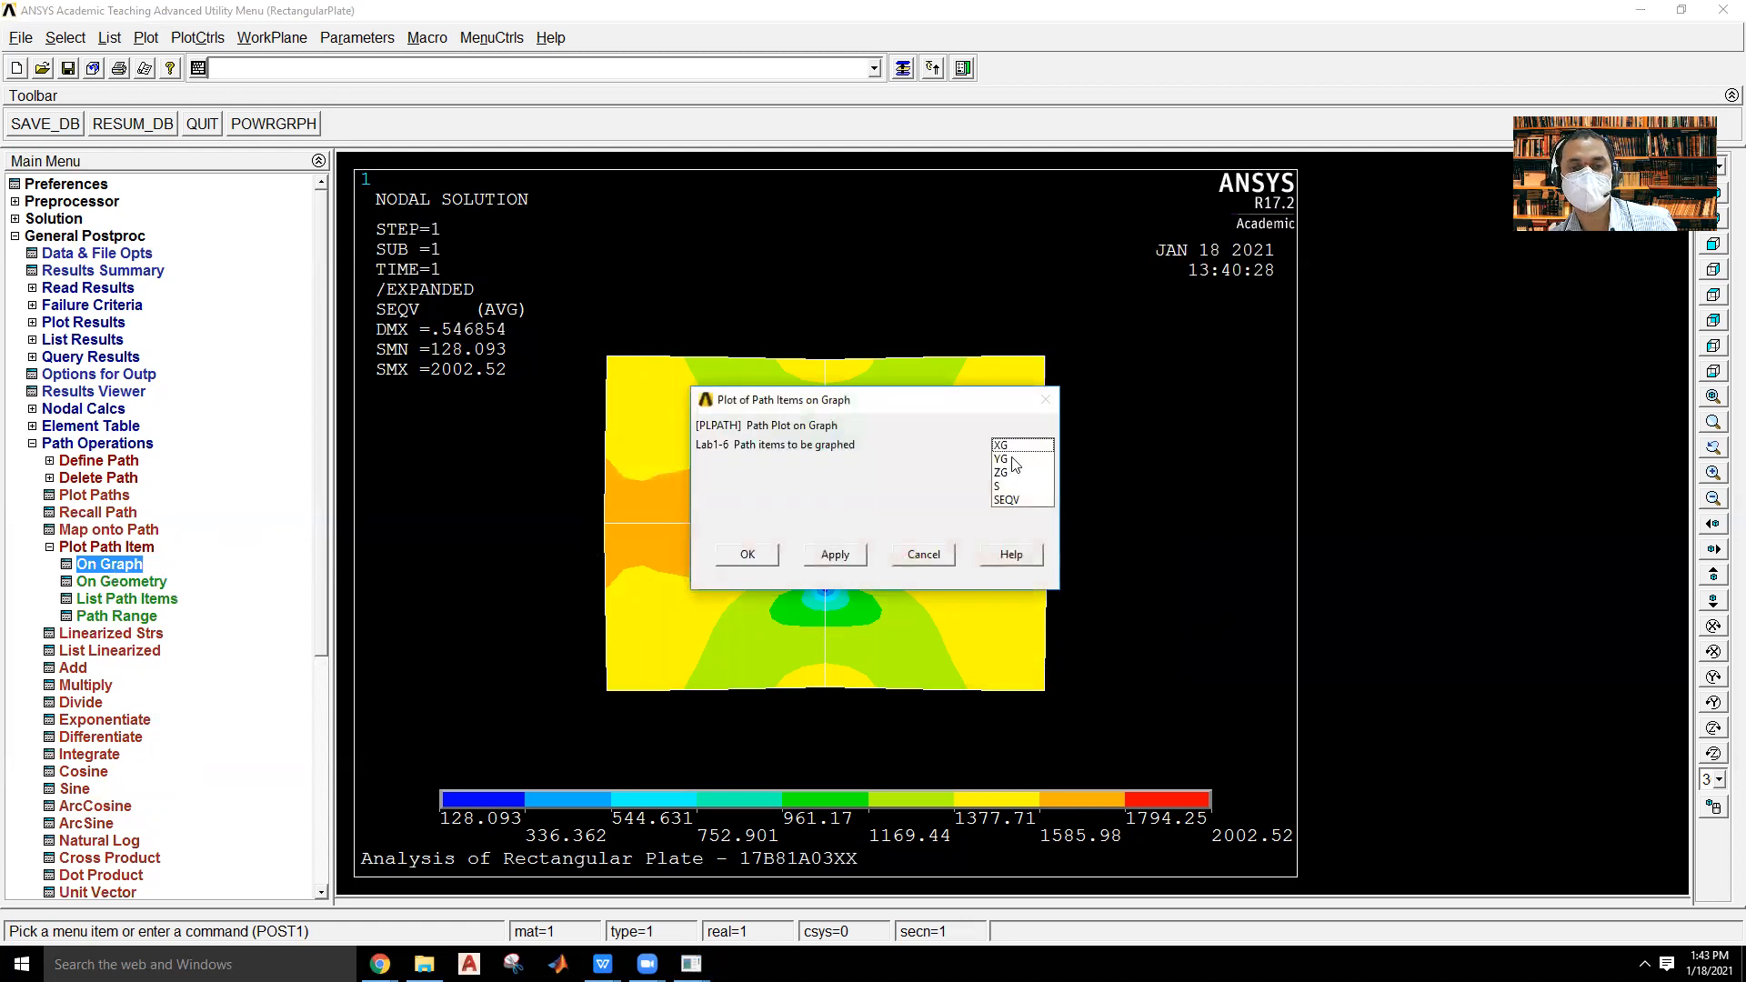
click(1017, 500)
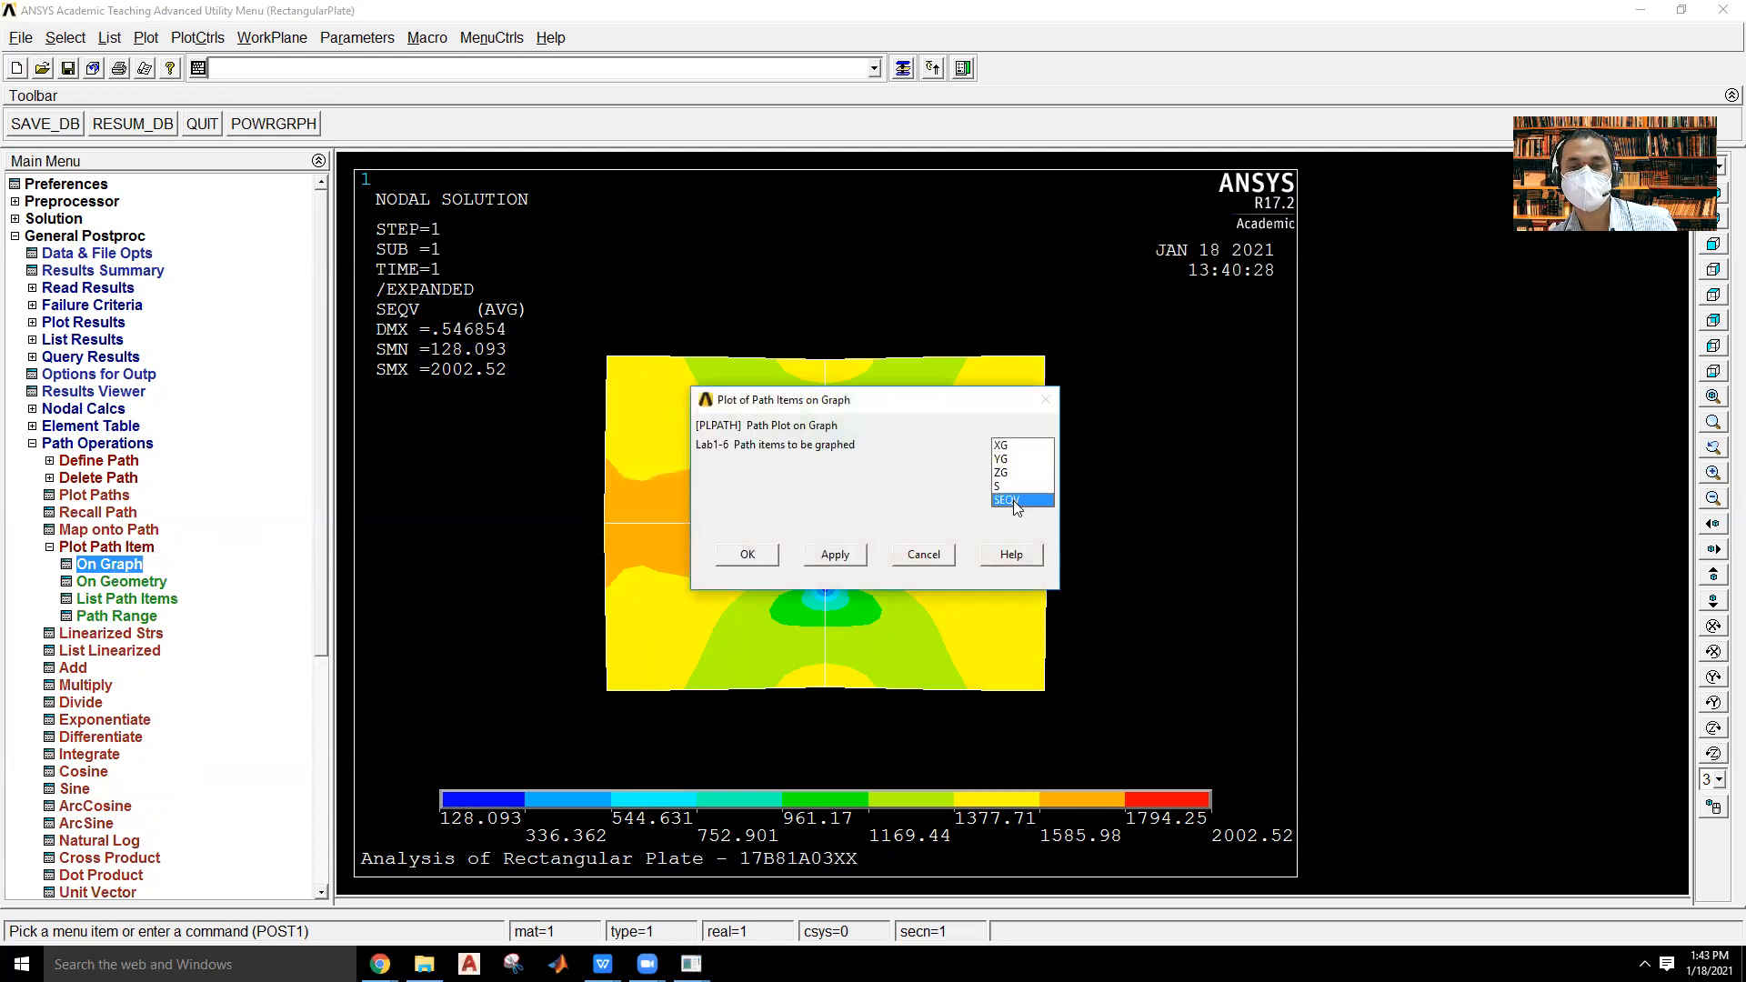
click(759, 554)
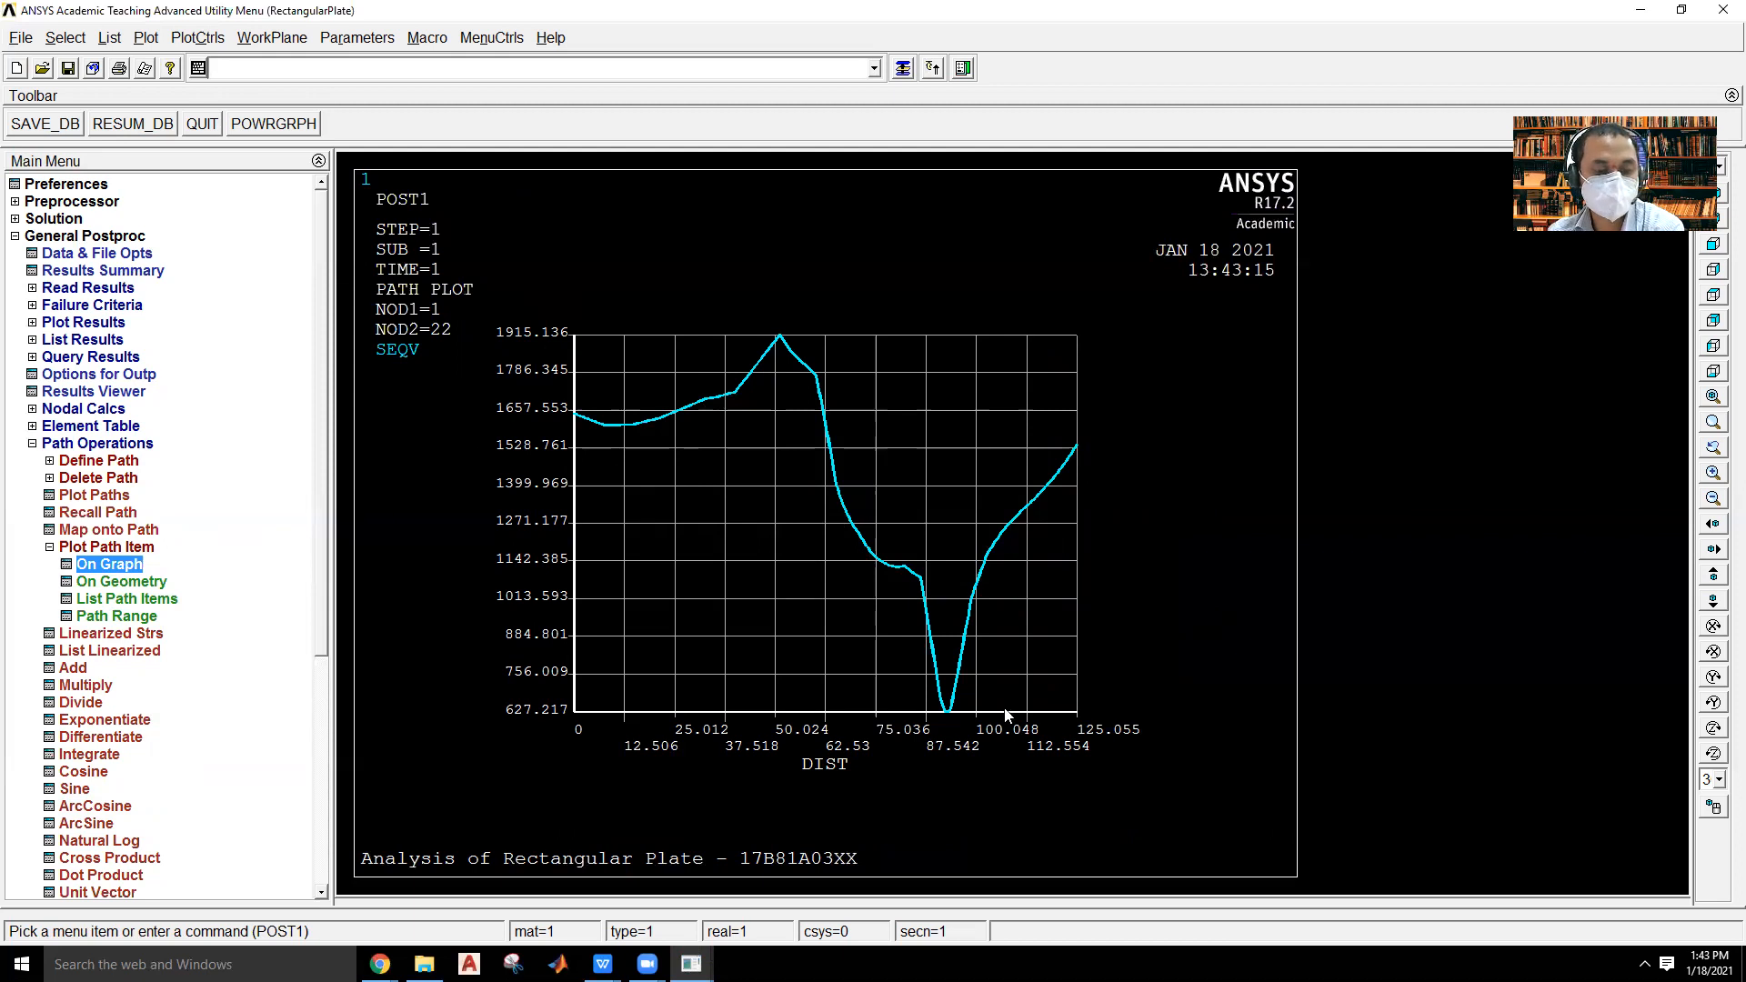
Switch to the lab manual in WPS Office and review the Experiment 12 plane stress analysis procedure through to the viva questions.
click(604, 962)
click(446, 873)
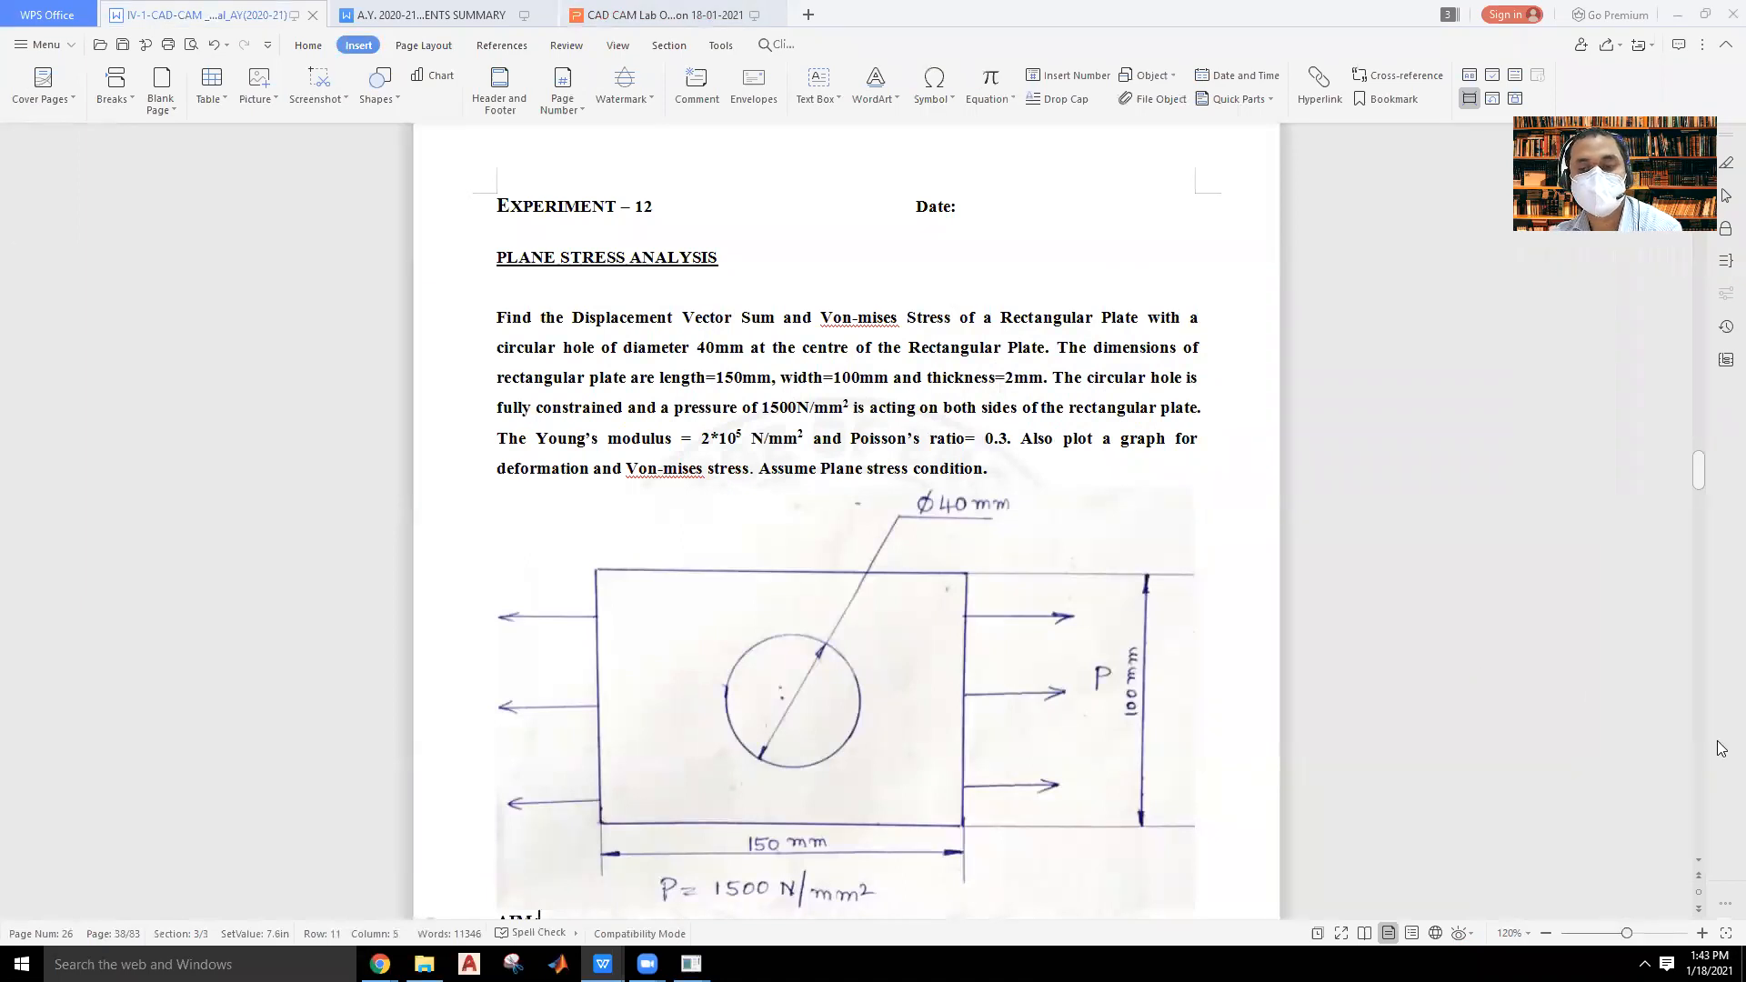
scroll(1698, 861, down, 3)
scroll(1698, 866, down, 6)
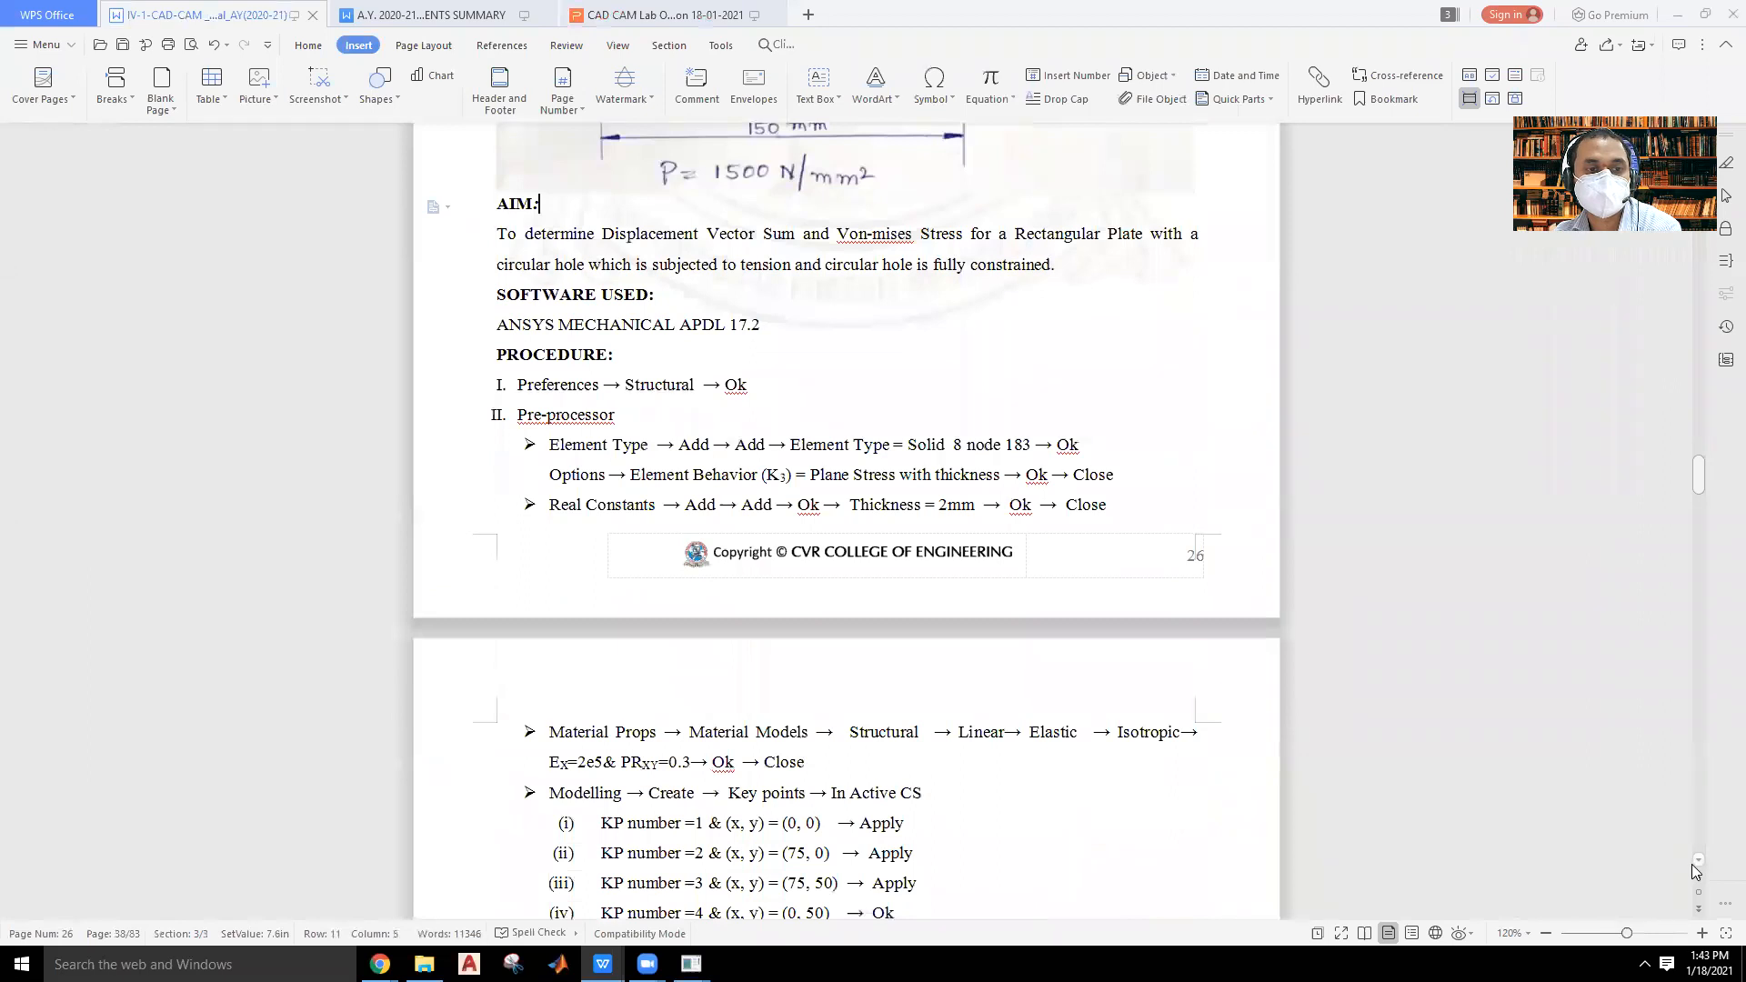
scroll(1691, 866, down, 1)
click(1693, 864)
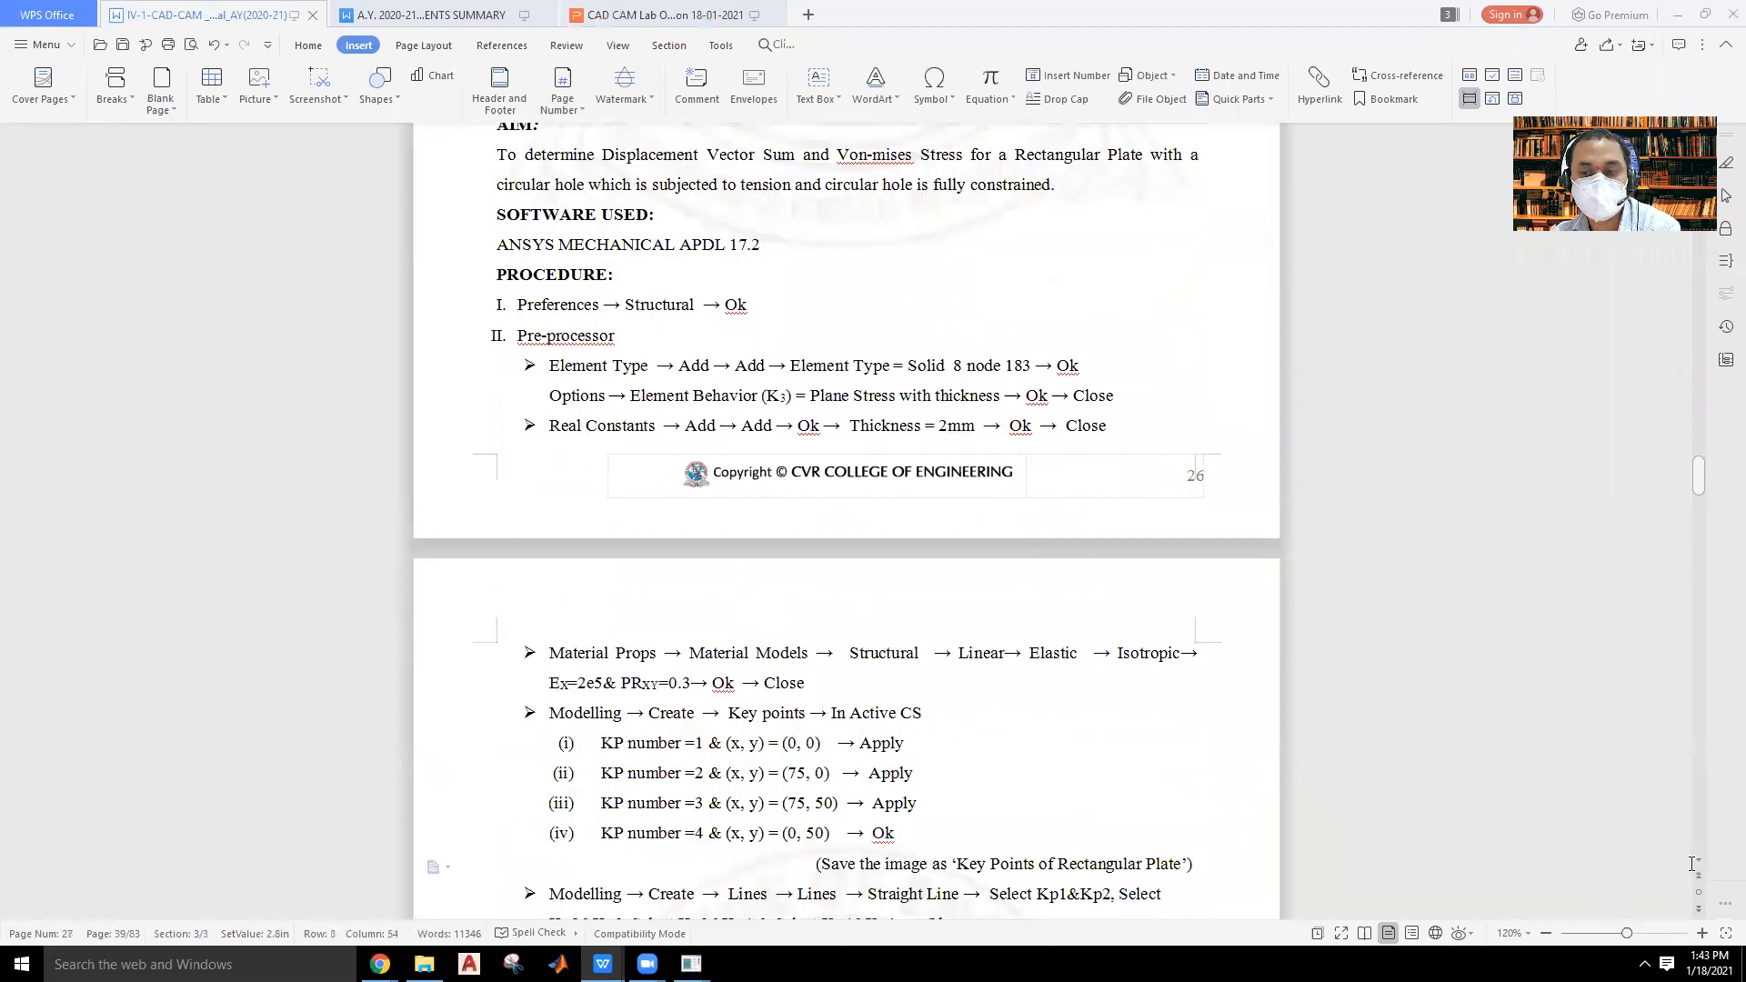
scroll(1694, 863, down, 6)
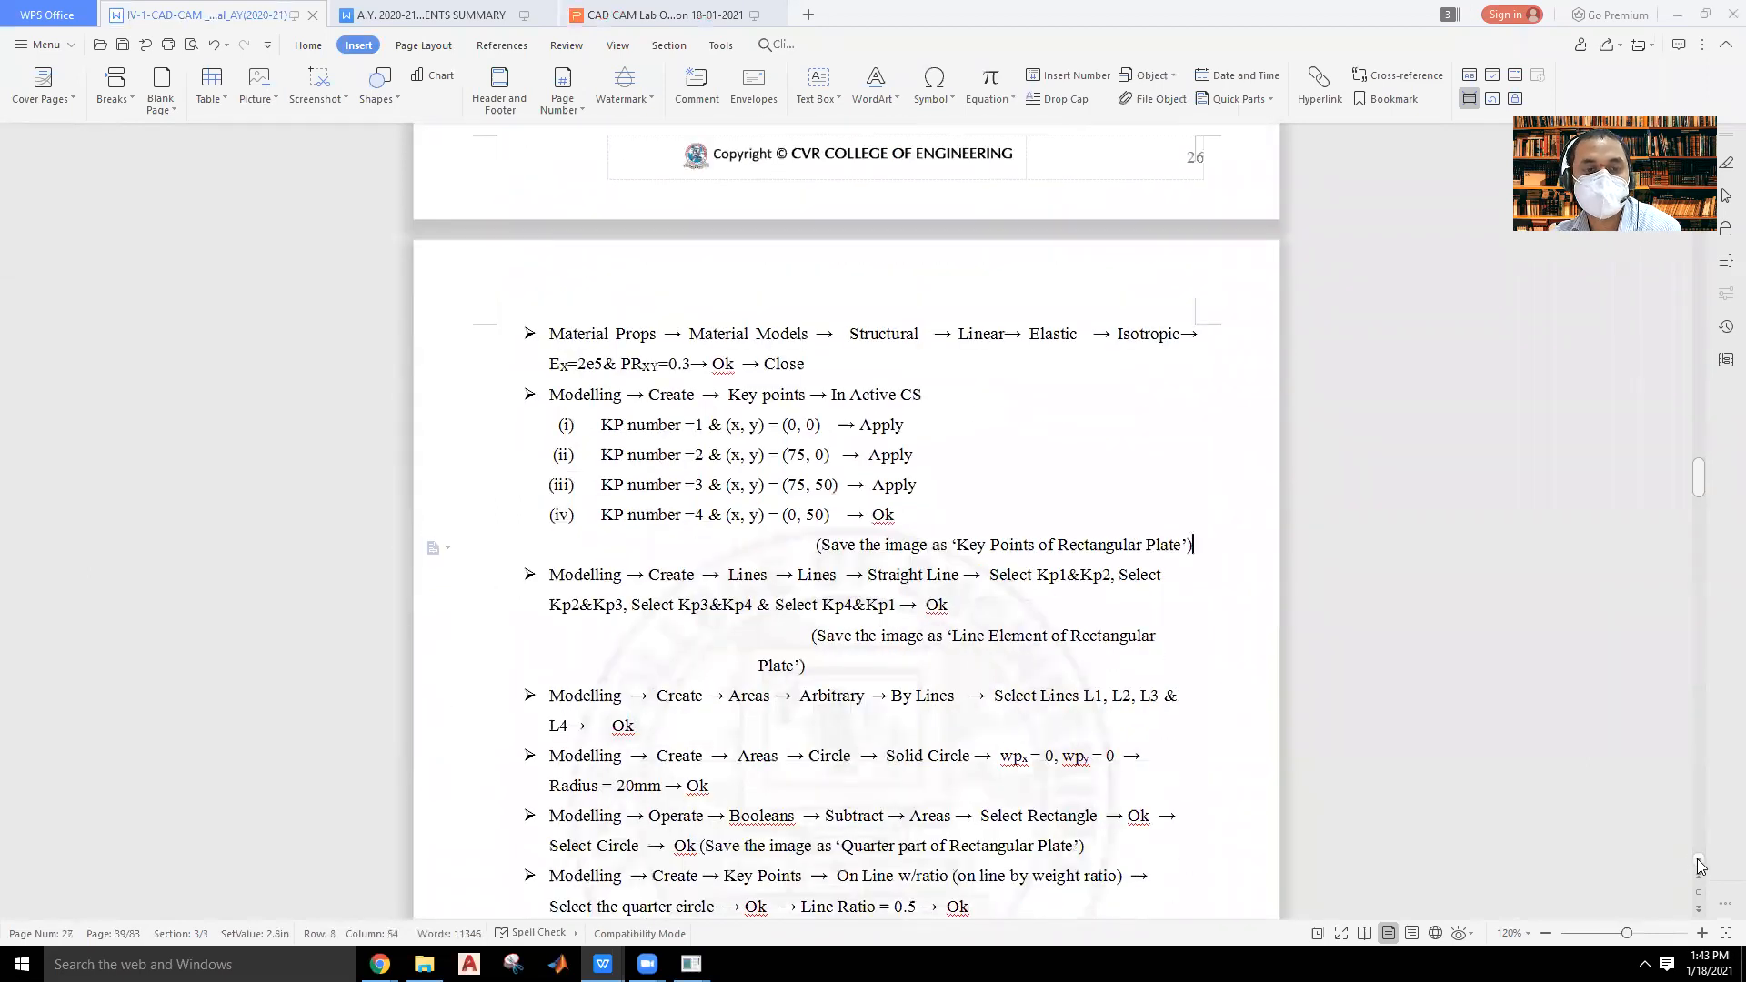
scroll(1701, 866, down, 7)
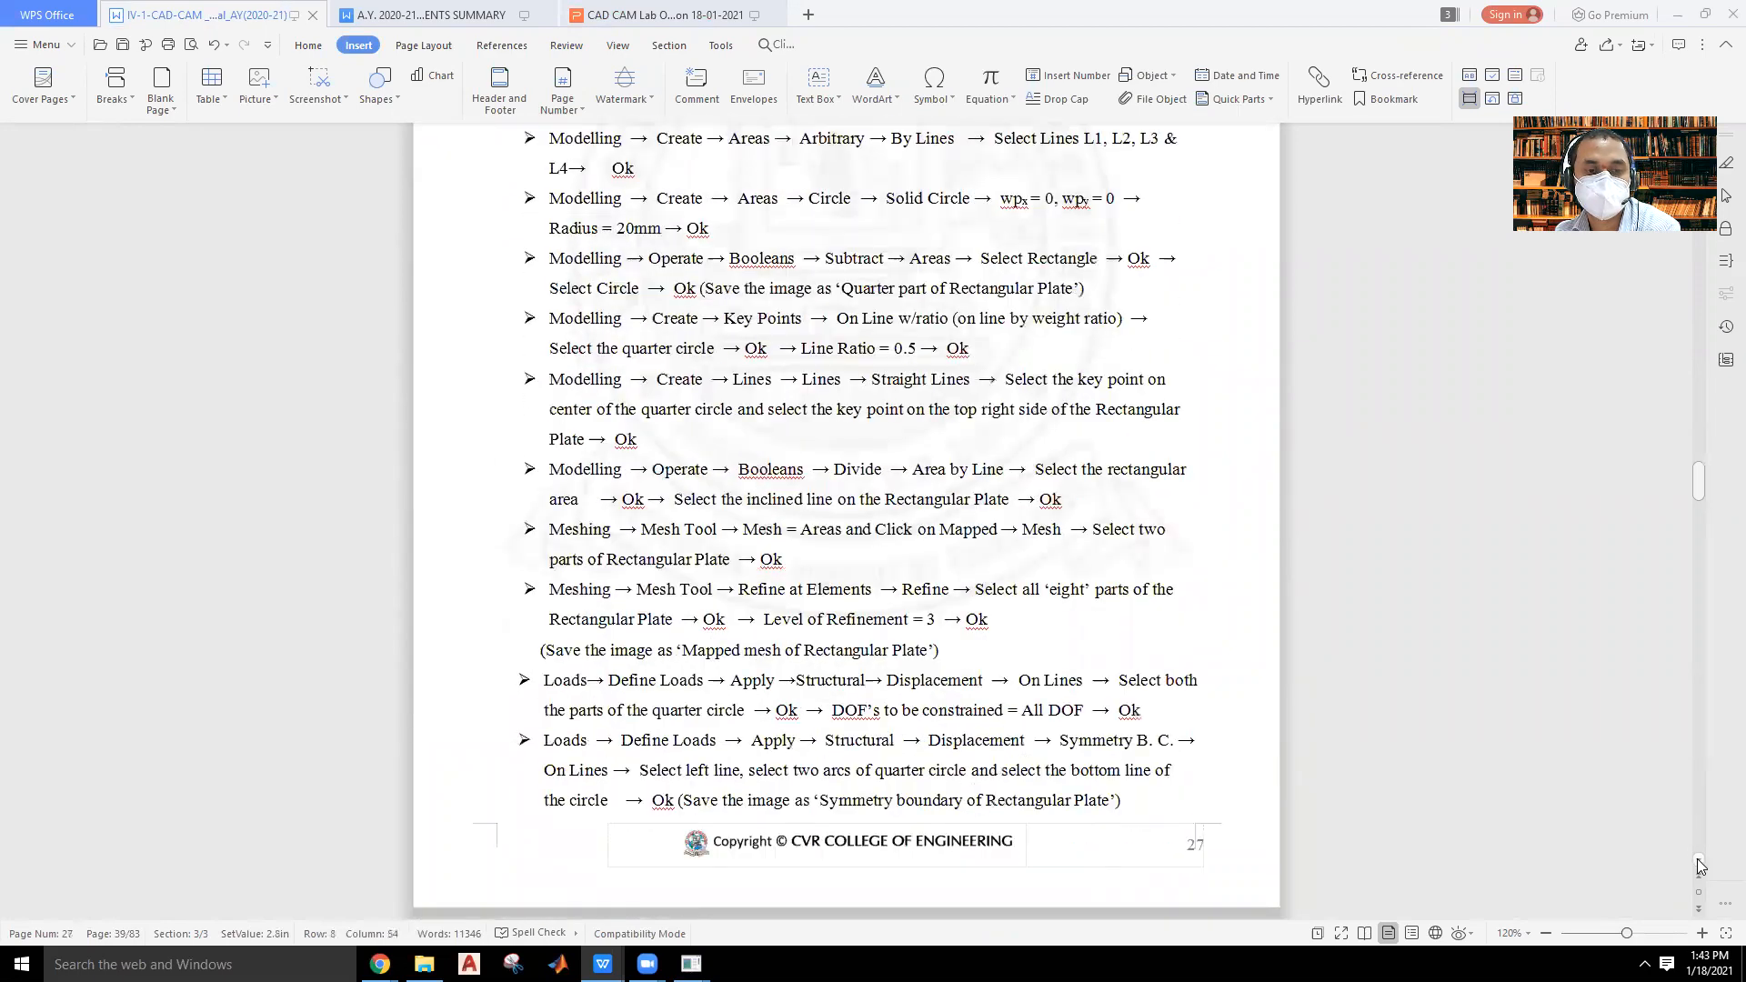
scroll(1700, 864, down, 9)
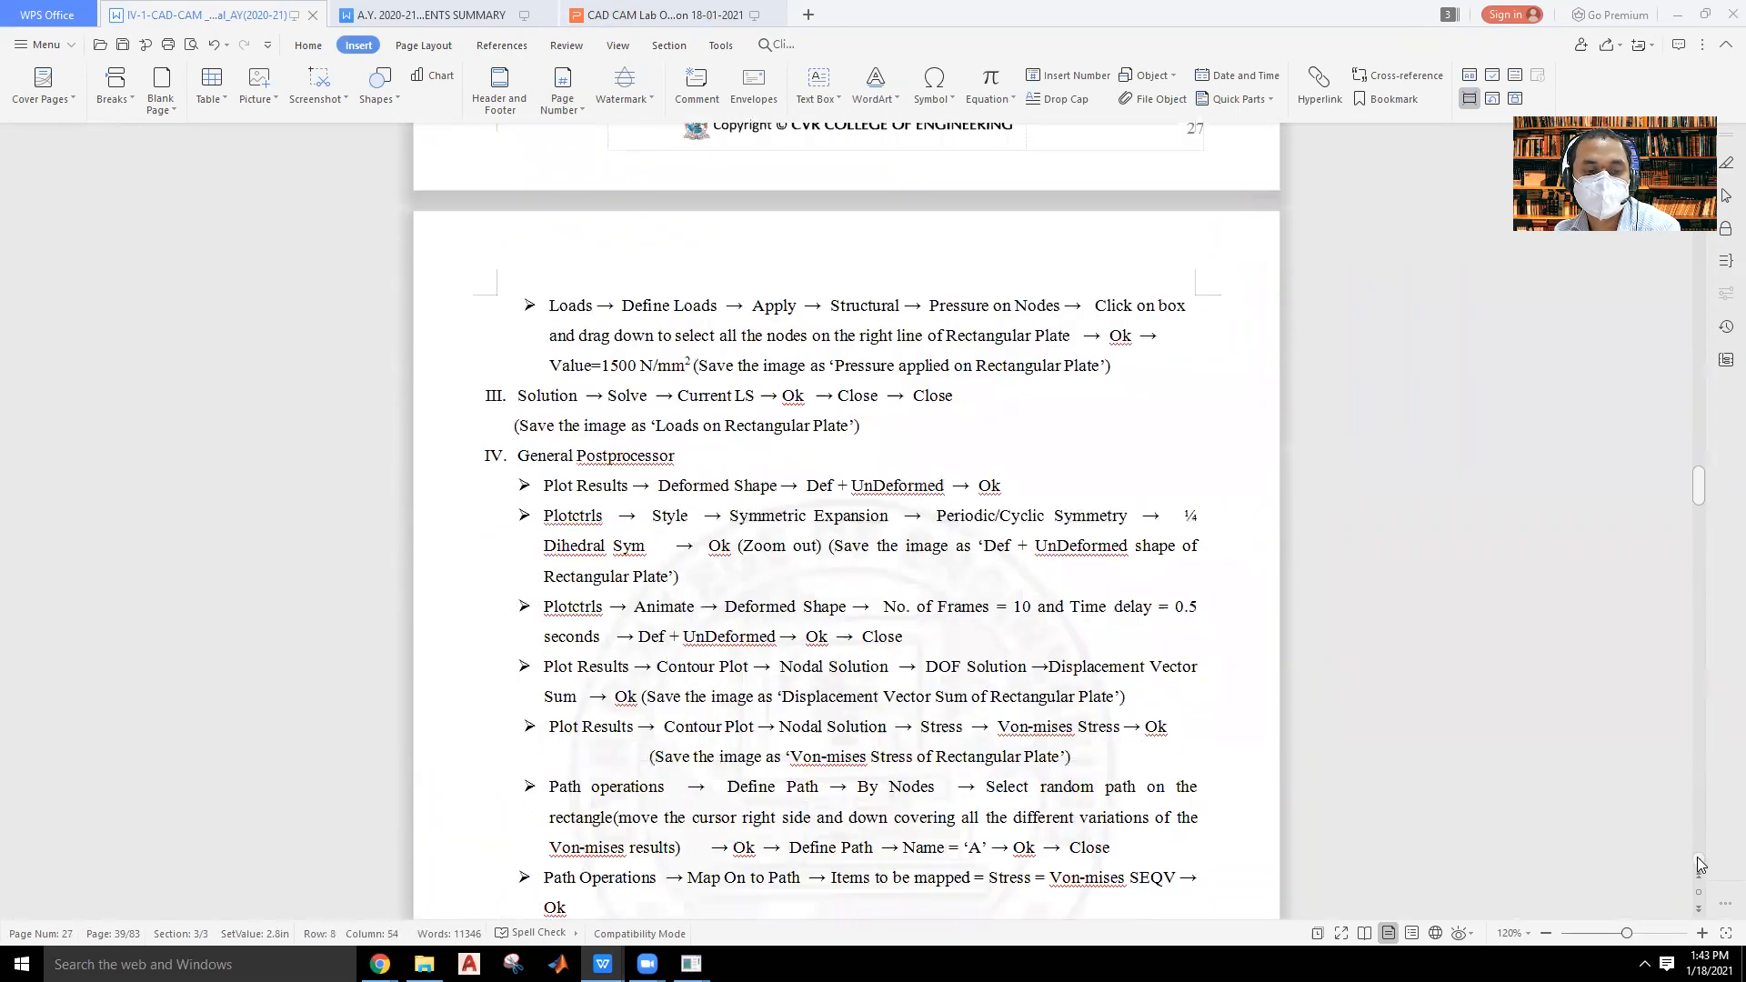
scroll(1700, 864, down, 4)
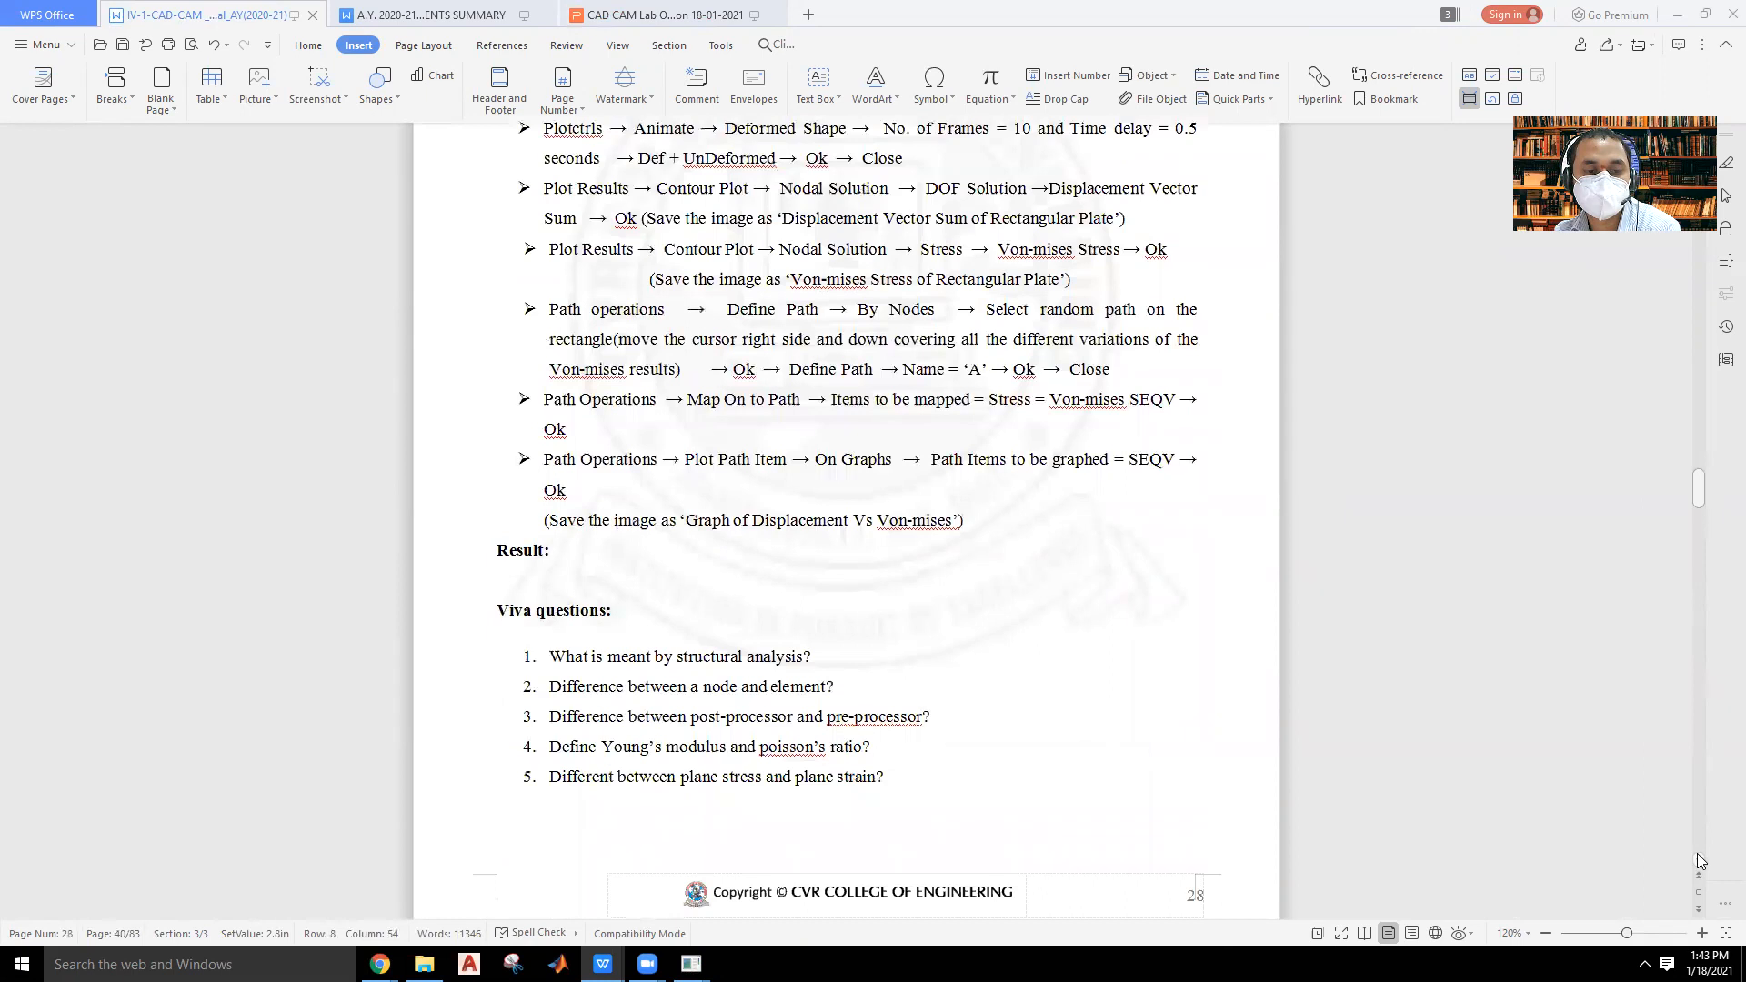